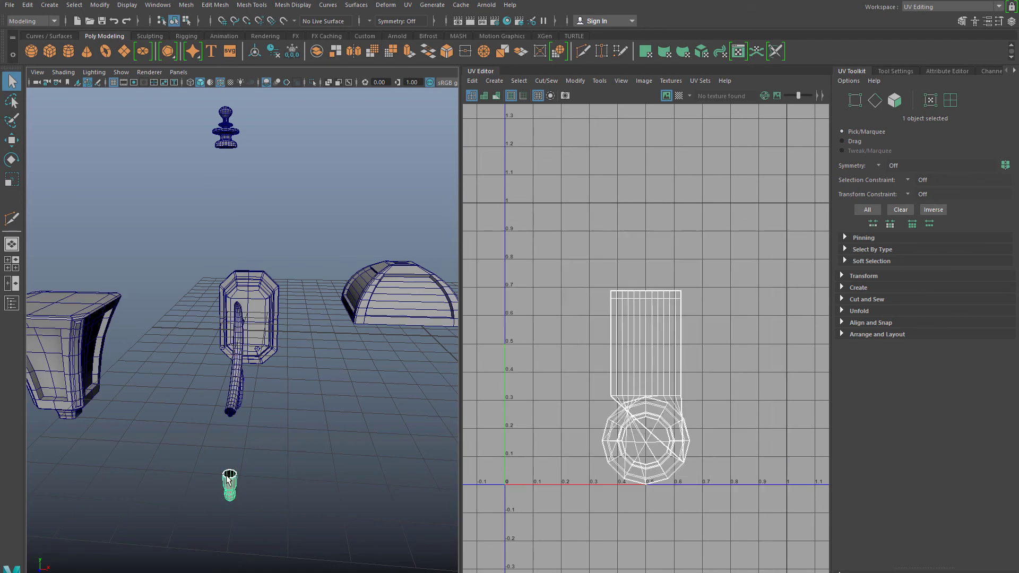
Step: Select the dome-shaped roof mesh and frame it in the viewport
alt+middle_drag(201, 440, 262, 450)
click(144, 349)
click(237, 314)
scroll(225, 347, down, 10)
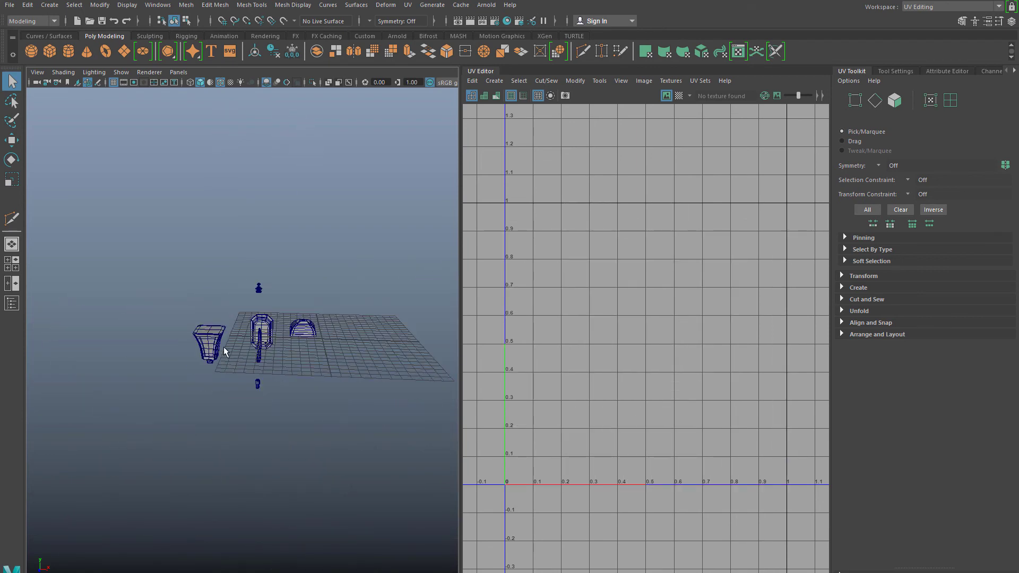
scroll(229, 400, up, 10)
alt+drag(325, 436, 395, 325)
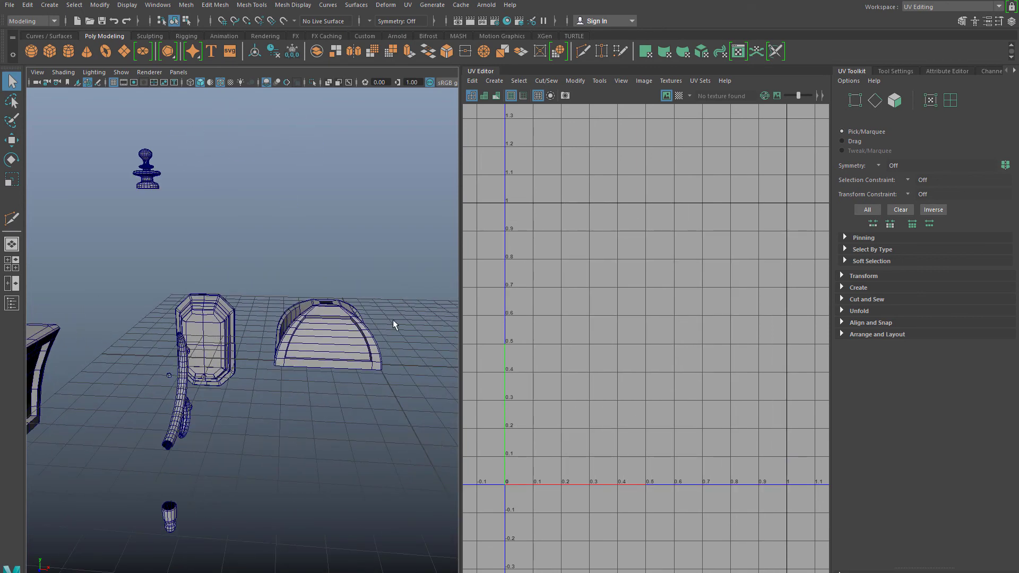
click(357, 329)
scroll(320, 432, down, 10)
scroll(313, 428, up, 11)
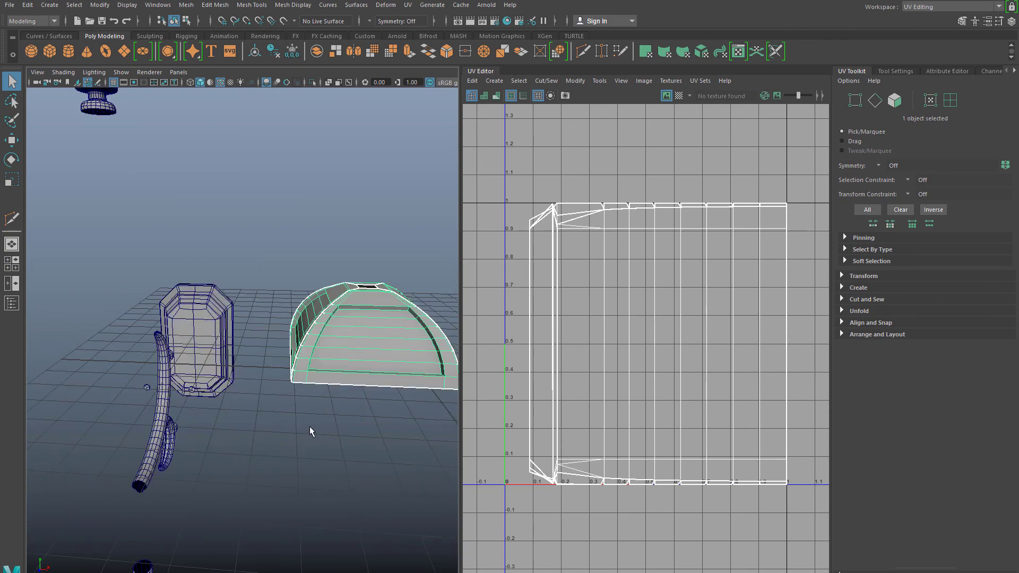
key(f)
scroll(219, 405, down, 3)
alt+drag(182, 403, 44, 372)
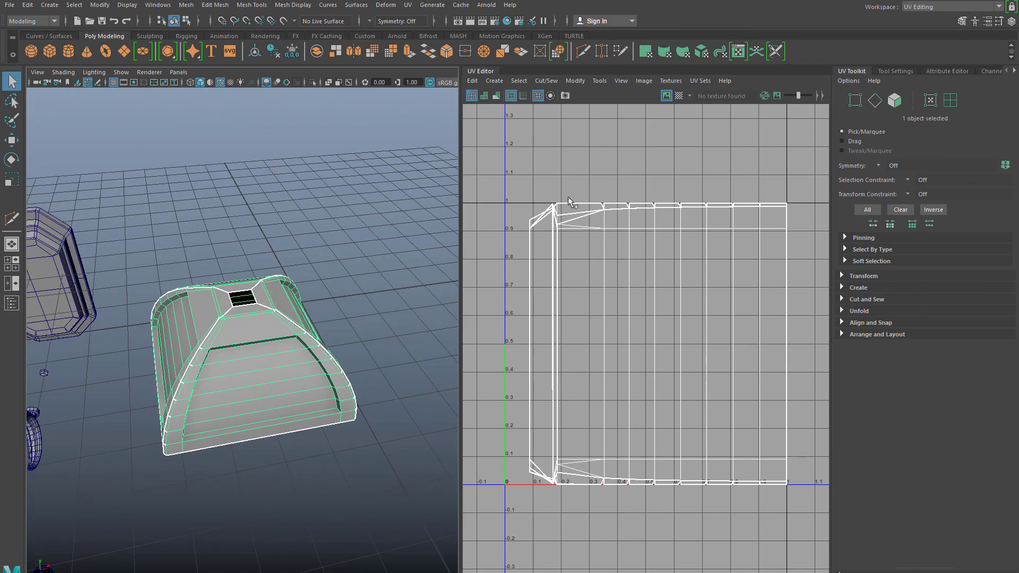
Step: Unfold all UV shells of the roof and lay them out in the UV space
scroll(568, 202, down, 3)
right_drag(576, 230, 546, 211)
click(874, 210)
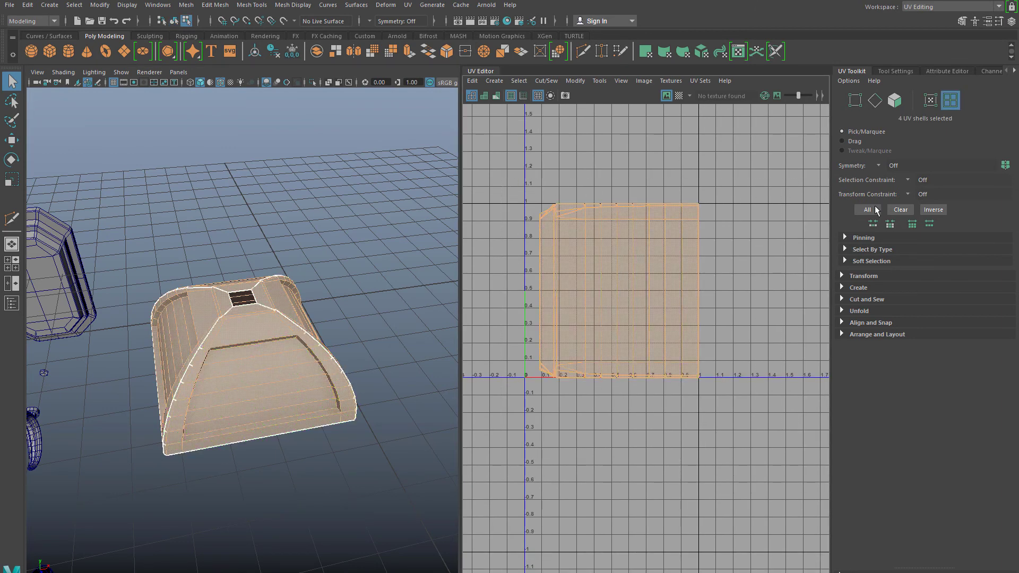
click(862, 311)
click(859, 337)
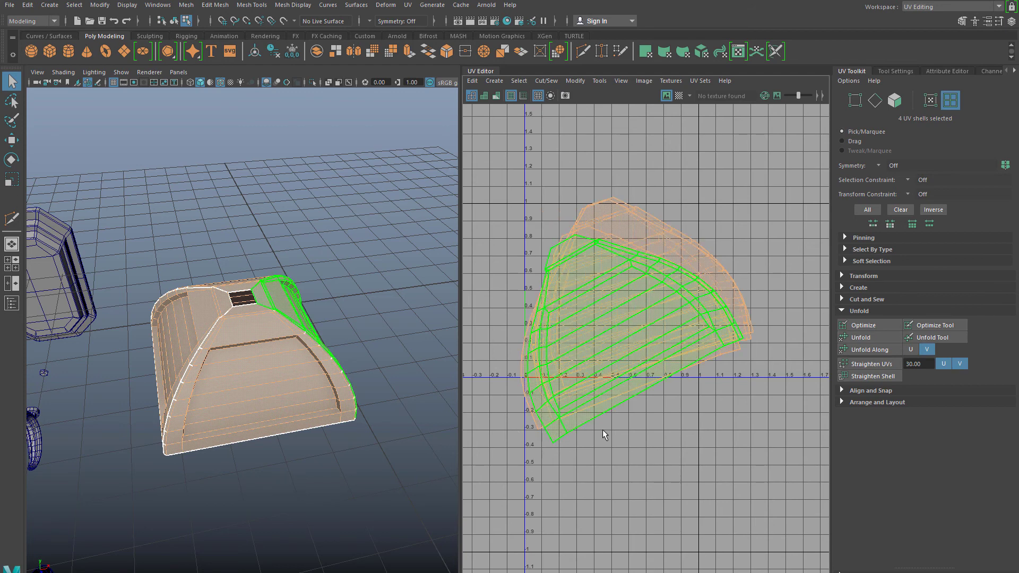
scroll(562, 271, down, 2)
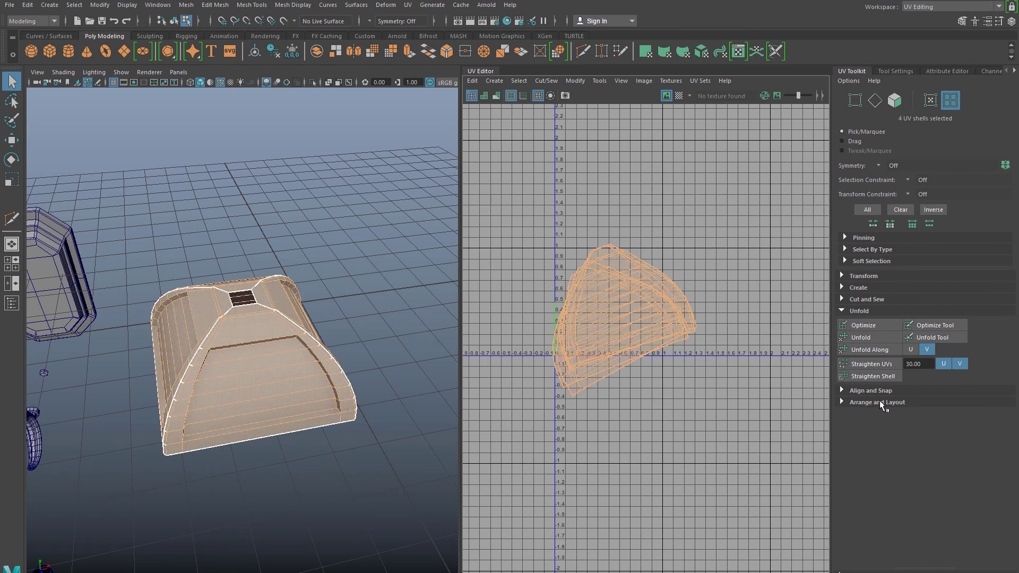
click(844, 403)
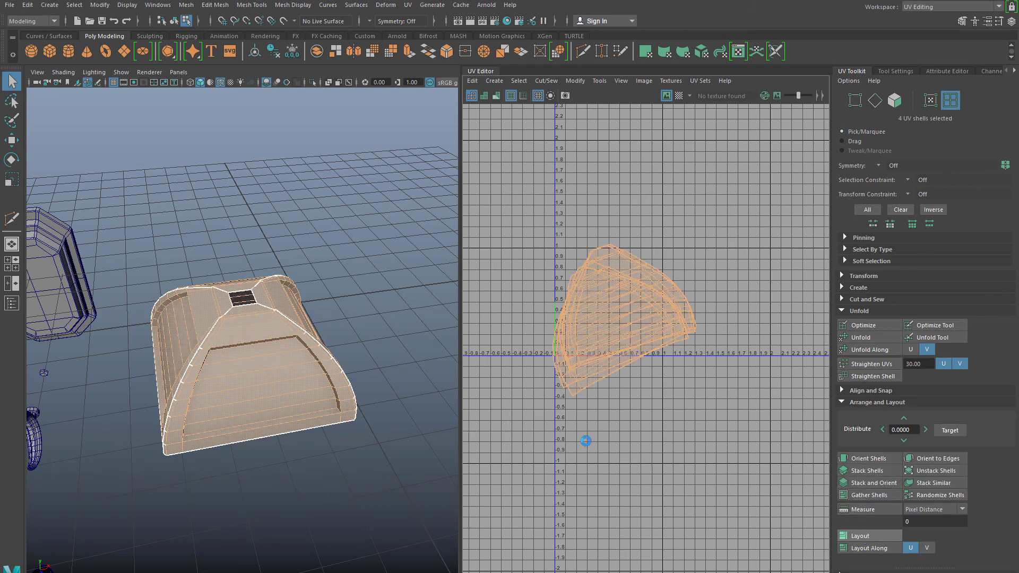
scroll(599, 400, up, 3)
click(588, 360)
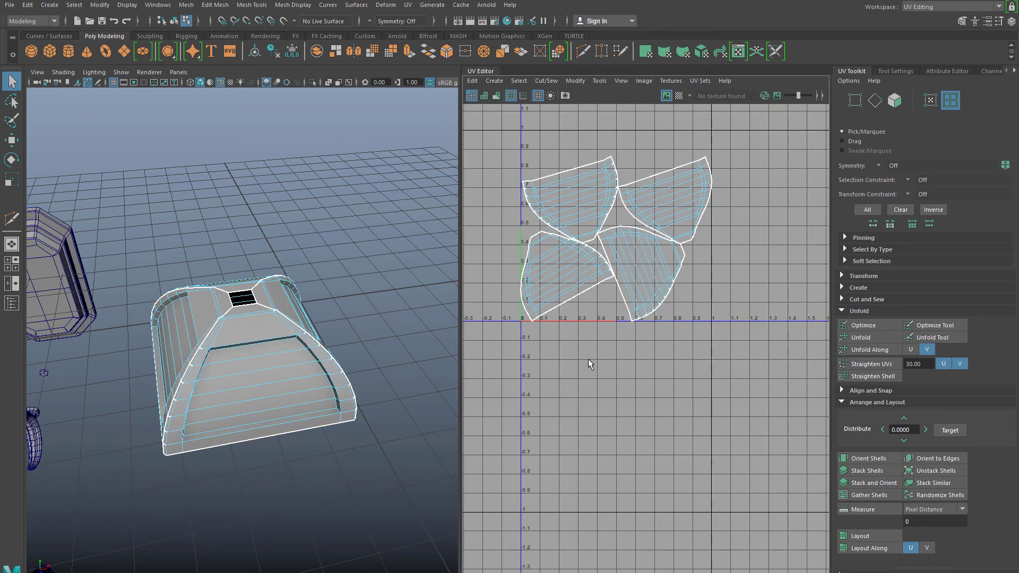
Step: Pick individual UV shells to see which roof sides they cover and examine the distortion with the checker map
scroll(609, 425, up, 3)
click(565, 295)
click(700, 265)
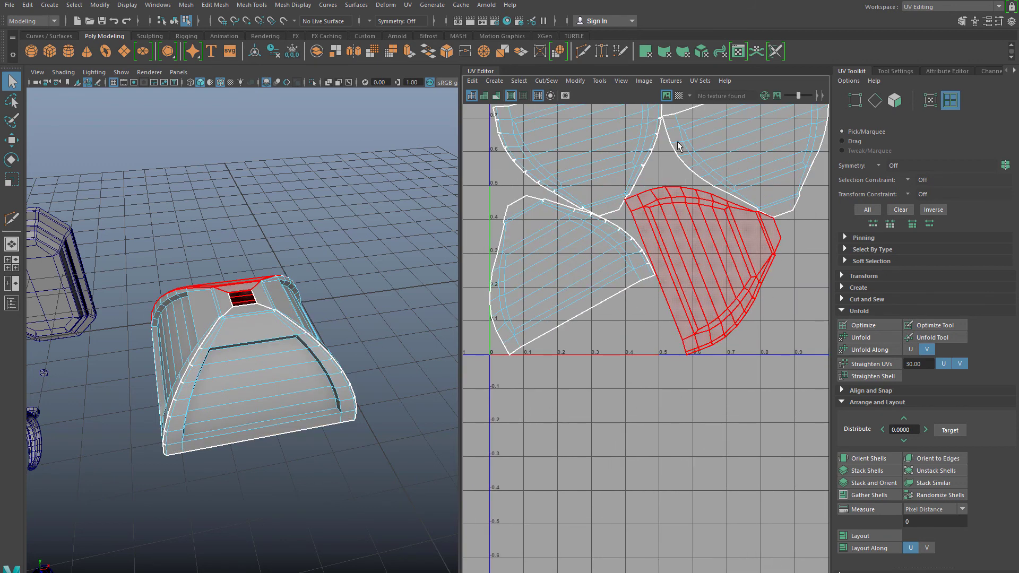
click(534, 117)
click(680, 96)
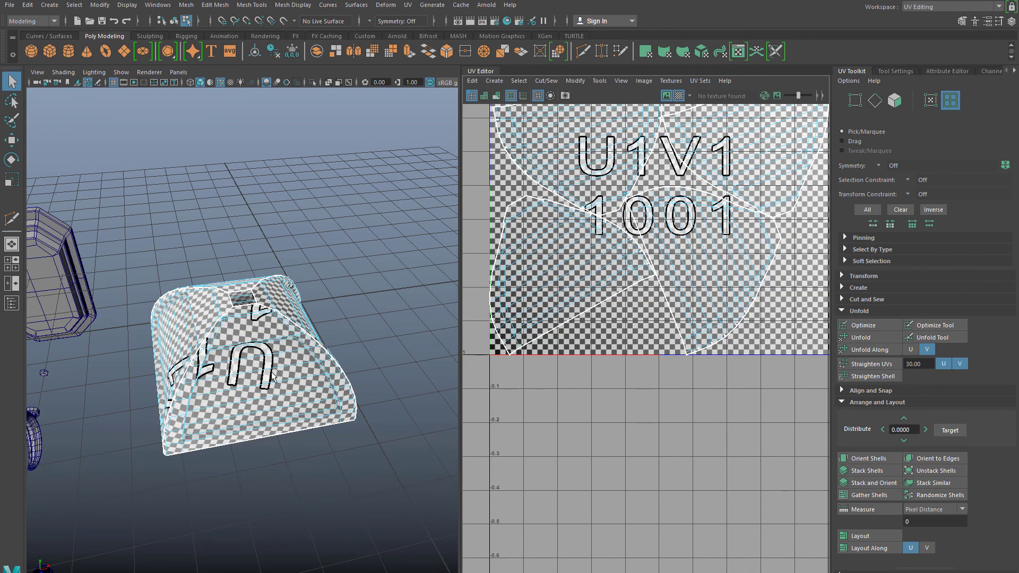
scroll(274, 422, up, 5)
alt+drag(278, 437, 328, 424)
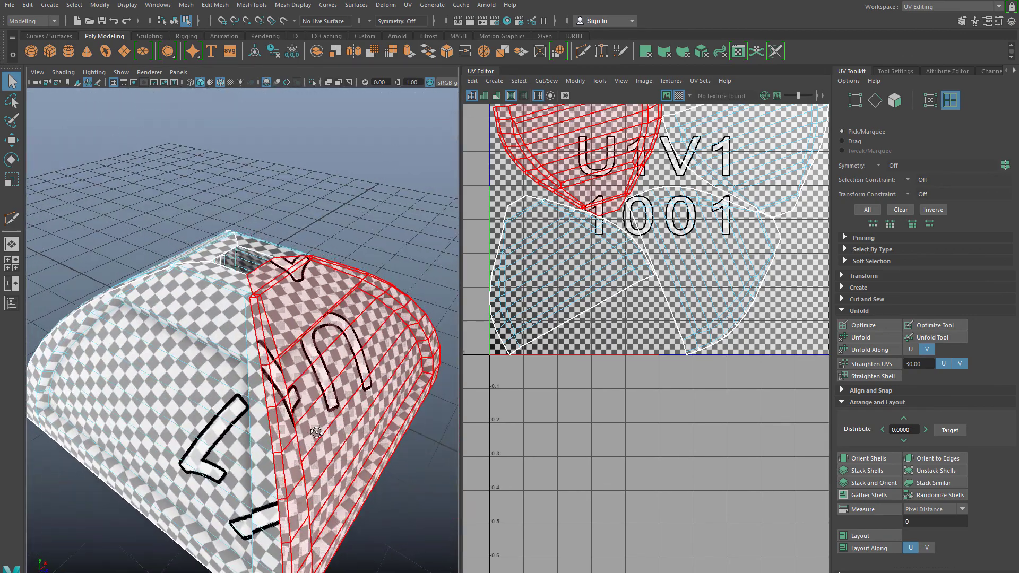
Step: Return to object mode with the checker map hidden, reselect the roof and examine its corner ridges from several angles
right_drag(242, 248, 273, 223)
scroll(217, 340, down, 3)
click(139, 254)
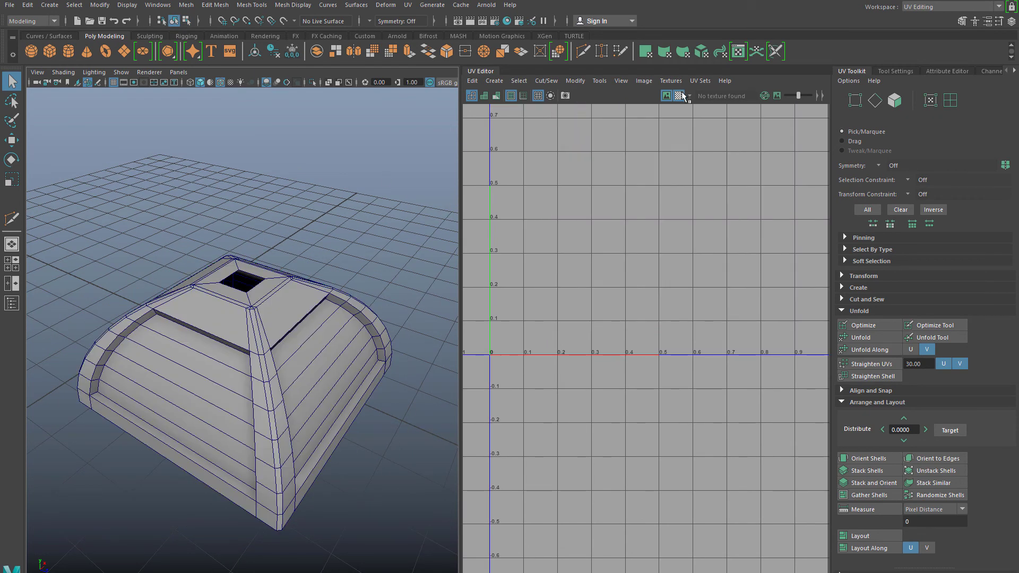
alt+drag(143, 387, 152, 409)
click(212, 400)
scroll(211, 426, up, 3)
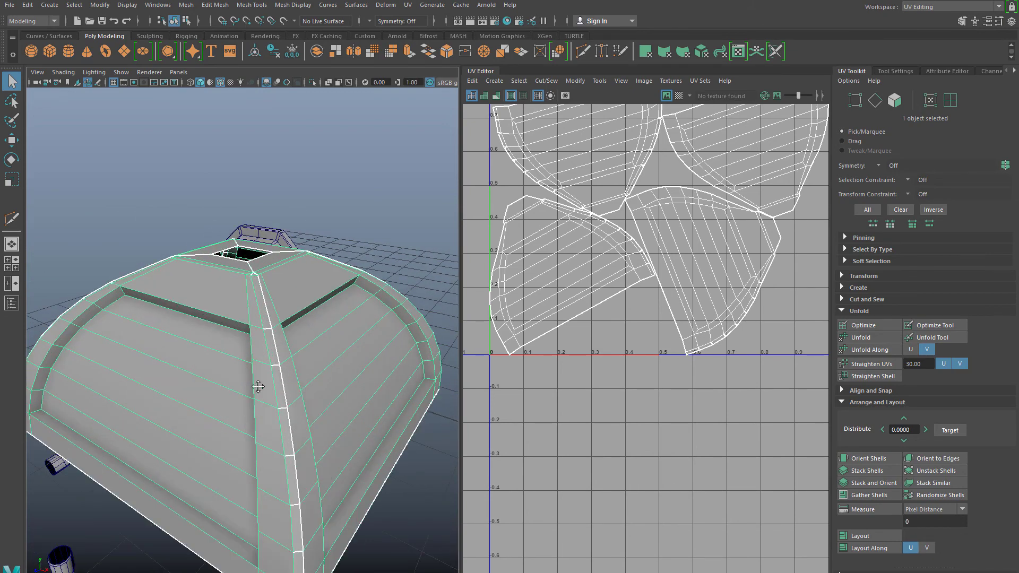
alt+middle_drag(258, 387, 265, 334)
scroll(265, 335, down, 4)
alt+drag(265, 342, 364, 384)
scroll(245, 381, up, 4)
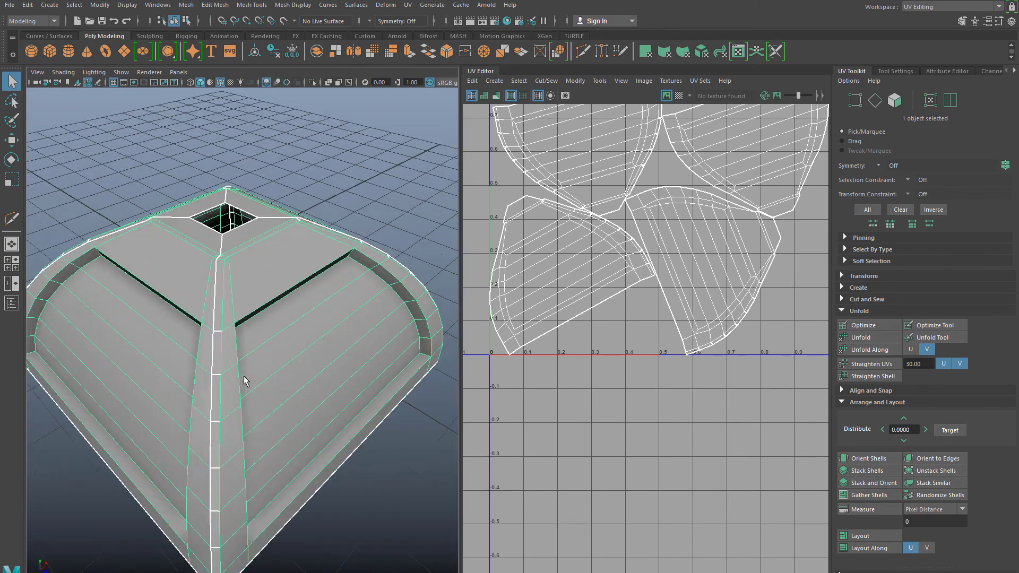
scroll(241, 374, down, 8)
alt+drag(255, 380, 215, 372)
scroll(215, 371, up, 4)
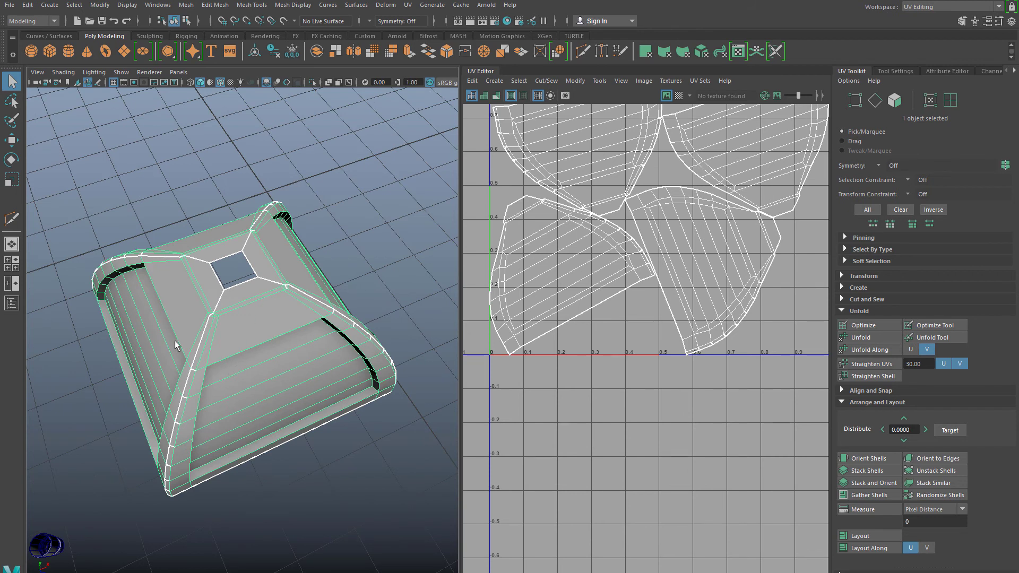
Step: Apply a planar UV projection to the roof mesh
right_drag(173, 307, 174, 348)
right_drag(206, 292, 207, 293)
click(489, 82)
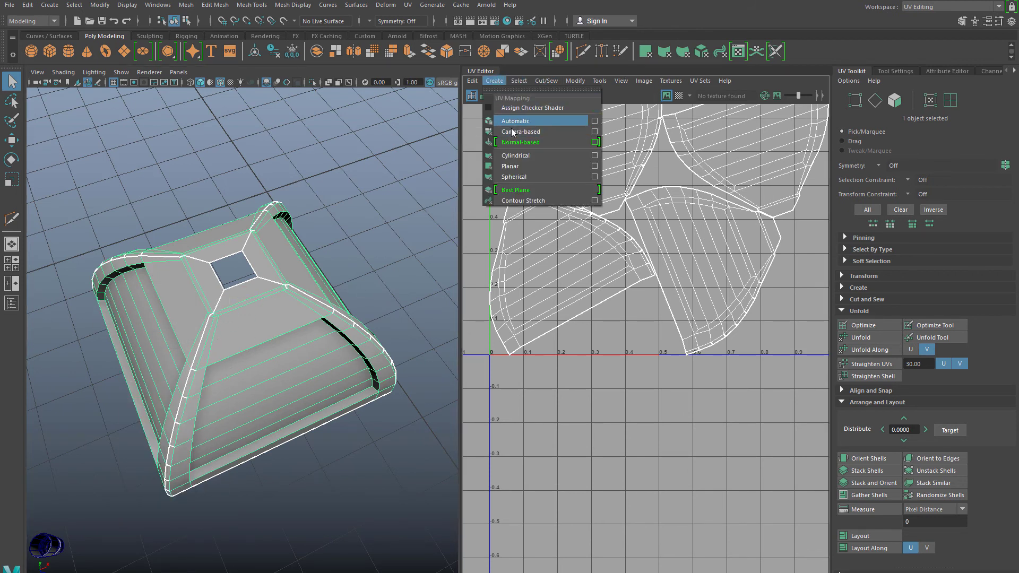
click(512, 165)
click(340, 115)
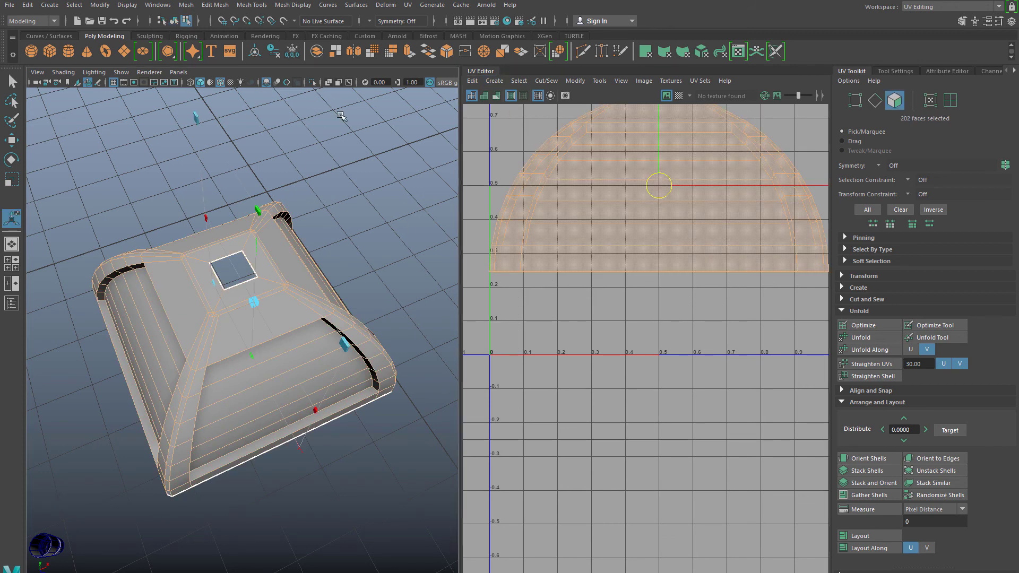
Step: Switch the roof to edge selection and set the selection symmetry to Object X
alt+right_drag(255, 374, 297, 376)
alt+drag(225, 329, 224, 309)
right_drag(210, 272, 204, 236)
key(q)
click(196, 246)
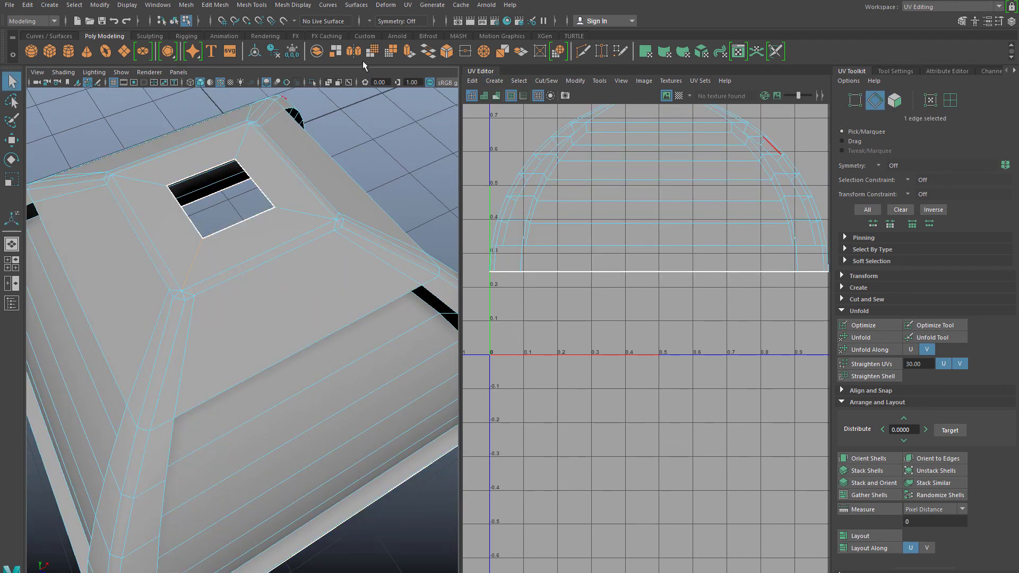
click(368, 20)
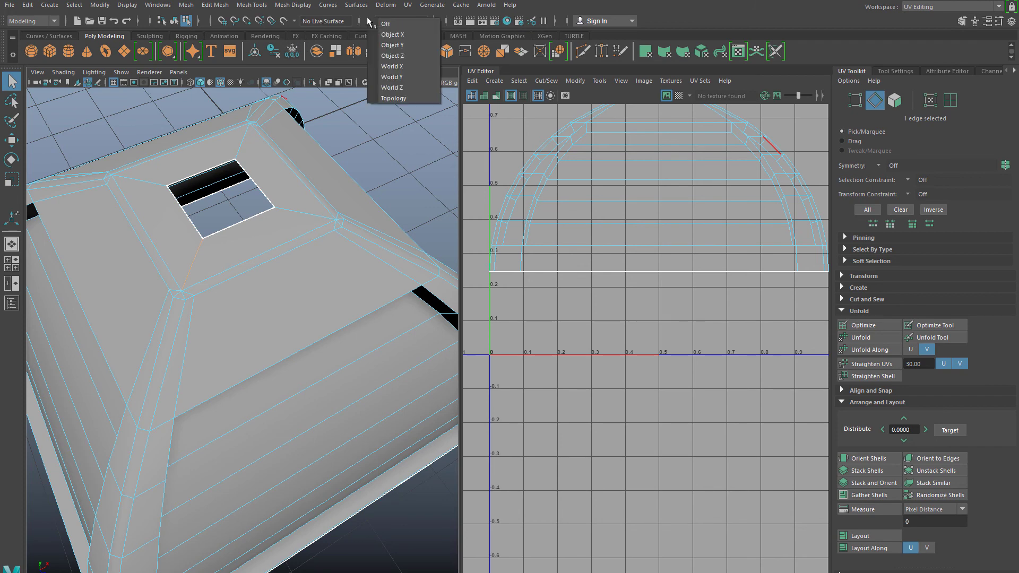
click(392, 35)
Step: Cut the UVs along the first mirrored pair of corner ridges, from the roof's top opening down to its base
click(170, 312)
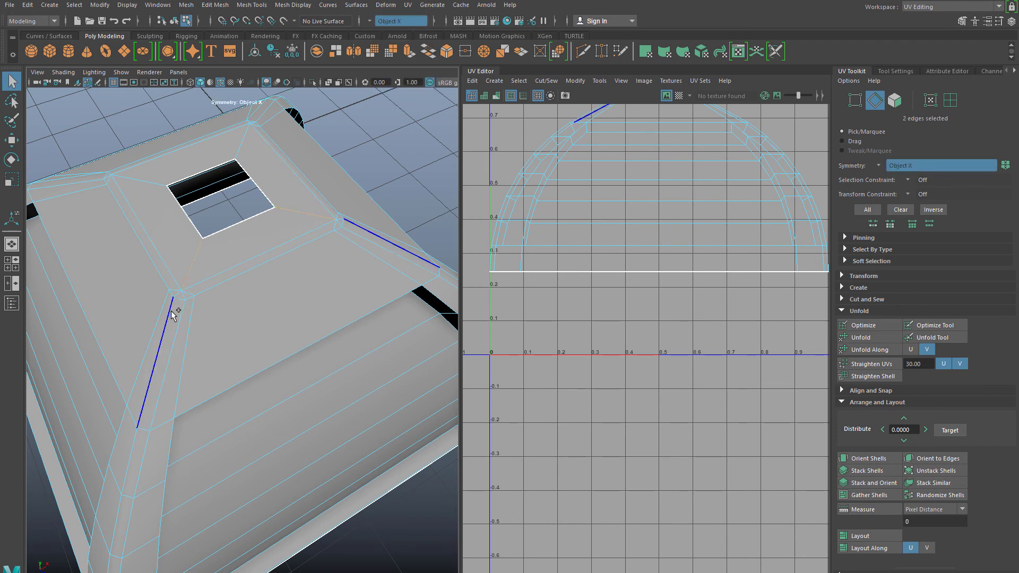
scroll(172, 324, up, 3)
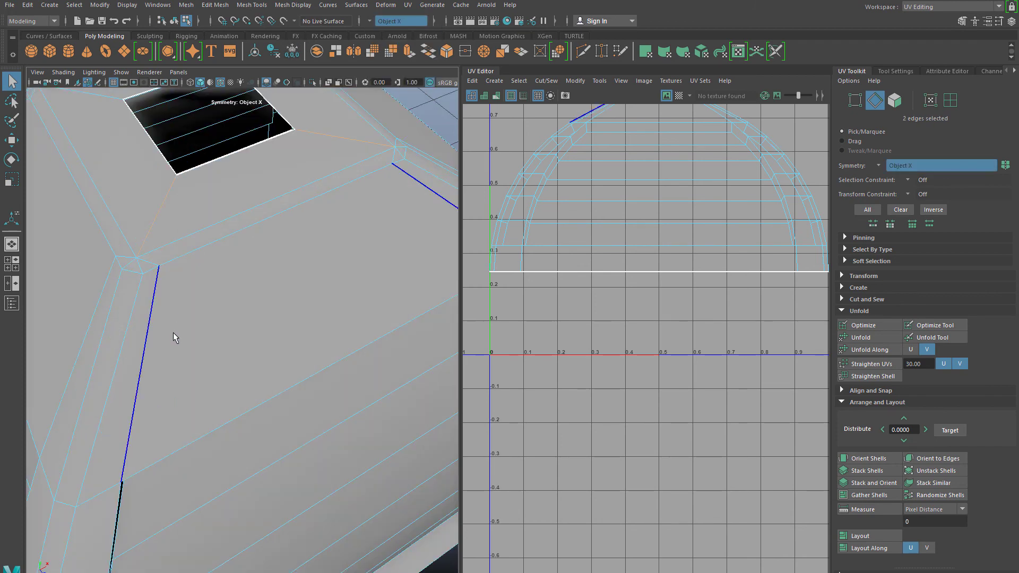
shift+click(141, 289)
scroll(154, 339, down, 5)
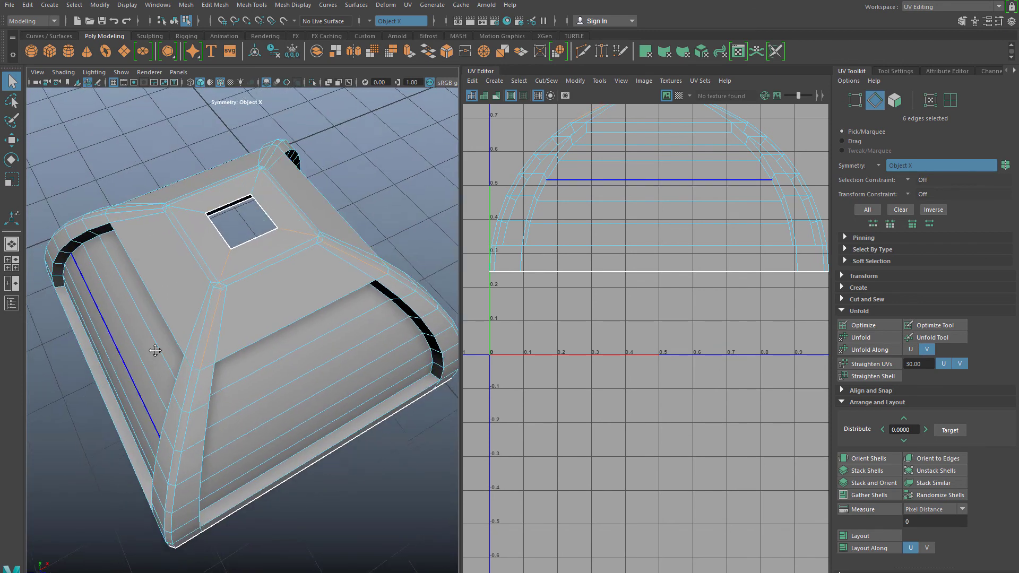
alt+drag(155, 350, 183, 341)
click(234, 284)
shift+click(217, 354)
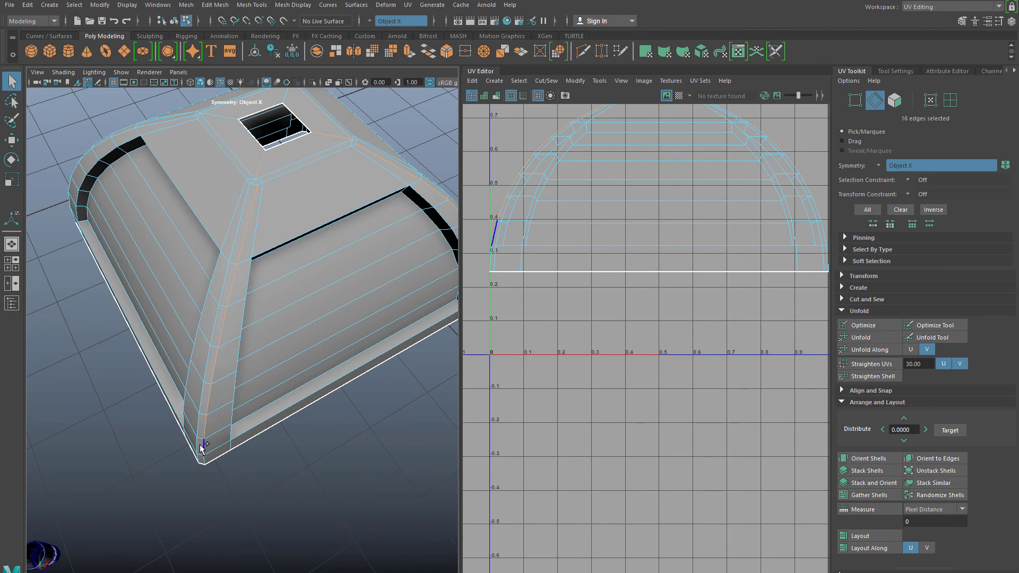
alt+drag(199, 486, 124, 457)
scroll(208, 453, down, 5)
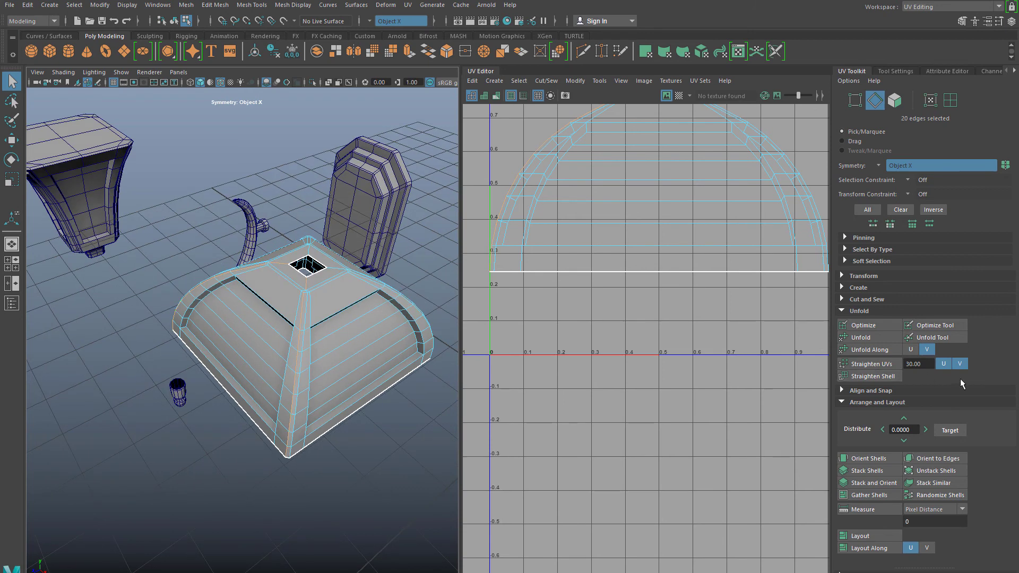
click(862, 299)
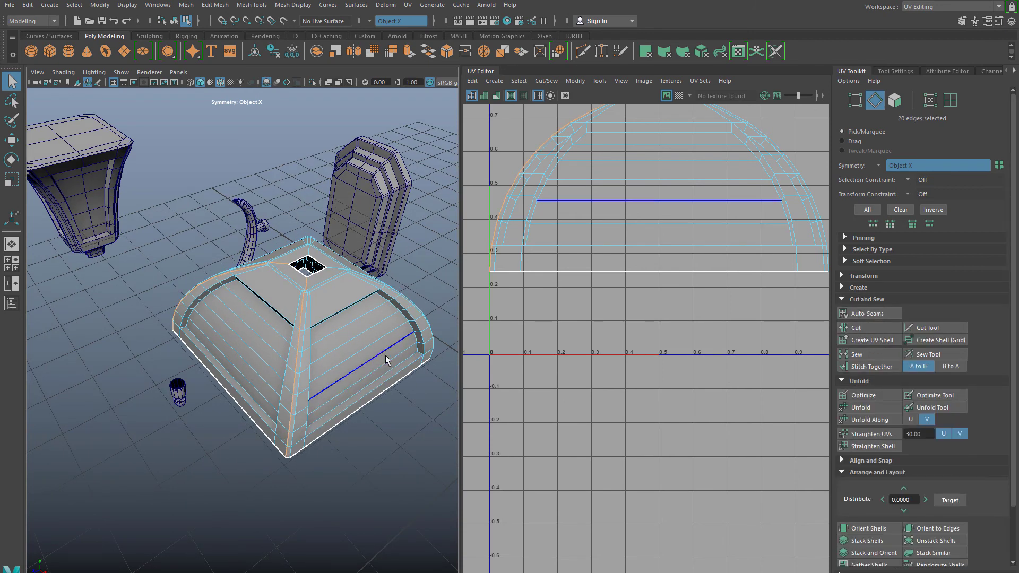
alt+drag(386, 360, 296, 353)
click(342, 505)
Step: Cut the UVs along the opposite mirrored pair of corner ridges, from the roof's top opening down to its base
scroll(310, 412, down, 2)
alt+drag(309, 411, 257, 413)
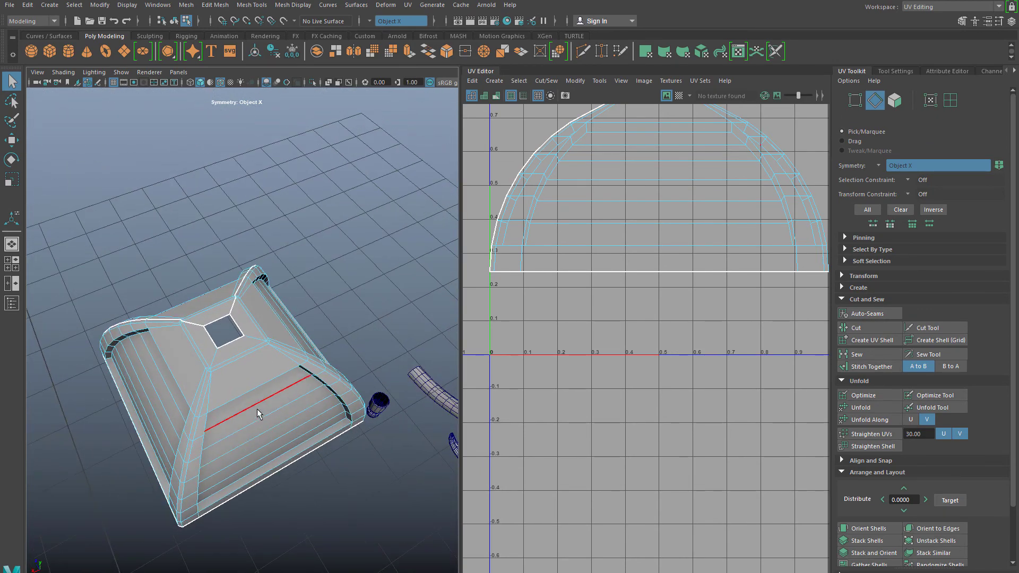
scroll(257, 414, up, 5)
click(155, 426)
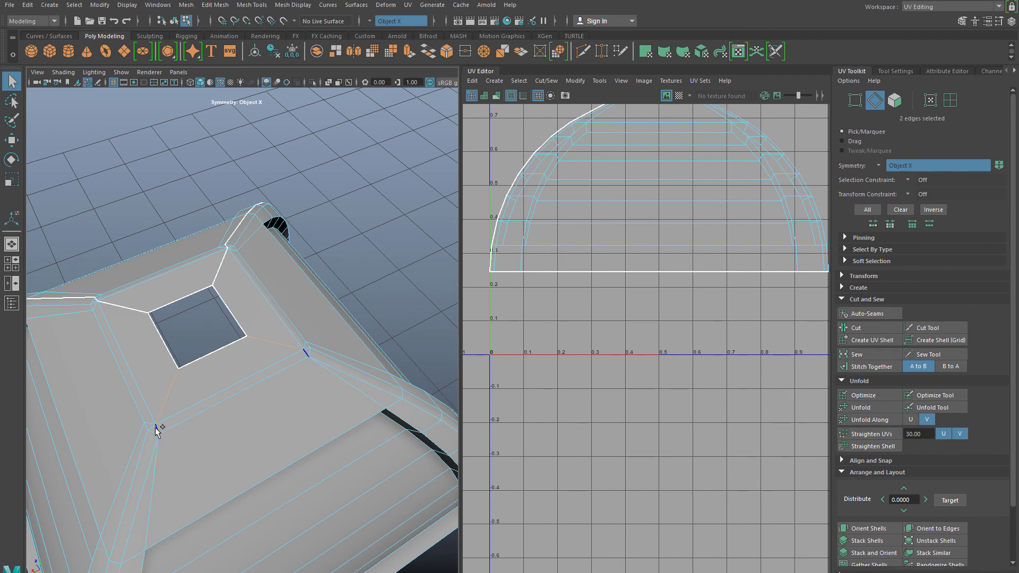
shift+click(154, 457)
shift+click(154, 451)
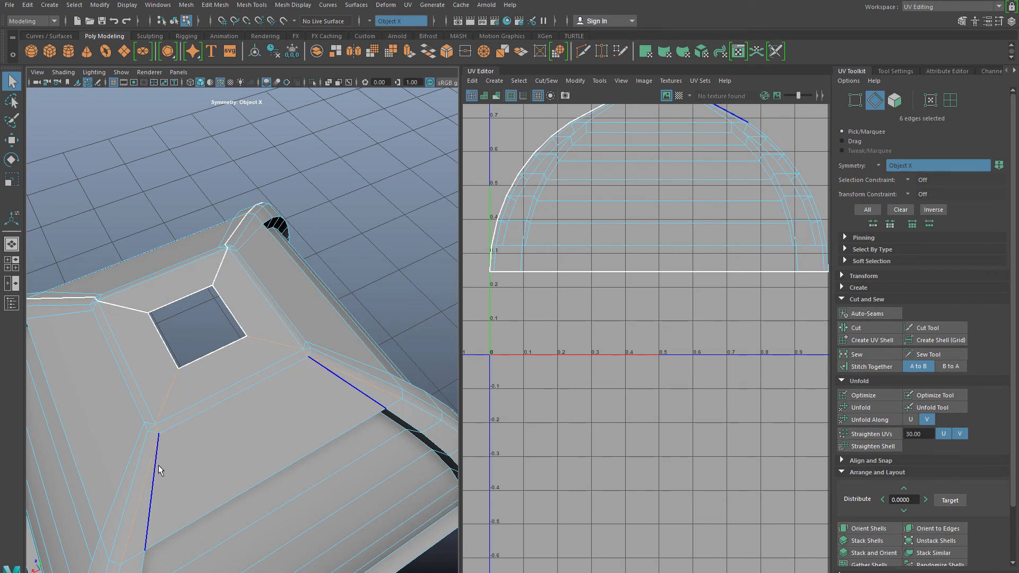
scroll(158, 465, down, 5)
shift+click(234, 391)
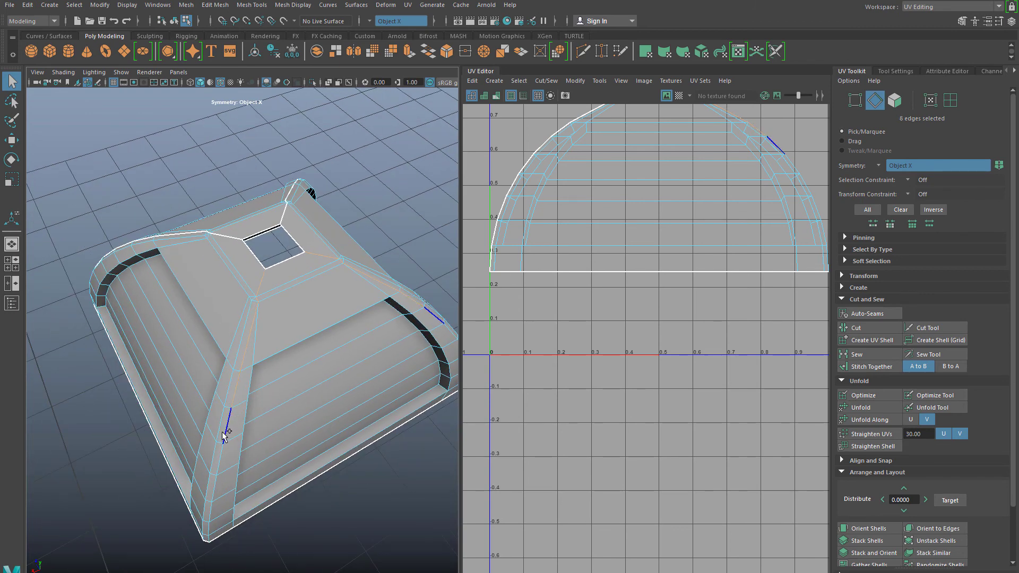
shift+click(223, 431)
shift+click(217, 466)
shift+click(208, 502)
alt+drag(207, 538, 206, 440)
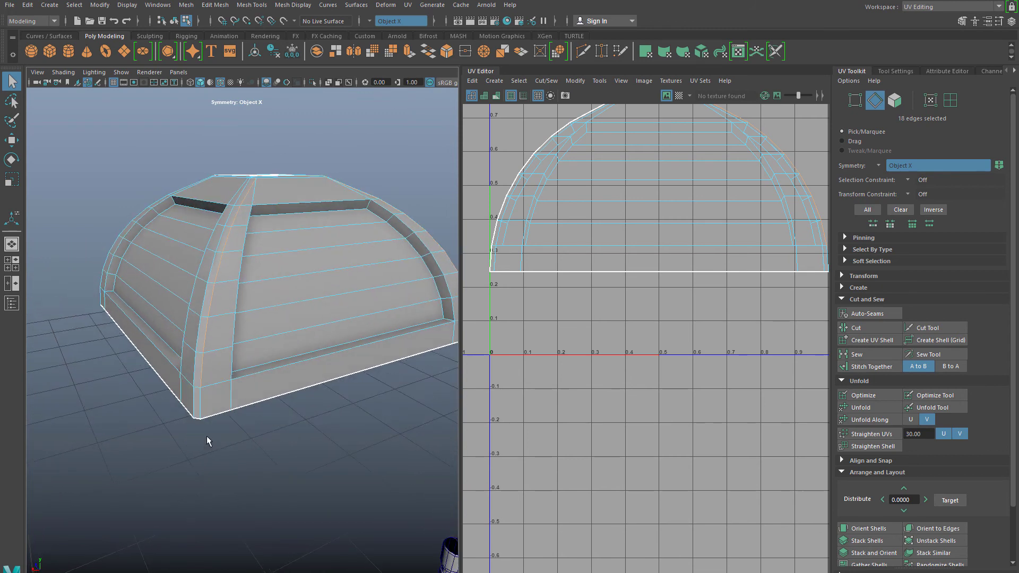
shift+click(200, 403)
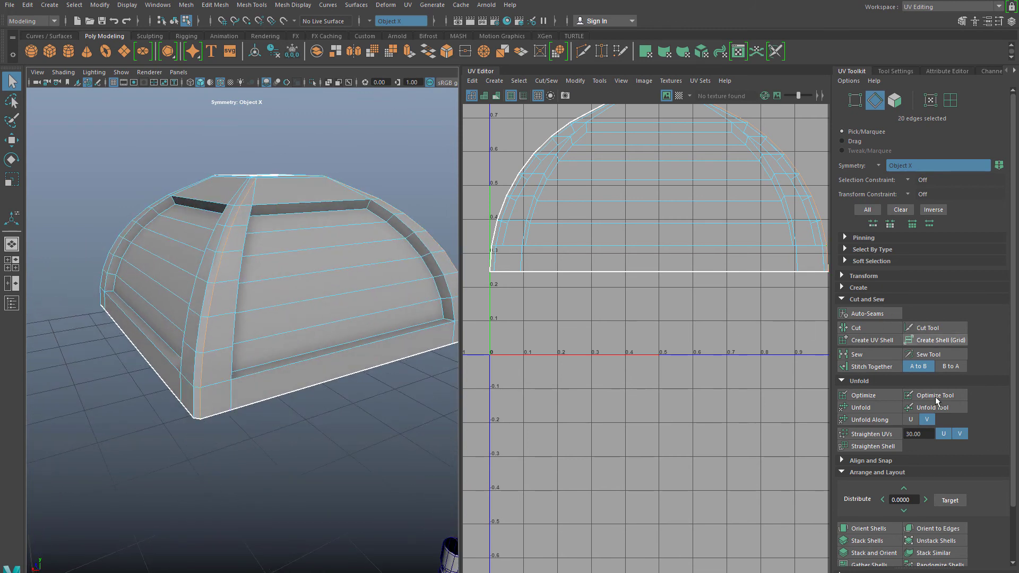
click(855, 330)
Step: Switch to UV shell selection and select all four side shells of the roof
scroll(552, 345, down, 4)
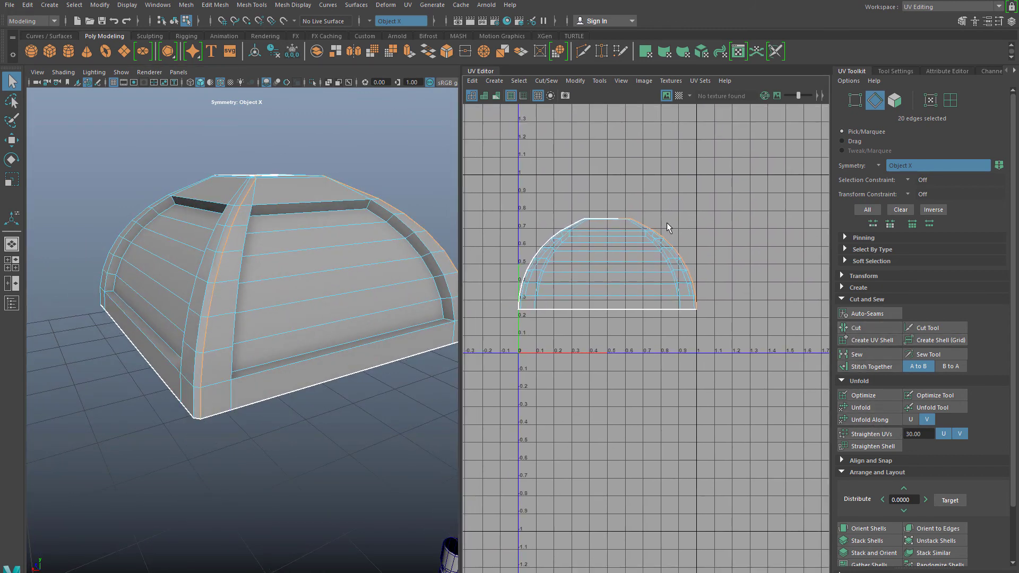
right_drag(667, 224, 643, 211)
drag(505, 207, 749, 370)
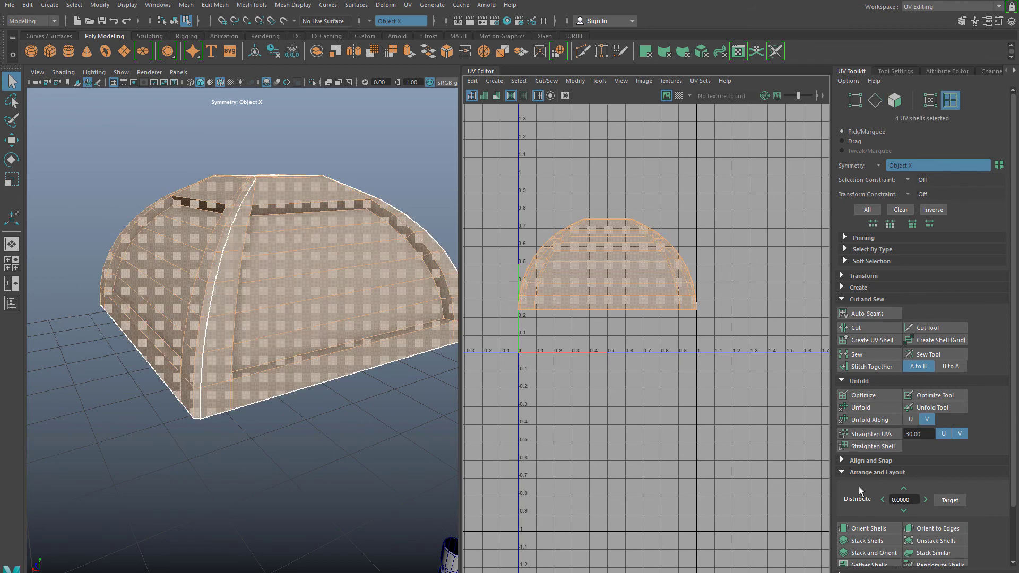
scroll(864, 482, down, 2)
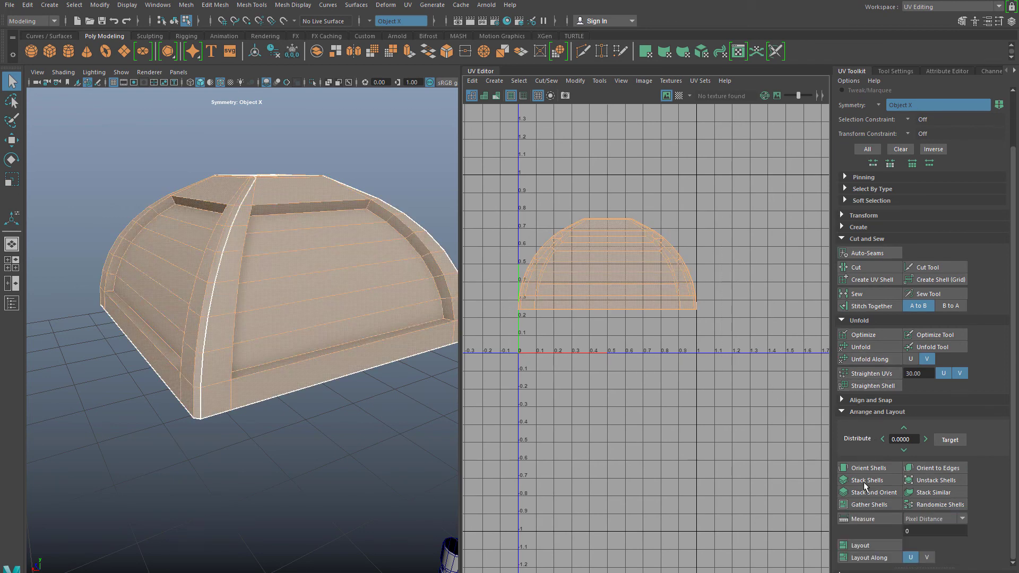
Step: Try laying out the roof's four UV shells as projected, and undo that layout
click(859, 545)
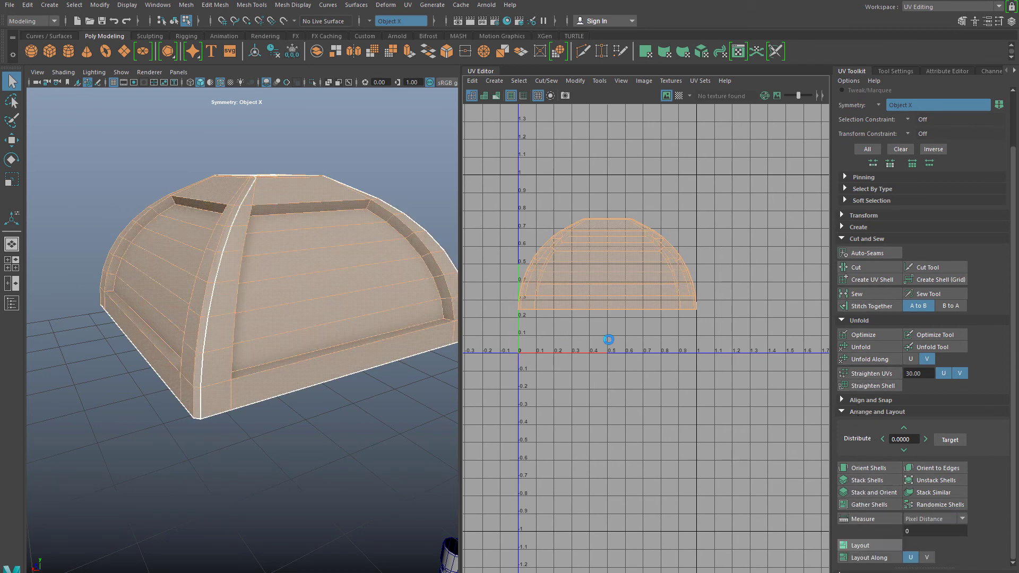
click(594, 279)
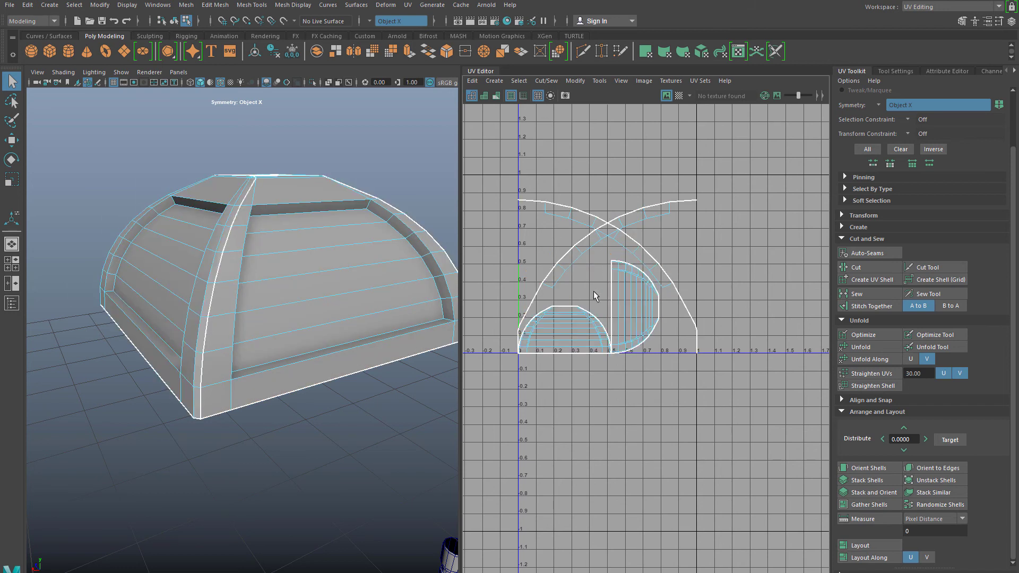
key(ctrl+z)
key(ctrl+z)
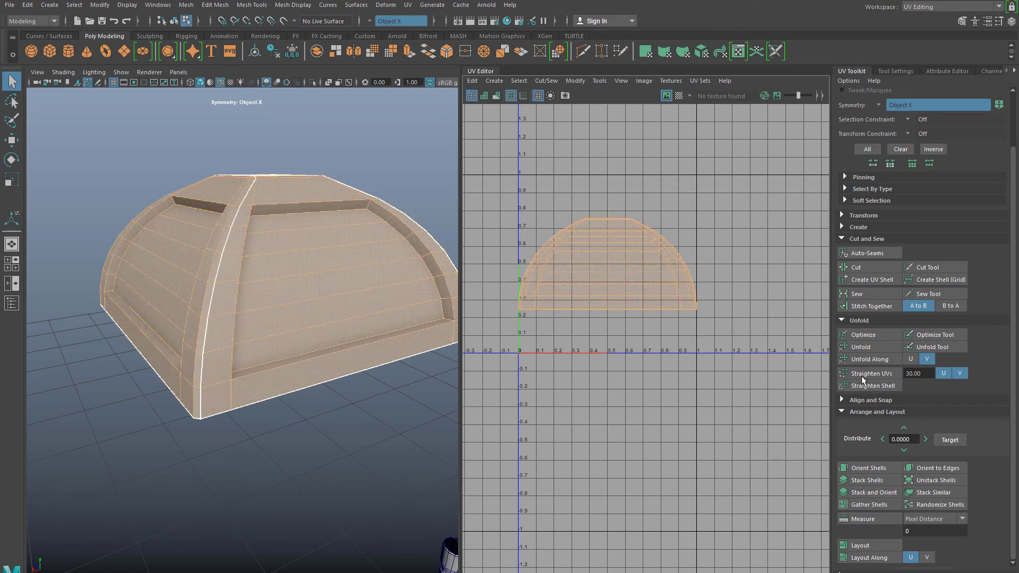
Step: Unfold the roof's four UV shells and lay them out without overlap in the 0 to 1 tile
click(594, 362)
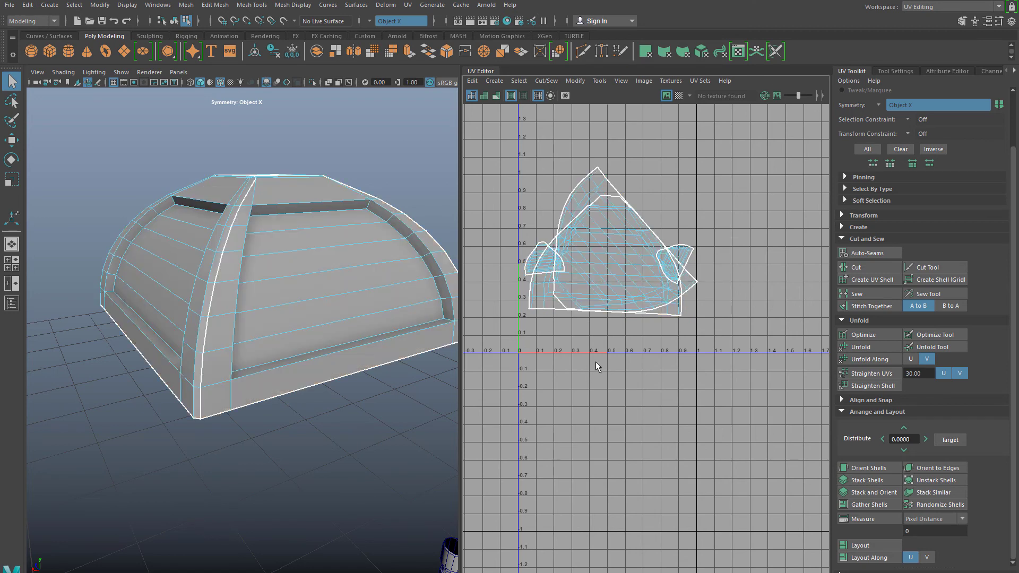
right_drag(584, 211, 512, 172)
drag(512, 162, 737, 387)
click(868, 545)
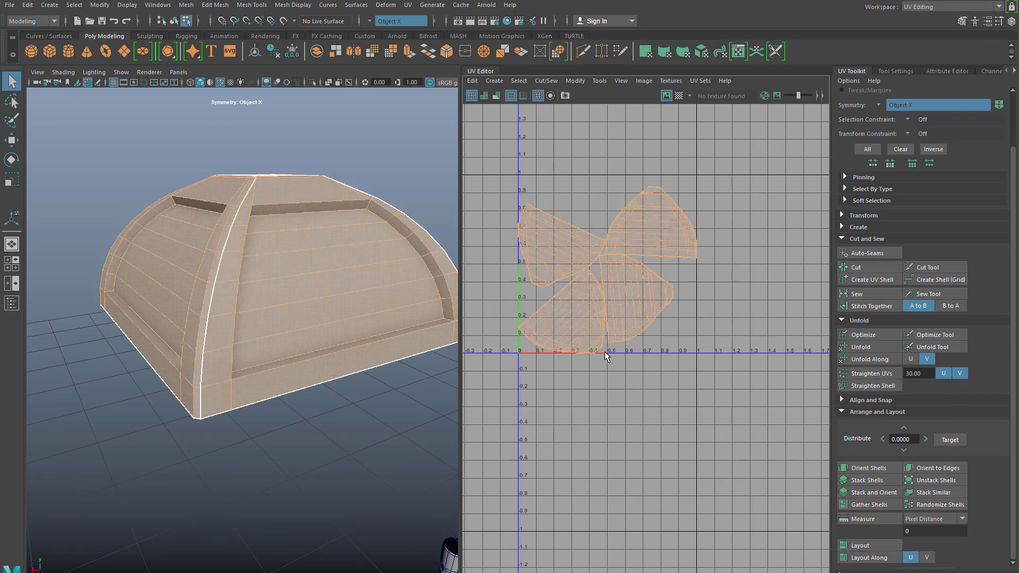
click(594, 392)
scroll(593, 391, up, 2)
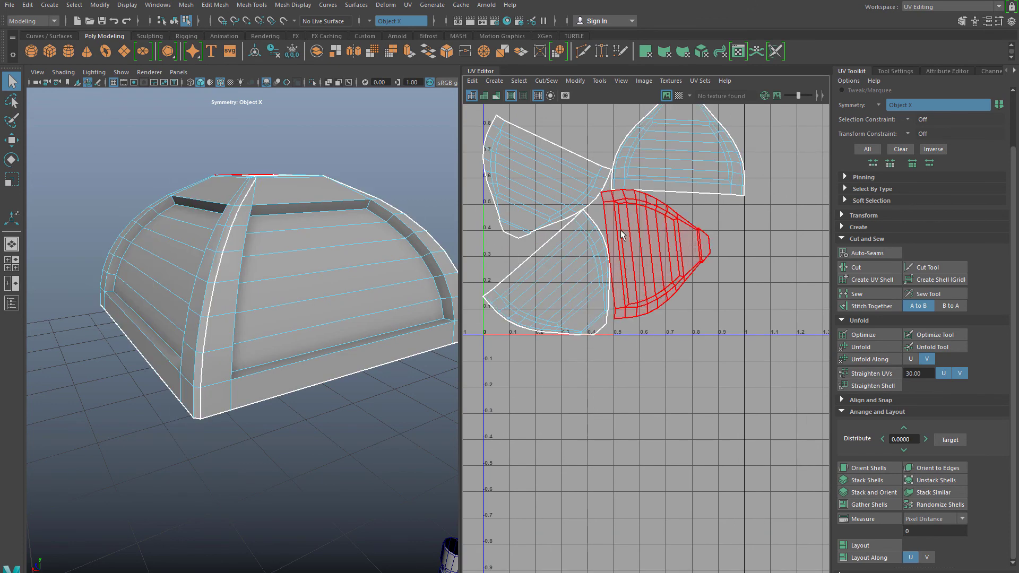
key(f)
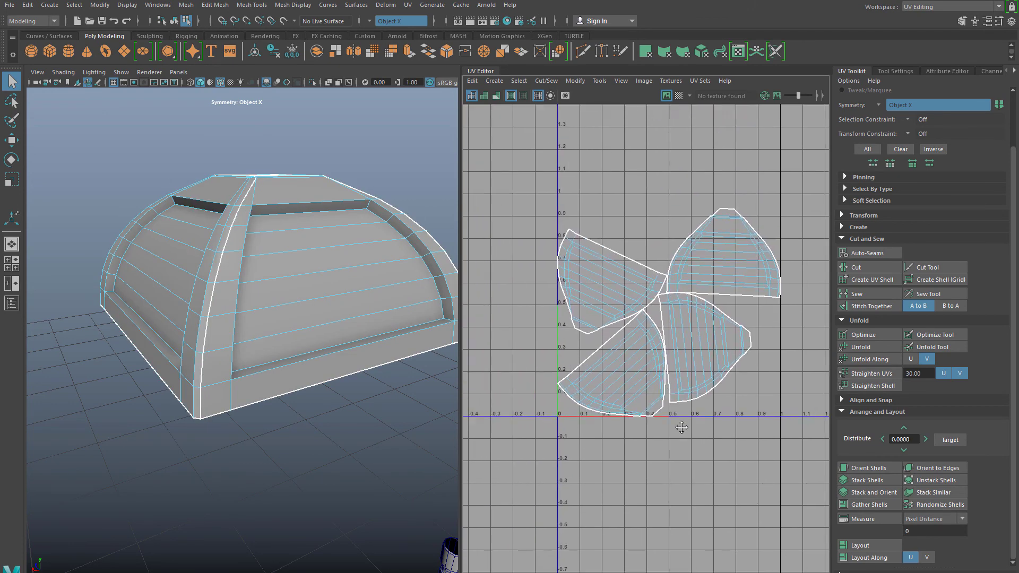
Step: Move all four unfolded roof shells up and to the negative U side, outside the 0 to 1 tile, and display the checker map
drag(698, 406, 767, 457)
scroll(733, 435, down, 3)
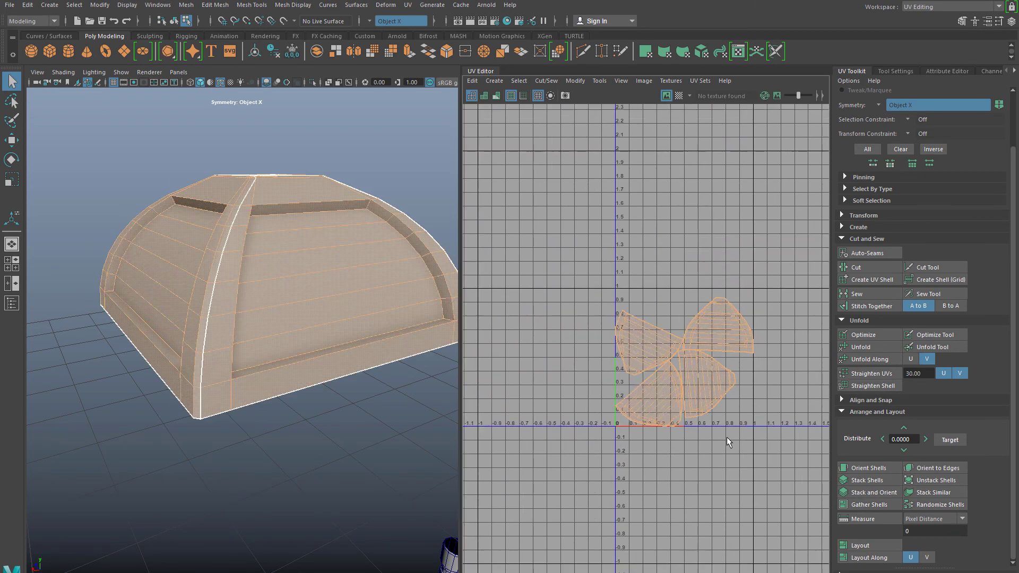
key(w)
drag(683, 362, 521, 202)
click(679, 95)
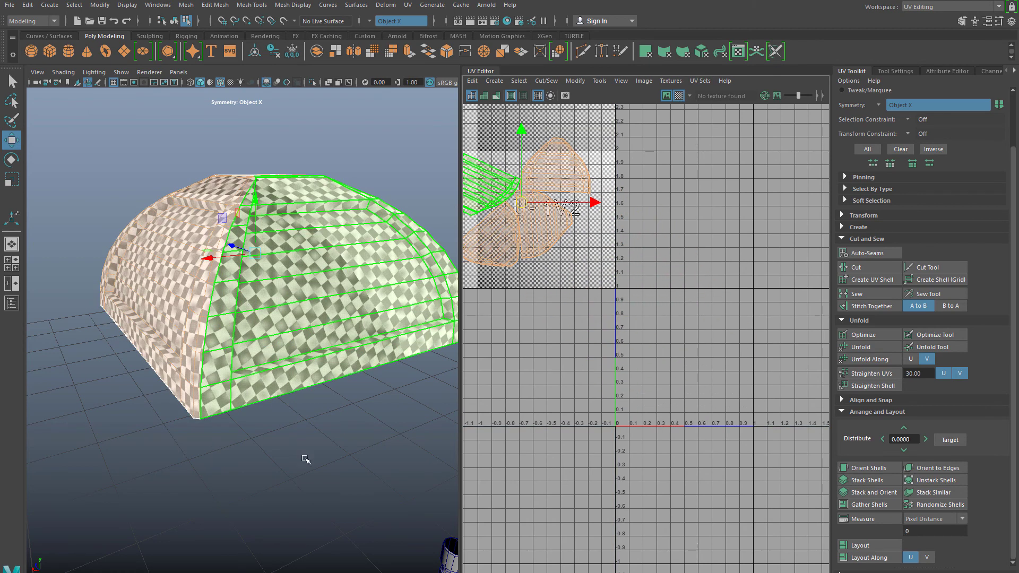
Step: Assign the persp camera to the front view and show that perspective view at full size
key(space)
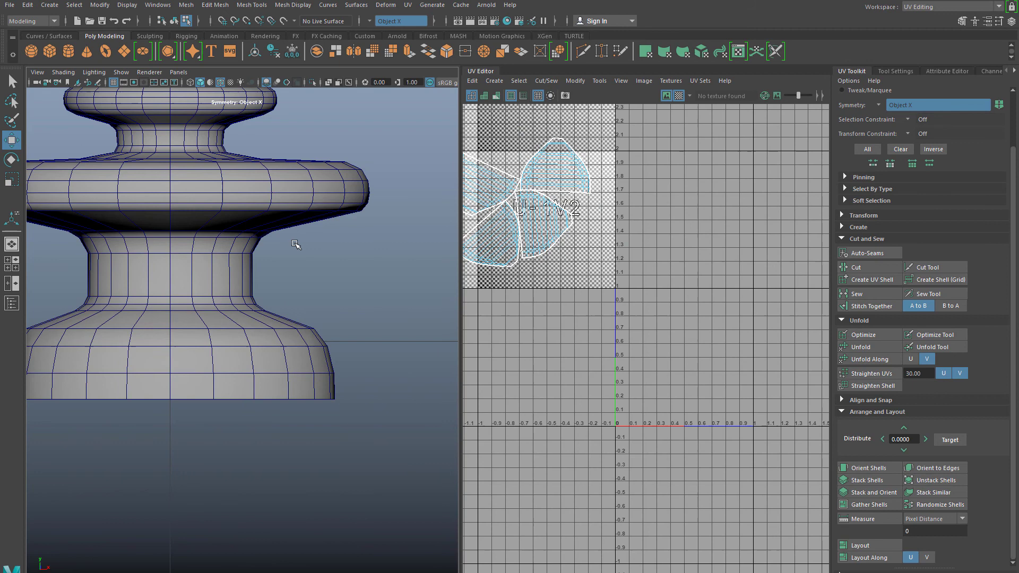
click(295, 243)
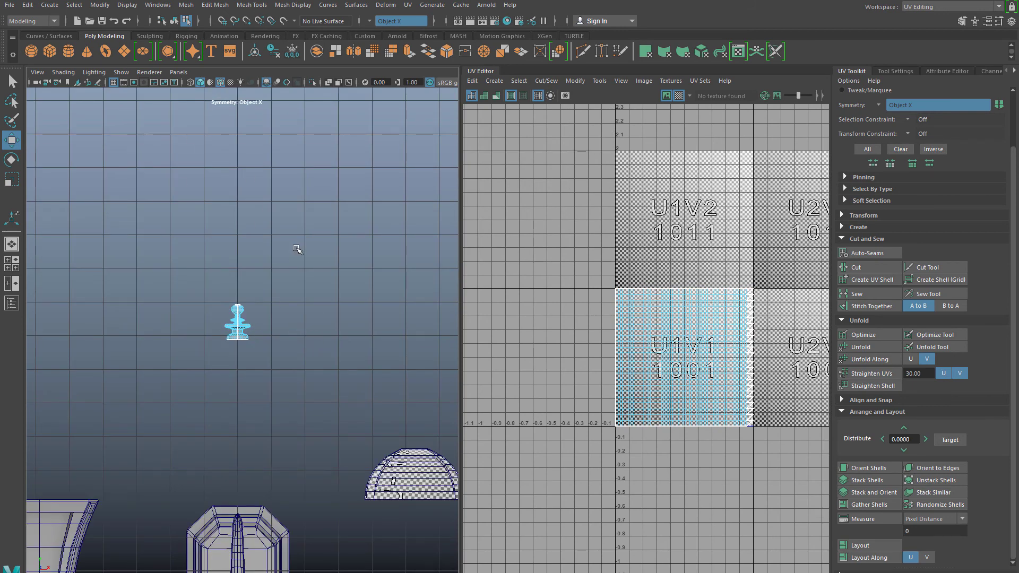
key(space)
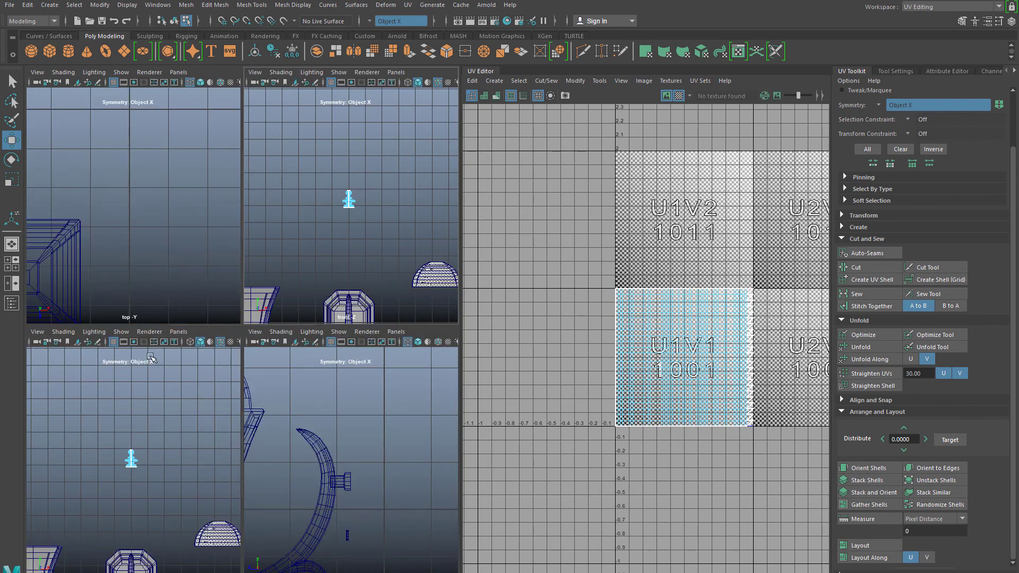
click(396, 71)
mouse_move(408, 87)
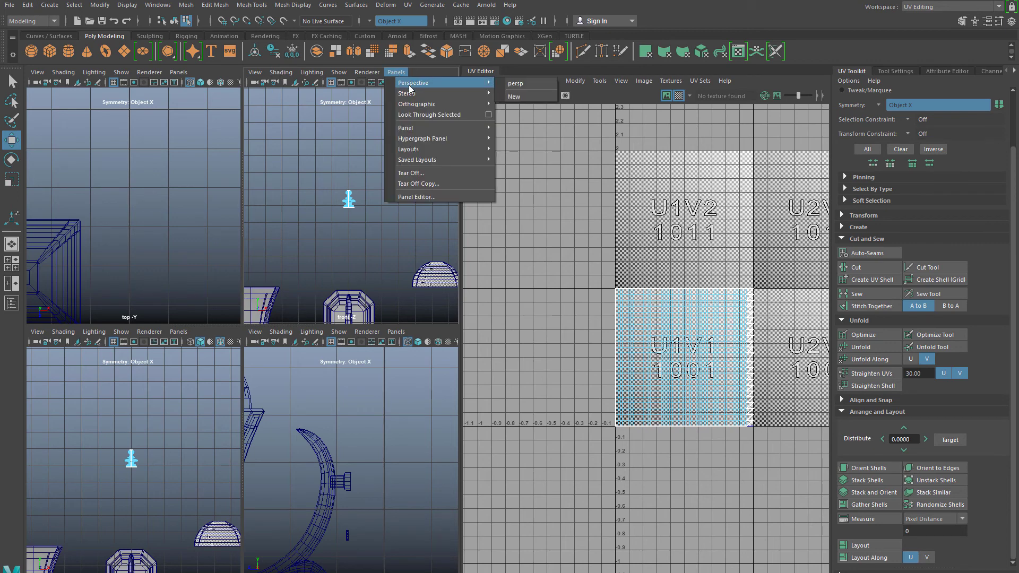
click(518, 89)
key(space)
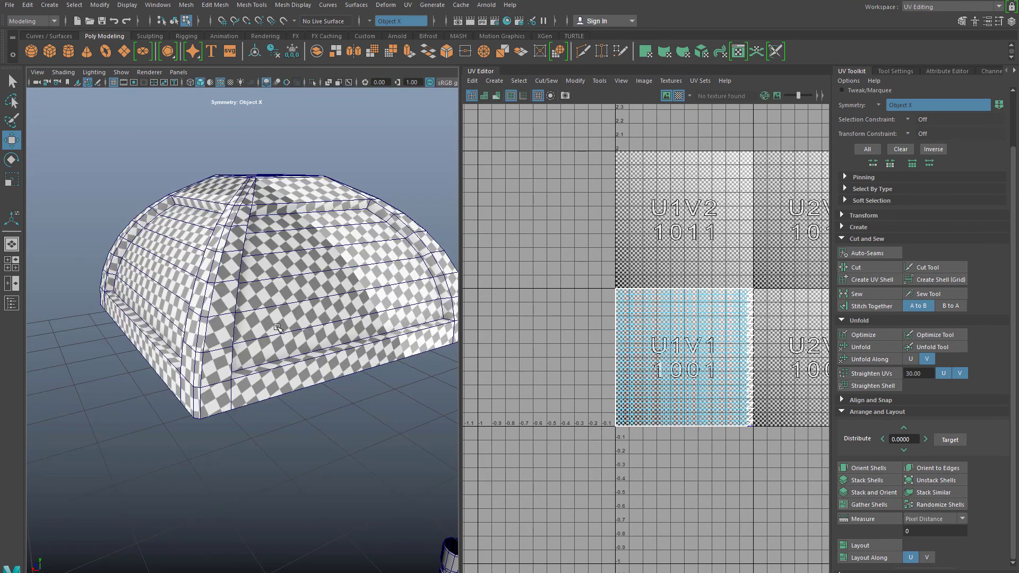
Step: Check the roof's checker pattern from above and turn off the checker map
scroll(283, 361, down, 3)
alt+drag(283, 362, 258, 413)
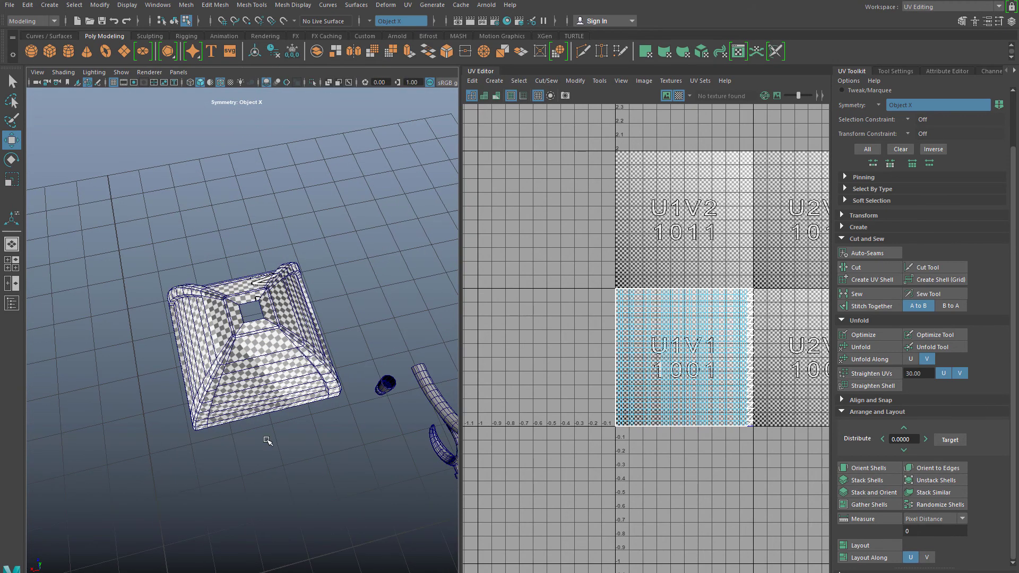
scroll(268, 439, up, 5)
scroll(254, 376, down, 5)
alt+middle_drag(254, 377, 155, 346)
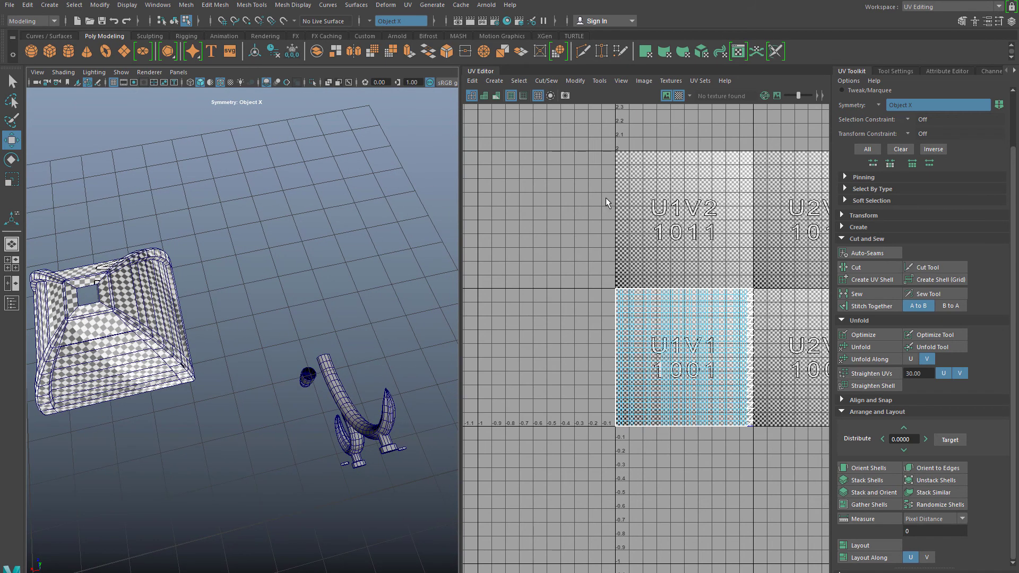
click(679, 96)
Step: Select the tapered lantern body mesh with the flat, chamfered square top
alt+middle_drag(371, 368, 342, 293)
alt+drag(341, 293, 318, 329)
scroll(318, 365, down, 10)
click(319, 301)
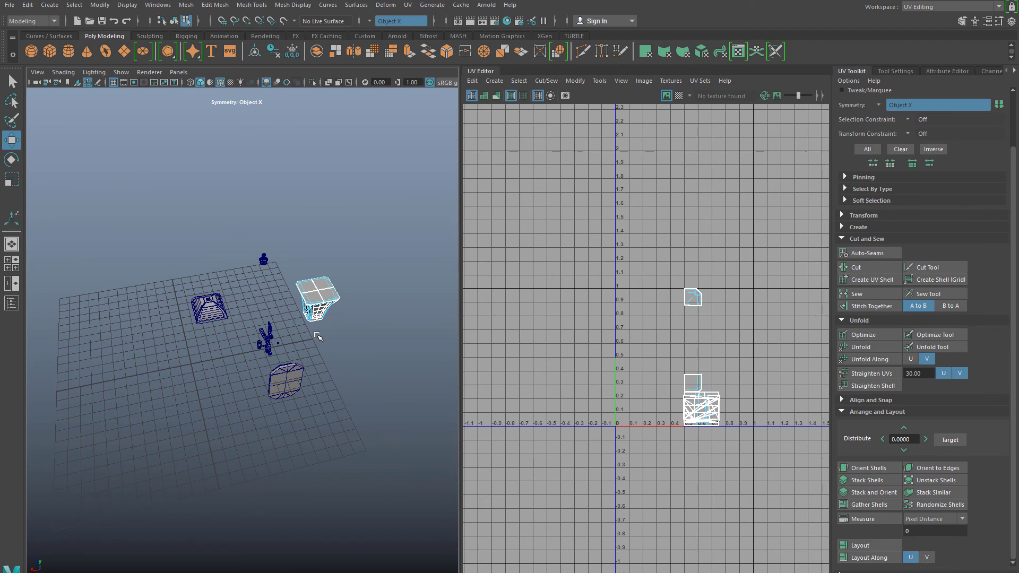
scroll(318, 337, up, 4)
scroll(328, 347, up, 6)
scroll(342, 334, up, 2)
alt+middle_drag(343, 332, 61, 438)
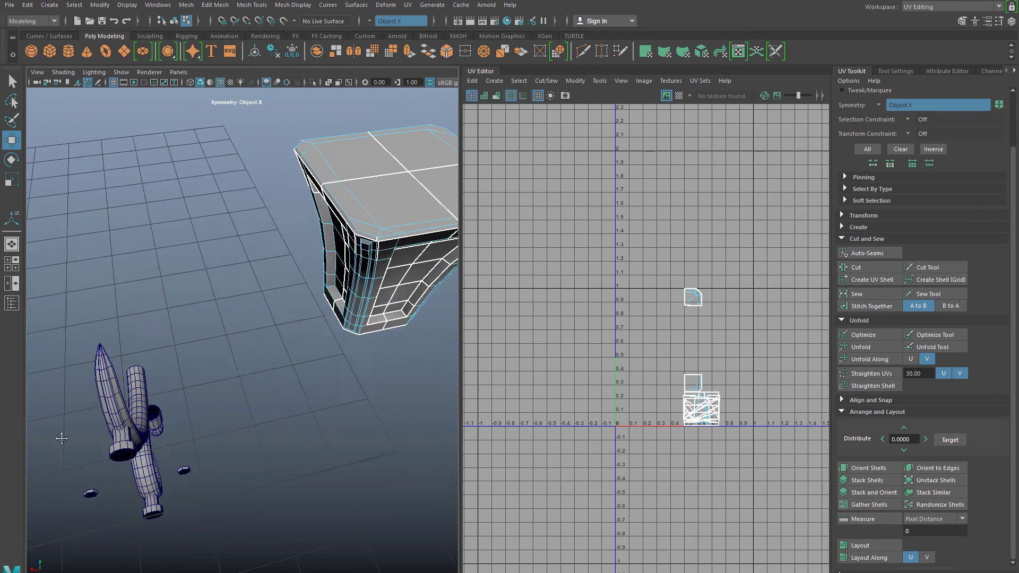
alt+drag(61, 438, 166, 386)
alt+middle_drag(133, 404, 79, 447)
Step: Try an automatic UV mapping on the whole lantern body in object mode
click(502, 84)
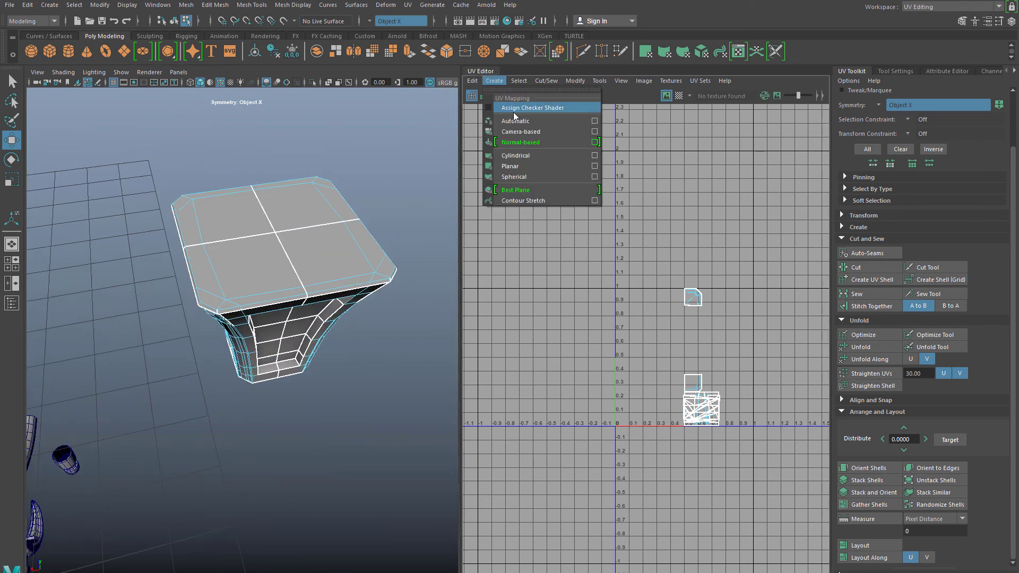
click(504, 131)
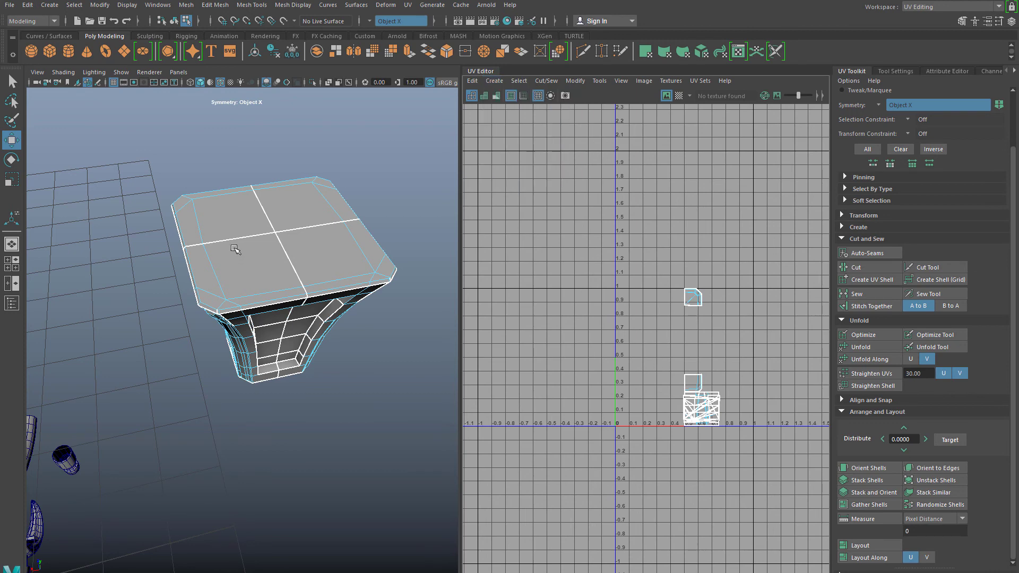
right_drag(235, 250, 262, 258)
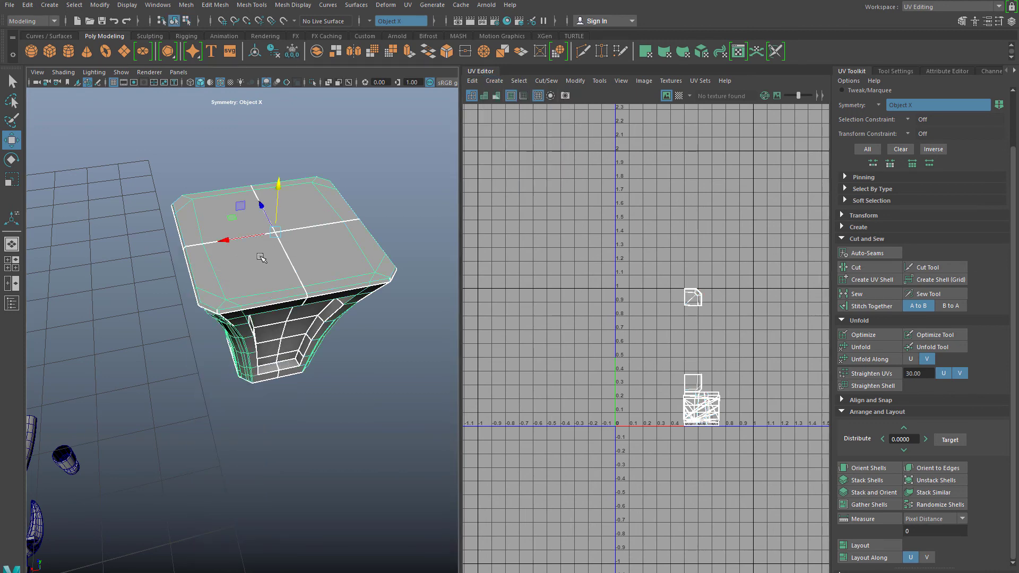
click(491, 81)
click(508, 131)
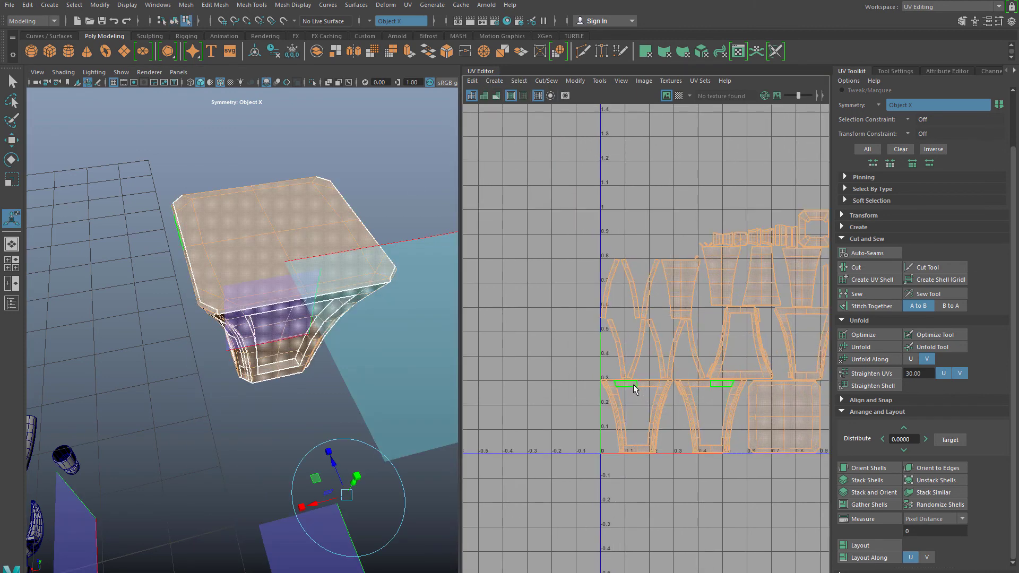
Step: Return the lantern body to object mode and apply a planar UV projection to it
alt+drag(164, 419, 116, 303)
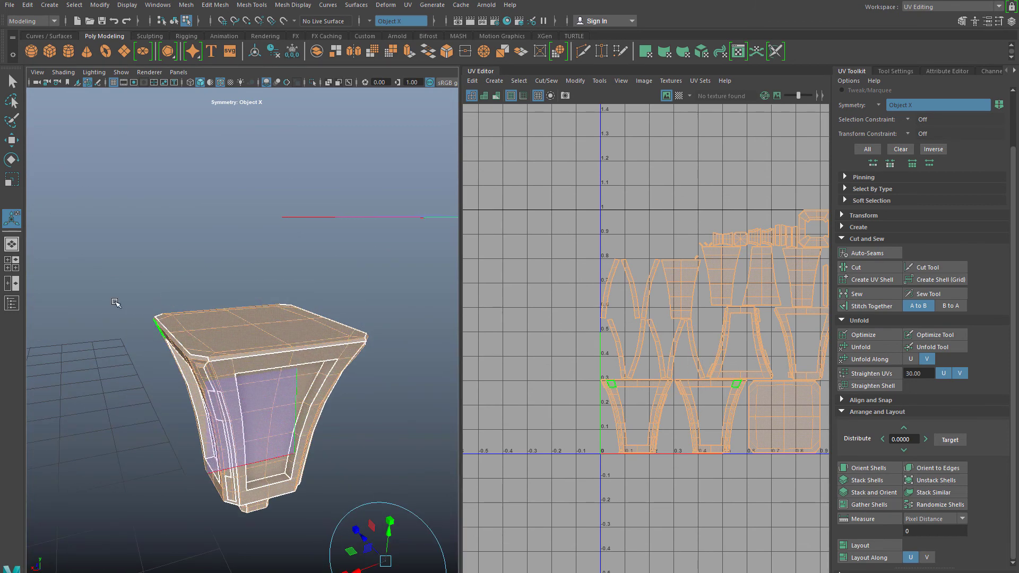
click(116, 325)
alt+middle_drag(151, 390, 159, 346)
alt+drag(210, 317, 171, 291)
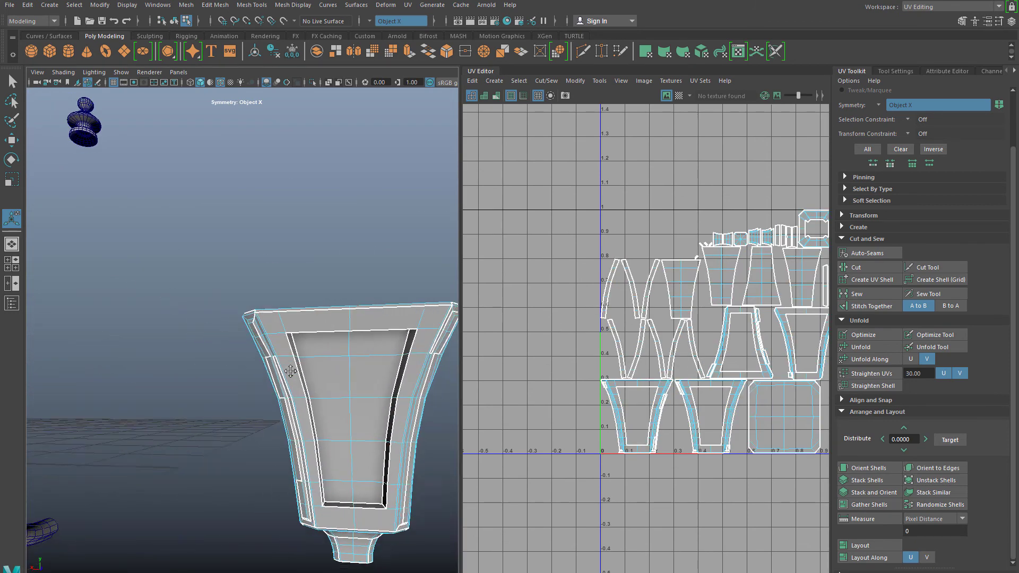
alt+middle_drag(171, 291, 106, 199)
alt+drag(197, 250, 170, 265)
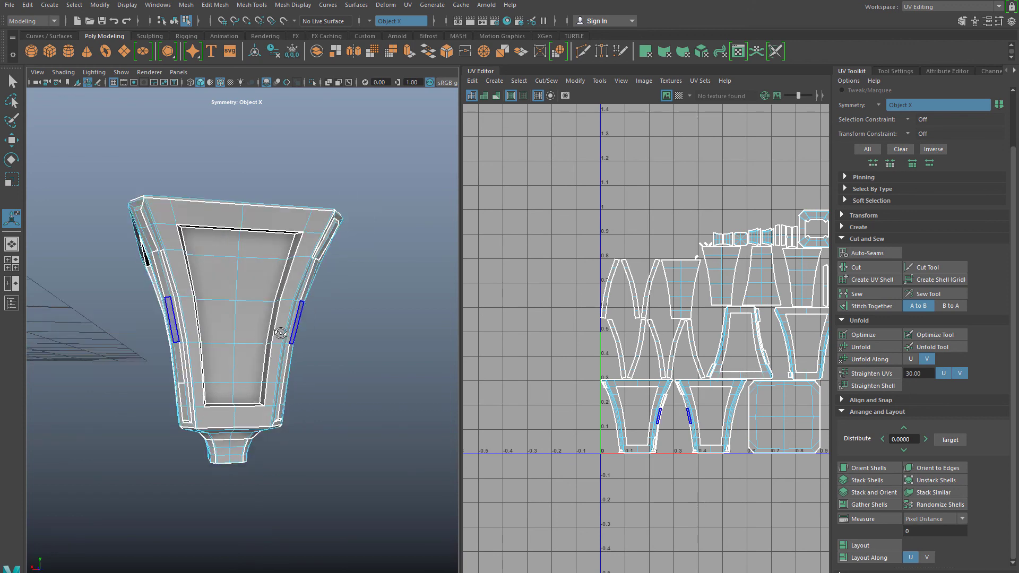
alt+drag(298, 321, 218, 319)
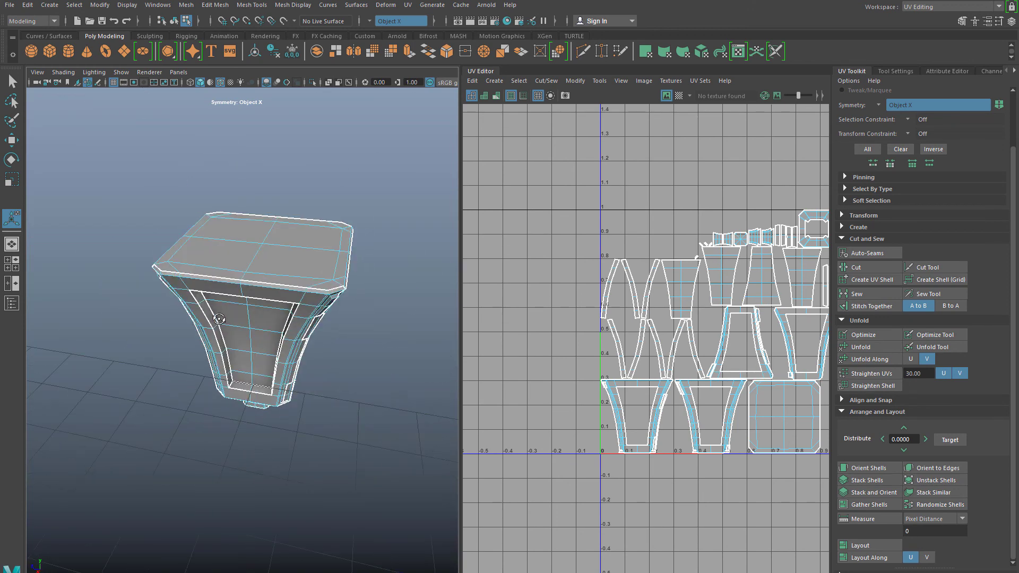
right_drag(256, 277, 304, 264)
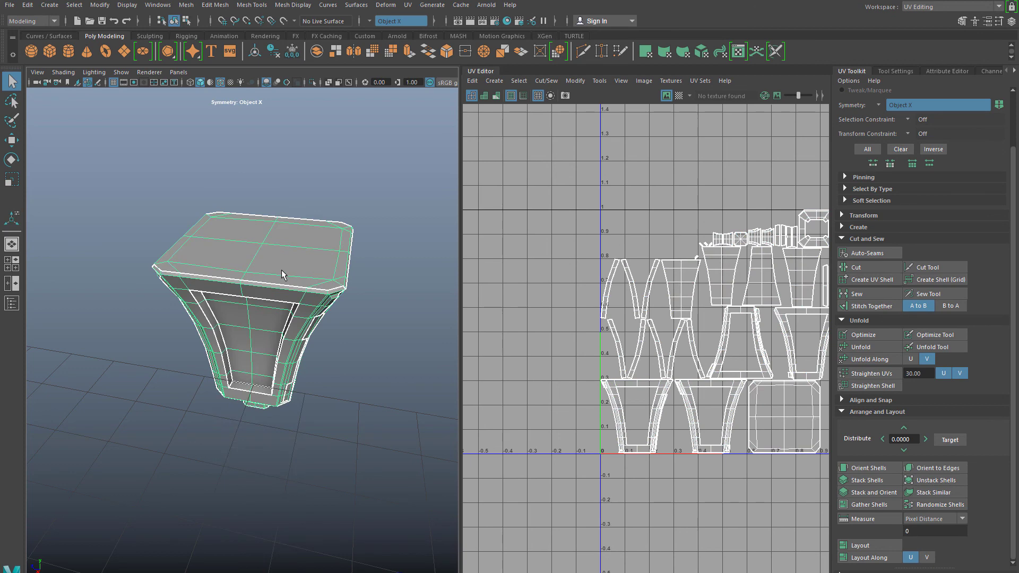
click(501, 81)
click(519, 166)
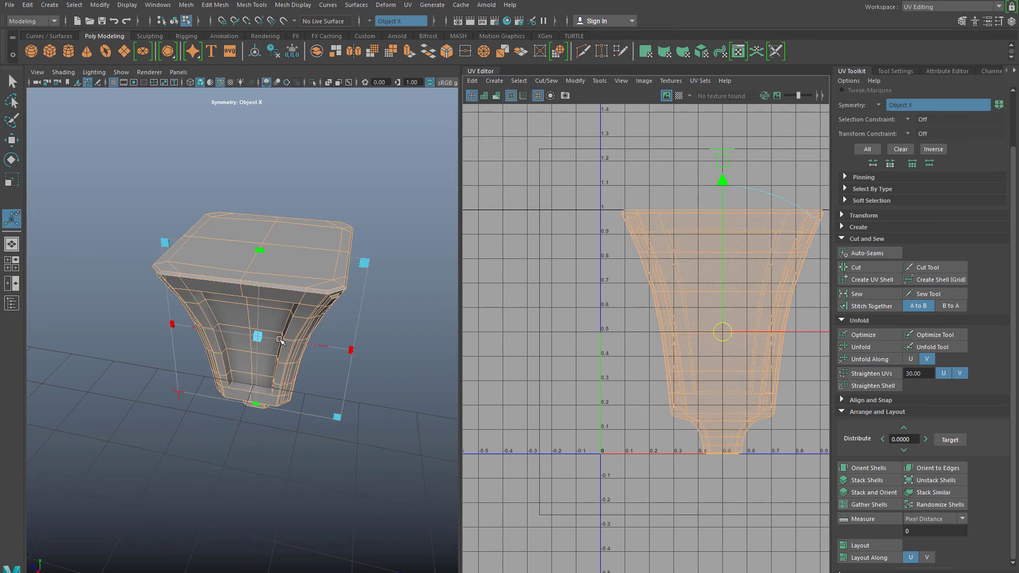
Step: Leave the projection manipulator and switch the lantern body to edge selection
click(261, 161)
scroll(215, 297, up, 2)
alt+drag(213, 307, 251, 319)
scroll(270, 353, up, 5)
scroll(251, 319, down, 5)
right_click(261, 252)
click(260, 281)
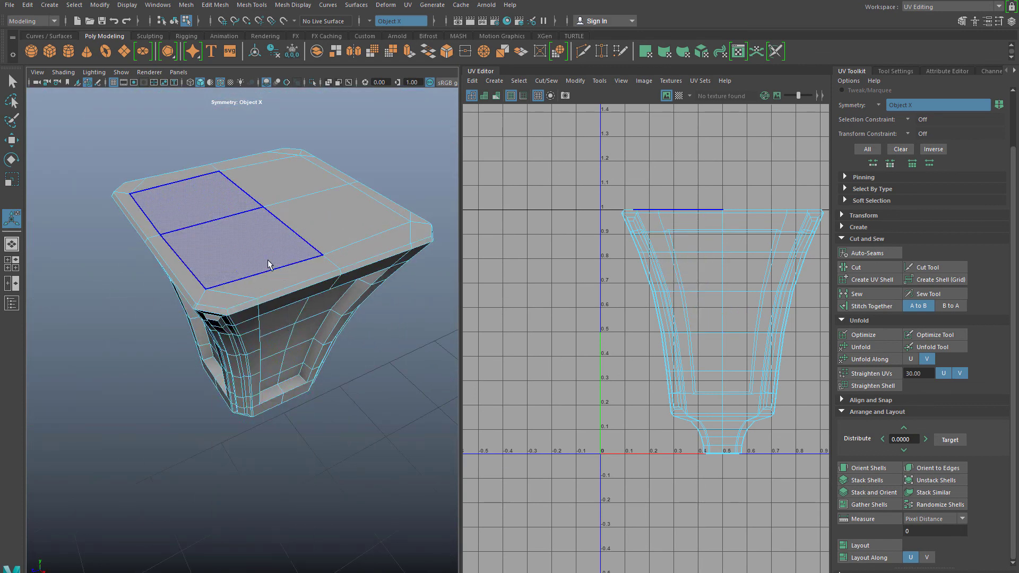
click(332, 330)
alt+drag(332, 331, 236, 324)
click(222, 322)
click(212, 285)
scroll(211, 292, up, 3)
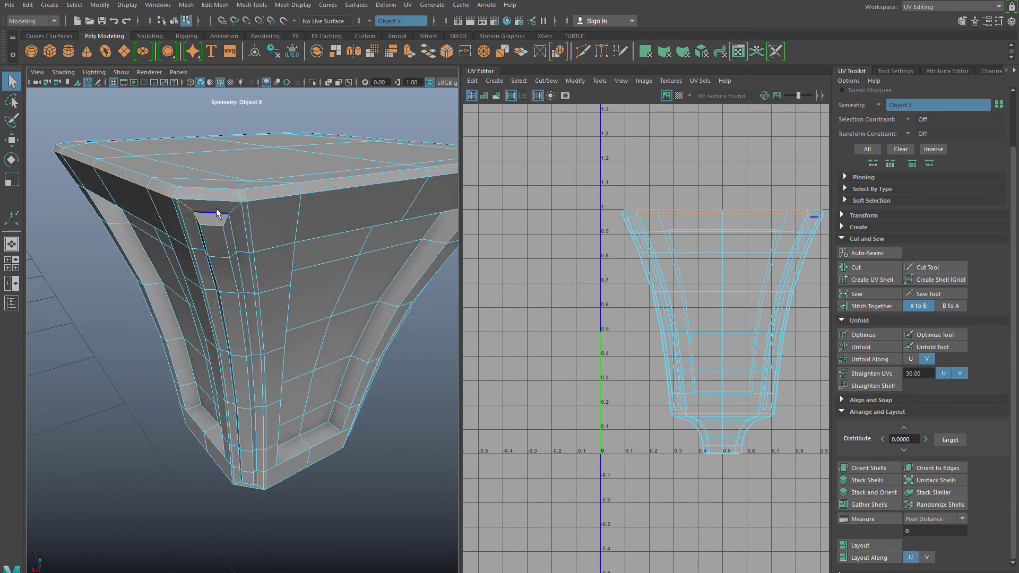
Step: Select the edges running just beneath the chamfered top rim, around the corners and sides, and cut them as a UV seam
click(246, 212)
scroll(240, 252, up, 2)
mouse_move(240, 253)
alt+mouse_down()
mouse_move(240, 210)
mouse_move(223, 245)
alt+mouse_up()
click(239, 211)
shift+click(191, 243)
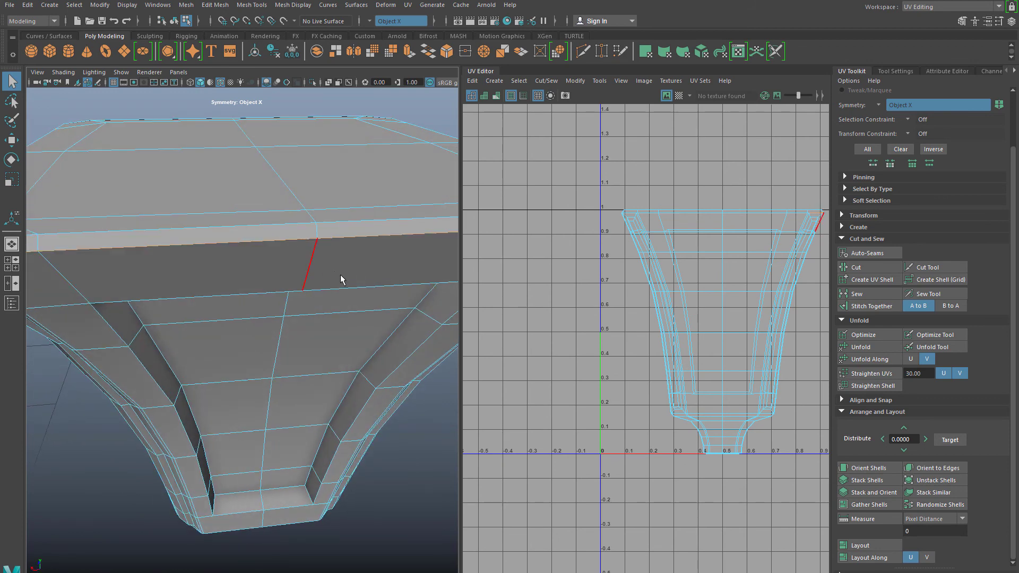
scroll(312, 276, down, 3)
alt+drag(292, 283, 257, 249)
scroll(279, 378, up, 4)
alt+drag(337, 272, 290, 278)
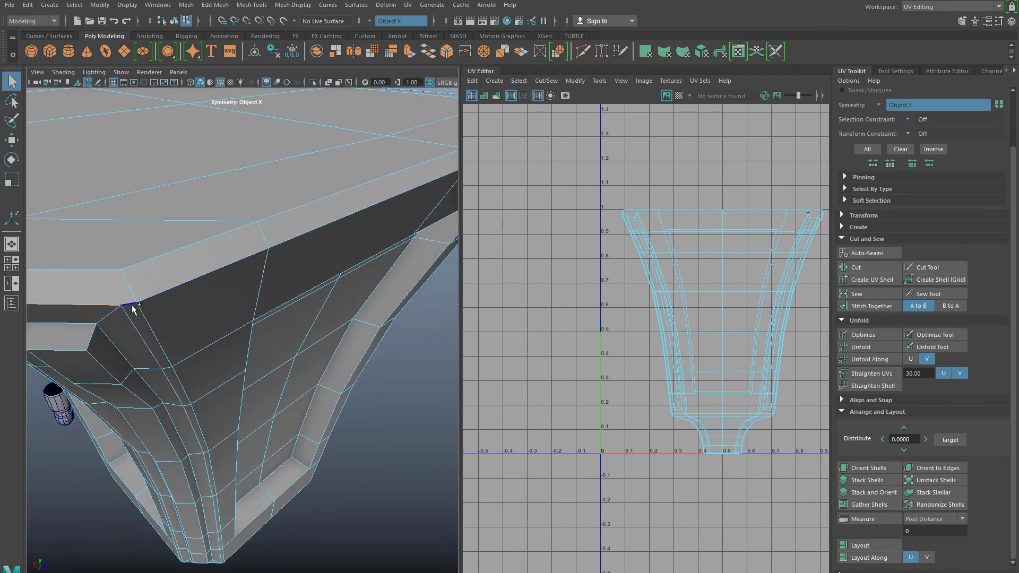
scroll(337, 269, down, 4)
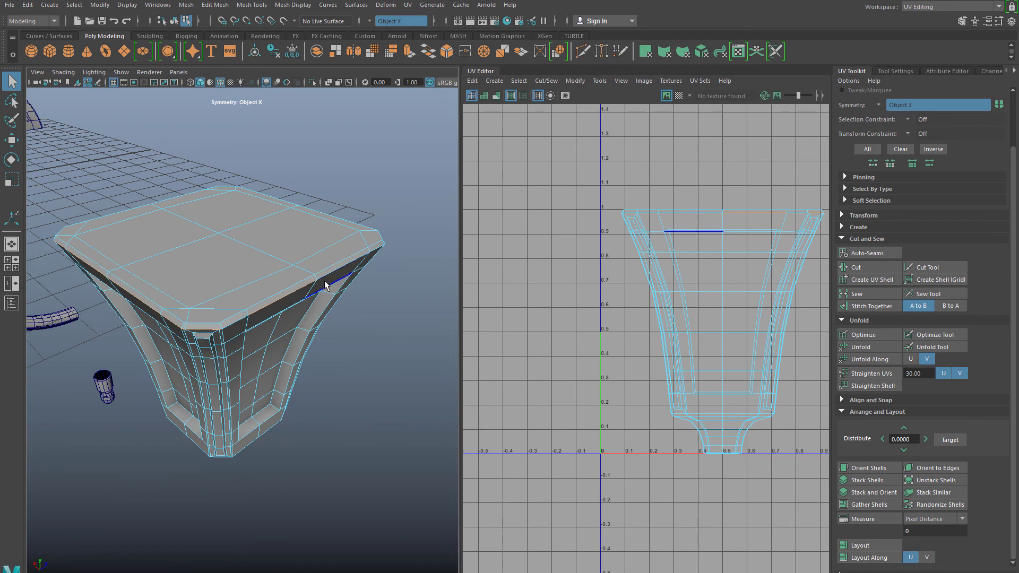
scroll(333, 289, up, 2)
alt+drag(333, 290, 304, 282)
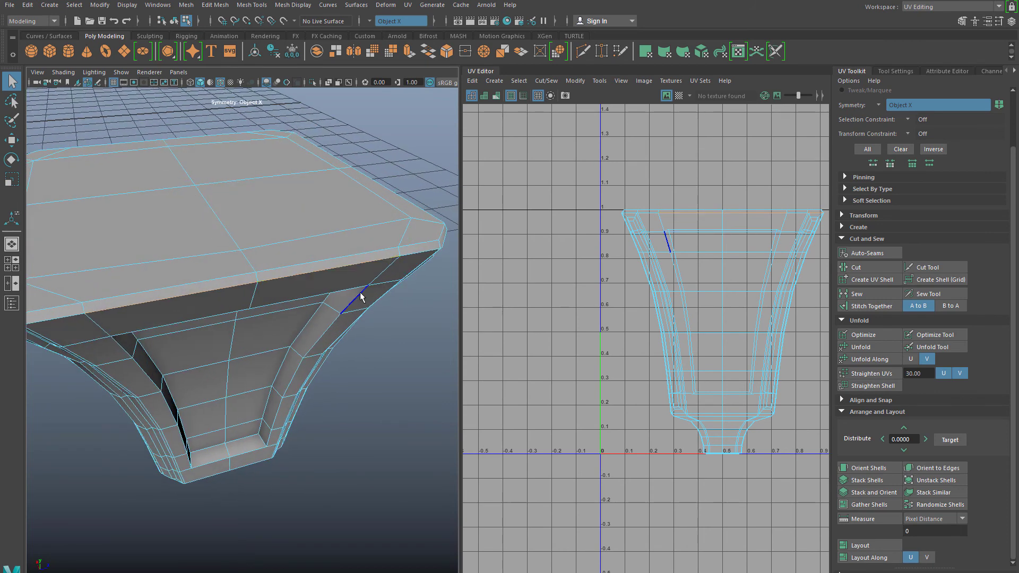
scroll(363, 295, up, 5)
alt+drag(364, 295, 299, 333)
scroll(323, 271, down, 3)
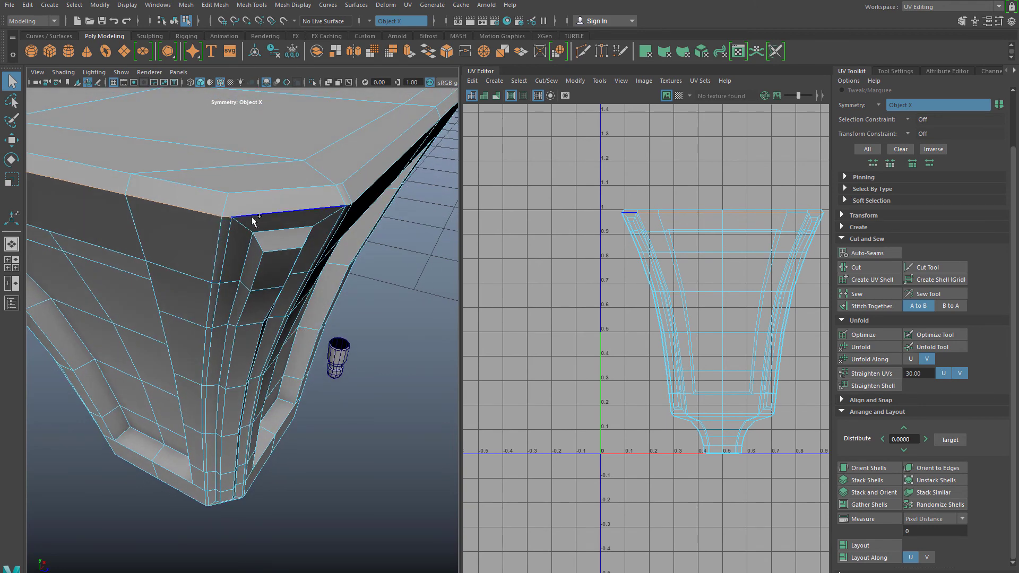
alt+drag(318, 237, 276, 254)
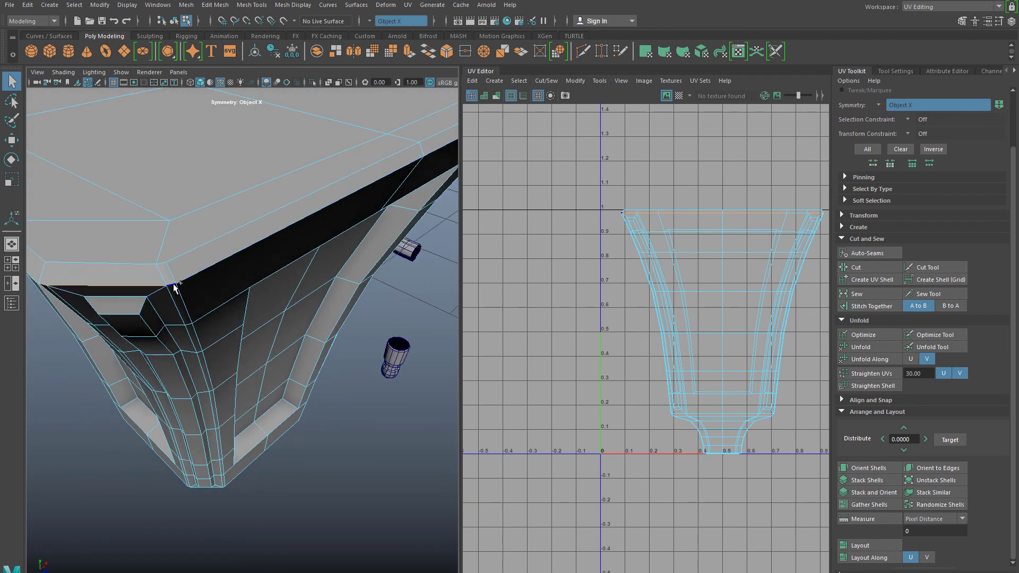
click(859, 269)
Step: Select the lantern body's UV shell and move it down about 0.45 units in UV space, then deselect it
alt+drag(341, 264, 414, 249)
right_drag(714, 241, 678, 228)
key(w)
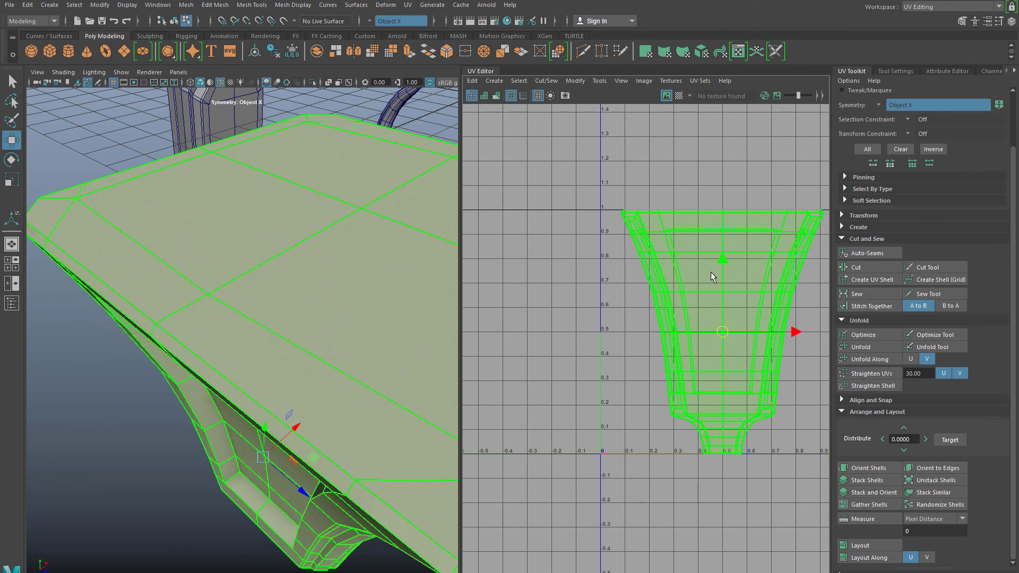
drag(722, 259, 722, 367)
scroll(325, 275, down, 8)
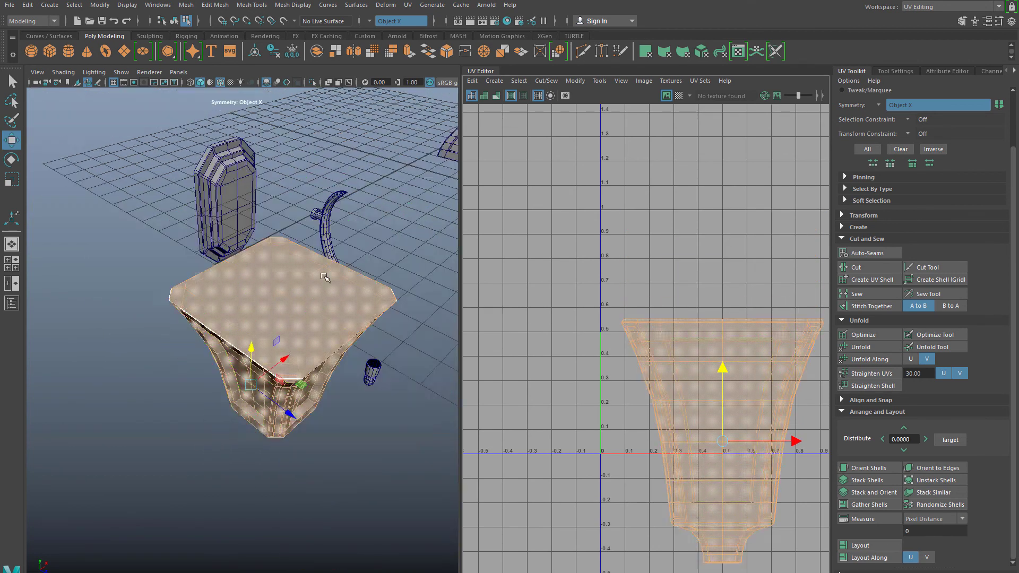
alt+right_drag(326, 278, 352, 422)
click(392, 463)
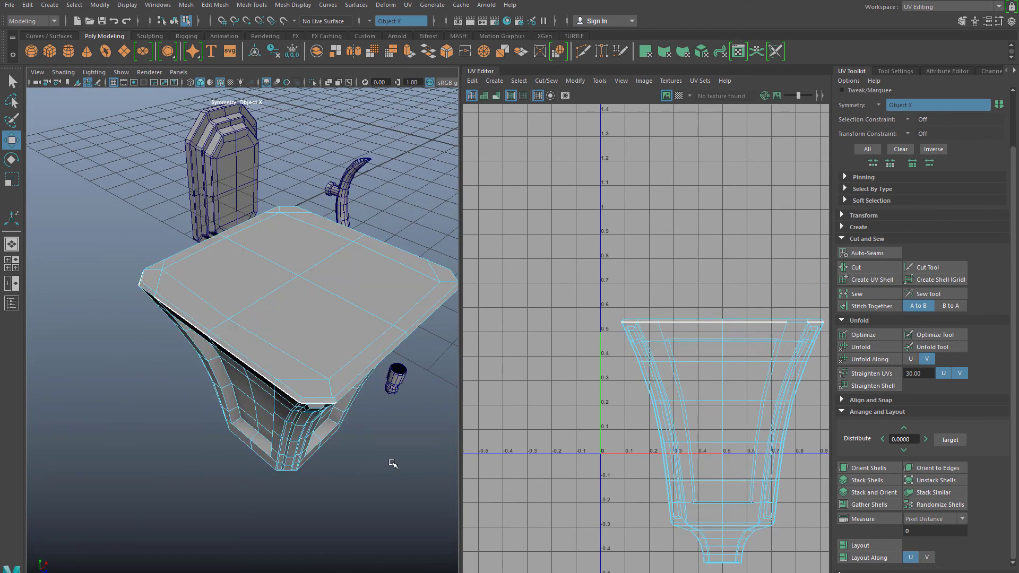
Step: Return to edge selection and cut the missing edges beneath the top rim to complete the seam loop
scroll(371, 359, up, 5)
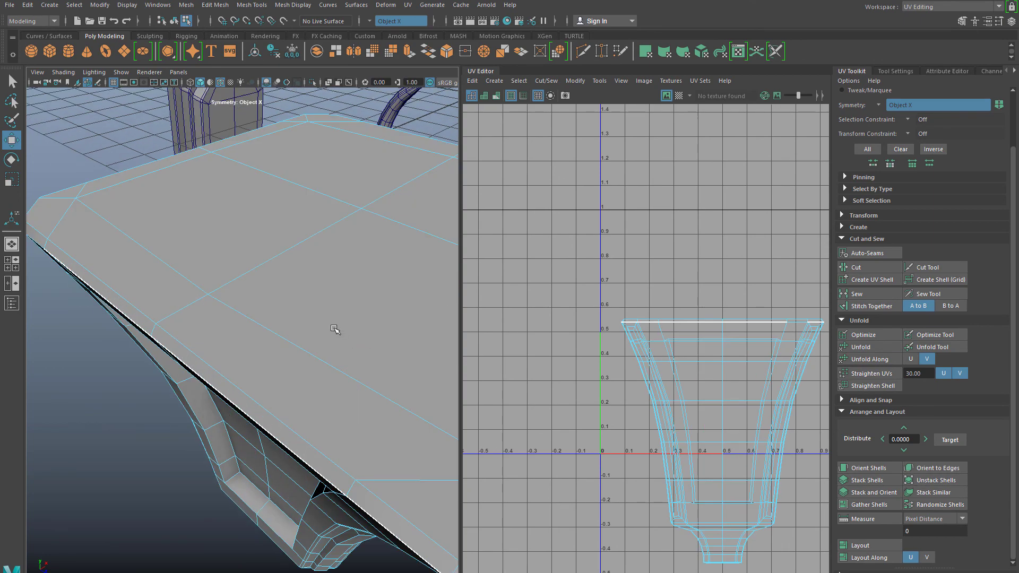
alt+drag(325, 335, 246, 337)
click(246, 337)
alt+right_drag(246, 337, 269, 281)
click(169, 263)
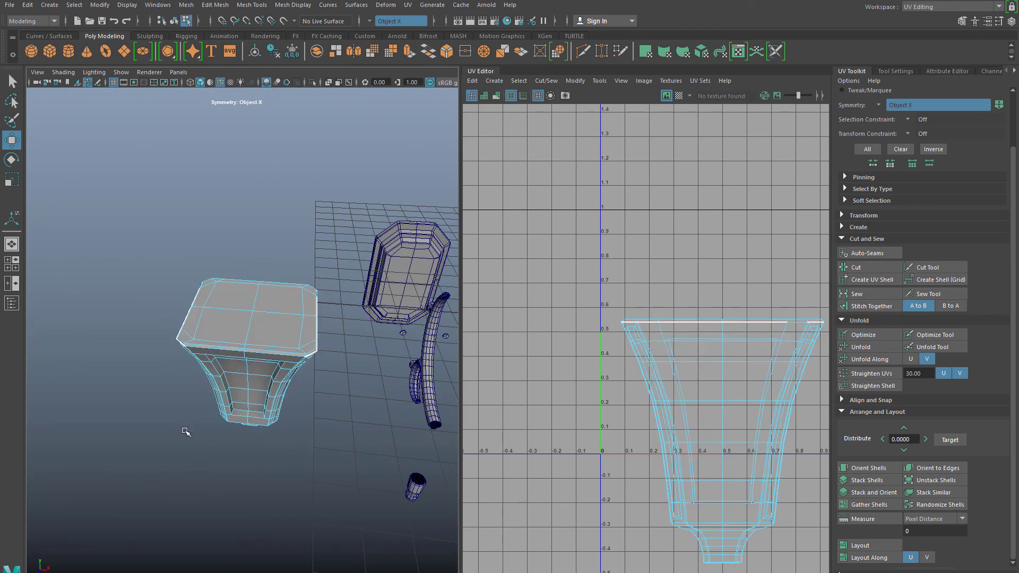
scroll(175, 432, up, 6)
right_drag(162, 307, 159, 279)
scroll(380, 437, up, 4)
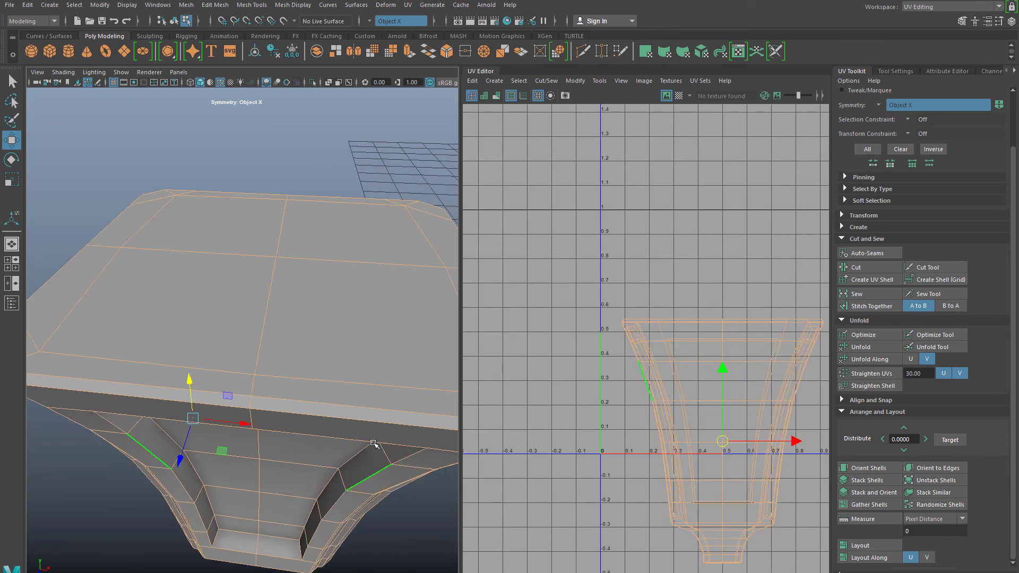
double_click(367, 426)
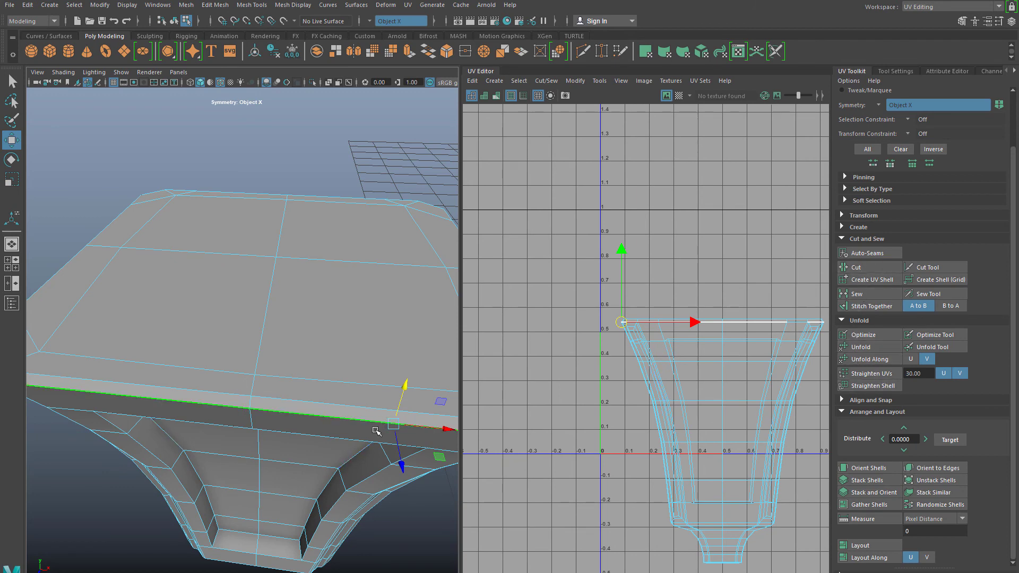
alt+drag(375, 432, 240, 411)
scroll(239, 394, up, 3)
click(244, 291)
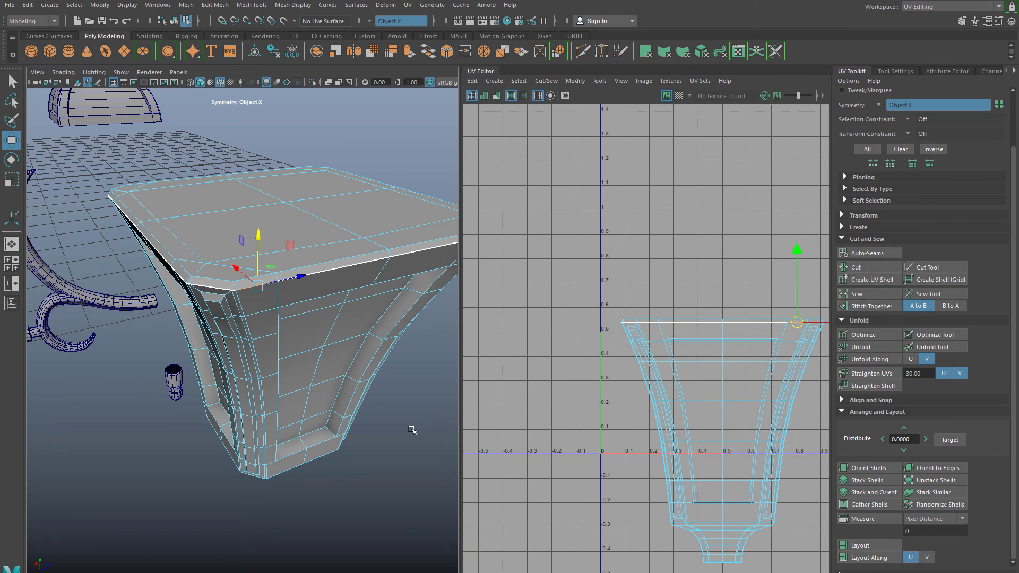
alt+drag(349, 487, 441, 401)
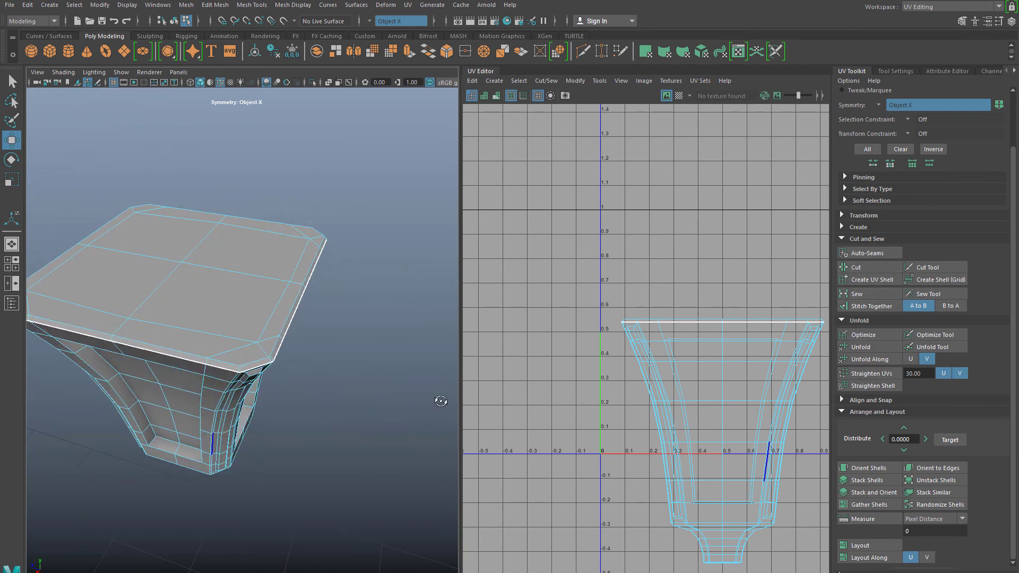
key(q)
Step: Select the border edge loop around the first recessed panel of the lantern body and cut it
scroll(182, 418, down, 5)
alt+drag(182, 418, 268, 368)
scroll(255, 392, up, 5)
scroll(268, 368, up, 6)
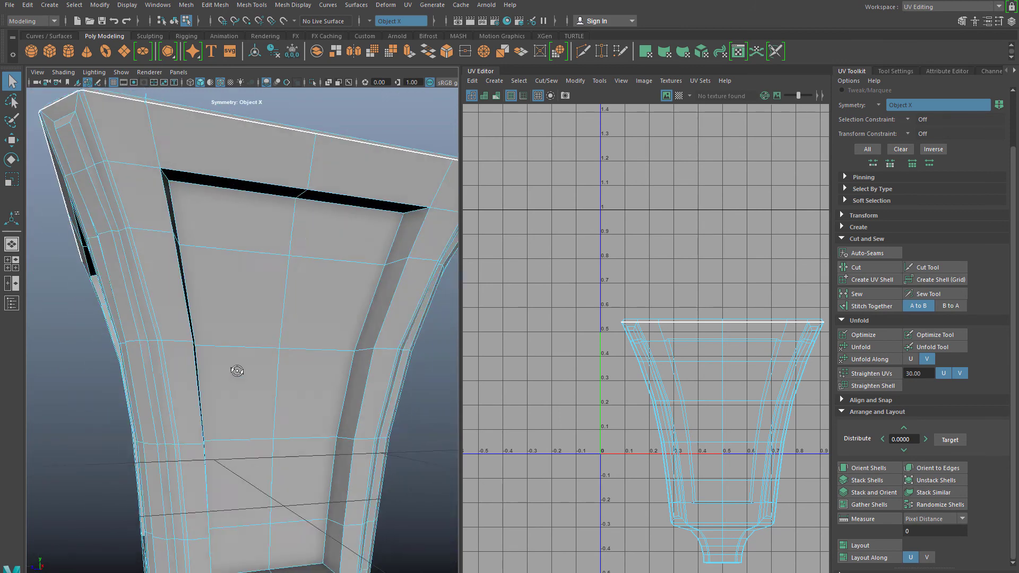
click(161, 157)
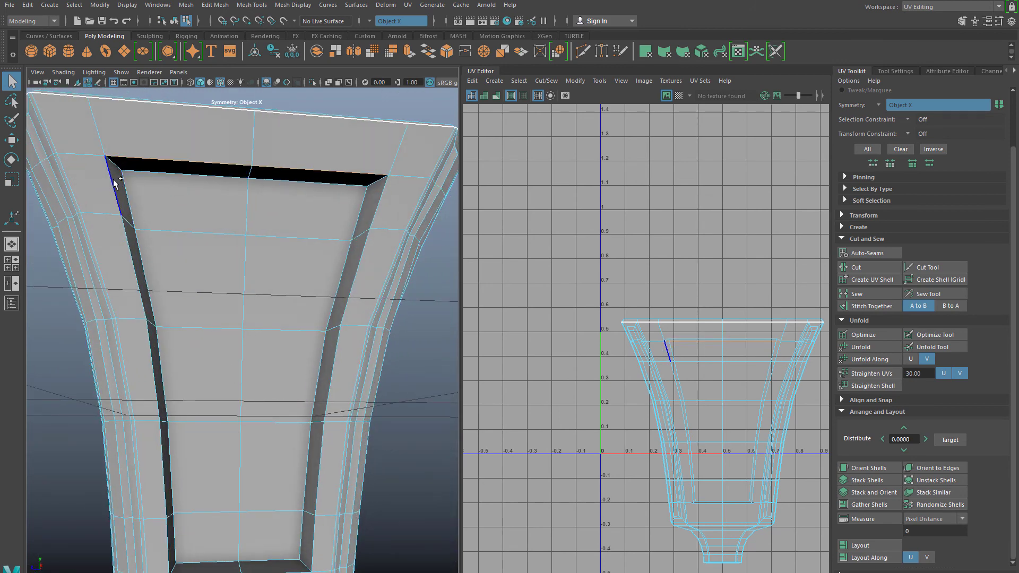
shift+click(123, 243)
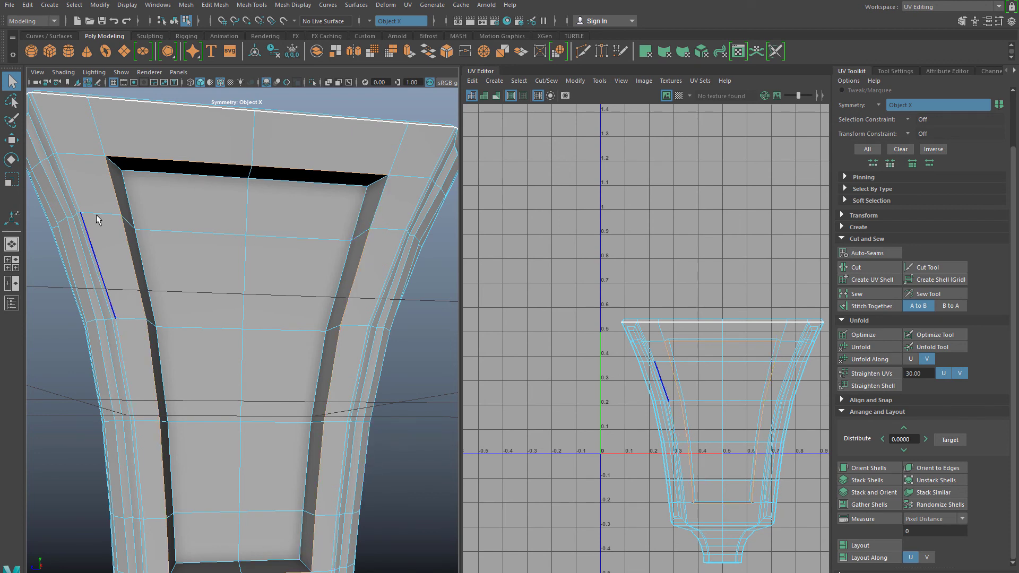
click(858, 271)
Step: Select the border edge loop around the adjacent recessed side panel and cut its UVs
alt+right_drag(348, 405, 208, 447)
alt+drag(209, 447, 279, 464)
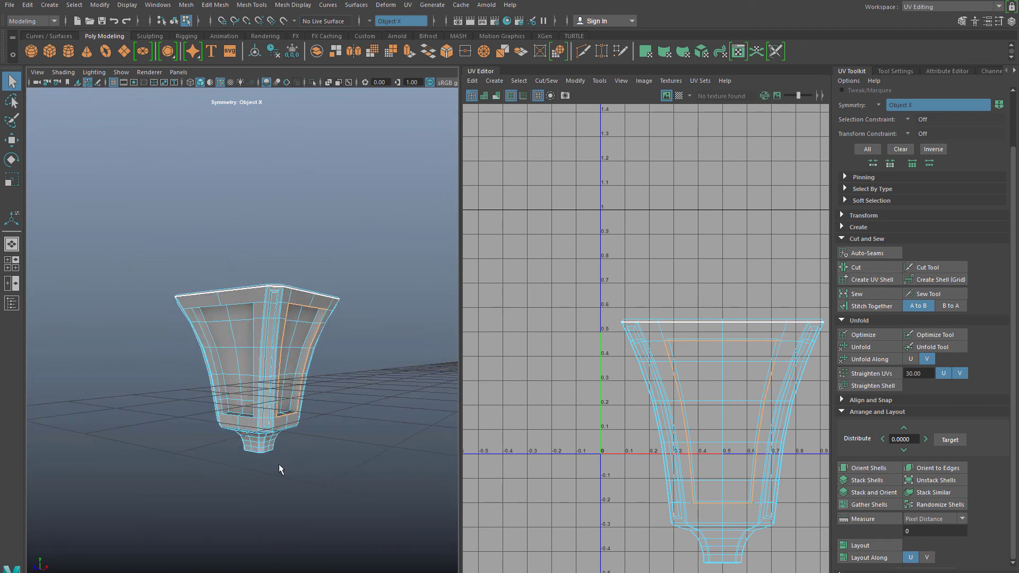
alt+right_drag(279, 464, 313, 470)
click(214, 497)
scroll(214, 496, up, 3)
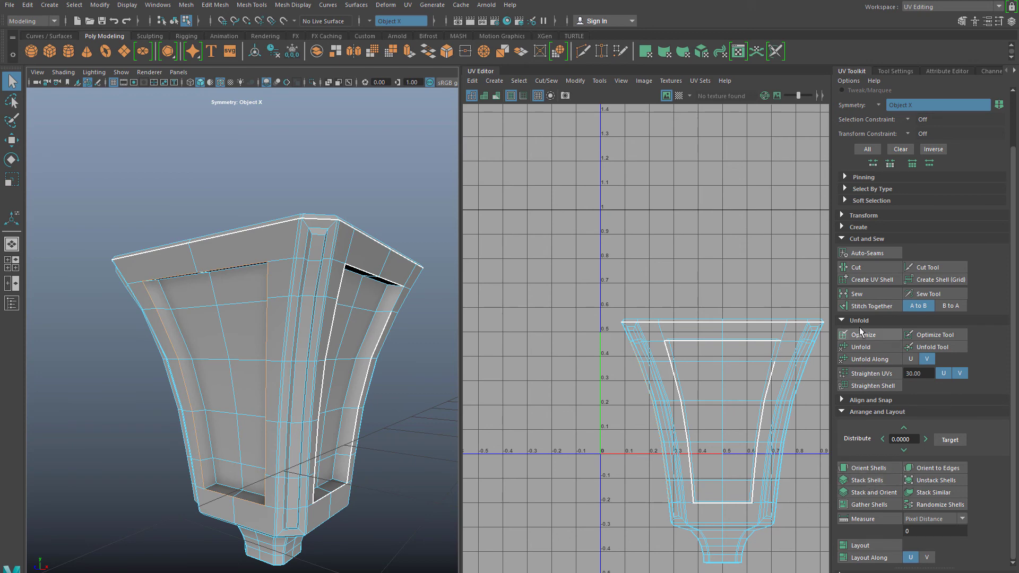
click(858, 269)
Step: Select the uncut edge at the upper corner of the recessed panel's border and cut it to close the seam
alt+drag(324, 420, 184, 387)
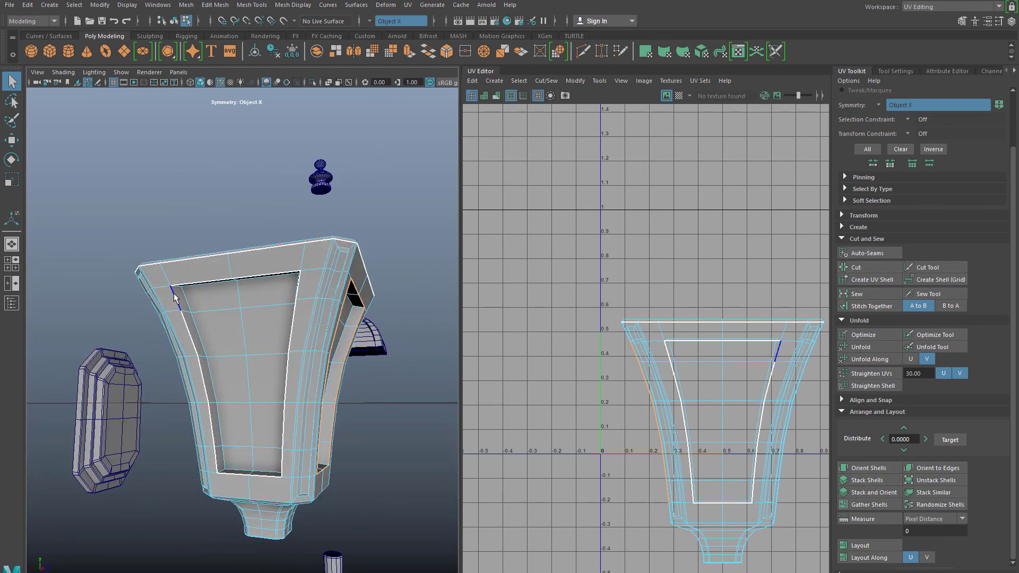
click(175, 299)
alt+drag(132, 457, 315, 454)
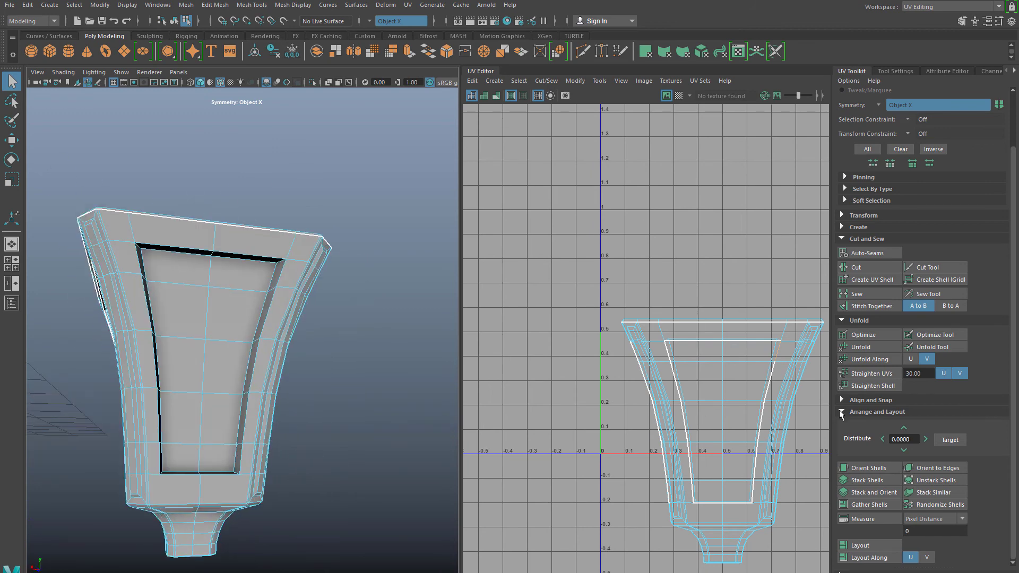
click(858, 266)
Step: Cut the UVs along the border edge loop of the remaining recessed side panel and clear the selection
scroll(215, 295, up, 3)
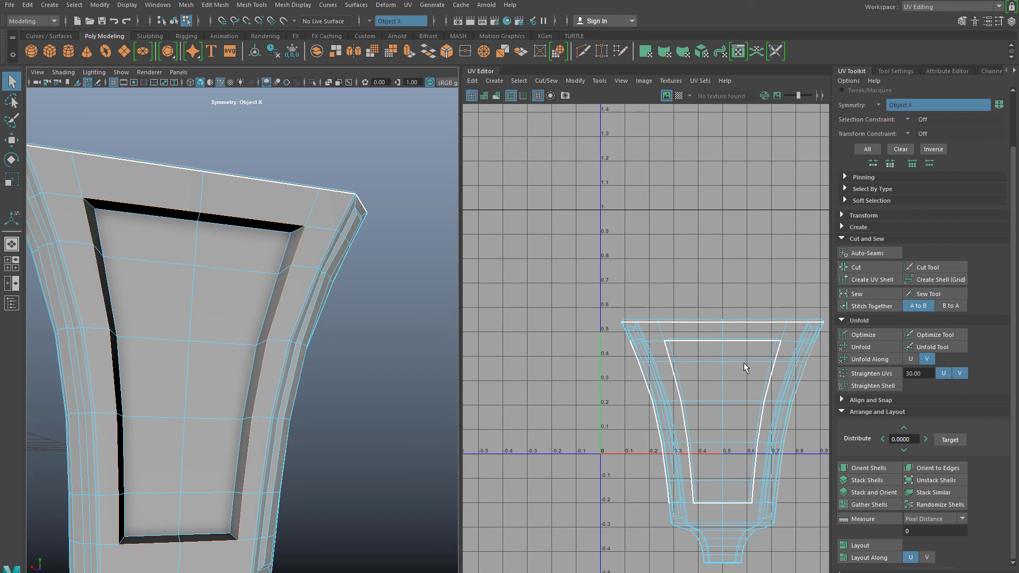
scroll(200, 366, down, 5)
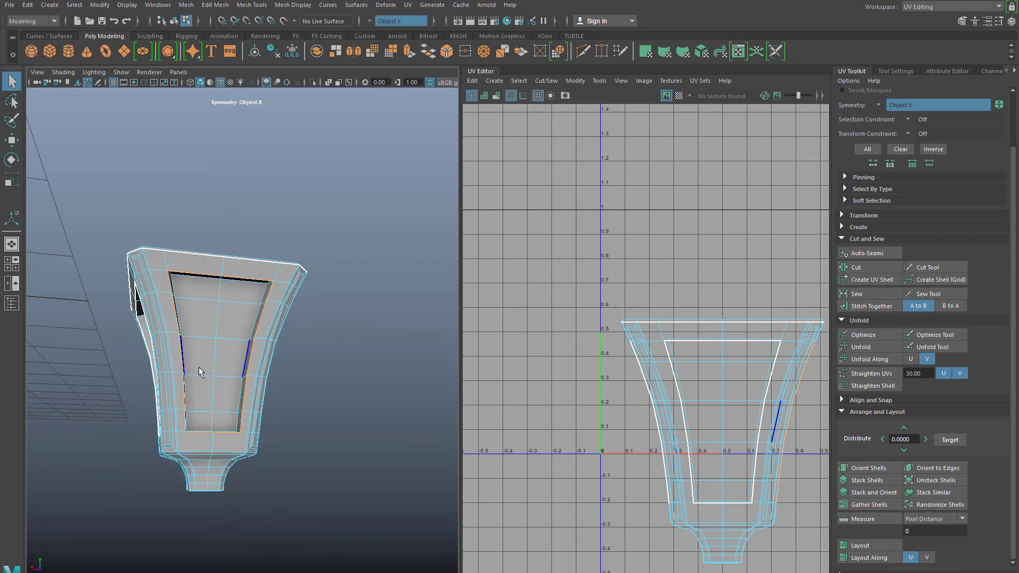
alt+drag(198, 367, 302, 429)
click(354, 454)
alt+drag(354, 454, 201, 422)
alt+right_drag(201, 422, 285, 469)
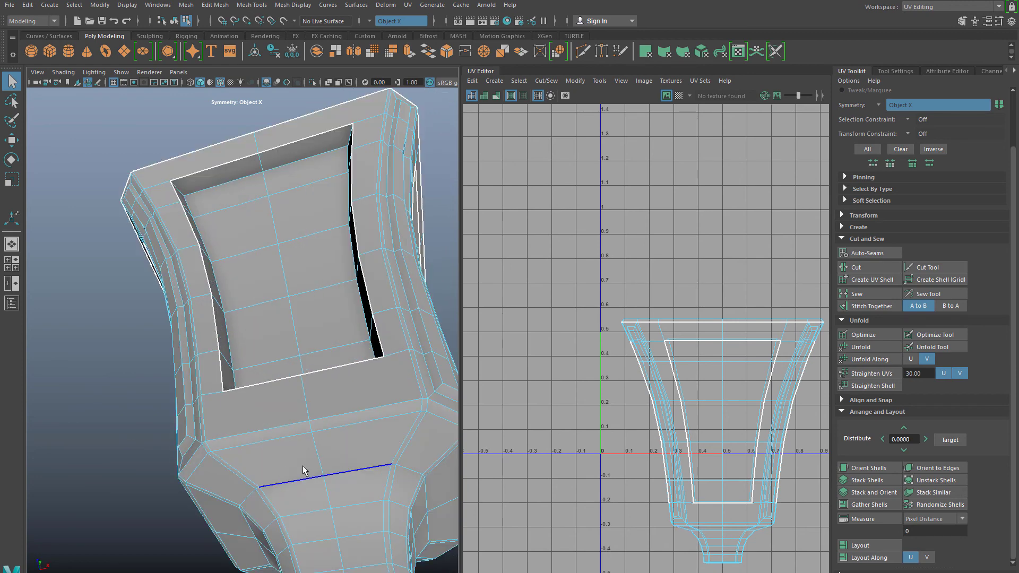
Step: Select the edge loop around the flat bottom cap of the lantern's foot and cut it as a seam
alt+drag(303, 469, 211, 395)
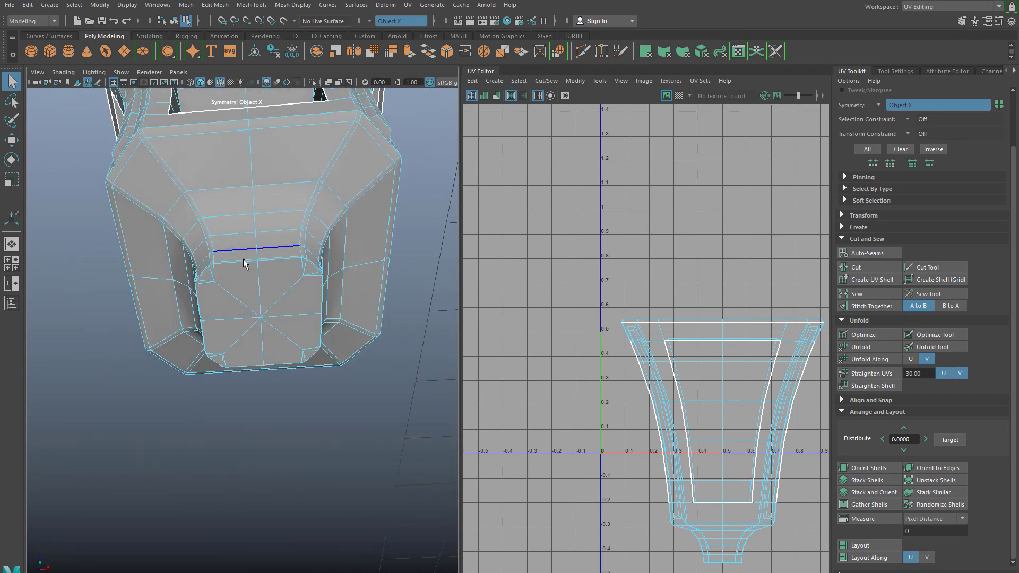
scroll(242, 272, up, 5)
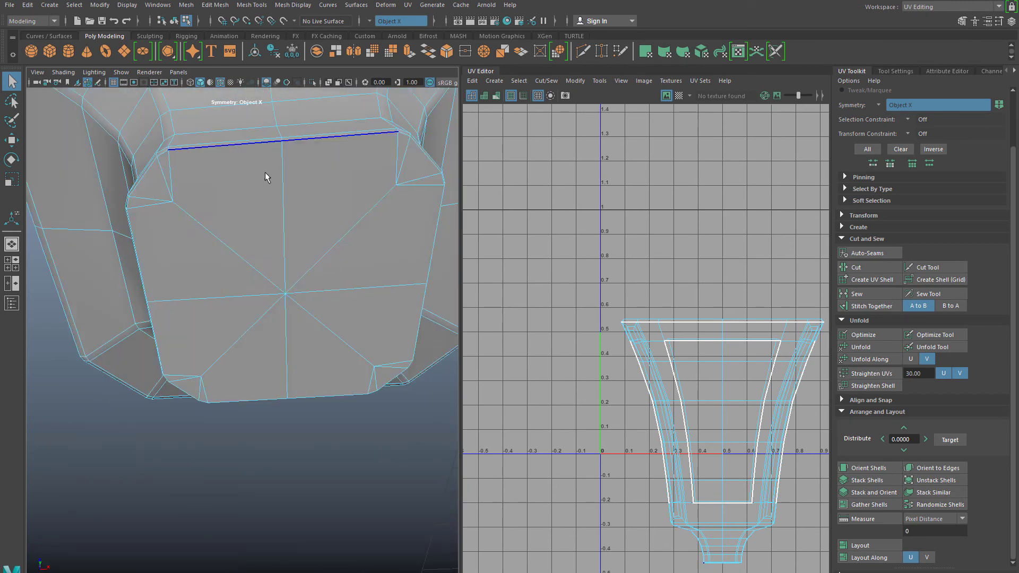
alt+drag(266, 173, 250, 205)
alt+drag(251, 300, 246, 281)
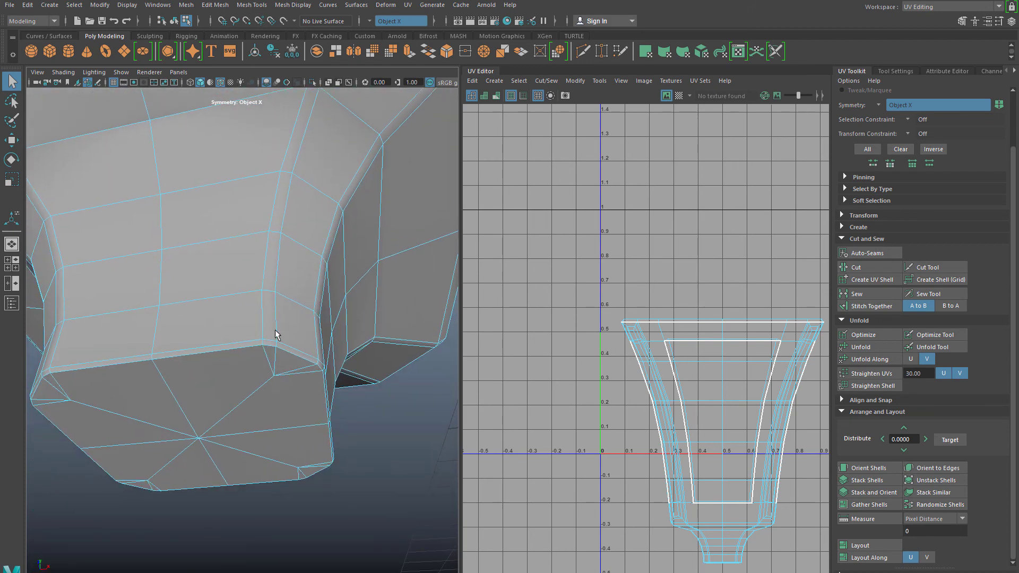
double_click(291, 351)
click(861, 267)
alt+drag(186, 412, 240, 469)
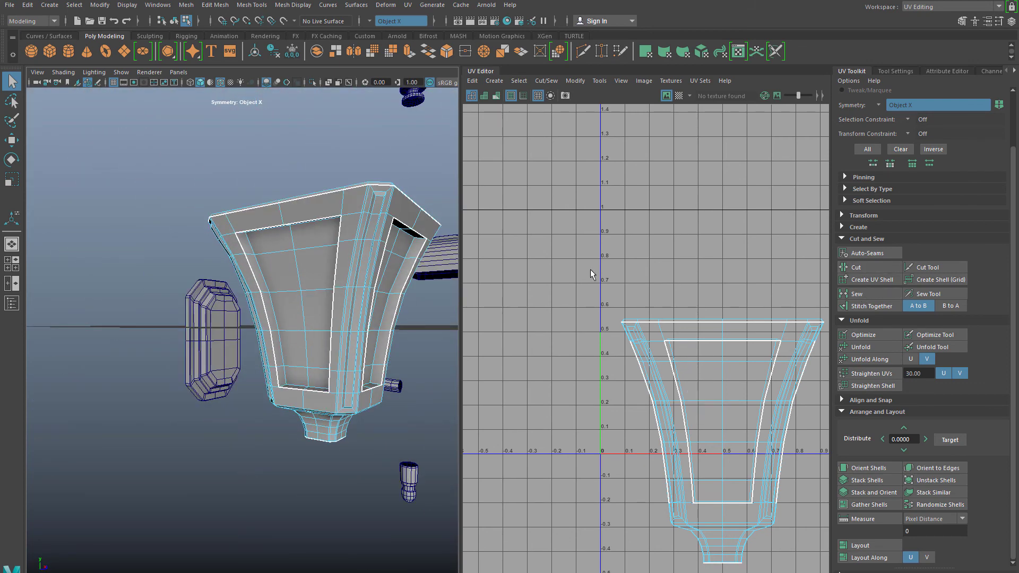
Step: Select the vertical edge line beside a corner strip, from the bottom cap up to the top rim, and cut it as a seam
alt+drag(352, 341, 265, 390)
alt+drag(194, 255, 220, 266)
scroll(221, 272, up, 3)
alt+drag(239, 342, 228, 286)
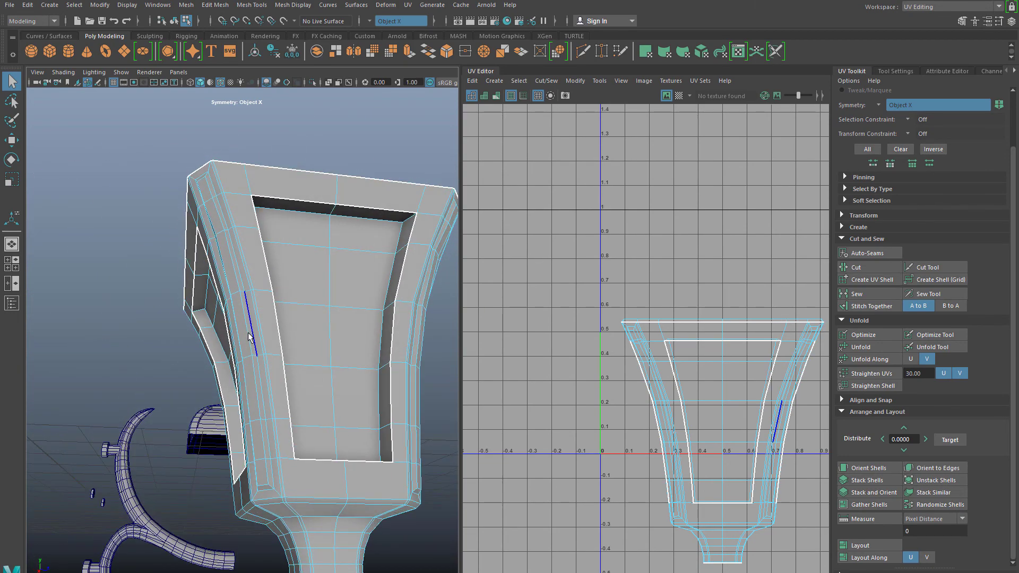
alt+middle_drag(251, 372, 243, 289)
scroll(250, 329, up, 3)
alt+drag(280, 443, 199, 419)
alt+middle_drag(286, 425, 228, 427)
alt+drag(273, 458, 228, 468)
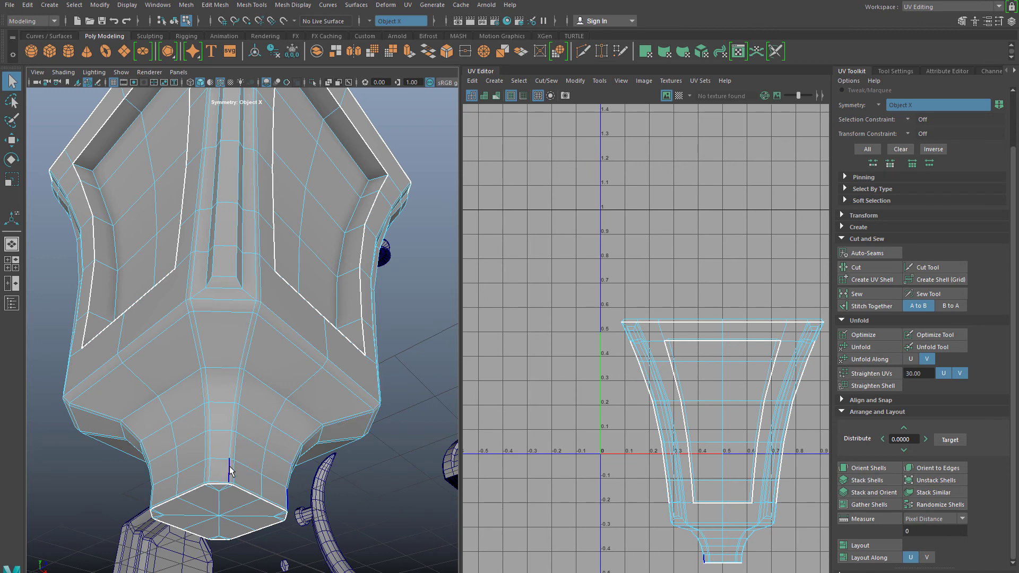
alt+drag(269, 398, 257, 379)
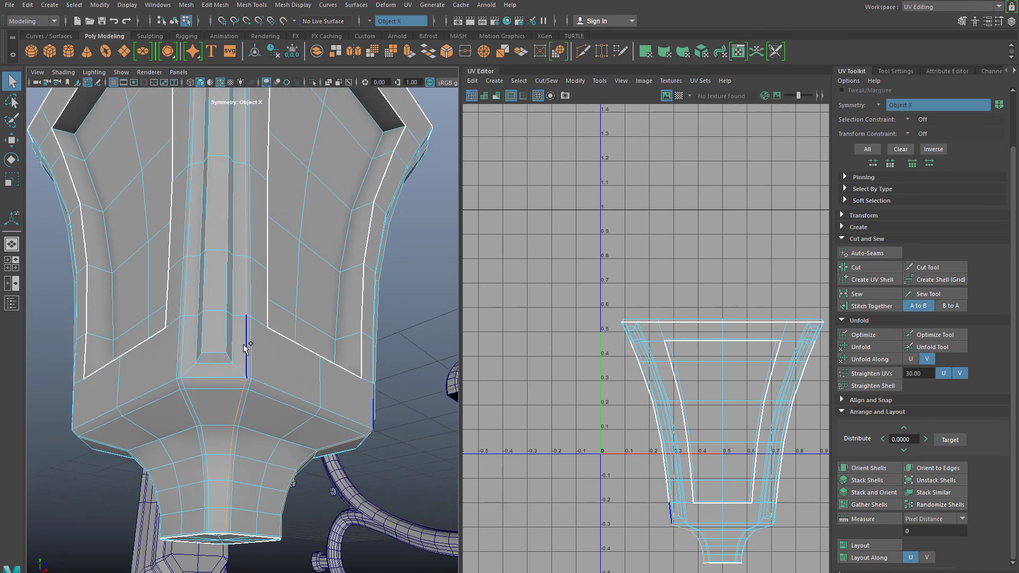
scroll(283, 381, down, 8)
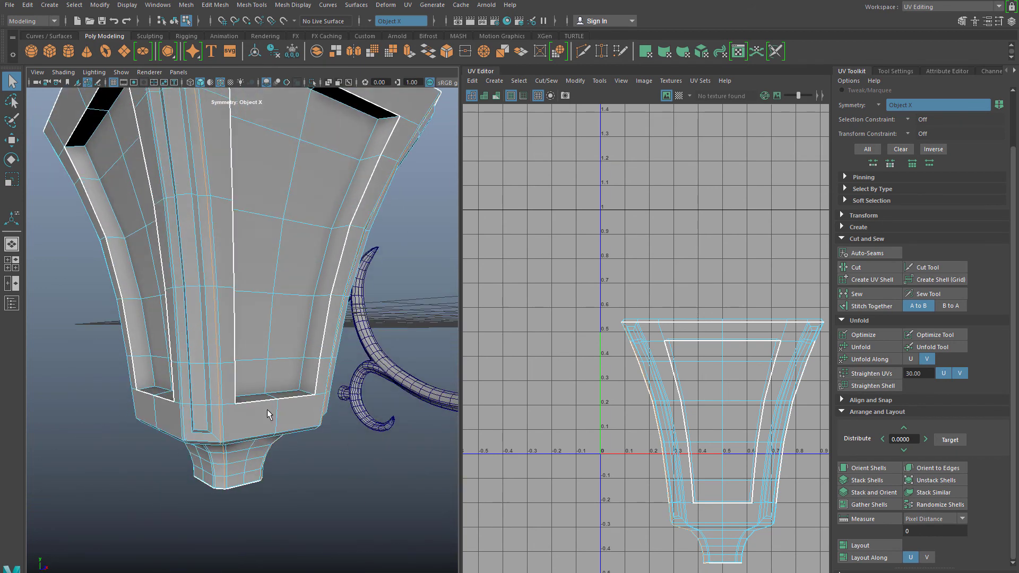
alt+drag(269, 420, 262, 366)
scroll(261, 345, up, 4)
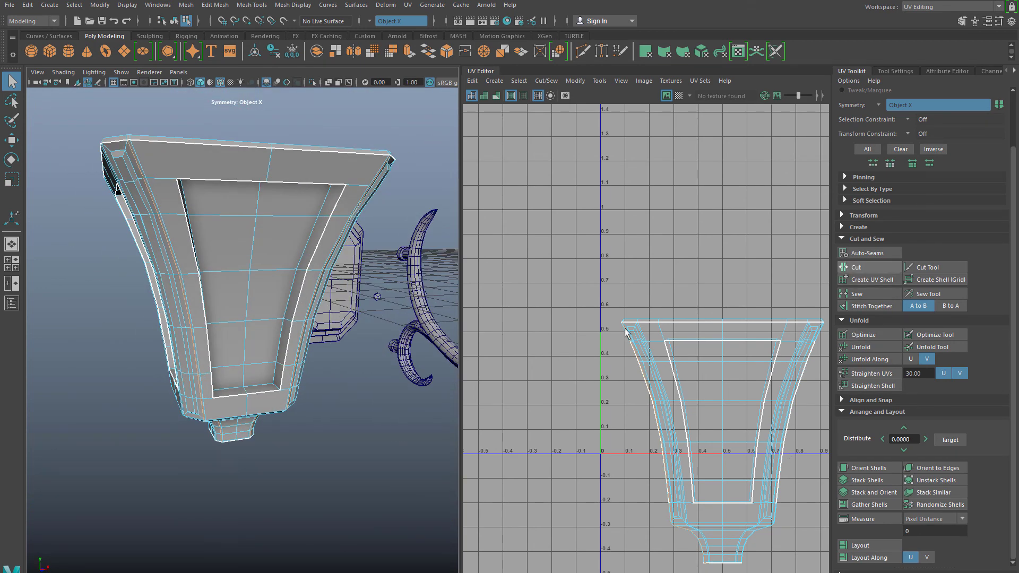
alt+drag(146, 464, 119, 495)
alt+drag(195, 495, 171, 481)
alt+drag(263, 273, 217, 386)
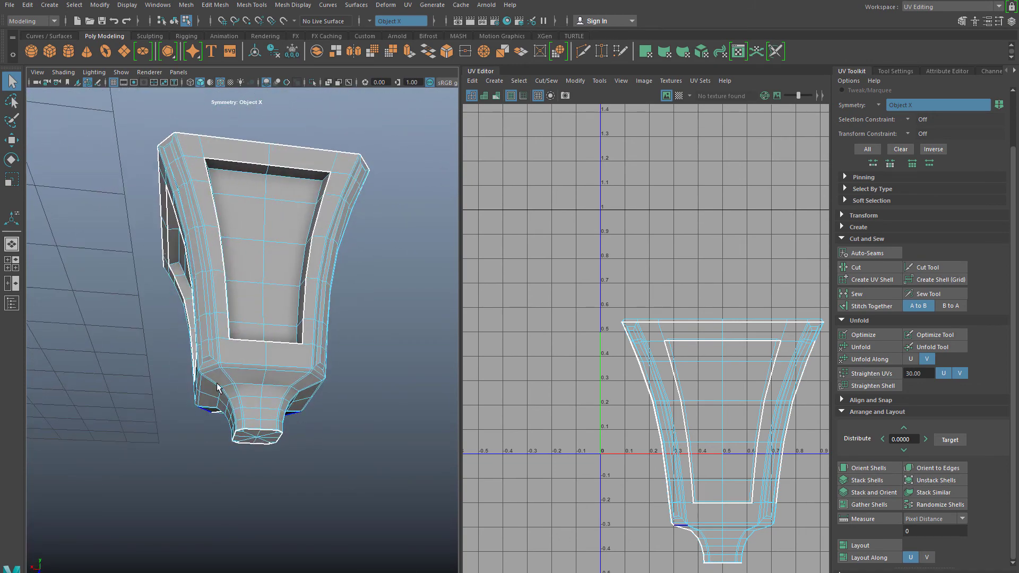
Step: Cut the vertical edge line beside the front panel's corner as a seam and sew the short cuts across the bottom cap's corners
alt+drag(225, 424, 223, 456)
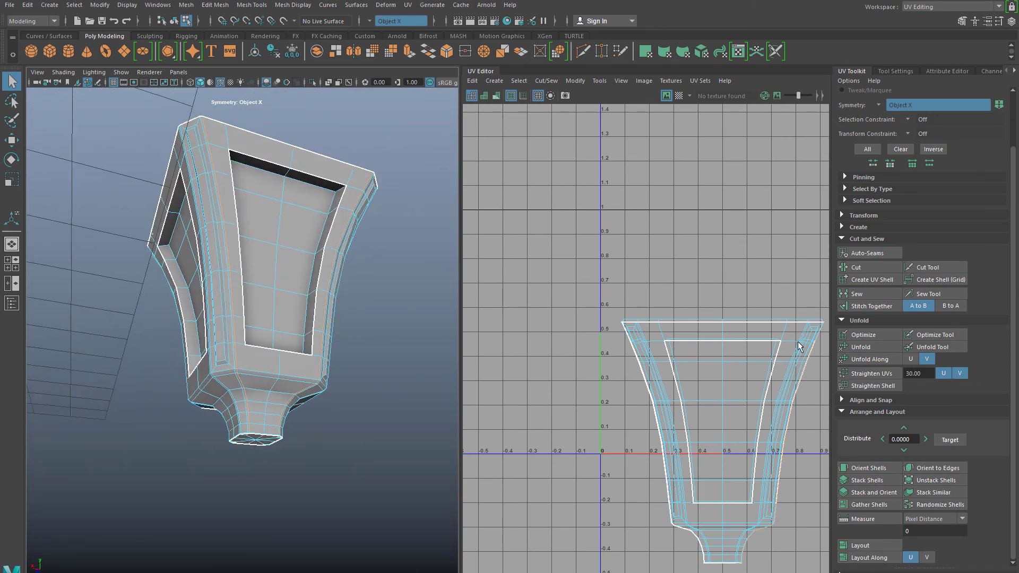
click(853, 269)
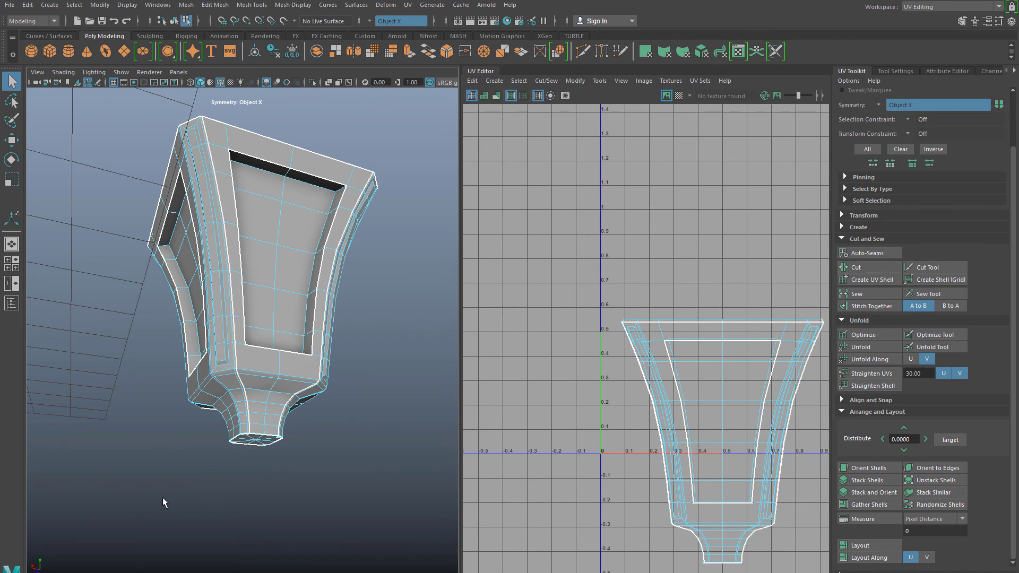
alt+drag(163, 498, 96, 478)
scroll(96, 478, up, 5)
click(138, 417)
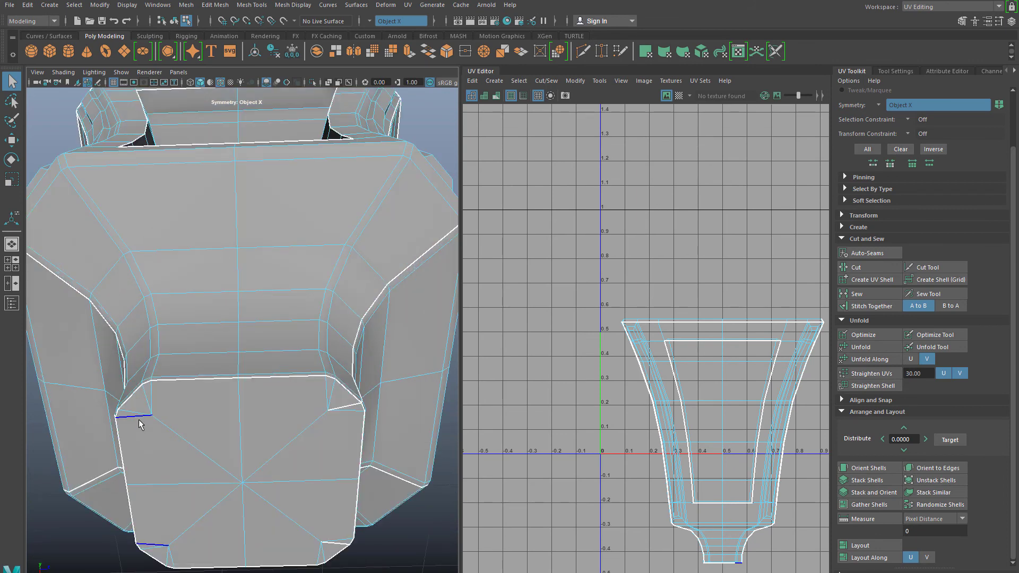
click(343, 410)
click(380, 399)
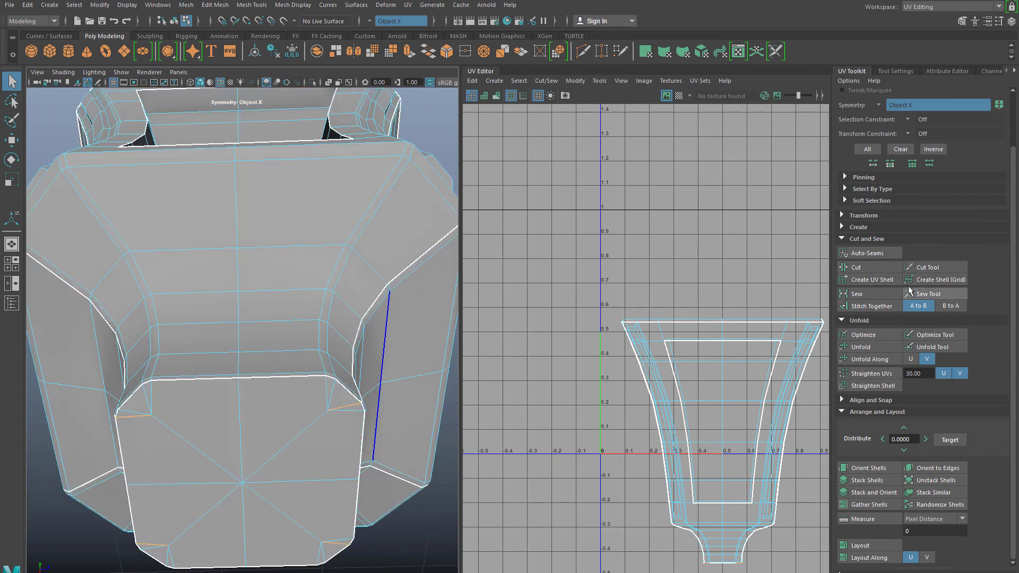
scroll(132, 491, down, 3)
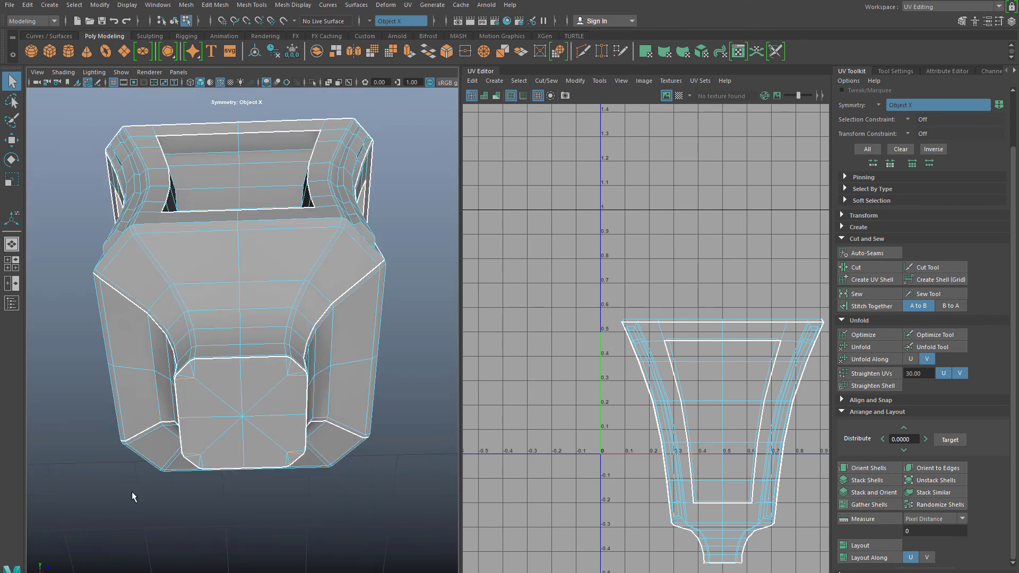
Step: Select all of the tapered body's UV shells and unfold them
mouse_move(137, 523)
alt+mouse_down()
mouse_move(188, 300)
mouse_move(307, 291)
alt+mouse_up()
alt+drag(203, 344, 329, 315)
alt+drag(186, 292, 287, 271)
scroll(731, 399, down, 4)
alt+middle_drag(727, 401, 592, 391)
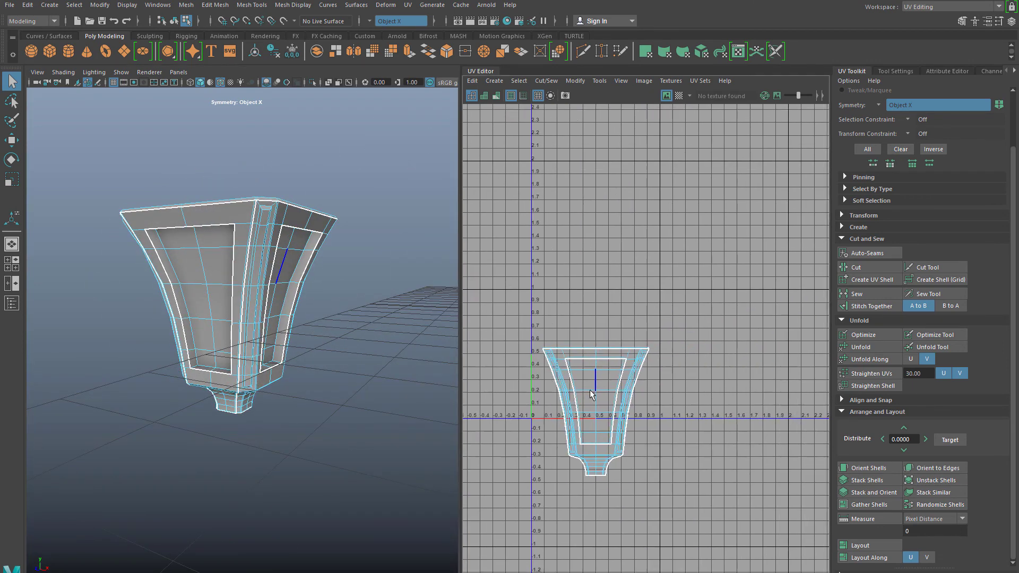
right_drag(580, 382, 511, 334)
drag(511, 334, 711, 524)
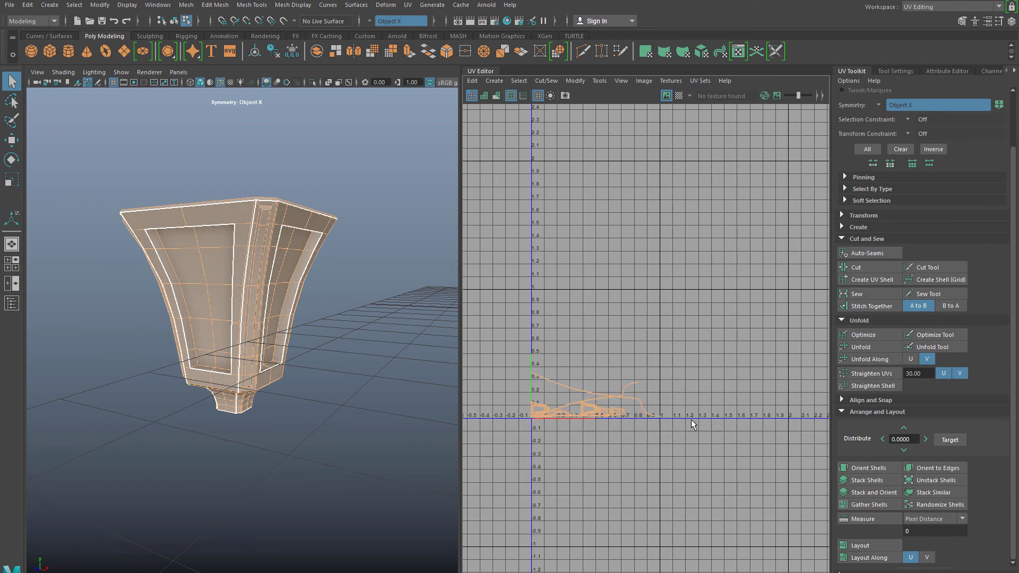
scroll(595, 527, up, 2)
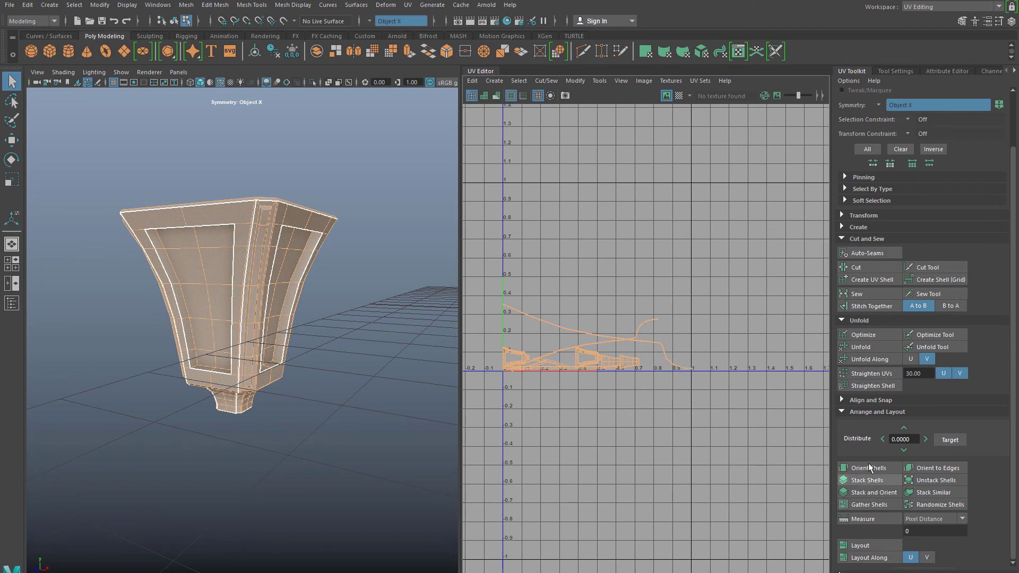
click(860, 346)
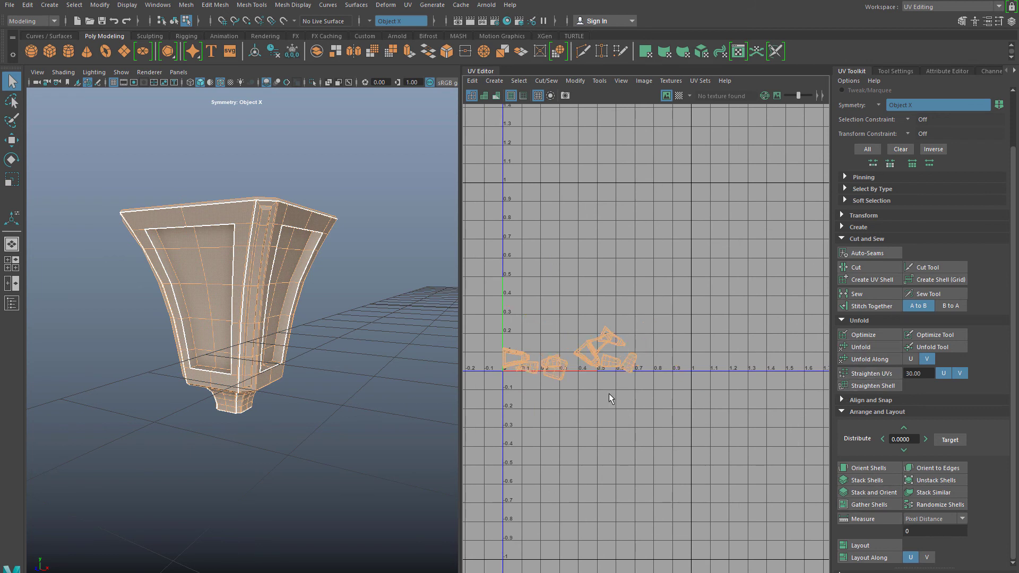
Step: Lay out the body's unfolded shells in the UV space and clear the selection
click(871, 546)
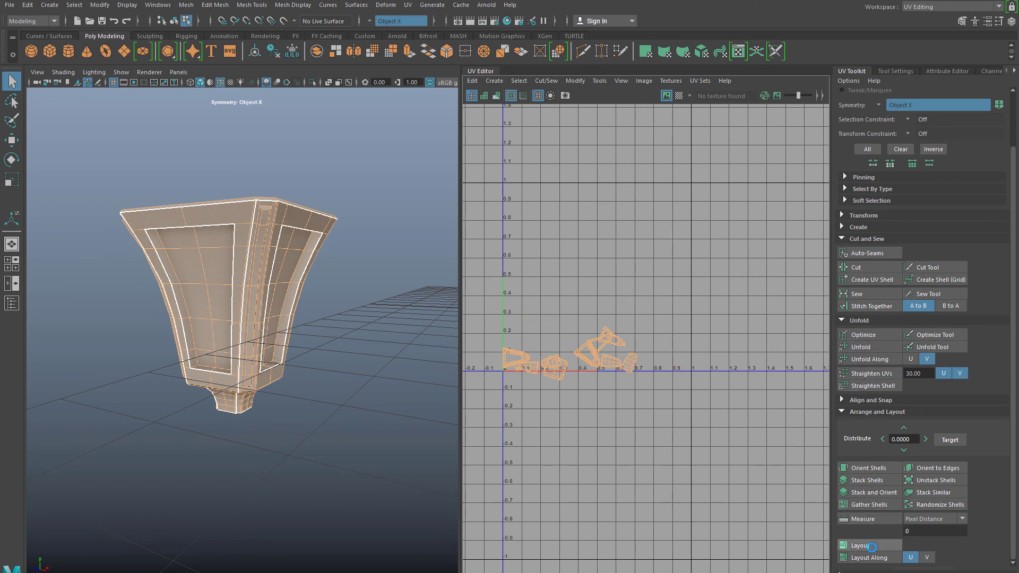
click(572, 412)
scroll(568, 415, up, 4)
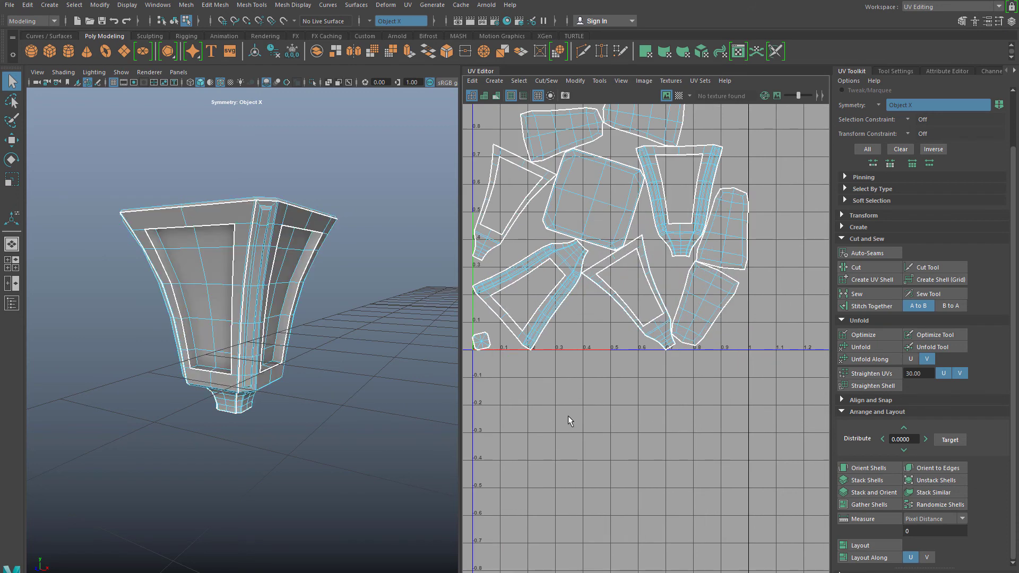
Step: Inspect the body's shells for stretching with the UV distortion display and checker map, leaving only the checker map on
alt+middle_drag(568, 415, 613, 502)
click(498, 96)
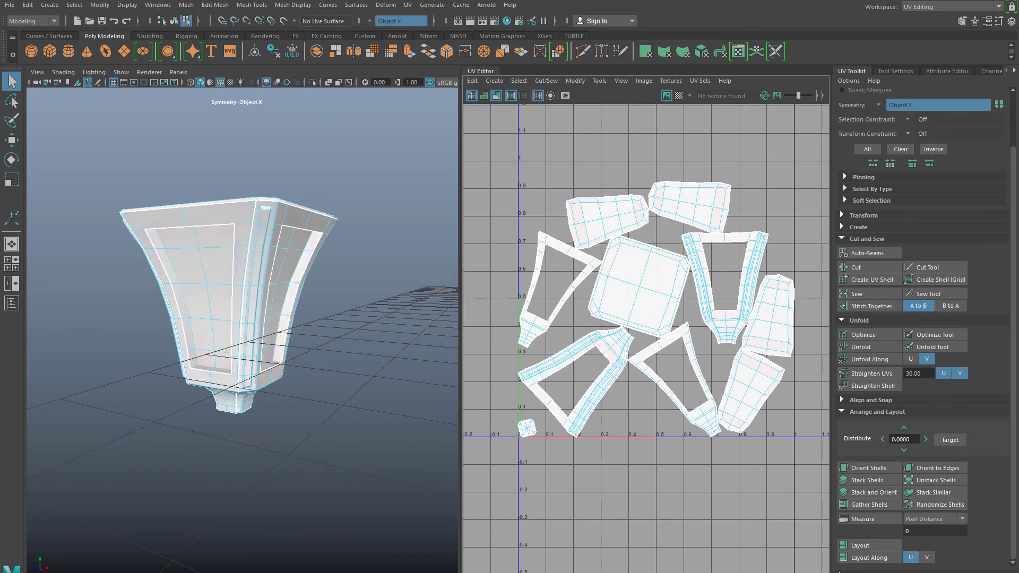
scroll(653, 451, up, 4)
alt+middle_drag(652, 451, 653, 572)
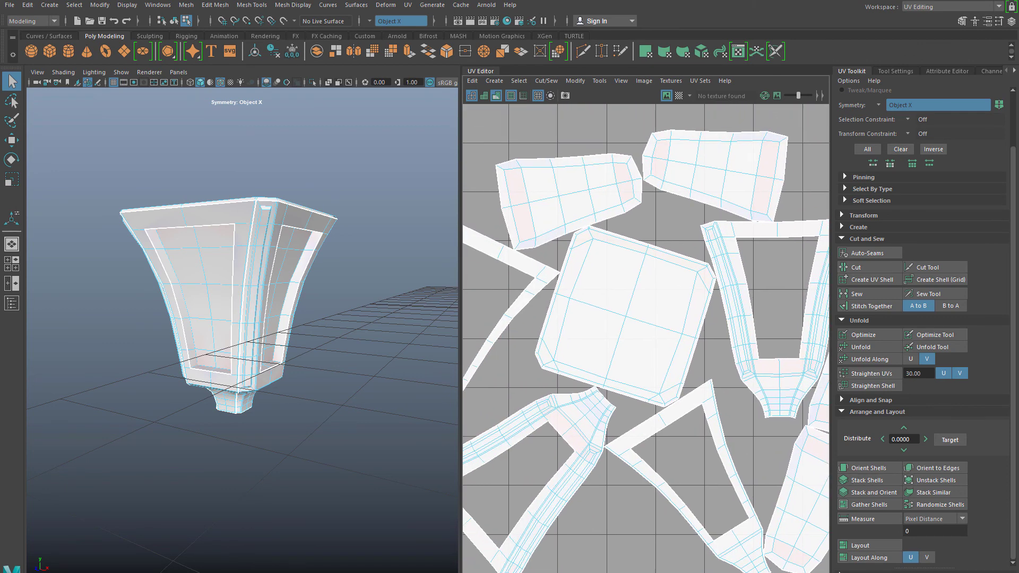
click(679, 95)
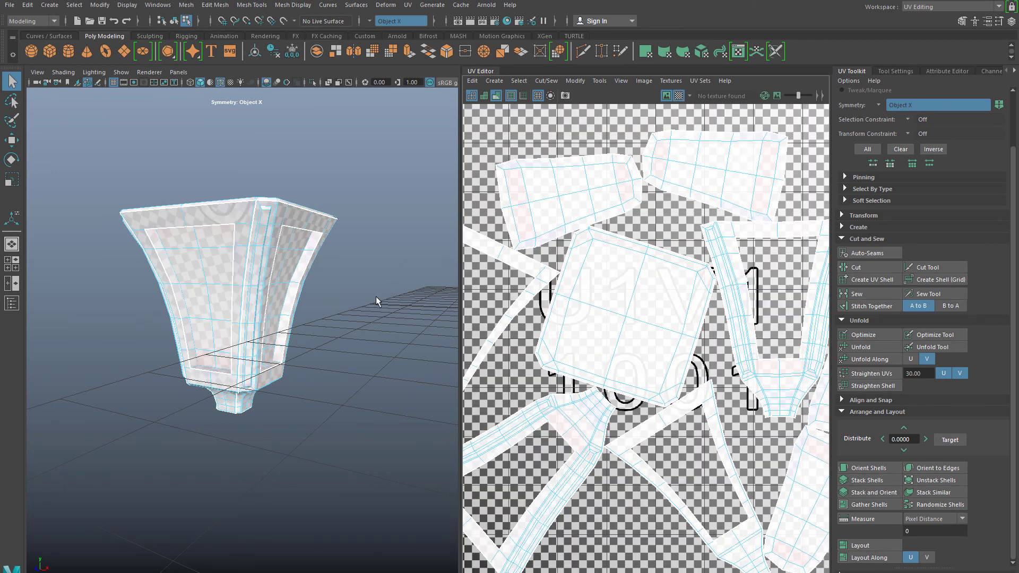
alt+drag(289, 383, 286, 337)
alt+right_drag(249, 222, 293, 358)
click(496, 96)
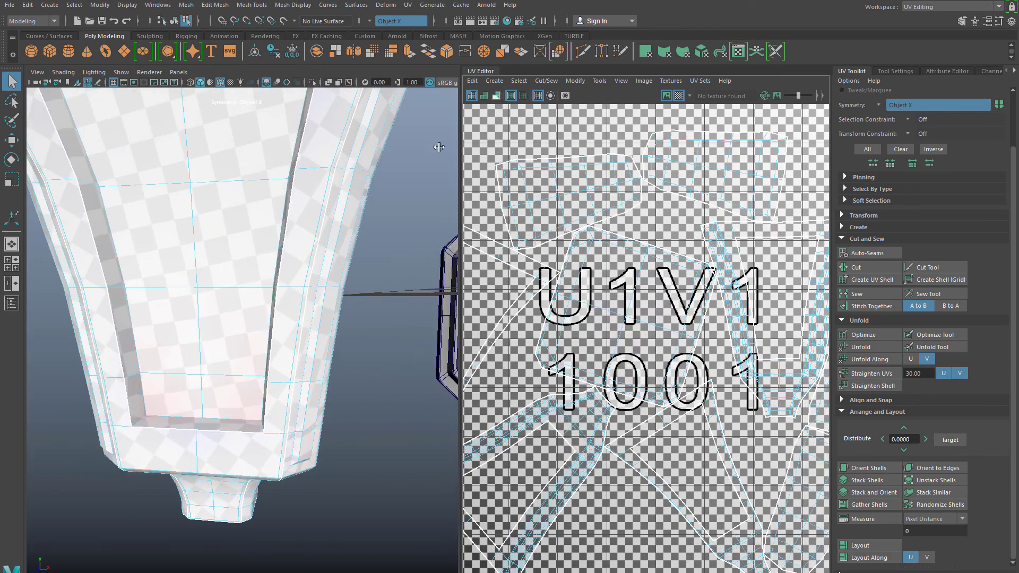
mouse_move(250, 249)
mouse_down()
mouse_move(234, 265)
mouse_move(313, 271)
mouse_move(200, 281)
mouse_move(206, 331)
mouse_move(151, 375)
mouse_up()
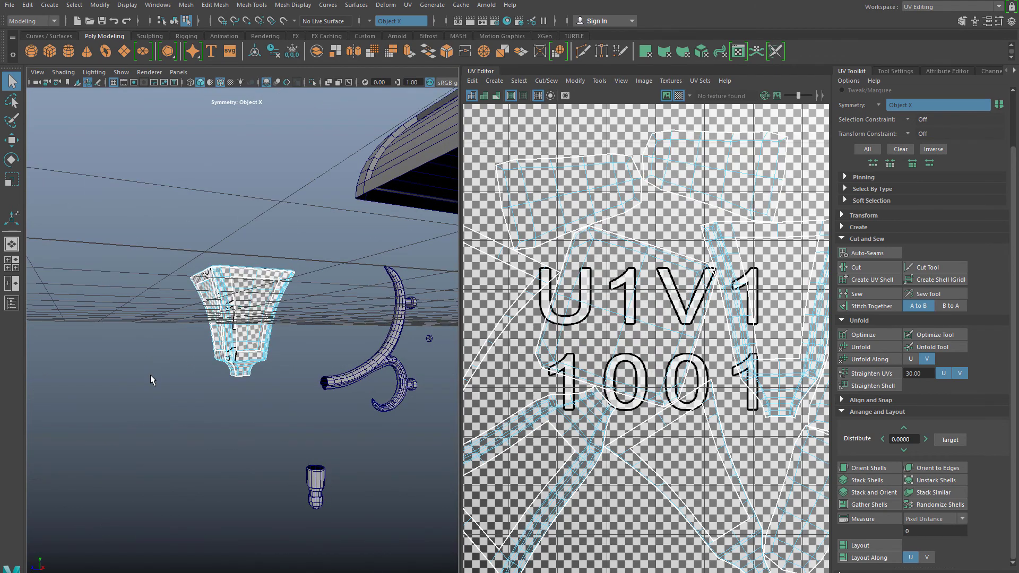
Step: Select and frame the small turned fitting with the rounded end, and turn off the checker map
alt+right_drag(151, 375, 84, 411)
alt+drag(84, 412, 140, 407)
click(319, 341)
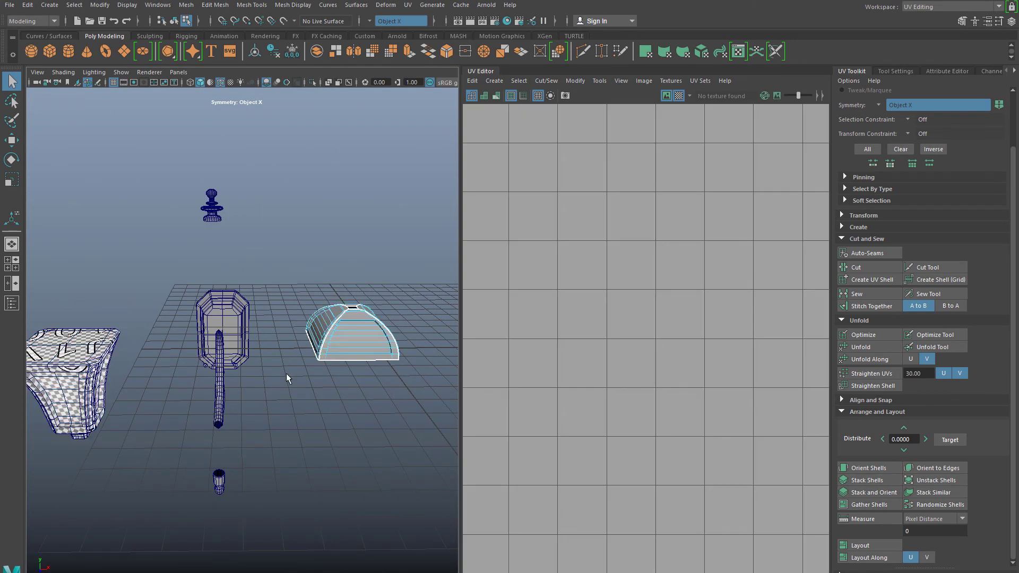
right_drag(345, 335, 374, 294)
click(212, 213)
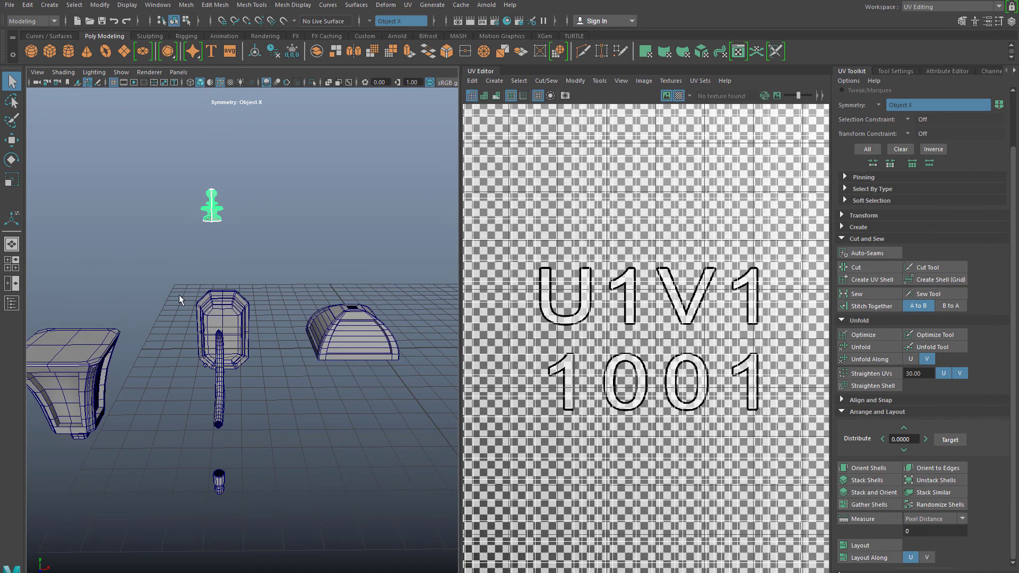
click(219, 480)
key(f)
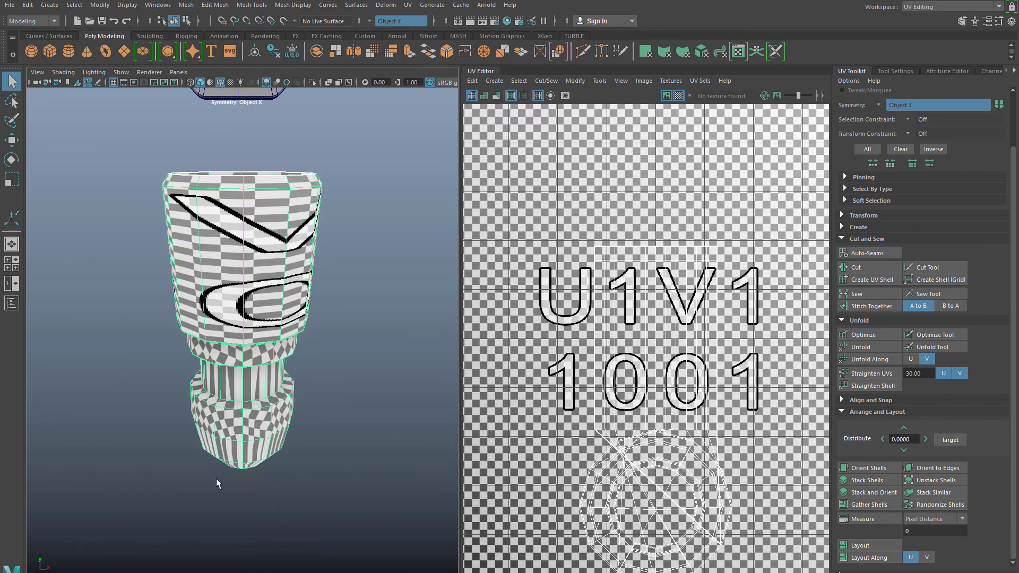
alt+drag(216, 479, 403, 257)
click(679, 95)
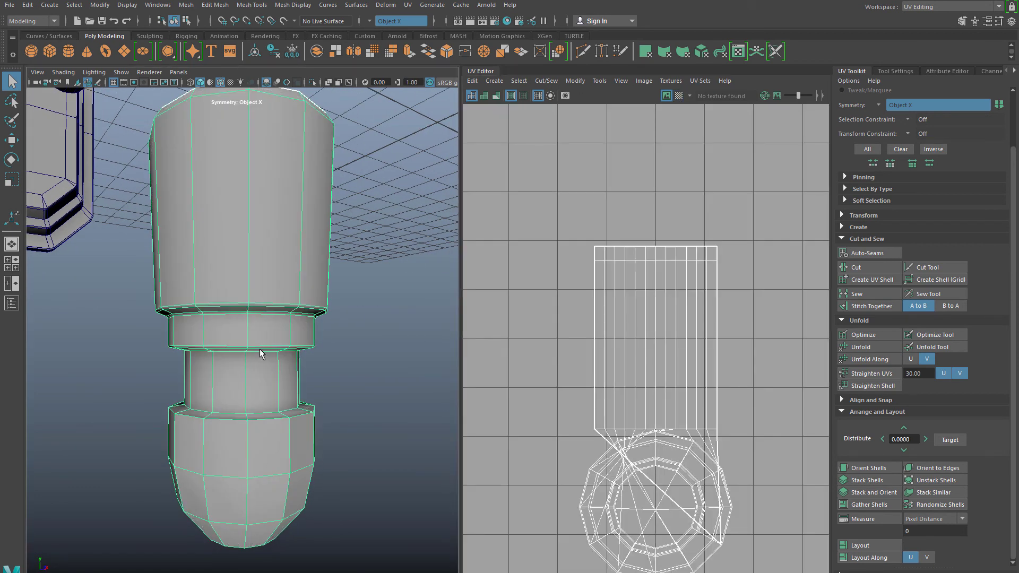
Step: Switch to edge selection and select the edge loop around the top shoulder of the fitting's rounded lower end
alt+drag(260, 349, 259, 380)
alt+middle_drag(239, 428, 263, 382)
right_drag(264, 307, 264, 281)
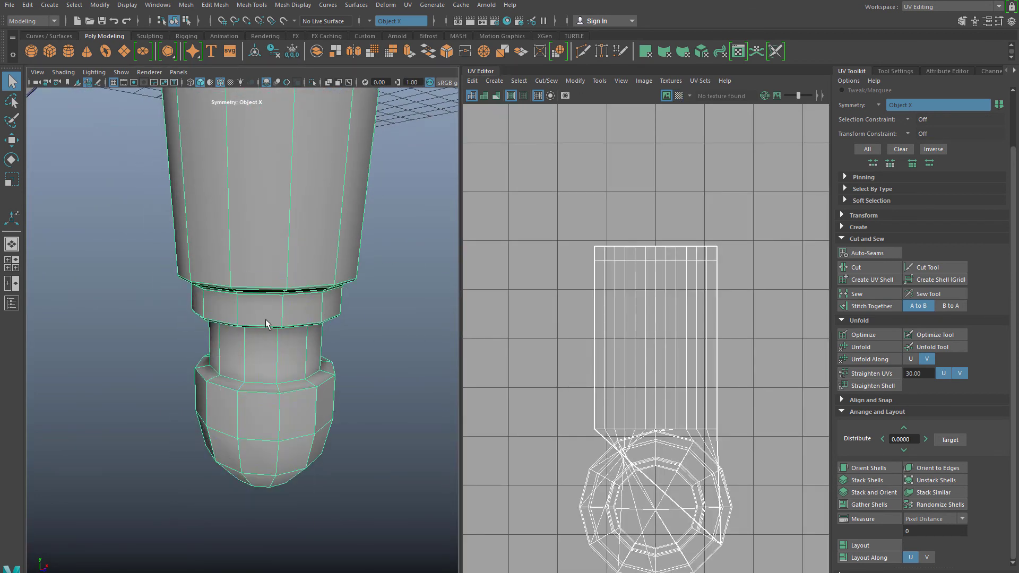
alt+right_drag(242, 392, 254, 447)
double_click(283, 488)
alt+drag(271, 526, 364, 500)
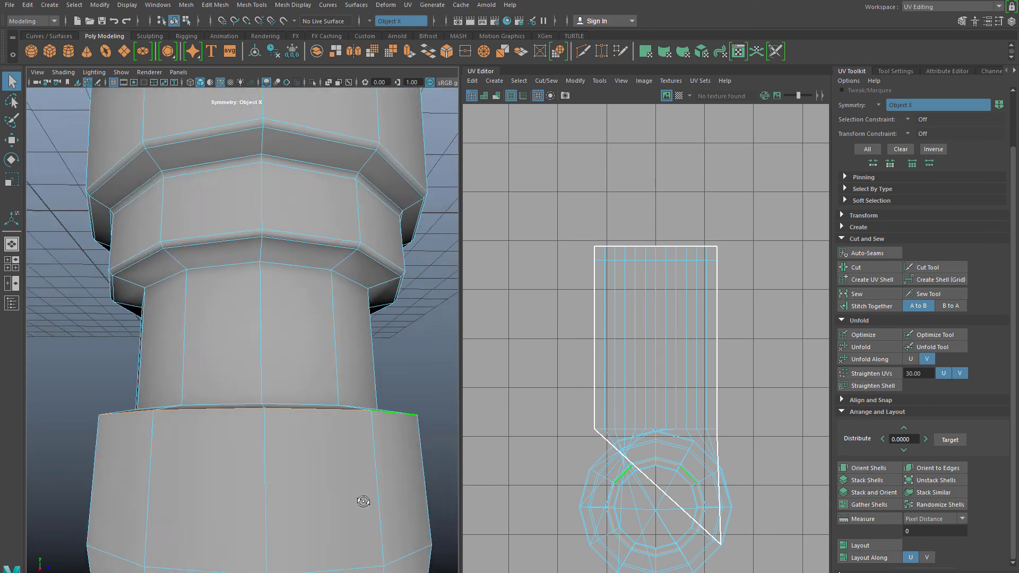
alt+right_drag(364, 500, 340, 475)
scroll(282, 375, up, 4)
alt+drag(281, 376, 266, 316)
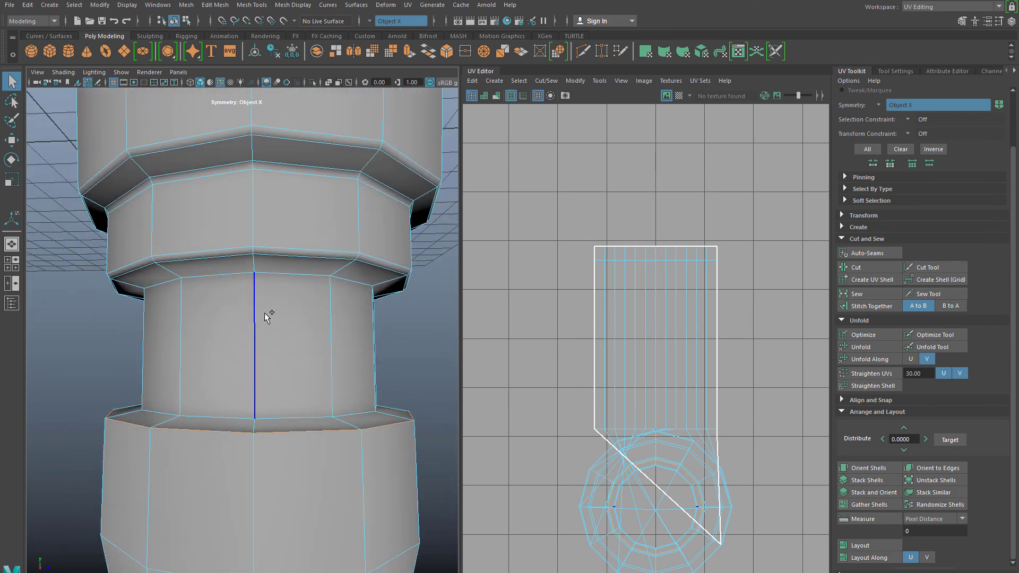
Step: Add the edge loops at the top of the neck and around the collar's upper step to the selection and cut them
shift+double_click(276, 271)
alt+middle_drag(276, 271, 275, 312)
shift+double_click(274, 271)
scroll(275, 271, down, 5)
mouse_move(264, 240)
alt+mouse_down()
mouse_move(254, 210)
mouse_move(252, 237)
alt+mouse_up()
alt+drag(283, 271, 245, 260)
scroll(241, 269, up, 3)
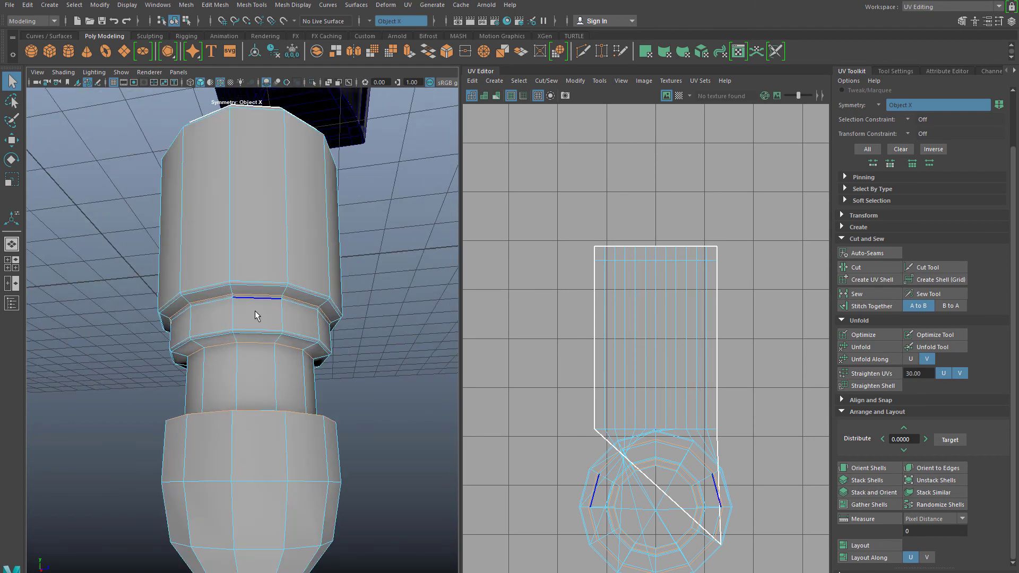
scroll(268, 276, up, 2)
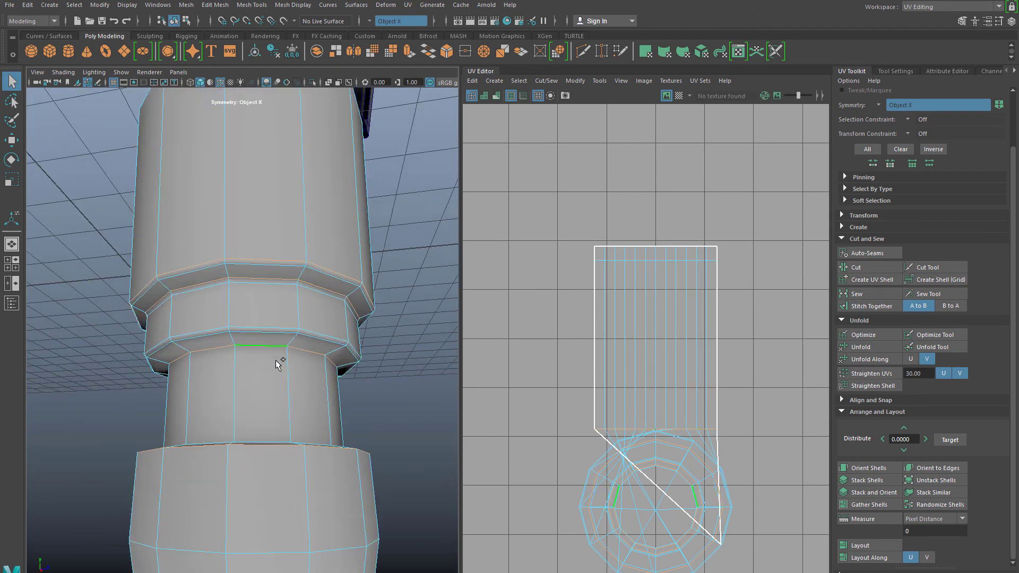
click(858, 268)
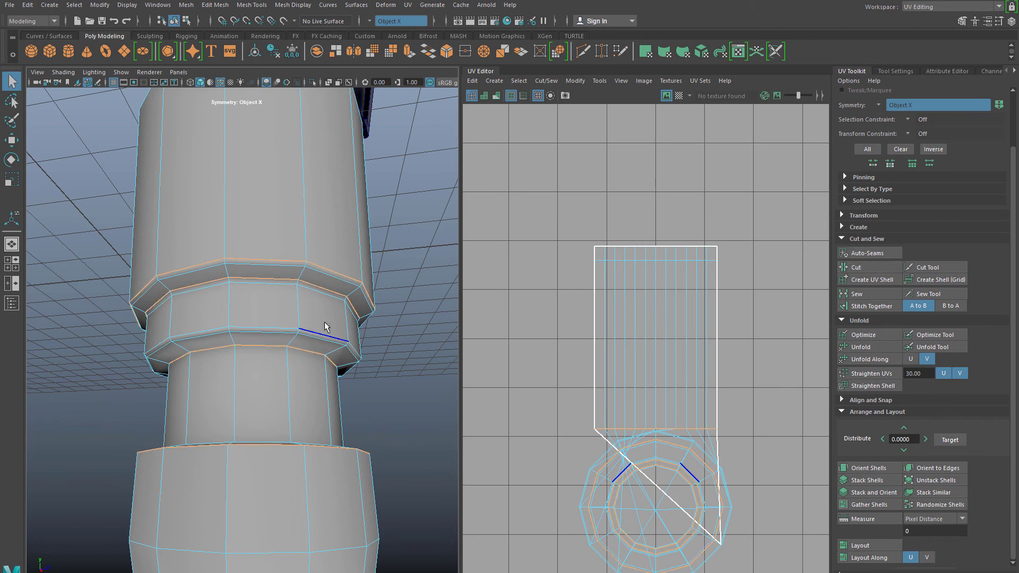
Step: Select the vertical edge line running from the fitting's top rim down to its rounded tip and cut it as a seam
mouse_move(324, 321)
alt+mouse_down()
mouse_move(303, 353)
mouse_move(274, 368)
mouse_move(315, 320)
alt+mouse_up()
alt+drag(275, 378, 262, 432)
alt+middle_drag(261, 432, 271, 329)
mouse_move(260, 345)
alt+mouse_down()
mouse_move(238, 378)
mouse_move(248, 338)
alt+mouse_up()
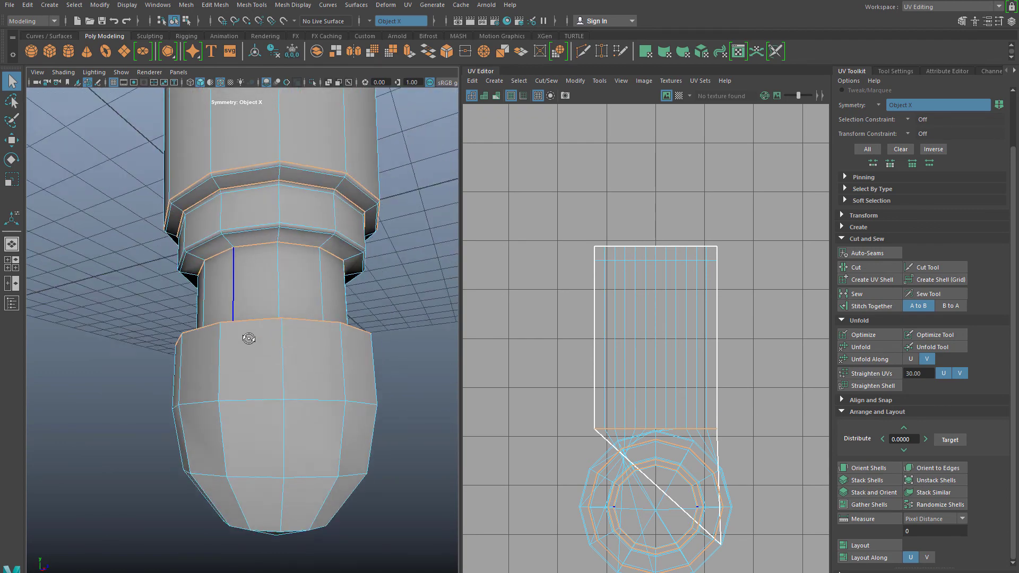
scroll(237, 419, down, 6)
alt+drag(237, 419, 241, 342)
scroll(176, 467, down, 5)
key(f)
scroll(225, 406, down, 8)
scroll(247, 333, up, 4)
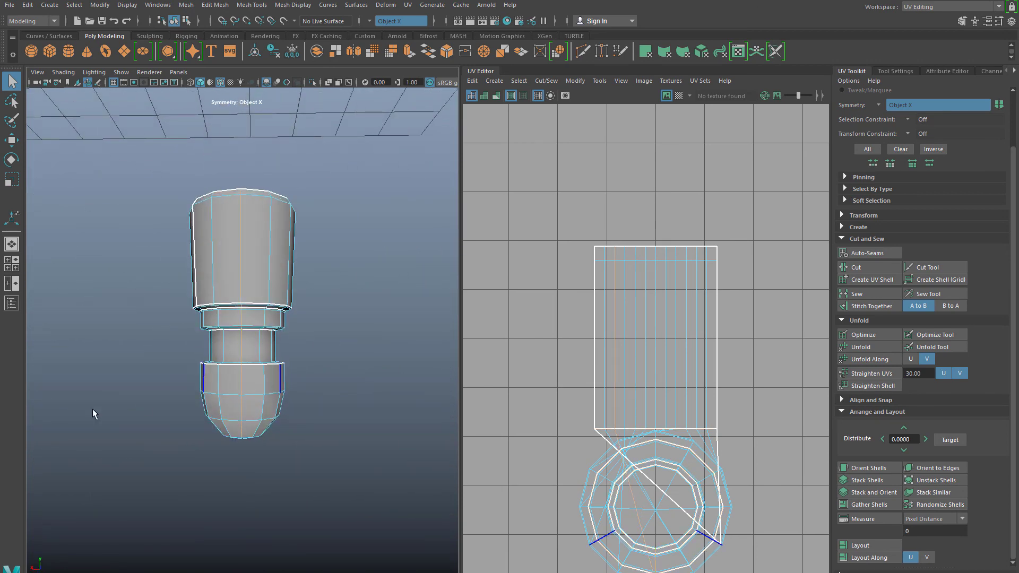
alt+drag(93, 412, 93, 509)
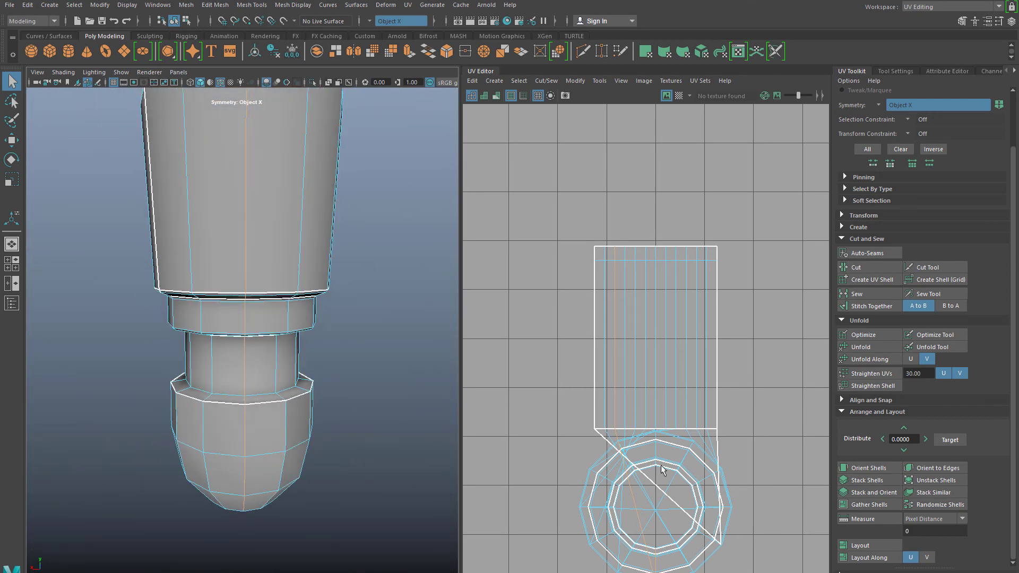
scroll(276, 374, down, 3)
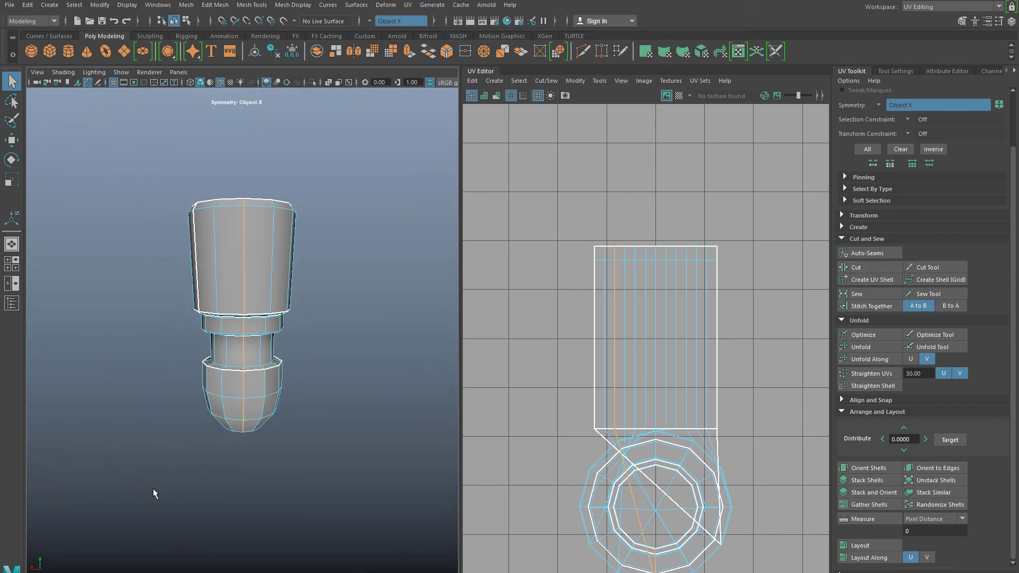
alt+drag(153, 488, 148, 441)
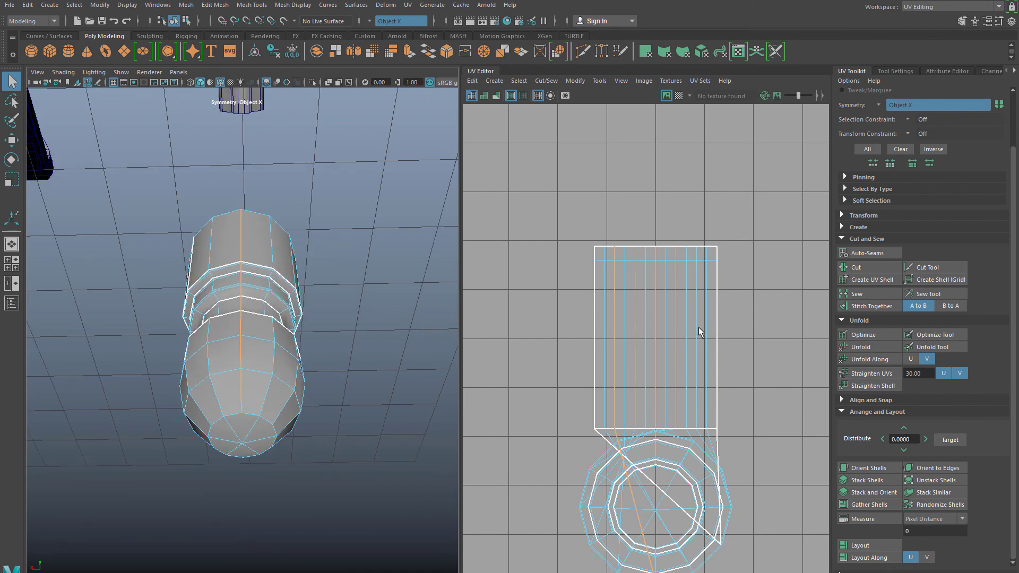
Step: Select all of the fitting's UV shells and unfold them
right_drag(699, 328, 665, 311)
key(f)
drag(566, 290, 741, 529)
click(861, 346)
scroll(608, 379, down, 2)
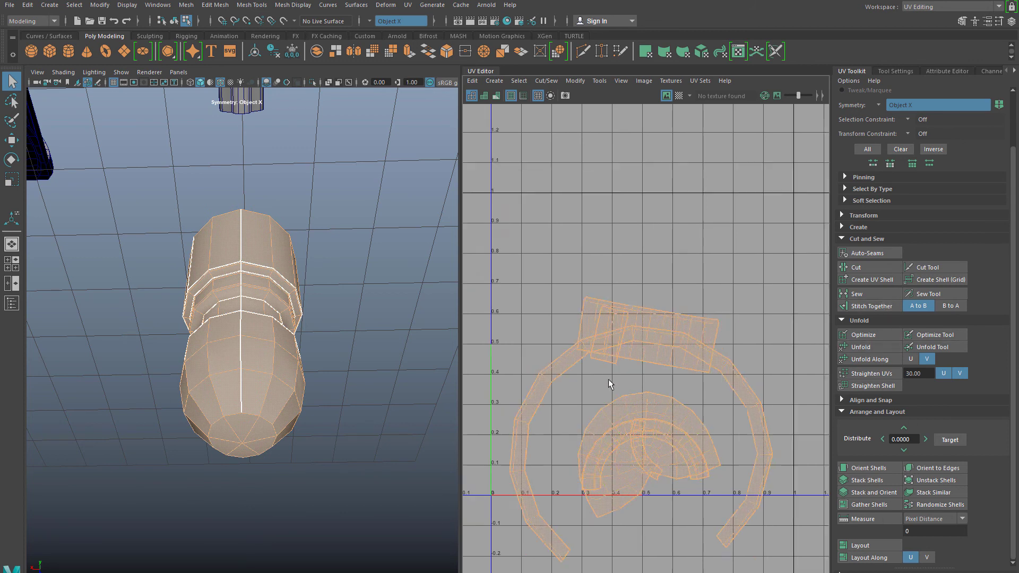
scroll(617, 321, down, 3)
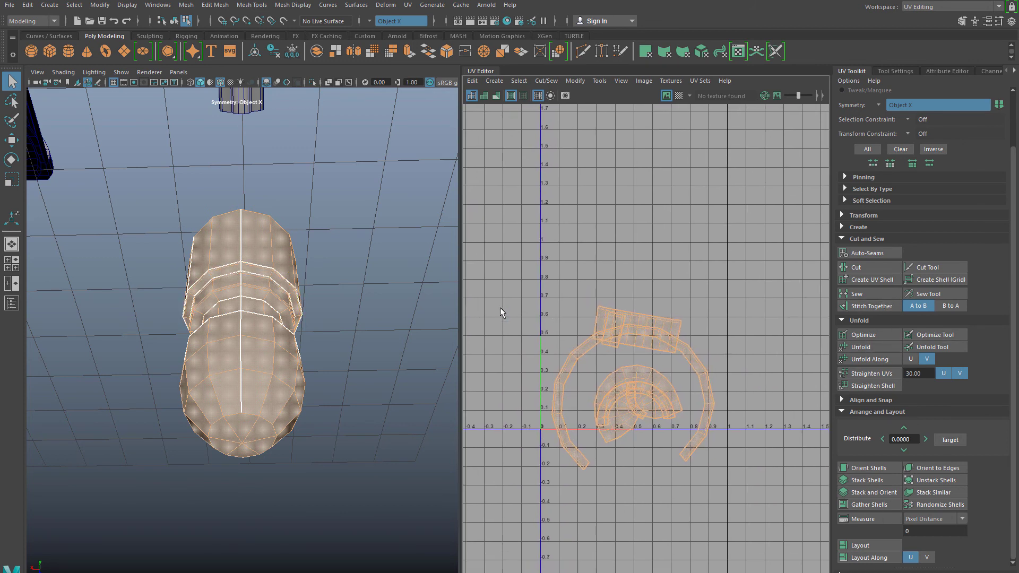
Step: Deselect the fitting's UV shells and select the stepped octagonal plate standing apart from the other lantern parts
click(136, 344)
scroll(205, 342, down, 10)
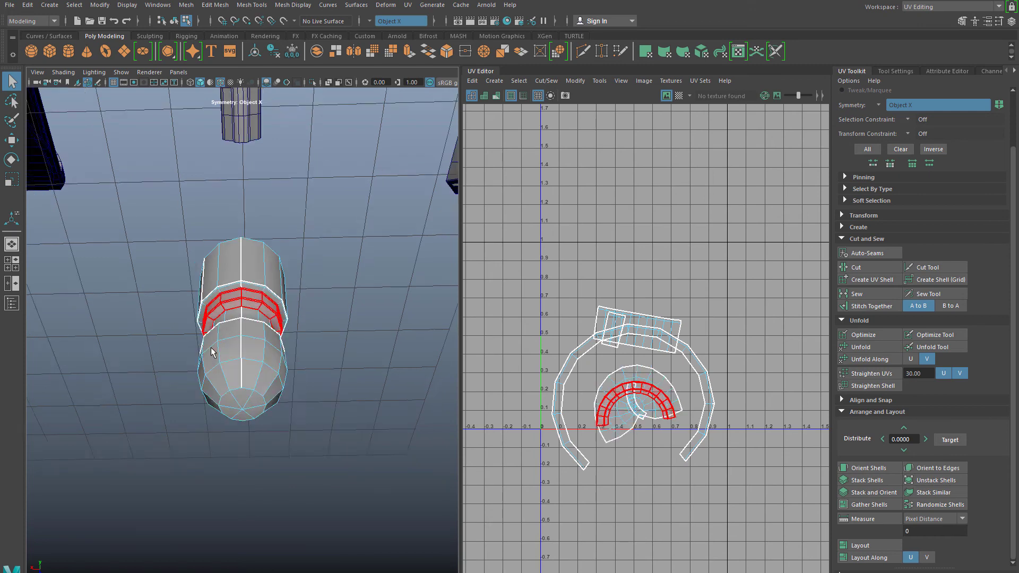
scroll(261, 247, down, 5)
alt+drag(261, 246, 213, 316)
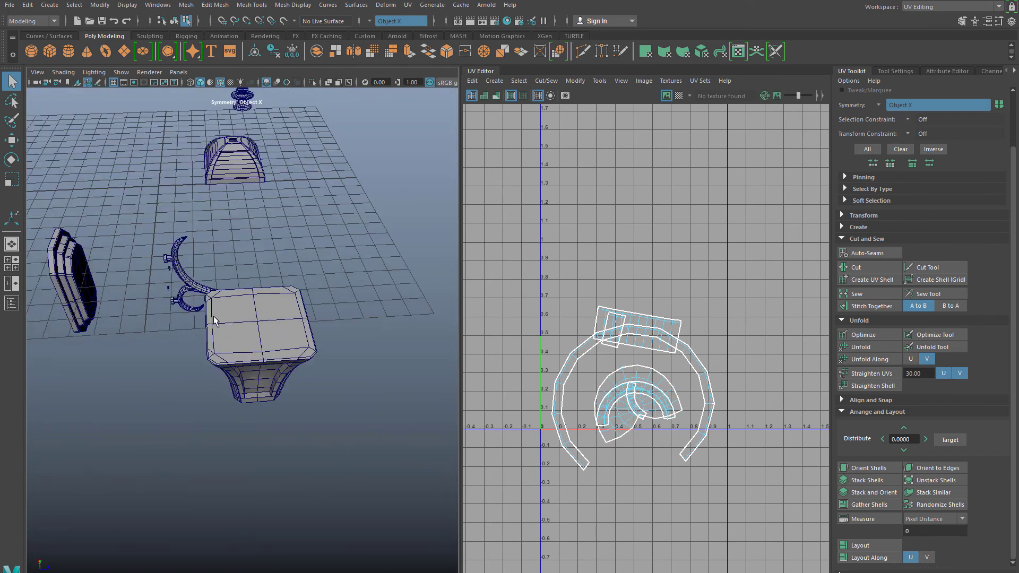
click(91, 291)
alt+drag(88, 289, 87, 289)
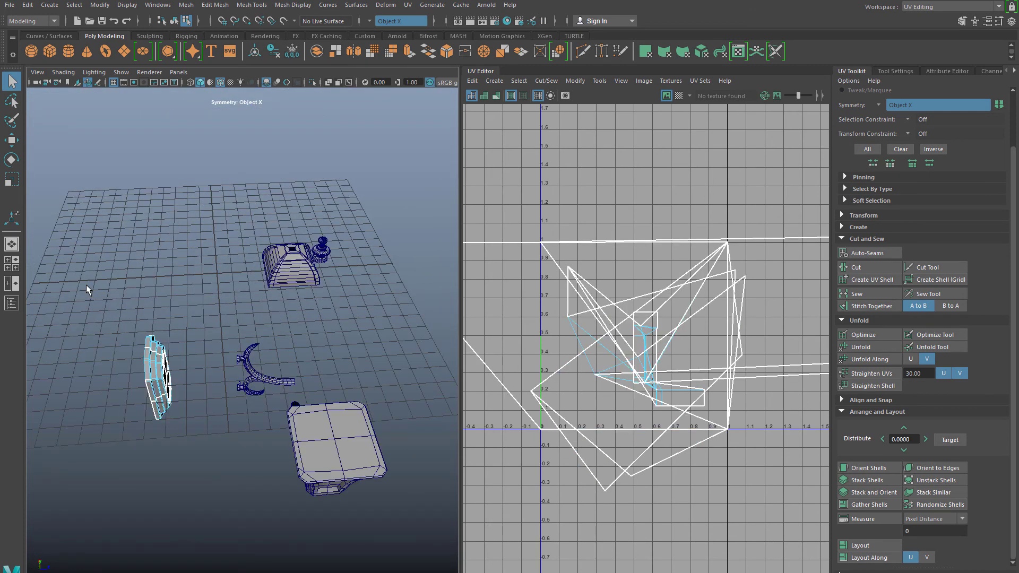
scroll(87, 289, up, 8)
alt+drag(88, 340, 212, 340)
alt+middle_drag(212, 340, 398, 369)
scroll(372, 368, up, 4)
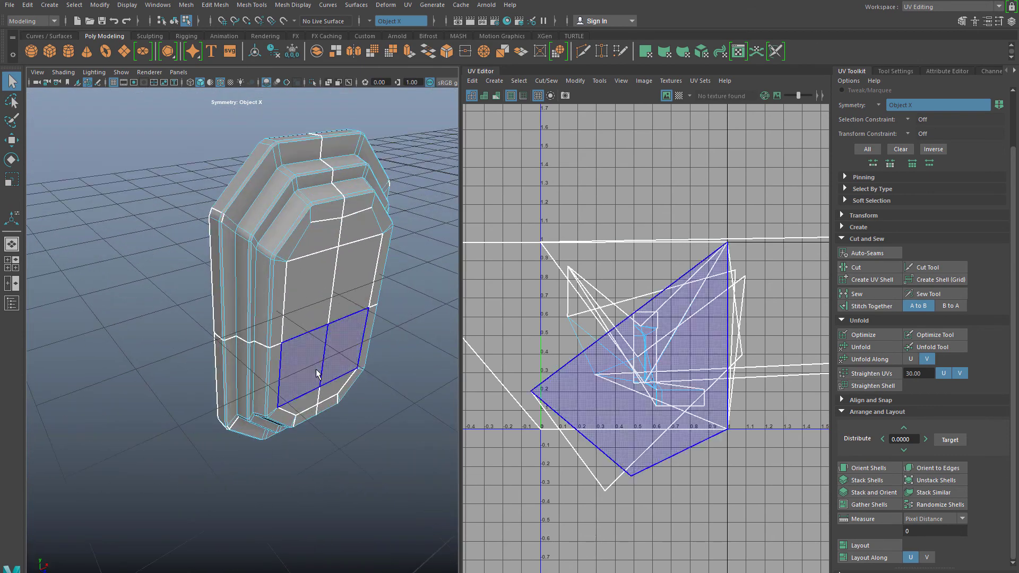
alt+drag(317, 368, 321, 308)
alt+middle_drag(321, 297, 364, 370)
Step: Switch the stepped octagonal plate to object selection and create a planar UV projection for it
click(494, 81)
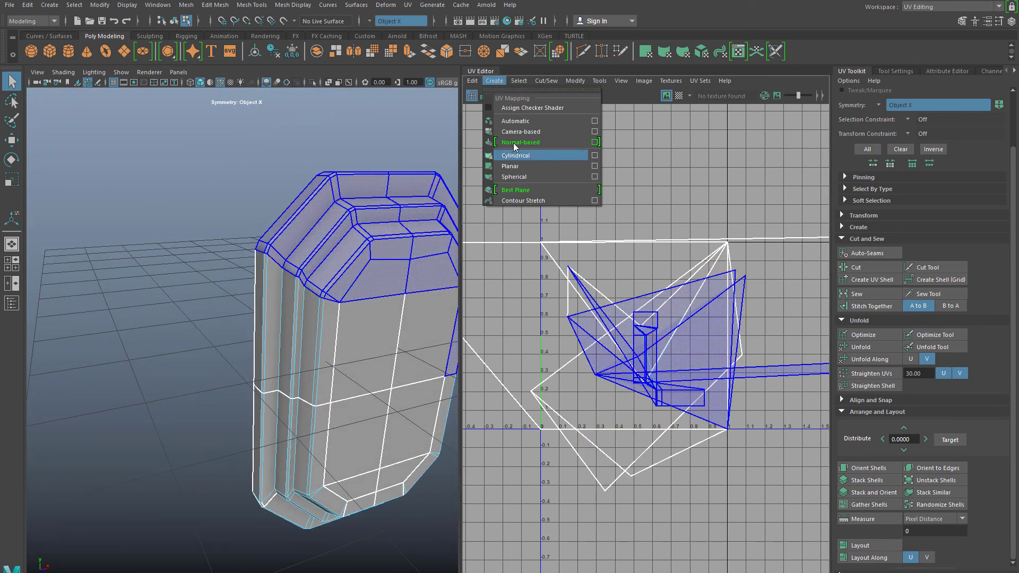
click(510, 163)
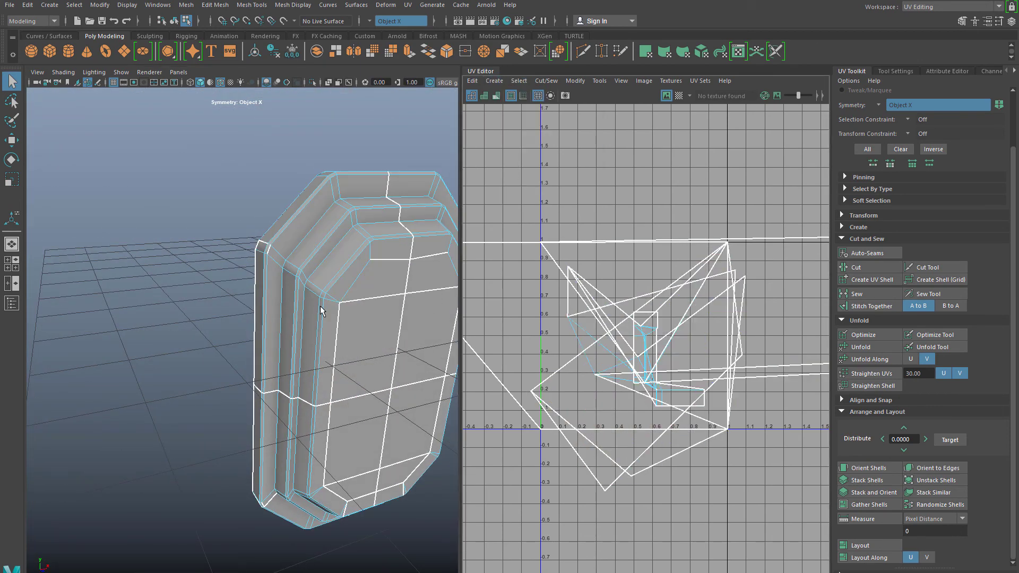
right_drag(320, 306, 365, 287)
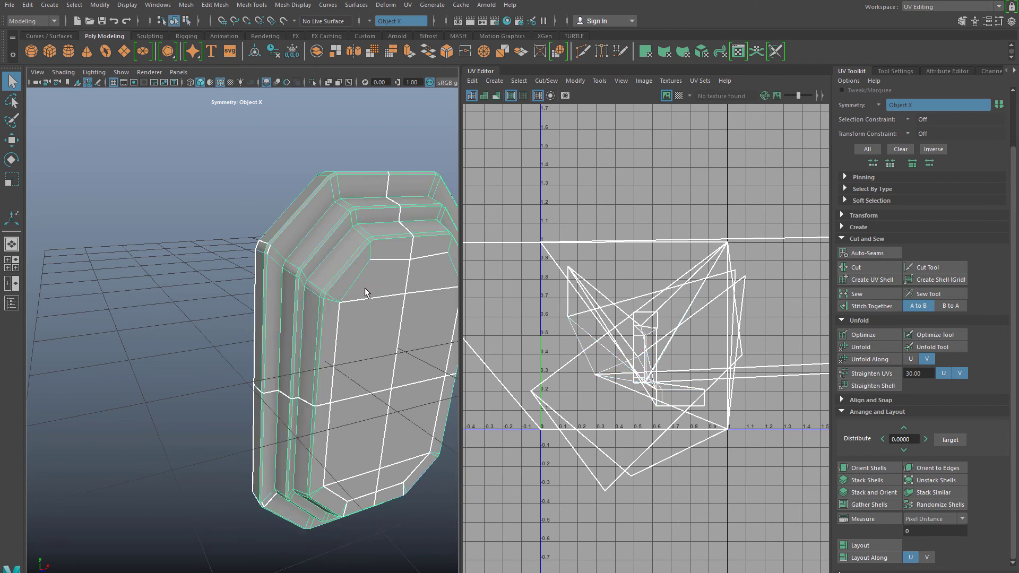
click(501, 81)
click(510, 159)
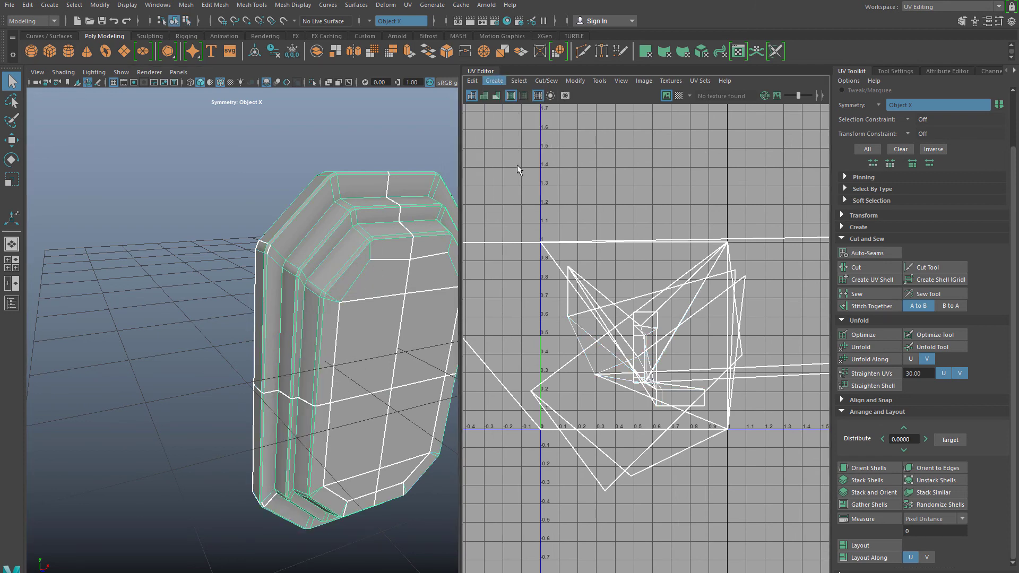
click(239, 338)
alt+drag(350, 377, 133, 212)
alt+drag(260, 381, 297, 298)
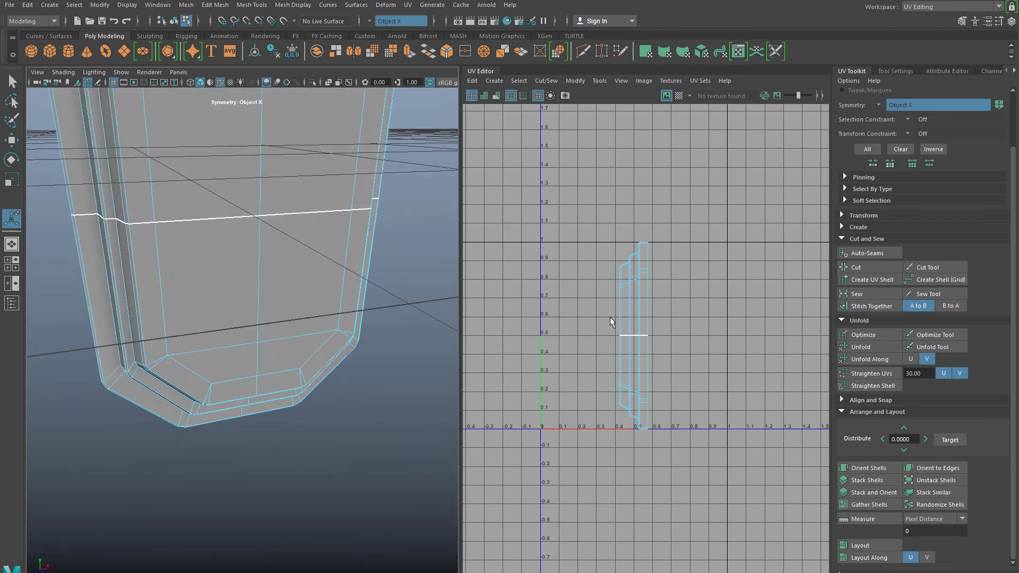
Step: Return the plate to object mode and project its UVs again with planar mapping
right_drag(187, 208, 214, 194)
click(494, 81)
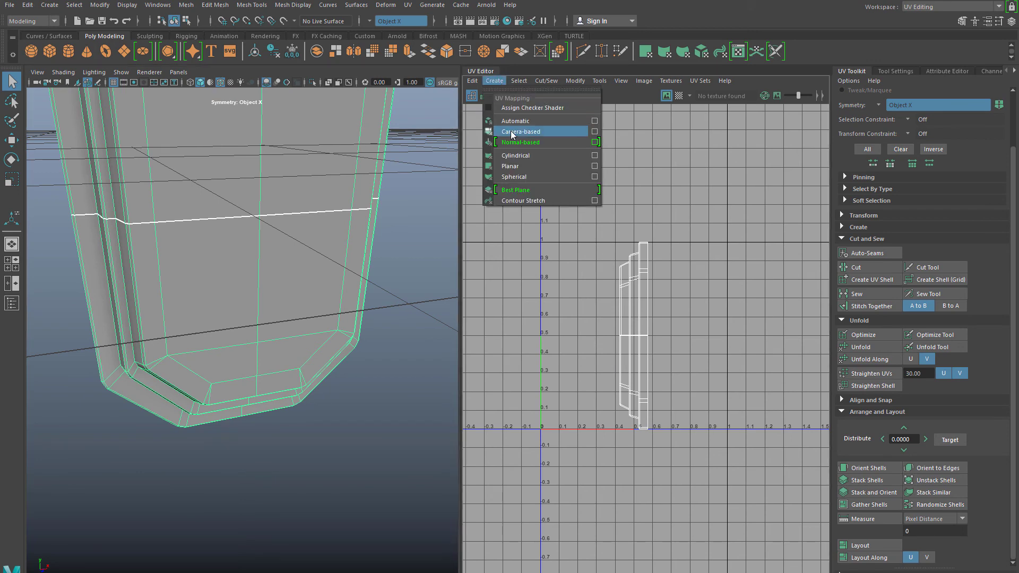
click(511, 166)
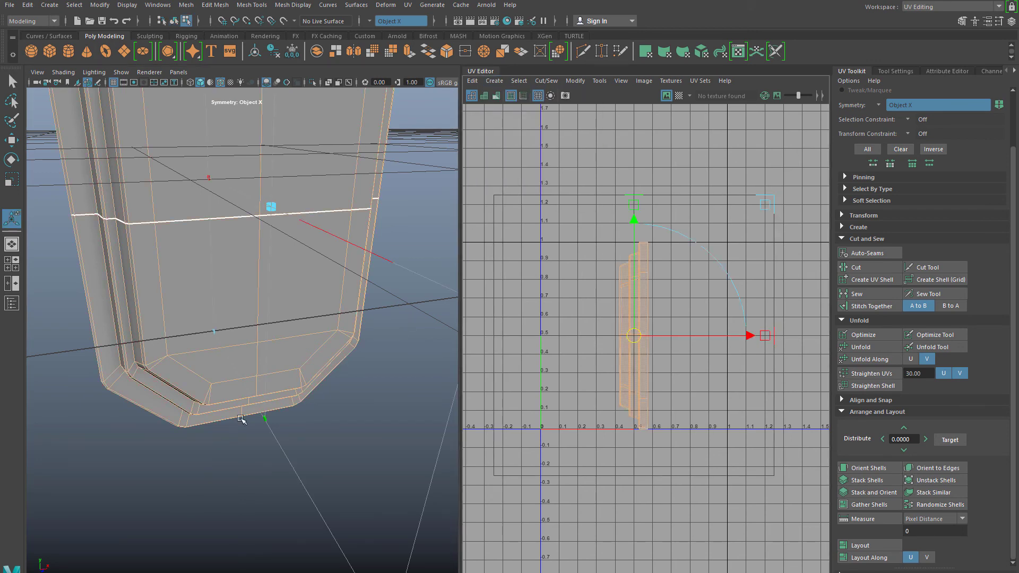
click(217, 458)
Step: Select the plate's upper and lower halves as UV shells to check whether its mapping is split at the middle
alt+drag(223, 449, 215, 390)
right_drag(229, 308, 273, 293)
right_drag(559, 276, 514, 263)
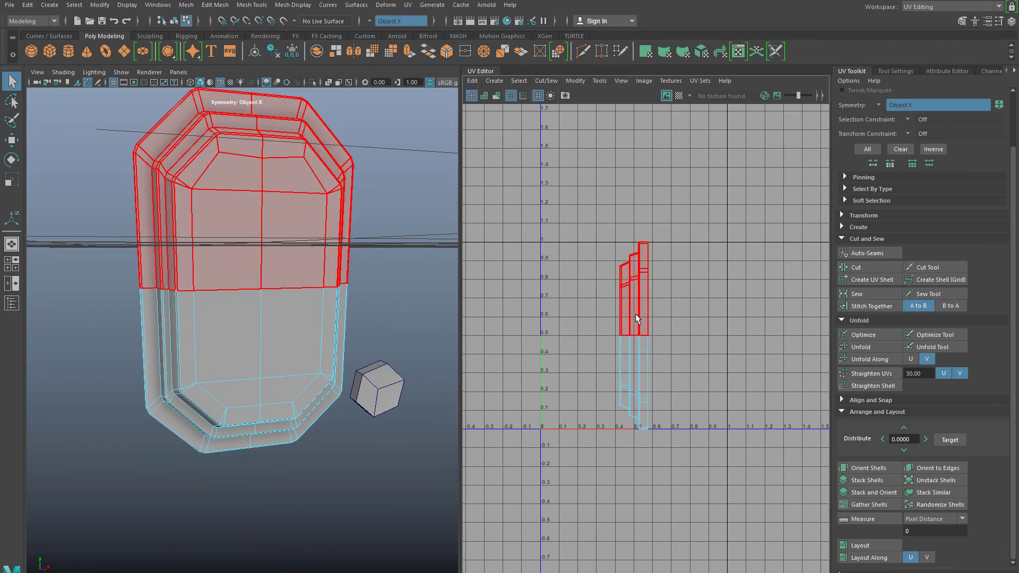
click(632, 321)
click(234, 377)
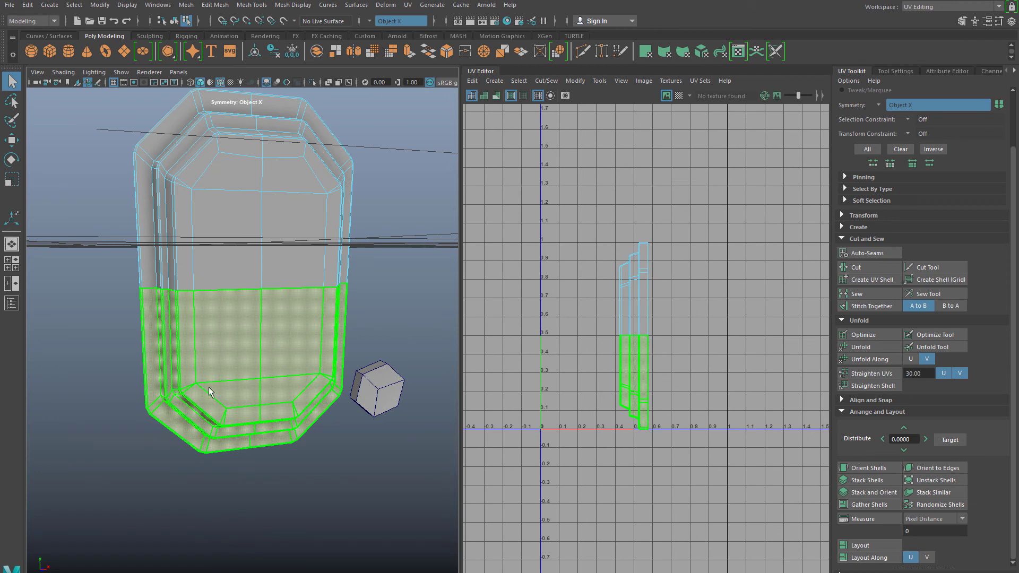
Step: Move the plate's lower half downwards to test whether it is attached to the upper half, and undo the move
right_drag(268, 308, 298, 286)
right_drag(233, 312, 239, 347)
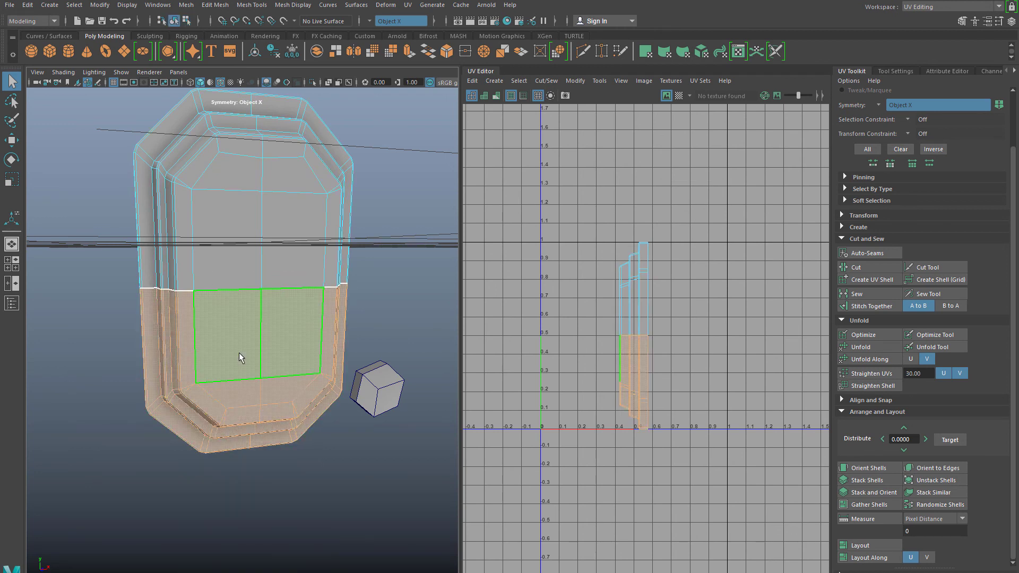
key(w)
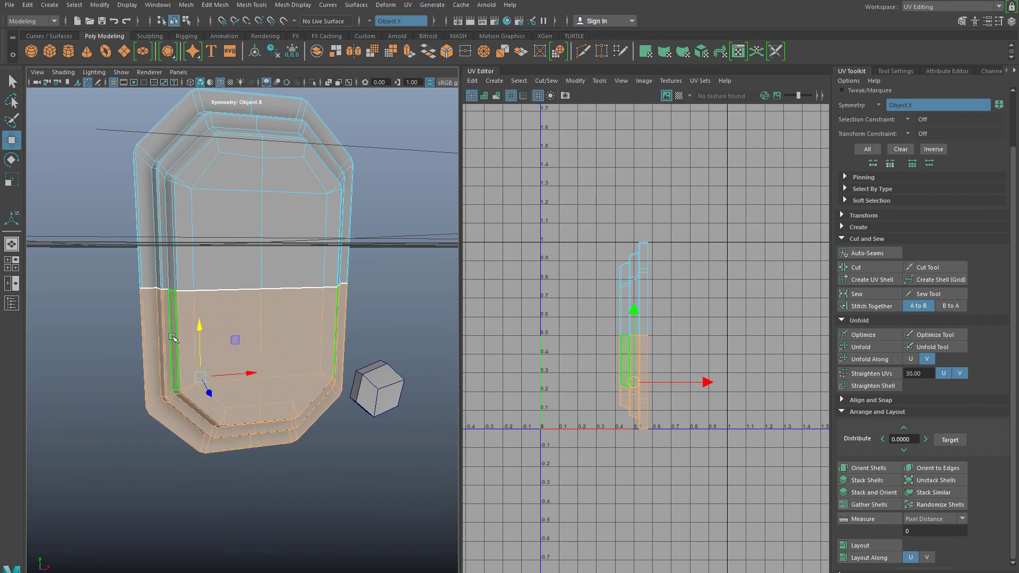
drag(194, 357, 193, 417)
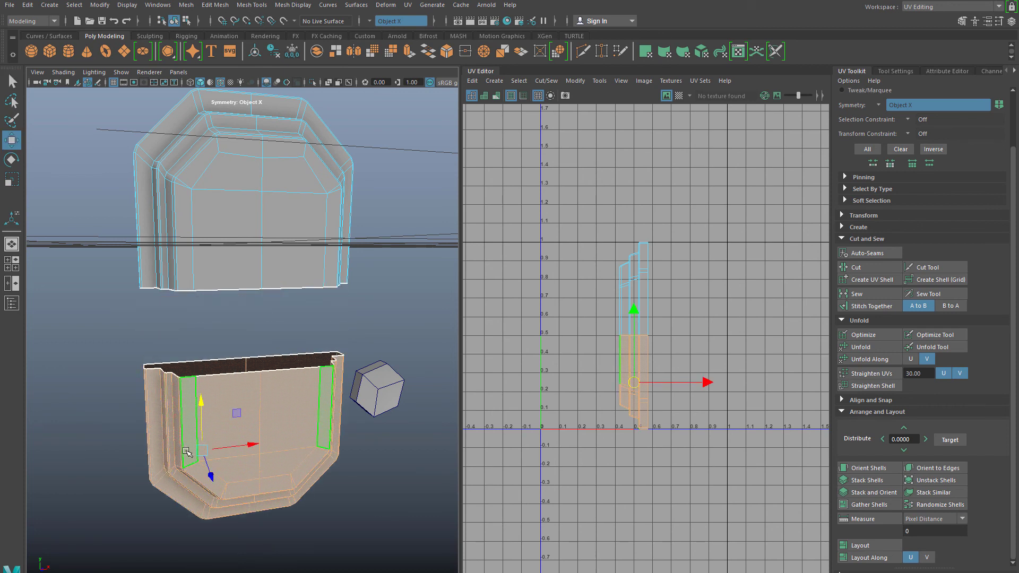
key(ctrl+z)
Step: Switch to vertex selection, select the row of vertices across the plate's middle and merge them with a 0.01 distance threshold
right_drag(239, 308, 163, 310)
key(space)
drag(110, 380, 114, 345)
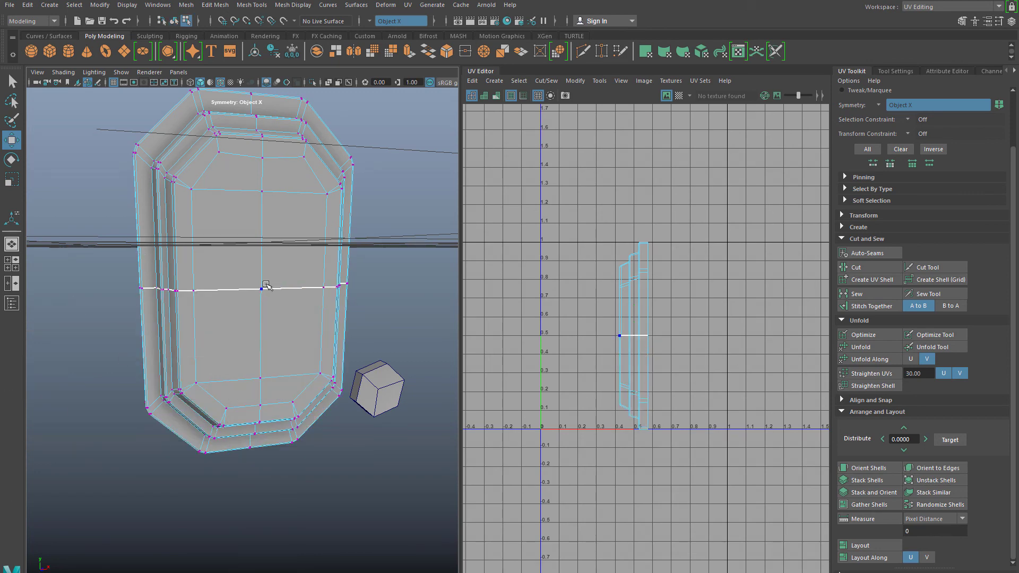
right_drag(267, 284, 212, 285)
alt+drag(245, 351, 242, 346)
alt+drag(112, 278, 115, 287)
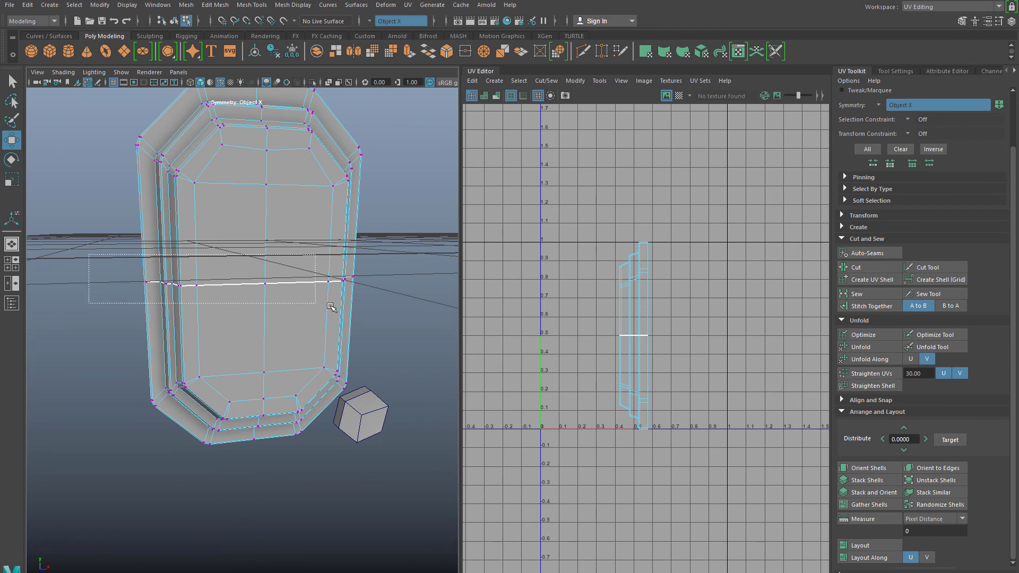
drag(331, 307, 374, 285)
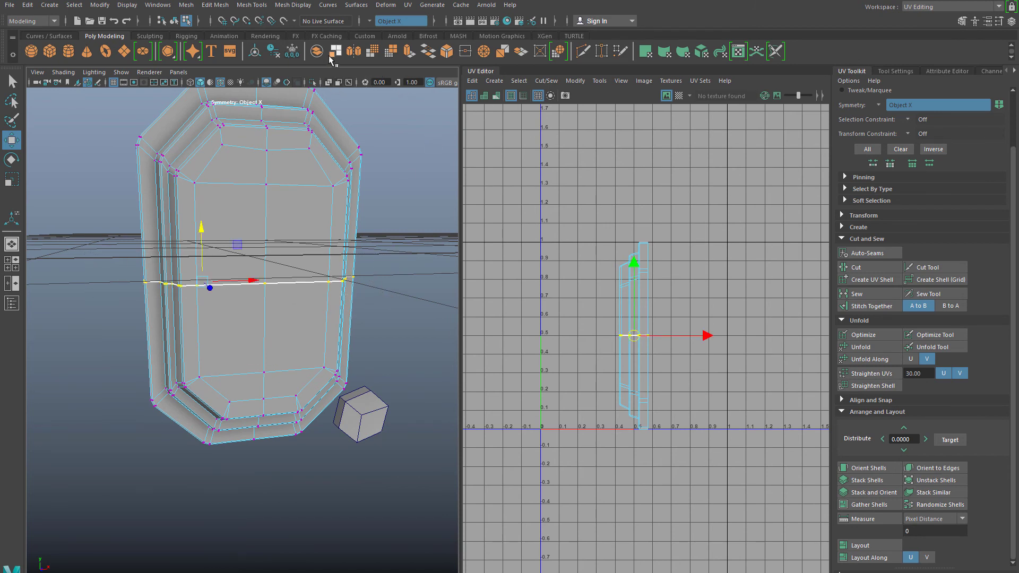
click(466, 52)
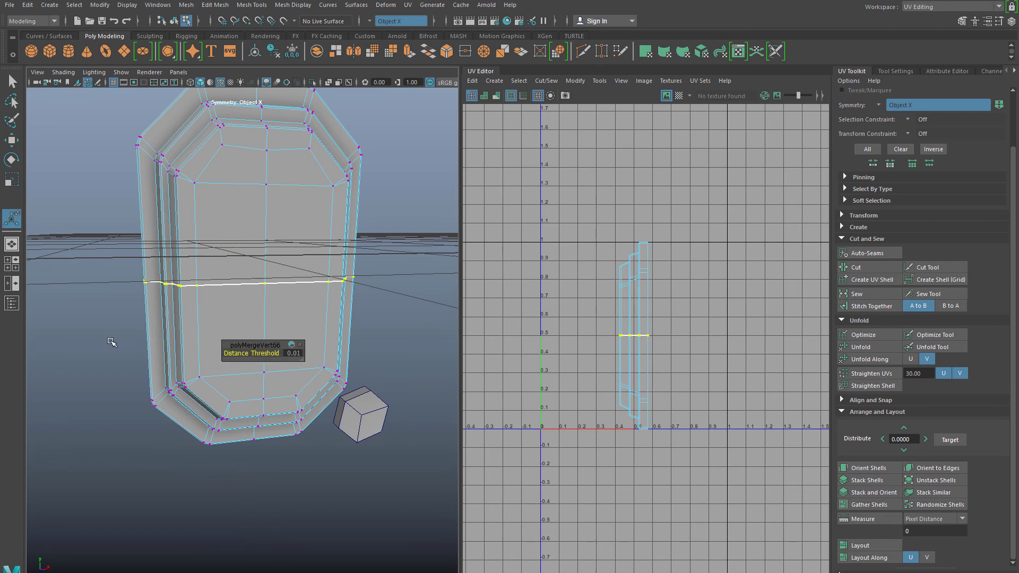
click(111, 342)
Step: Select the front faces above the plate's middle line to check how they connect to the lower half
scroll(122, 344, up, 3)
right_drag(238, 304, 230, 331)
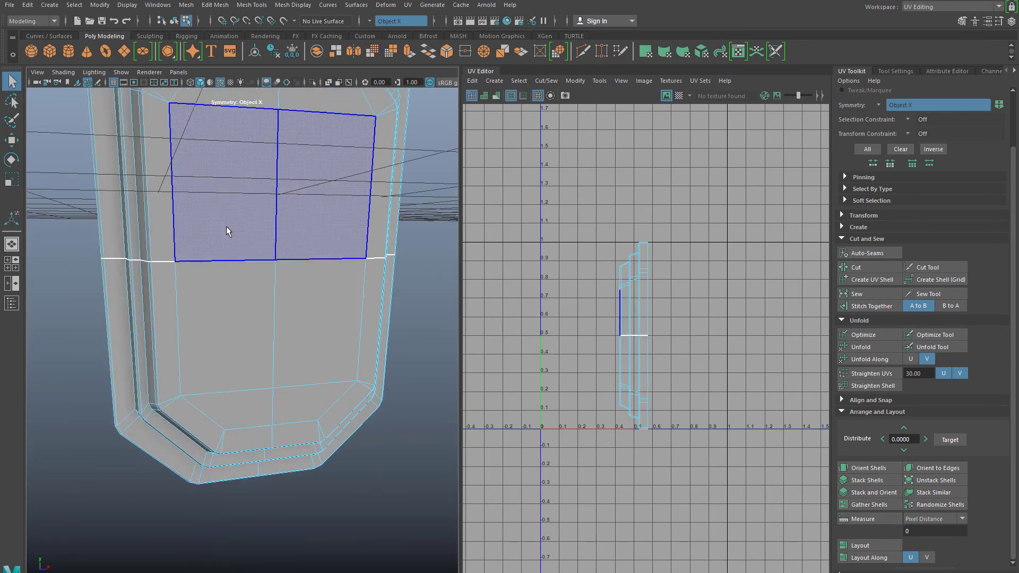
double_click(227, 226)
scroll(152, 358, down, 3)
click(151, 357)
scroll(155, 358, up, 3)
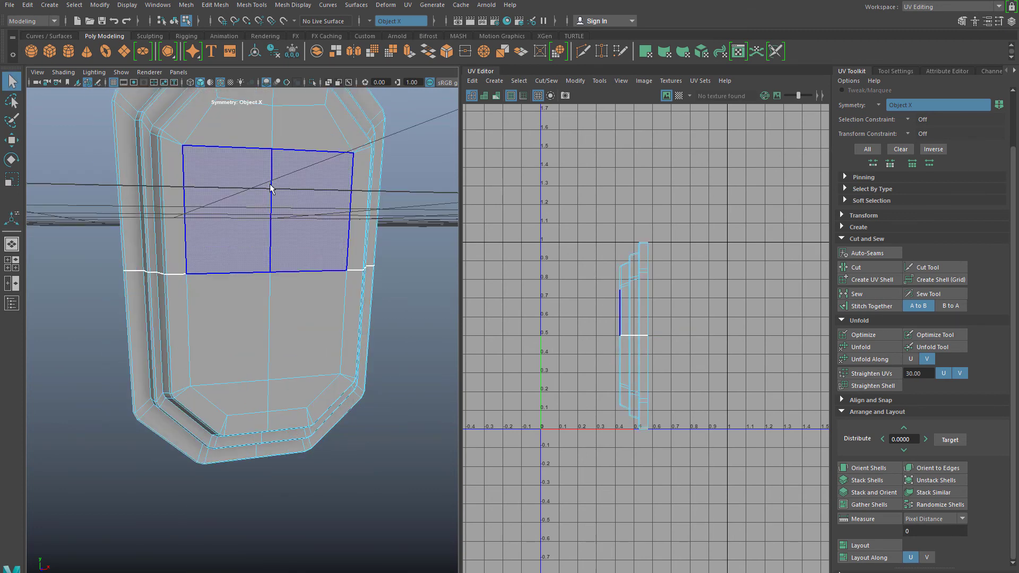
Step: Reapply the planar UV projection to the whole plate after the vertex merge
right_drag(270, 184, 334, 164)
click(537, 82)
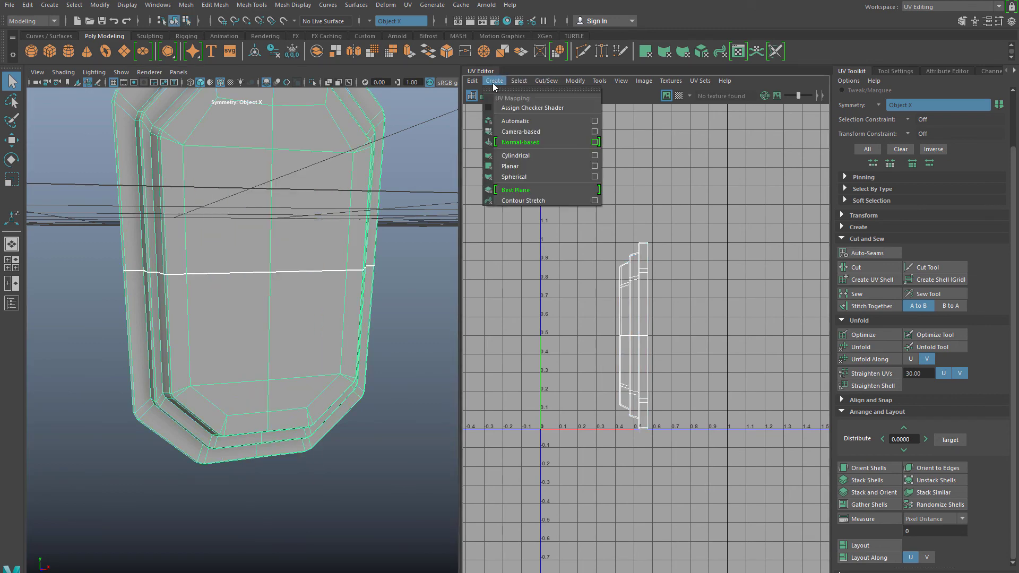
click(509, 170)
scroll(152, 385, down, 3)
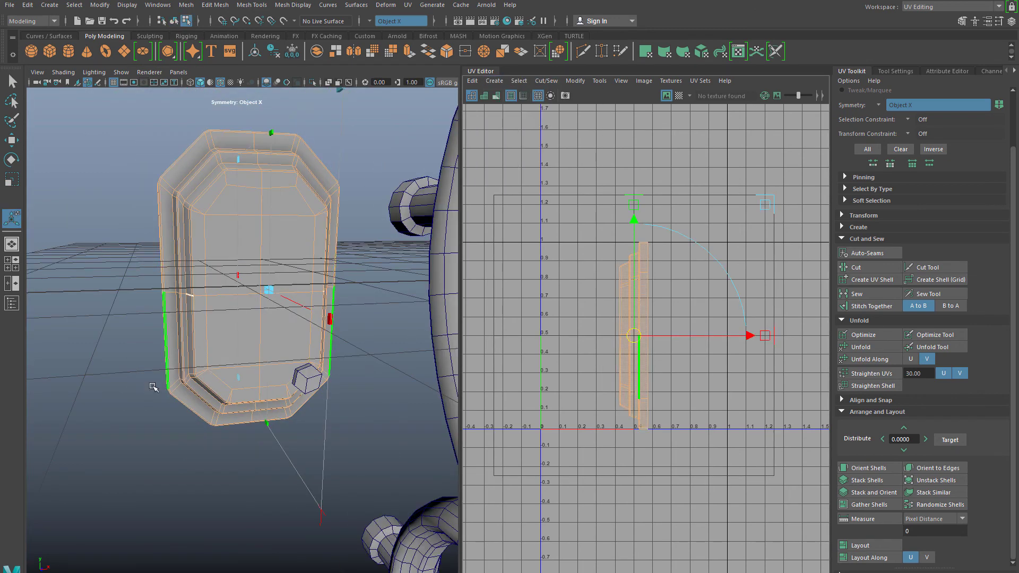
click(153, 431)
Step: Select the doubled vertices at the remaining open edge on the plate's side, level with its middle, and merge them
scroll(153, 431, up, 3)
alt+drag(189, 378, 409, 345)
scroll(255, 298, up, 3)
alt+drag(255, 298, 243, 272)
scroll(237, 325, up, 3)
scroll(231, 270, down, 3)
right_drag(242, 271, 213, 276)
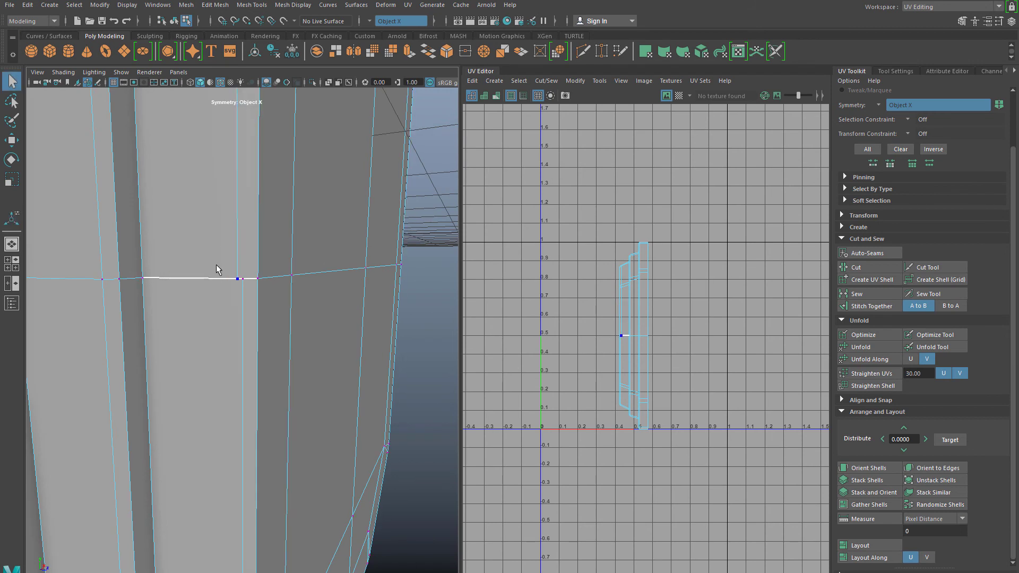
click(464, 53)
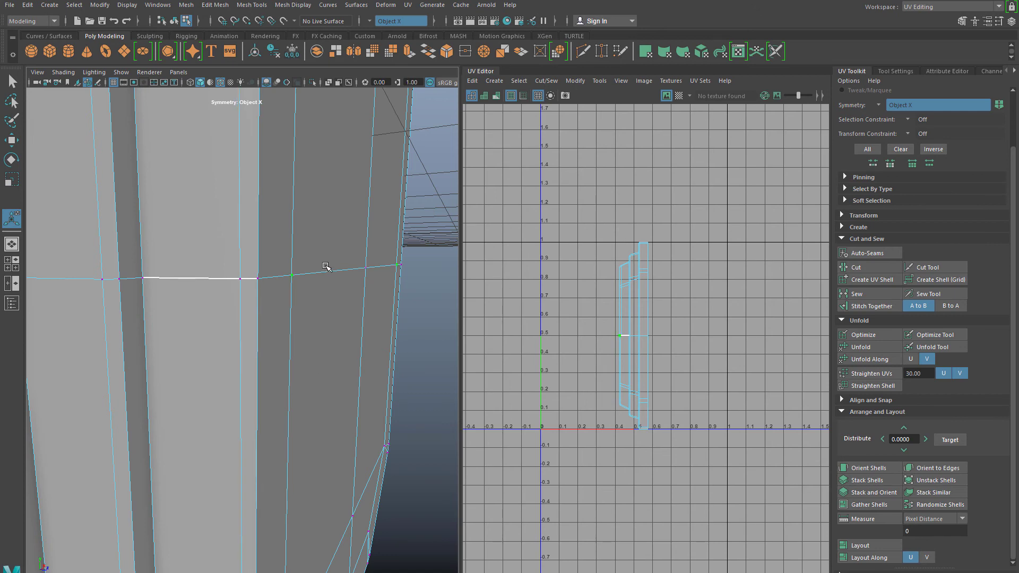
Step: Try to merge the vertex on the matching open edge at the plate's opposite side, and undo the merge
alt+drag(327, 268, 208, 323)
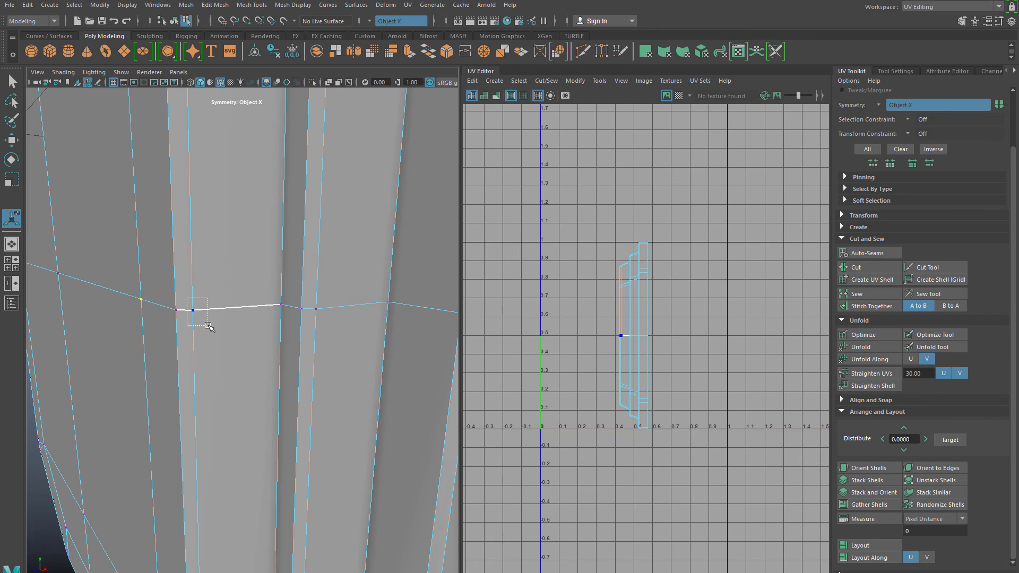
key(g)
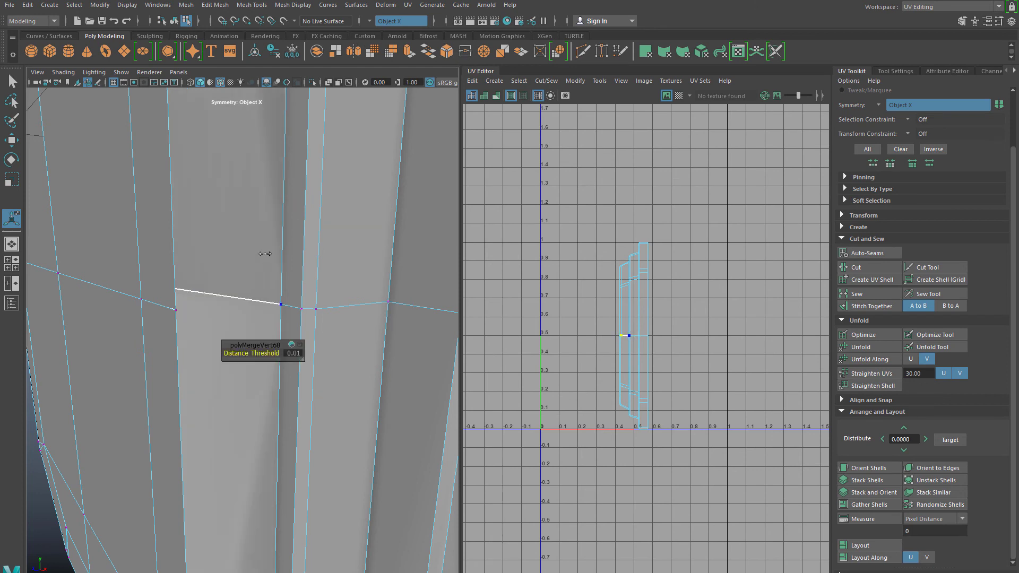
key(ctrl+z)
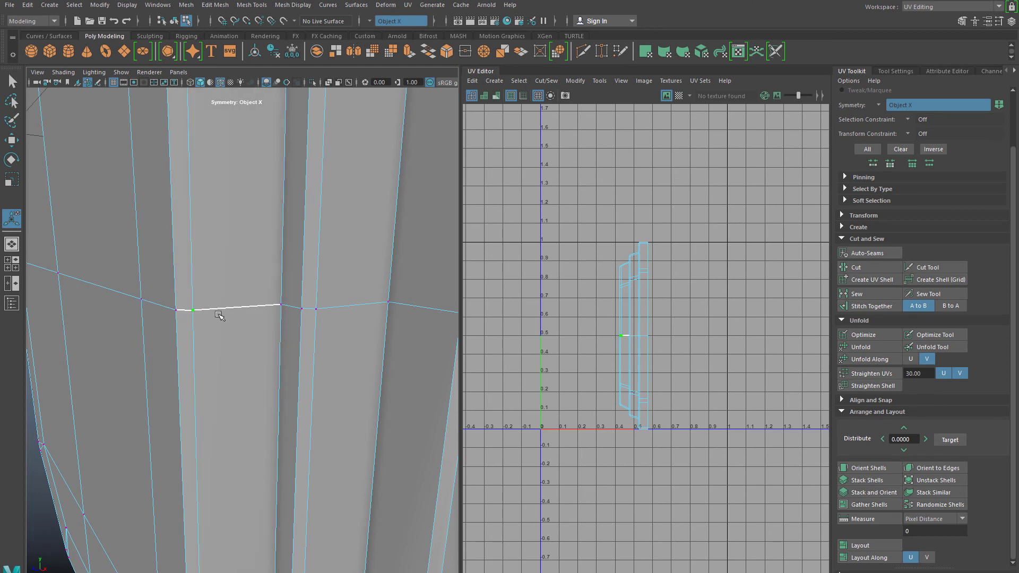
Step: Examine the open middle edge up close and merge the selected vertices at its outer end
scroll(205, 334, down, 6)
scroll(200, 346, up, 10)
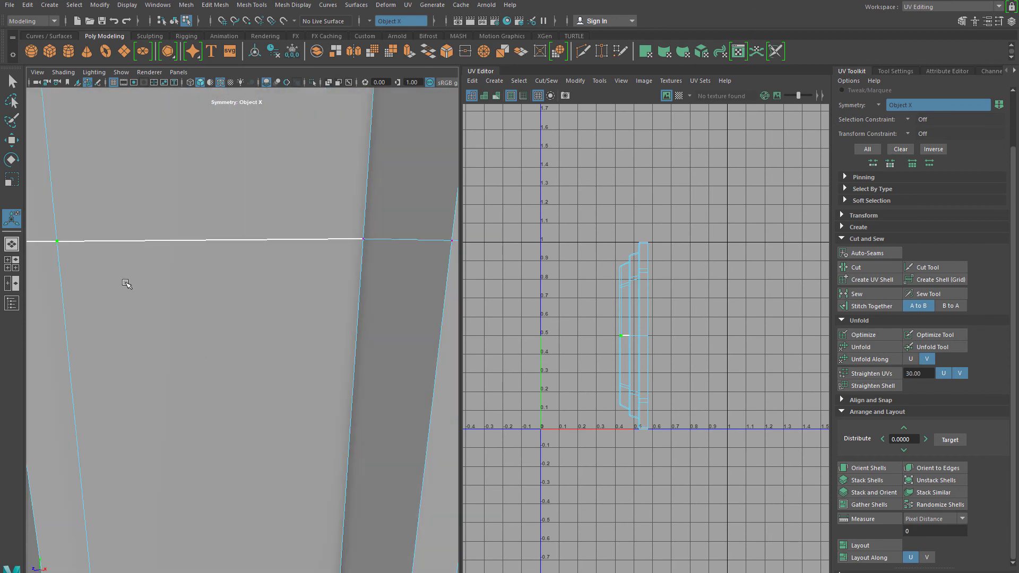
scroll(127, 289, down, 3)
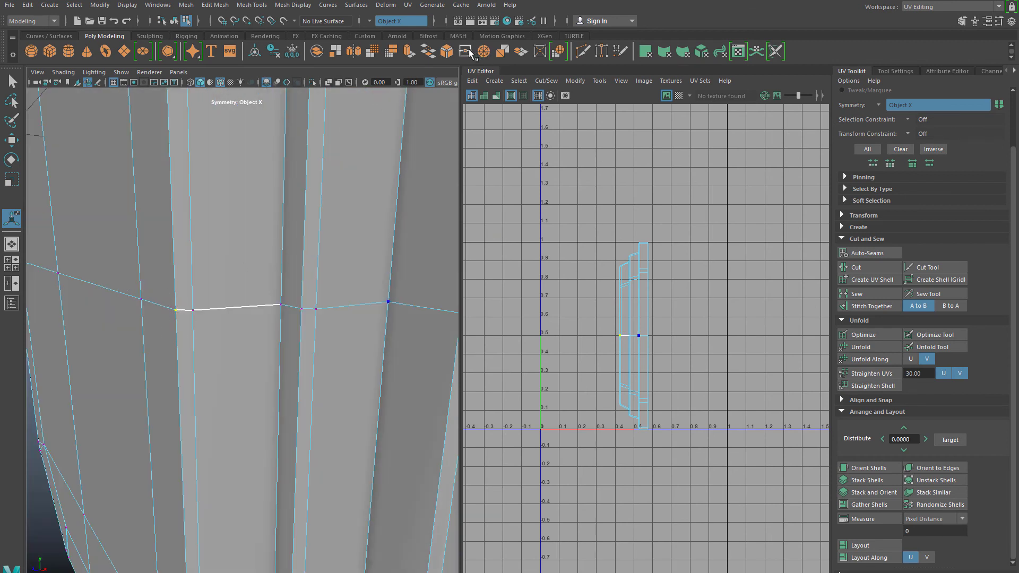
scroll(243, 287, down, 6)
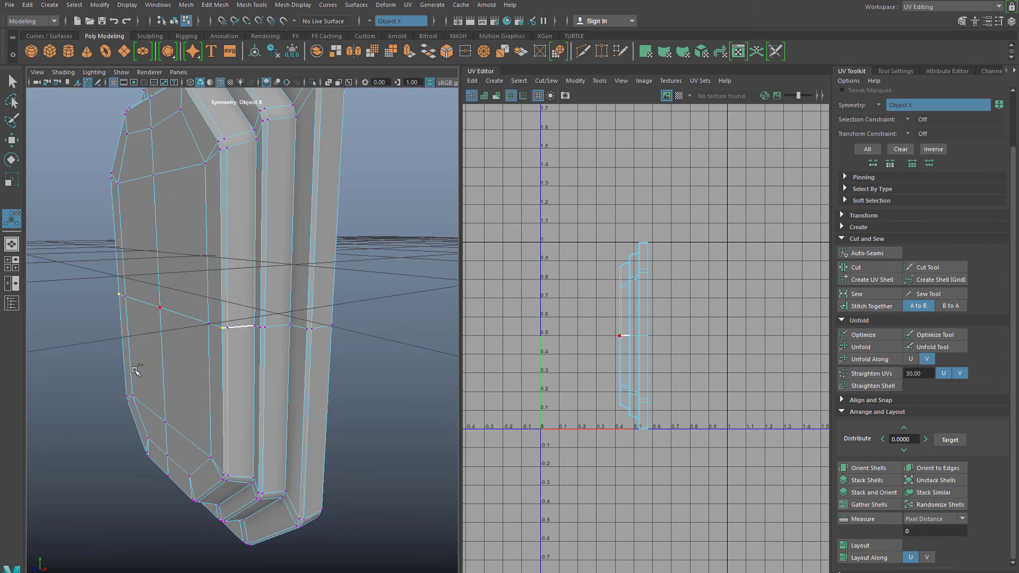
Step: Return the plate to object mode and create a new planar UV projection over the repaired geometry
scroll(136, 371, up, 2)
right_drag(187, 352, 235, 304)
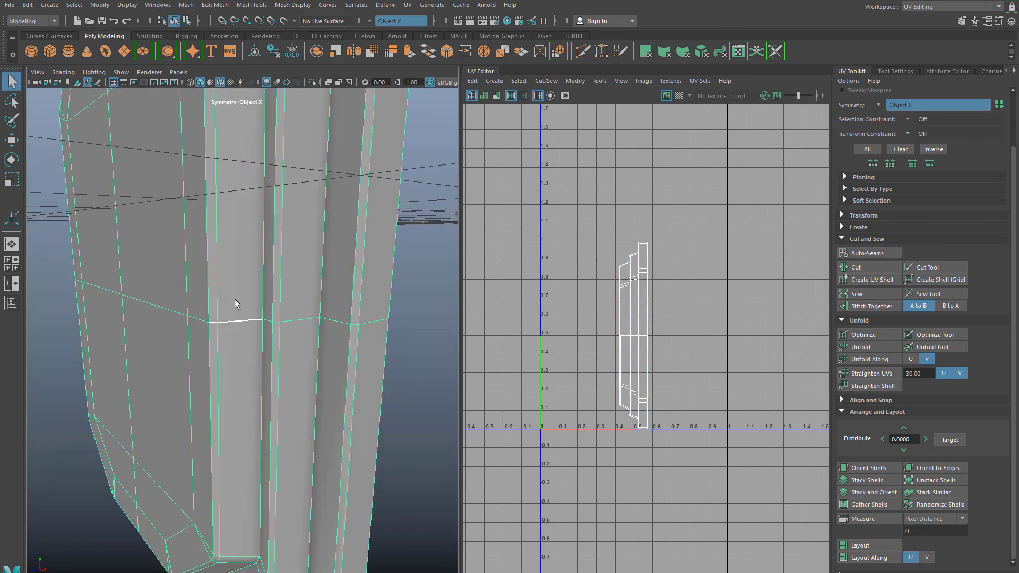
click(493, 81)
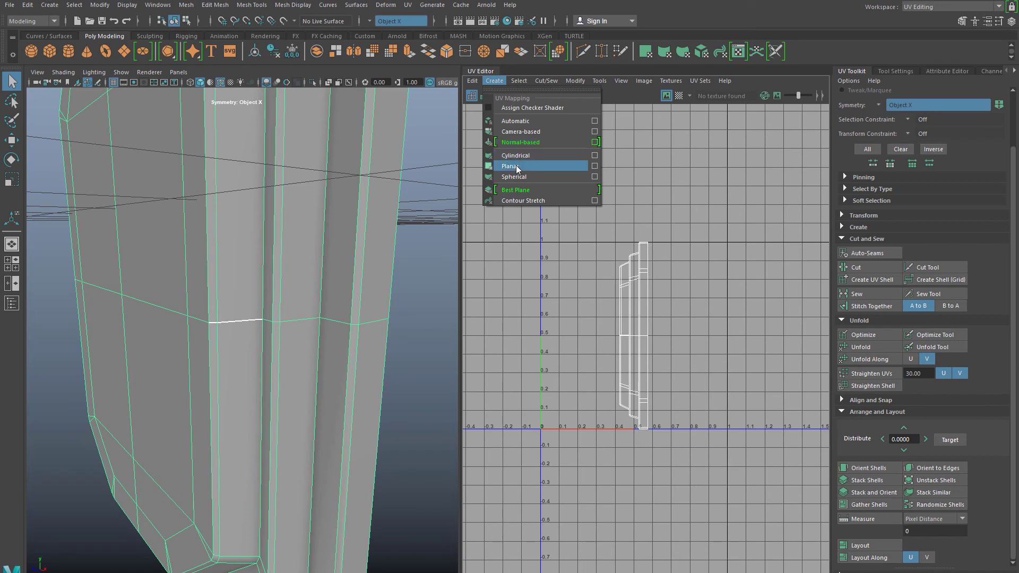
click(512, 164)
click(64, 404)
scroll(76, 402, down, 5)
key(space)
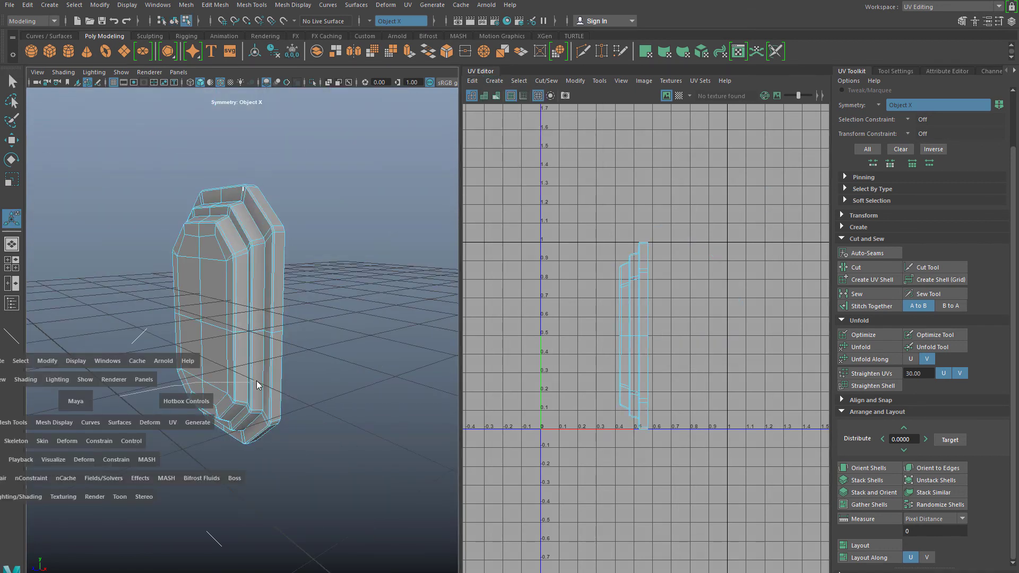
key(ctrl+a)
click(268, 276)
click(213, 284)
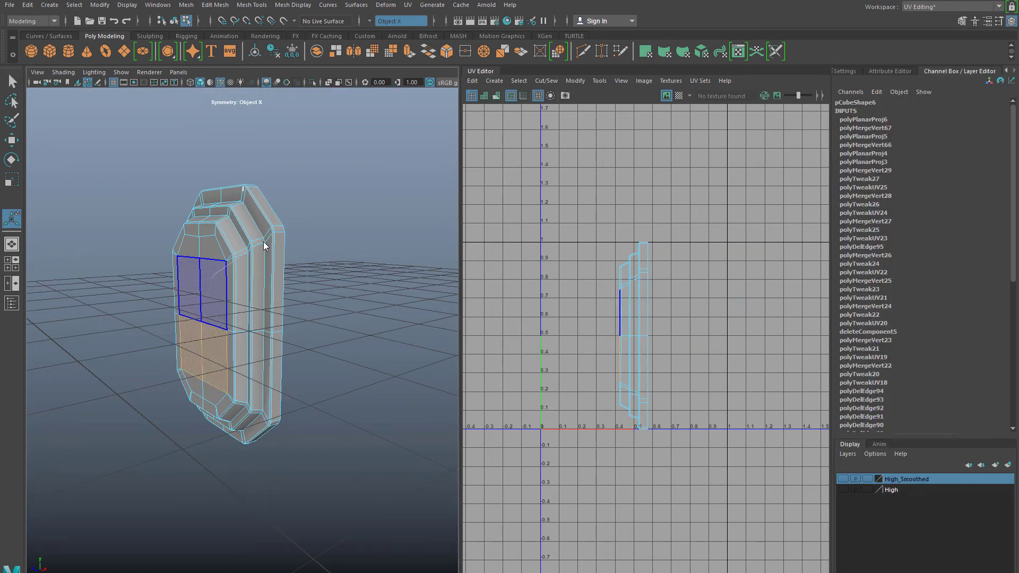
right_drag(214, 273, 266, 262)
scroll(248, 320, up, 5)
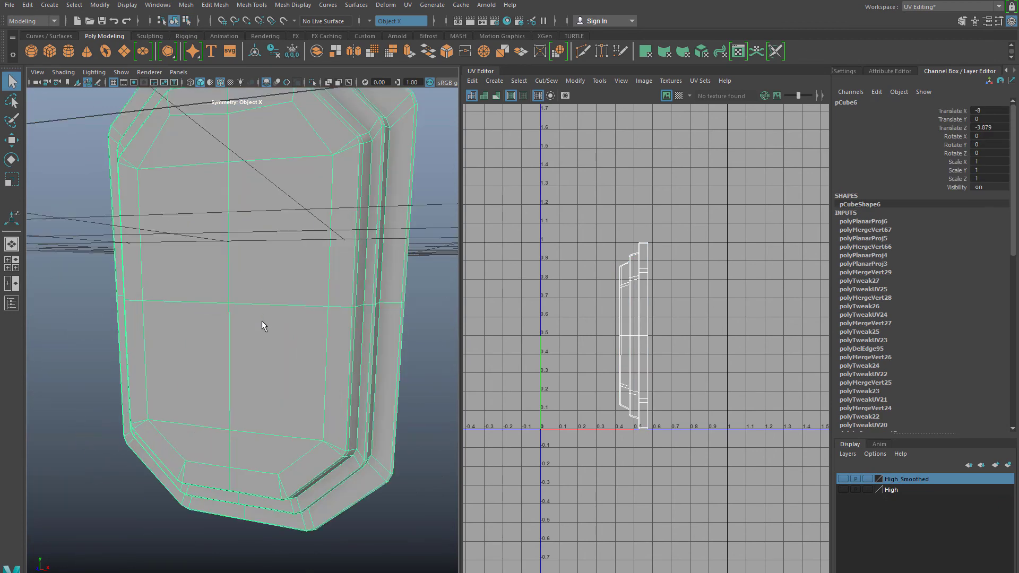
Step: Cut the UVs along the edge loop that borders the plate's flat back face
alt+drag(262, 320, 465, 330)
scroll(313, 329, down, 4)
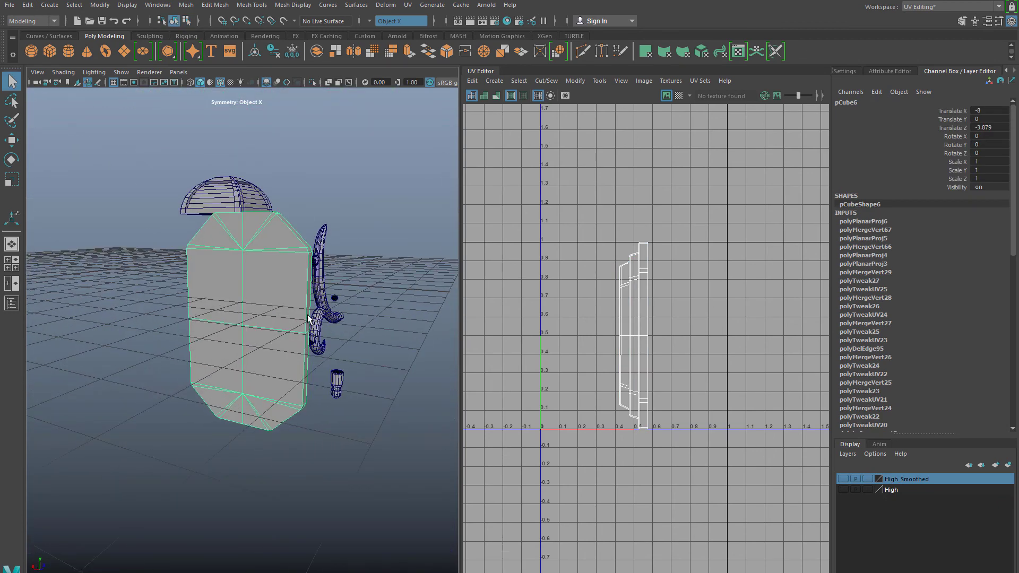
scroll(309, 316, up, 5)
alt+middle_drag(325, 130, 304, 197)
alt+drag(304, 198, 304, 209)
right_drag(305, 209, 298, 180)
alt+drag(302, 183, 315, 216)
double_click(294, 132)
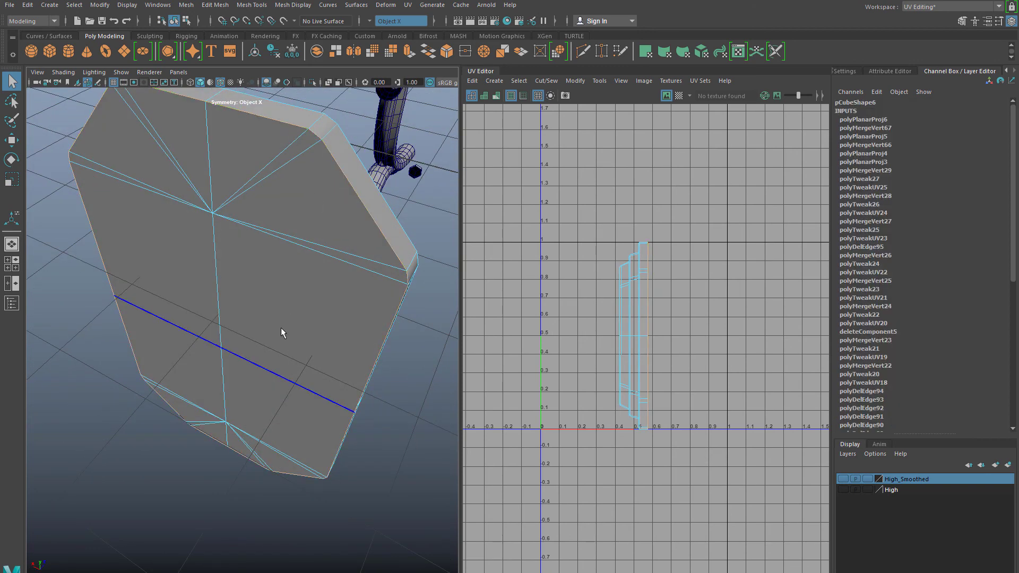
alt+drag(281, 327, 275, 293)
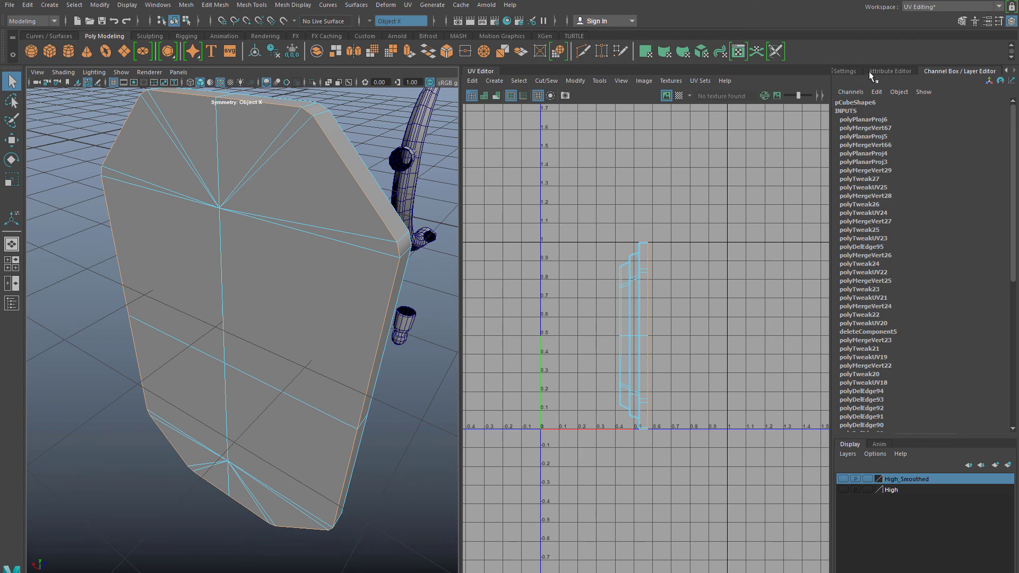
click(944, 70)
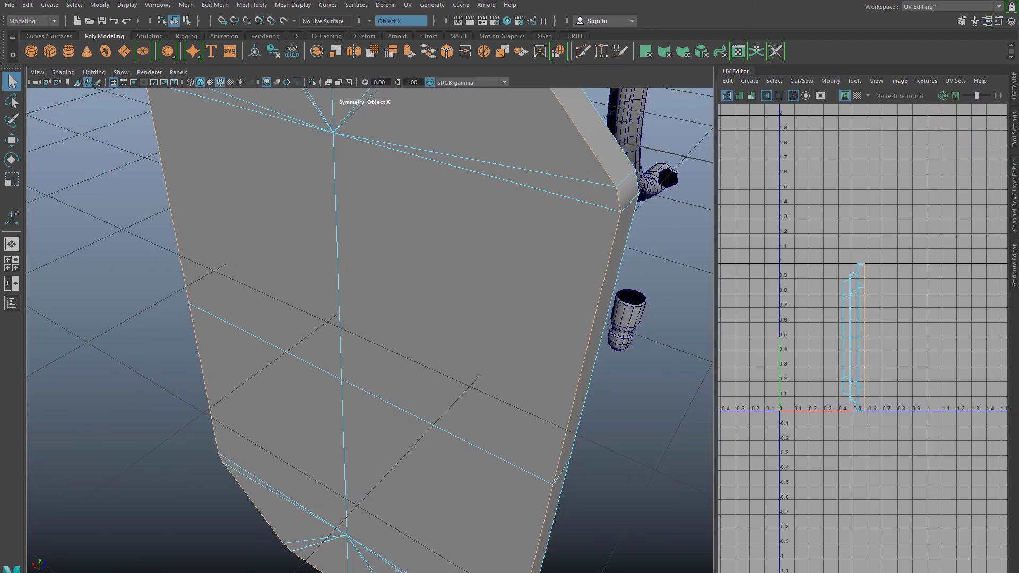
click(1014, 90)
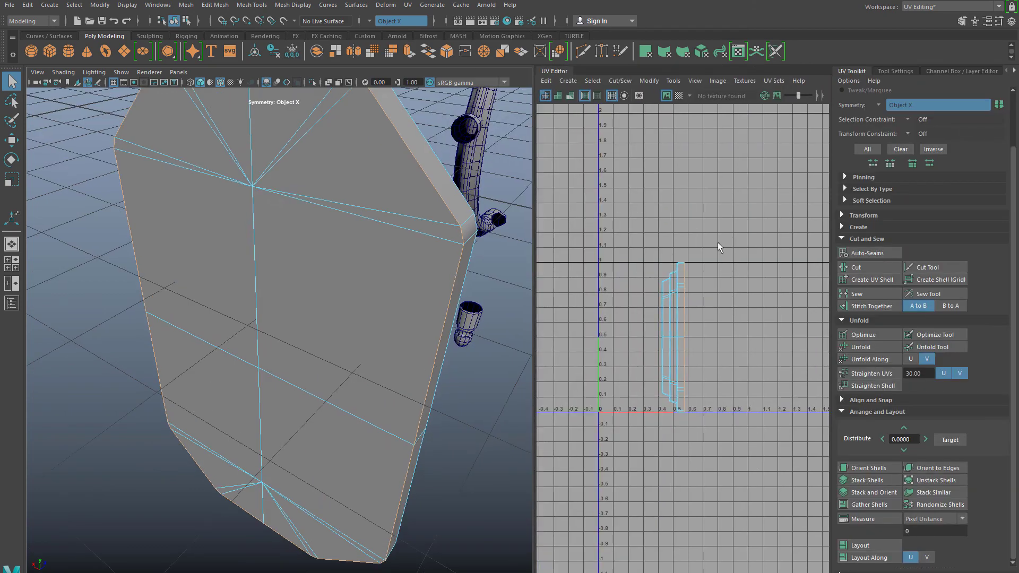
click(857, 268)
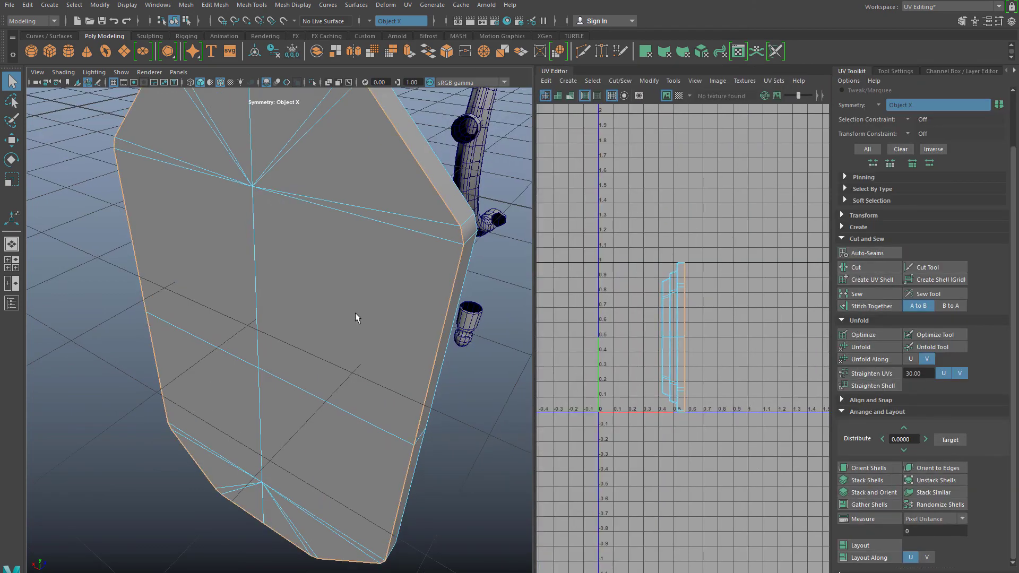
scroll(370, 356, down, 3)
alt+drag(374, 358, 227, 362)
scroll(272, 337, up, 4)
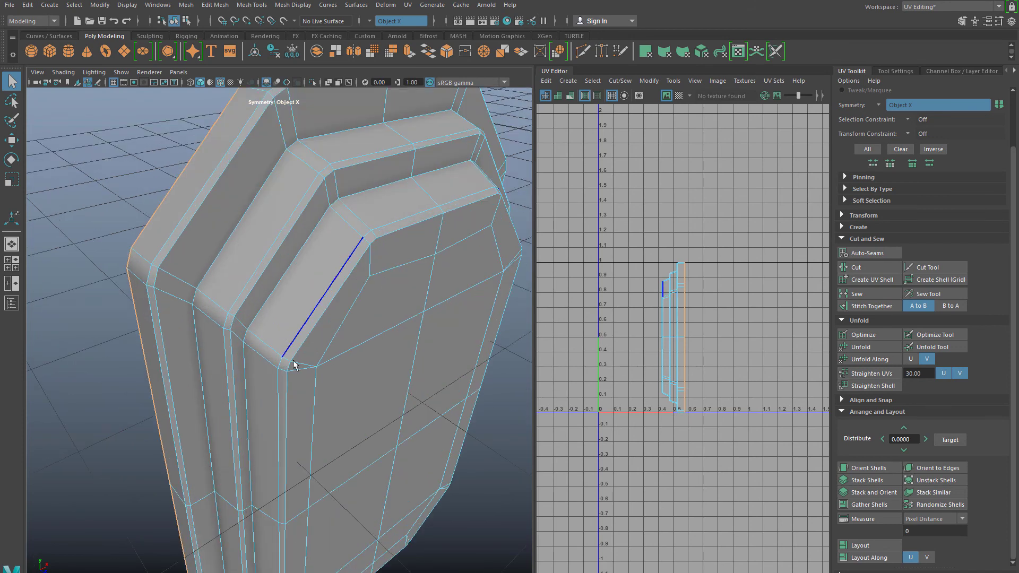
alt+drag(314, 370, 291, 302)
double_click(292, 284)
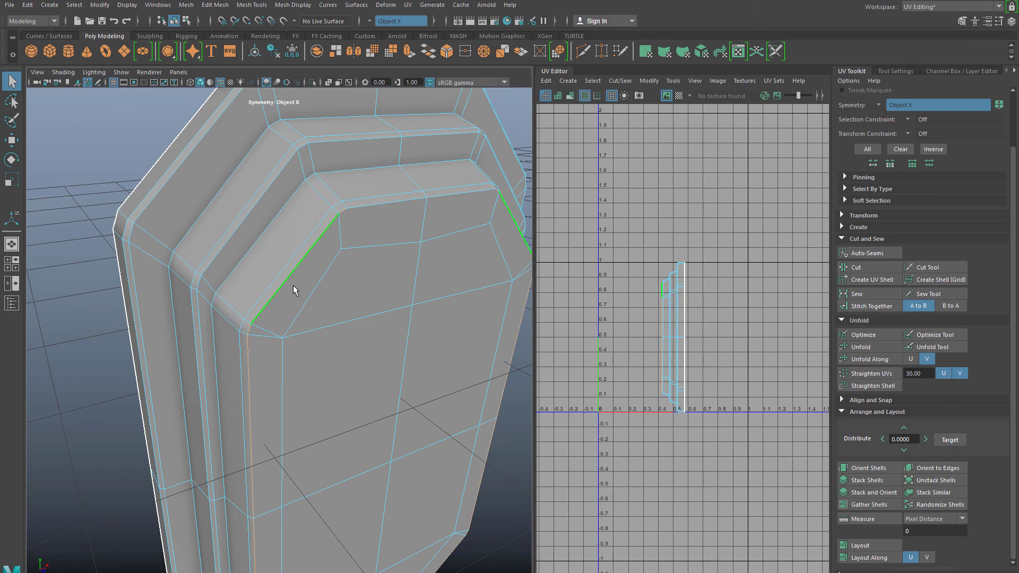
Step: Examine the plate's stepped front bevels and outer rim for the position of the next seam
alt+drag(140, 359, 183, 407)
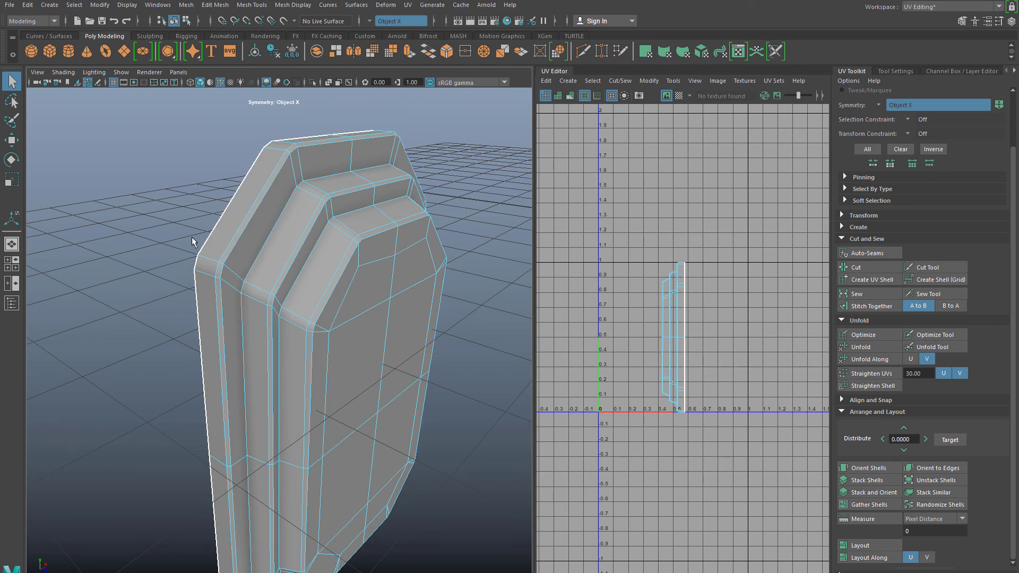
scroll(192, 237, up, 3)
alt+drag(212, 231, 220, 257)
scroll(221, 255, down, 3)
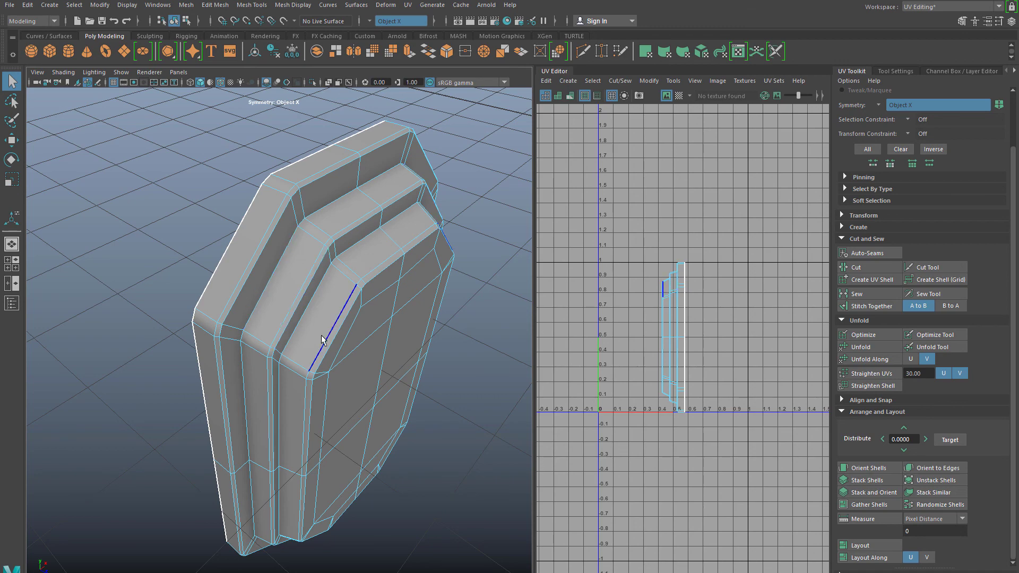
alt+drag(249, 305, 310, 313)
scroll(303, 266, up, 5)
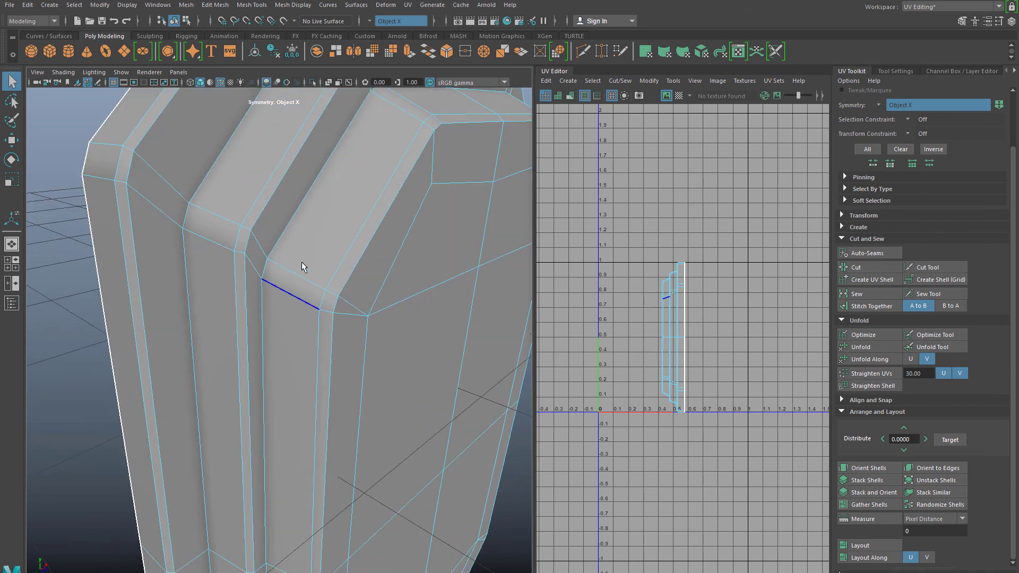
alt+middle_drag(302, 263, 286, 317)
scroll(286, 317, down, 3)
alt+drag(293, 308, 287, 276)
Step: Cut the UVs along the edge loop on the front edge of the plate's outermost rim
click(281, 235)
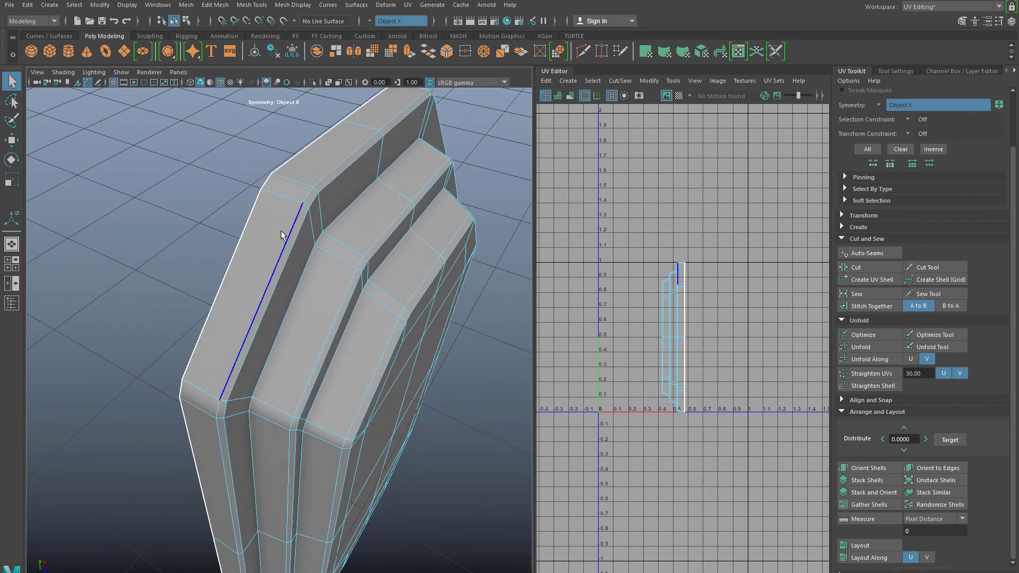
click(297, 227)
alt+drag(292, 346, 239, 347)
scroll(238, 347, up, 2)
alt+drag(230, 219, 269, 224)
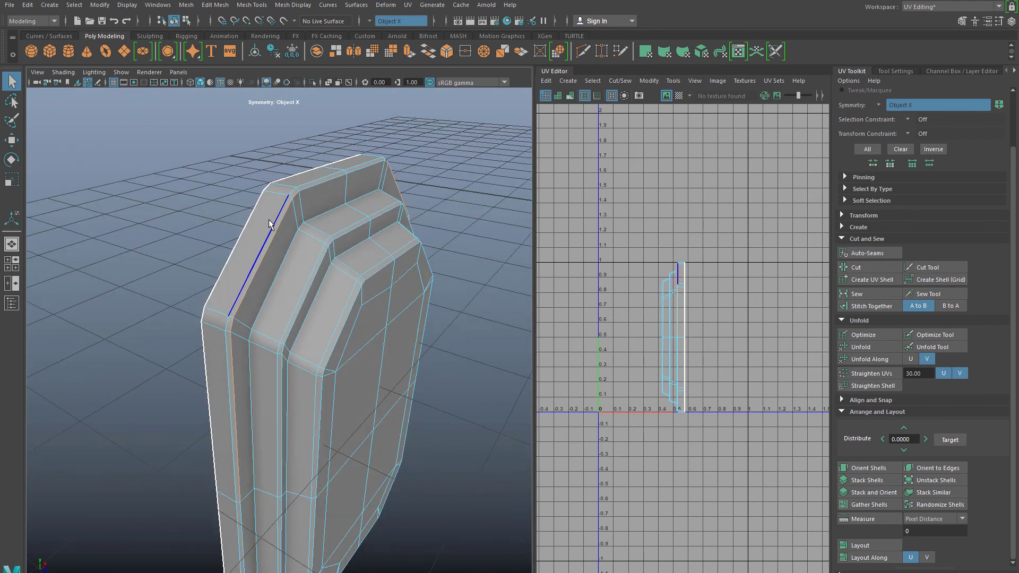
click(269, 224)
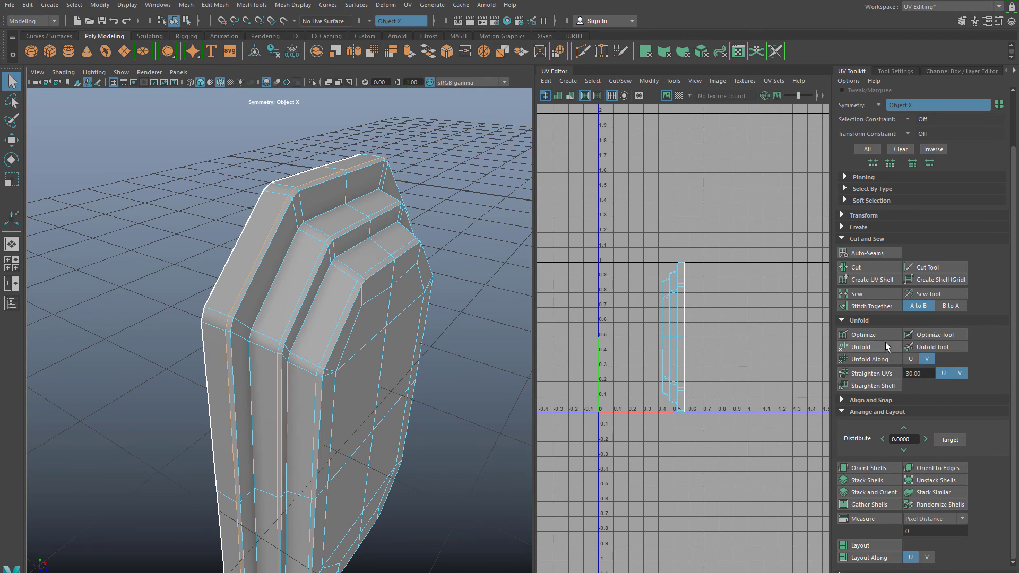
click(859, 269)
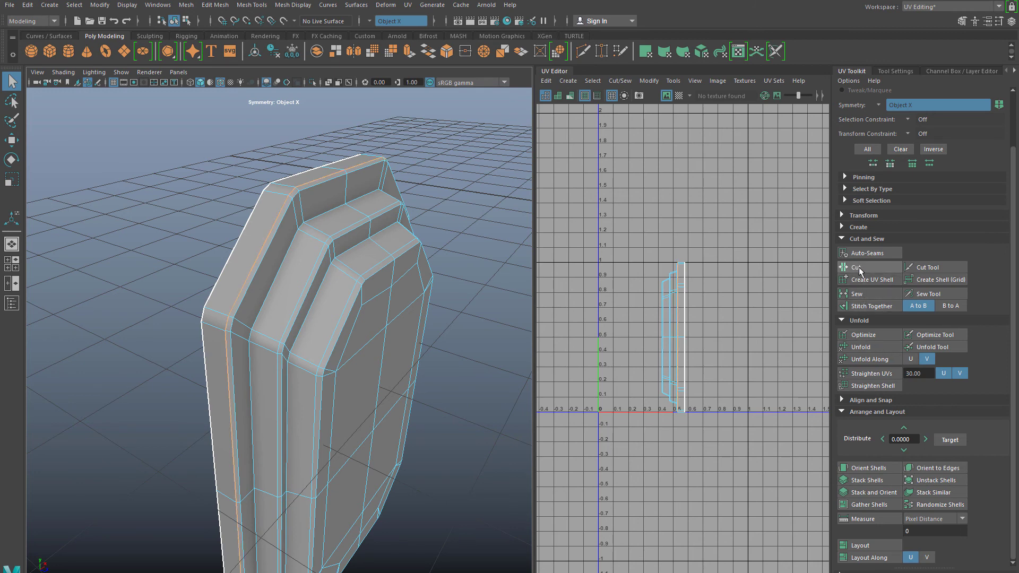
Step: Select all of the plate's UVs and unfold them
alt+drag(305, 424, 332, 307)
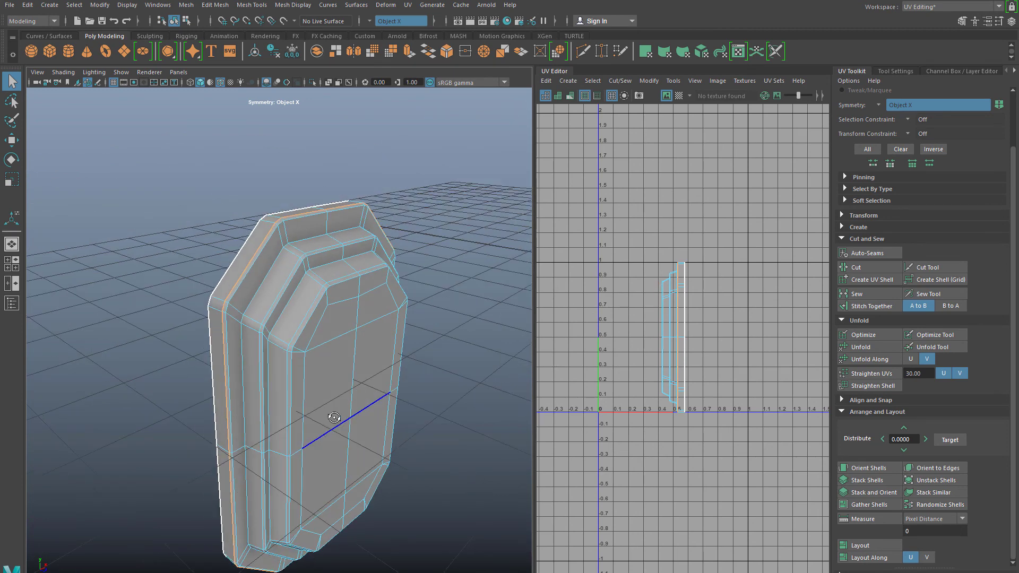
right_drag(332, 308, 383, 294)
right_drag(641, 331, 602, 320)
drag(613, 251, 790, 484)
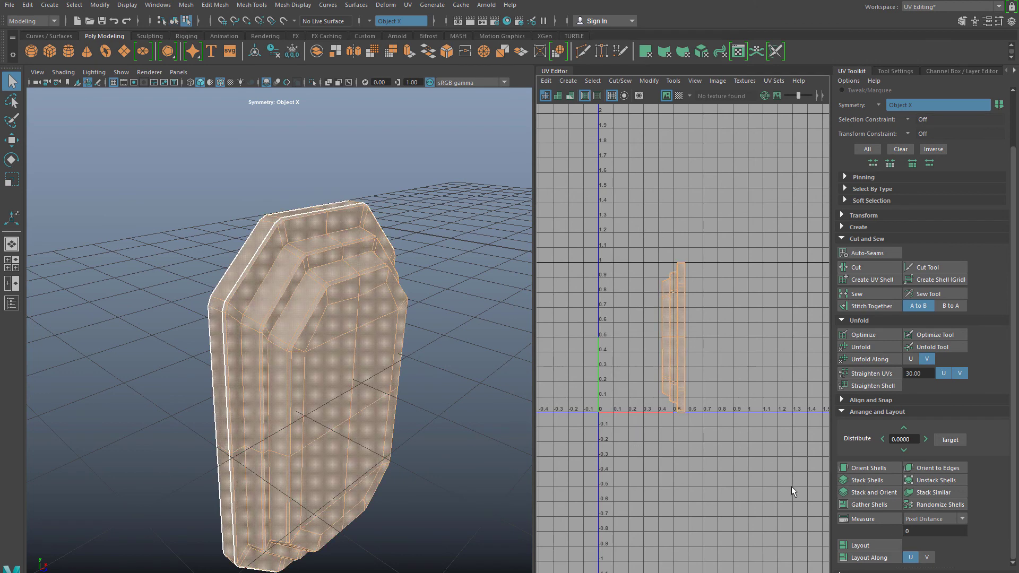
click(861, 346)
Step: Separate the stepped front shell and the outer rim shell by moving them to opposite sides of the UV layout
click(613, 383)
scroll(635, 391, up, 2)
click(652, 274)
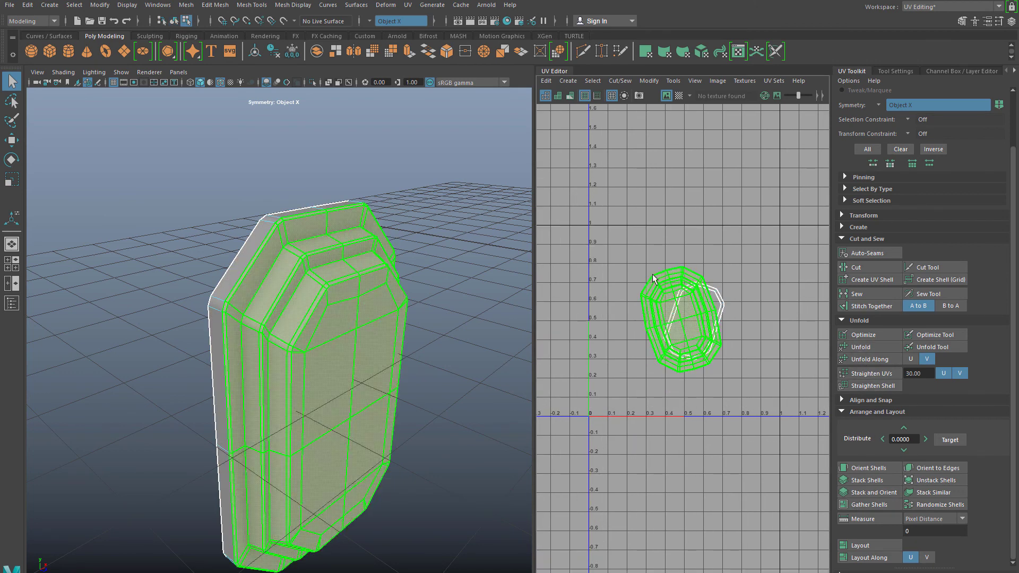
key(w)
drag(681, 320, 592, 307)
click(672, 332)
click(668, 321)
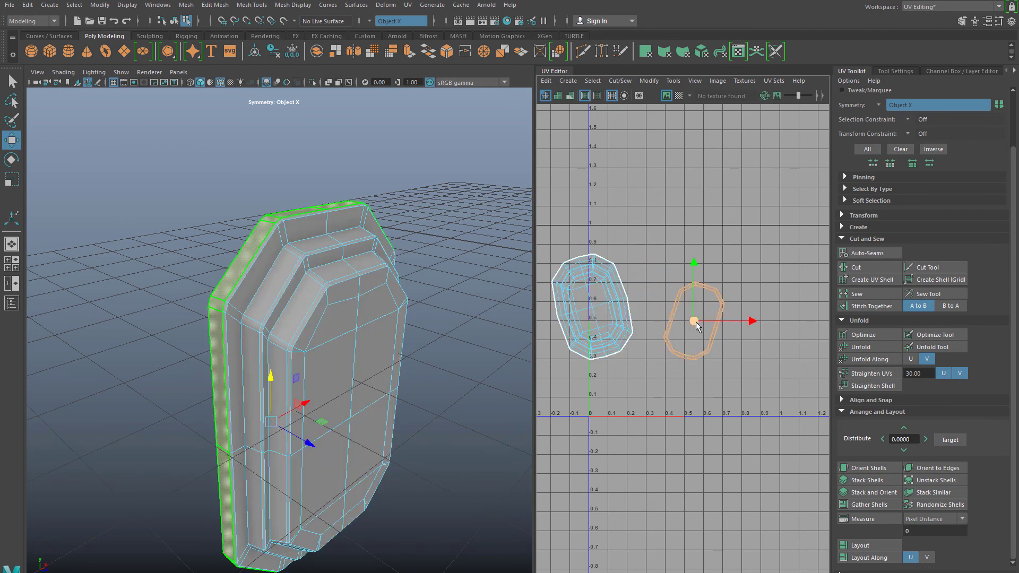
drag(693, 321, 745, 296)
Step: Select the flat back face and try to move its UV shell clear of the other shells
click(608, 311)
alt+drag(264, 402, 371, 394)
click(306, 307)
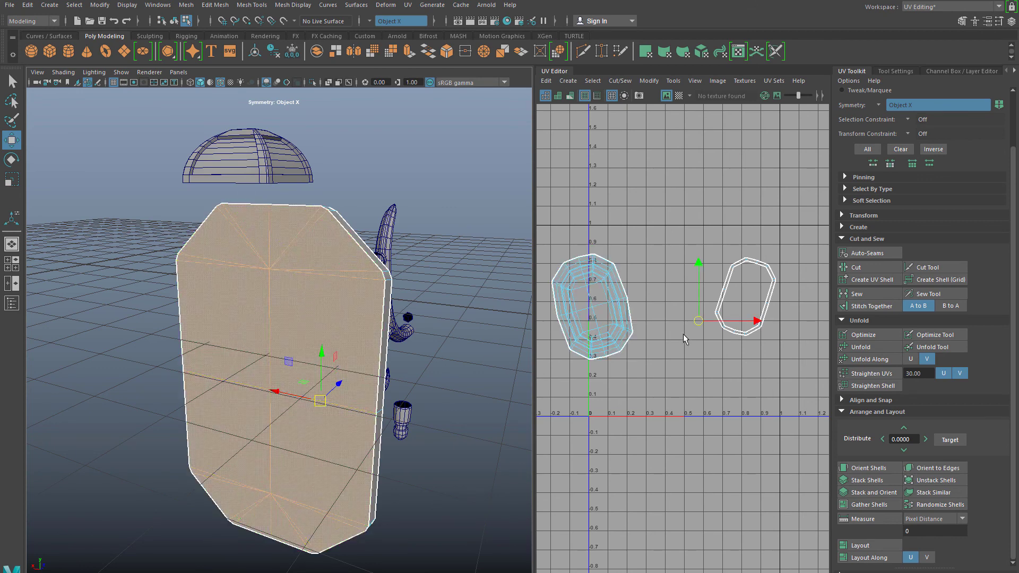
drag(699, 319, 663, 372)
Step: Select the flat back face, give it a planar UV projection as a flat octagonal shell, and set Unfold Along to U
alt+drag(267, 396, 207, 375)
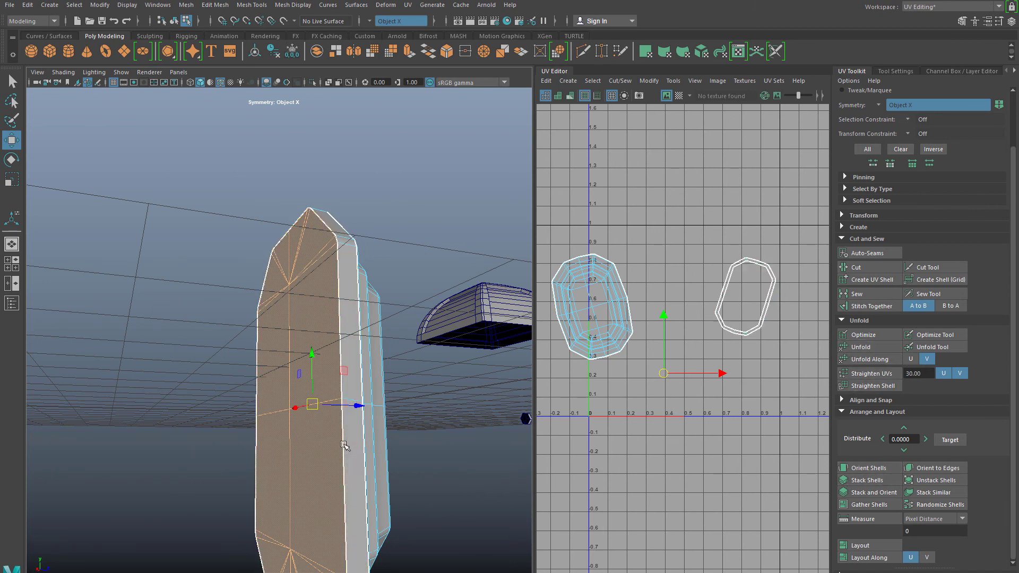
alt+drag(137, 400, 197, 430)
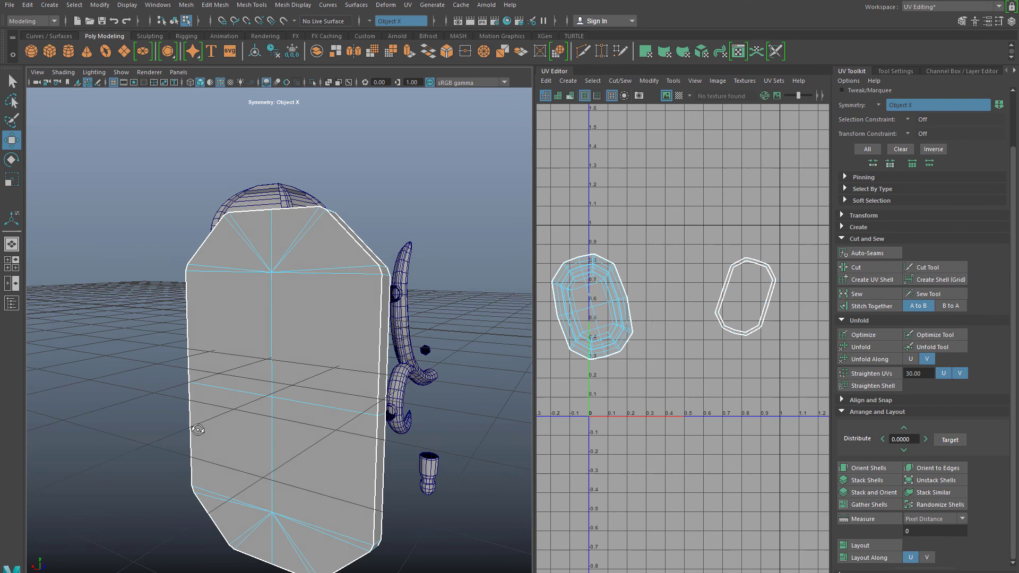
alt+drag(261, 370, 274, 369)
click(274, 369)
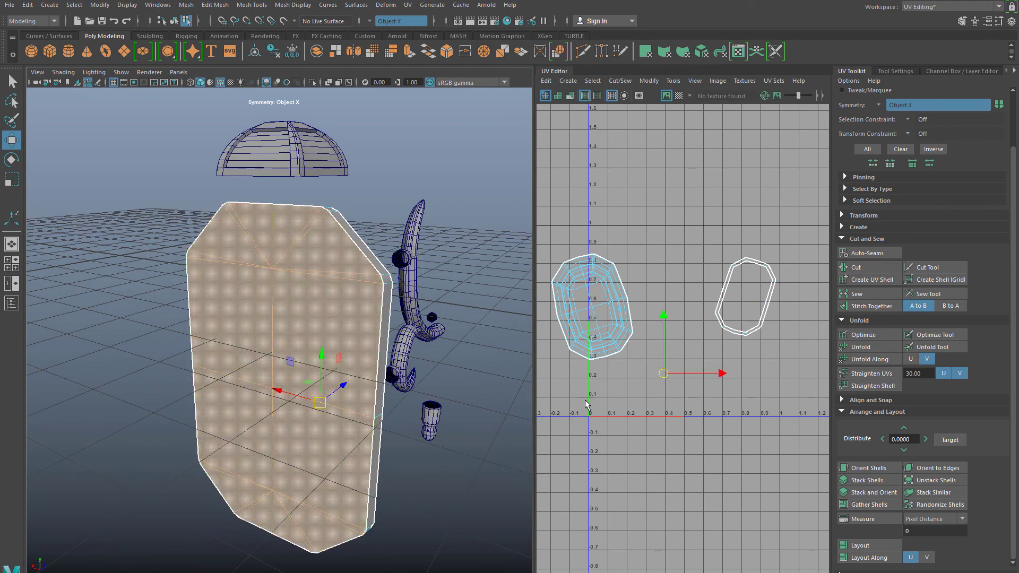
click(568, 81)
click(589, 167)
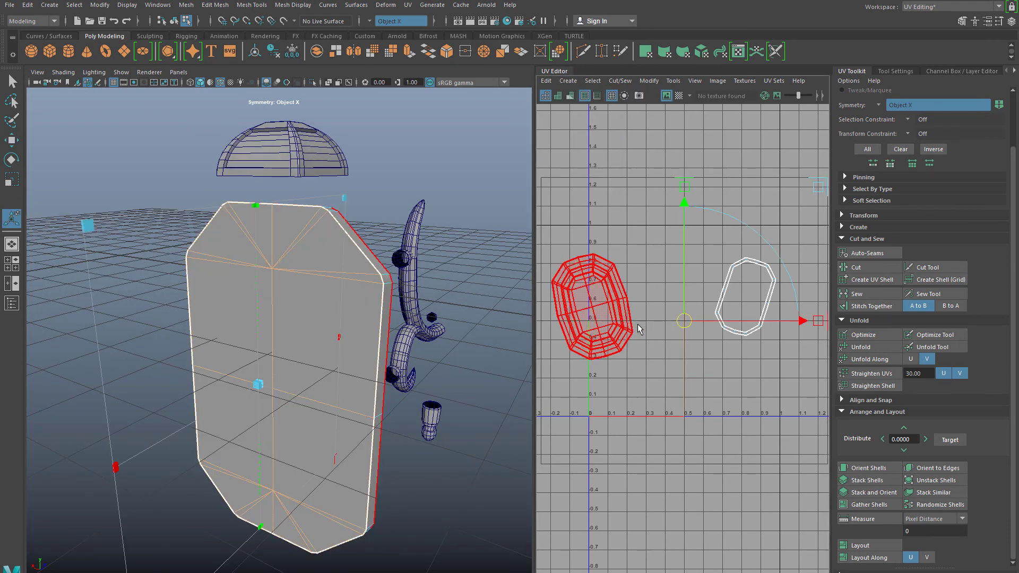
alt+right_drag(638, 324, 649, 265)
click(657, 441)
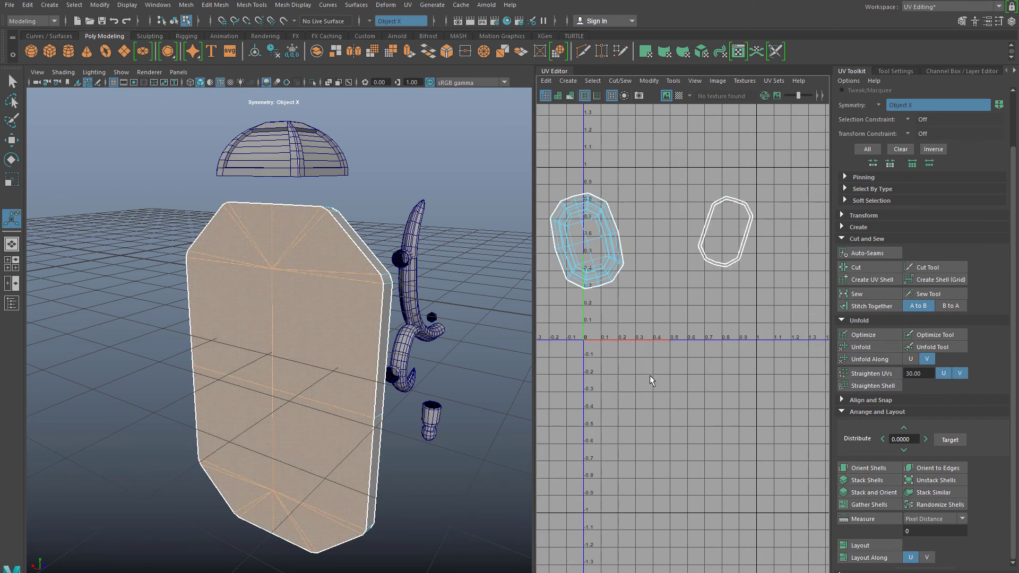
click(911, 360)
click(858, 359)
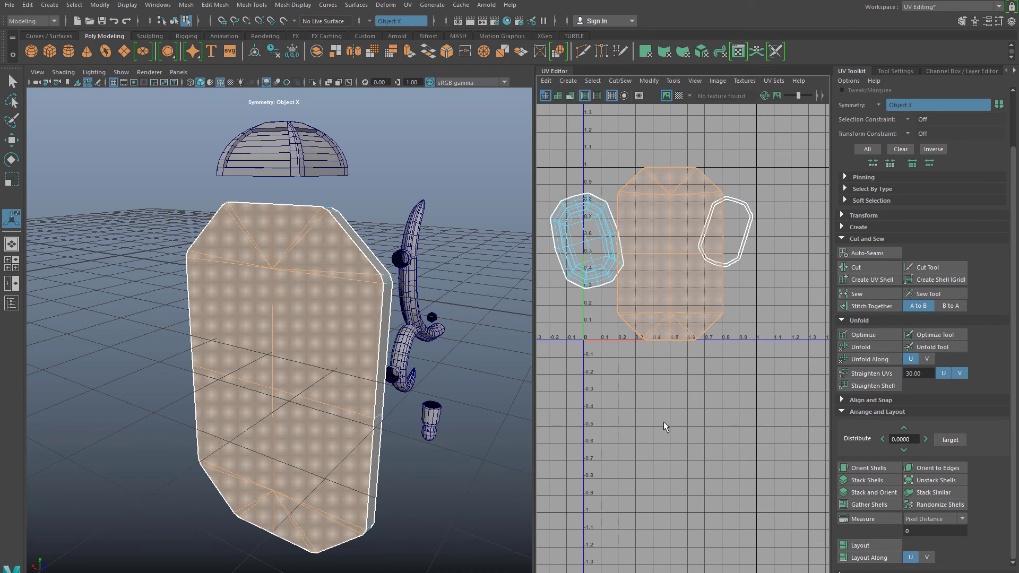
Step: Cut the outer rim's closed UV ring at the short edge crossing the middle of the plate's side
scroll(664, 419, up, 4)
key(space)
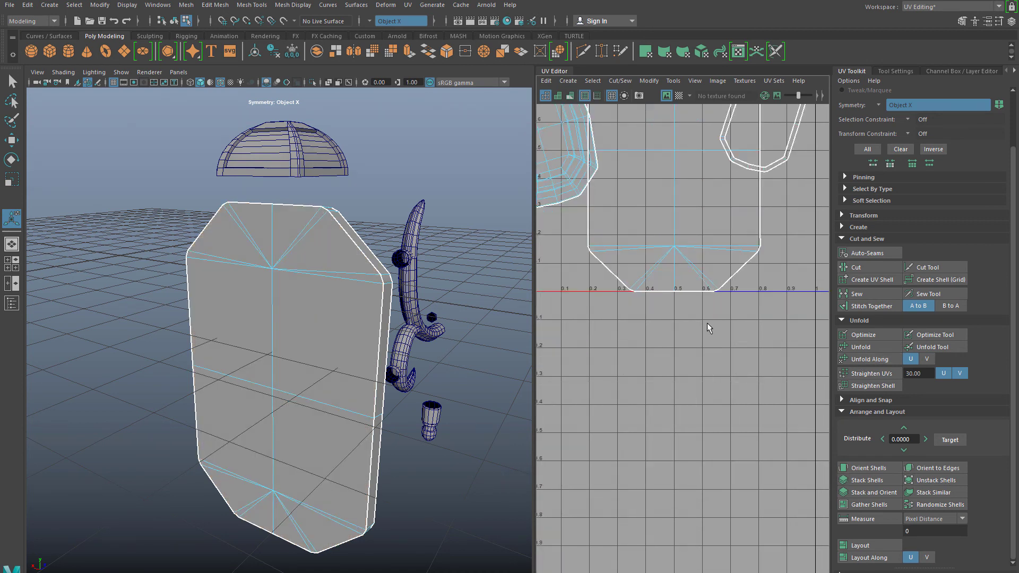
key(f)
click(675, 426)
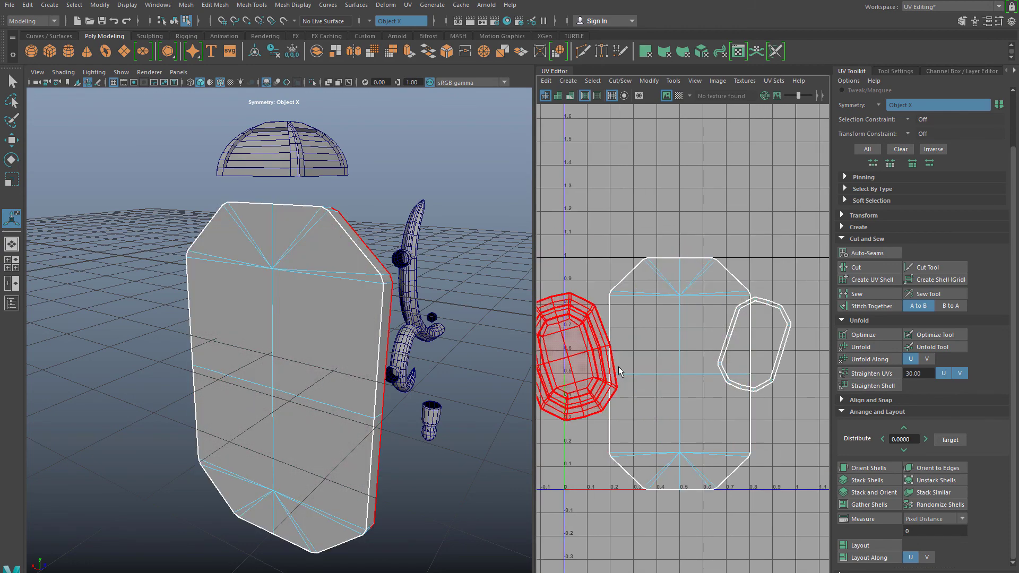
click(783, 347)
alt+drag(380, 381, 228, 371)
right_drag(237, 372, 239, 277)
click(210, 385)
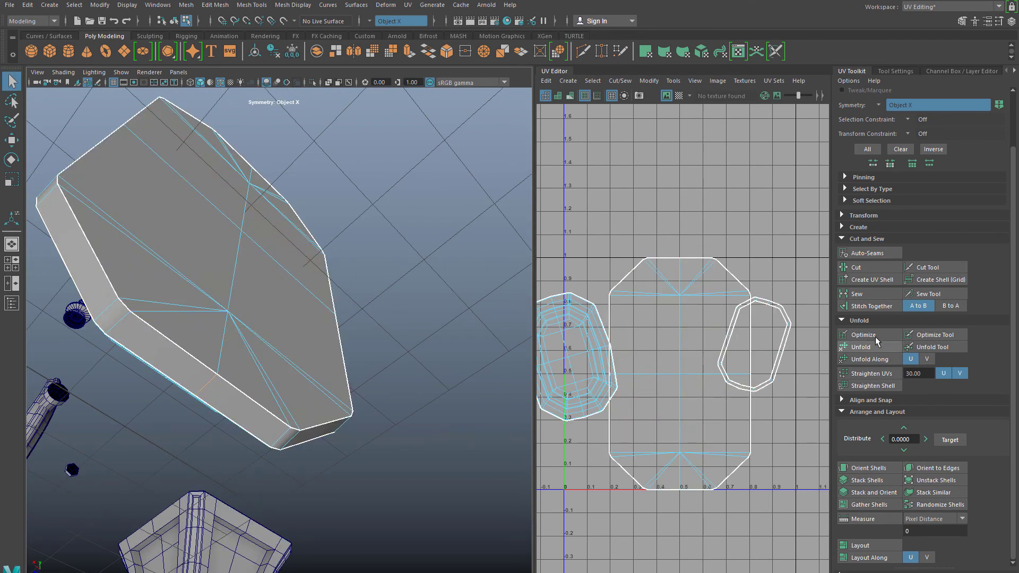
Step: Select the cut rim shell and unfold it into a long strip
key(f)
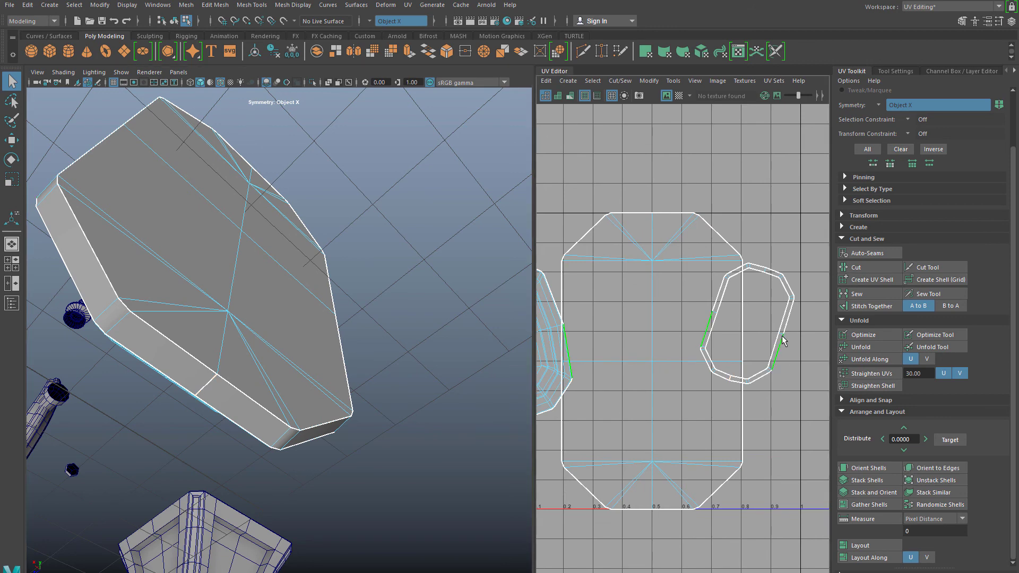
right_drag(787, 331, 758, 317)
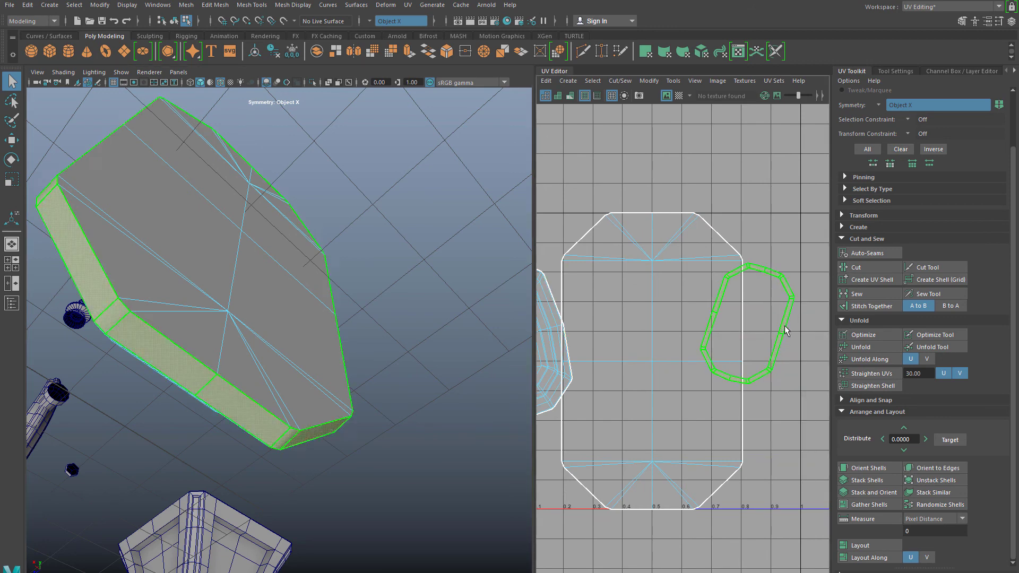
click(784, 333)
click(862, 348)
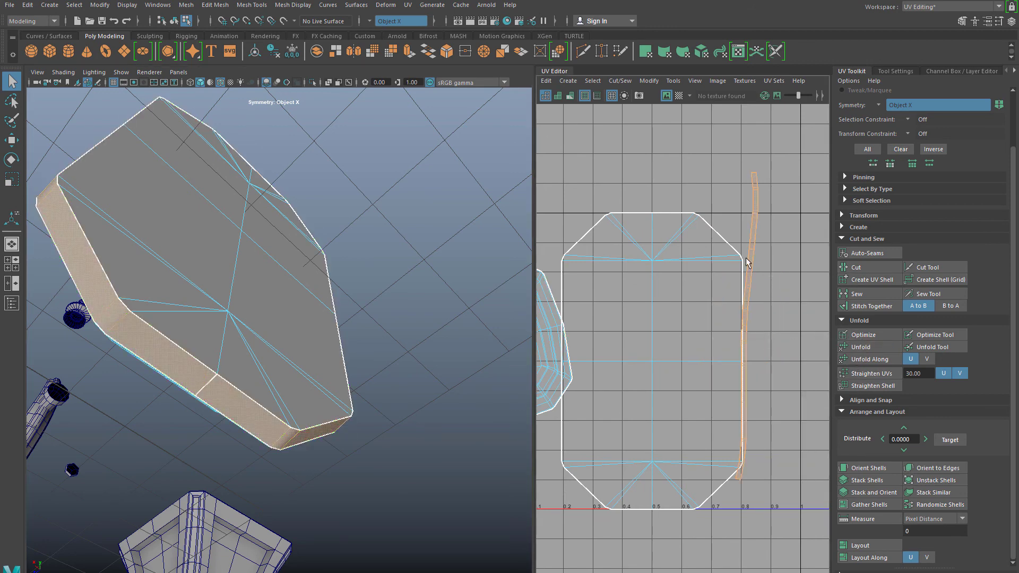
scroll(749, 485, down, 2)
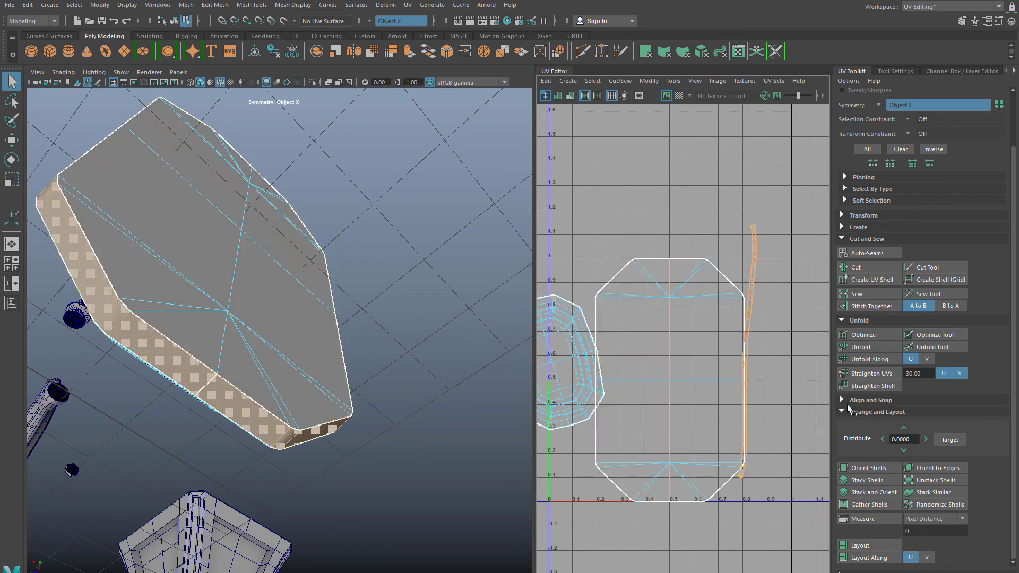
Step: Undo the rim shell's unfold, try Unfold Along in U, and unfold the shell into a long strip again
key(ctrl+z)
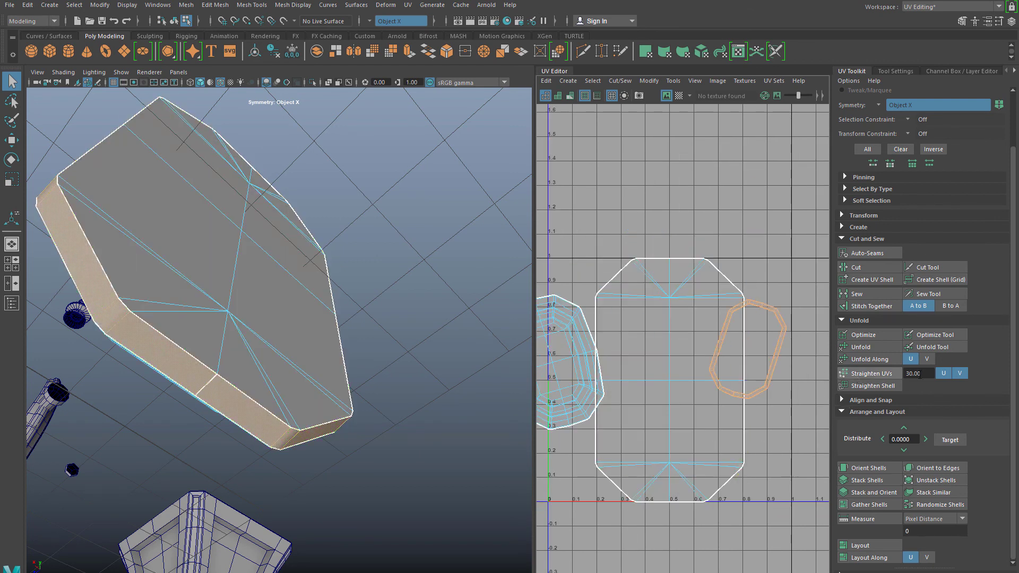
click(927, 359)
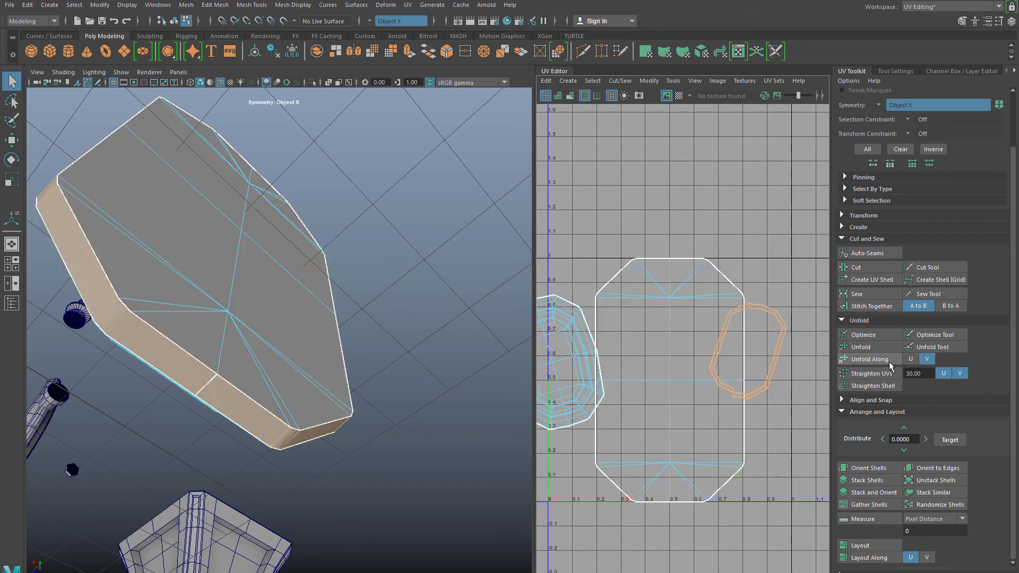
click(910, 359)
click(876, 363)
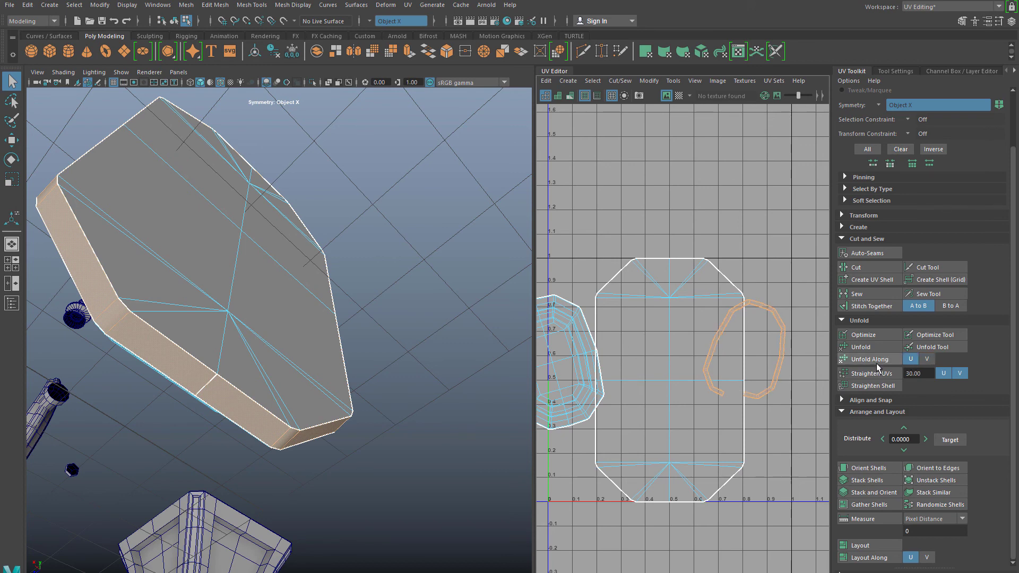
click(870, 346)
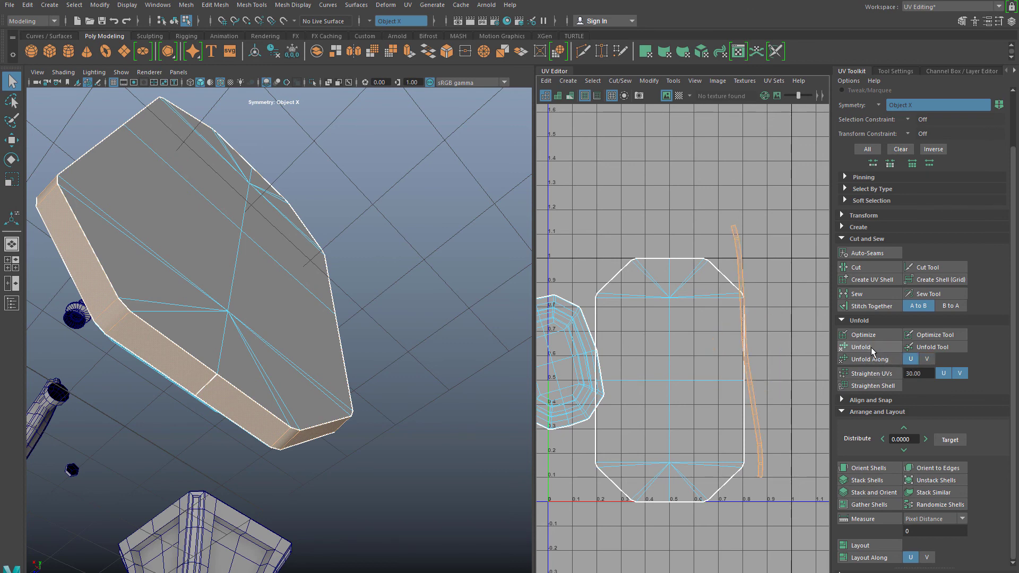
click(635, 148)
scroll(625, 299, down, 6)
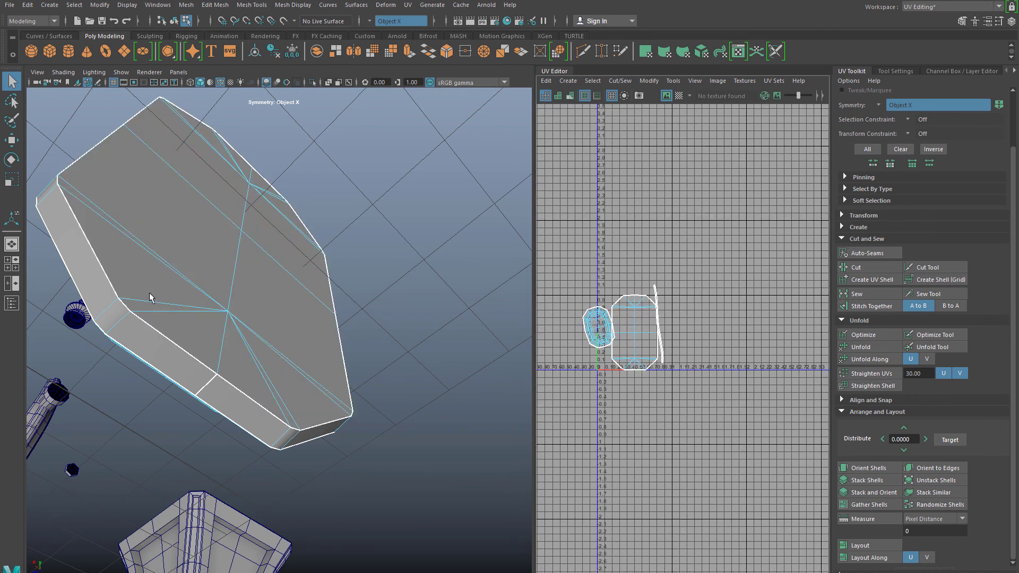
Step: Return to object mode and select and frame the turned finial above the other lantern parts
right_drag(183, 247, 320, 221)
scroll(295, 295, down, 10)
key(space)
click(256, 323)
click(345, 398)
click(234, 284)
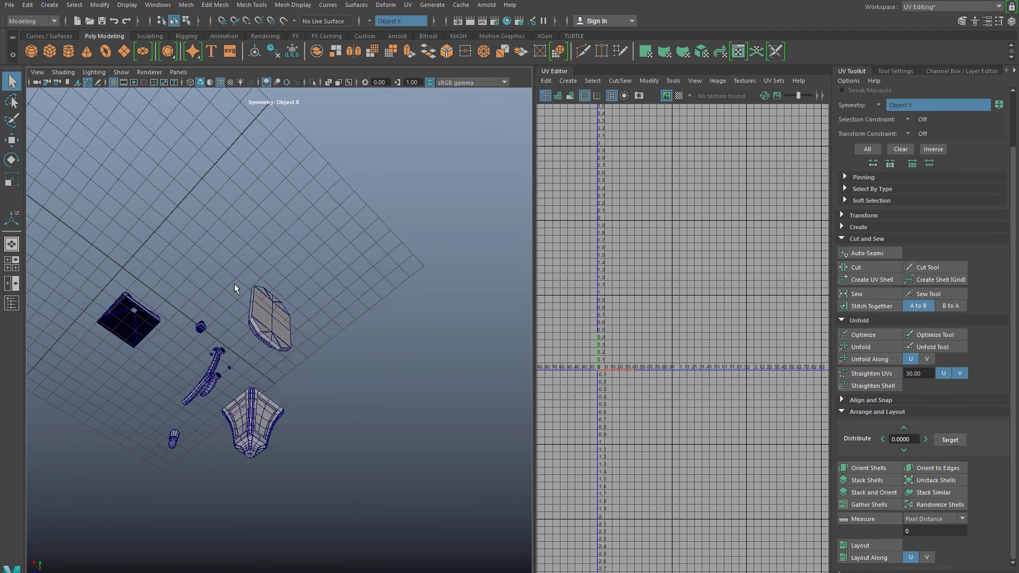
alt+drag(234, 283, 499, 425)
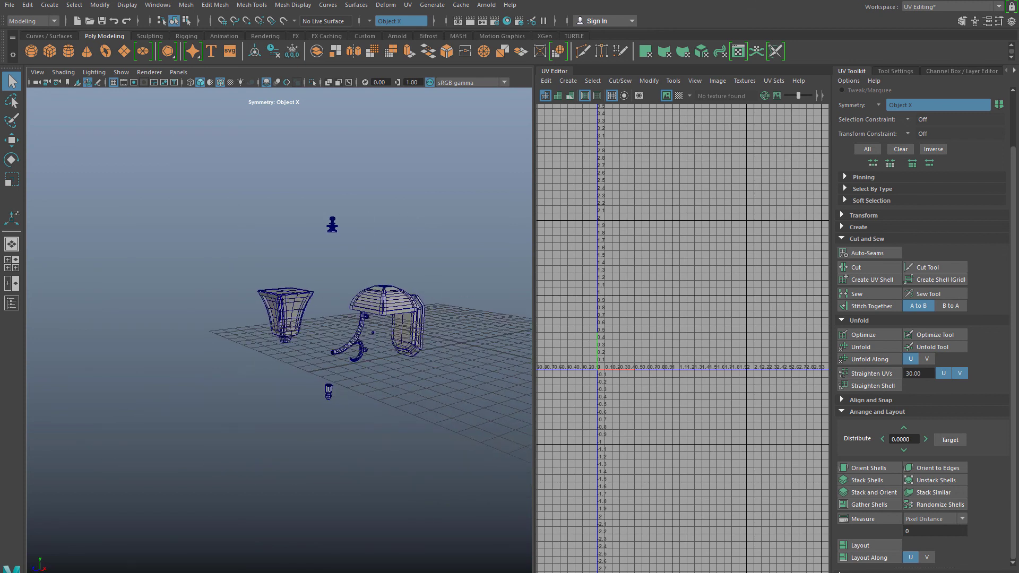
click(332, 226)
key(f)
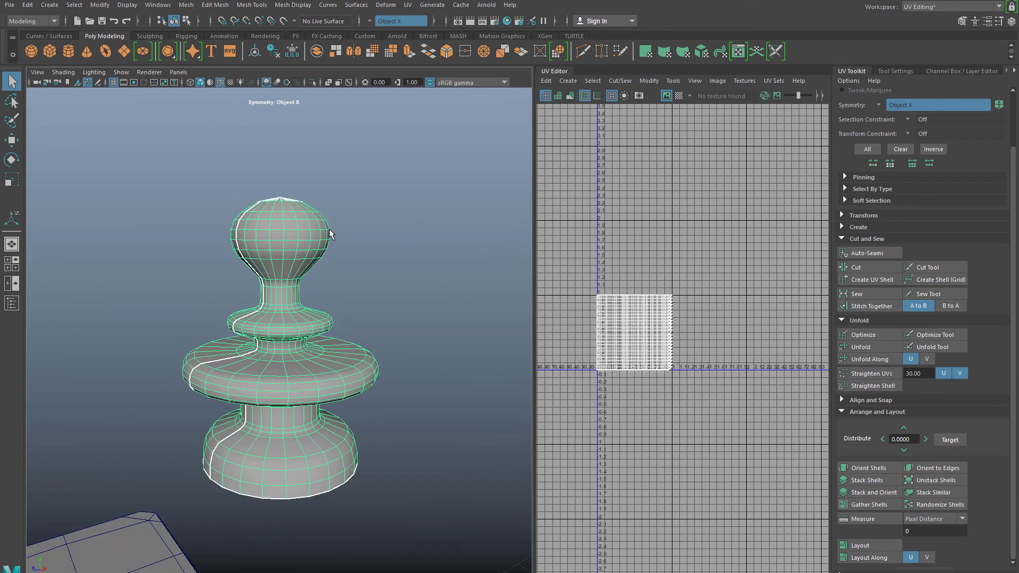
alt+drag(228, 351, 275, 326)
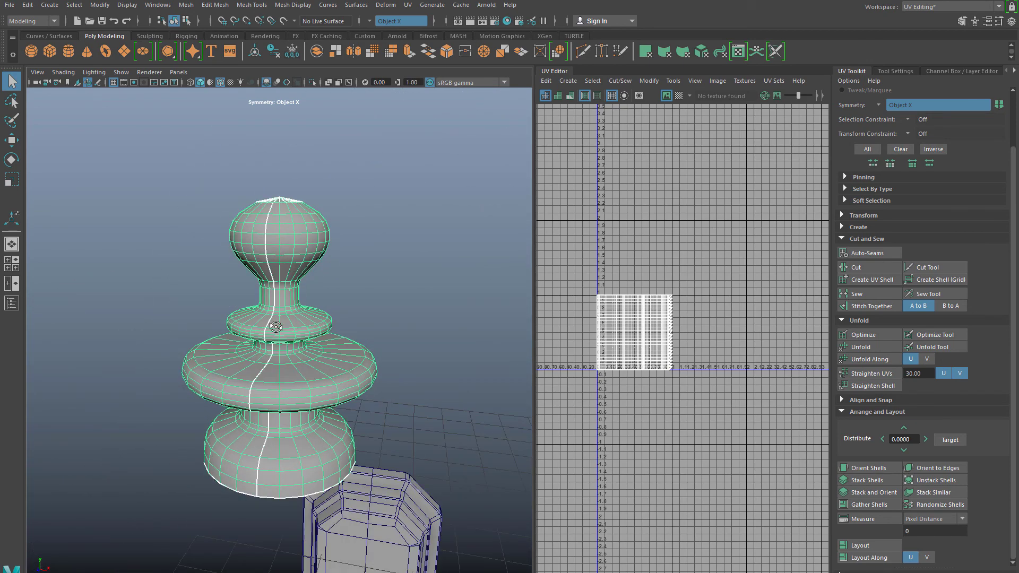
Step: Turn on the checker map and examine the pattern on the finial from the side and from above
click(679, 95)
alt+drag(435, 250, 478, 251)
scroll(635, 321, up, 6)
alt+middle_drag(639, 330, 698, 306)
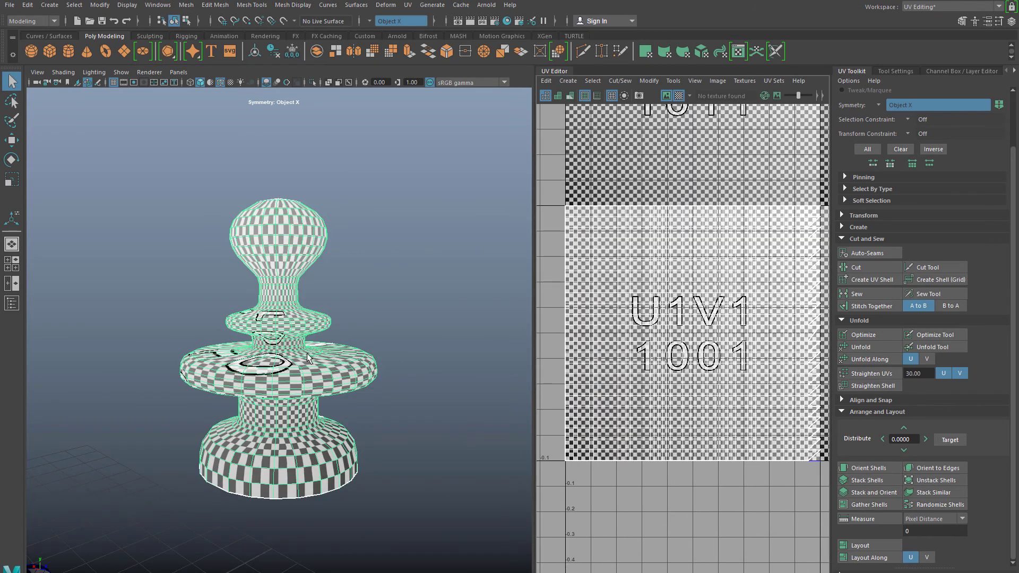
alt+drag(308, 358, 268, 246)
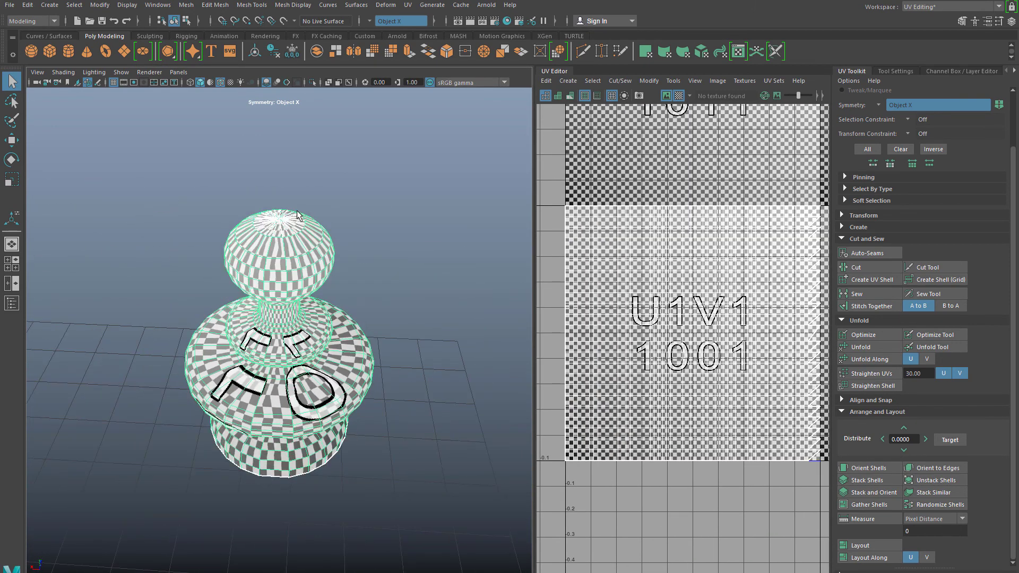
right_drag(297, 215, 242, 212)
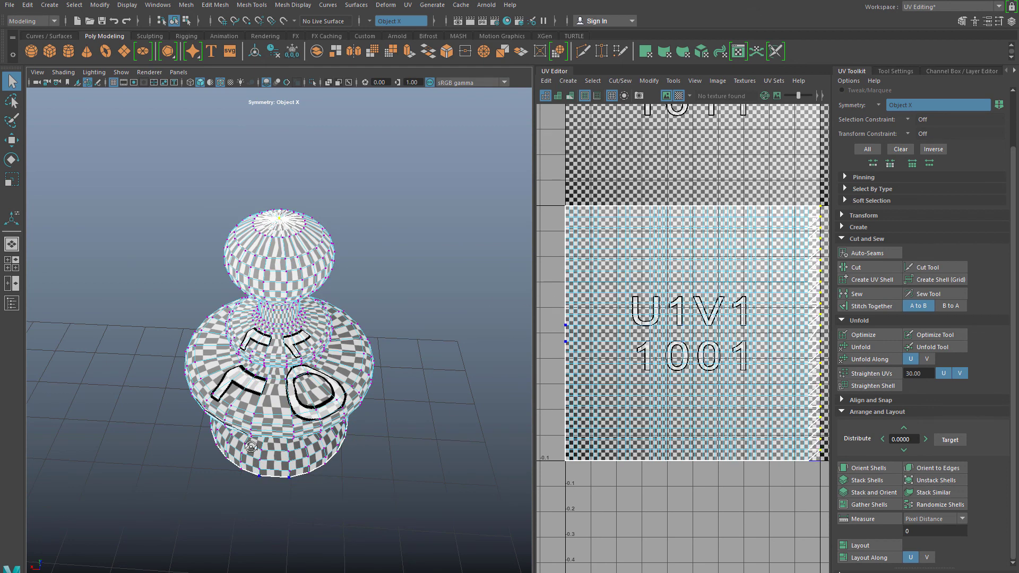
alt+drag(250, 448, 254, 481)
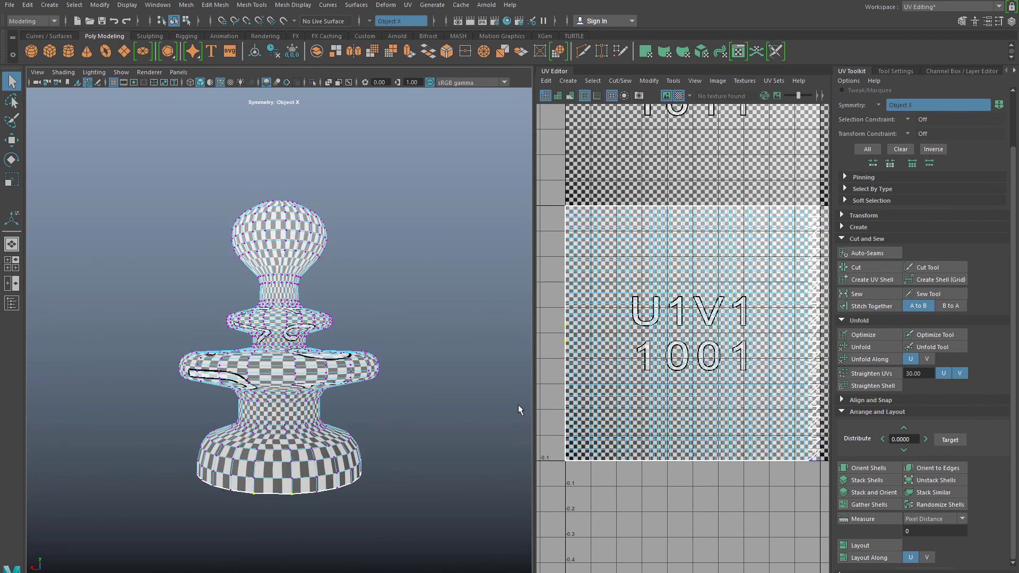
right_drag(261, 274, 287, 259)
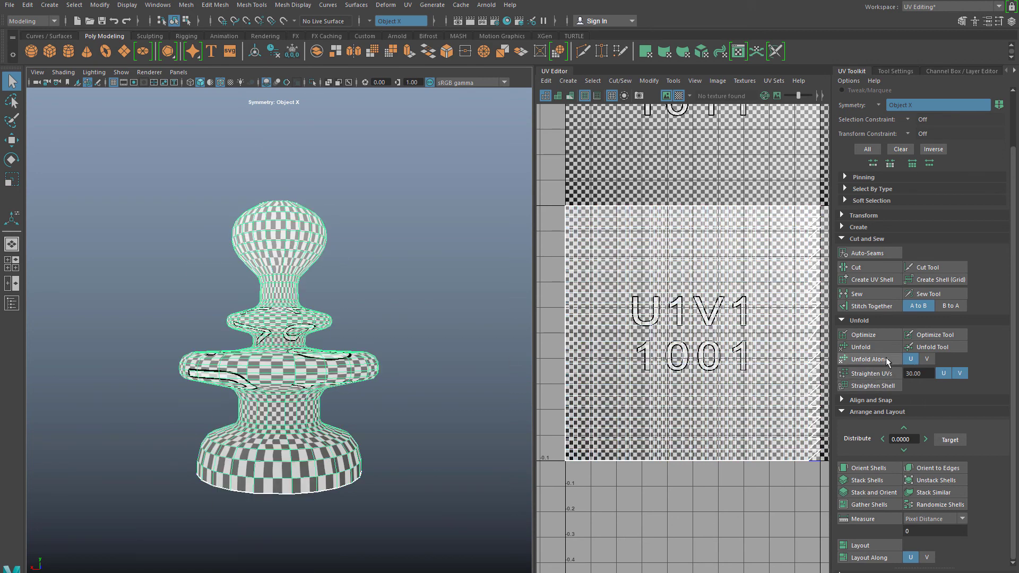
right_drag(235, 326, 268, 313)
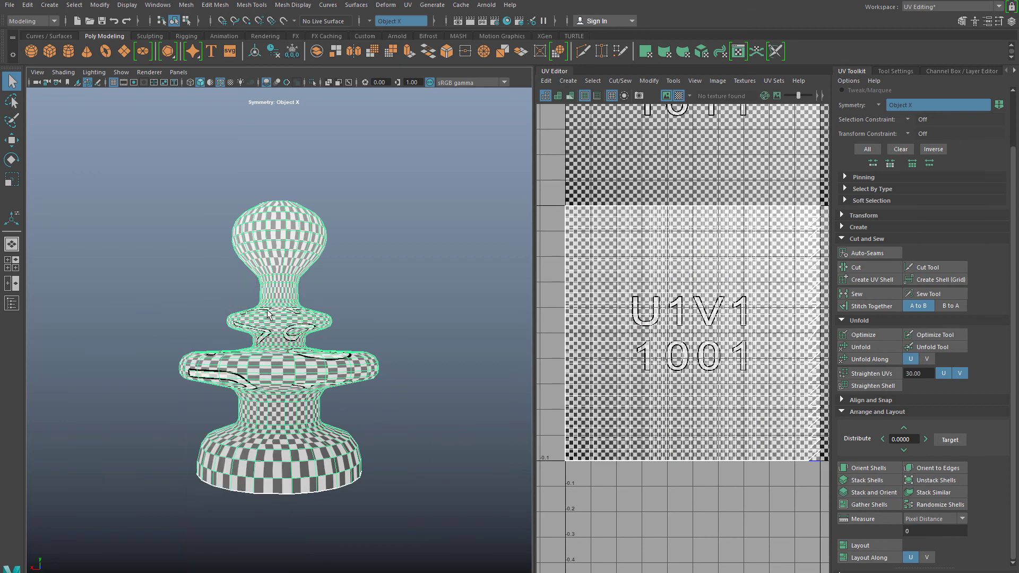
Step: Select the finial's whole UV shell, try unfolding it along U, and undo that unfold
right_drag(330, 399, 382, 308)
right_drag(680, 267, 649, 262)
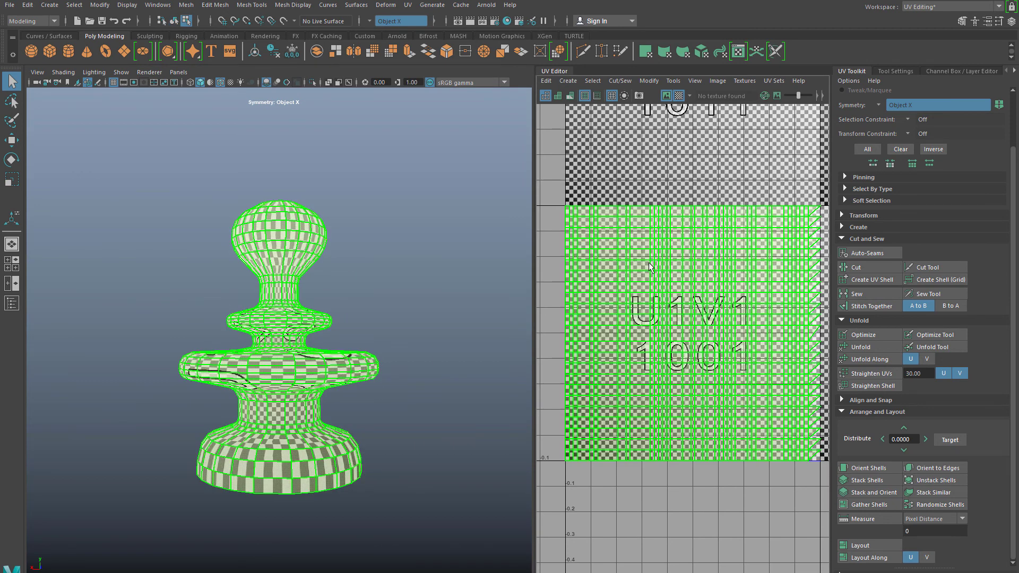
click(874, 361)
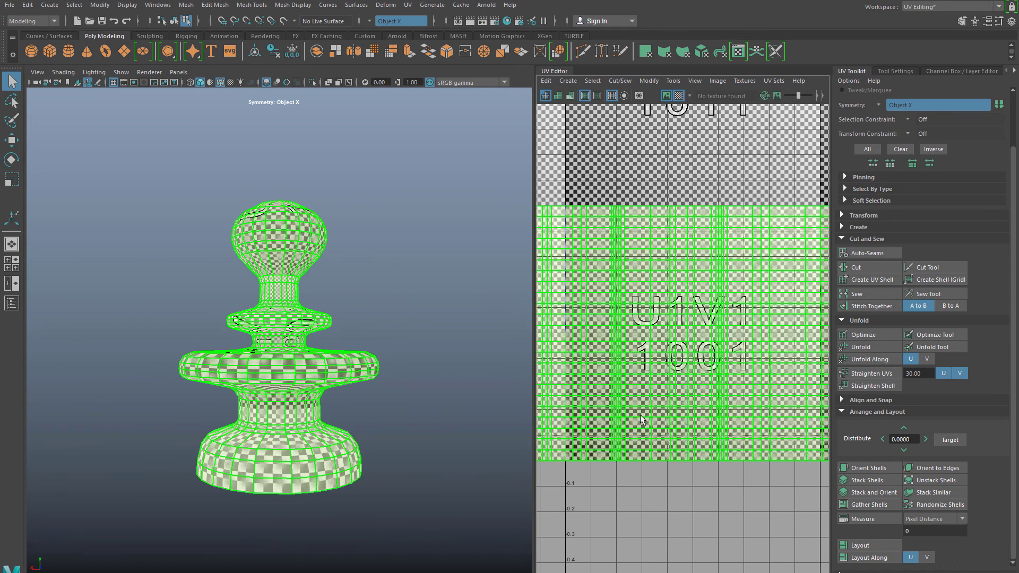
scroll(587, 417, down, 3)
scroll(639, 416, down, 3)
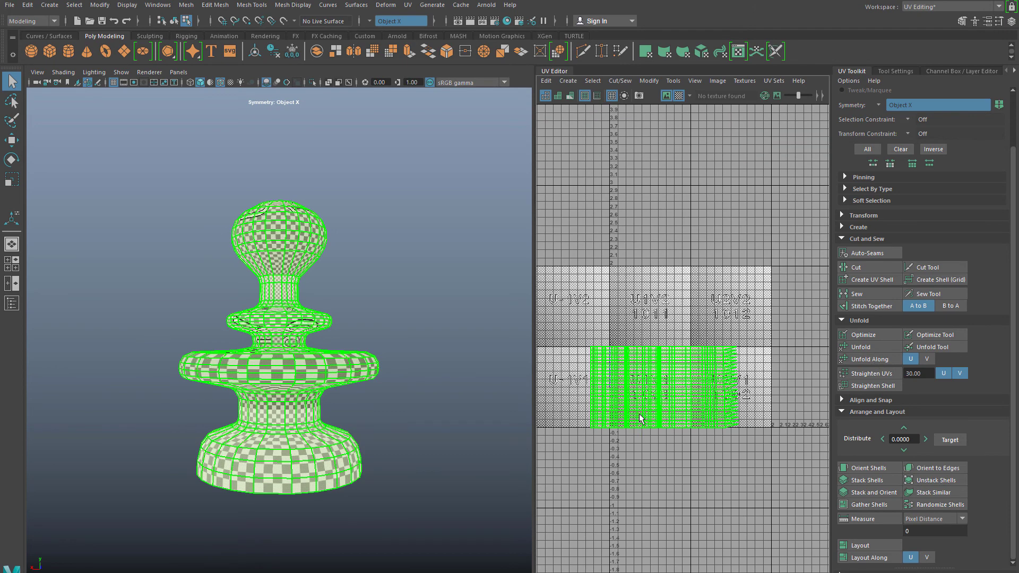
scroll(639, 417, up, 3)
key(ctrl+z)
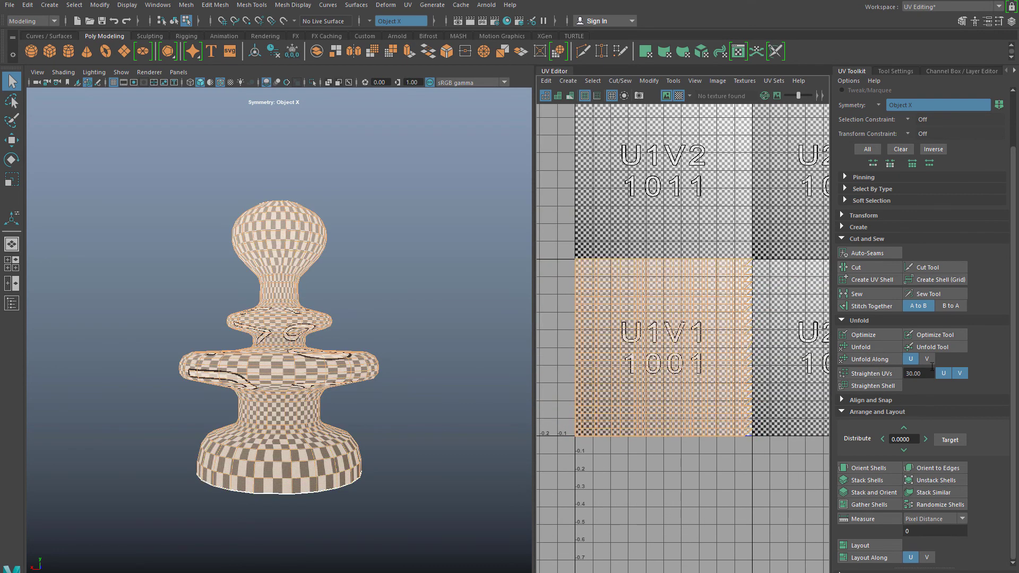
Step: Unfold the finial's UV shell along V and return the finial to object mode
click(926, 359)
click(874, 357)
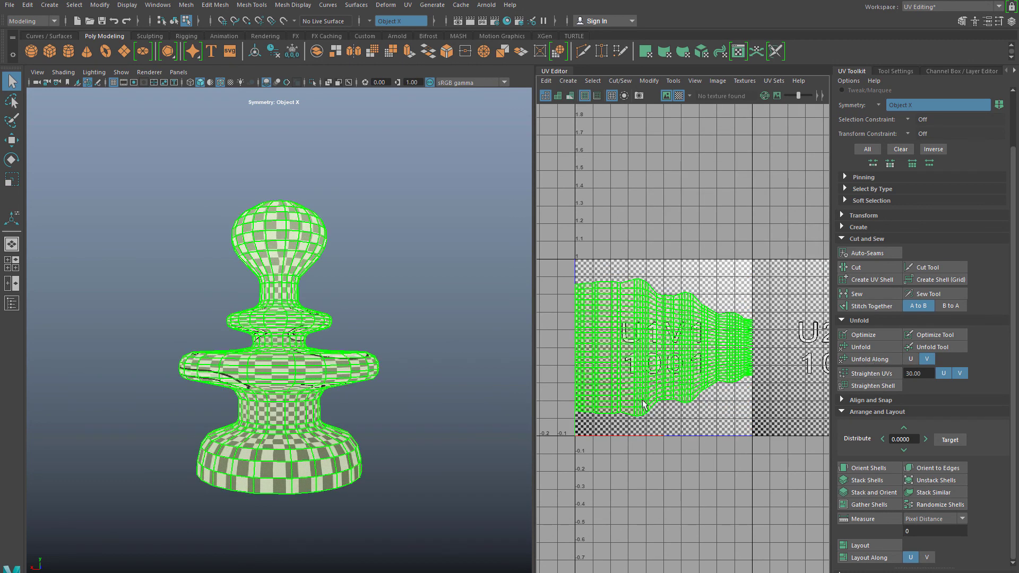
scroll(632, 402, up, 2)
click(372, 405)
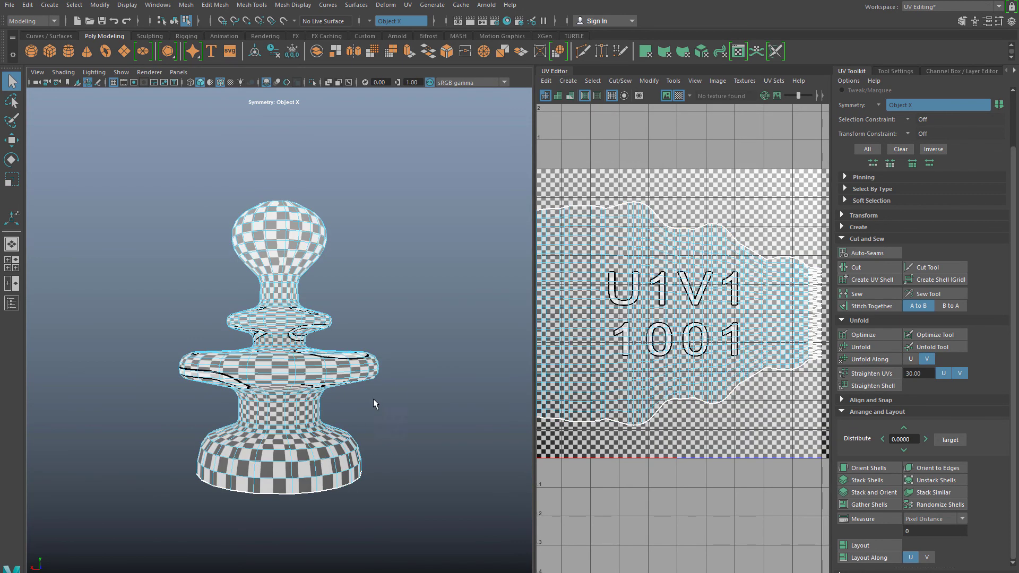
alt+drag(373, 403, 372, 443)
right_drag(282, 307, 333, 293)
alt+drag(296, 376, 425, 303)
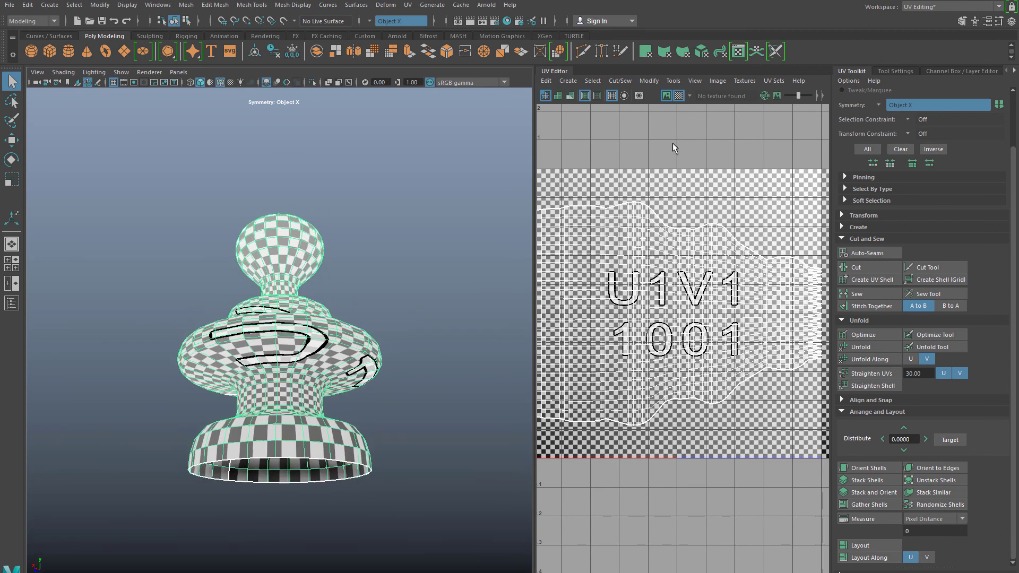
Step: Replace the checker map with the shaded UV distortion display and examine the finial's base, discs and ball
click(680, 95)
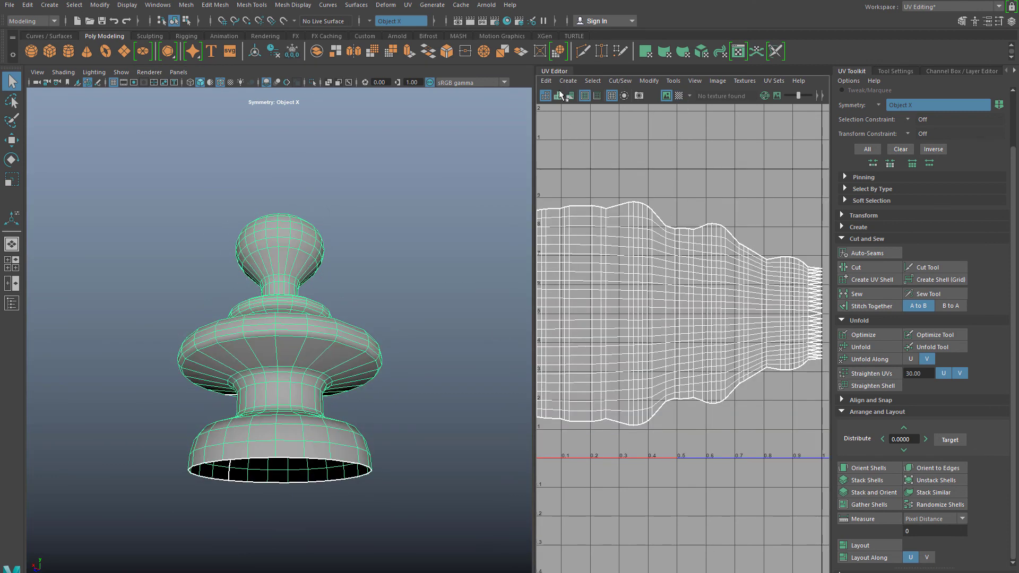
click(558, 95)
click(570, 96)
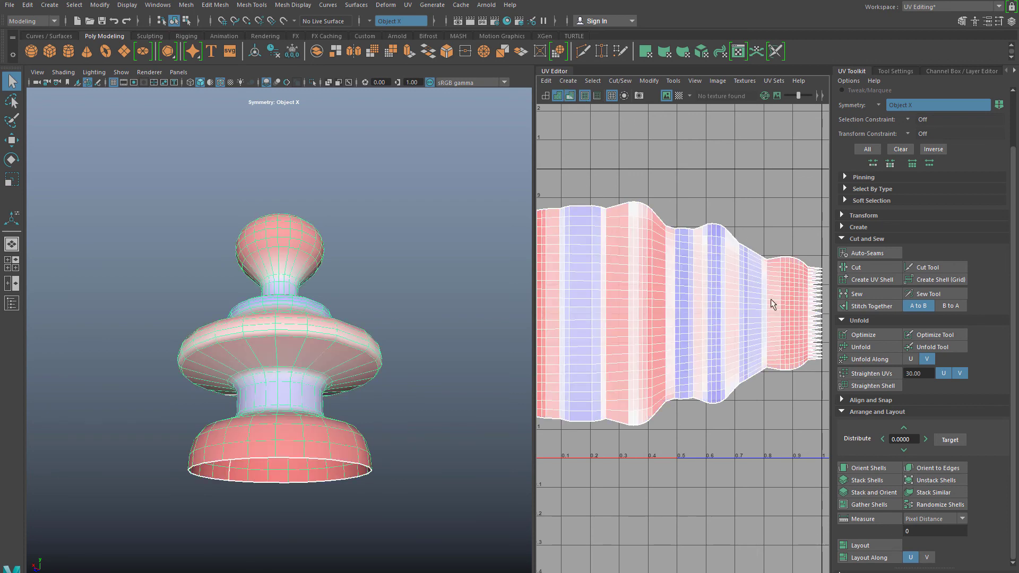
alt+middle_drag(774, 308, 754, 275)
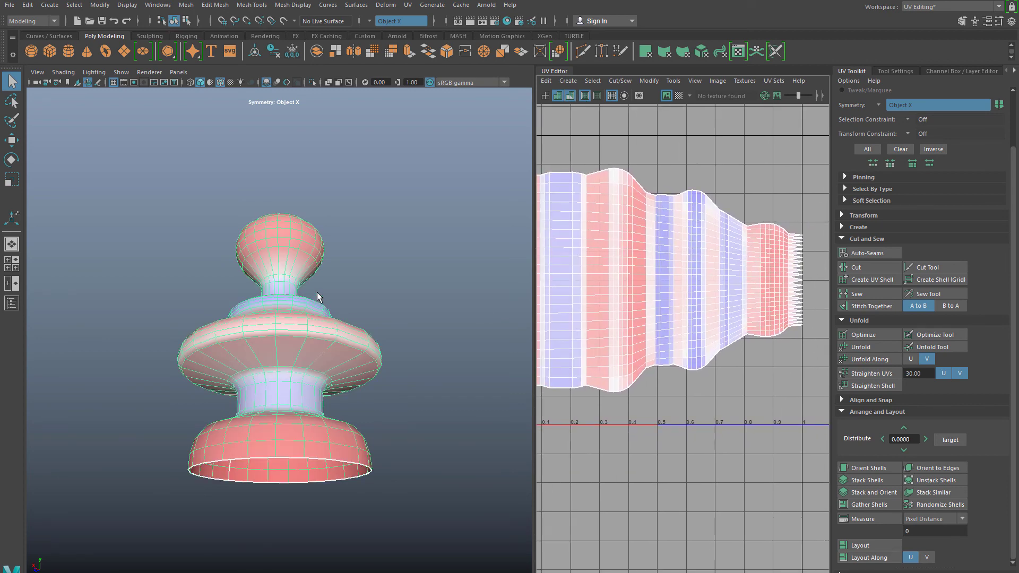
alt+drag(317, 293, 321, 388)
scroll(317, 380, up, 3)
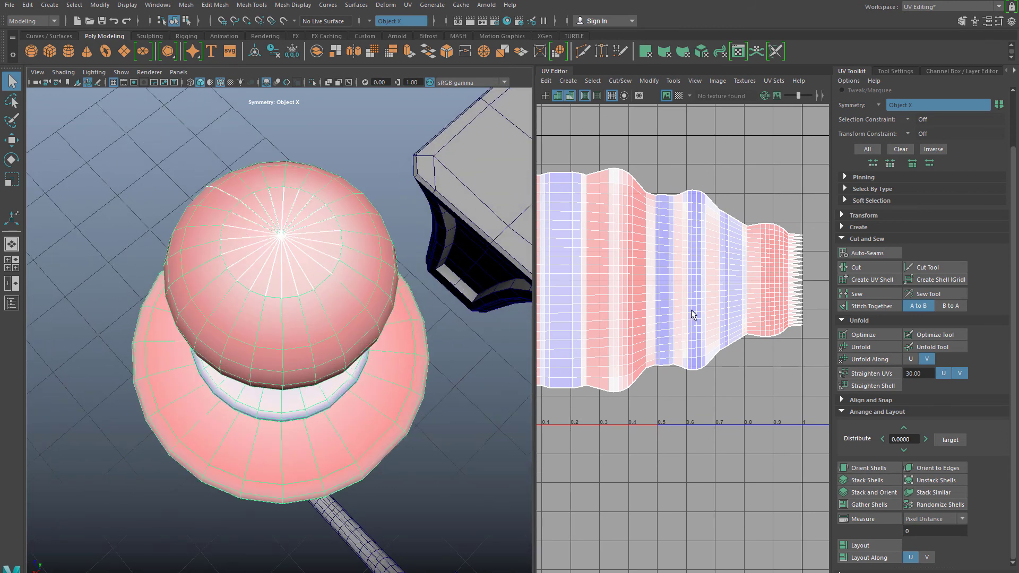
alt+middle_drag(690, 310, 725, 364)
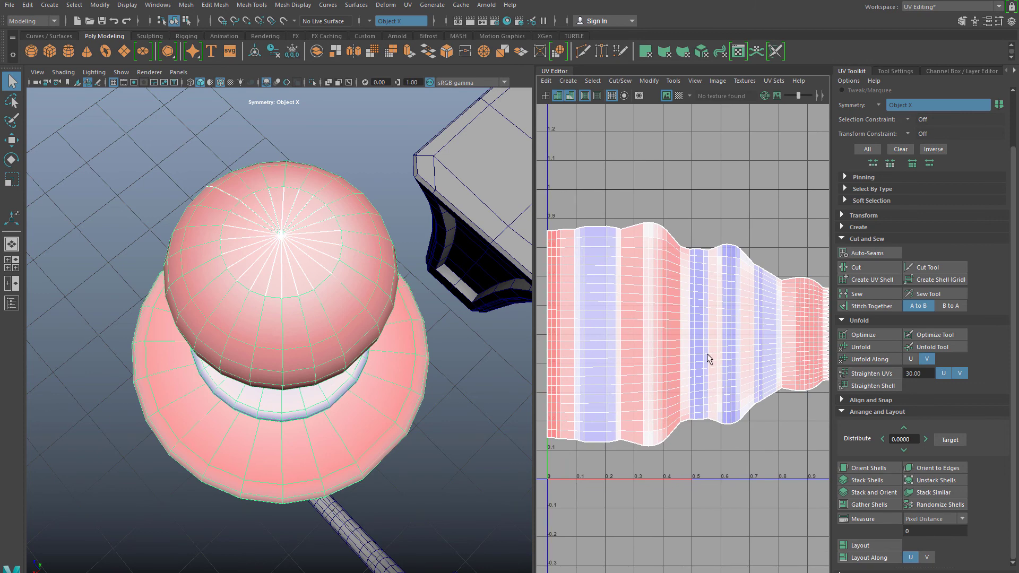
Step: Select the finial's UV shell, unfold it along U, and apply a full Unfold to reduce its distortion
right_drag(704, 342, 656, 328)
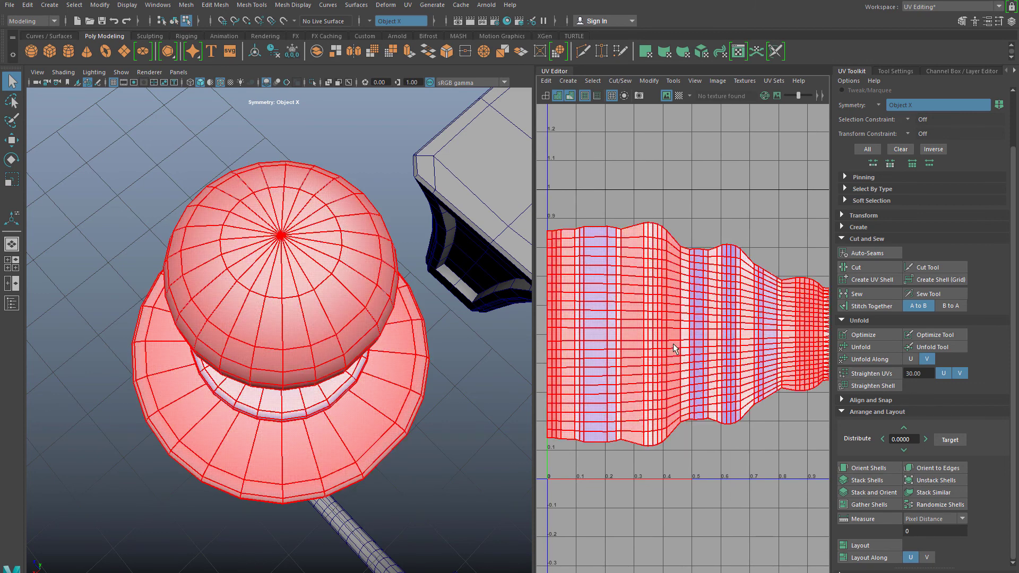
click(911, 359)
click(865, 359)
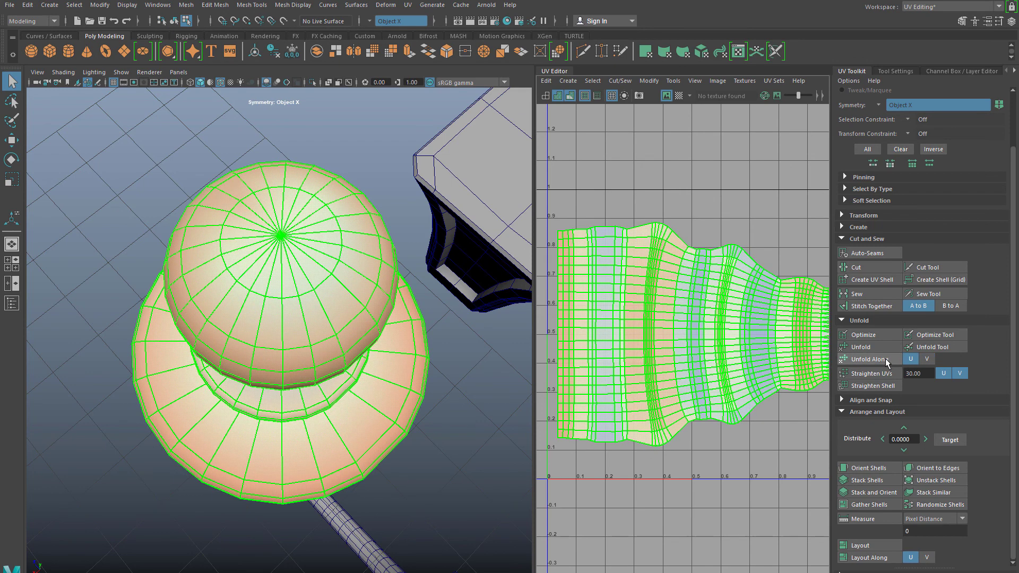
scroll(647, 371, down, 2)
alt+middle_drag(700, 408, 693, 389)
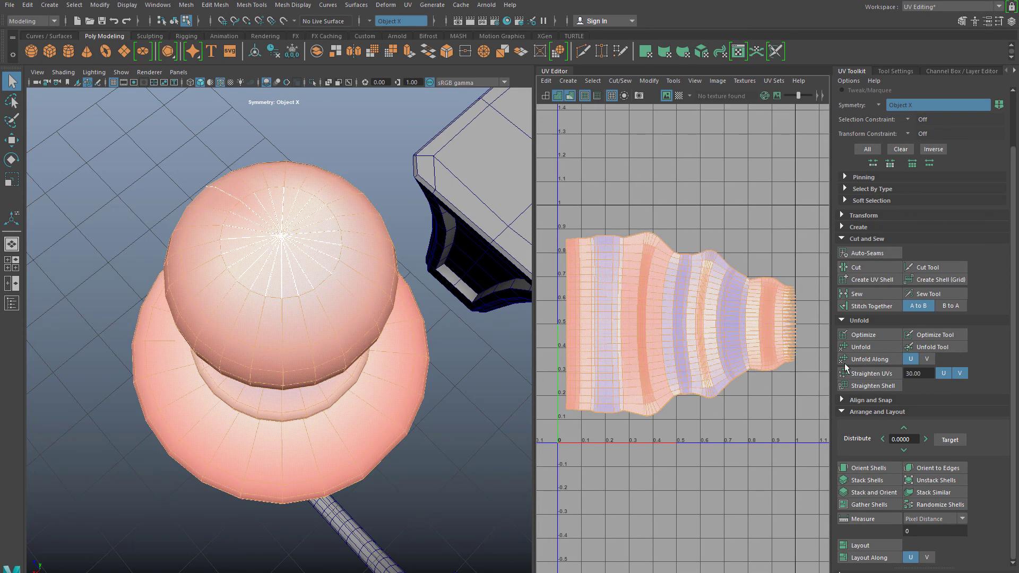
click(862, 348)
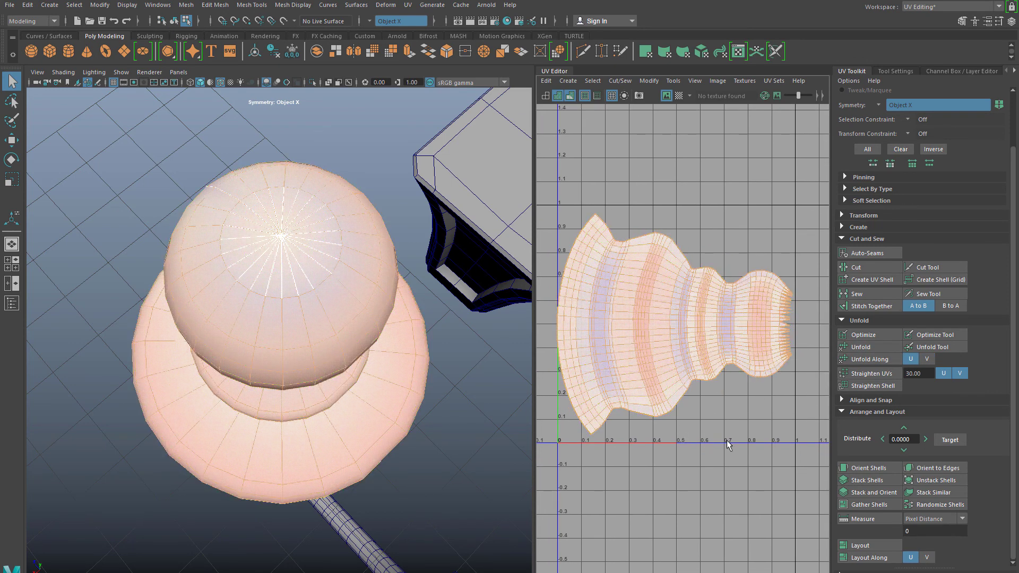
click(646, 442)
Step: Turn on the checker map and examine the finial's ball, neck and discs for stretching
alt+drag(291, 357, 389, 244)
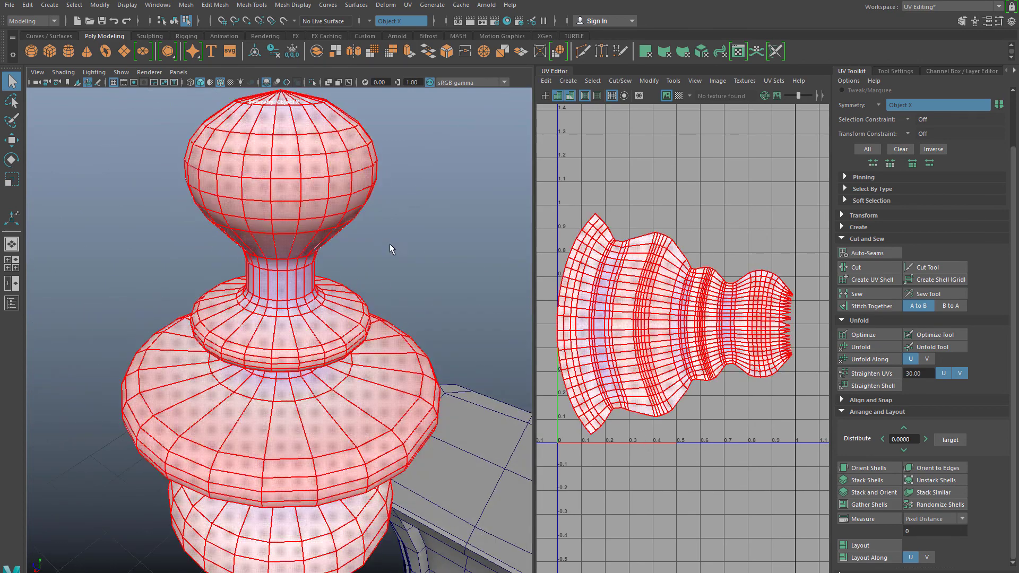
click(679, 96)
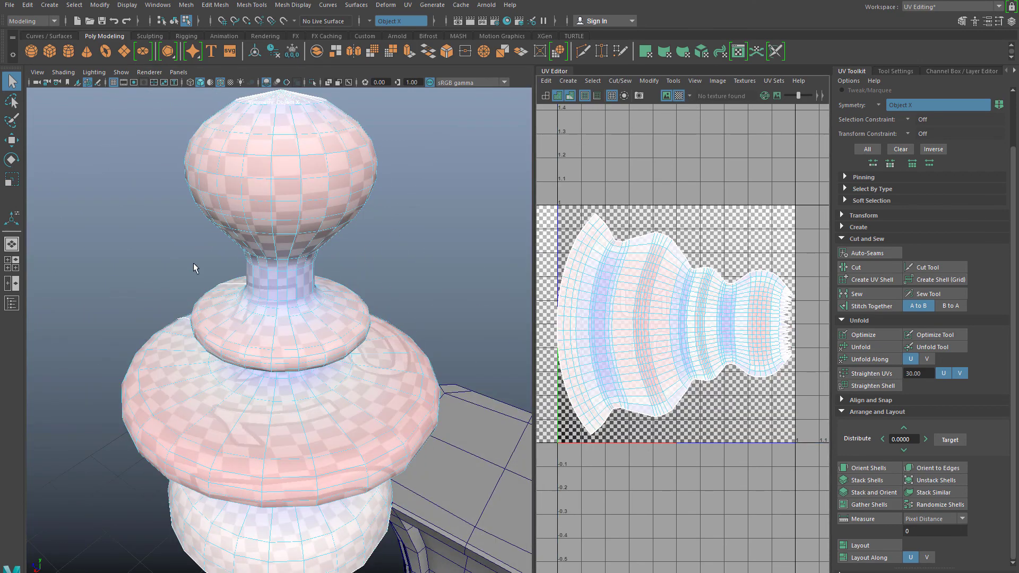
alt+drag(183, 352, 185, 321)
scroll(216, 339, up, 3)
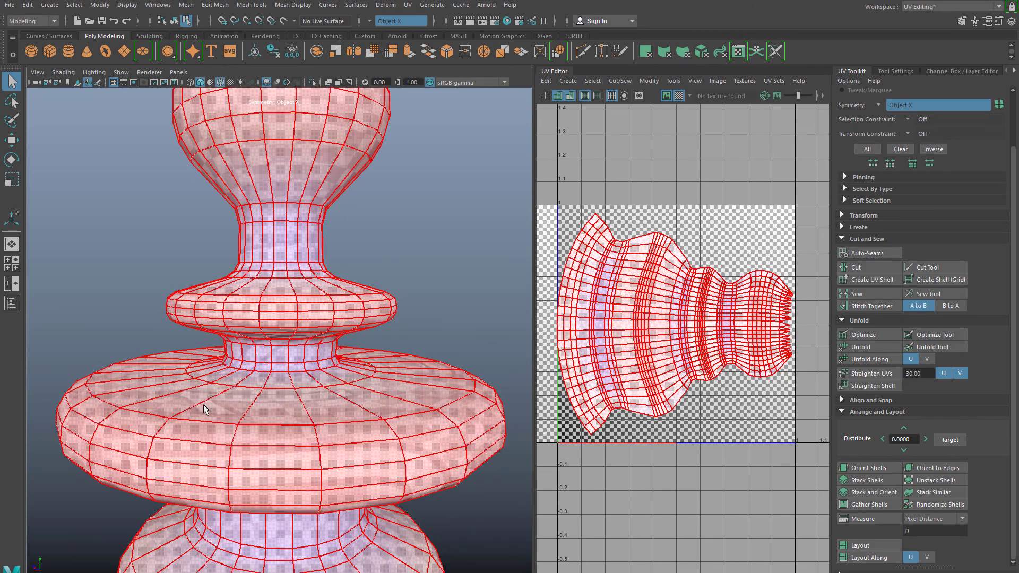
scroll(205, 409, down, 3)
scroll(272, 284, up, 3)
alt+drag(272, 285, 282, 318)
click(289, 307)
scroll(288, 307, up, 4)
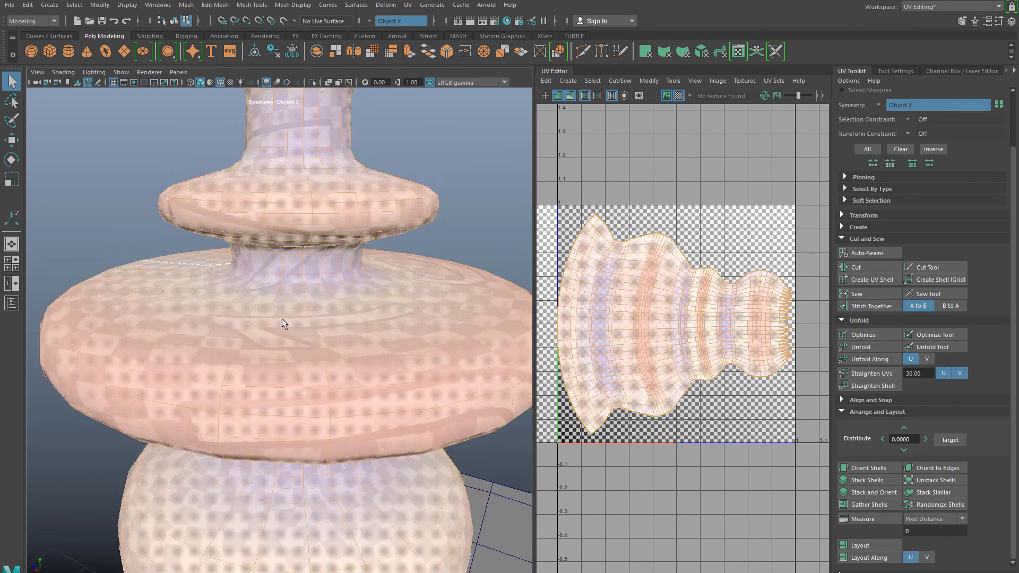
Step: Examine the finial's large disc, small disc and ball from several angles for UV distortion
right_drag(283, 320, 232, 275)
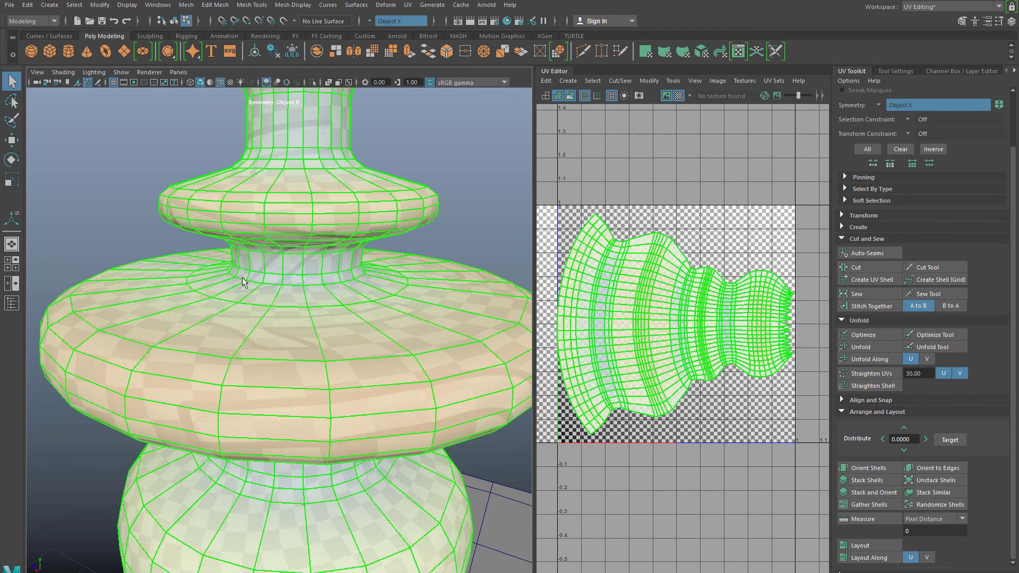
alt+drag(242, 281, 234, 235)
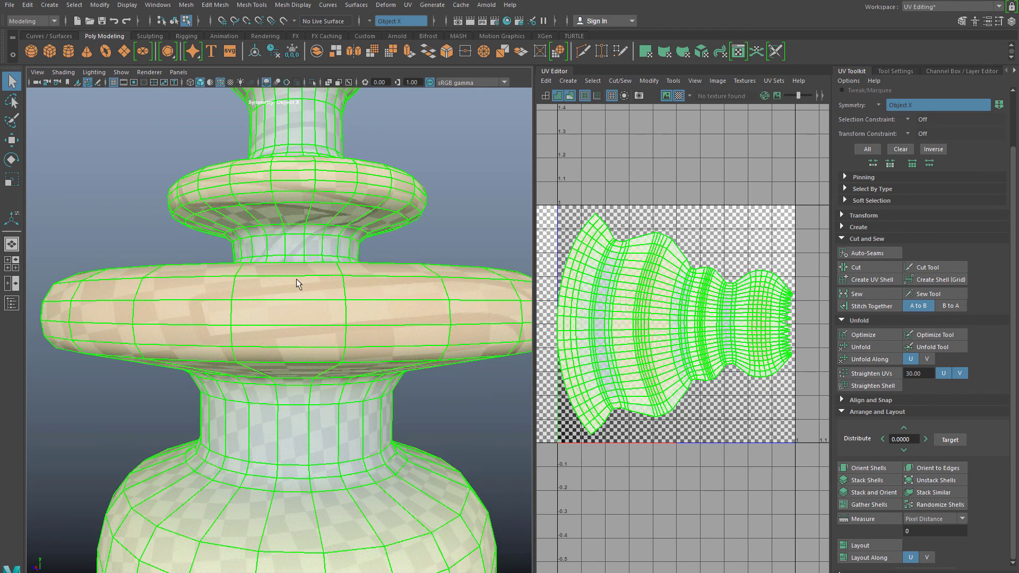
alt+drag(296, 279, 355, 244)
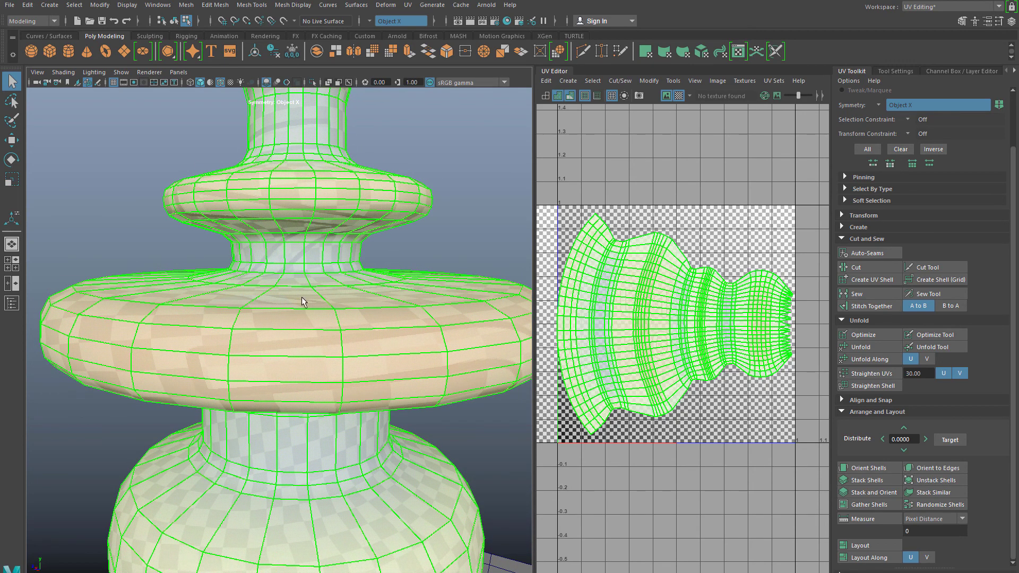
alt+drag(301, 298, 251, 222)
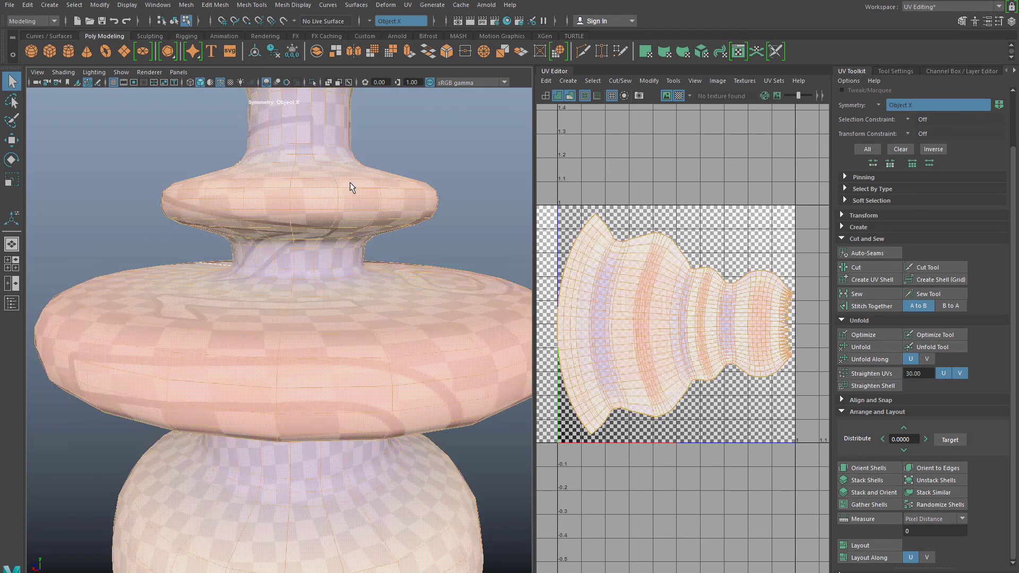
alt+drag(352, 186, 310, 220)
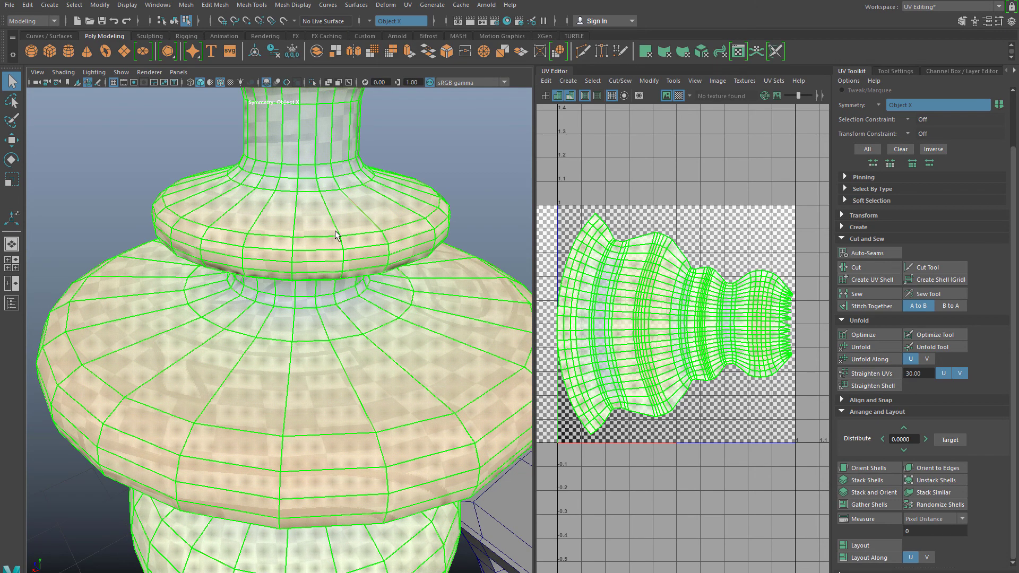
alt+drag(338, 169, 344, 143)
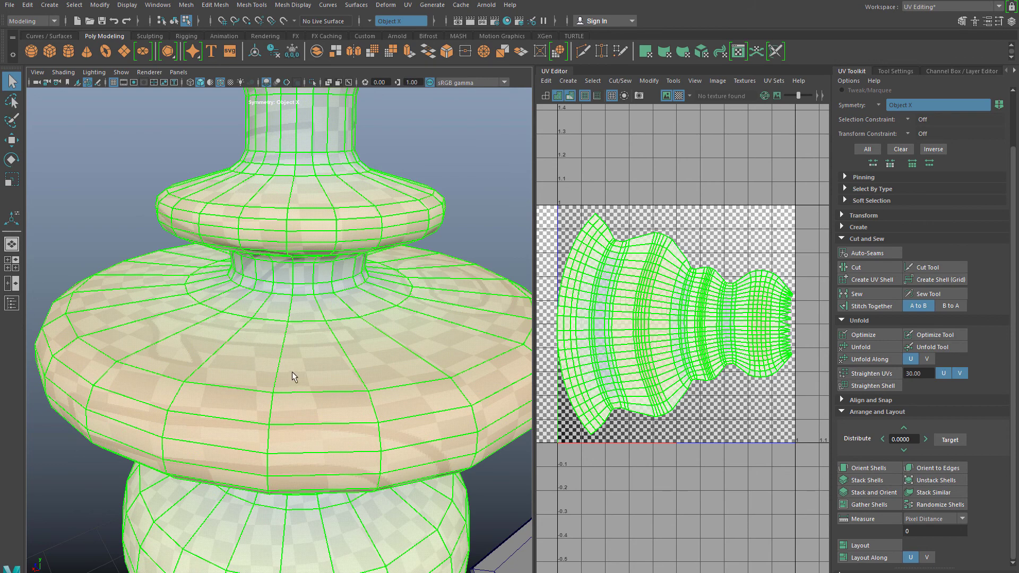
alt+right_drag(291, 372, 321, 313)
alt+drag(321, 313, 332, 388)
alt+right_drag(331, 387, 329, 297)
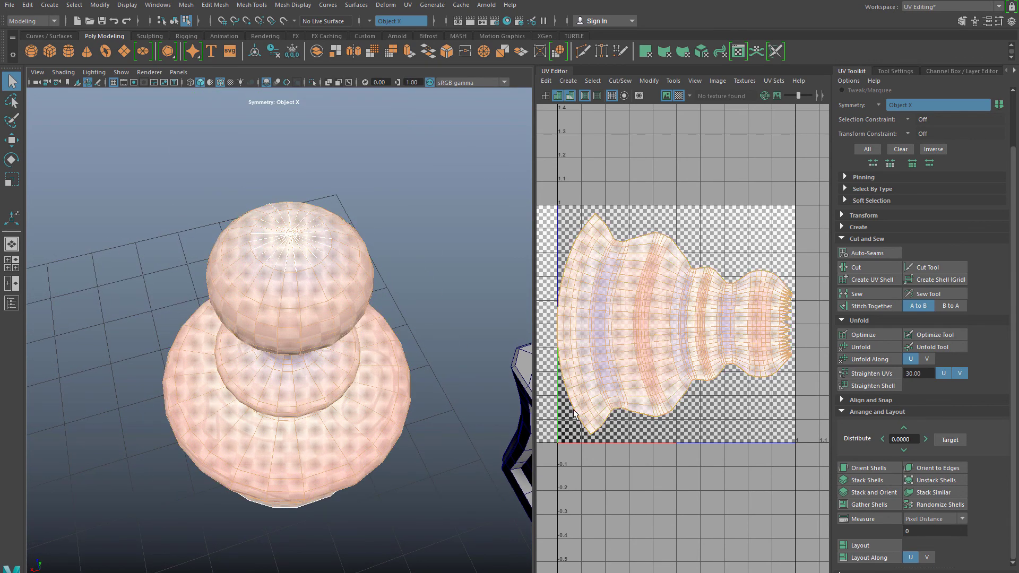
Step: Select the spoke-like edges at the ball end of the finial's UV shell and sew them together at the pole
alt+middle_drag(722, 340, 583, 352)
scroll(607, 361, up, 8)
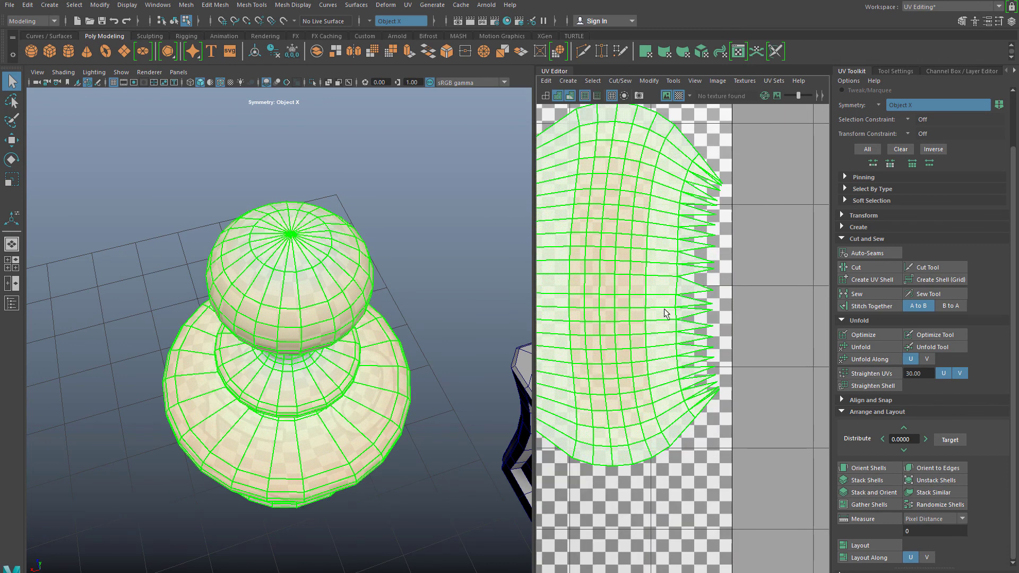
alt+middle_drag(664, 308, 647, 332)
right_drag(694, 286, 664, 274)
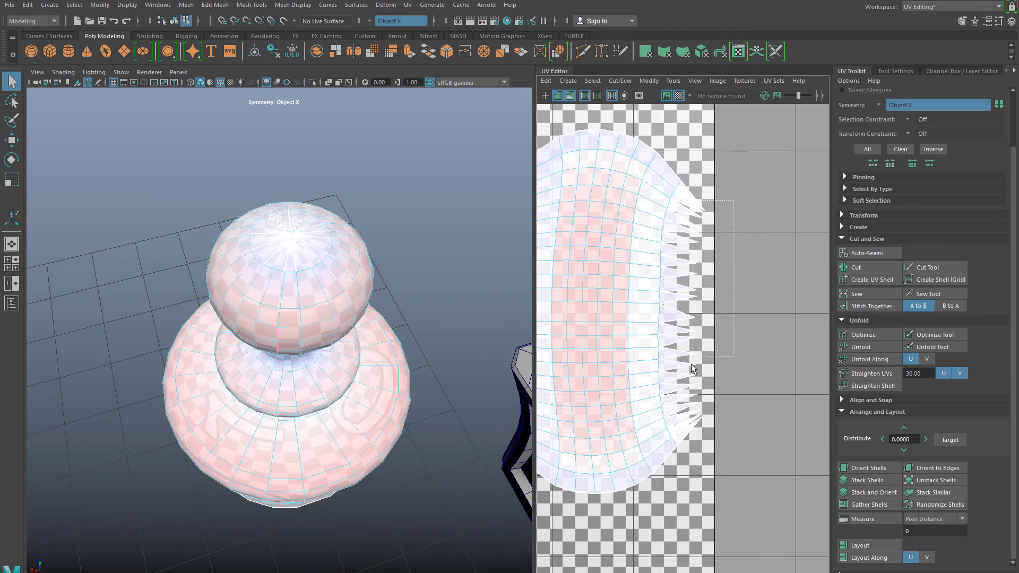
drag(686, 433, 687, 434)
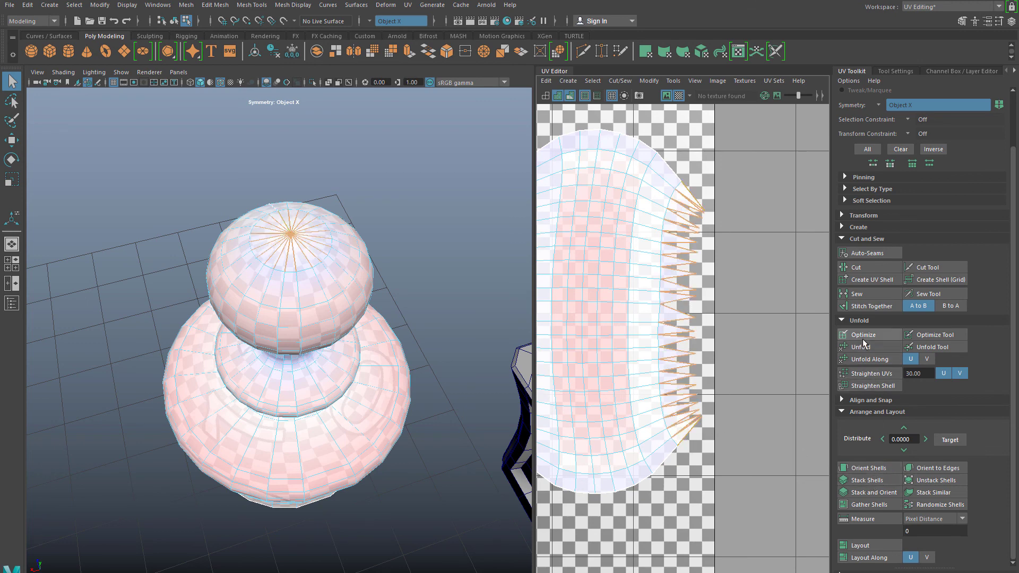
click(863, 293)
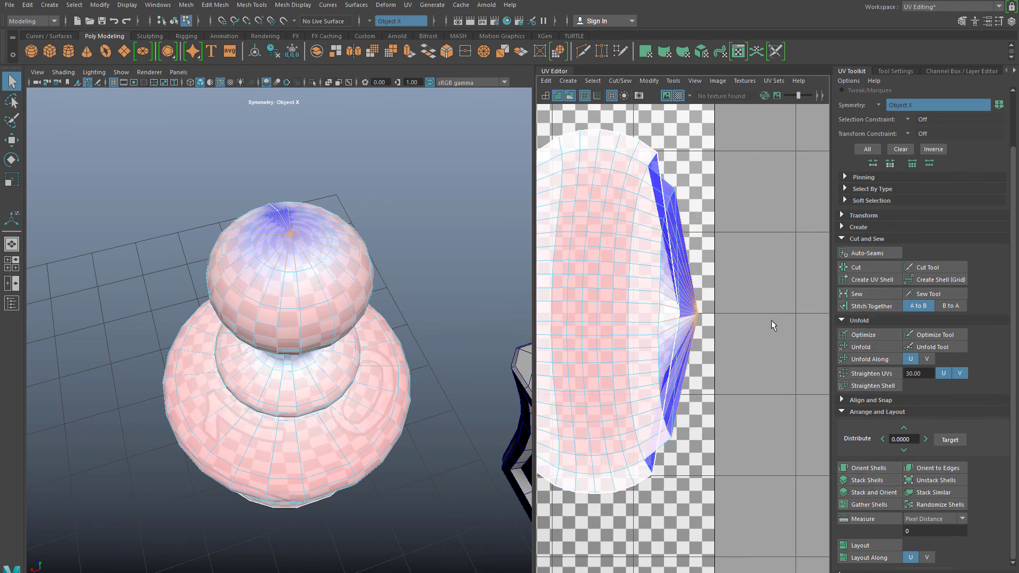
Step: Select the finial's whole UV shell and unfold it with the ball's cap sewn together
right_drag(566, 329, 567, 307)
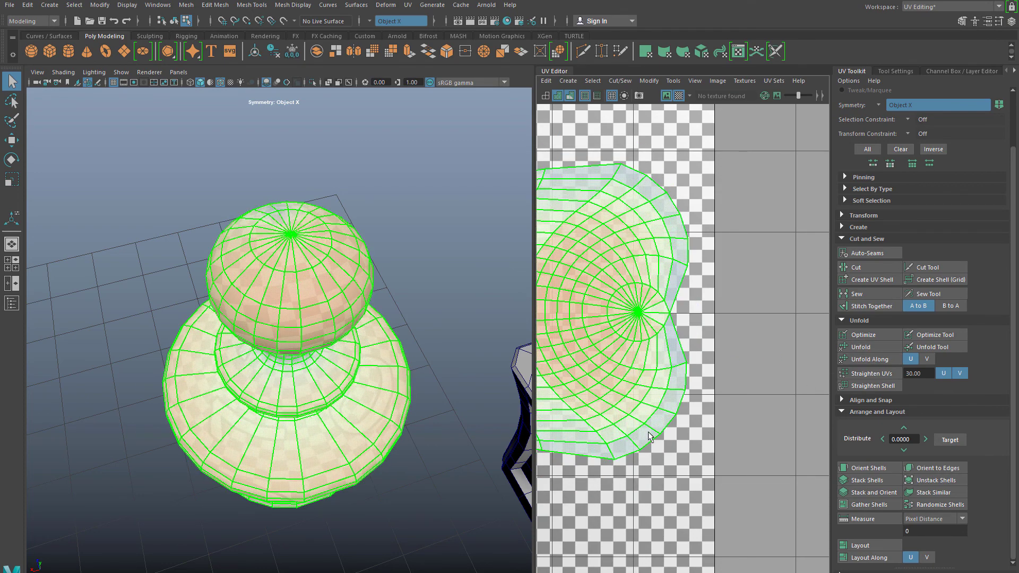
alt+right_drag(648, 431, 622, 436)
alt+middle_drag(622, 435, 758, 418)
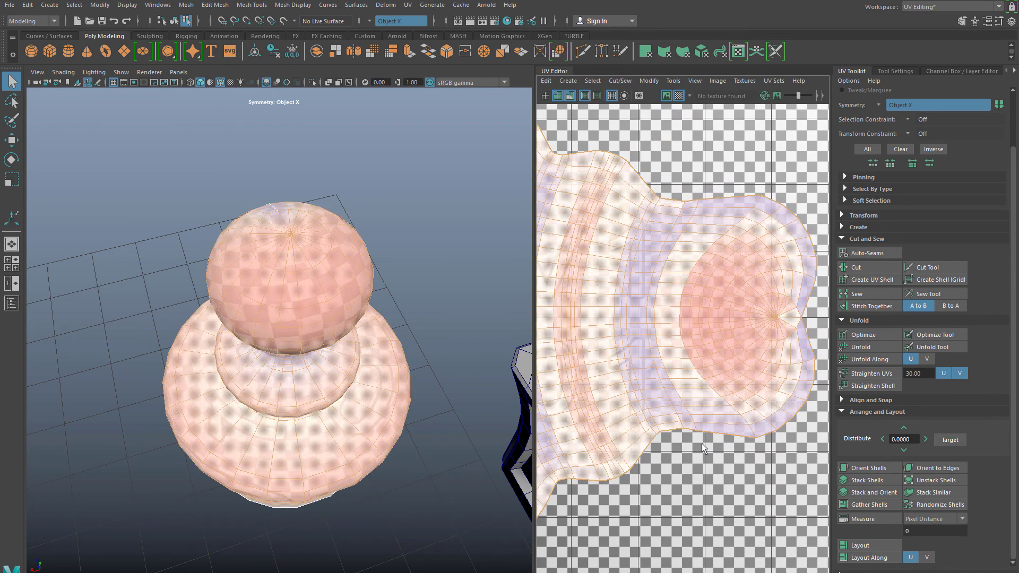
scroll(697, 444, down, 2)
Step: Cut the single edge on top of the ball between the end of the existing seam and the pole
alt+drag(347, 326, 416, 346)
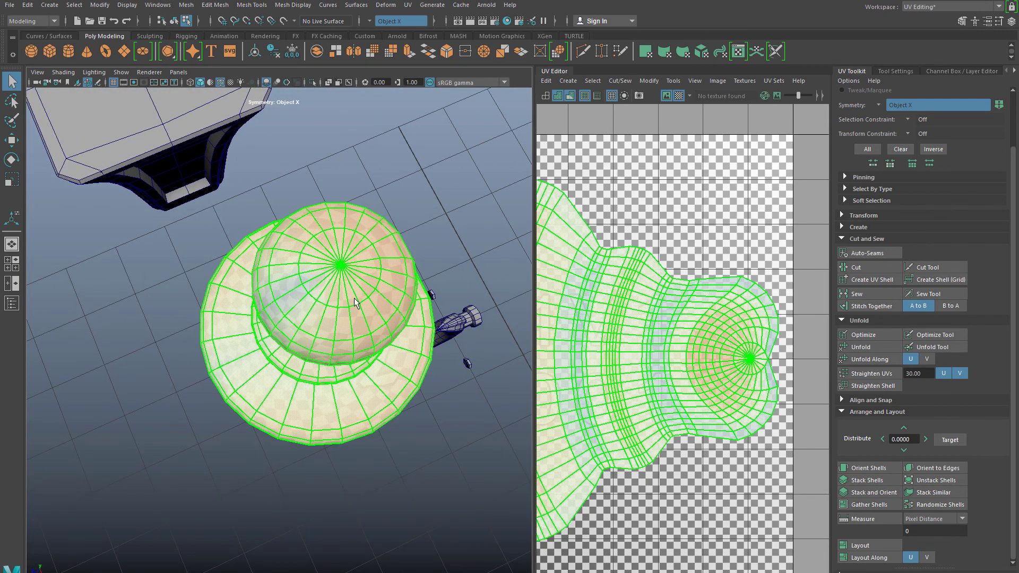
scroll(355, 304, up, 5)
right_drag(341, 237, 344, 204)
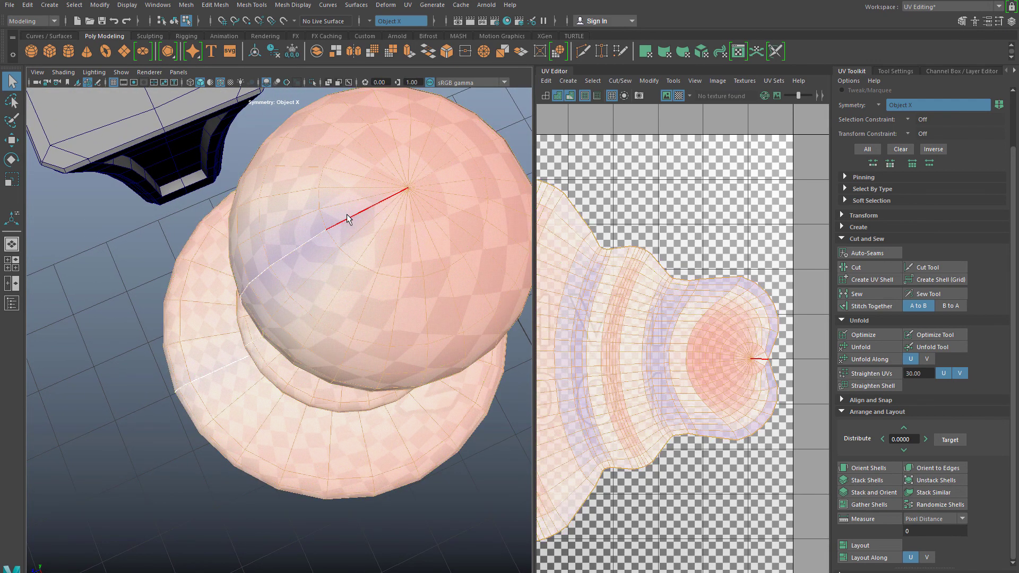
click(348, 218)
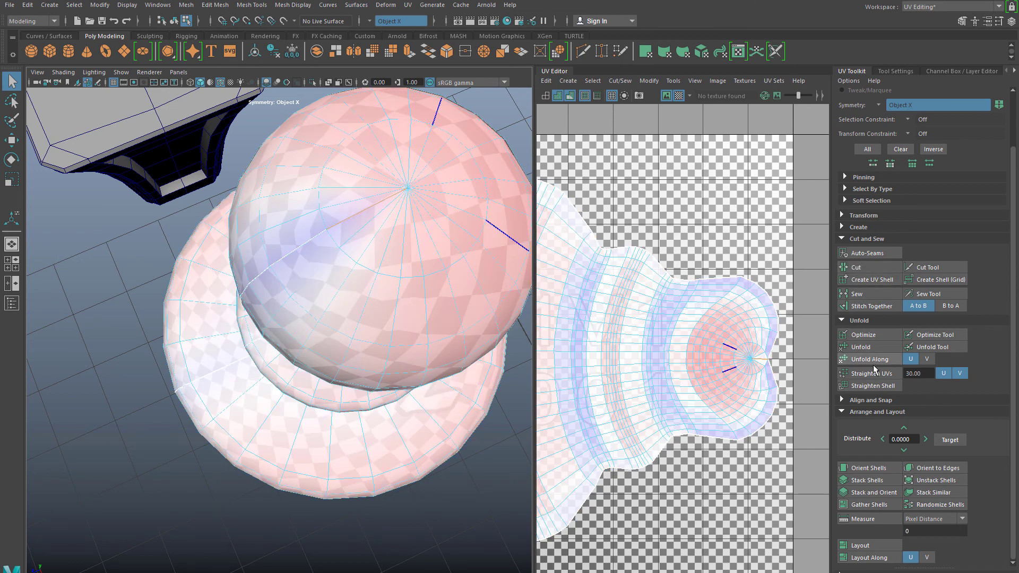
Step: Unfold the finial's full UV shell again with the seam extended to the pole
right_drag(693, 345, 657, 328)
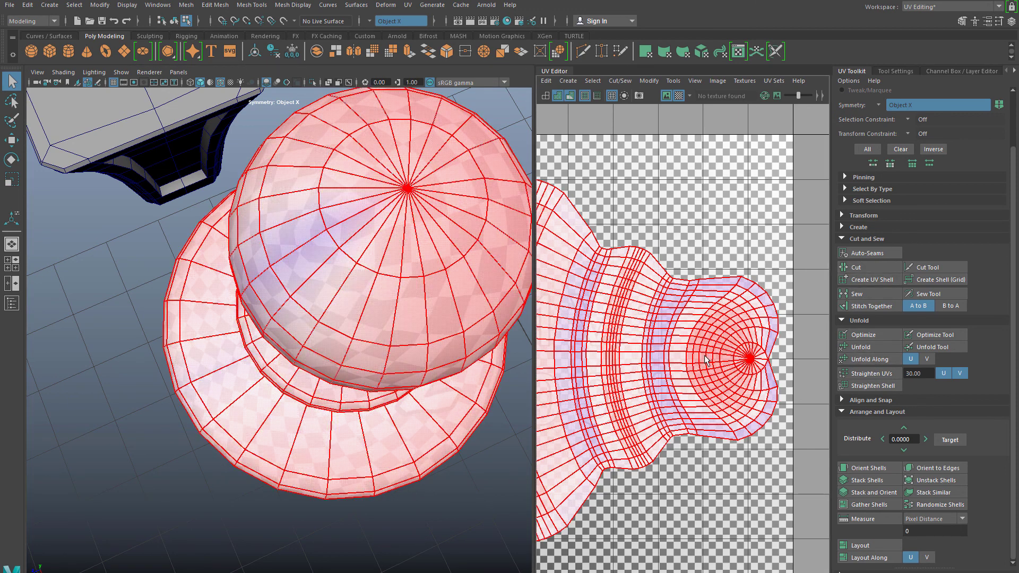
click(852, 347)
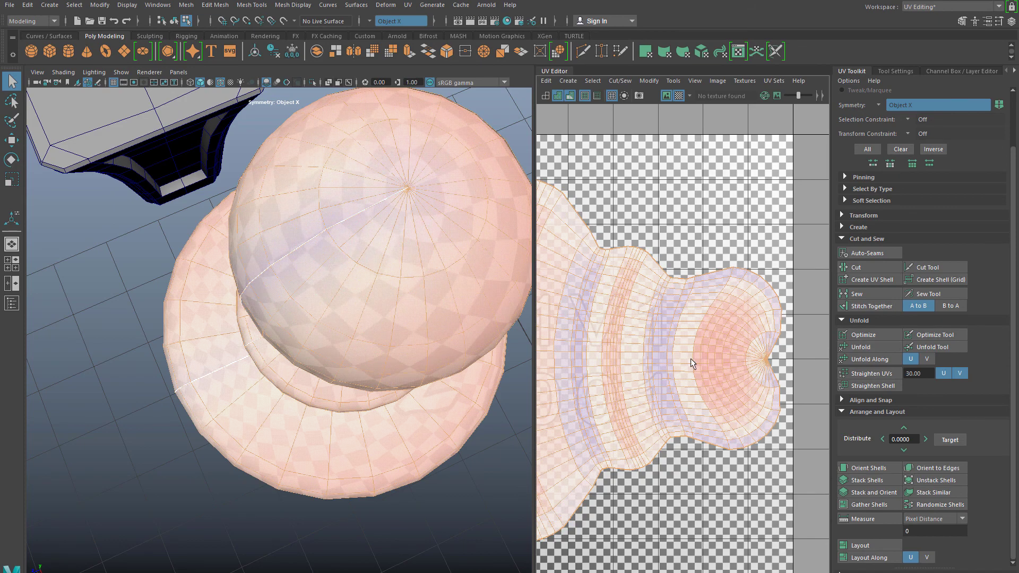
click(675, 476)
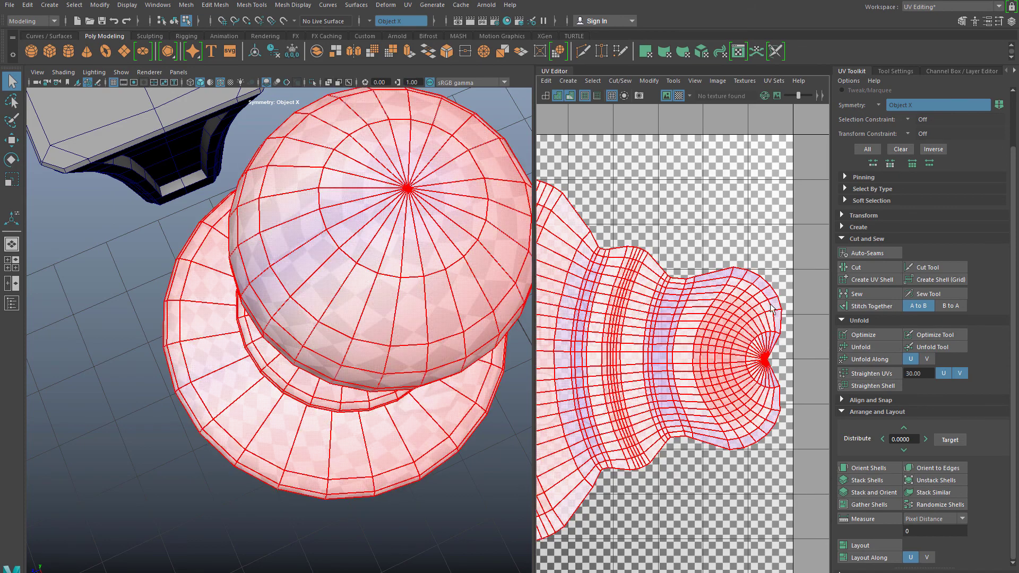
Step: Return the finial to object mode and examine its ball, neck and seam for UV distortion
scroll(633, 489, down, 2)
alt+drag(380, 295, 393, 257)
right_drag(393, 257, 409, 219)
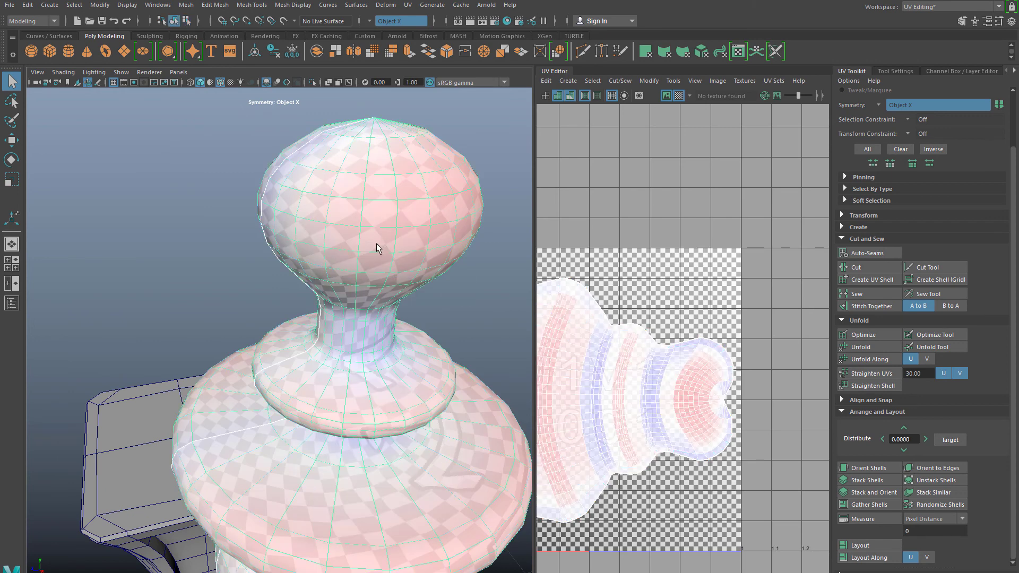
alt+drag(377, 246, 329, 297)
scroll(350, 274, up, 3)
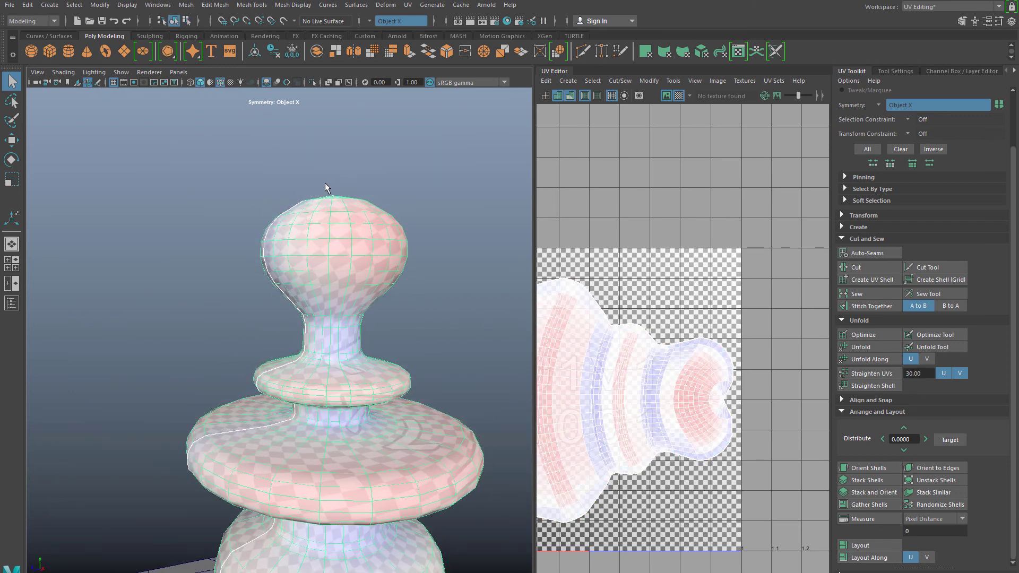
alt+drag(403, 314, 413, 279)
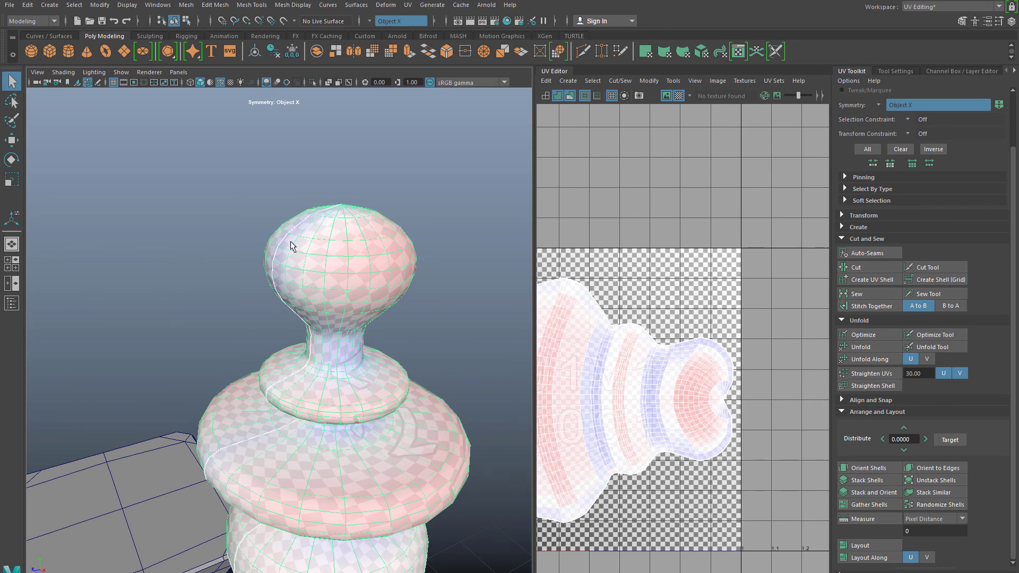
Step: Select the octagonal plate, the tapered body and the dome in turn to review their UV layouts
scroll(276, 466, down, 8)
alt+drag(275, 469, 326, 358)
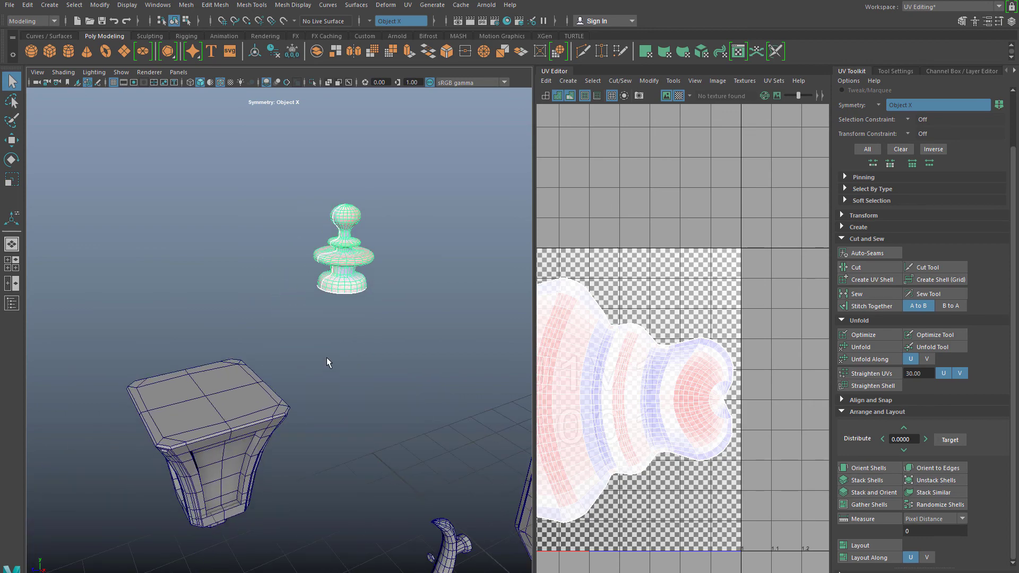
alt+drag(345, 422, 264, 361)
click(402, 287)
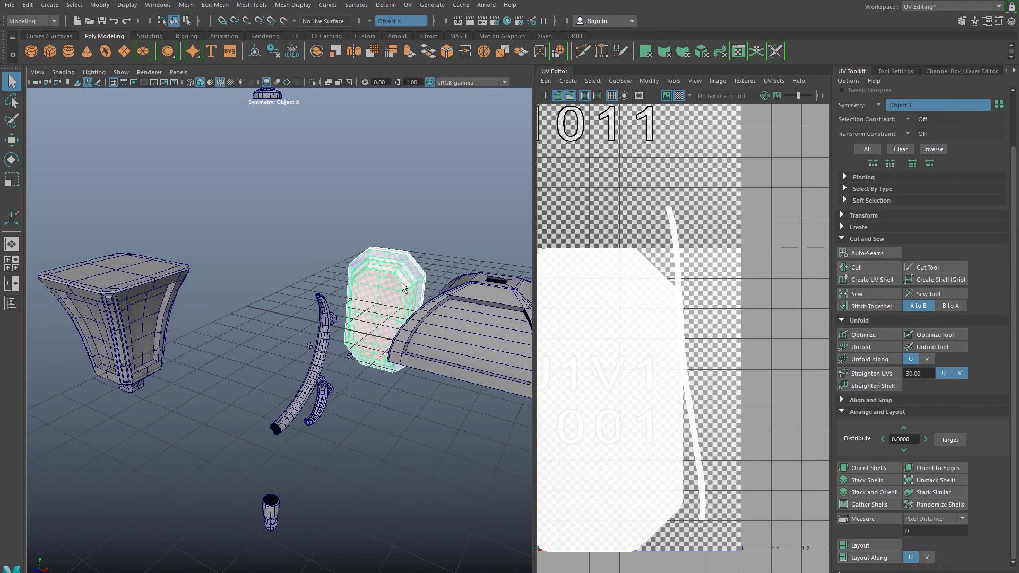
click(452, 323)
click(106, 316)
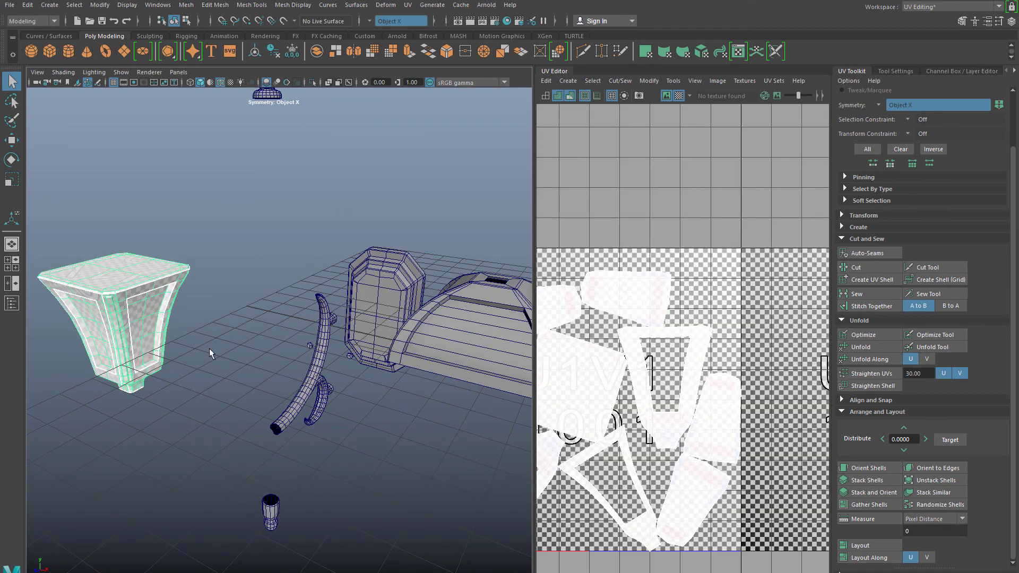
click(445, 356)
scroll(700, 355, down, 4)
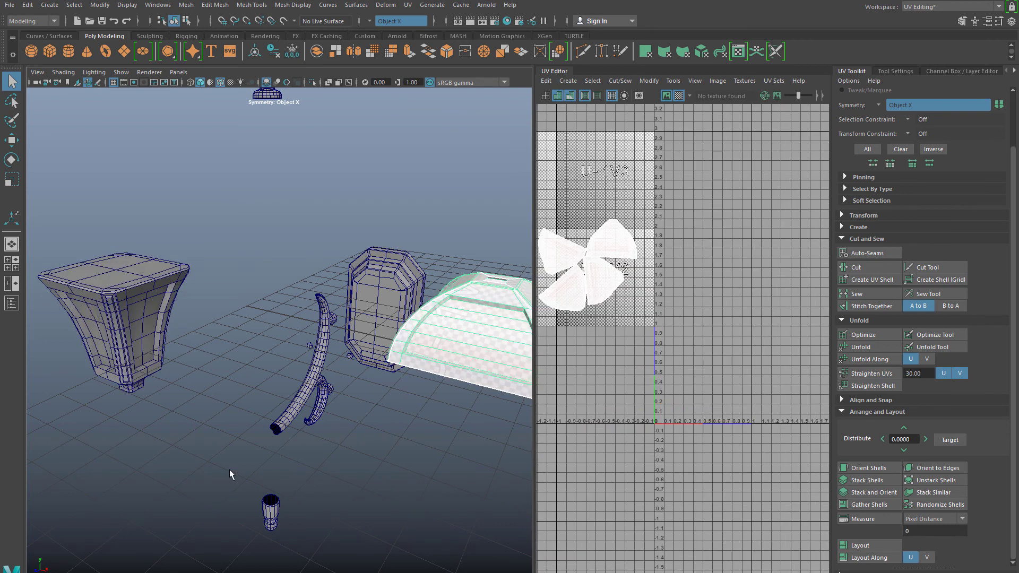
Step: Select and frame the small turned cup with the rounded tip, and examine it from below
click(272, 507)
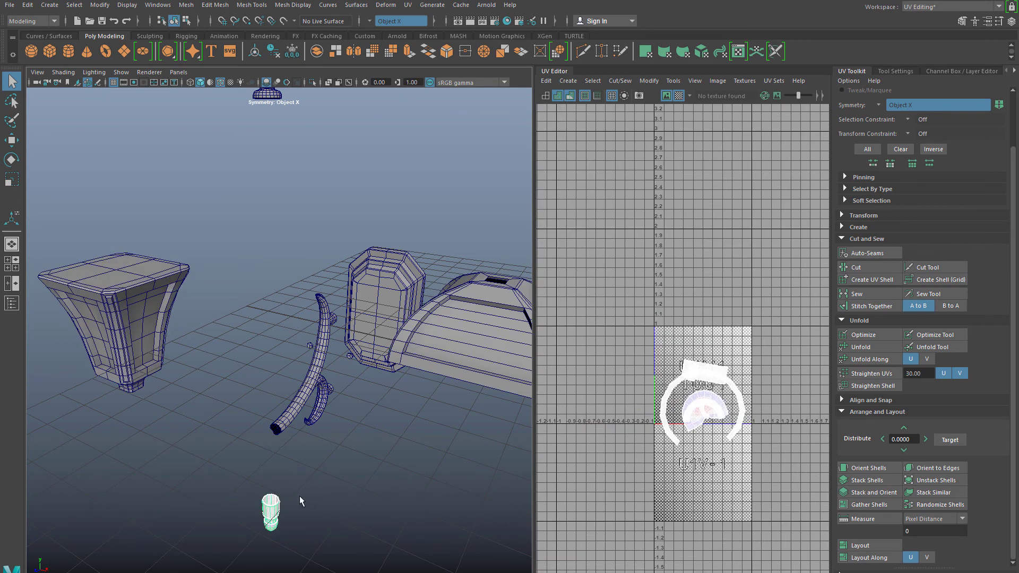
key(f)
scroll(647, 445, up, 6)
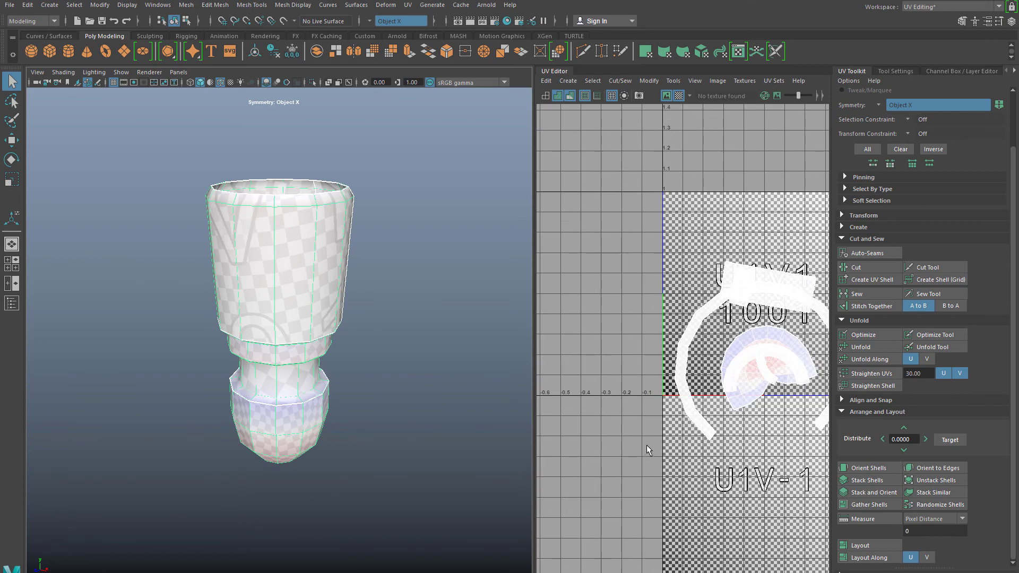
alt+drag(229, 337, 307, 263)
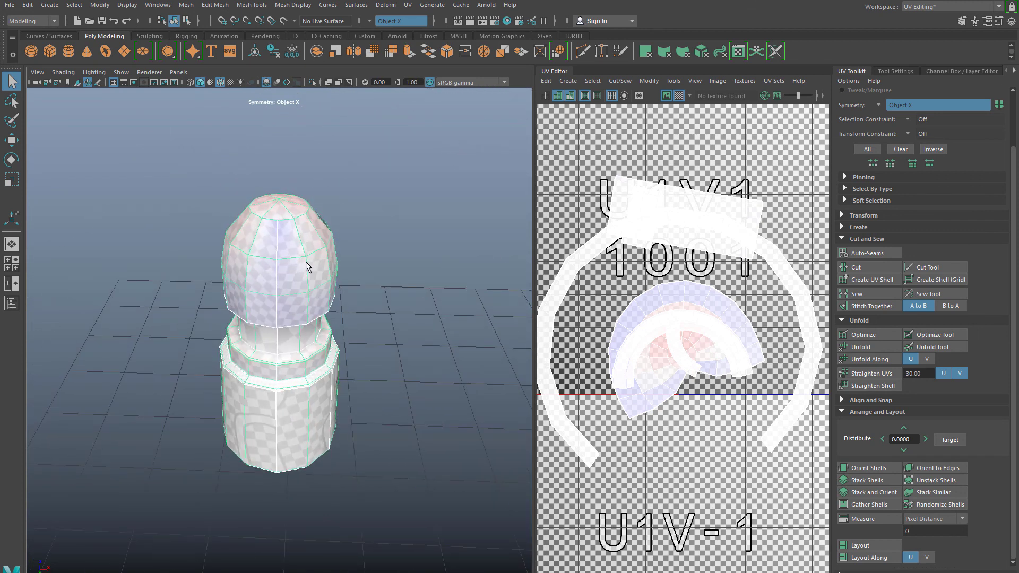
Step: In UV shell mode, select the cup's thin open ring shell and move it up, clear of the other shells
right_drag(307, 262, 257, 263)
right_drag(588, 259, 542, 259)
click(620, 238)
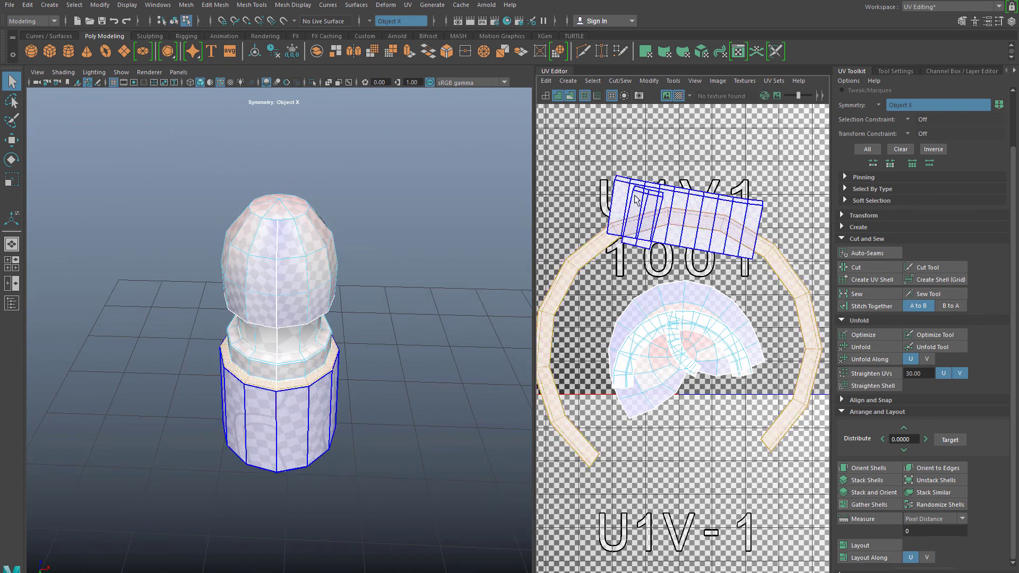
click(633, 186)
alt+middle_drag(612, 198, 593, 231)
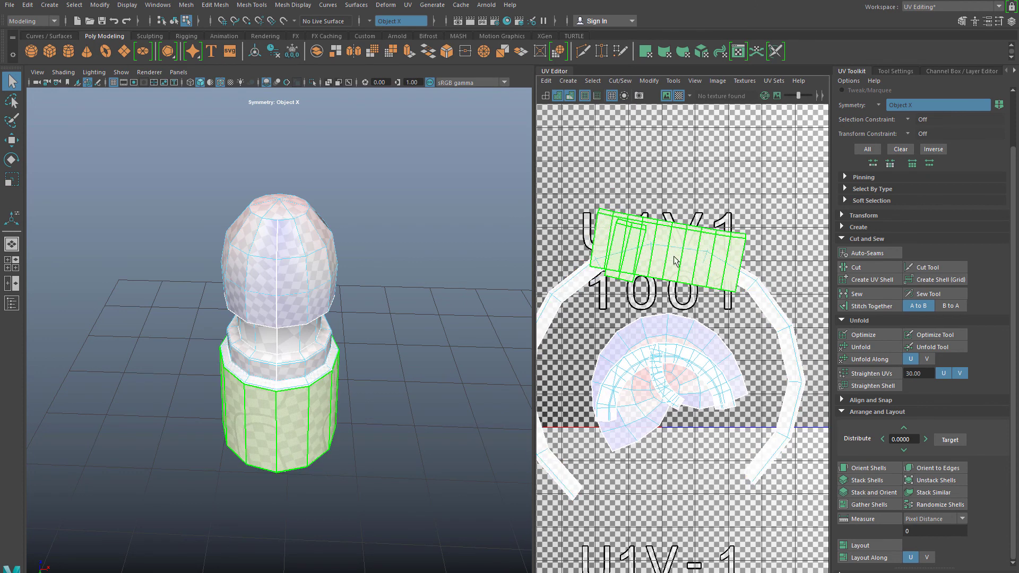
click(776, 306)
scroll(776, 312, down, 3)
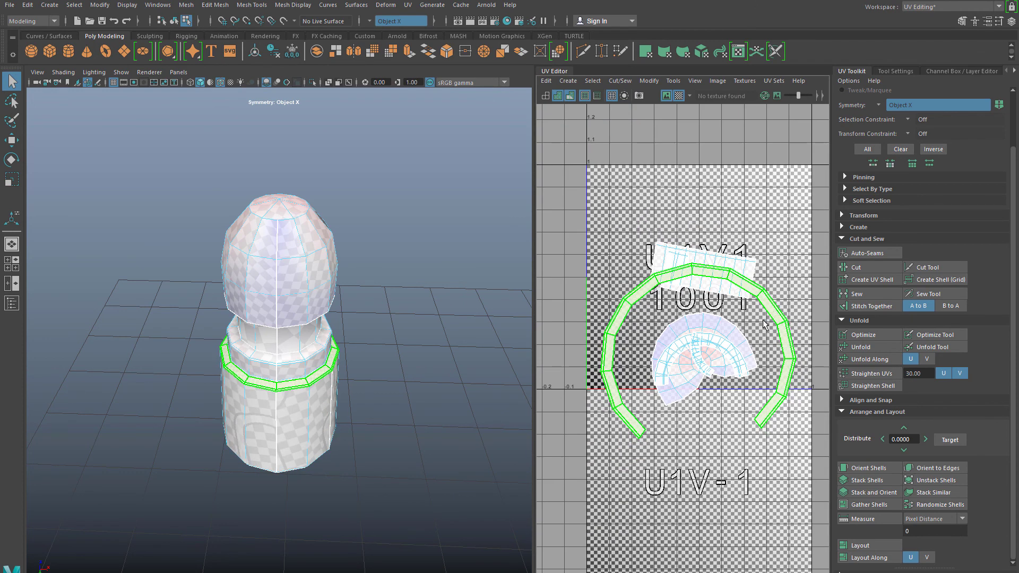
key(w)
drag(692, 347, 666, 141)
click(667, 270)
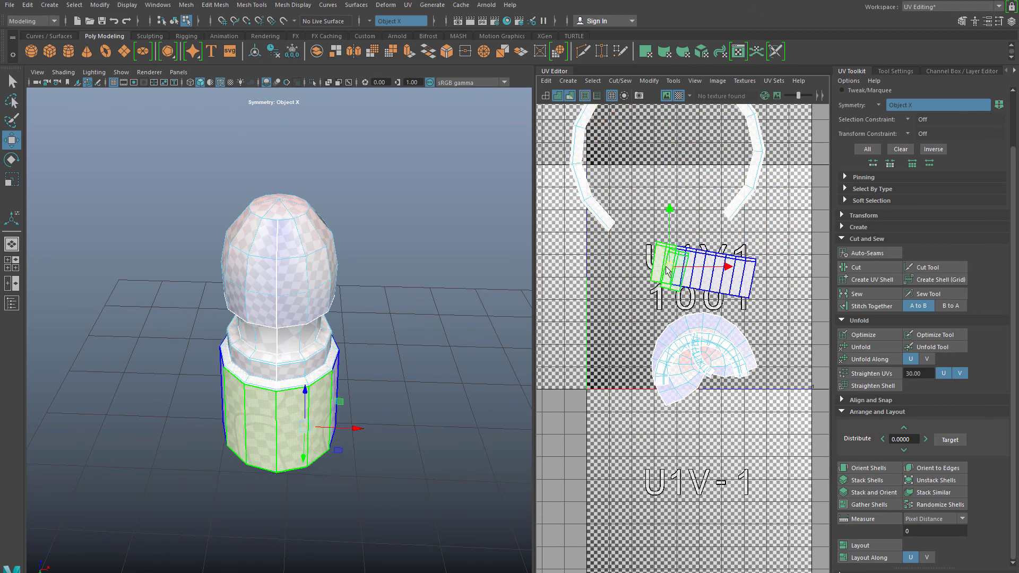
drag(667, 269, 603, 268)
key(ctrl+a)
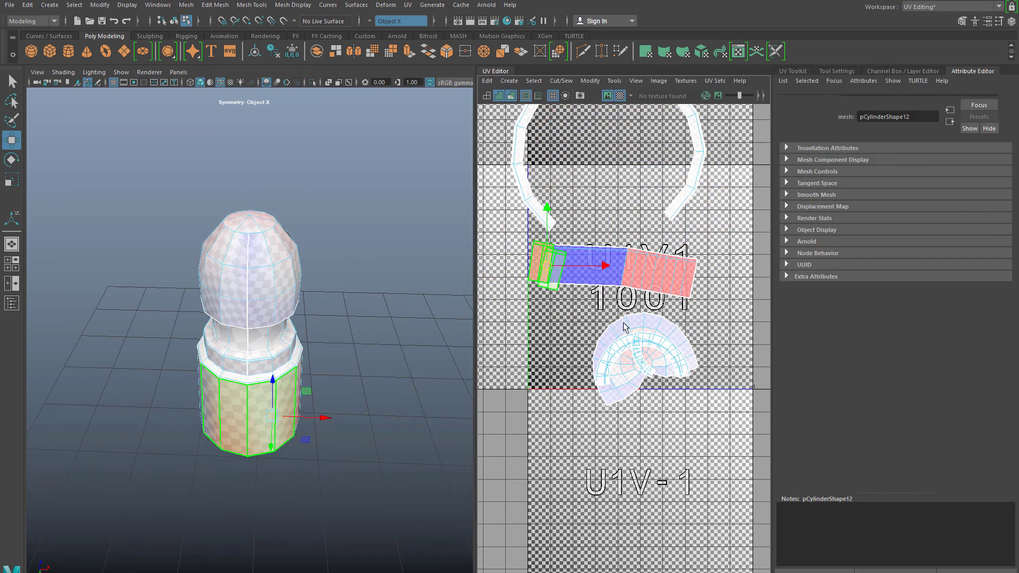
key(ctrl+z)
click(569, 388)
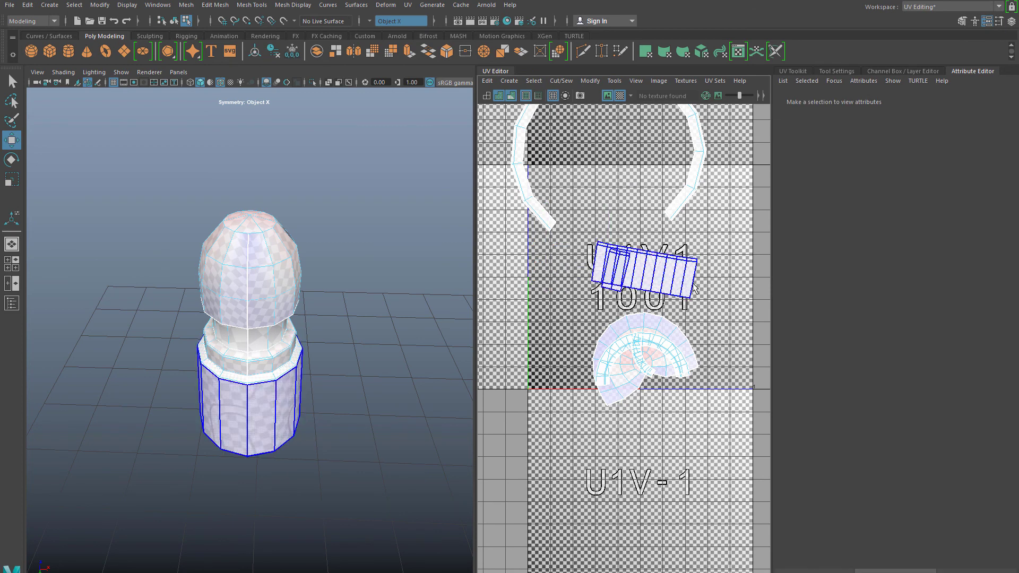
Step: Move the UV strip of the cup's wide cylindrical base aside, clear of the fan-shaped shells, and show the UV Toolkit
click(694, 289)
drag(641, 263, 591, 280)
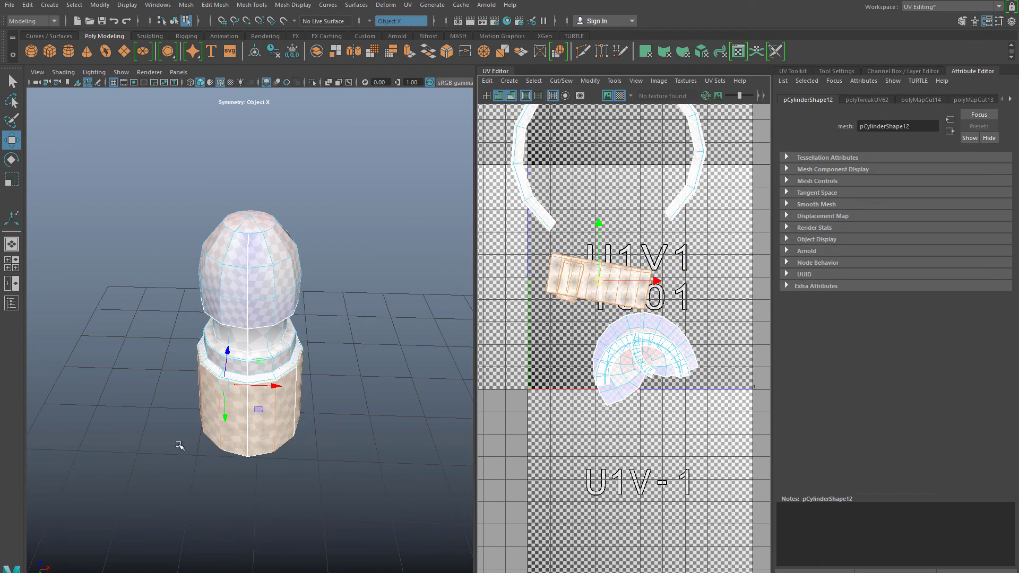
alt+drag(179, 446, 350, 400)
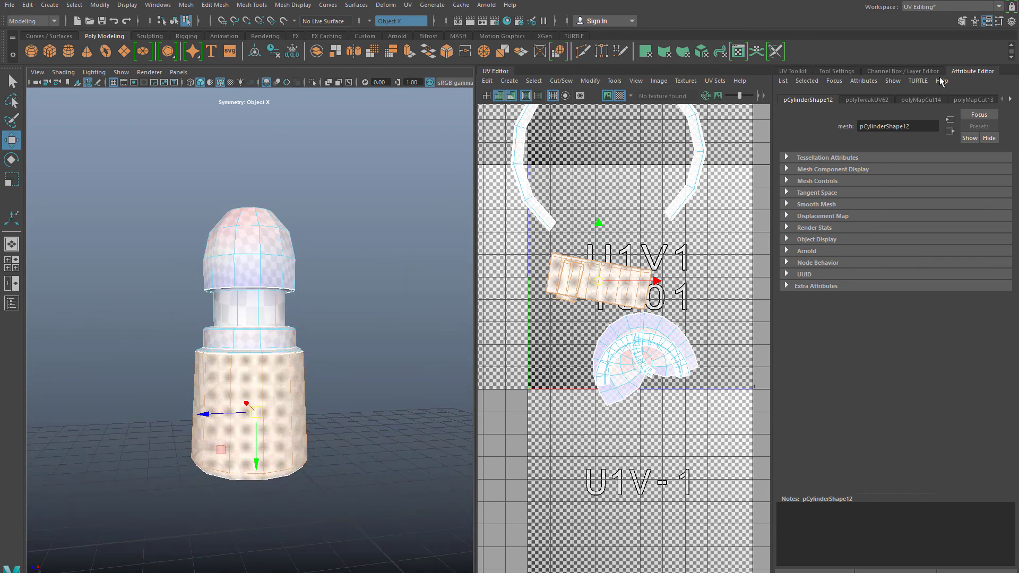
click(794, 73)
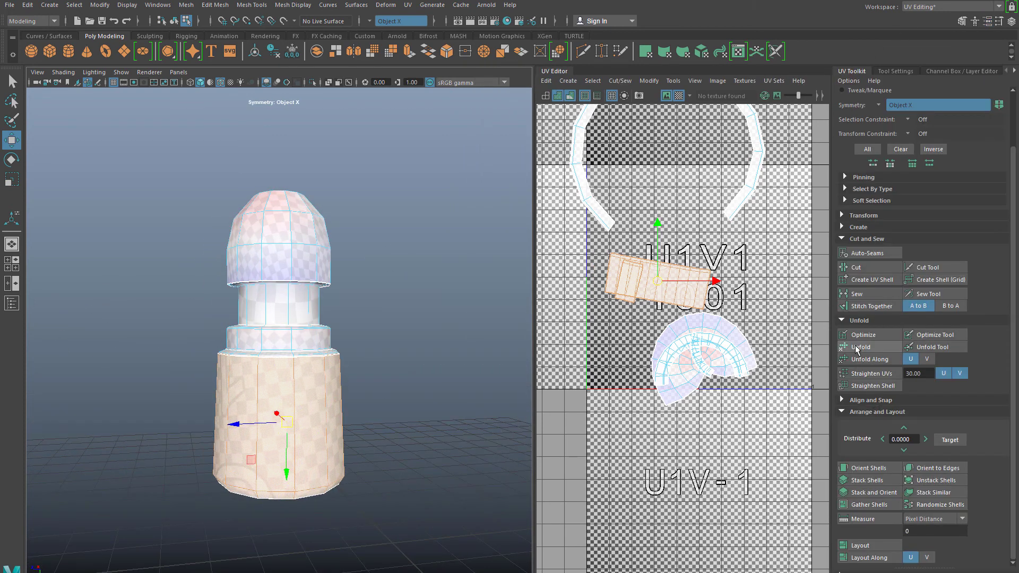
Step: Try to move the overlapping faces at the end of the base's UV strip aside, and undo that move
click(608, 330)
alt+drag(282, 412, 241, 399)
click(628, 301)
scroll(634, 308, up, 2)
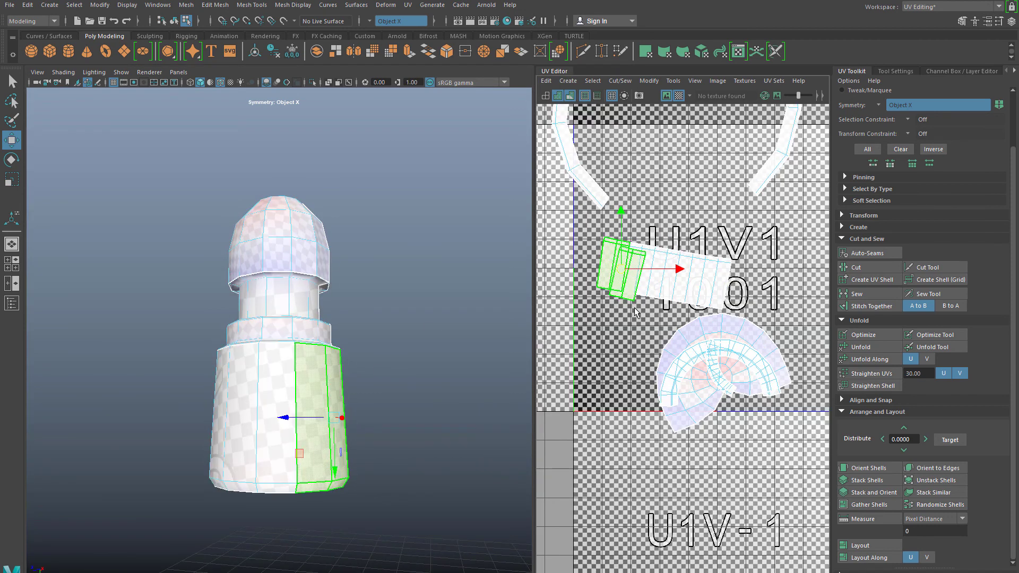
scroll(619, 304, up, 3)
drag(622, 229, 584, 275)
key(ctrl+z)
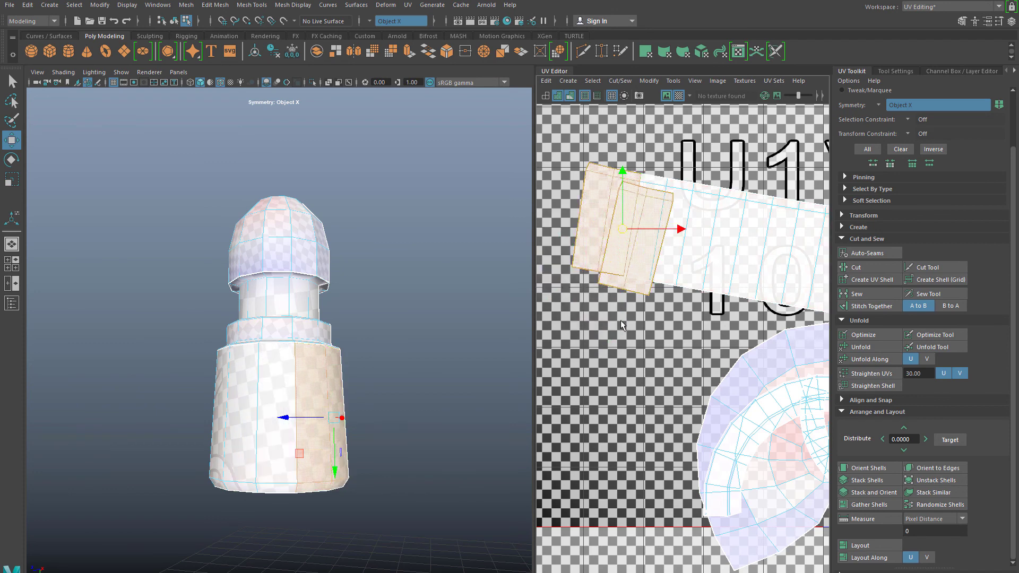
Step: Examine the overlap in the base's UV strip by selecting its faces and comparing them with the model
right_drag(623, 252, 622, 281)
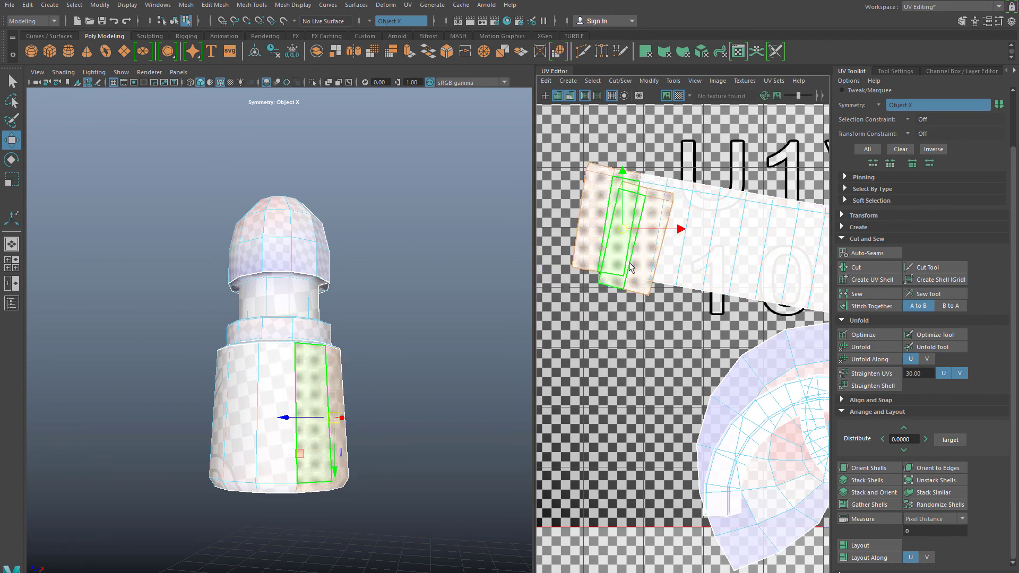
alt+drag(281, 451, 290, 472)
click(178, 506)
double_click(212, 453)
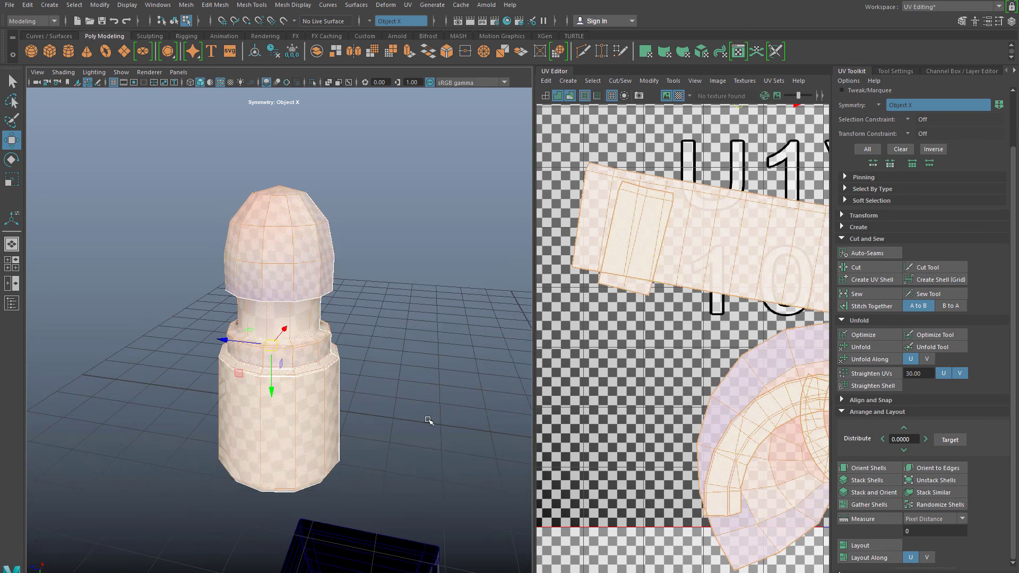
click(425, 417)
double_click(674, 239)
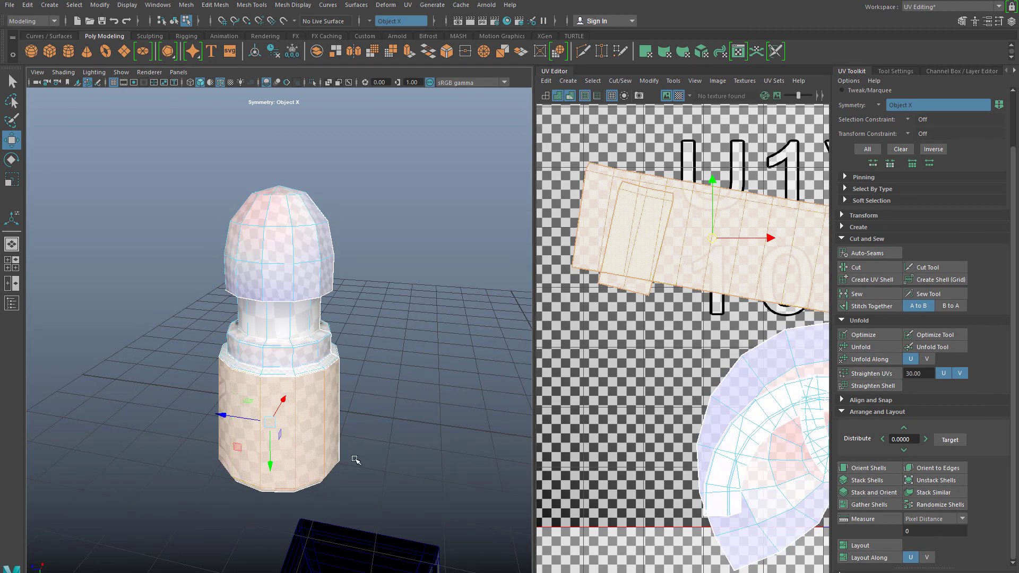
click(756, 223)
click(672, 241)
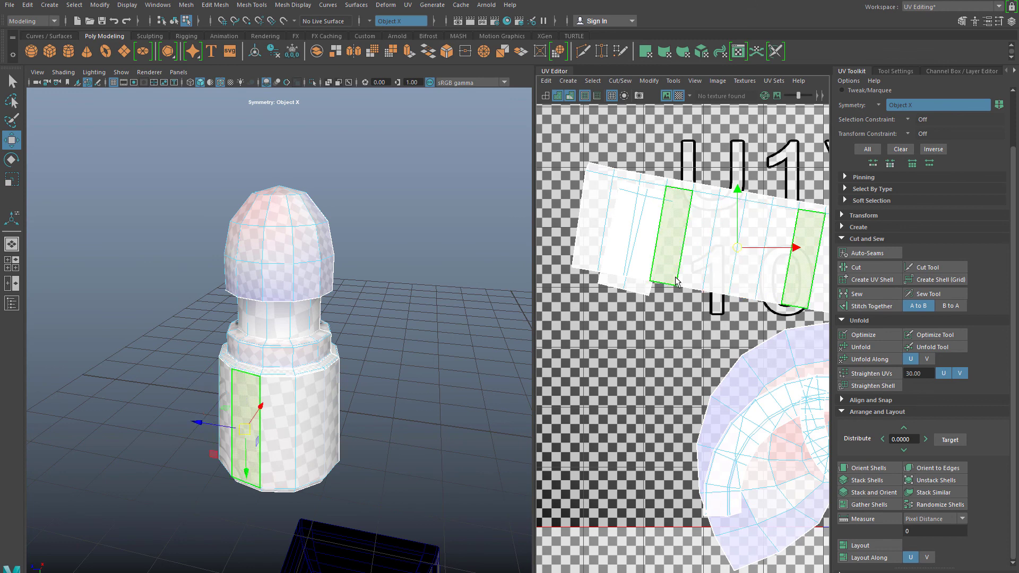
Step: Turn symmetry off and move the base's main UV strip up, clear of the small two-face shell beneath it
click(368, 21)
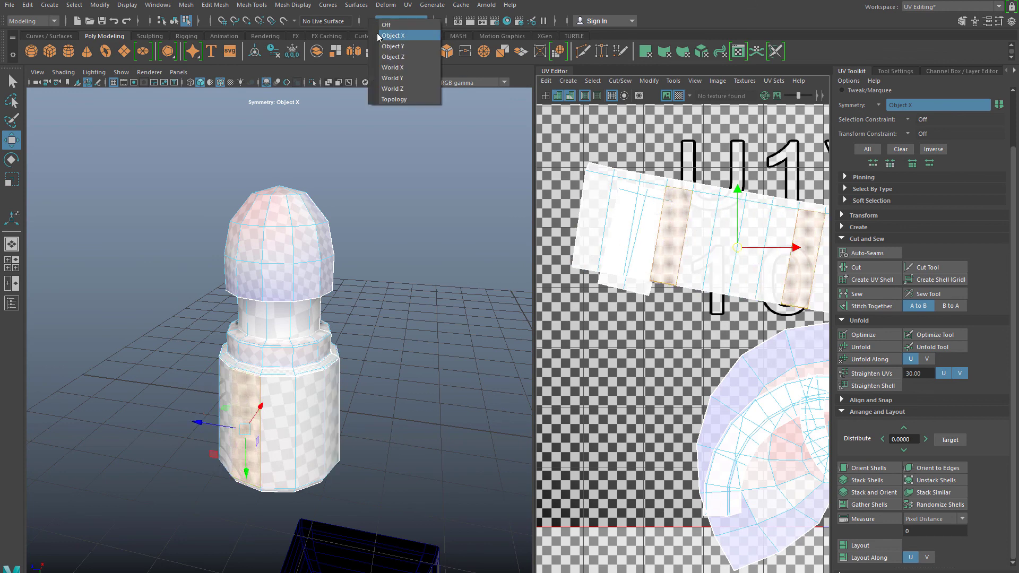
click(383, 32)
double_click(700, 260)
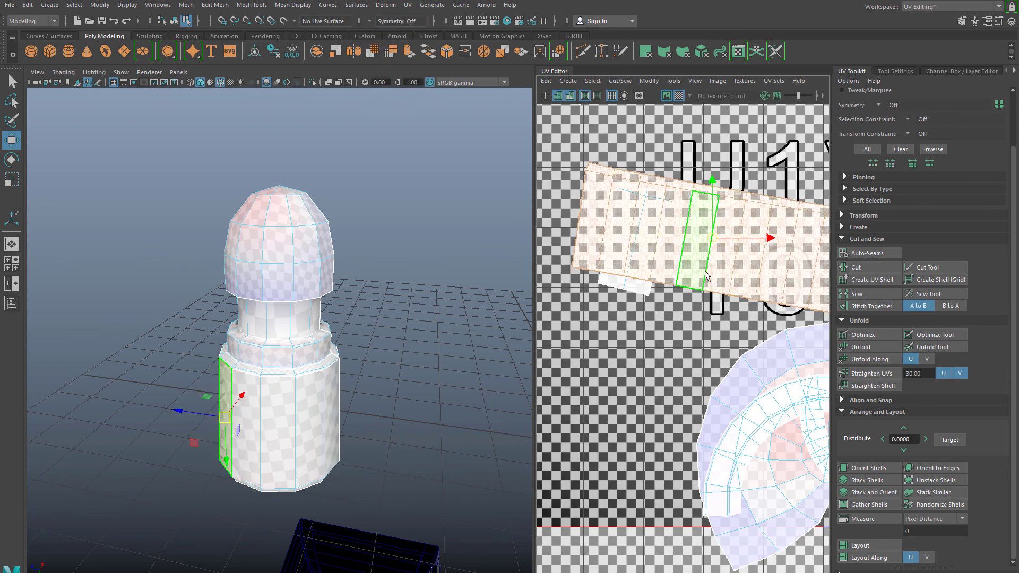
drag(713, 241, 775, 106)
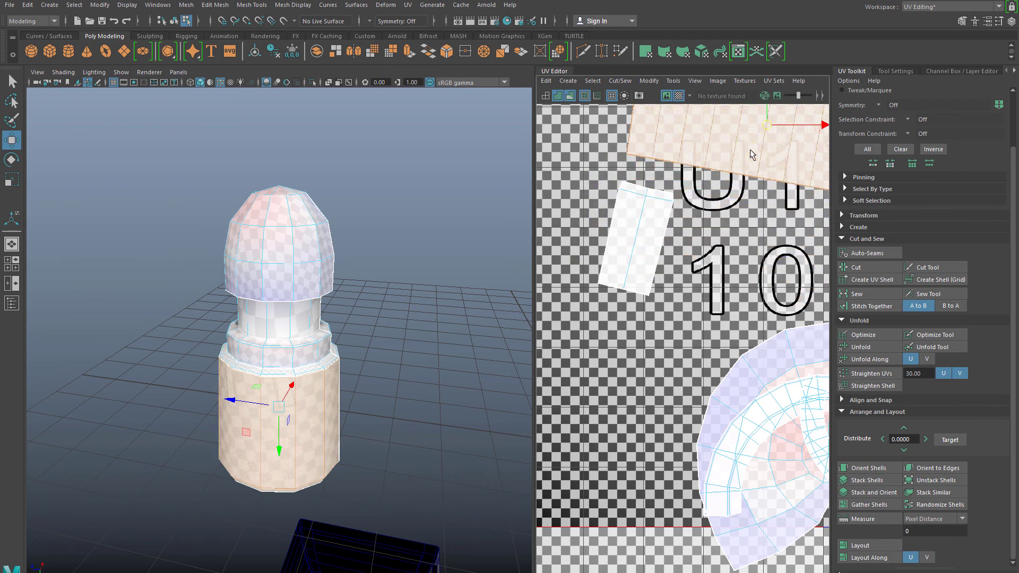
Step: Select the small two-face shell of the base and move it slightly left of the main strip
click(679, 244)
alt+middle_drag(678, 244, 627, 339)
scroll(616, 339, down, 2)
double_click(606, 344)
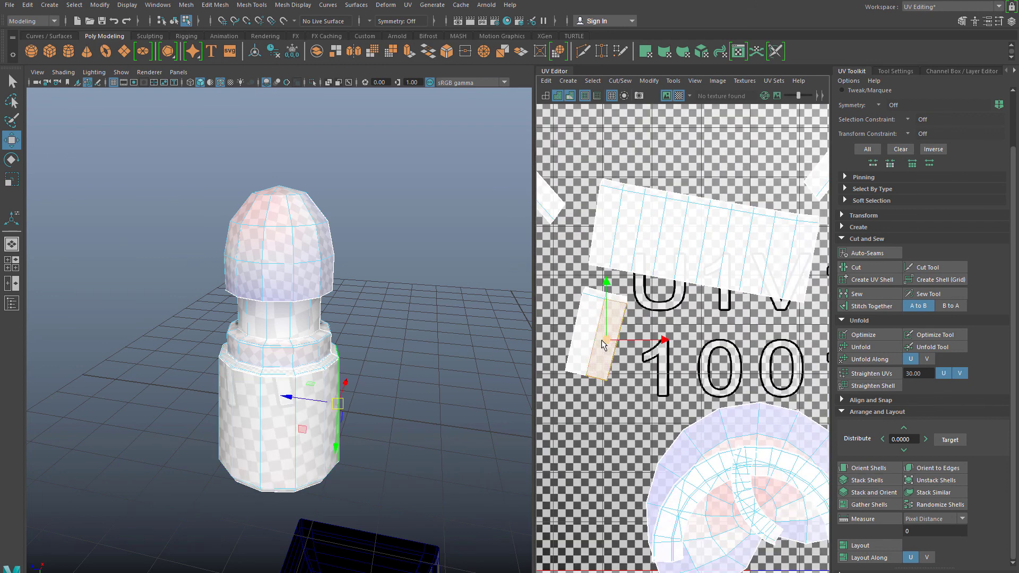
drag(621, 330, 598, 327)
Step: Select the border edge shared by the two-face shell and the base's main strip, and stitch the shells together there
right_drag(598, 325, 587, 296)
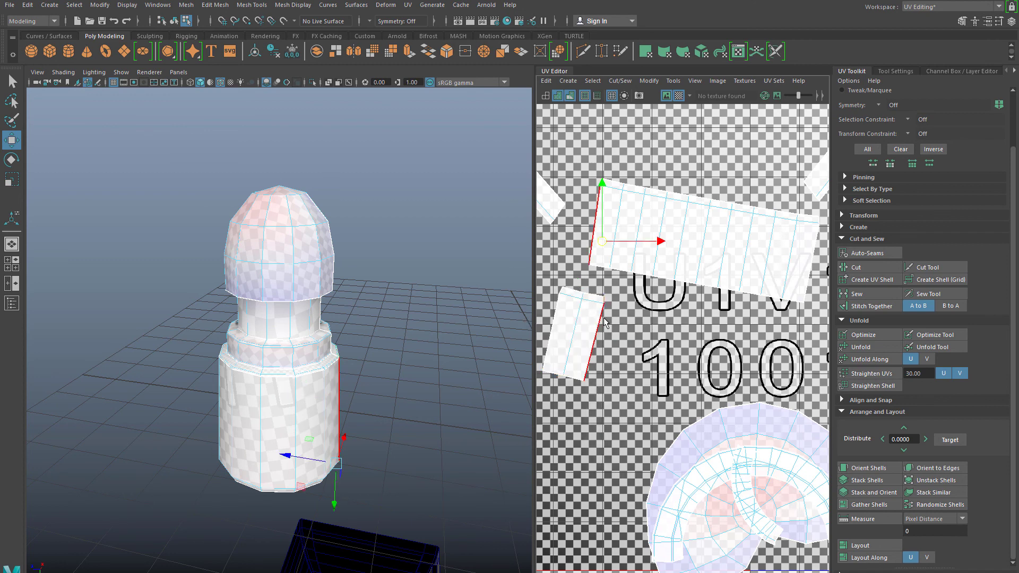
click(604, 321)
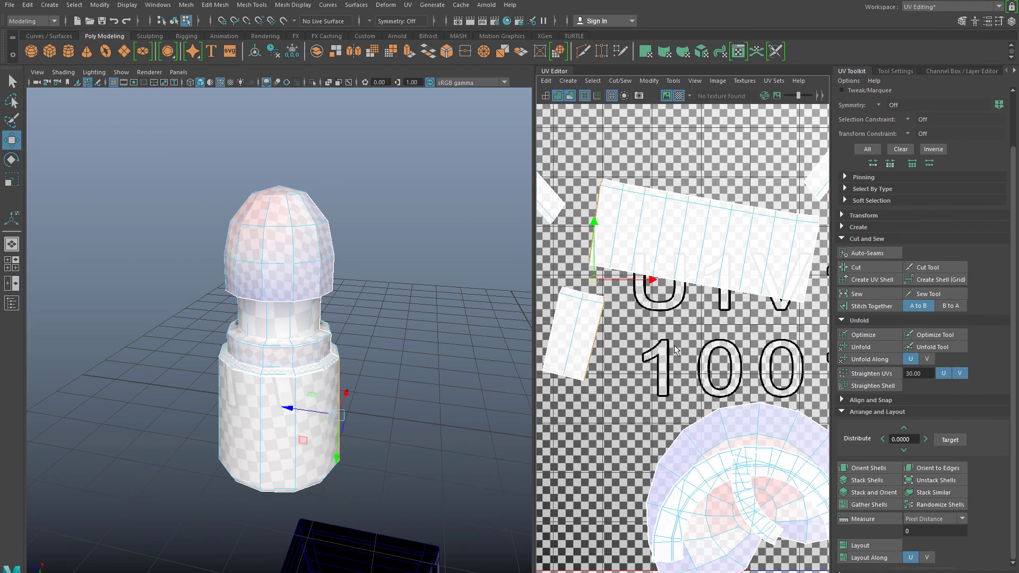
click(856, 294)
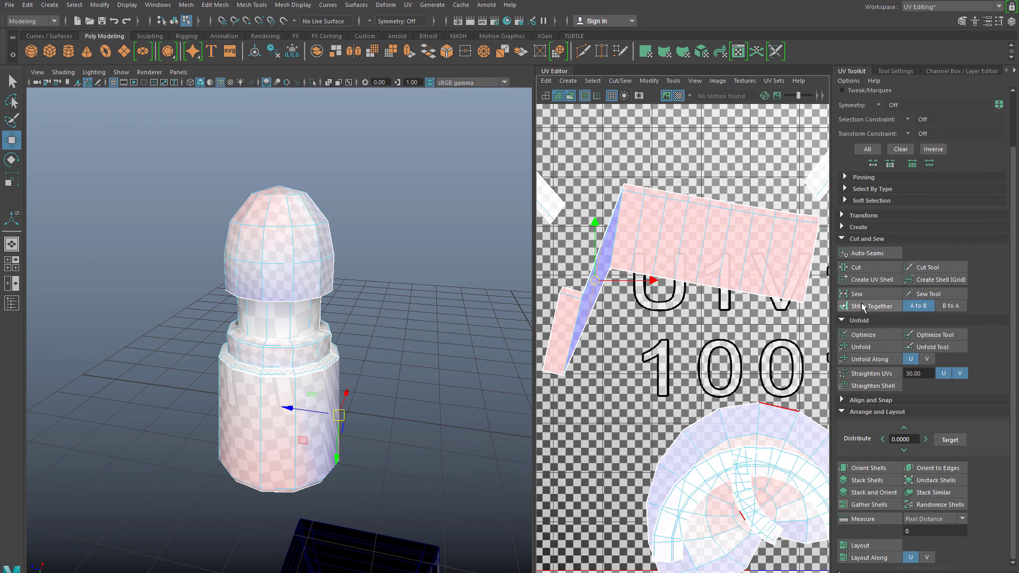
click(862, 307)
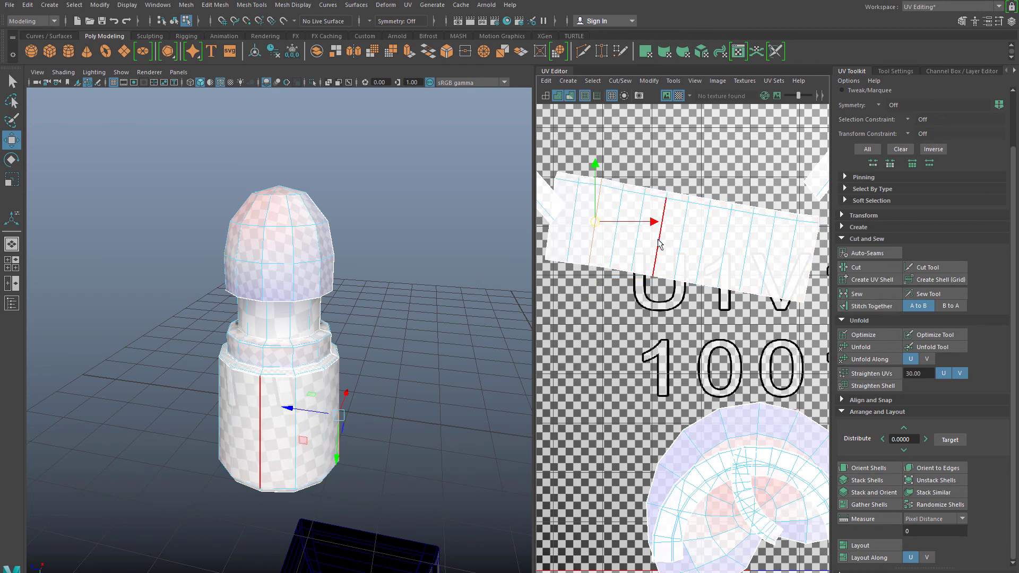
Step: Select the whole joined UV strip of the cylindrical base and unfold it
right_drag(659, 244, 645, 249)
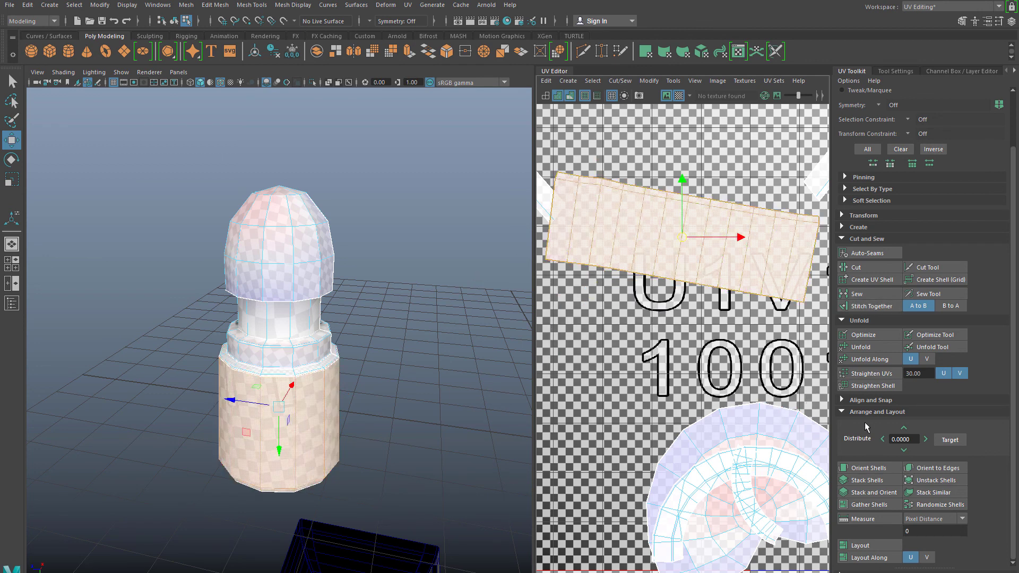
click(854, 349)
click(677, 358)
scroll(674, 359, down, 4)
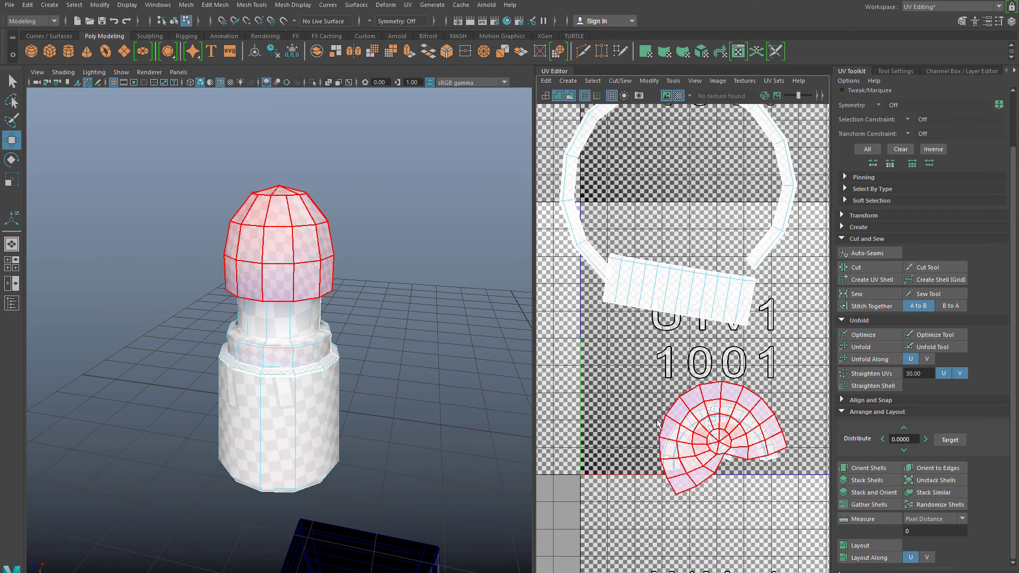
Step: Separate the overlapping UV shells of the rounded tip, the collar and the neck so that none covers another
click(692, 426)
drag(723, 437, 602, 370)
click(694, 432)
drag(719, 439, 771, 371)
click(719, 439)
drag(719, 440, 644, 439)
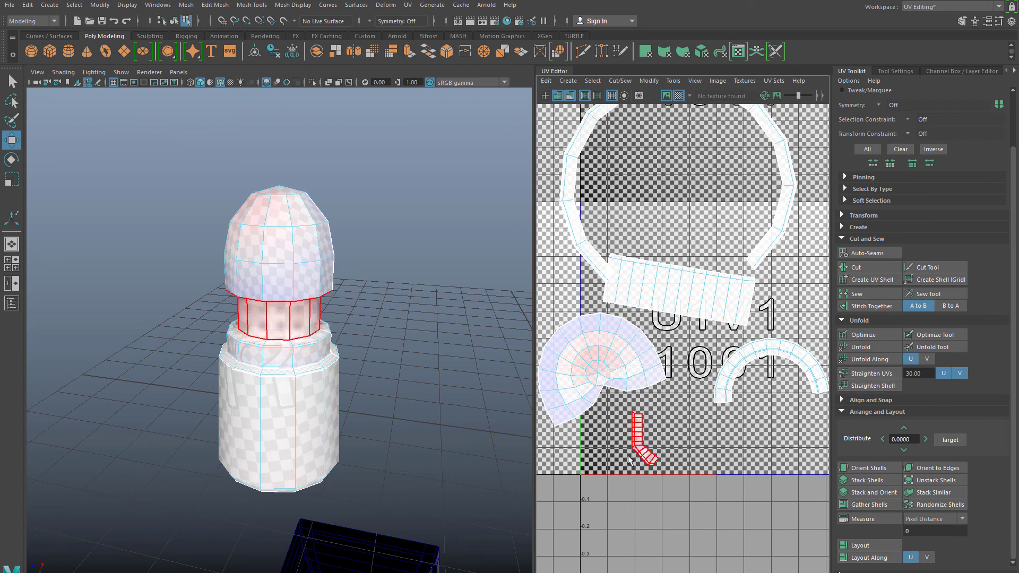
Step: Unfold the neck's UV shell, and apply Straighten UVs and then Unfold to the collar's arc shell
click(861, 347)
click(733, 372)
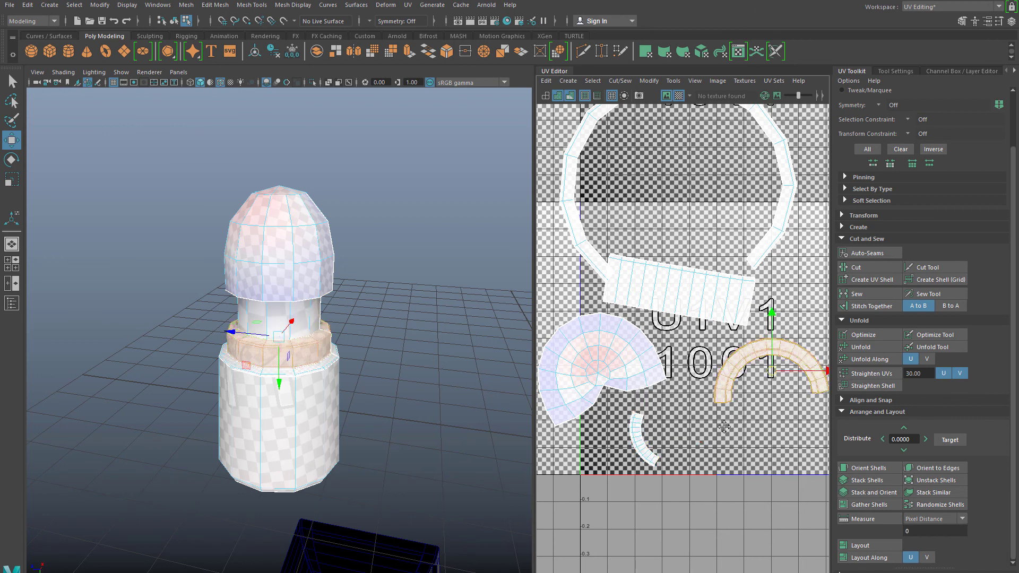
alt+middle_drag(748, 407, 694, 433)
click(874, 374)
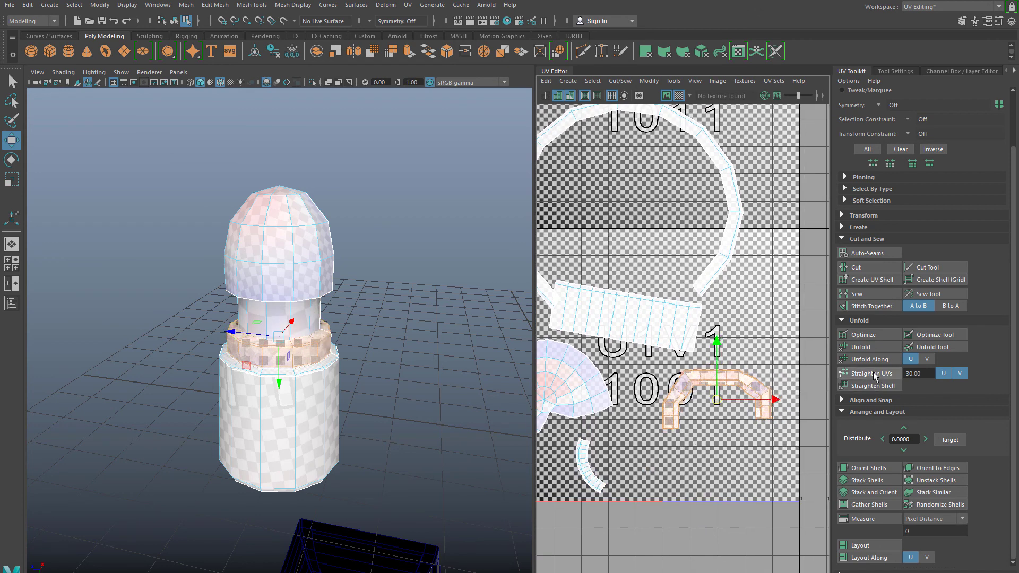
click(862, 348)
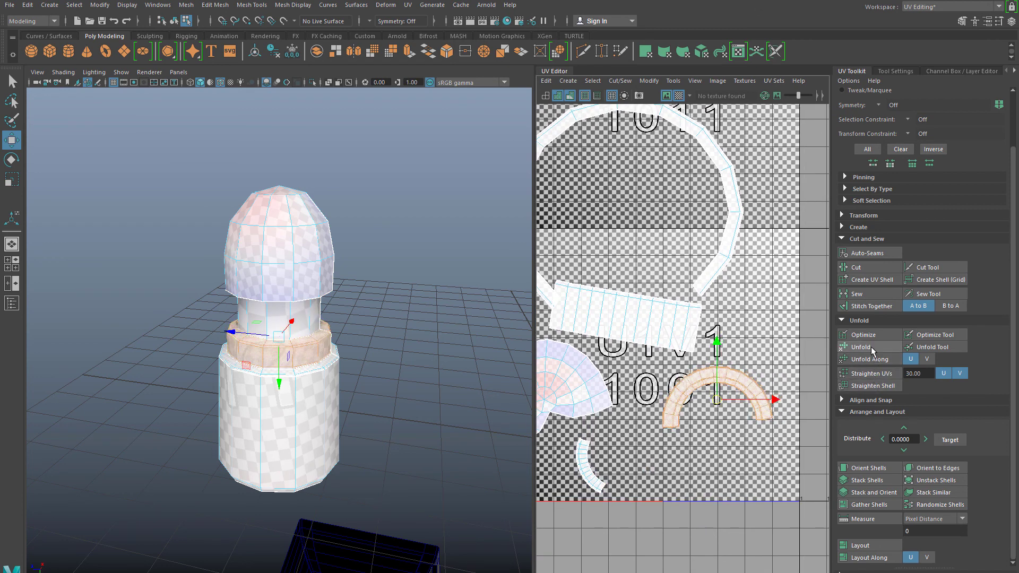
click(712, 425)
alt+middle_drag(669, 423, 744, 472)
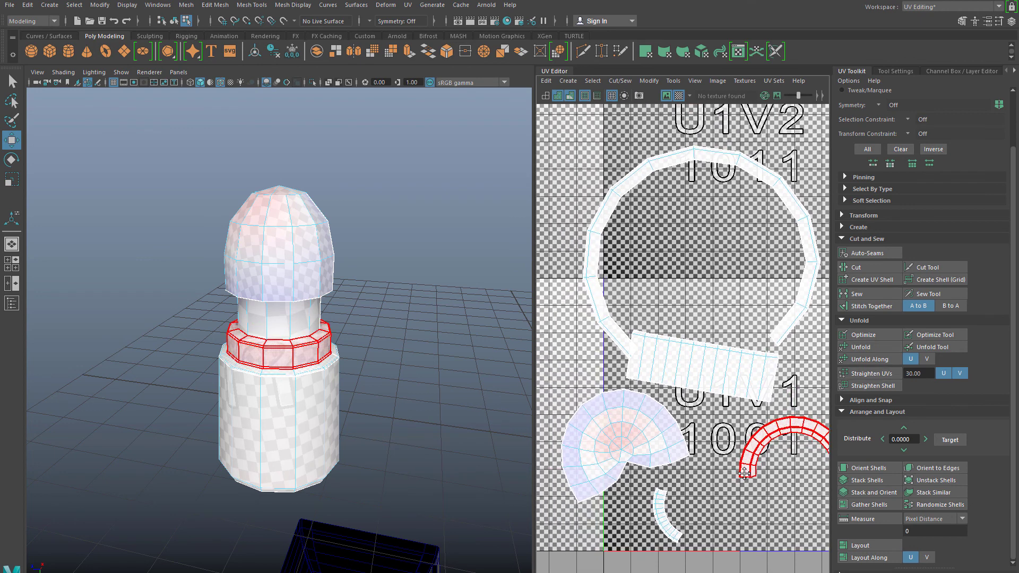
Step: Unfold the large ring-shaped UV shell of the turned peg, with the unfold direction set to V, and clear the selection
click(701, 366)
click(623, 440)
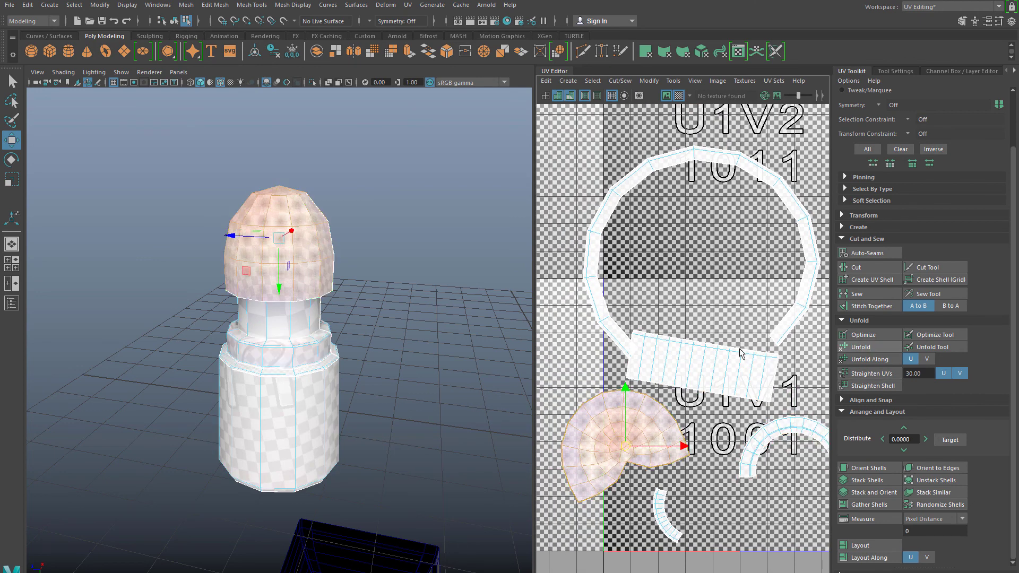
click(599, 294)
click(848, 352)
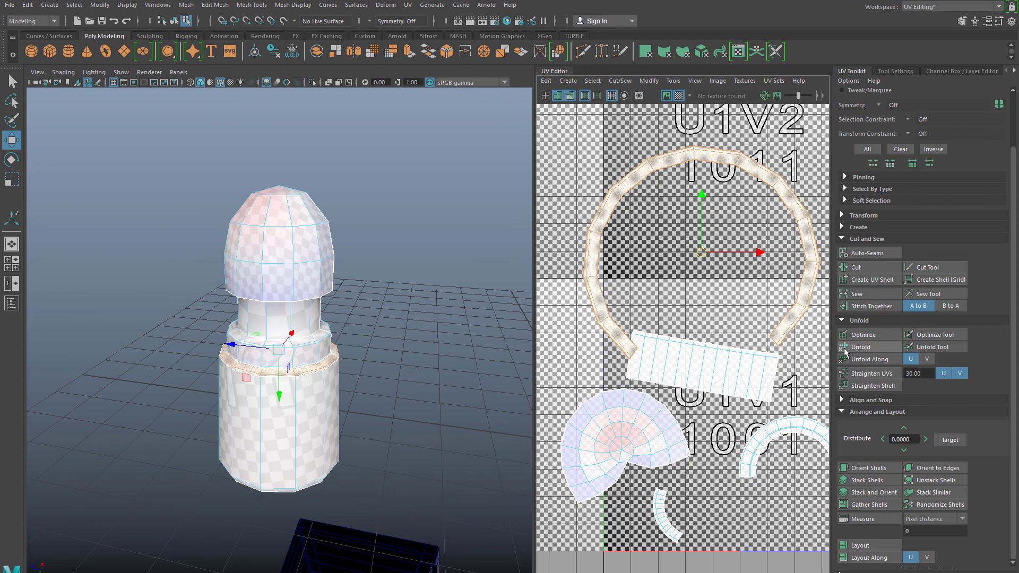
alt+middle_drag(584, 312, 589, 342)
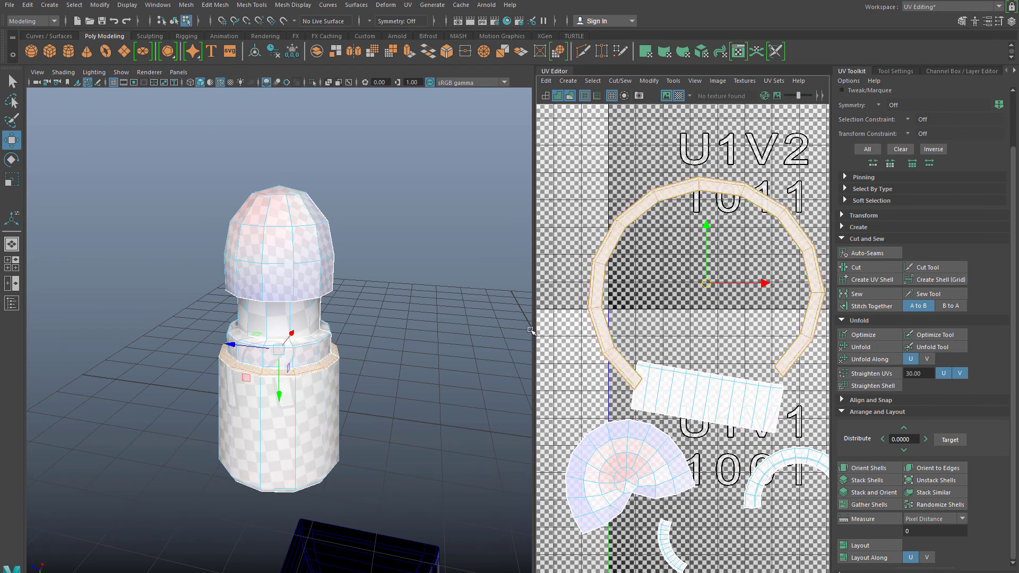
scroll(657, 303, down, 3)
scroll(736, 320, up, 2)
alt+middle_drag(736, 325, 716, 337)
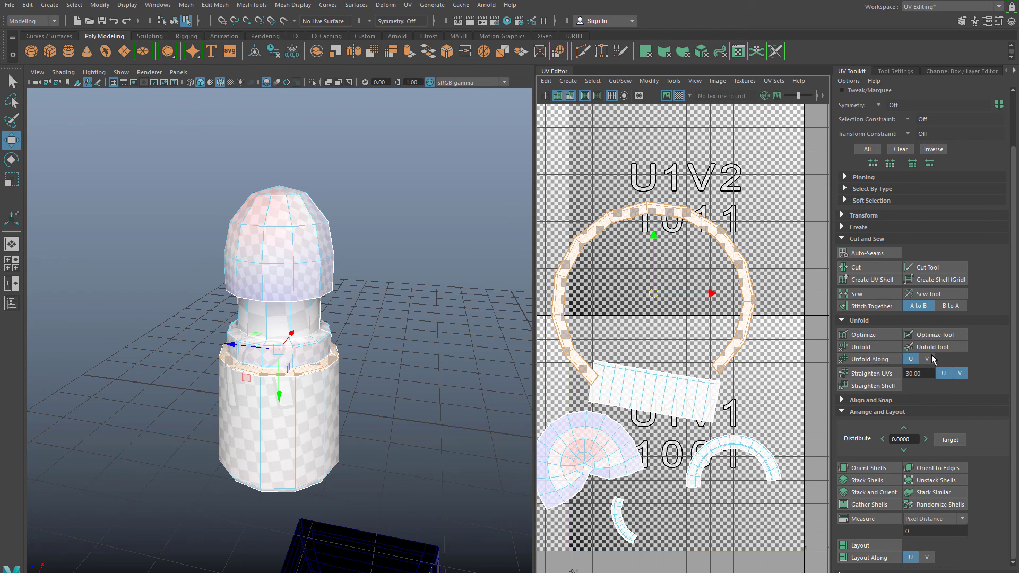
click(846, 348)
click(637, 343)
Step: Examine the peg's UV shells and the checker pattern on its surface from several angles
scroll(640, 342, down, 2)
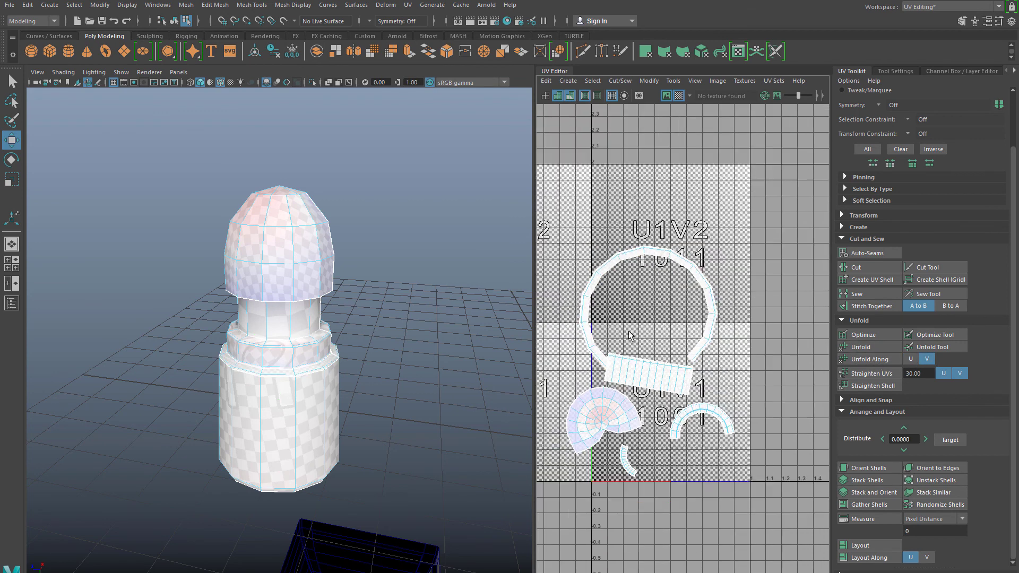
scroll(650, 340, up, 2)
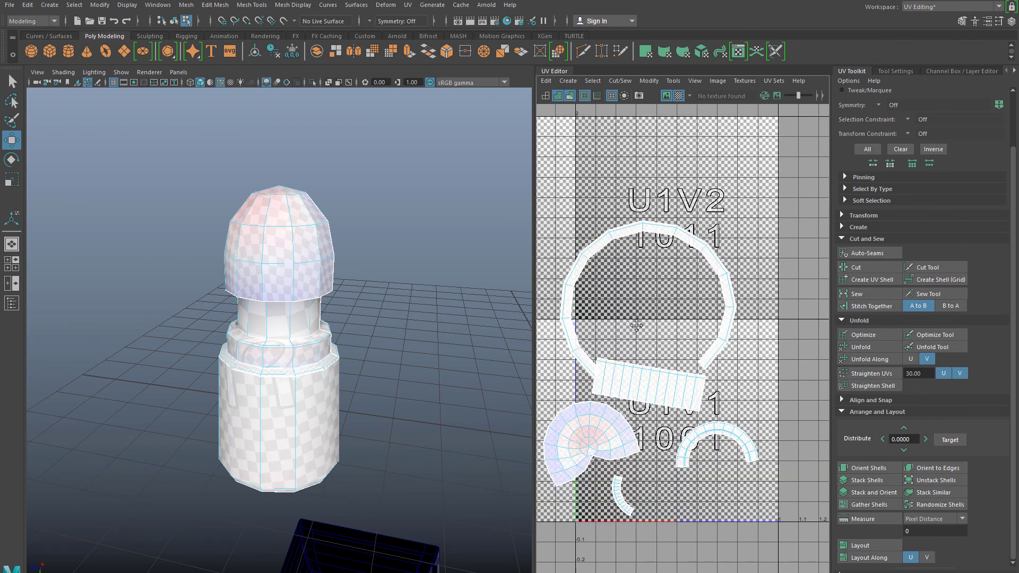
alt+middle_drag(636, 326, 667, 281)
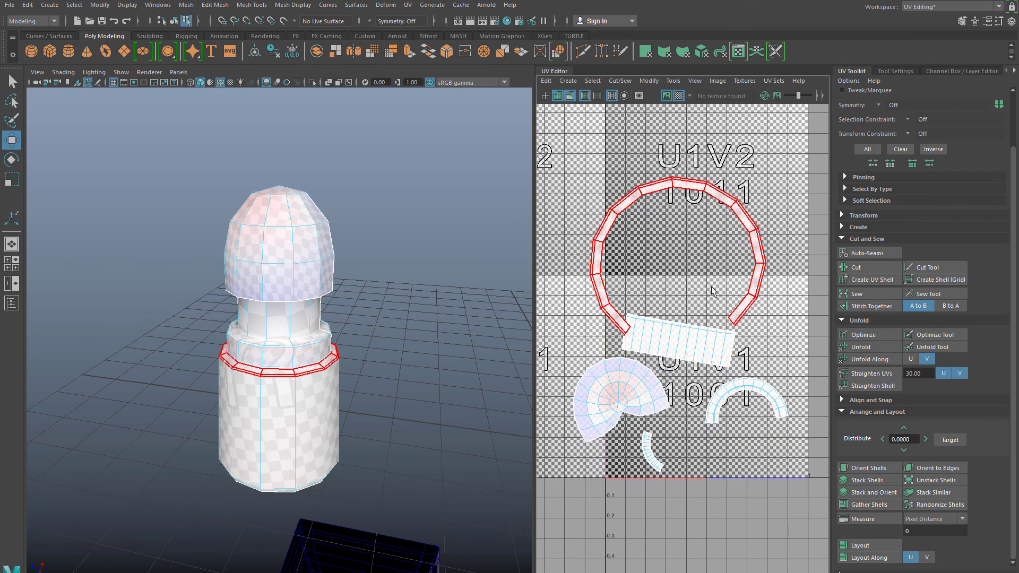
scroll(668, 333, down, 3)
scroll(414, 417, up, 2)
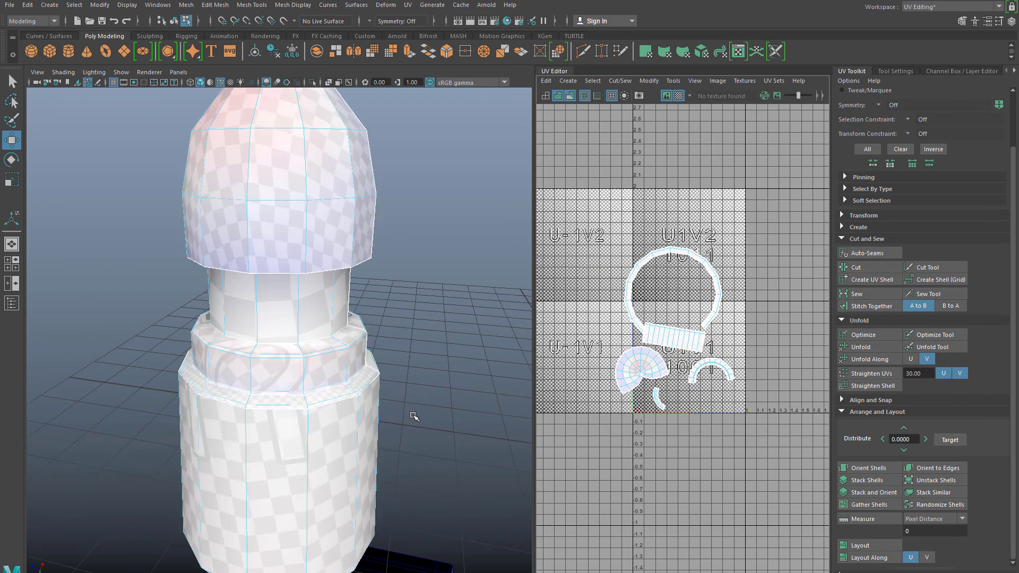
scroll(261, 409, down, 3)
alt+drag(291, 466, 245, 319)
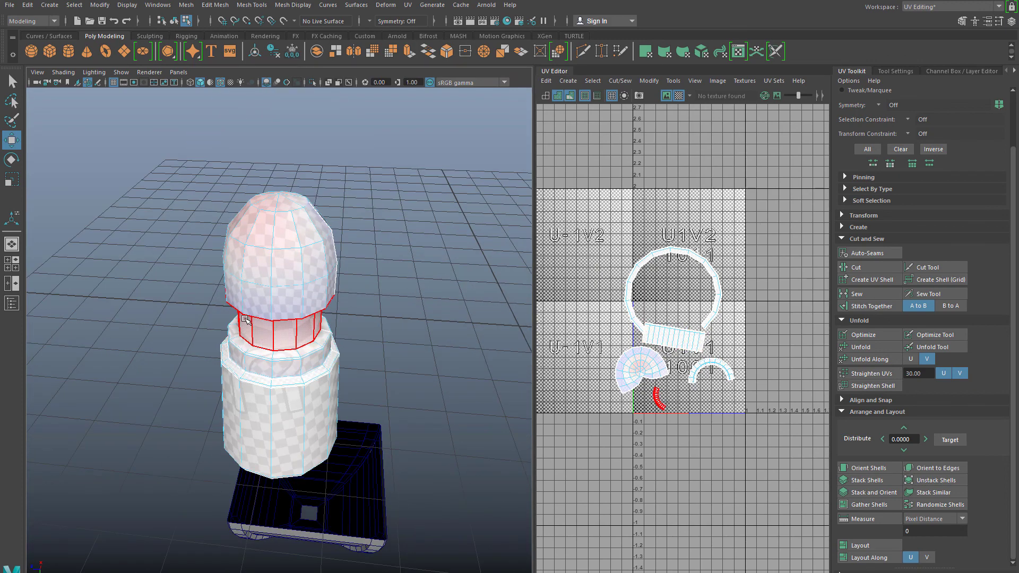
Step: Return to object selection and check the UV layouts of the bell, the bowl and the octagonal plaque in turn
right_drag(244, 307, 301, 293)
scroll(325, 356, down, 4)
alt+drag(325, 356, 487, 313)
scroll(320, 441, down, 4)
alt+middle_drag(320, 441, 332, 333)
click(409, 395)
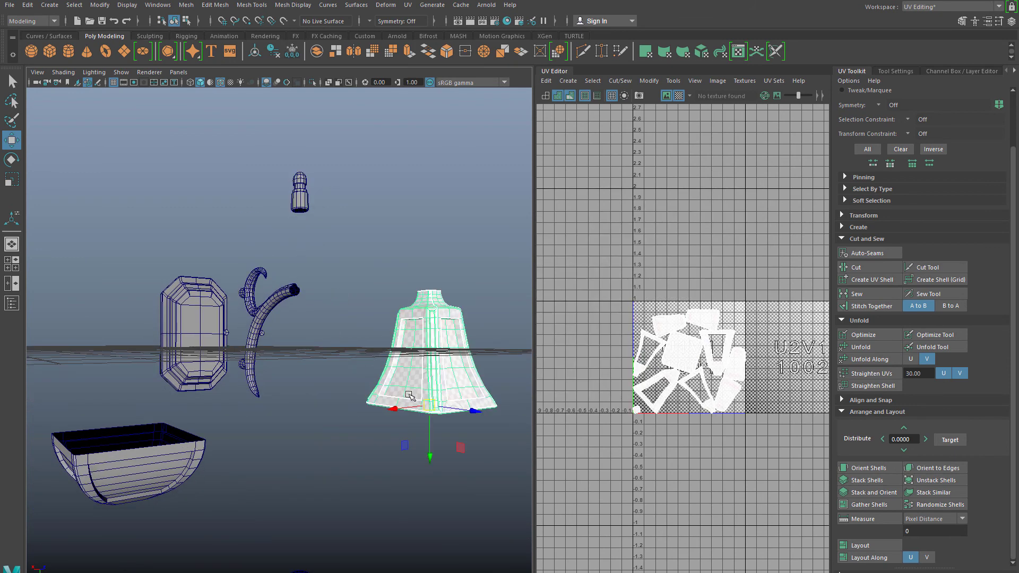
click(144, 456)
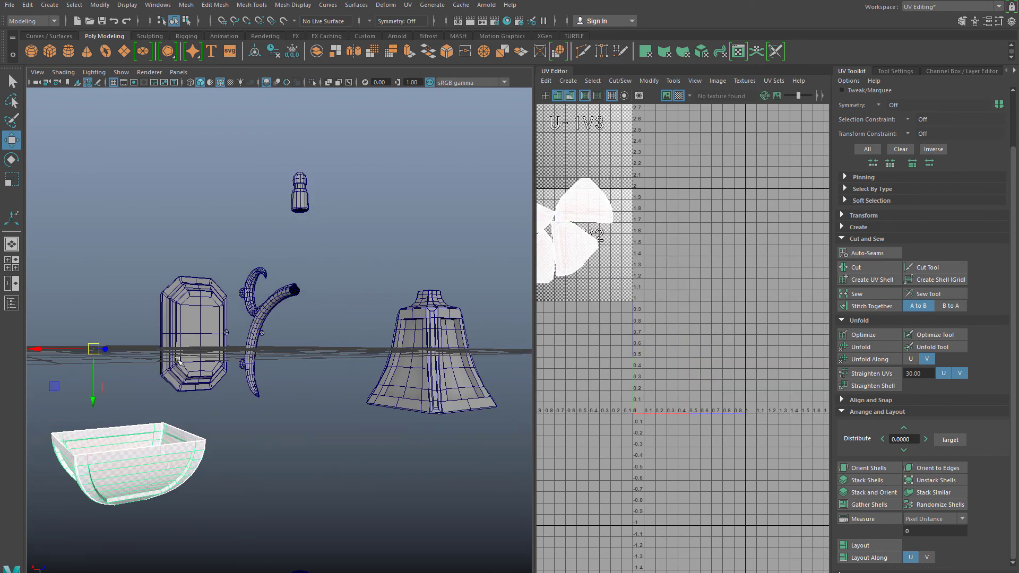
click(178, 362)
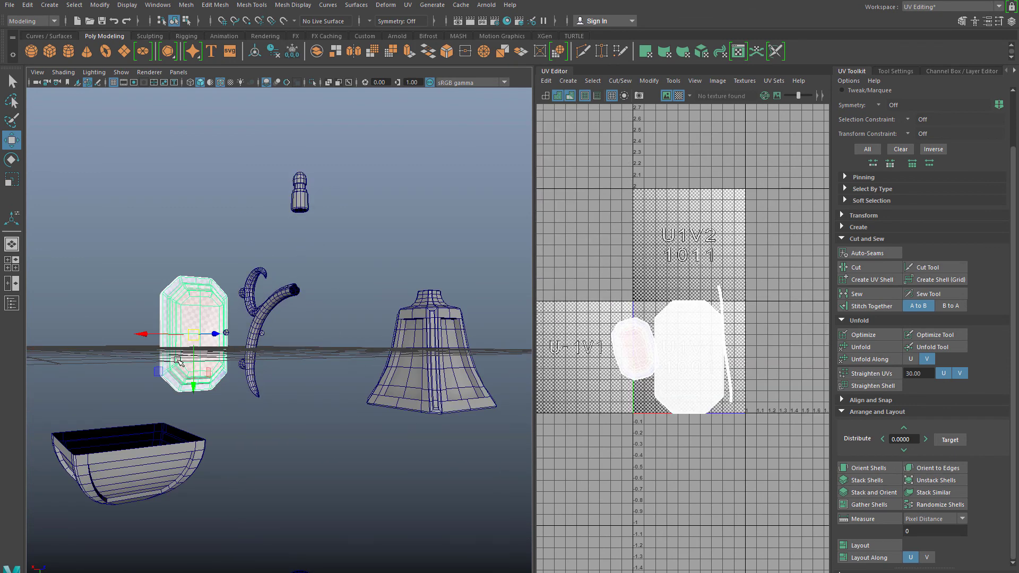
Step: Unfold all UV shells of the small hexagonal bolt at the edge of the octagonal plaque
click(230, 332)
key(f)
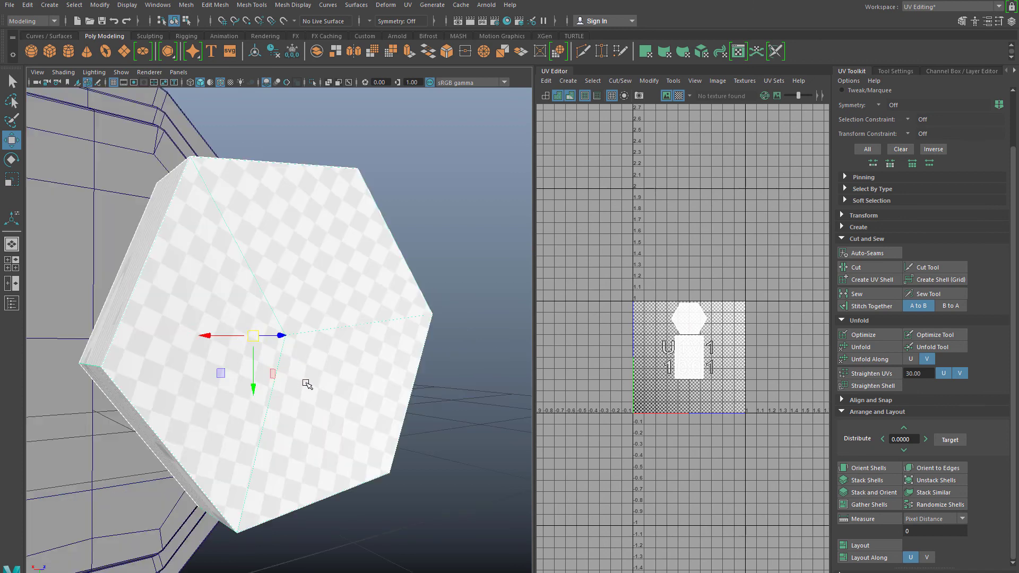
alt+drag(323, 388, 267, 405)
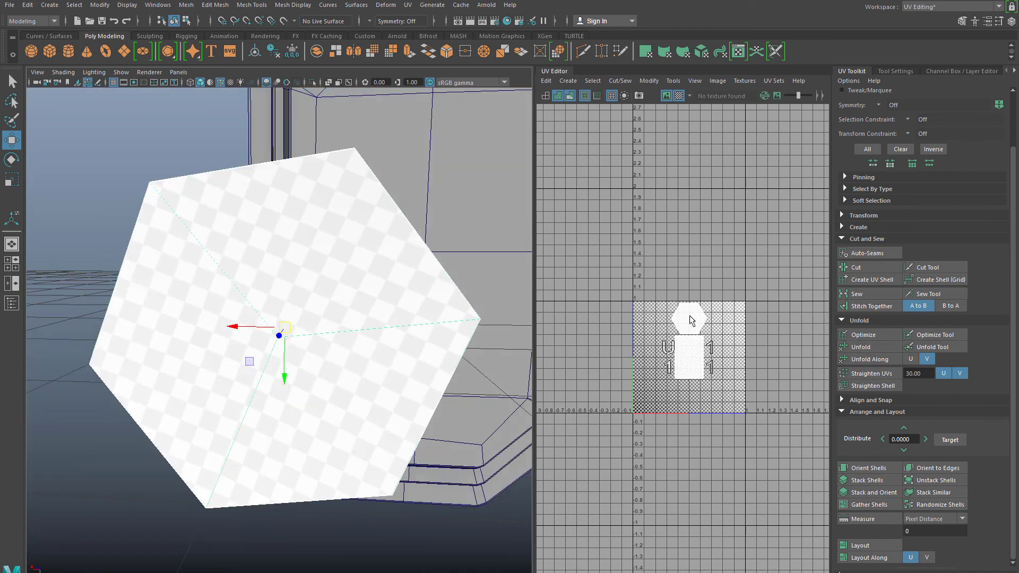
right_drag(690, 317, 649, 297)
drag(643, 275, 790, 417)
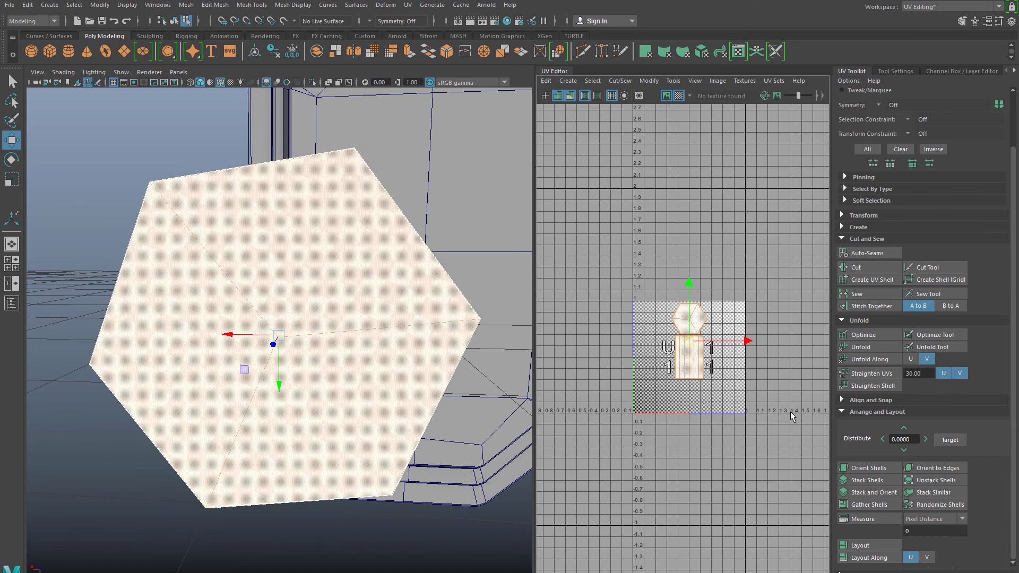
click(862, 358)
scroll(436, 469, down, 5)
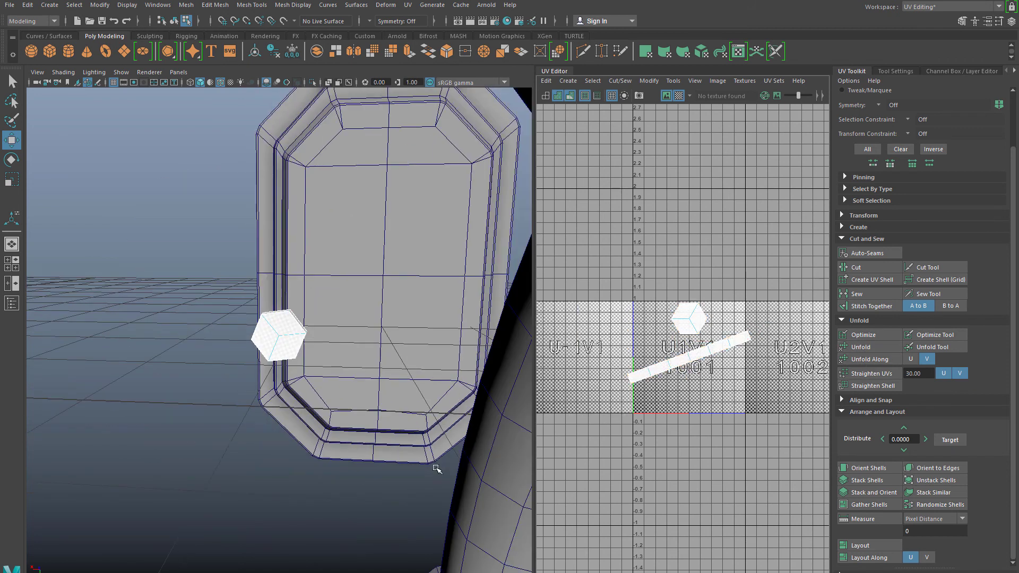
Step: Unfold the UV shells of the second hexagonal bolt near the plaque's lower corner
alt+drag(436, 469, 48, 432)
click(374, 347)
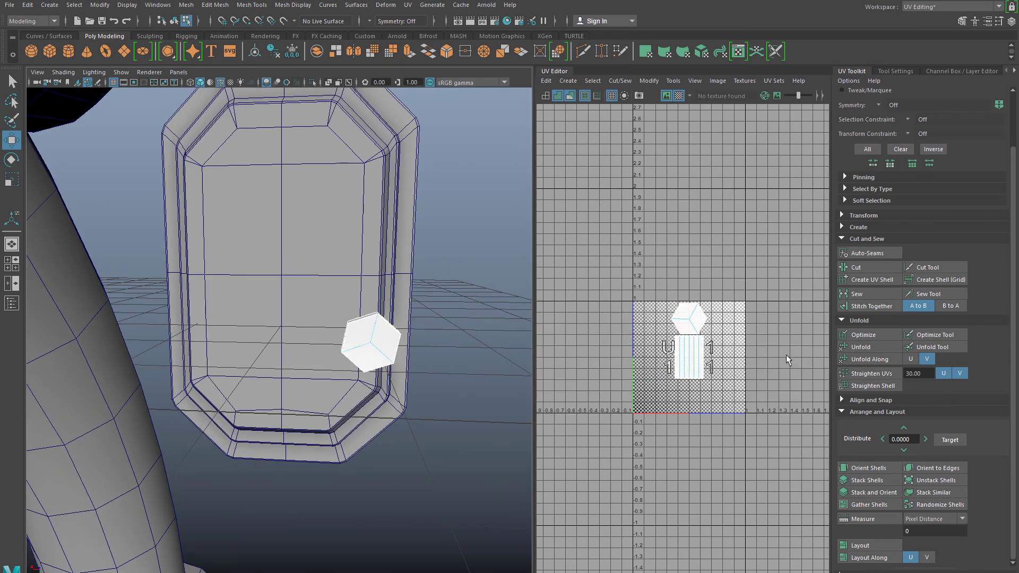
alt+drag(354, 352, 366, 271)
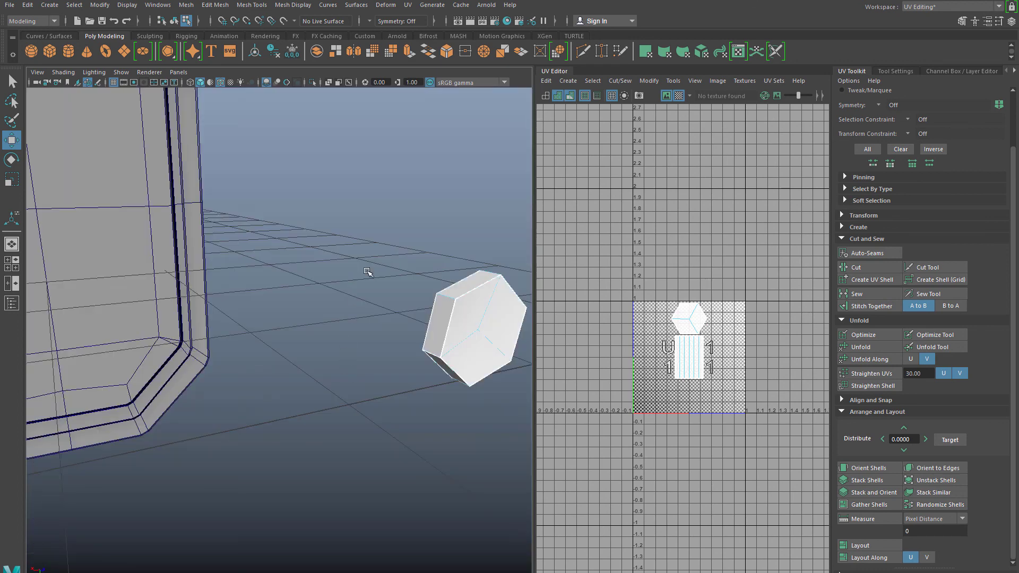
click(872, 348)
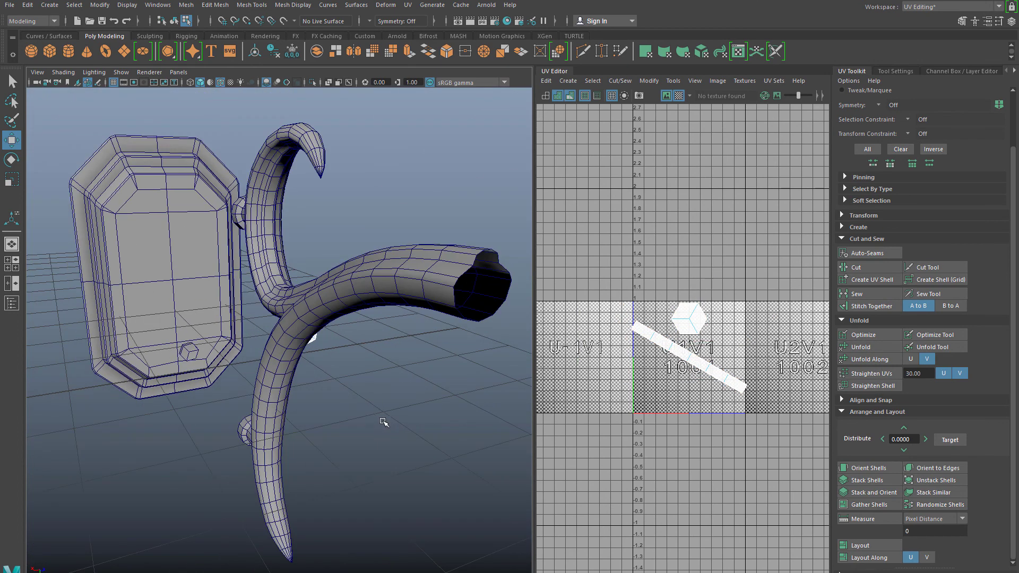
Step: Examine the branching curved arm's UV layout and its distortion shading
click(318, 339)
alt+drag(346, 402, 369, 423)
scroll(370, 423, down, 5)
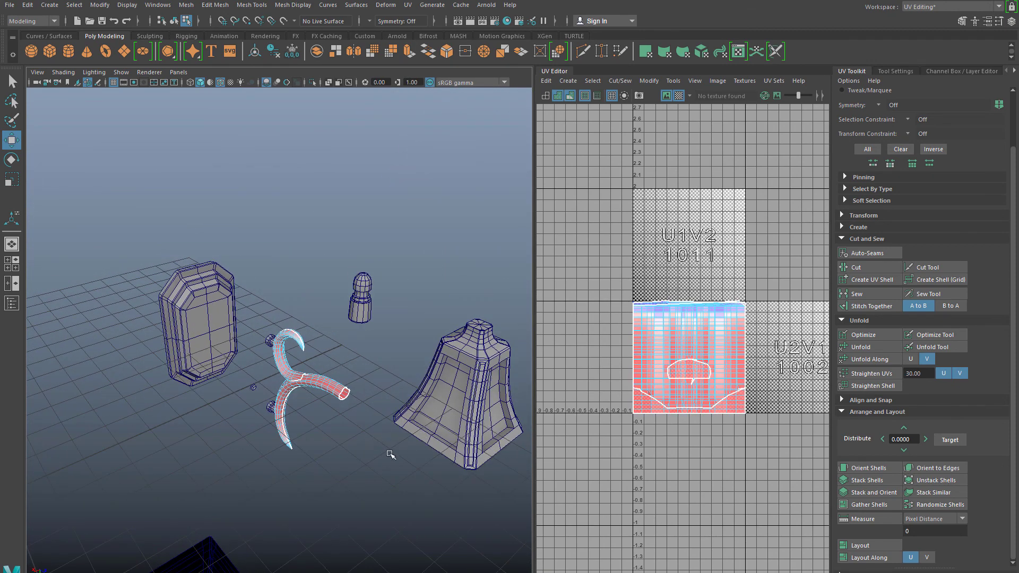
scroll(366, 486, up, 8)
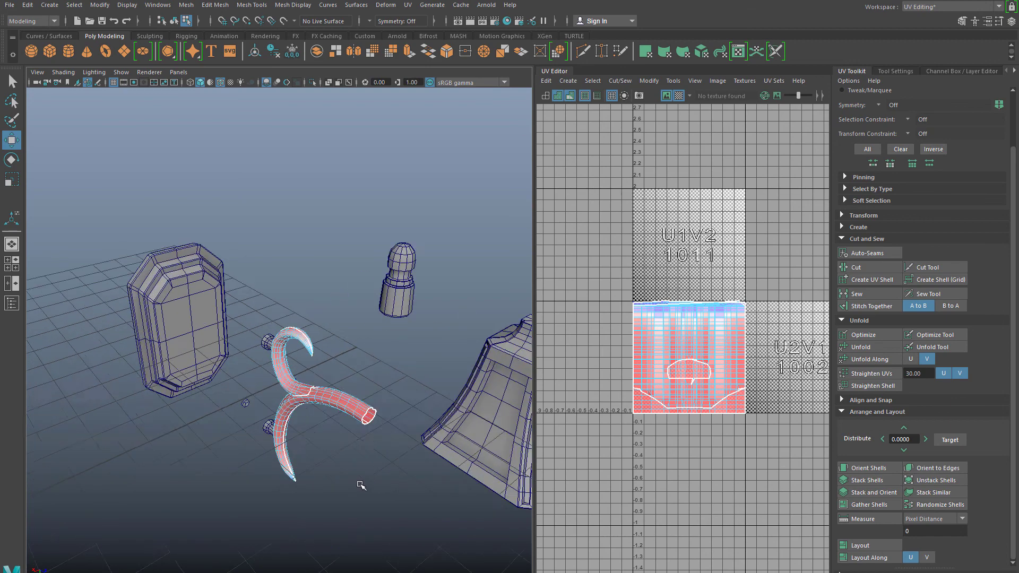
alt+drag(398, 416, 281, 262)
click(249, 223)
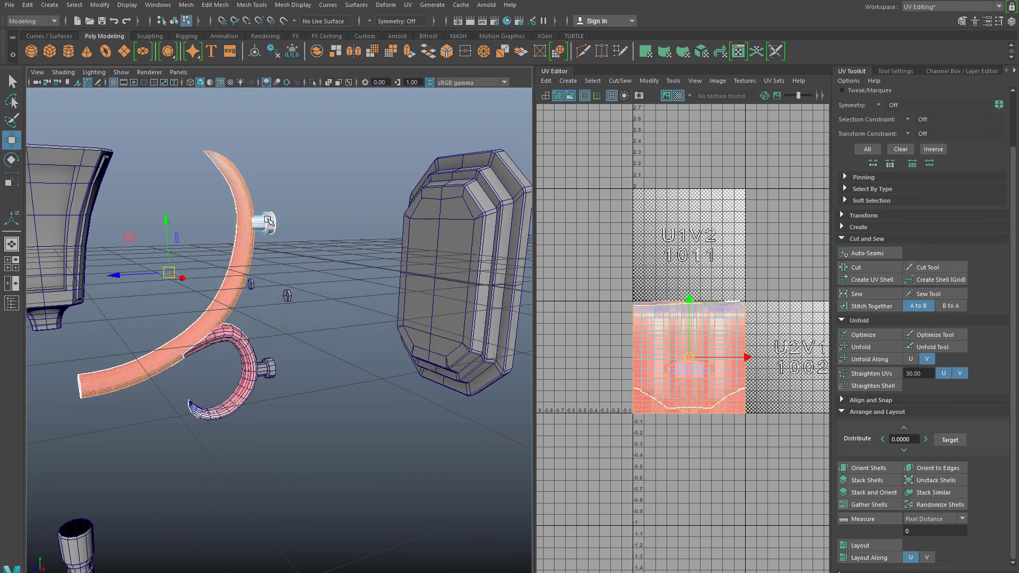
key(f)
scroll(397, 345, up, 5)
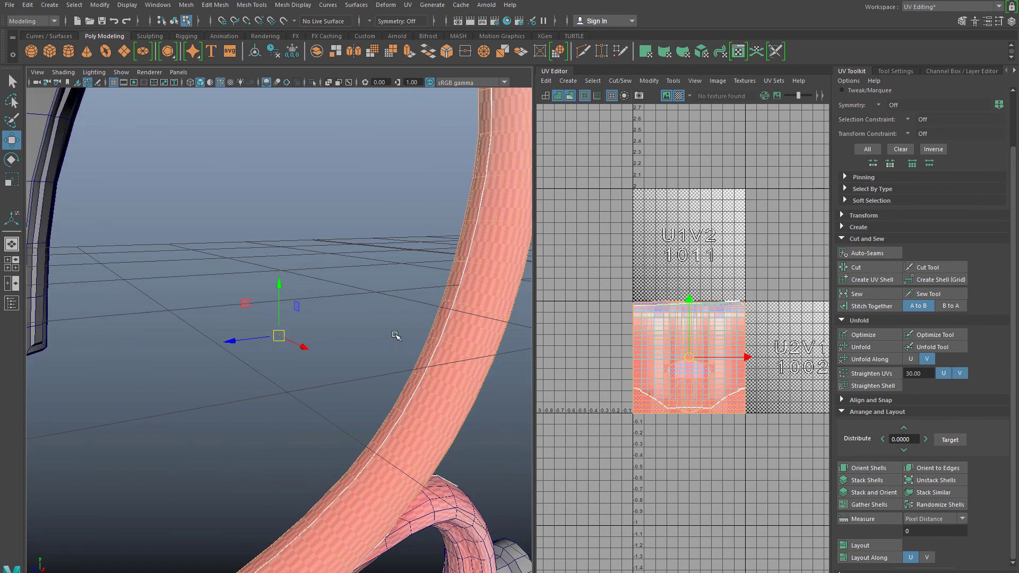
Step: Select the round knob on the back of the curved arm as an object and undo its accidental shift
alt+middle_drag(394, 339, 110, 471)
click(367, 374)
scroll(366, 371, up, 3)
alt+middle_drag(364, 331, 321, 443)
right_drag(353, 307, 377, 292)
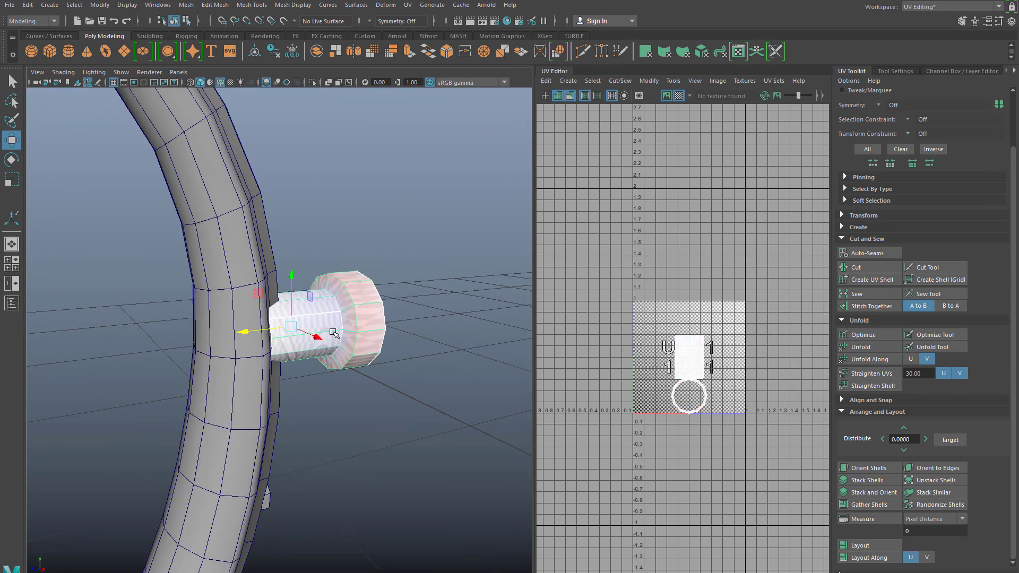
key(ctrl+z)
key(ctrl+z)
key(ctrl+z)
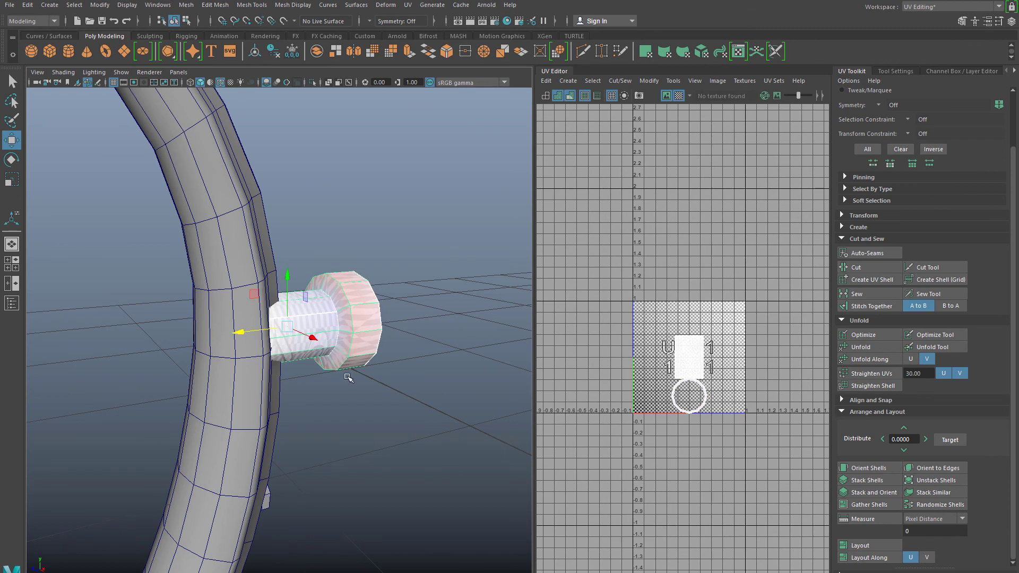
Step: Apply automatic UV mapping to the whole round knob on the back of the curved arm
click(339, 399)
click(316, 317)
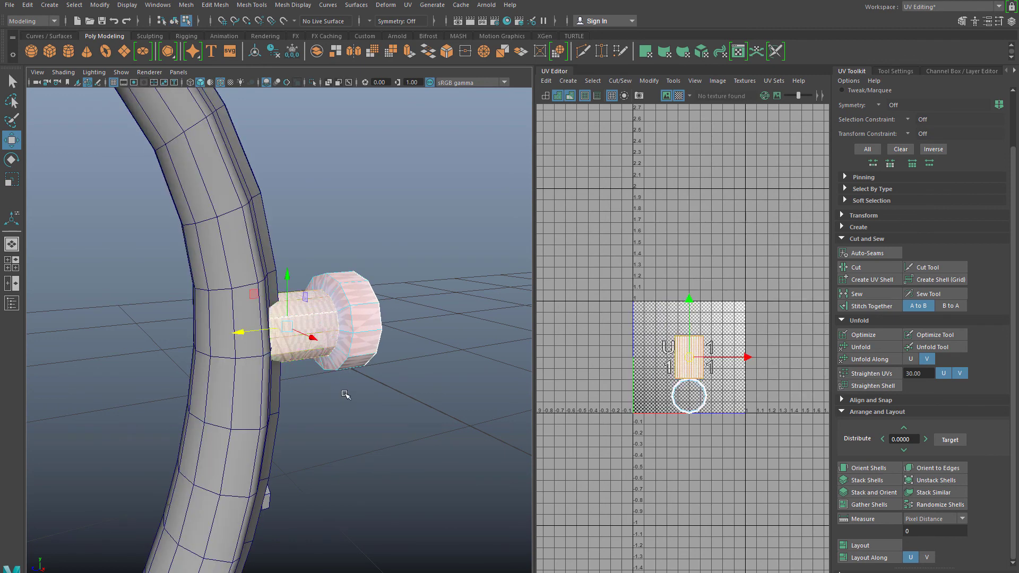
scroll(346, 395, up, 3)
right_drag(353, 307, 427, 289)
scroll(599, 393, up, 6)
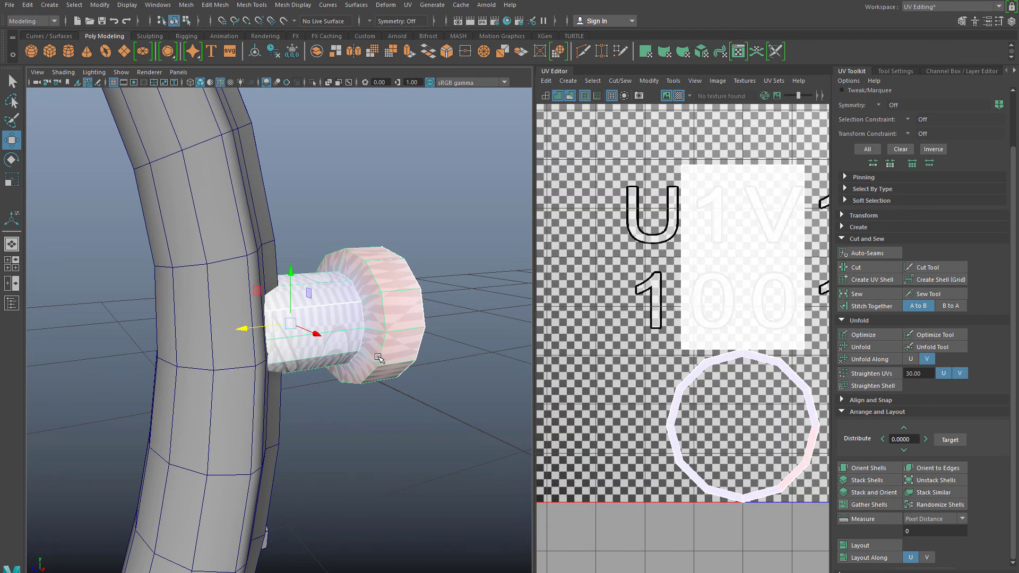
click(568, 81)
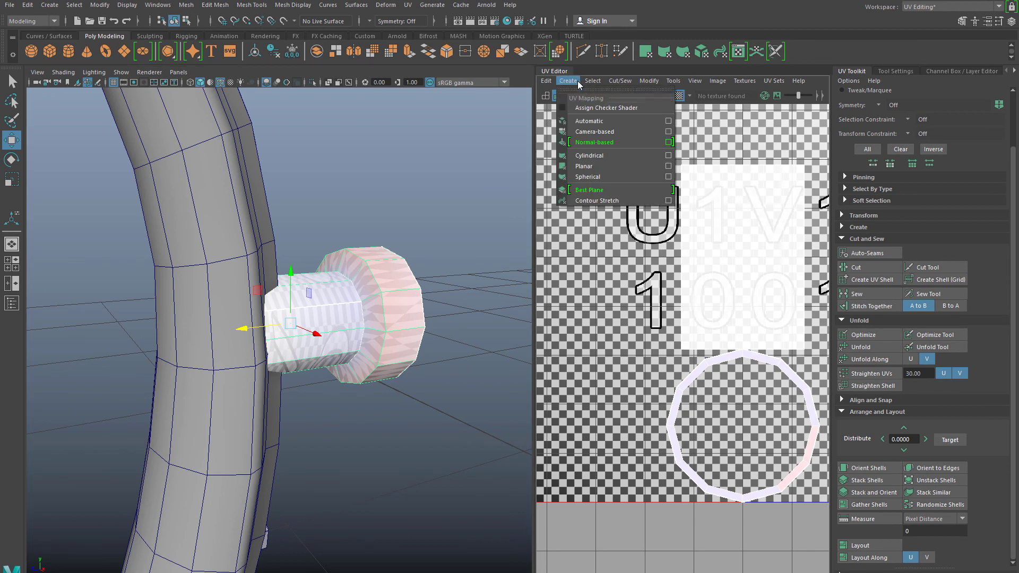
click(589, 121)
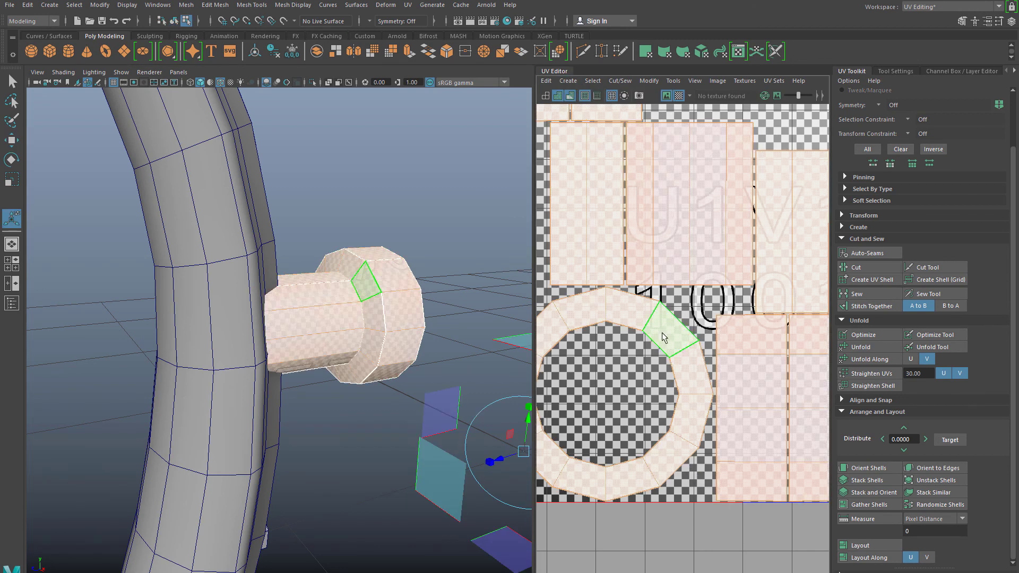
Step: Stitch the separate UV shells of the upper knob's cylindrical stem together into one continuous strip
scroll(661, 340, down, 5)
scroll(678, 438, up, 4)
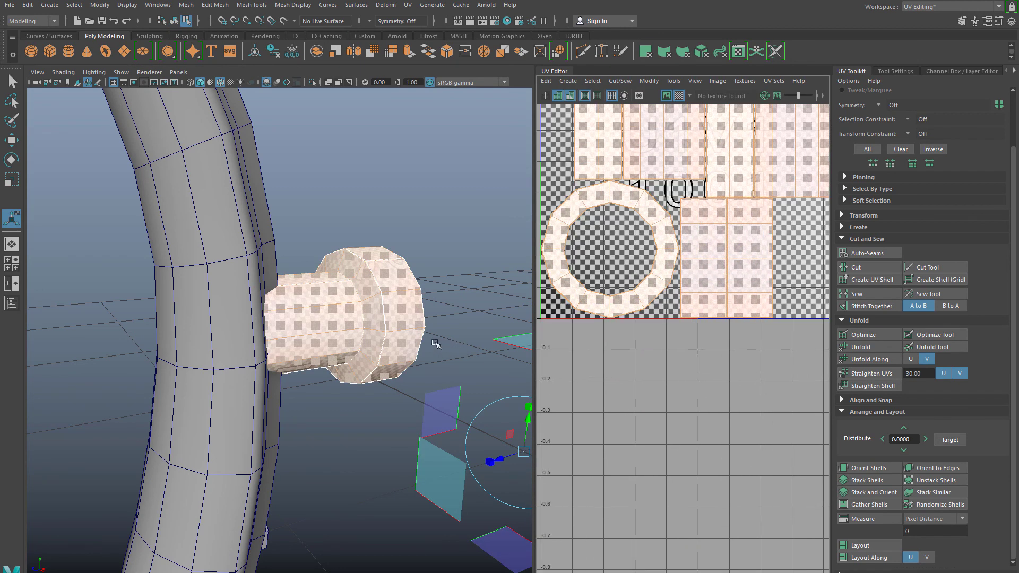
scroll(717, 309, down, 2)
alt+middle_drag(717, 311, 651, 405)
scroll(616, 340, up, 4)
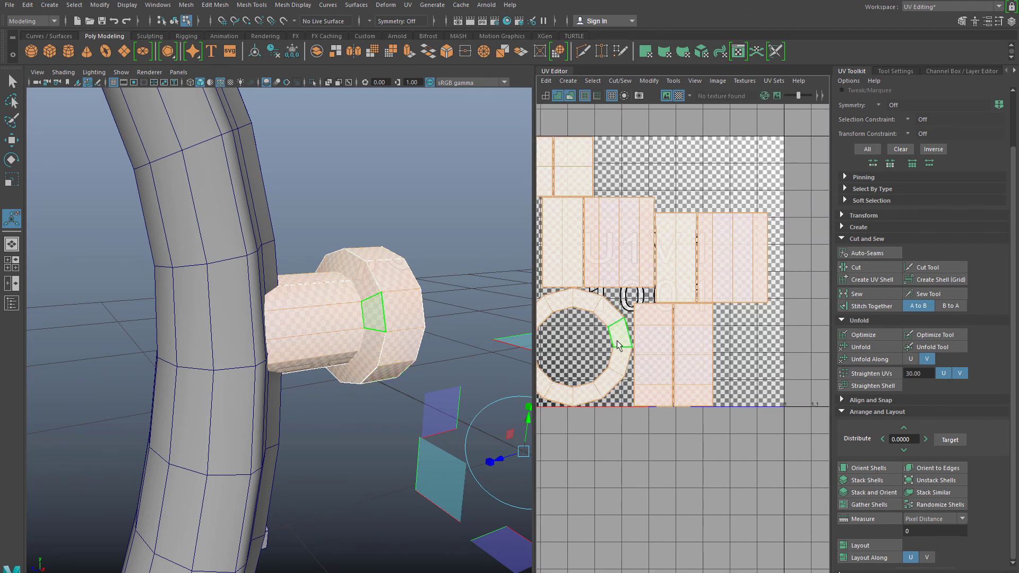
right_drag(623, 245, 621, 222)
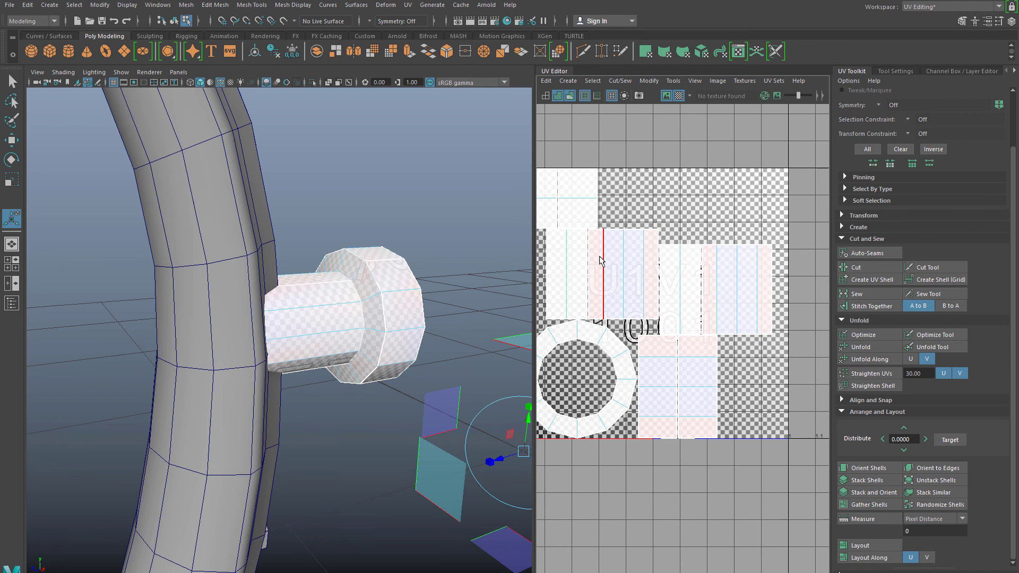
click(547, 271)
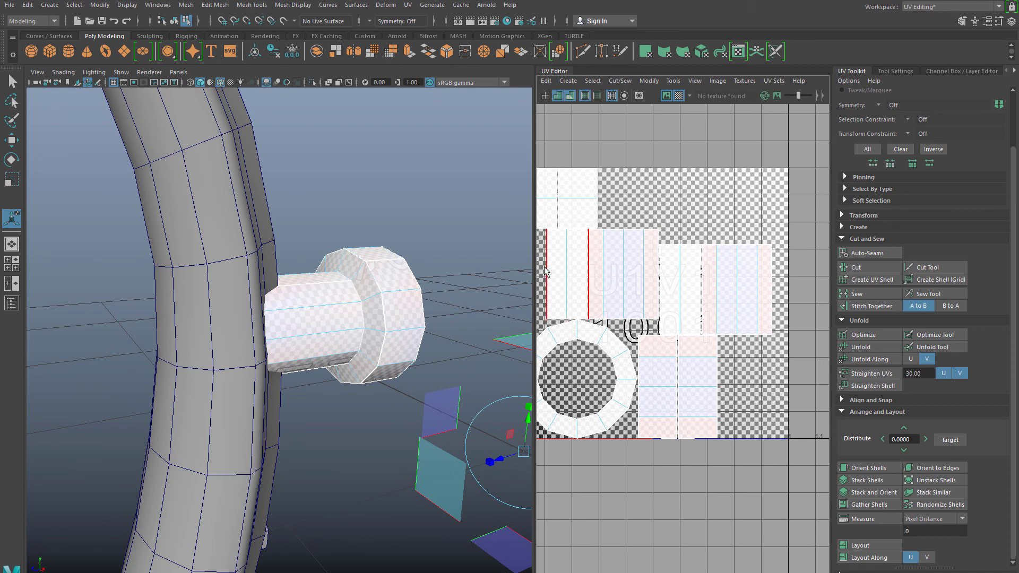
click(863, 307)
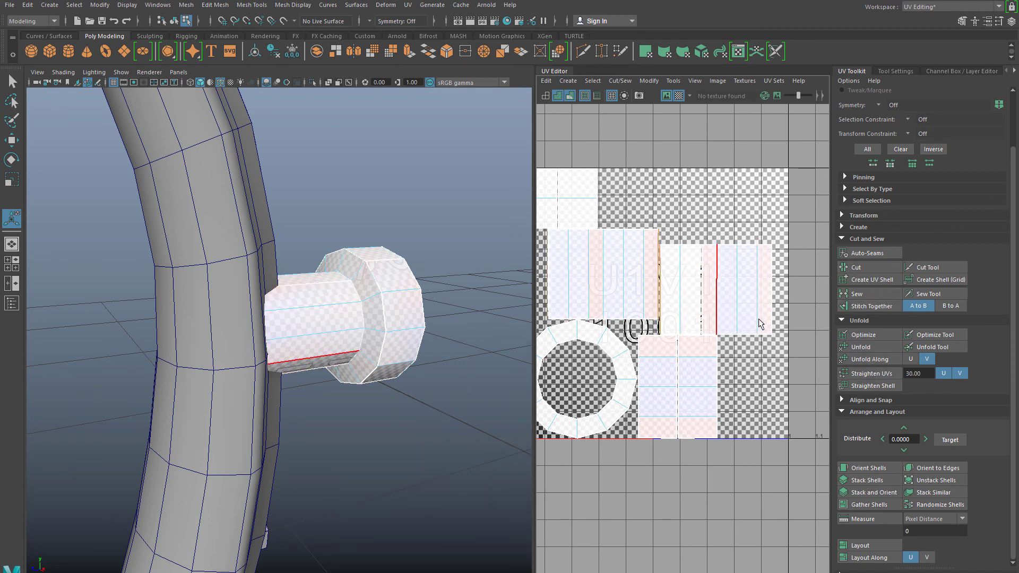
click(863, 307)
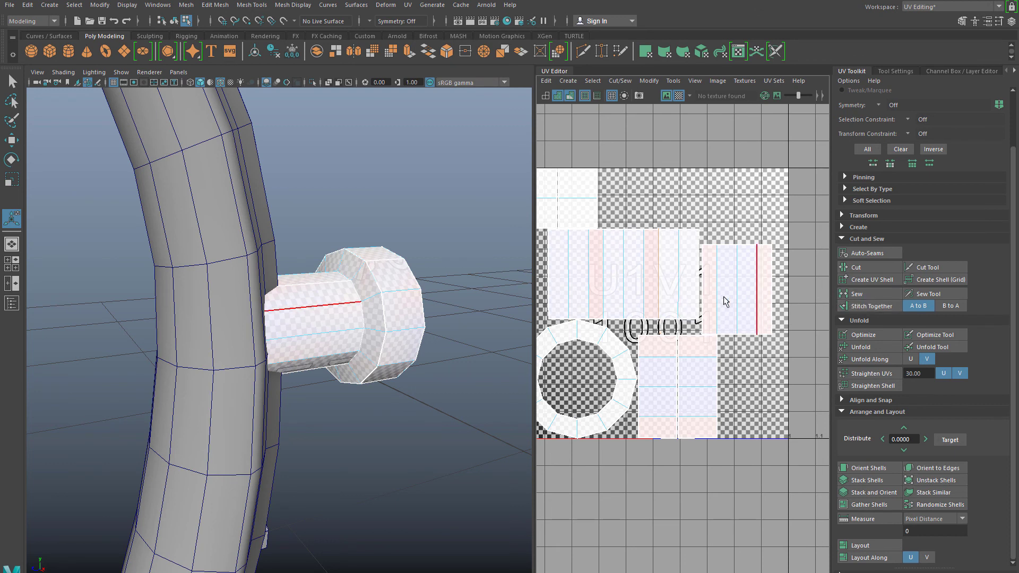
click(702, 289)
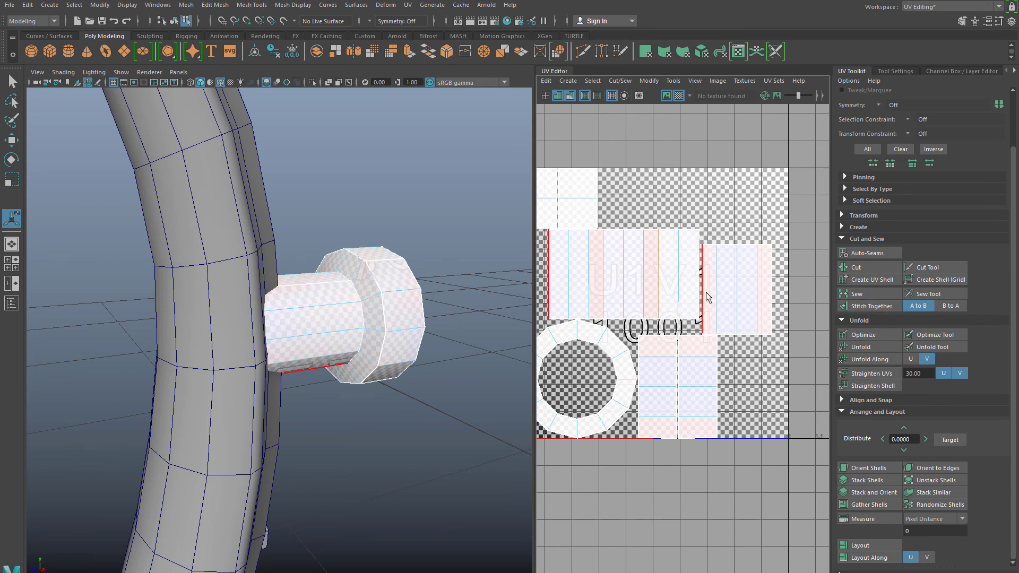
click(858, 295)
Step: Stitch the UV shells around the upper knob's outer rim together into one long strip
alt+middle_drag(693, 356, 762, 370)
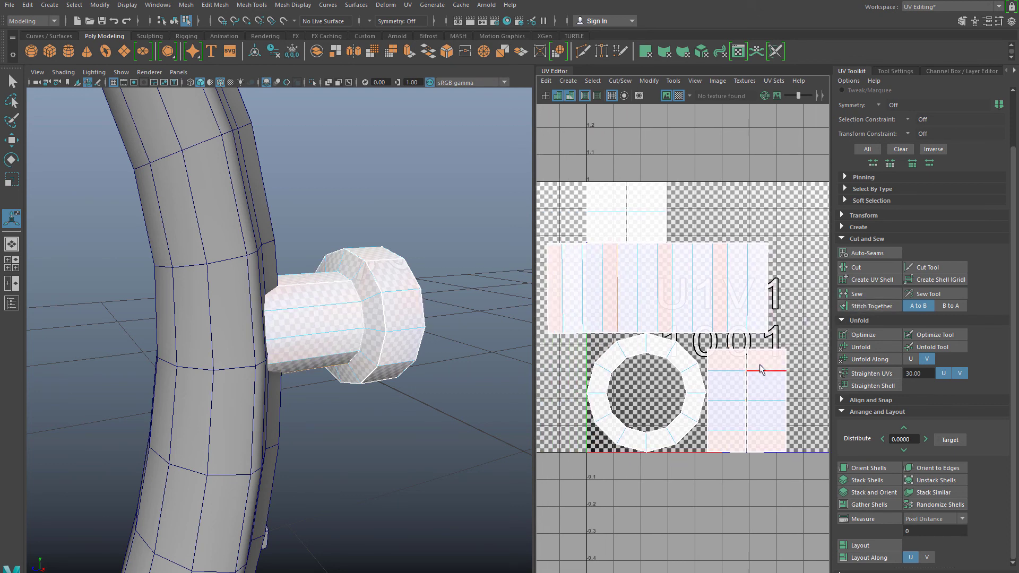
click(762, 350)
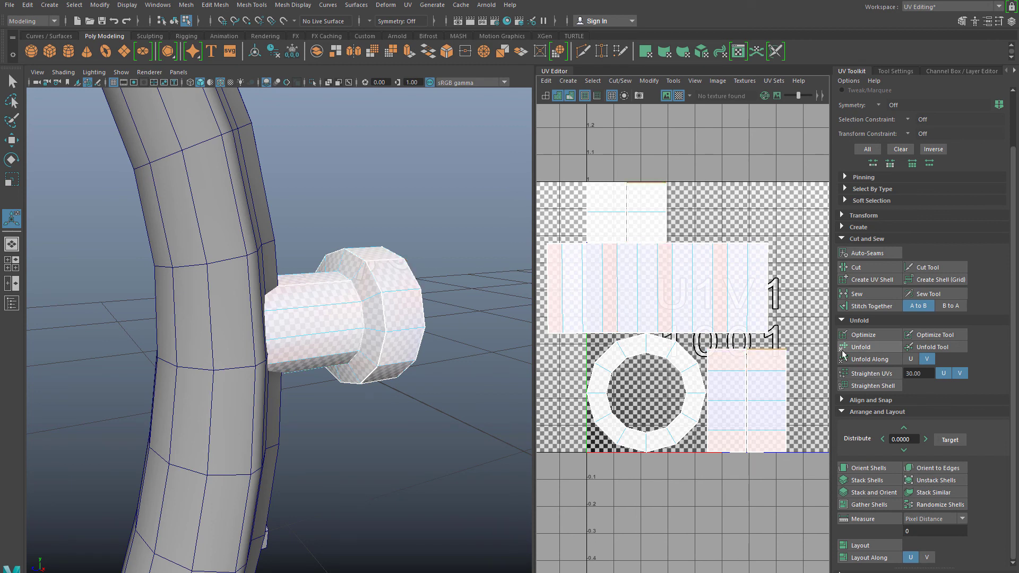
click(864, 304)
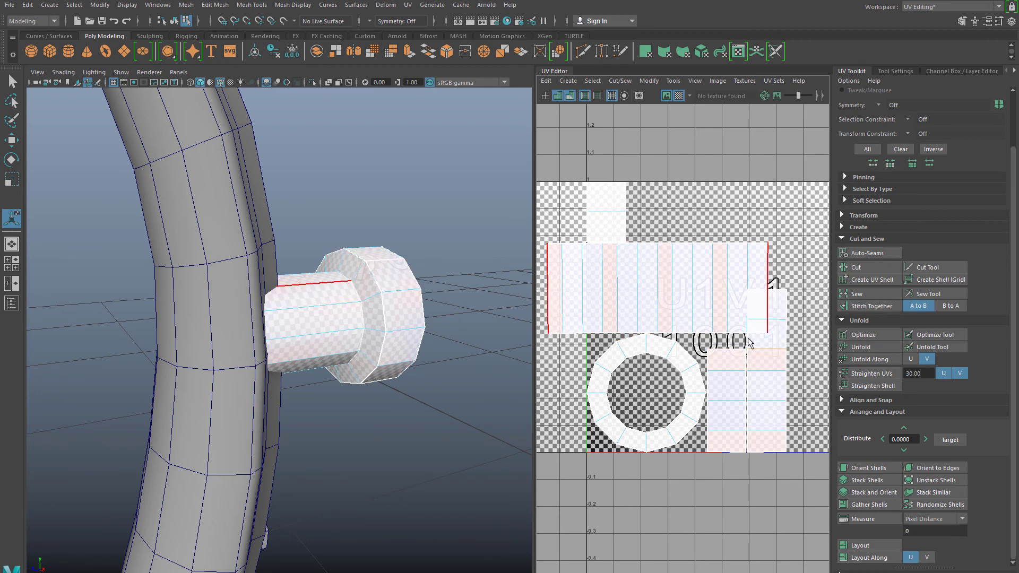
click(861, 304)
scroll(688, 373, down, 2)
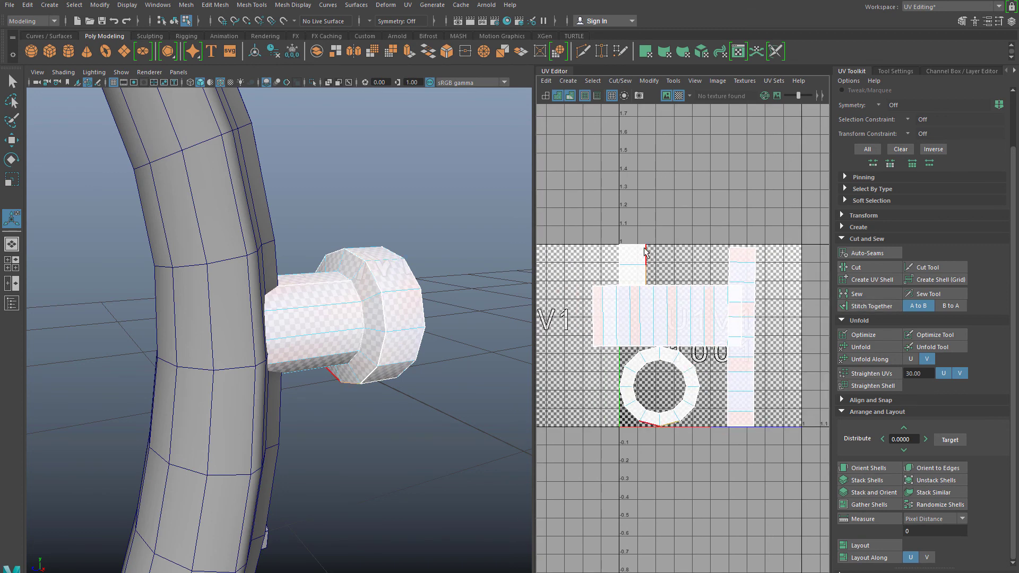
click(869, 306)
alt+middle_drag(657, 308, 637, 357)
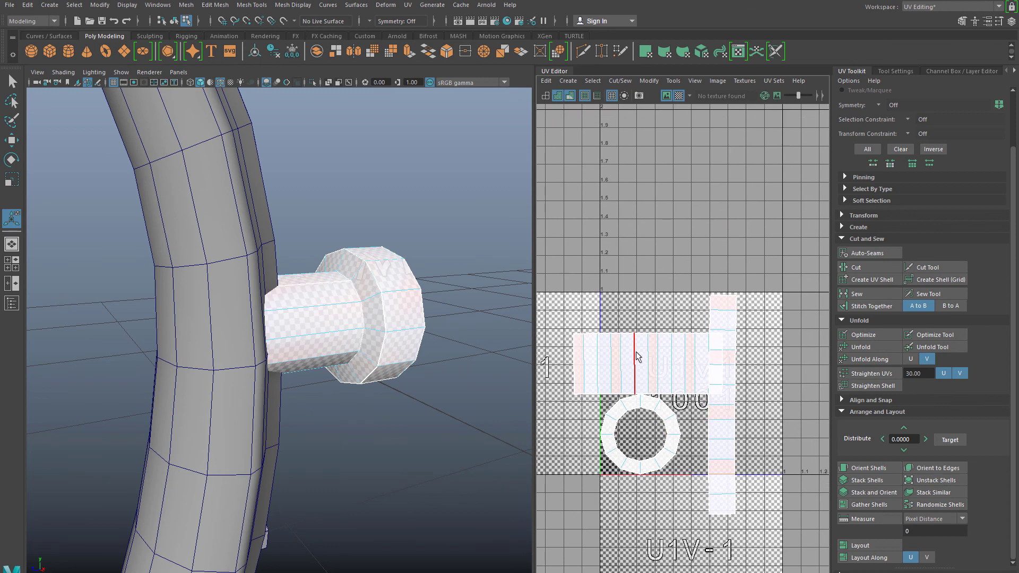
Step: Unfold the stitched UV strip of the upper knob's stem
right_drag(638, 356, 590, 335)
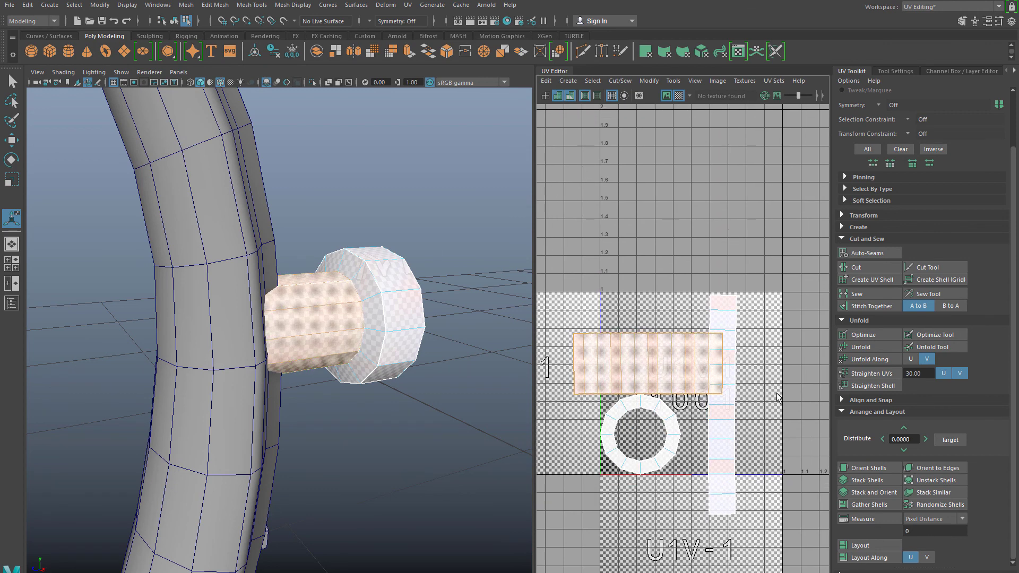
scroll(593, 417, up, 3)
alt+drag(382, 333, 263, 303)
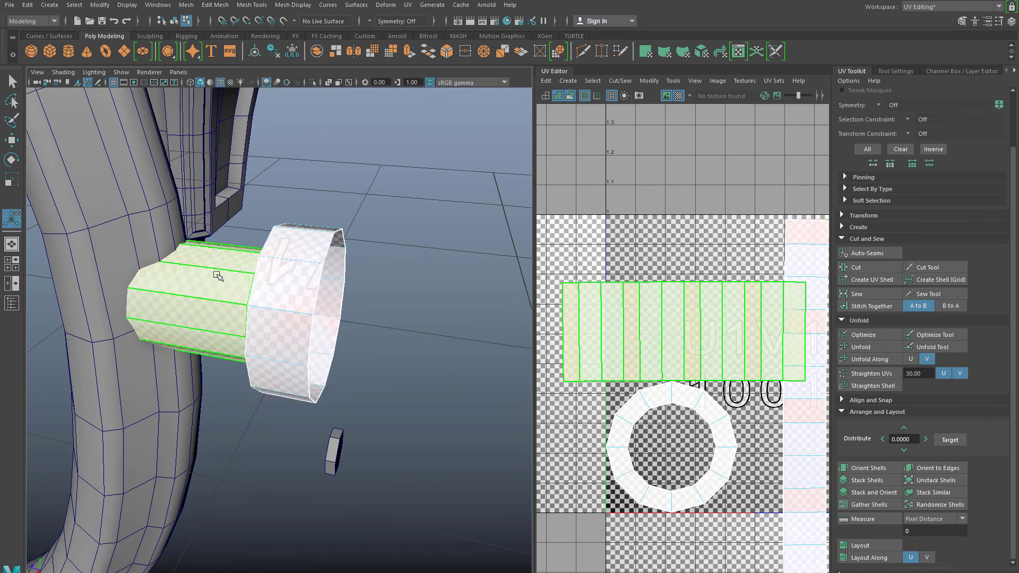
mouse_move(379, 420)
alt+mouse_down()
mouse_move(342, 424)
mouse_move(390, 423)
alt+mouse_up()
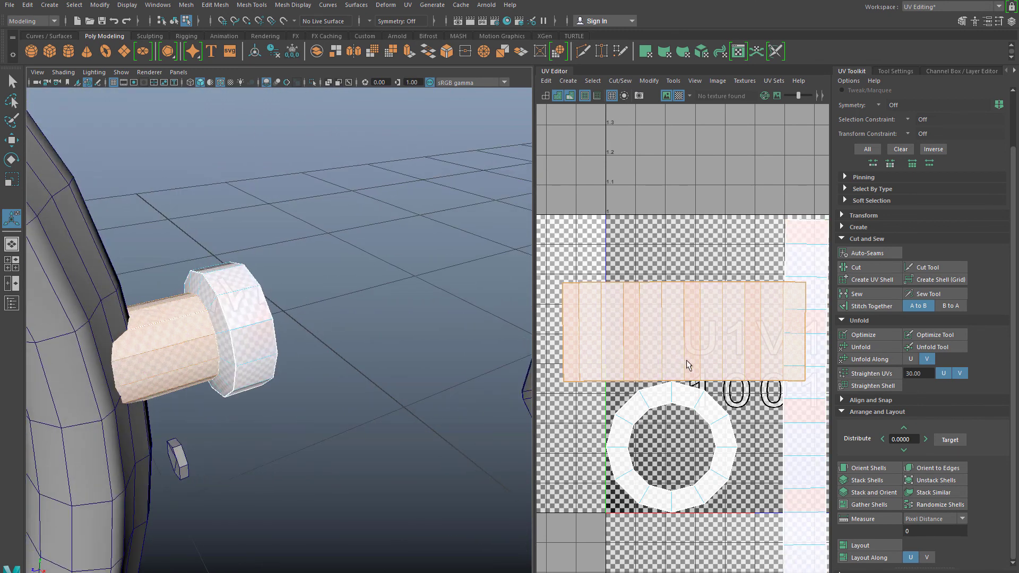
scroll(687, 361, down, 3)
click(864, 348)
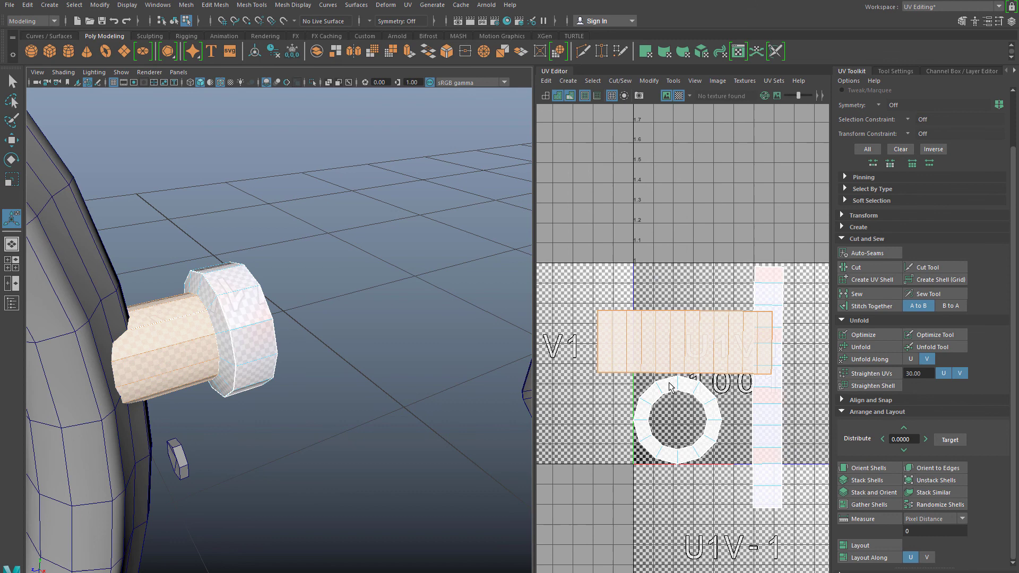
Step: Try to unfold the stitched UV strip of the upper knob's outer rim
click(753, 416)
click(863, 348)
alt+middle_drag(729, 405, 683, 363)
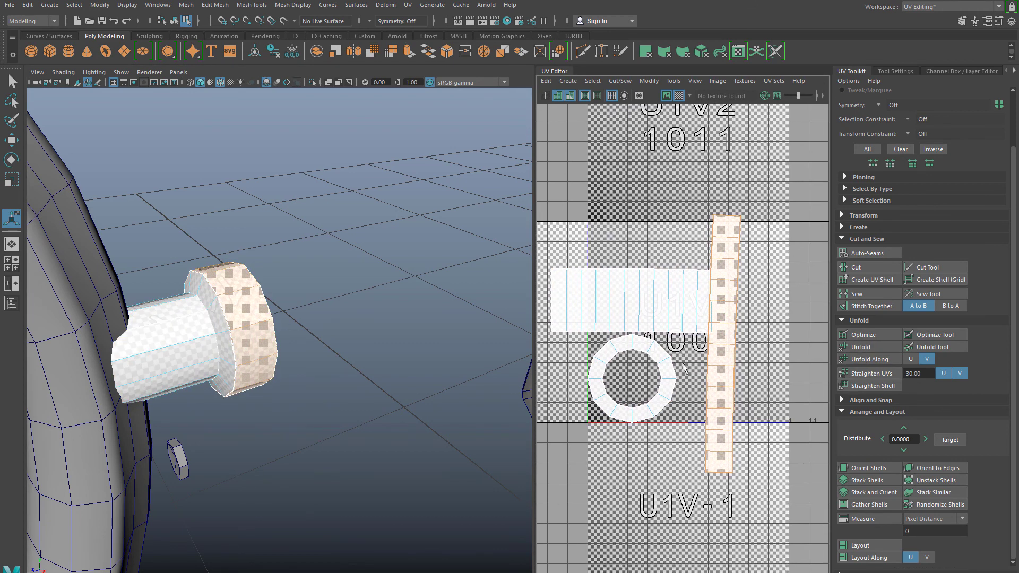
click(223, 342)
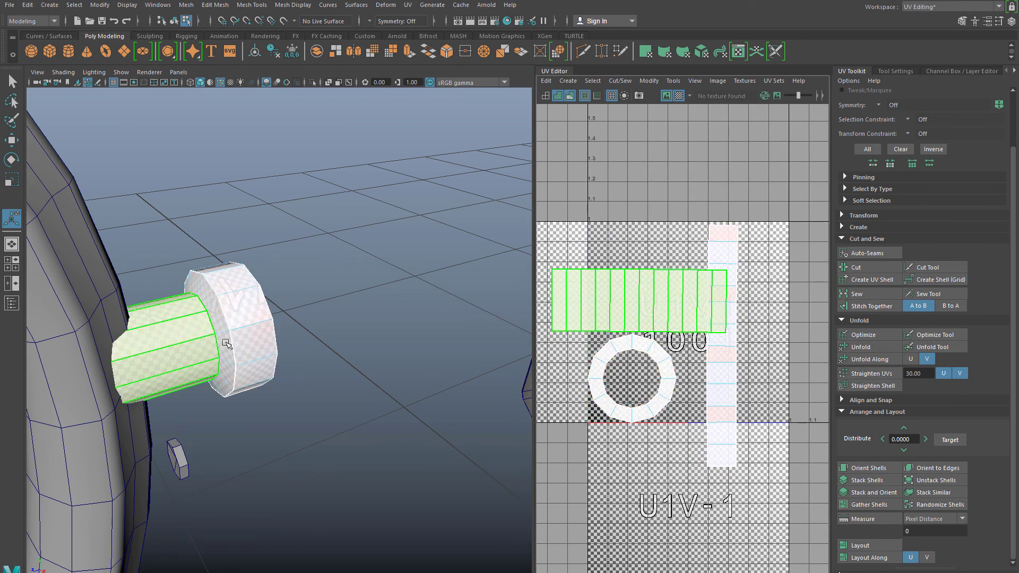
alt+drag(260, 409, 200, 400)
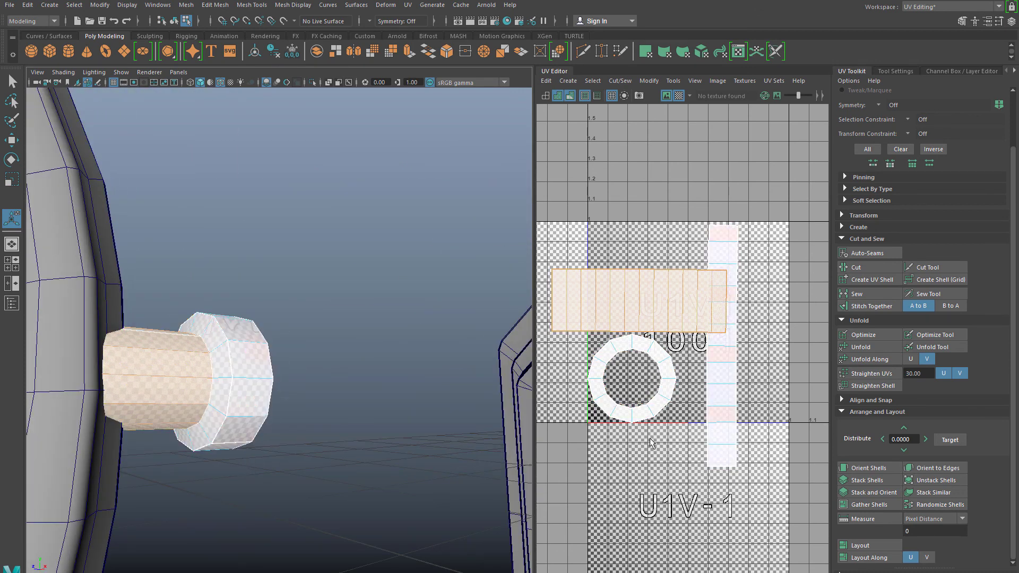
Step: Select the lower knob on the arm's small curl as a whole object
scroll(674, 400, down, 3)
alt+drag(289, 486, 239, 402)
shift+click(269, 461)
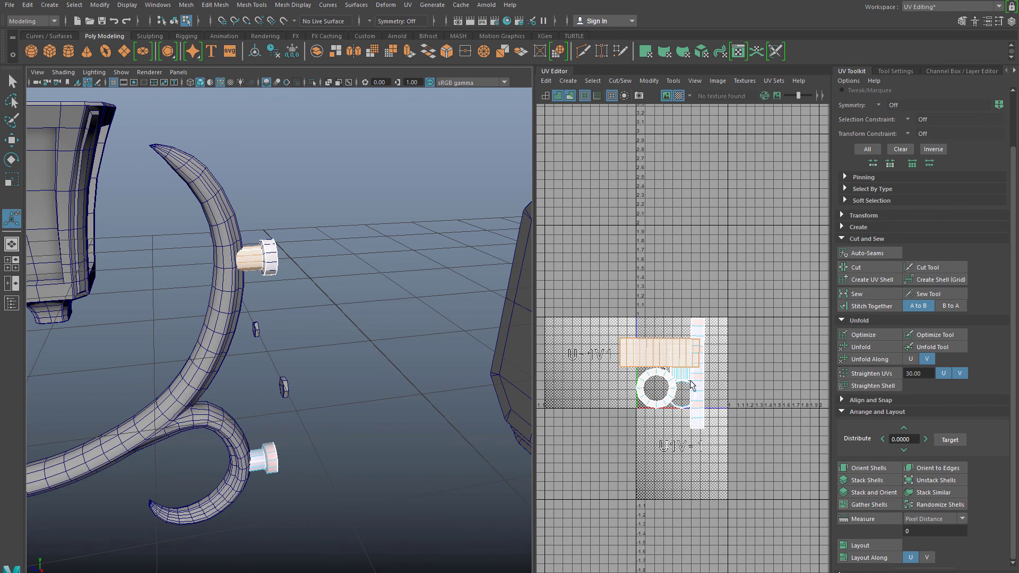
scroll(669, 393, up, 5)
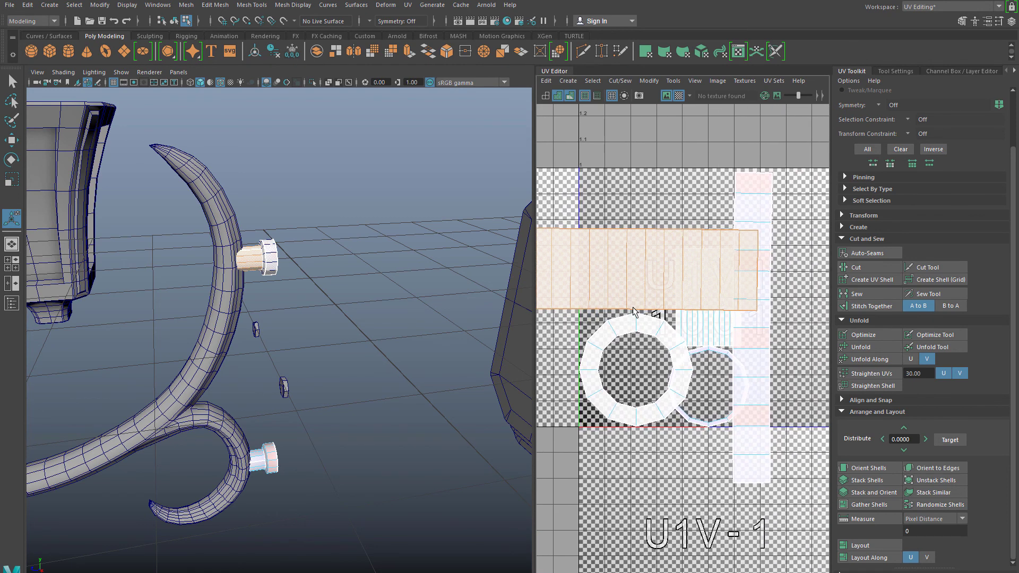
click(628, 323)
double_click(275, 464)
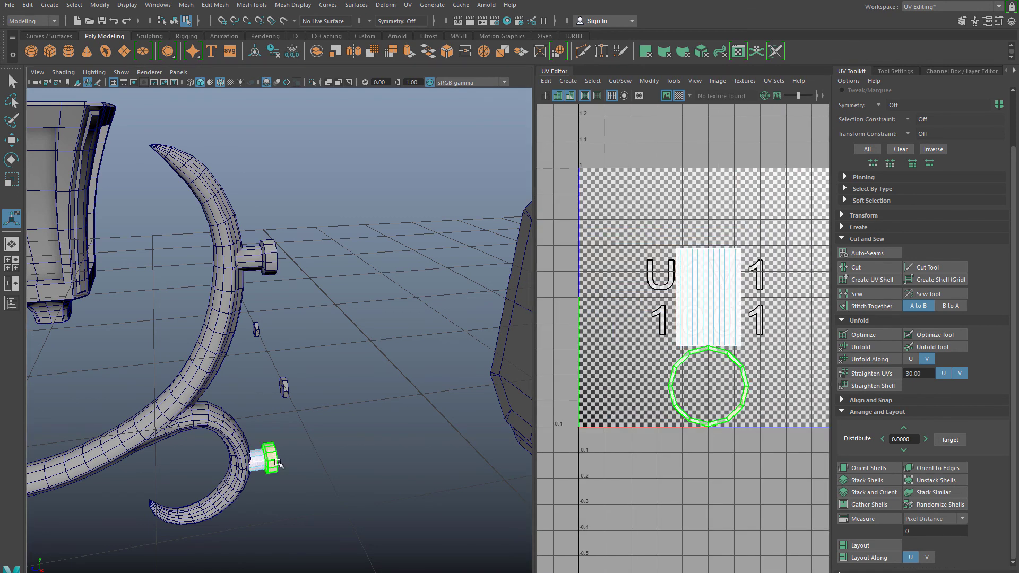
right_drag(274, 464, 334, 293)
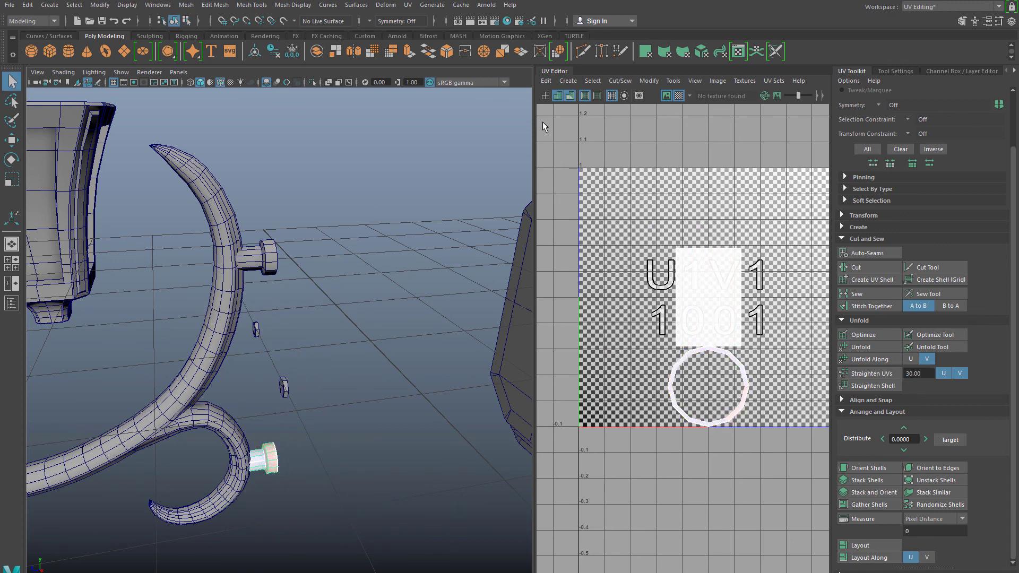
Step: Apply automatic UV mapping to the lower knob and turn off the checker pattern
click(570, 83)
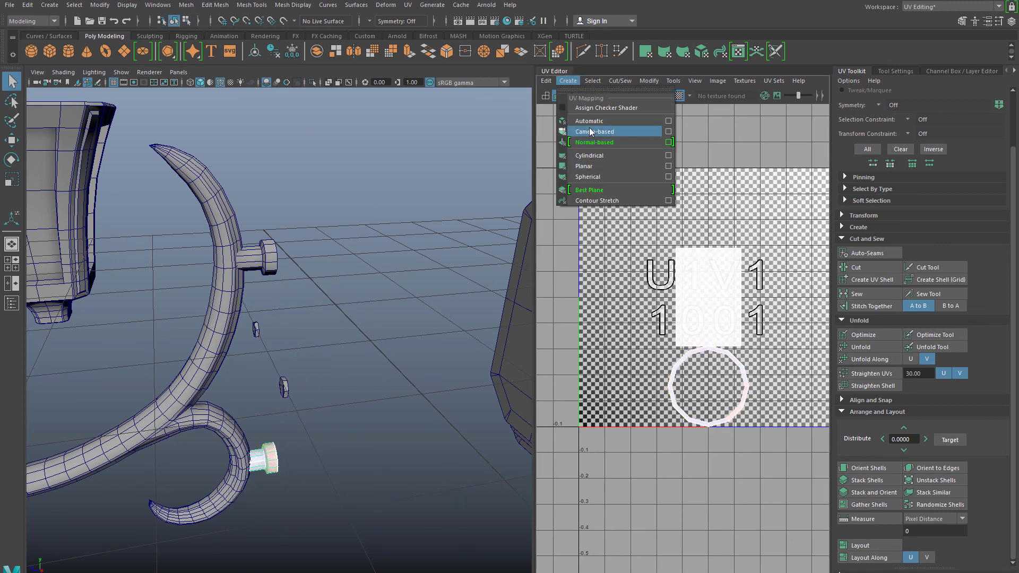
click(605, 132)
click(680, 96)
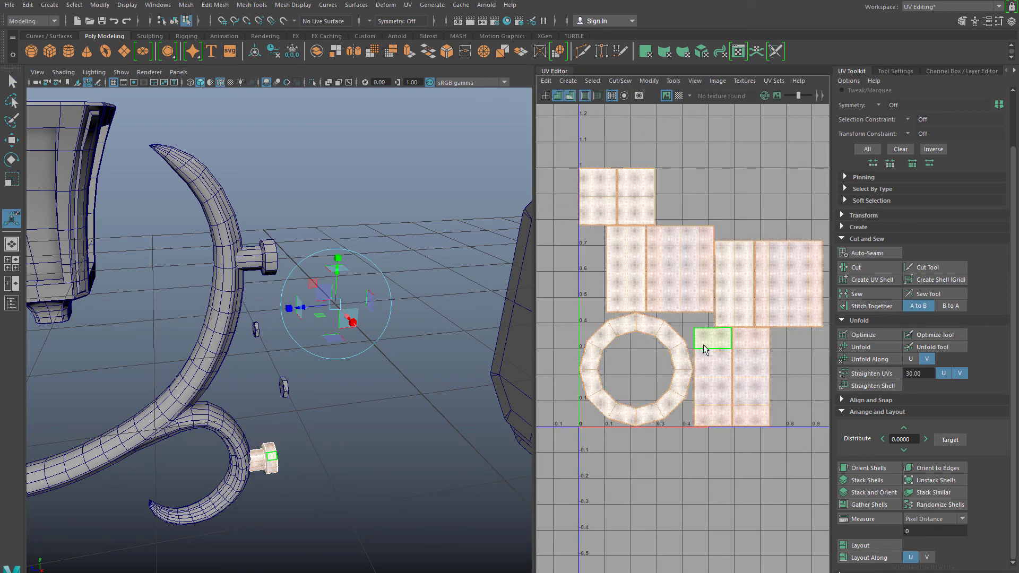
Step: Stitch the separate UV shells of the lower knob's stem together into one continuous strip
scroll(703, 342, up, 3)
right_drag(695, 310, 695, 281)
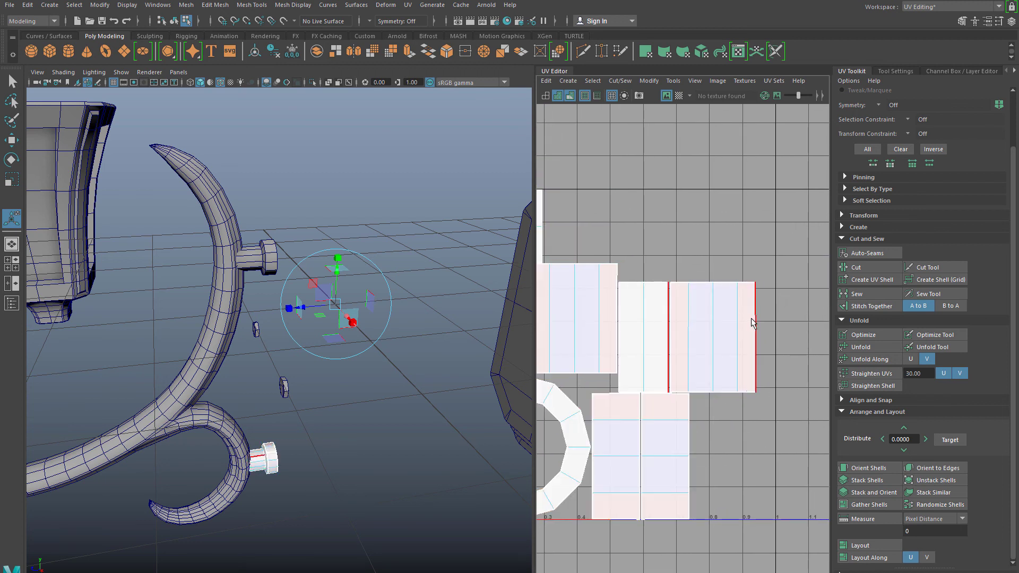
click(858, 305)
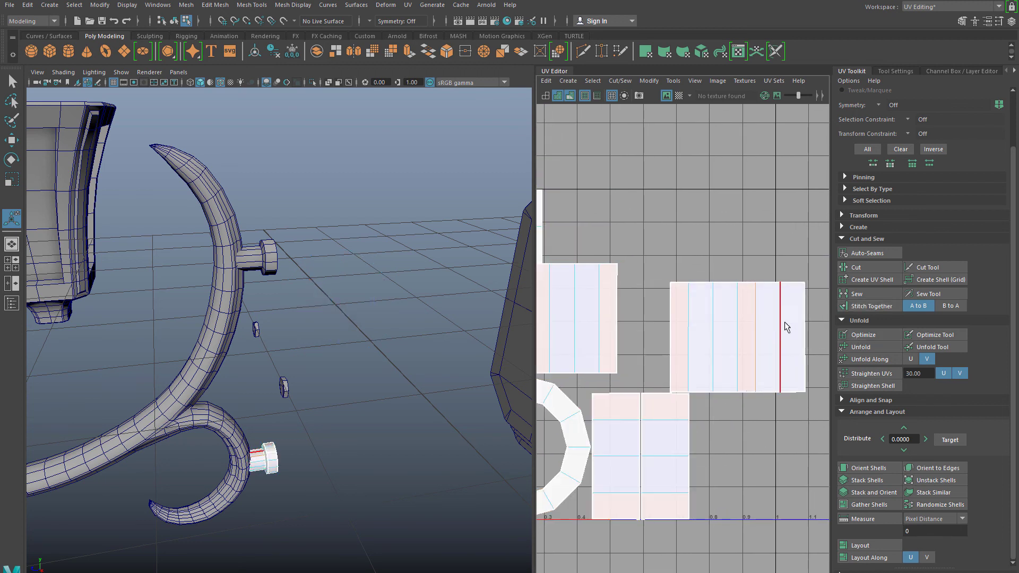
click(854, 294)
scroll(660, 341, down, 4)
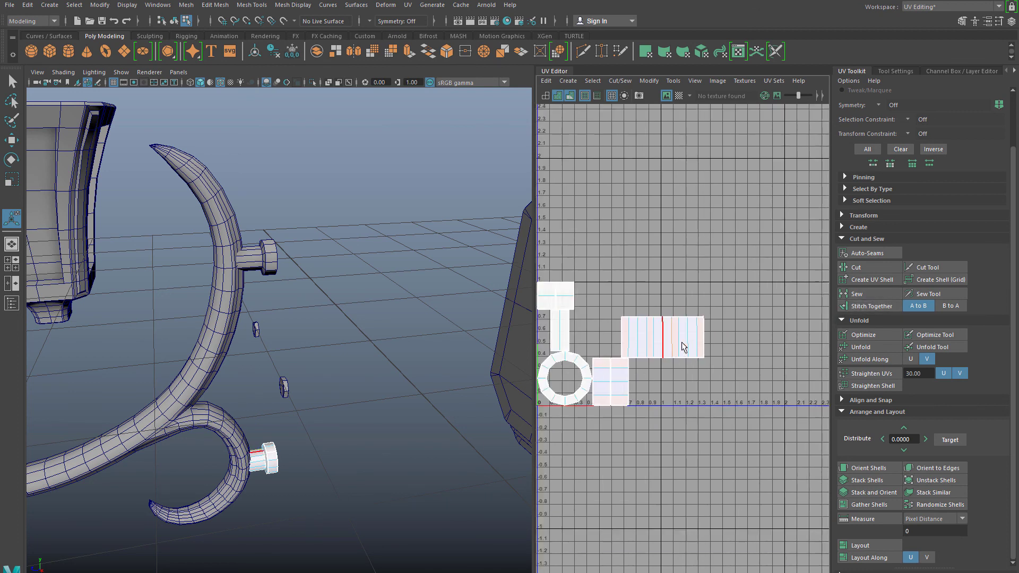
click(703, 331)
click(865, 294)
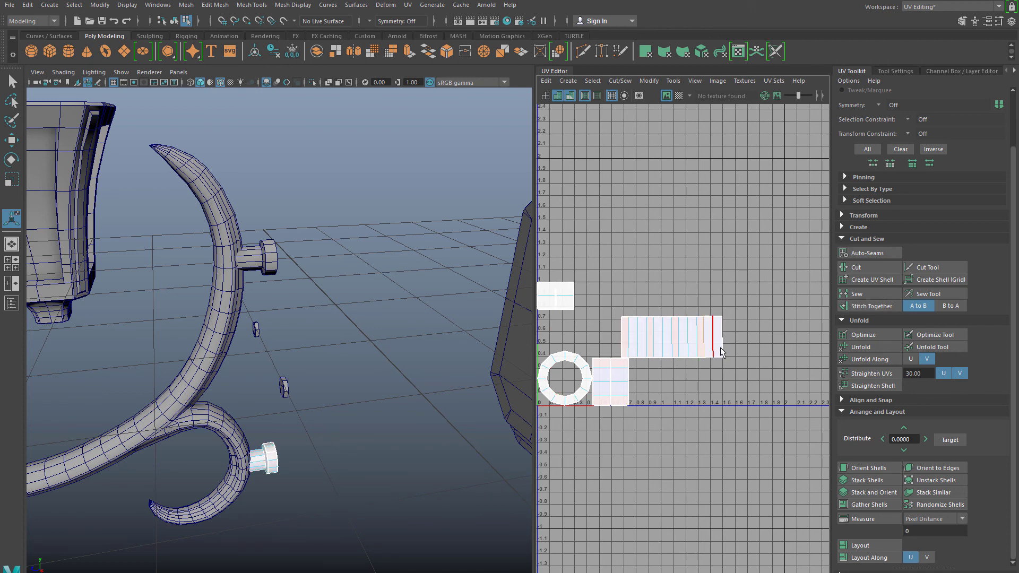
Step: Stitch the UV shells around the lower knob's outer rim together into one long strip
scroll(585, 370, up, 2)
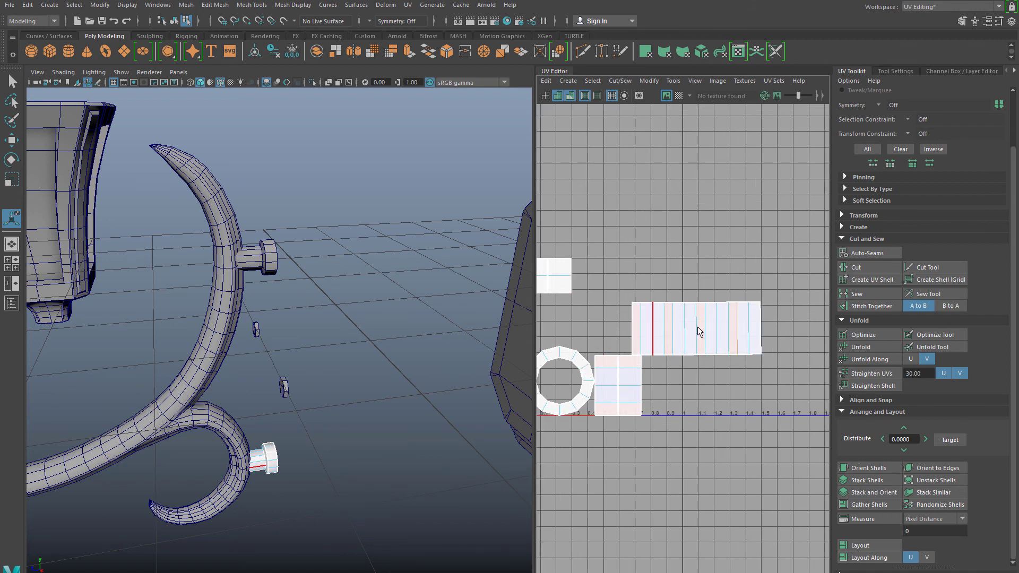
alt+middle_drag(576, 349, 665, 356)
click(689, 363)
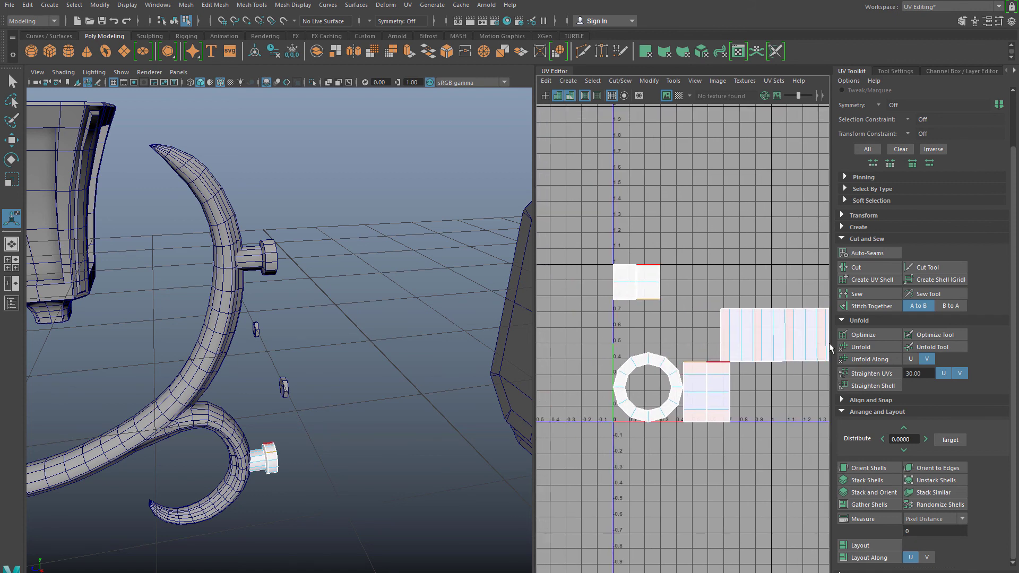
click(862, 305)
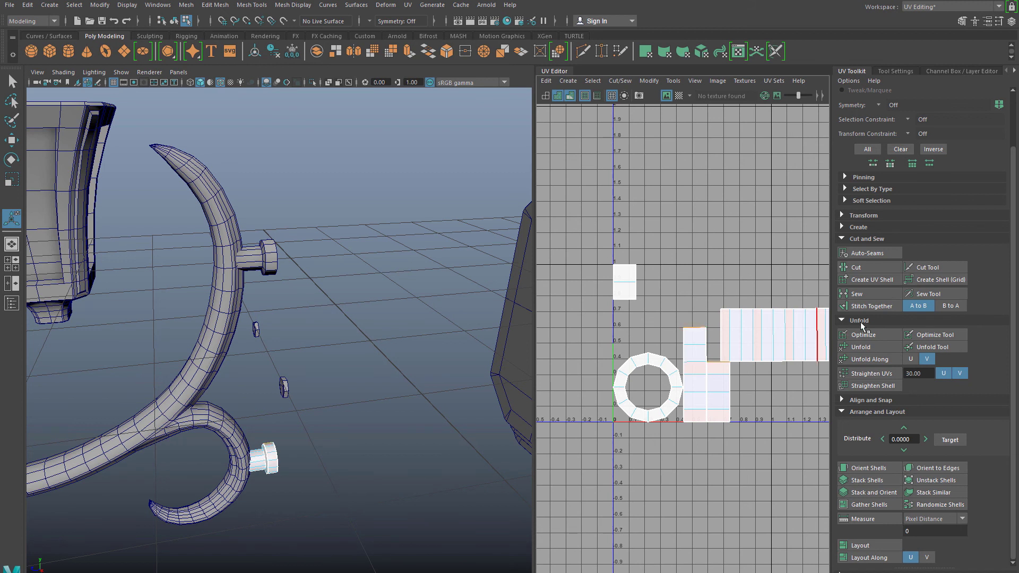
click(862, 307)
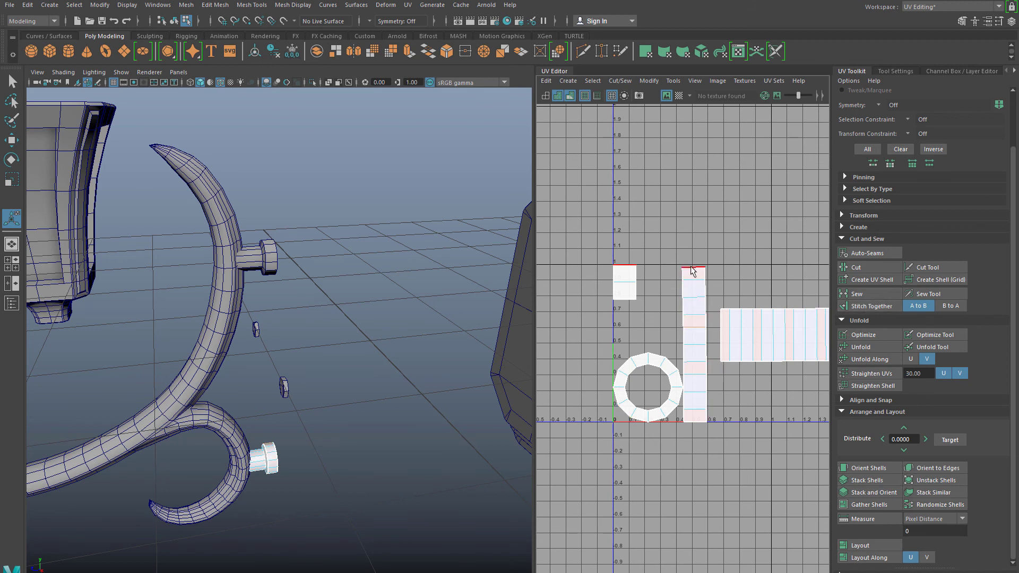
click(869, 301)
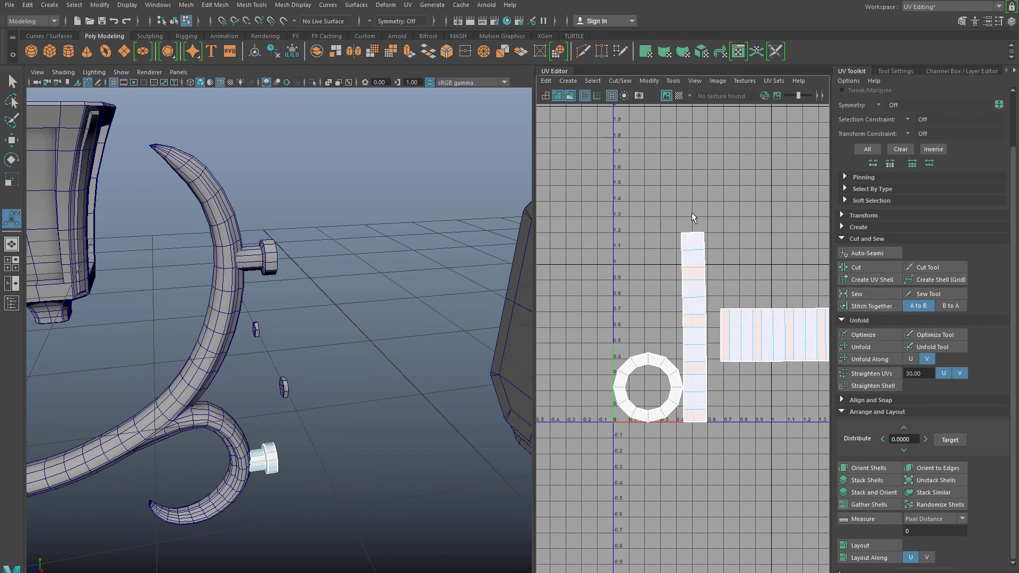
Step: Straighten and unfold the long vertical UV strip of the lower knob's outer rim
right_drag(693, 266, 655, 263)
click(684, 282)
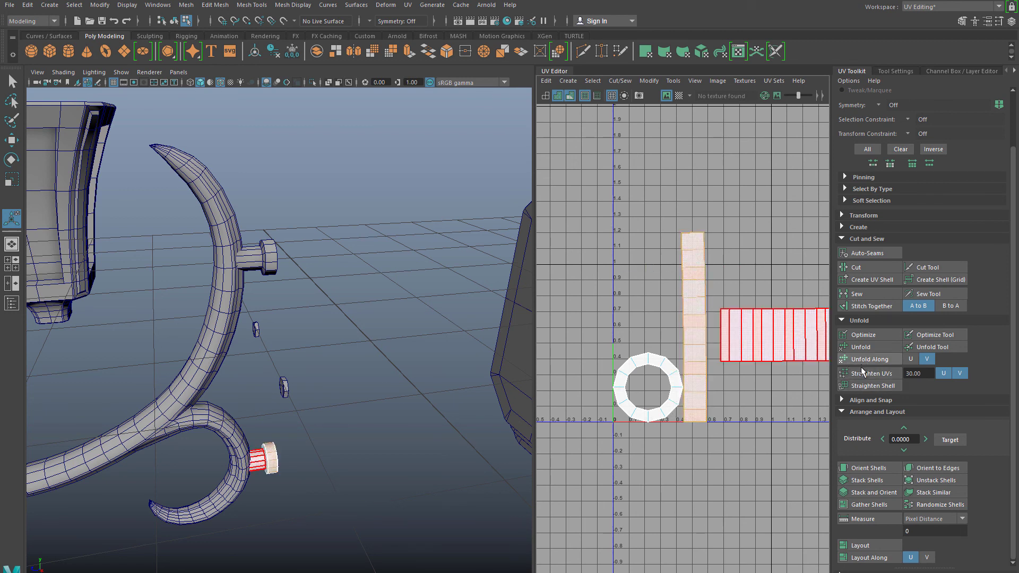
click(883, 378)
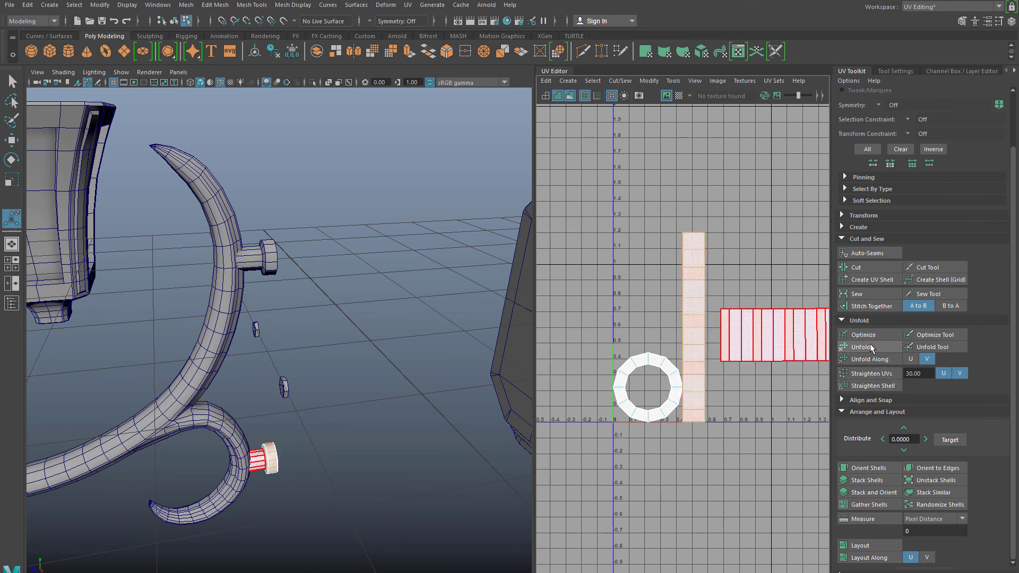
click(870, 348)
Step: Unfold the lower knob's stem strip and its ring-shaped UV shell
click(783, 326)
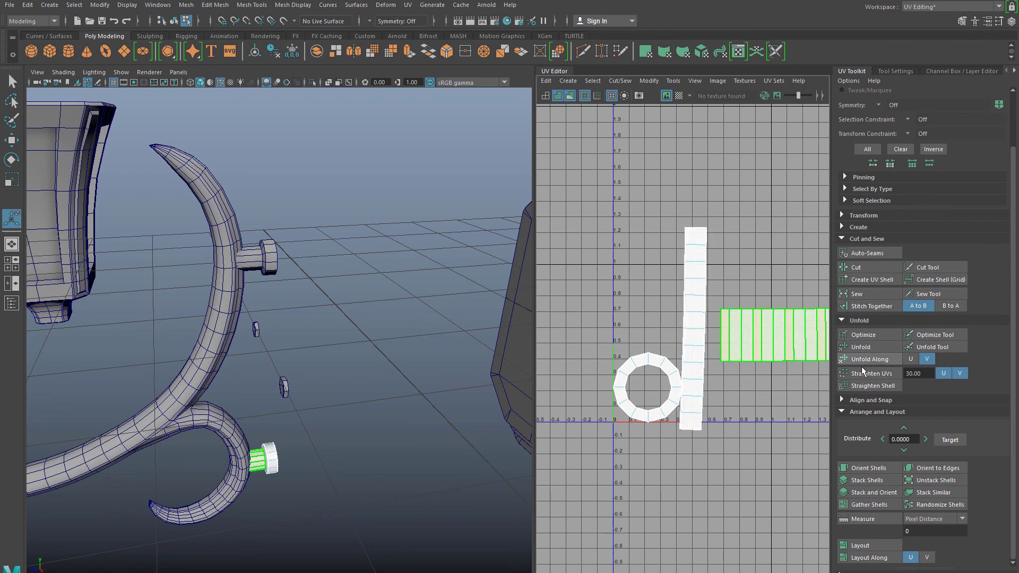
click(861, 347)
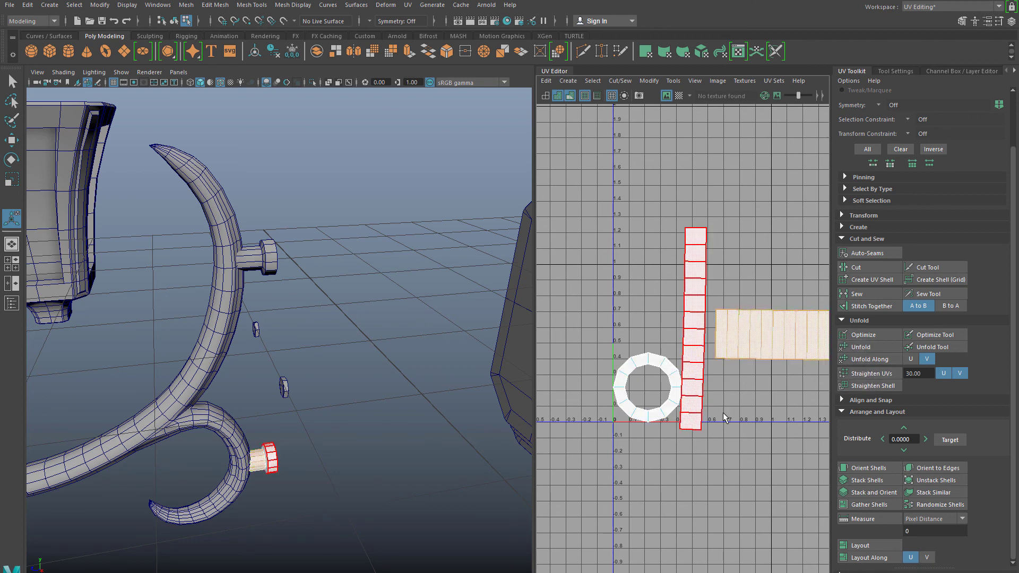
click(637, 403)
click(865, 349)
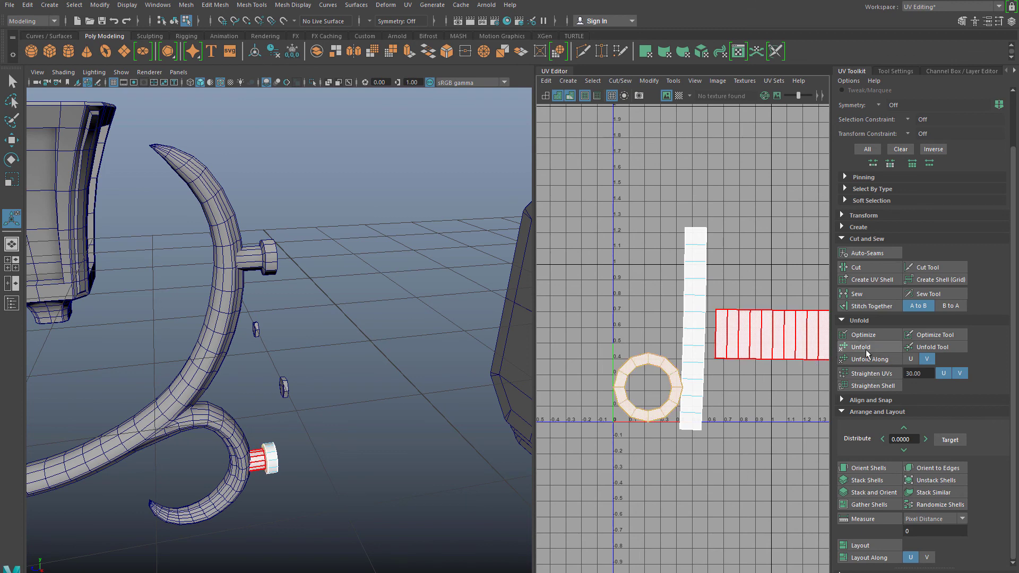
Step: Return to object selection and select the curved arm as a whole object, framing it in the 3D view
click(266, 439)
scroll(266, 455, down, 3)
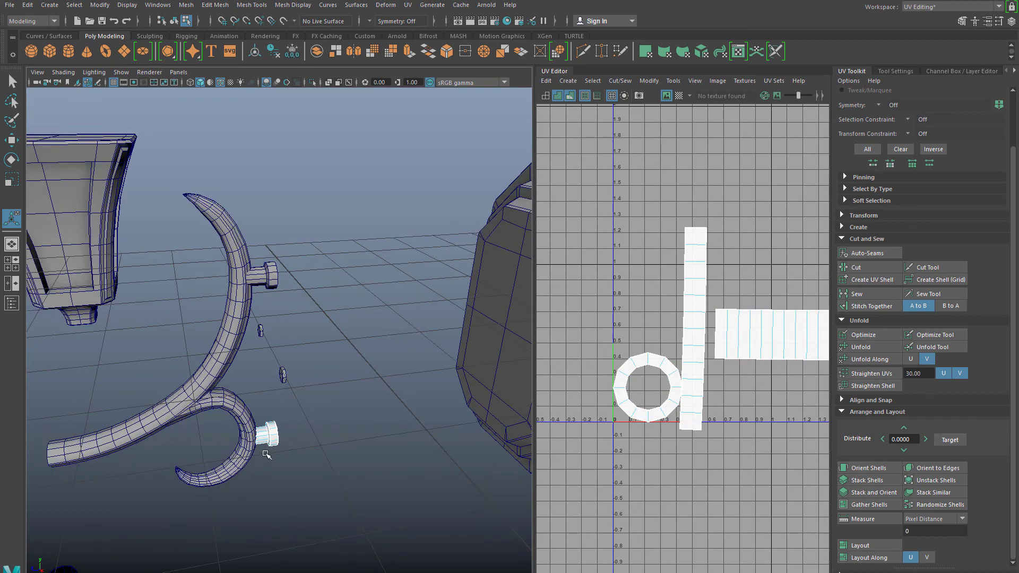
right_drag(271, 437, 318, 300)
scroll(286, 463, up, 3)
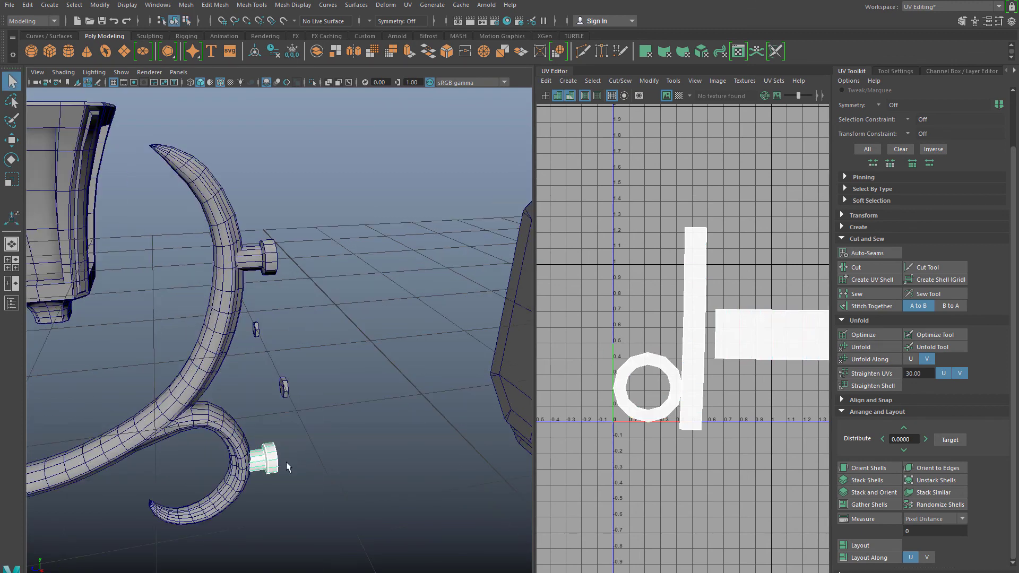
alt+drag(287, 466, 323, 461)
scroll(322, 461, down, 2)
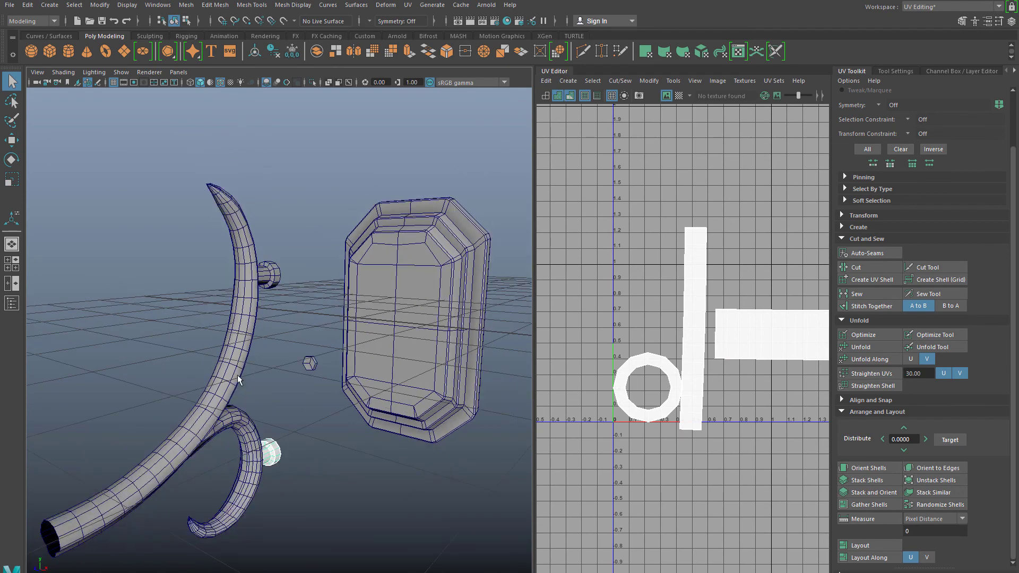
click(237, 375)
key(f)
alt+drag(295, 419, 239, 419)
Step: Try automatic UV mapping on the curved arm
click(560, 82)
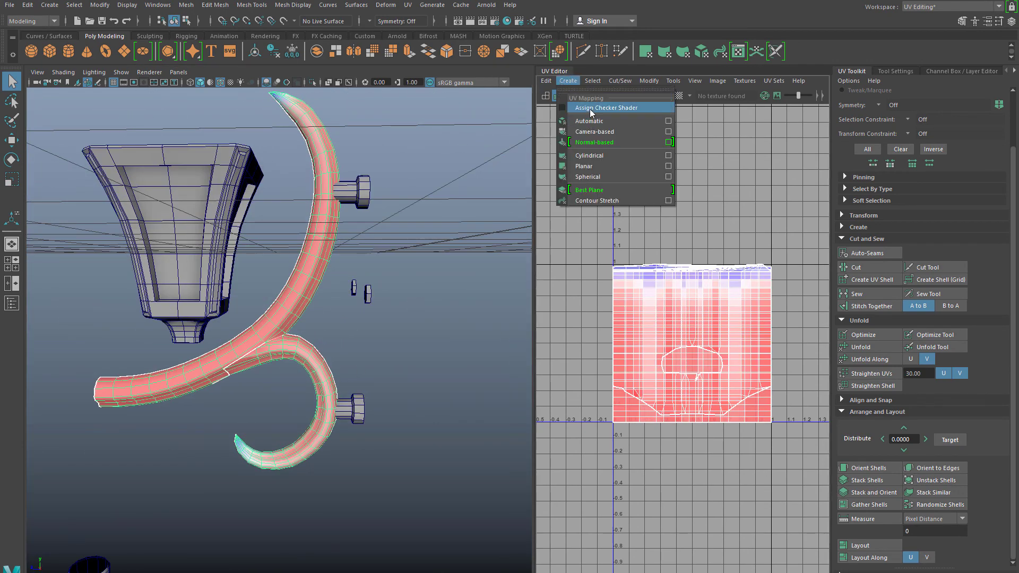
click(589, 121)
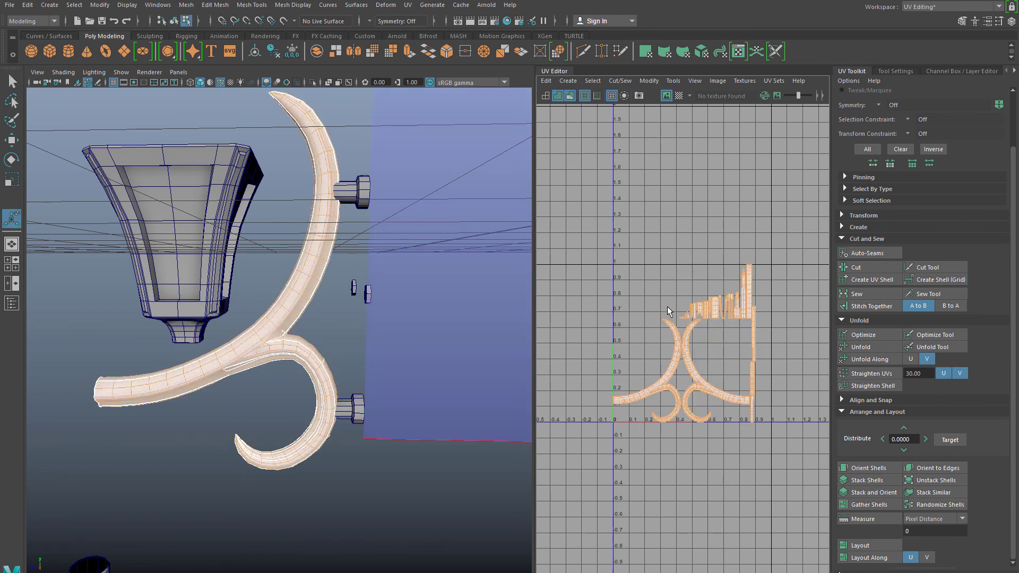
key(ctrl+z)
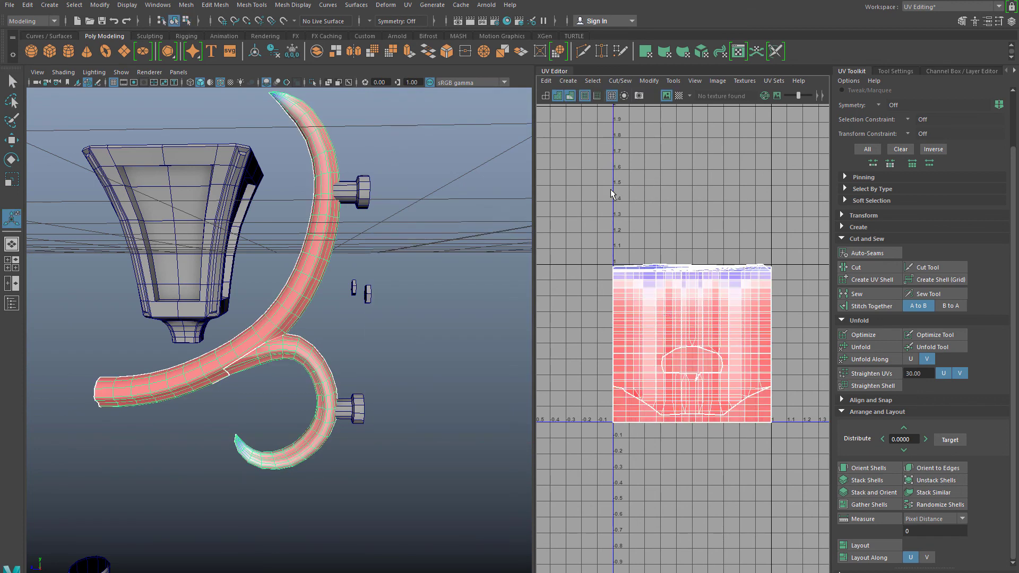
Step: Apply a planar UV projection to the curved arm and leave the projection manipulator
click(568, 80)
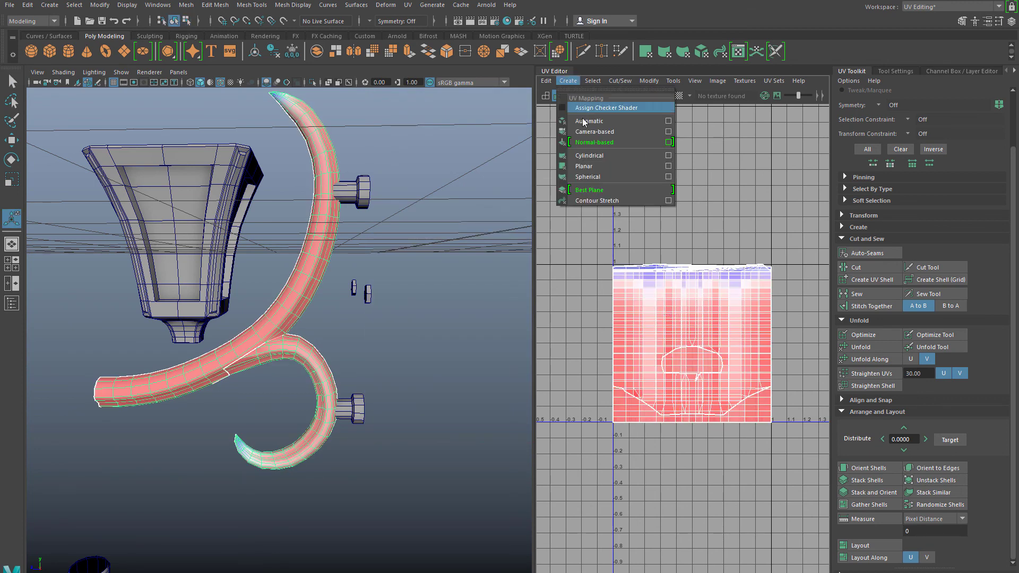
click(589, 166)
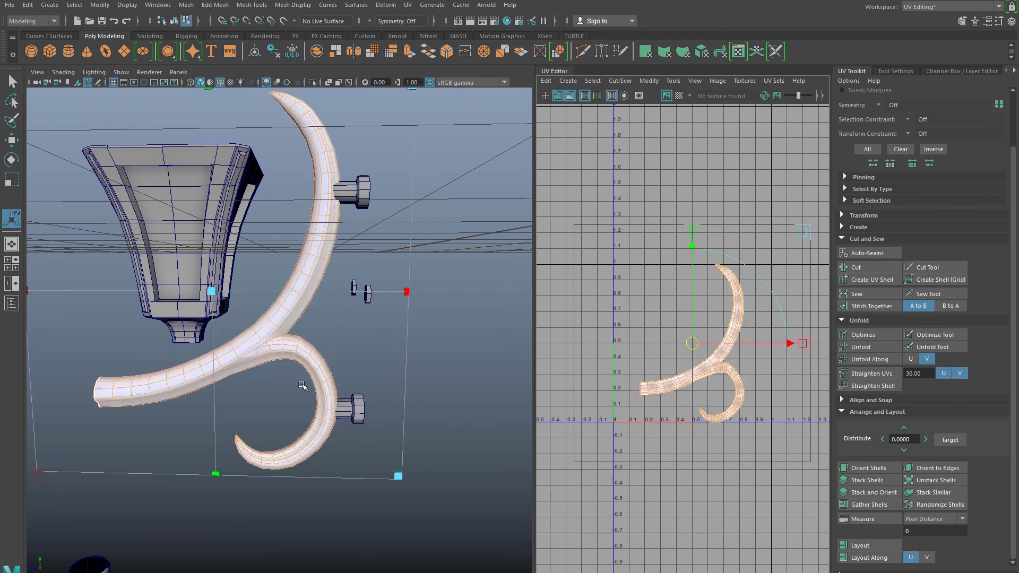
click(255, 513)
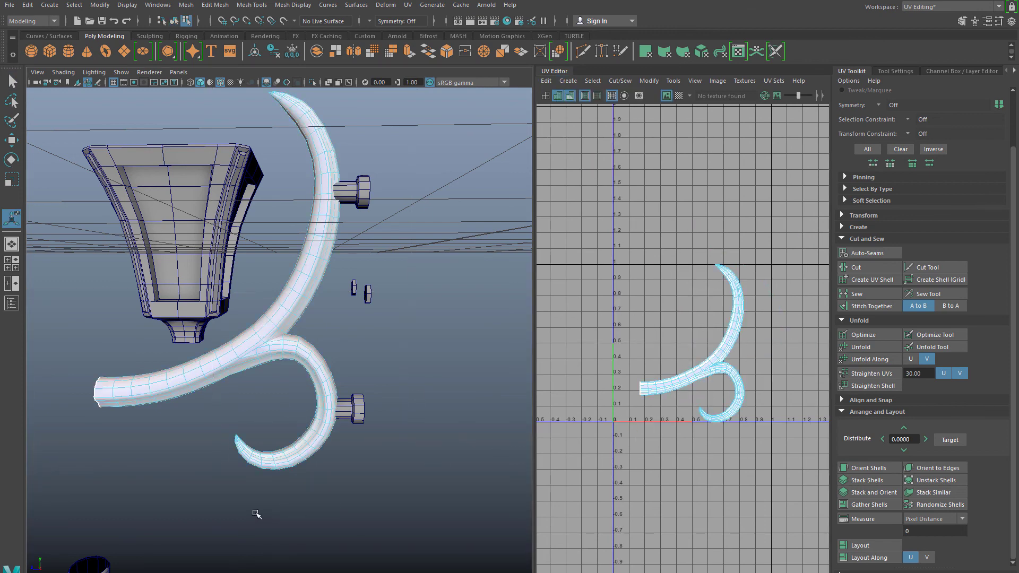
Step: Switch the curved arm to edge selection and replace the UV distortion display with plain shell shading
alt+drag(268, 510, 345, 510)
mouse_move(303, 360)
alt+mouse_down()
mouse_move(371, 229)
mouse_move(357, 303)
mouse_move(310, 352)
alt+mouse_up()
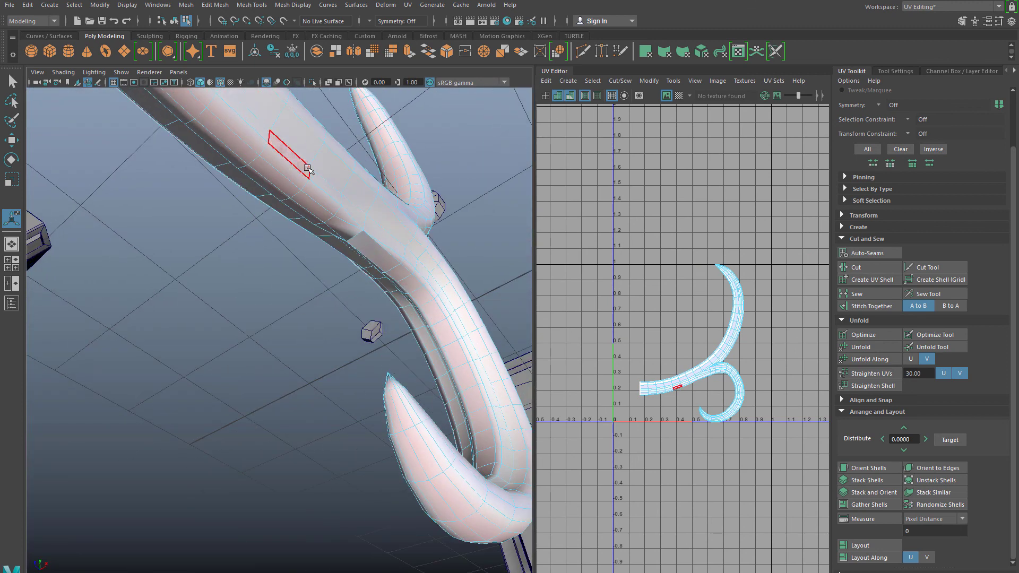
right_drag(306, 167, 304, 139)
click(276, 184)
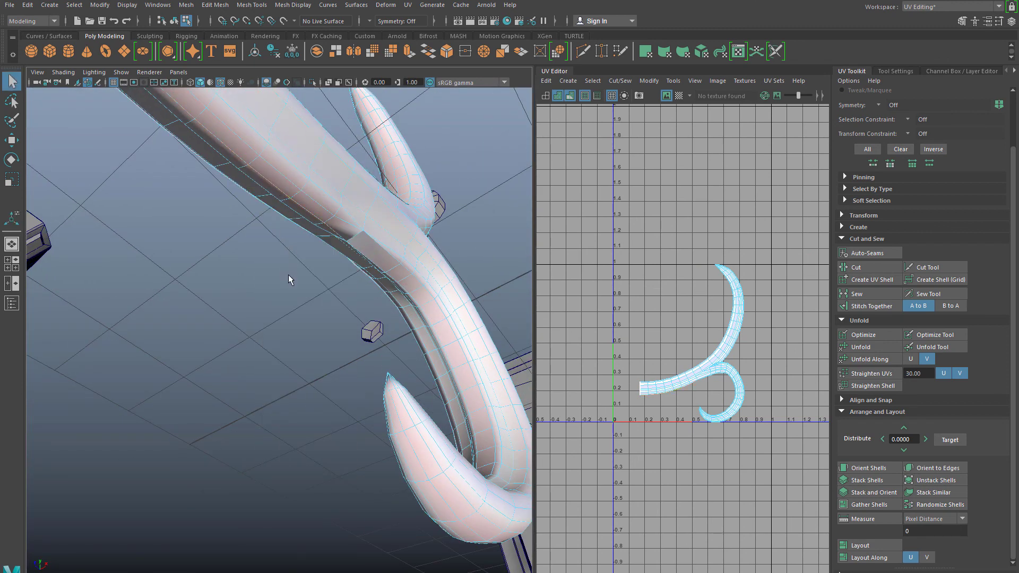
scroll(288, 275, down, 4)
scroll(220, 224, up, 4)
alt+middle_drag(221, 224, 388, 334)
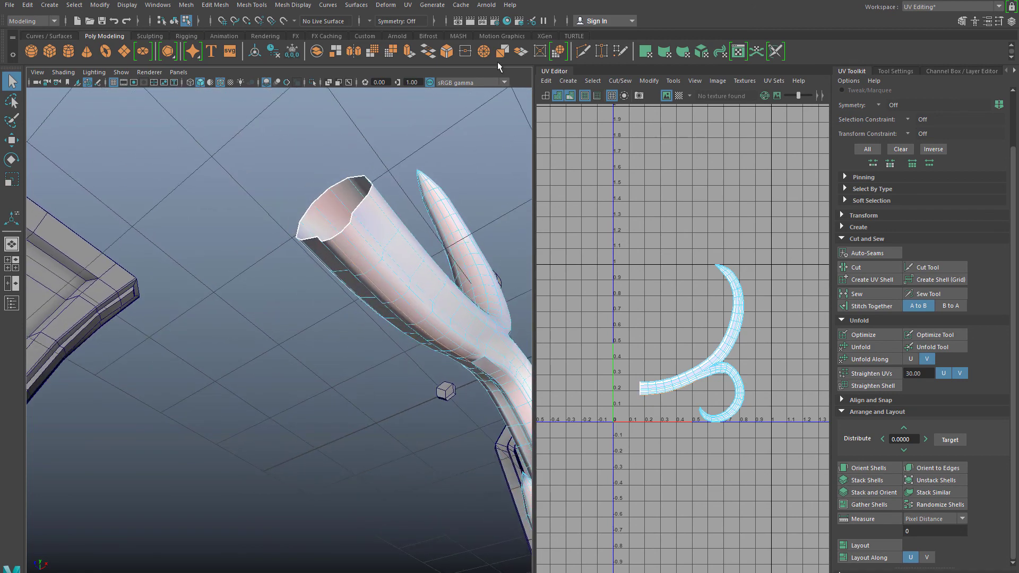
click(612, 96)
Step: Cut the arm's UVs along the edge line running under the stem and around the inside of the lower curl
alt+drag(390, 303, 327, 274)
alt+drag(349, 220, 297, 304)
alt+drag(348, 262, 340, 180)
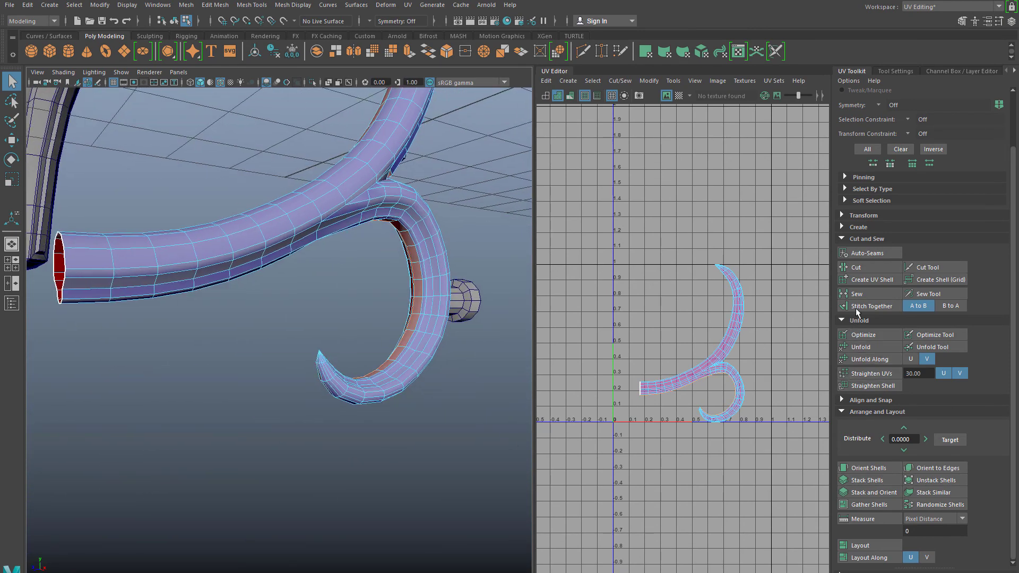
click(836, 270)
Step: Cut the arm's UVs along the edge line on the top of the stem and the inner side of the upper horn
alt+drag(441, 348, 377, 337)
alt+middle_drag(400, 280, 340, 406)
alt+right_drag(349, 295, 298, 262)
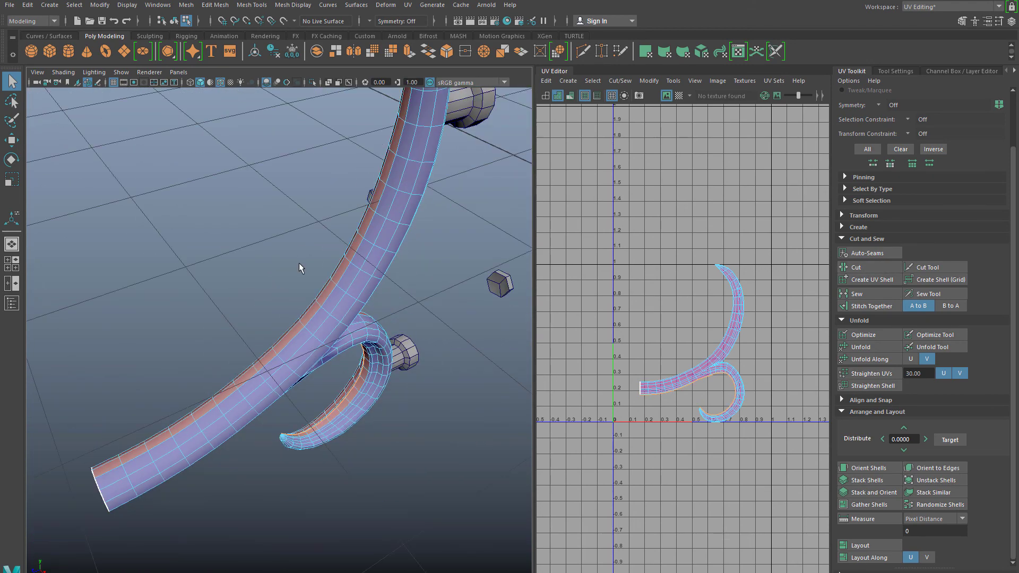
alt+drag(294, 318, 336, 297)
click(380, 269)
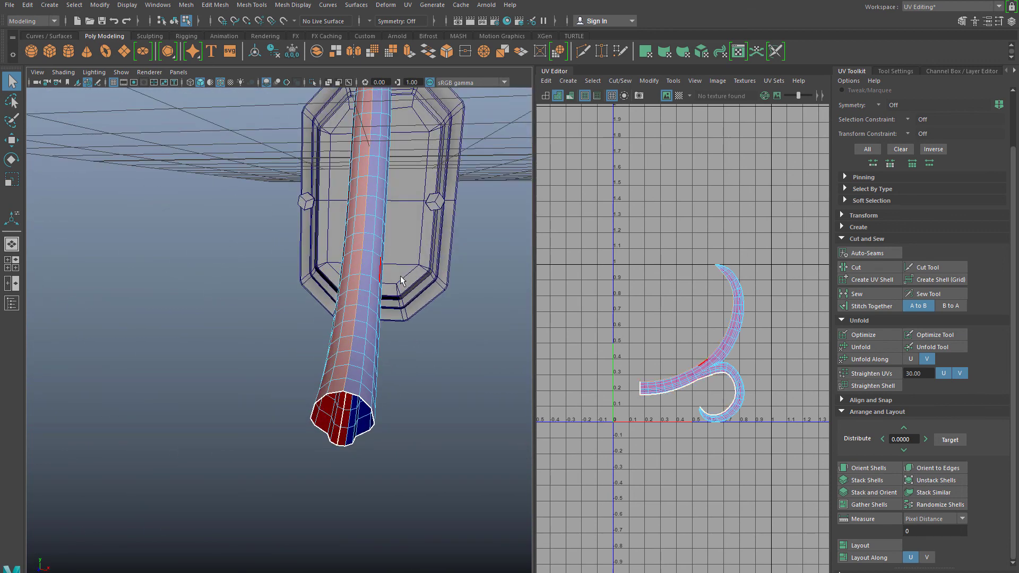
alt+drag(453, 294, 435, 428)
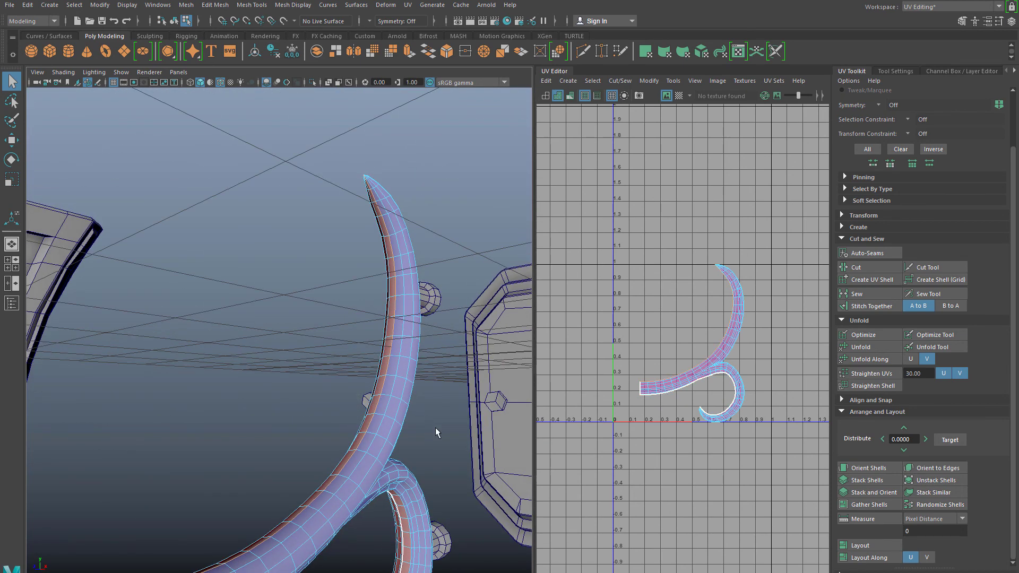
click(855, 267)
Step: Cut the arm's UVs along the edge line running down the outer side of the upper horn
alt+drag(448, 341, 313, 377)
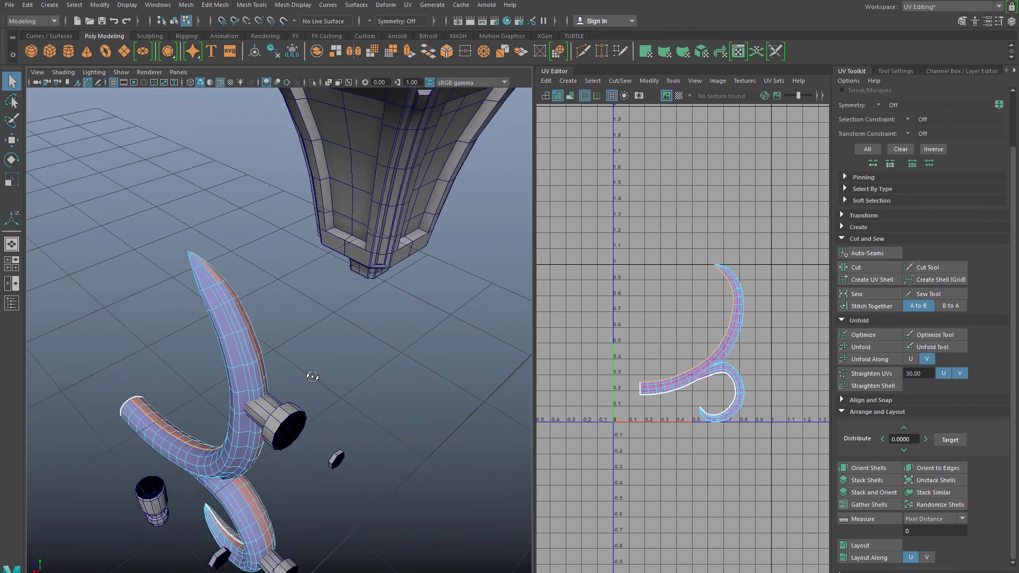
click(244, 324)
click(239, 319)
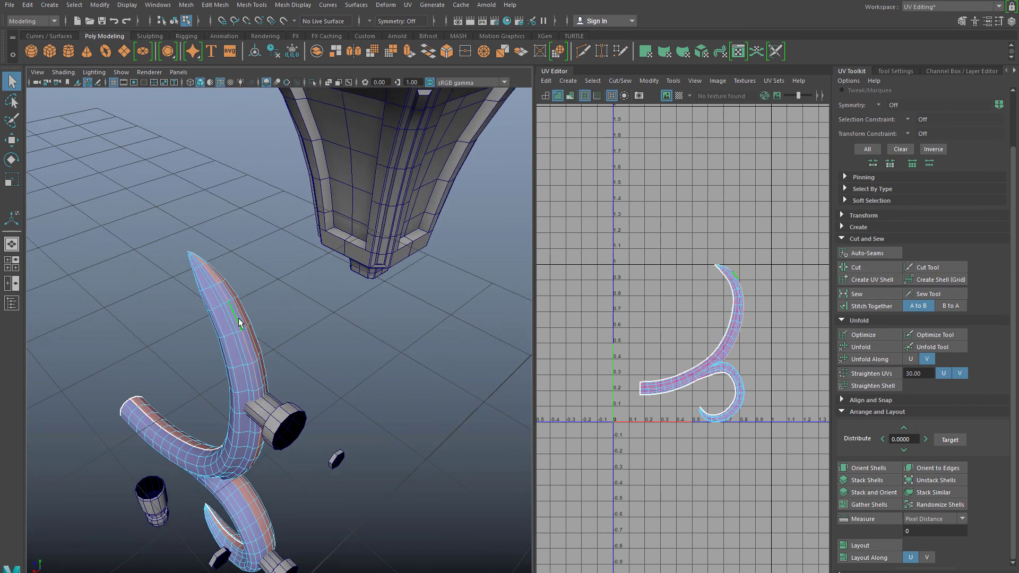
click(865, 266)
Step: Select the arm's UV shell and move it slightly up and to the right to check how it separates
scroll(621, 435, up, 3)
right_drag(781, 310, 736, 296)
click(762, 336)
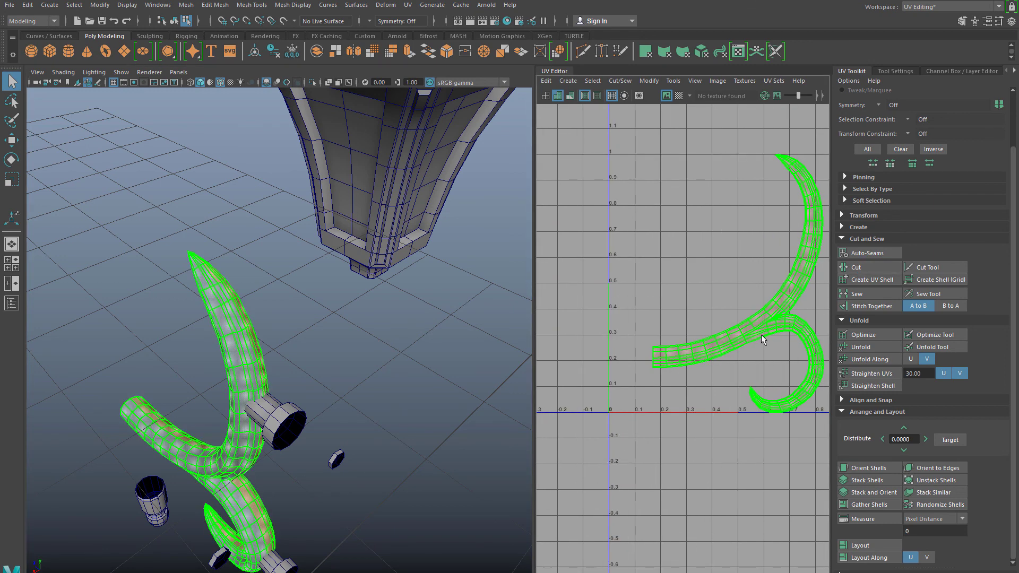
key(w)
drag(738, 287, 772, 274)
click(370, 346)
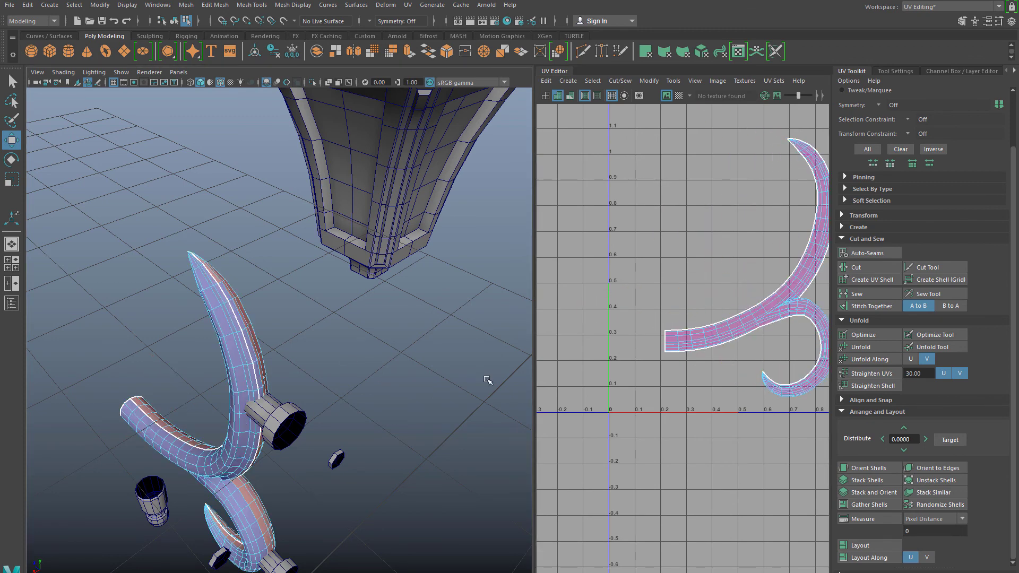
Step: Select the whole UV shell of the curved arm and unfold it
right_drag(784, 296, 747, 275)
click(774, 320)
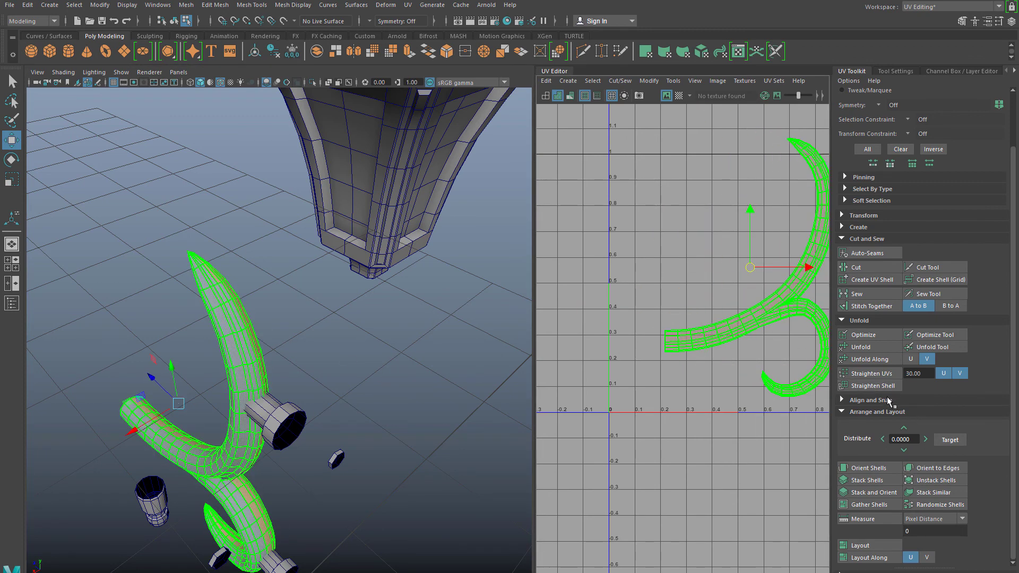
click(867, 348)
key(ctrl+u)
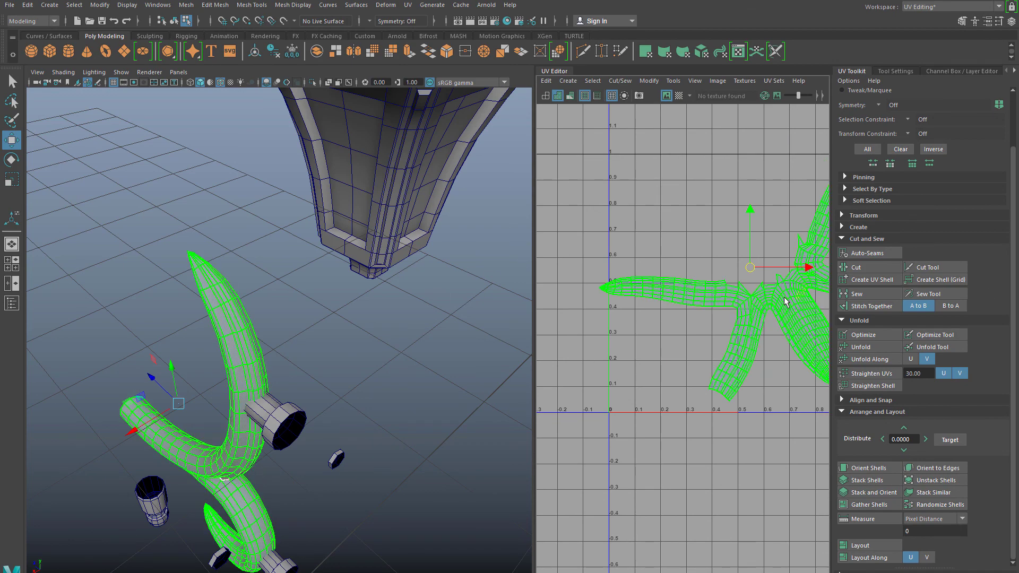
Step: Examine the unfolded arm shell around the branch junction and along the wide lower curl for missing cuts
scroll(786, 318, up, 2)
alt+middle_drag(773, 323, 657, 390)
alt+middle_drag(790, 379, 773, 393)
scroll(773, 393, up, 2)
alt+middle_drag(712, 409, 650, 419)
alt+middle_drag(572, 437, 484, 451)
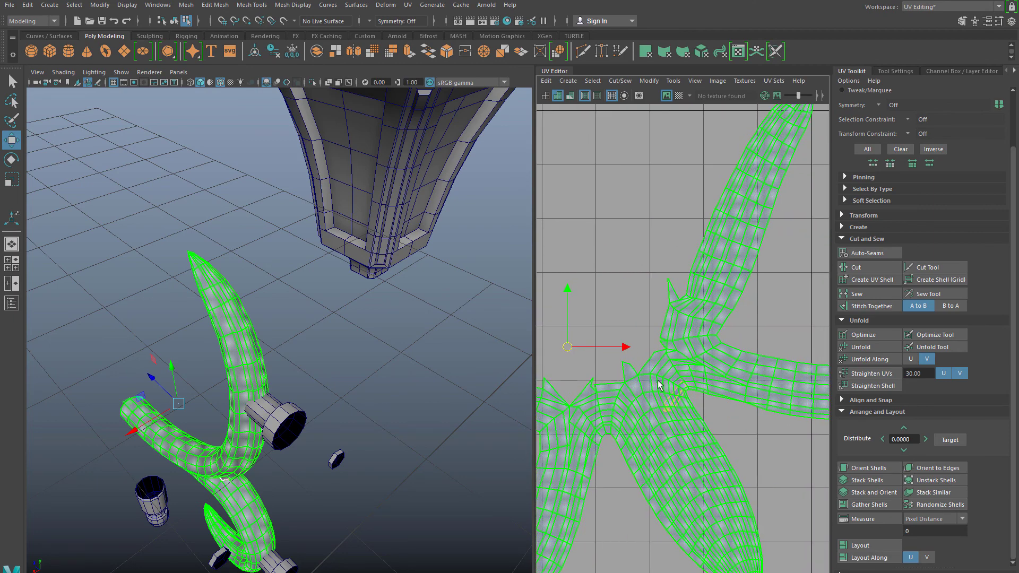
click(627, 405)
alt+middle_drag(578, 321, 610, 256)
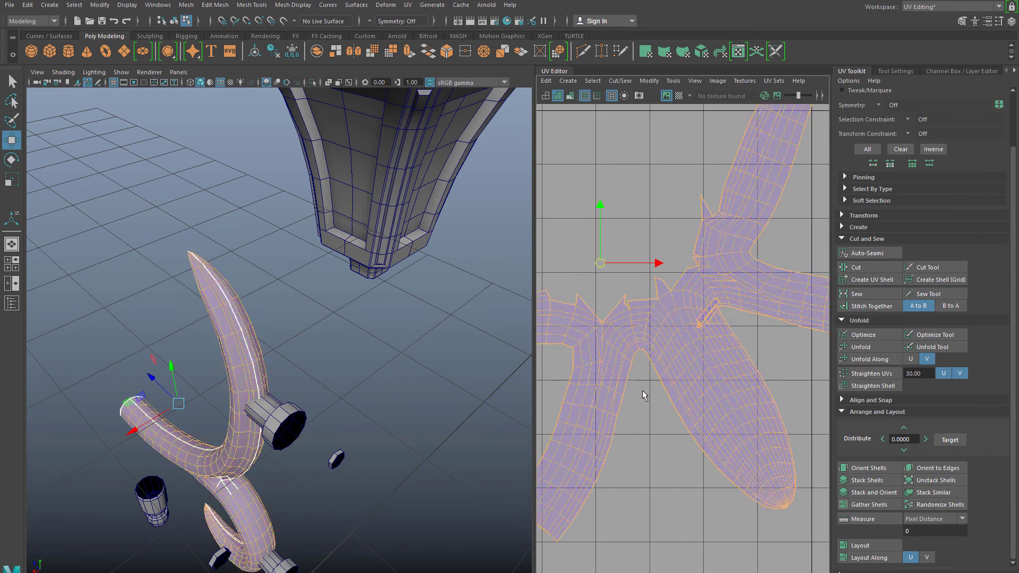
scroll(642, 394, up, 2)
scroll(642, 394, down, 4)
key(F8)
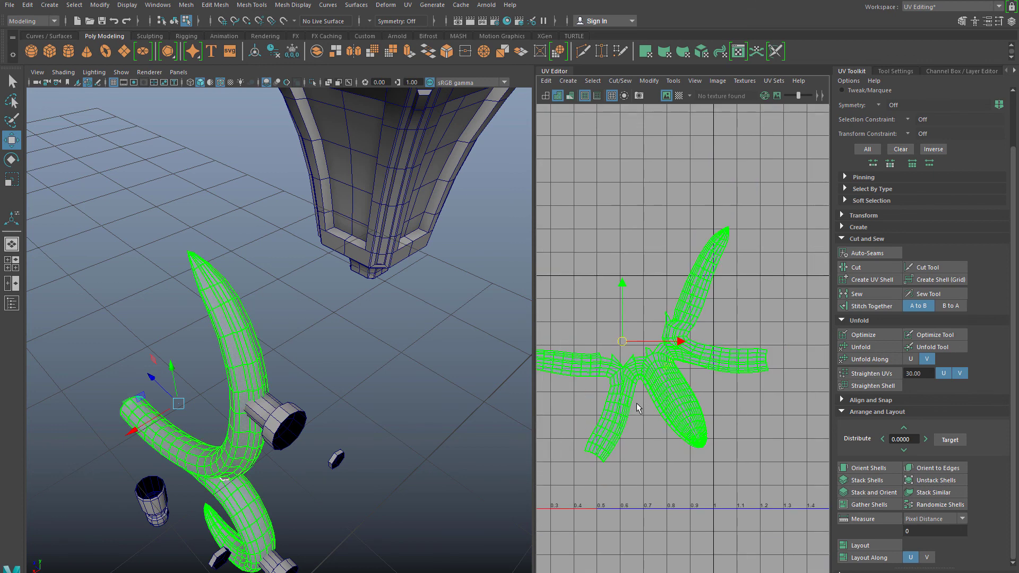
mouse_move(690, 415)
alt+middle_down()
mouse_move(700, 424)
mouse_move(675, 424)
alt+middle_up()
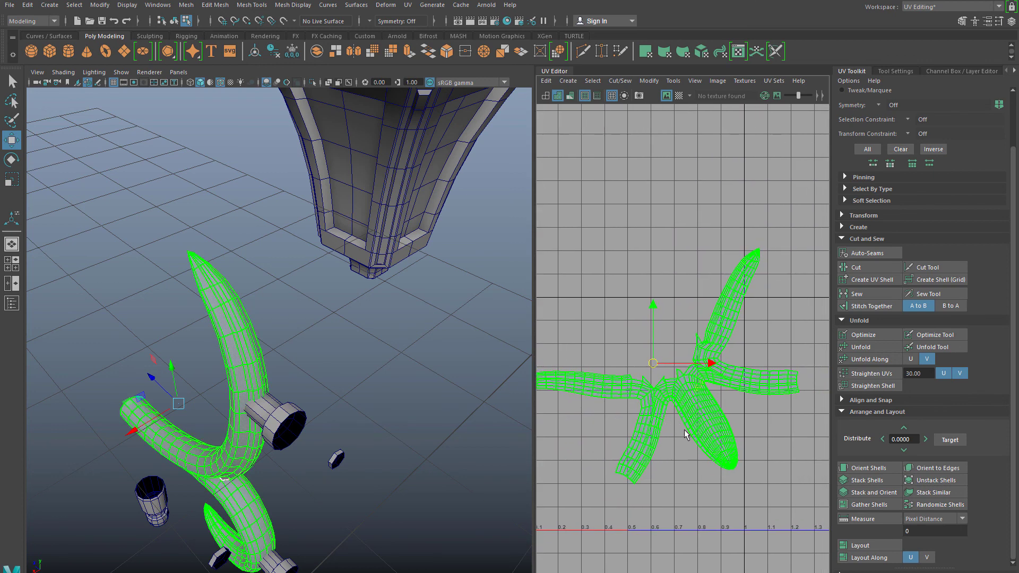
scroll(704, 434, up, 2)
Step: Cut the arm's UVs along the edge line running down the outer side of the wide lower curl
right_drag(728, 392, 684, 357)
click(690, 390)
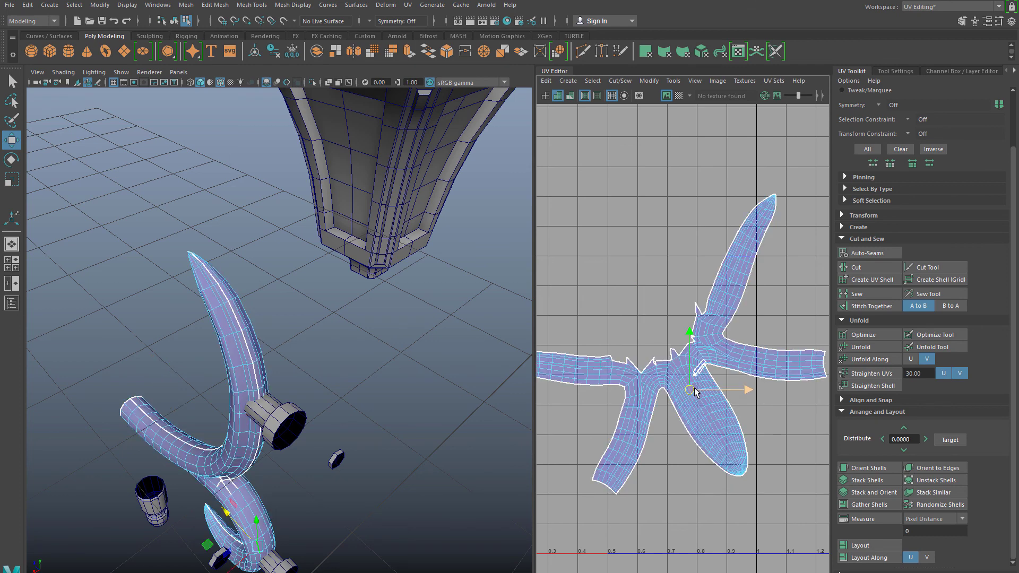
click(706, 407)
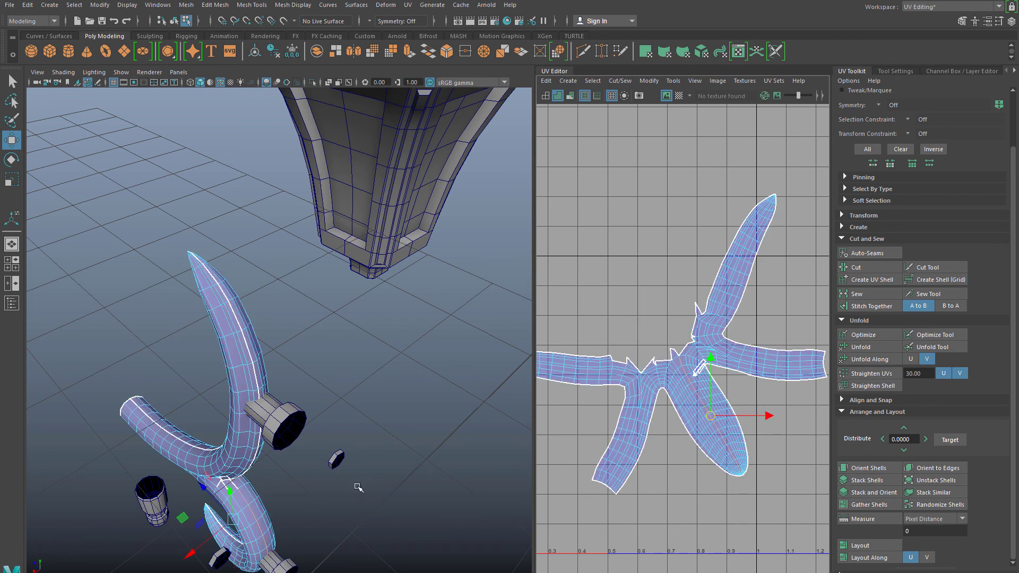
key(f)
alt+drag(338, 481, 311, 502)
click(302, 176)
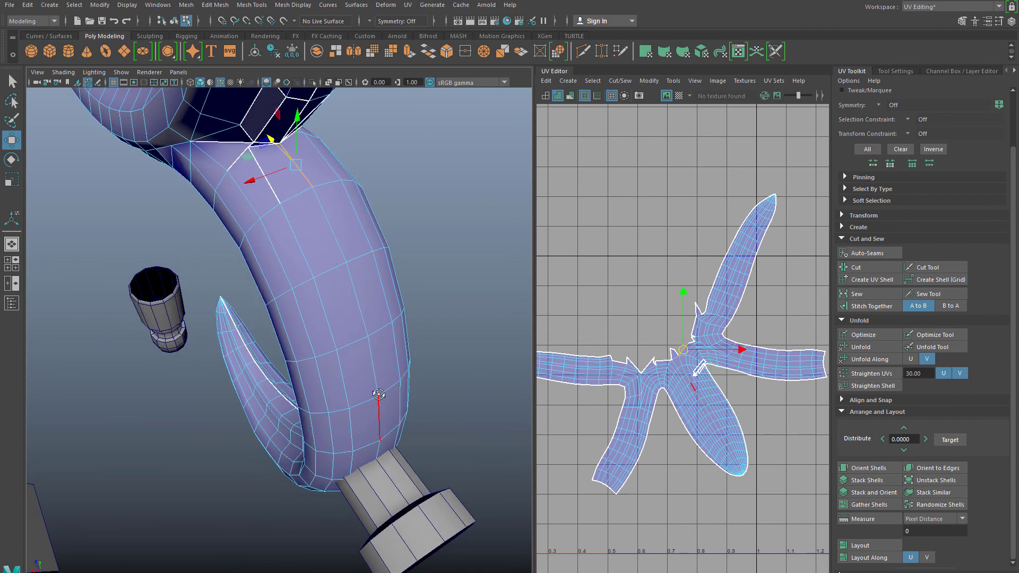
alt+drag(372, 414, 400, 342)
click(400, 342)
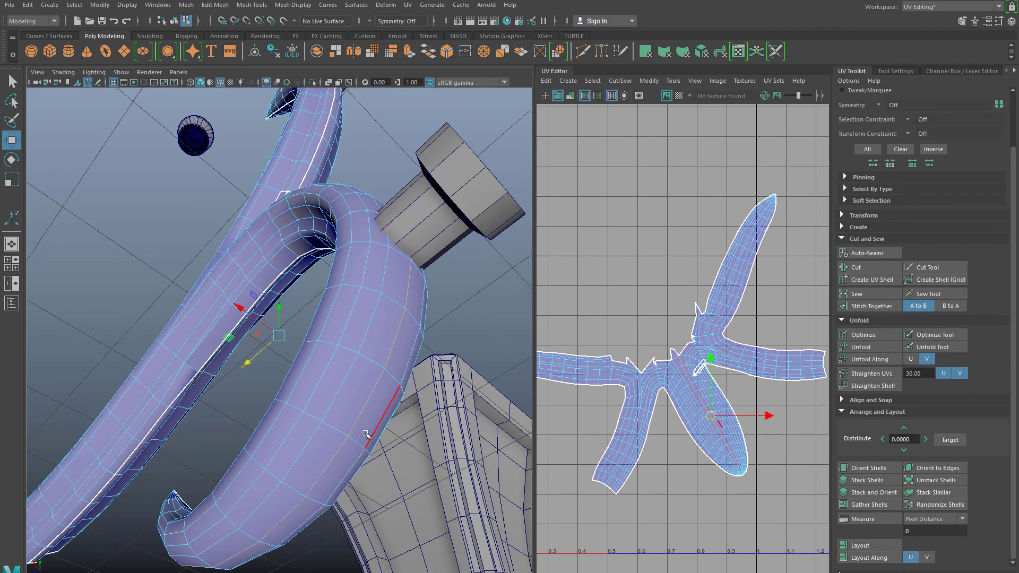
key(f)
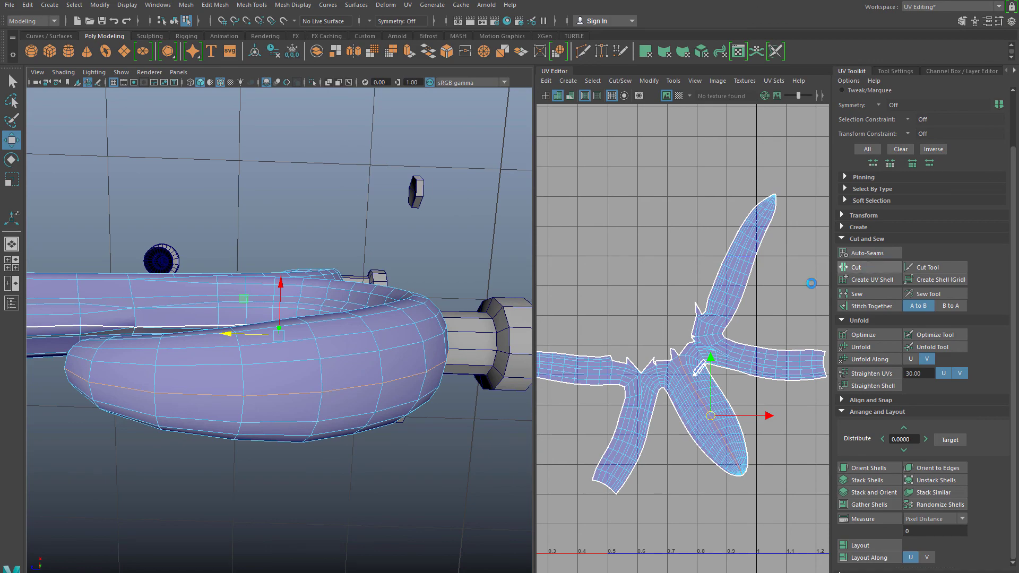
alt+drag(425, 293, 307, 413)
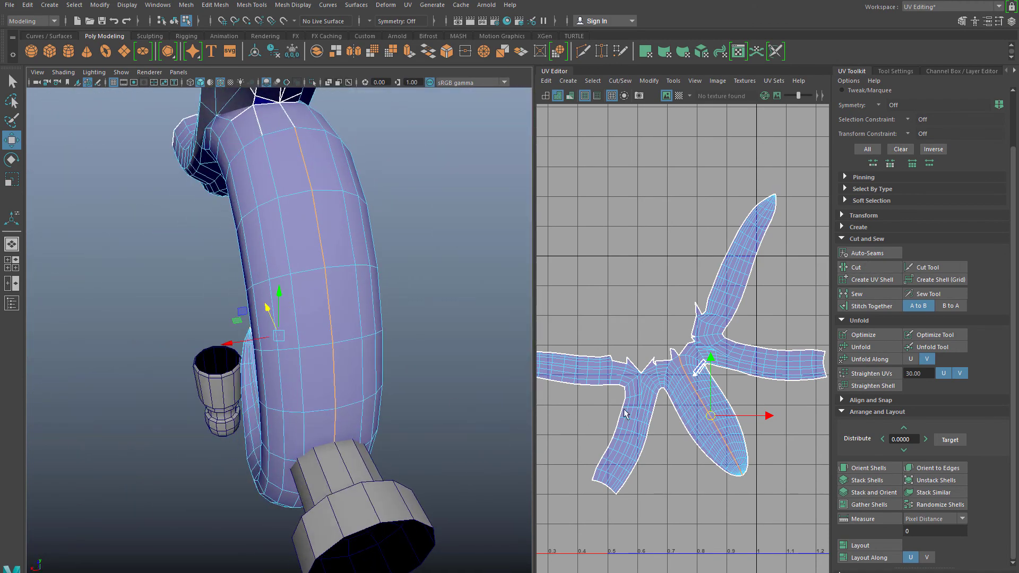
Step: Unfold the two separated halves of the arm and move the second UV shell up and to the left
right_drag(661, 386, 626, 377)
click(626, 377)
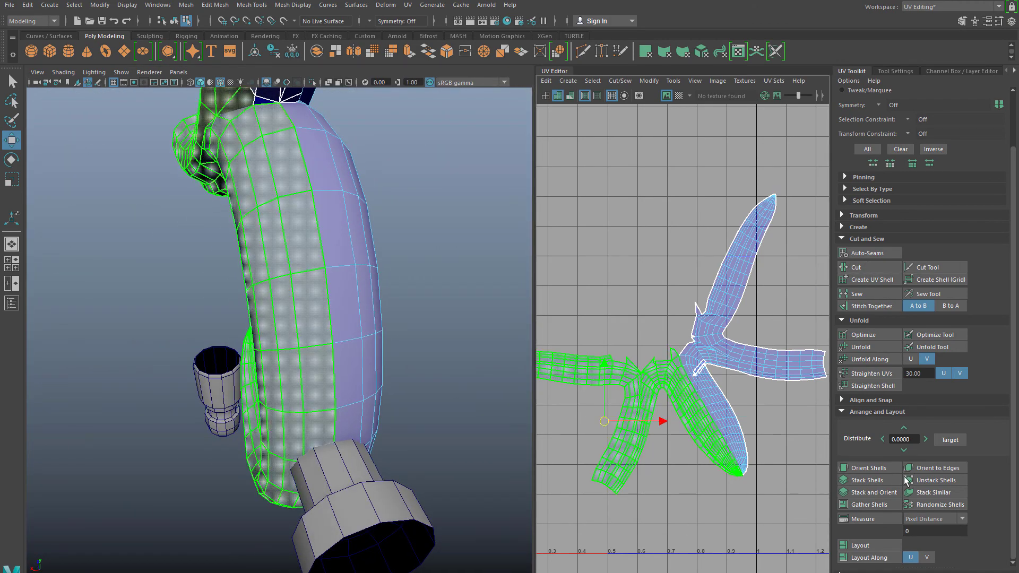
click(868, 350)
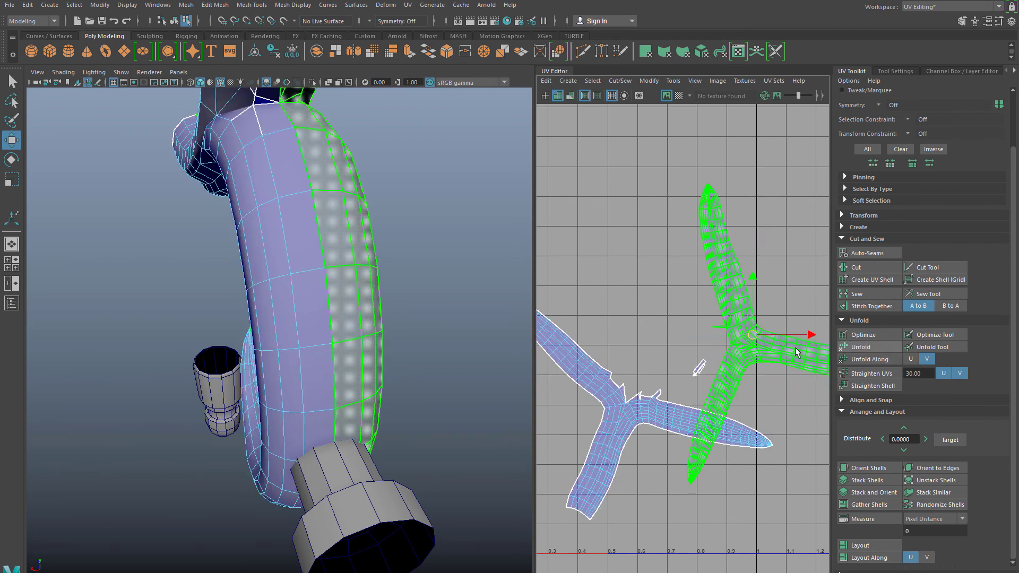
middle_drag(757, 288, 654, 200)
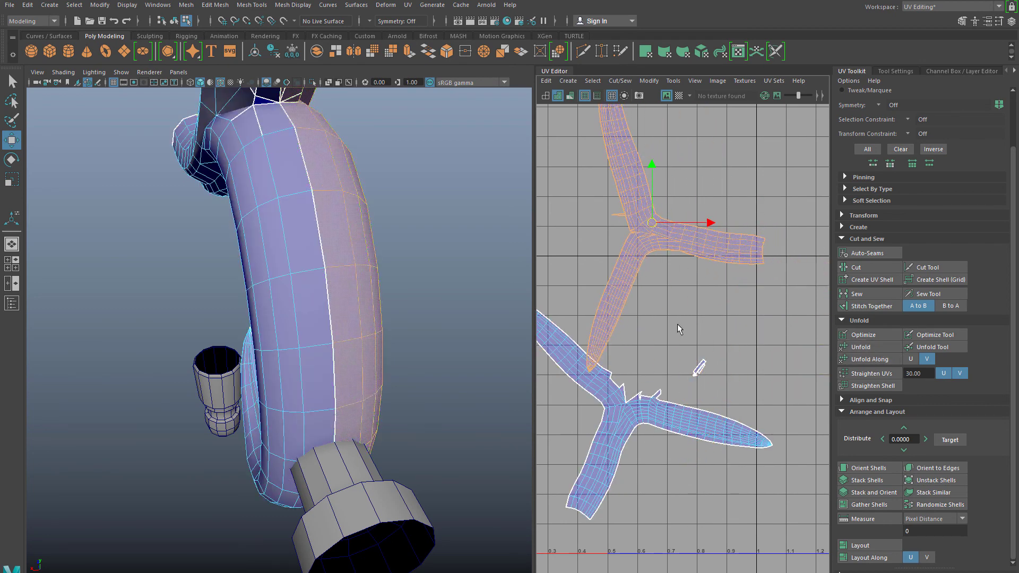
Step: Select the tiny leftover UV shell and locate its faces at the arm's branch junction
drag(731, 393, 731, 394)
key(f)
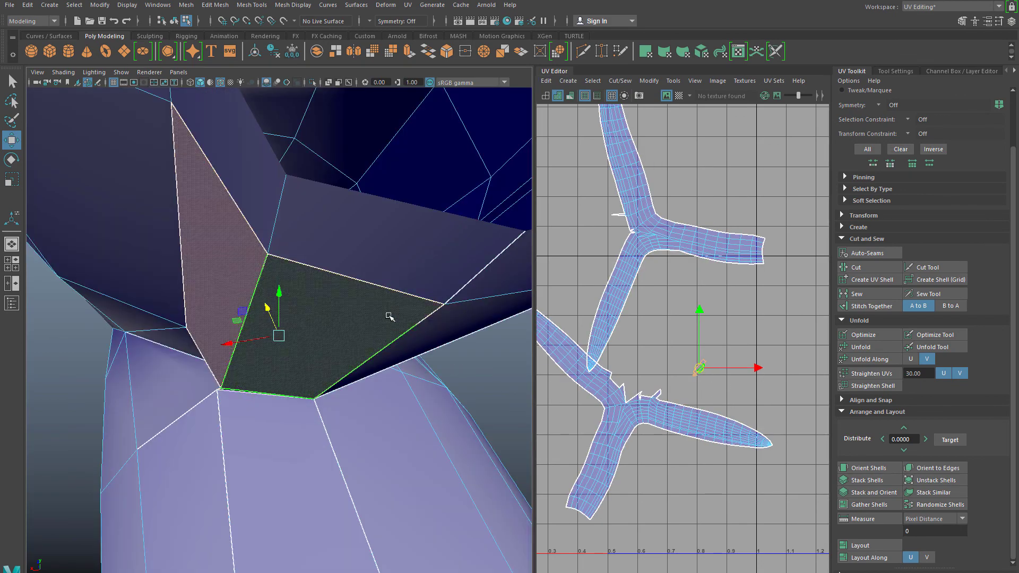
scroll(371, 339, down, 5)
alt+drag(315, 357, 398, 344)
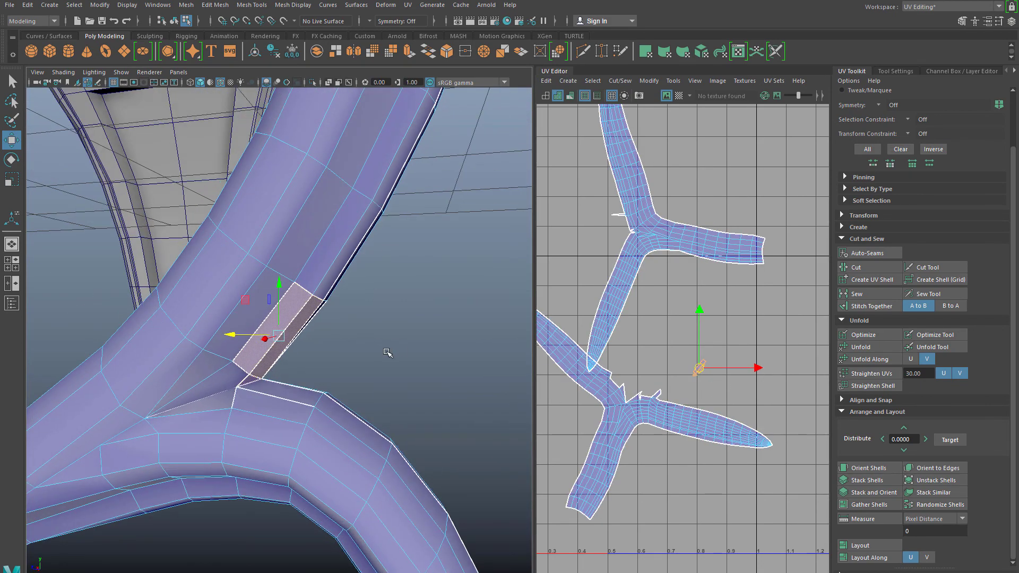
scroll(386, 359, up, 2)
alt+drag(346, 381, 164, 323)
Step: Check the seam edges around the small detached faces at the branch junction from several sides
right_drag(253, 273, 252, 260)
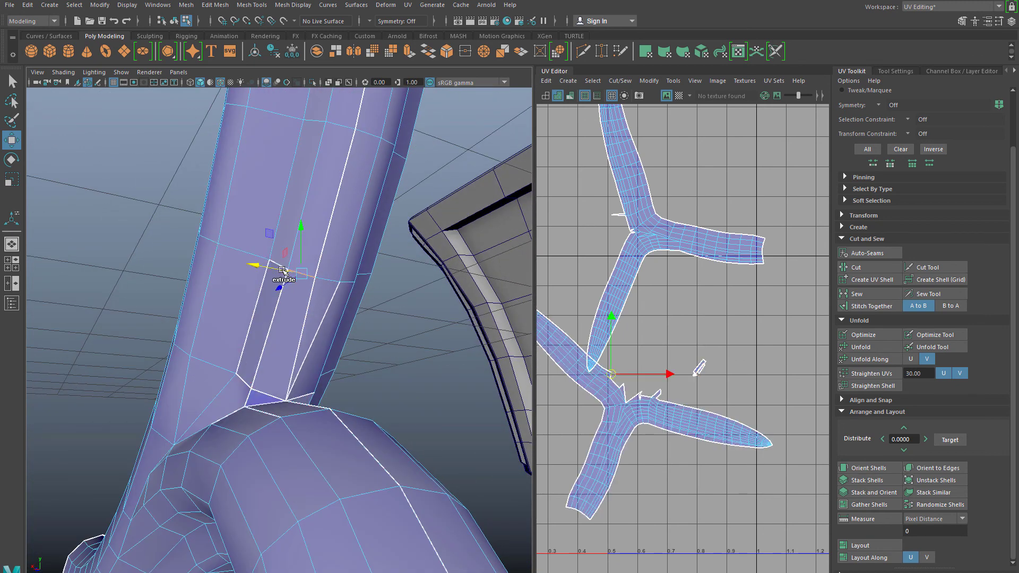
key(q)
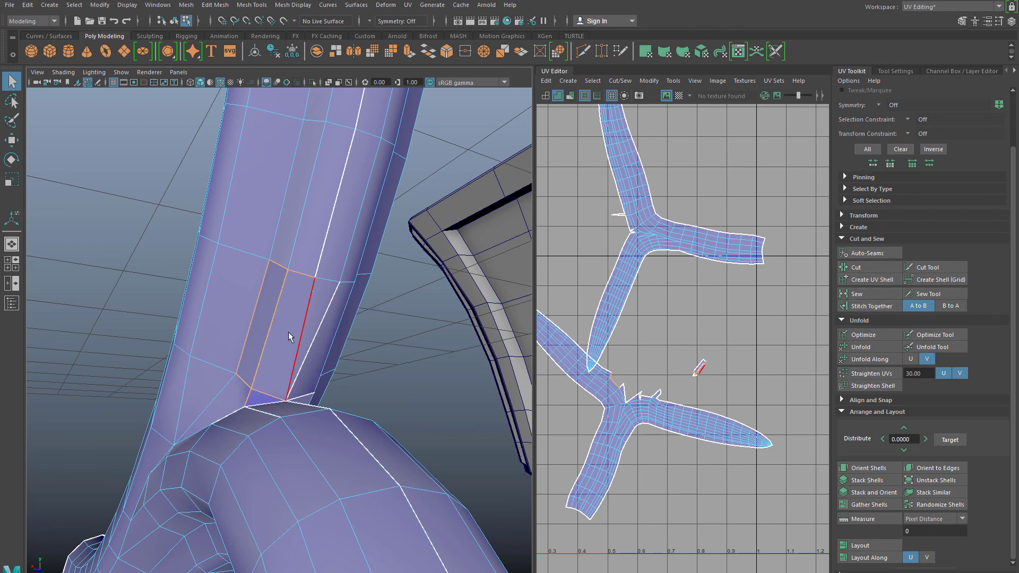
alt+drag(334, 357, 310, 323)
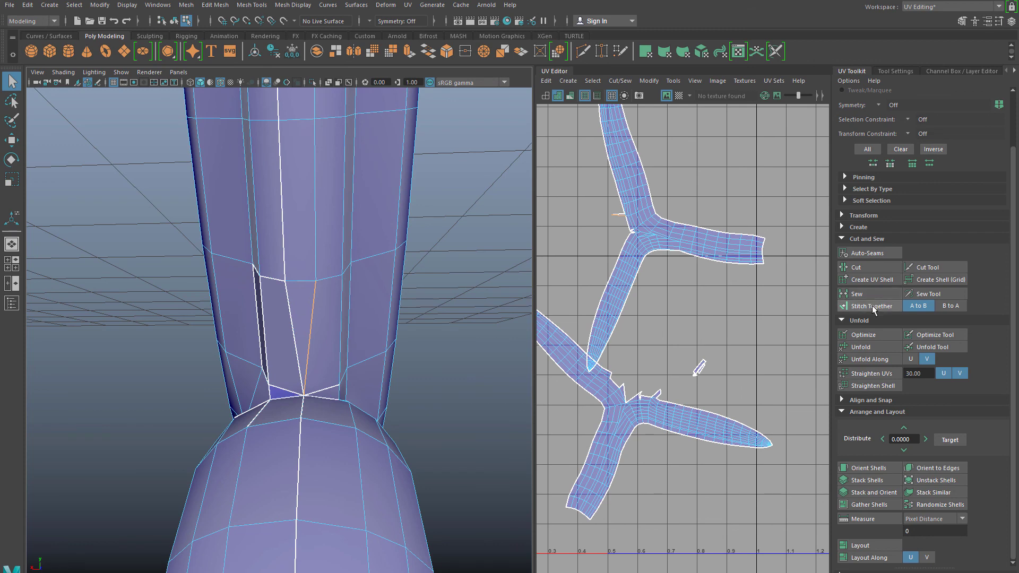
scroll(342, 395, down, 5)
alt+drag(341, 395, 288, 386)
scroll(302, 387, up, 3)
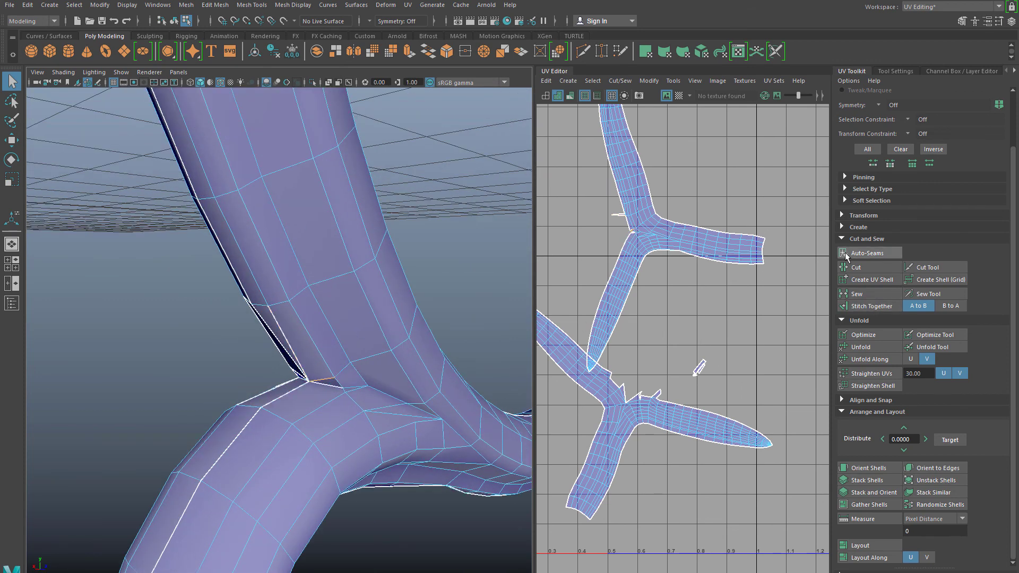
alt+drag(252, 401, 355, 393)
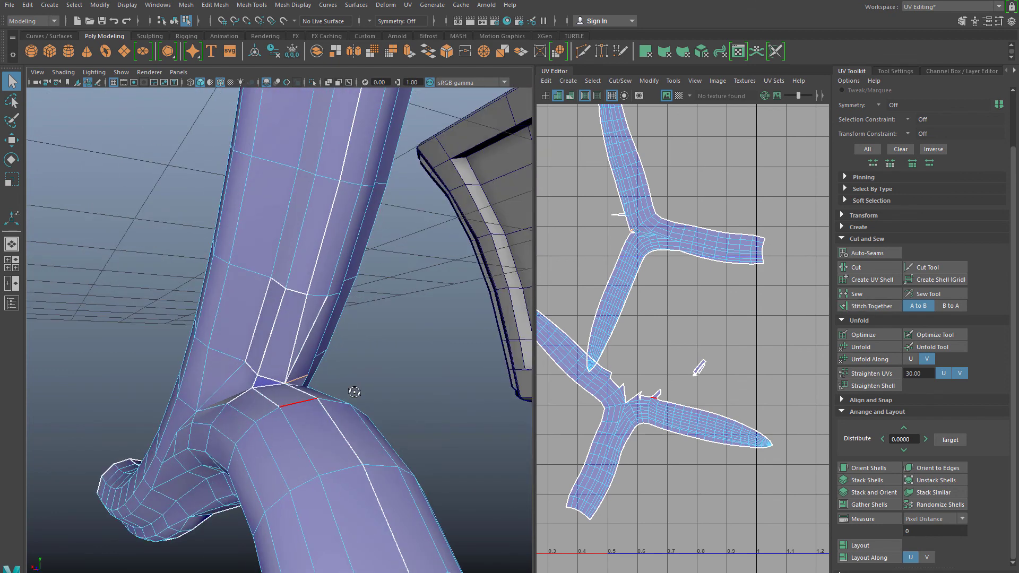
Step: Move the lower arm UV shell down, clear of the other half, and unfold the two arm shells again
right_drag(620, 406, 575, 391)
click(622, 416)
key(w)
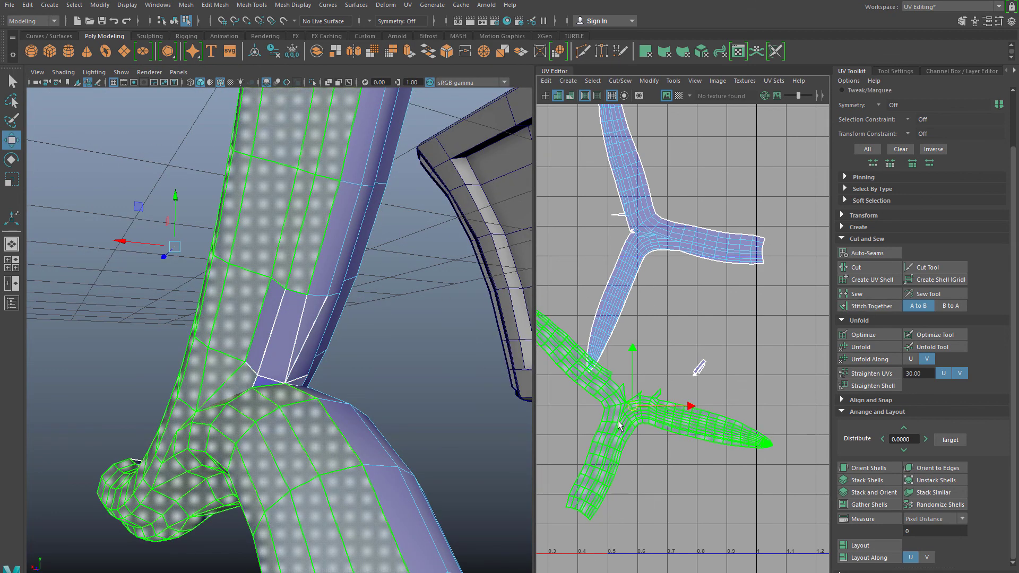
drag(621, 419, 618, 474)
click(602, 339)
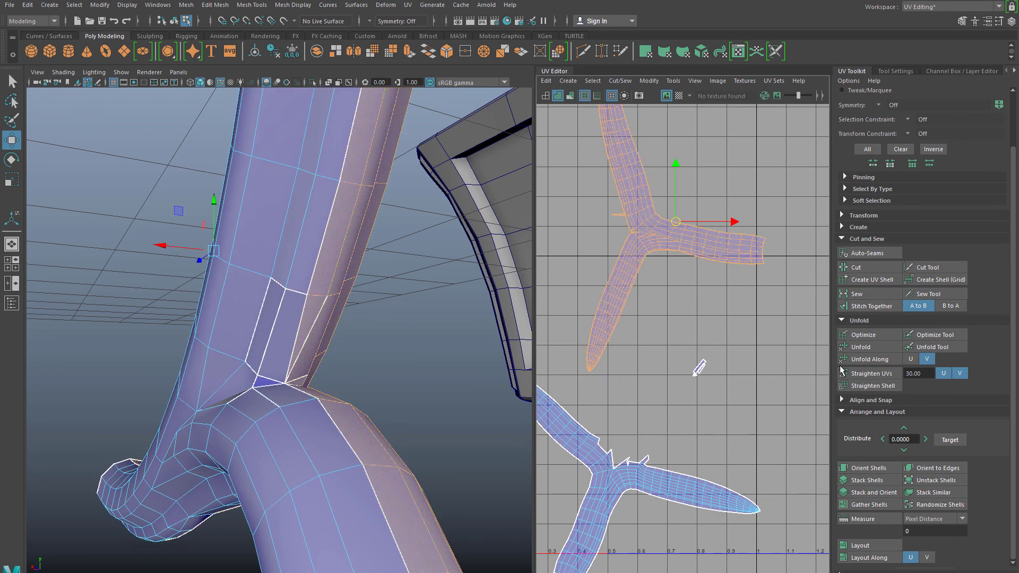
click(631, 479)
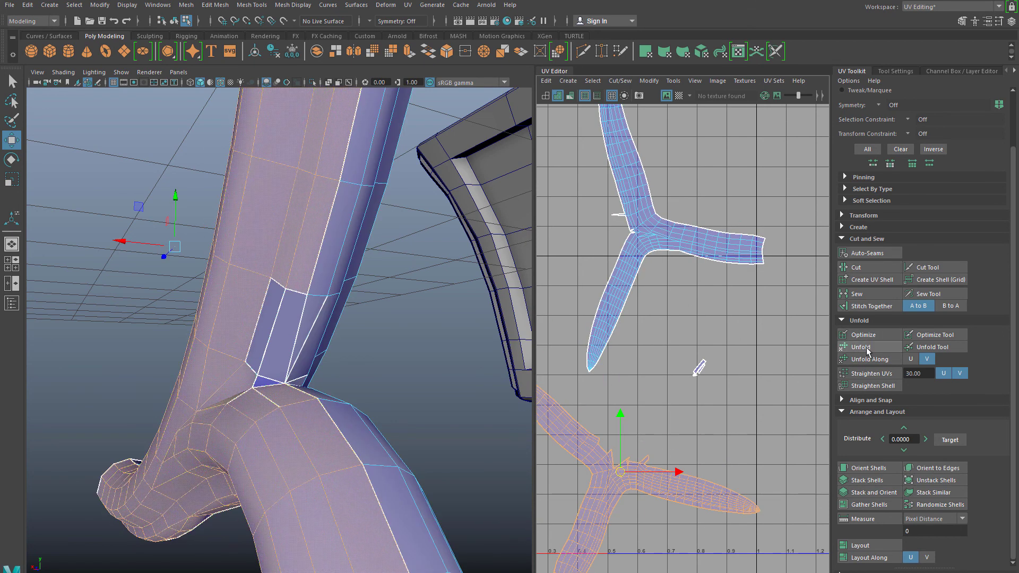
click(636, 297)
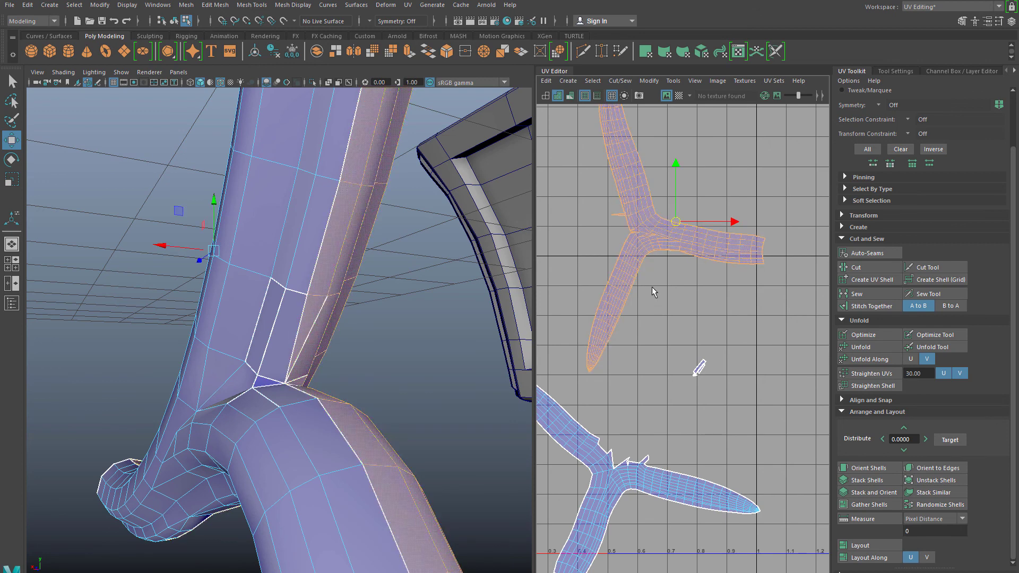
Step: Delete the small detached faces of the leftover UV shell at the arm's branch junction
drag(727, 391, 728, 393)
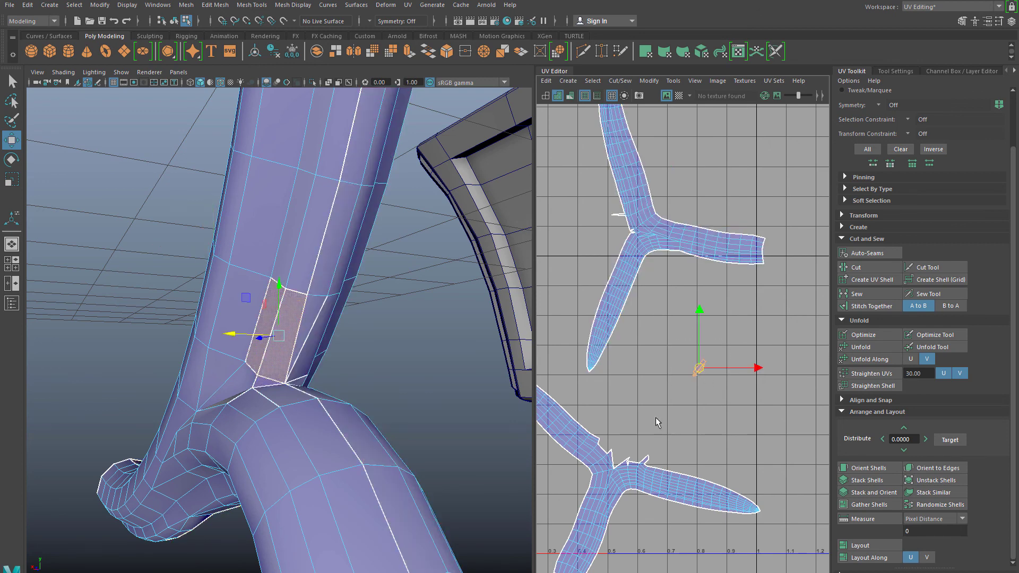
key(Delete)
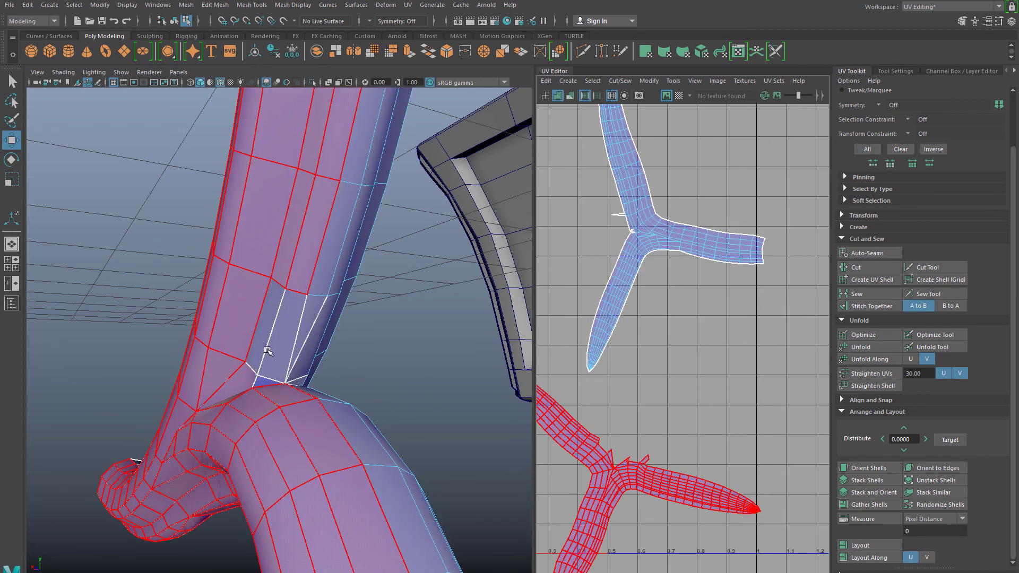
click(267, 352)
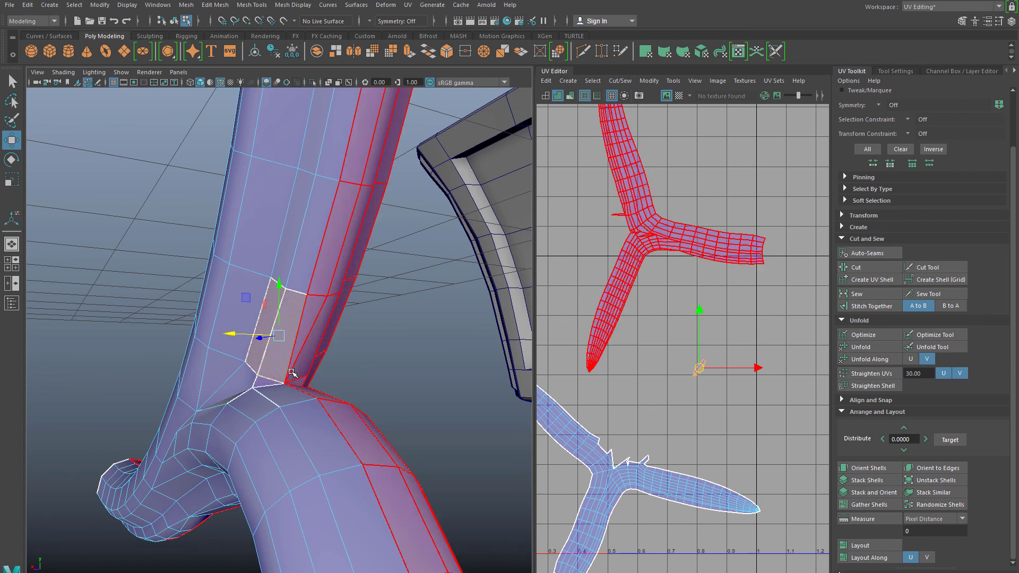
click(145, 269)
scroll(186, 335, up, 2)
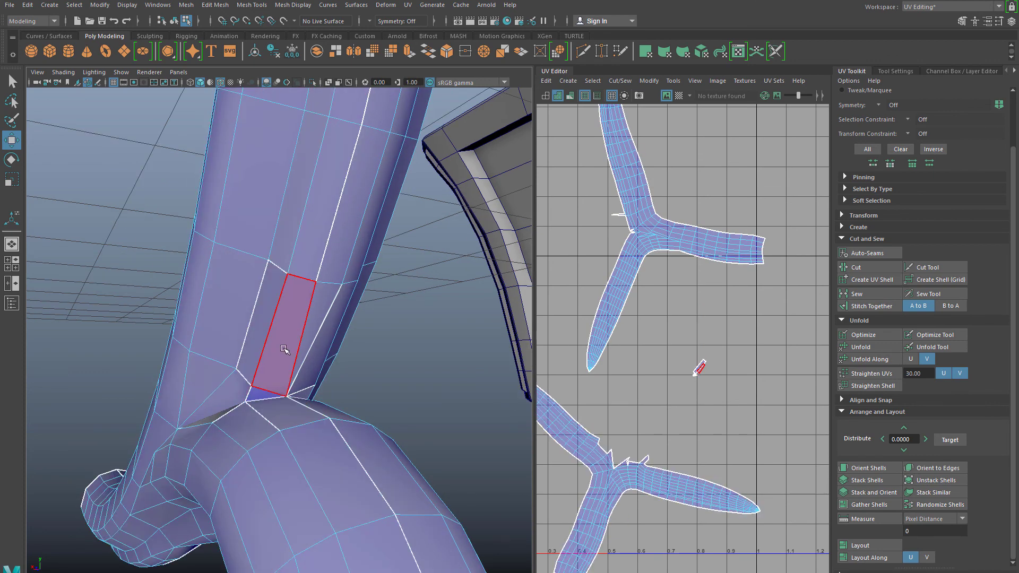
scroll(284, 348, up, 5)
scroll(285, 352, down, 8)
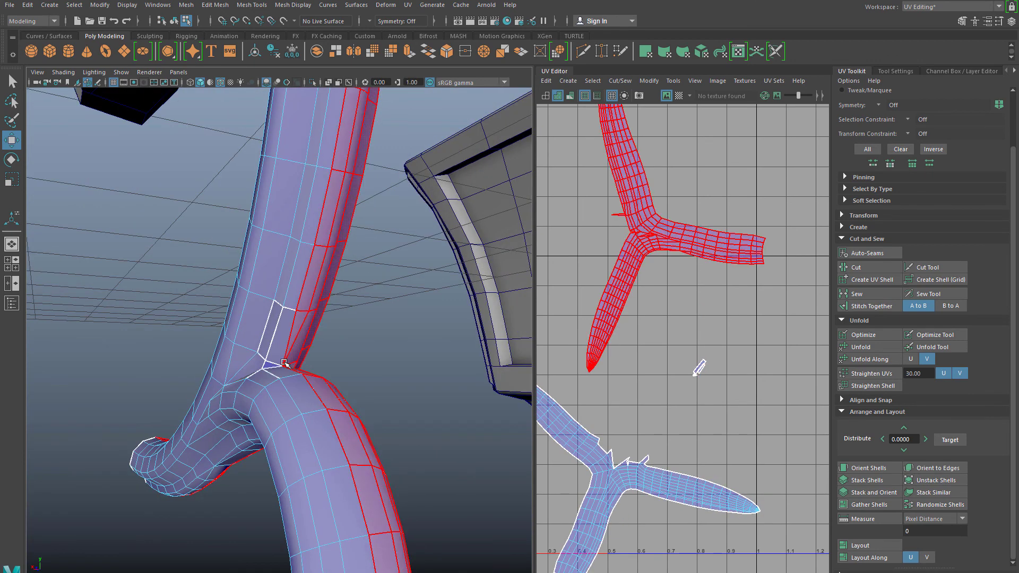
scroll(296, 393, up, 4)
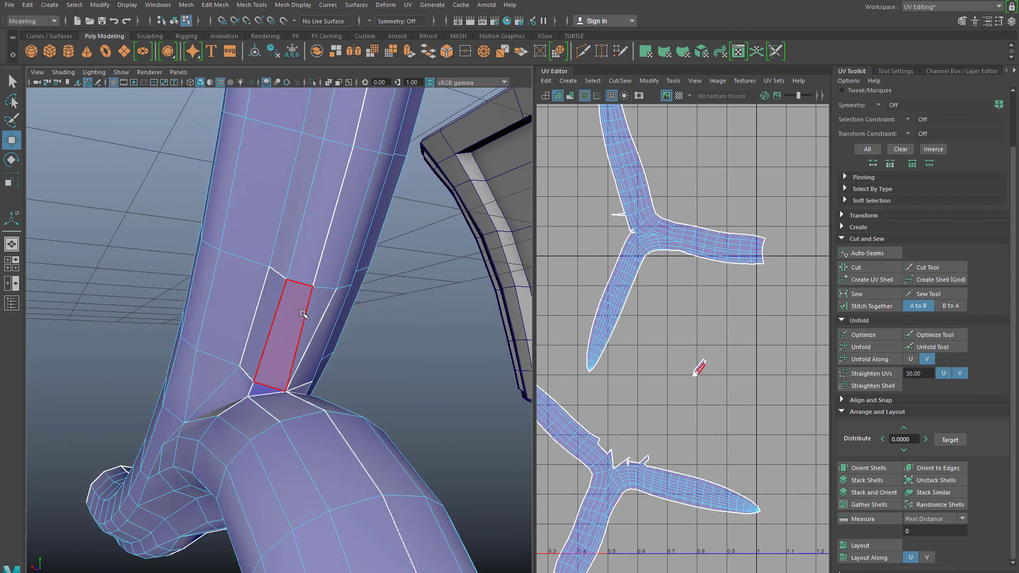
right_drag(308, 306, 294, 329)
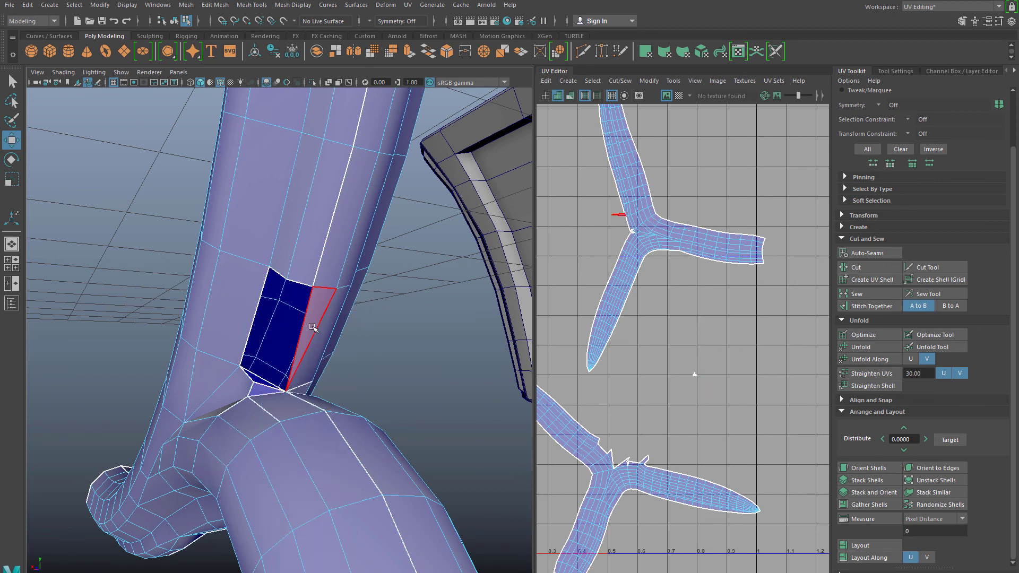
Step: Delete the narrow triangular face beside the hole at the branch junction and the adjoining four-sided face
alt+drag(306, 327, 302, 360)
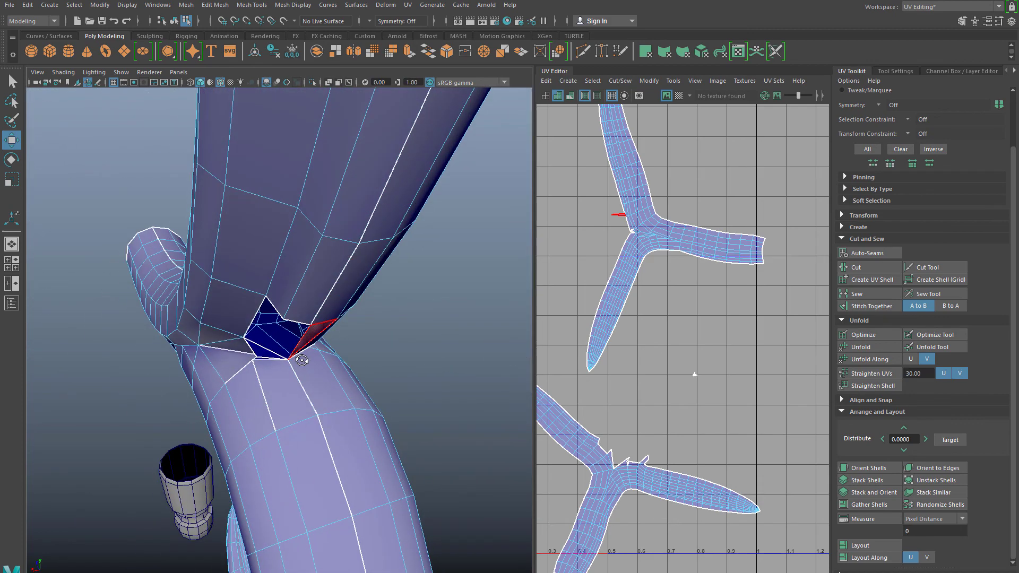
alt+right_drag(267, 361, 288, 378)
alt+drag(267, 401, 318, 321)
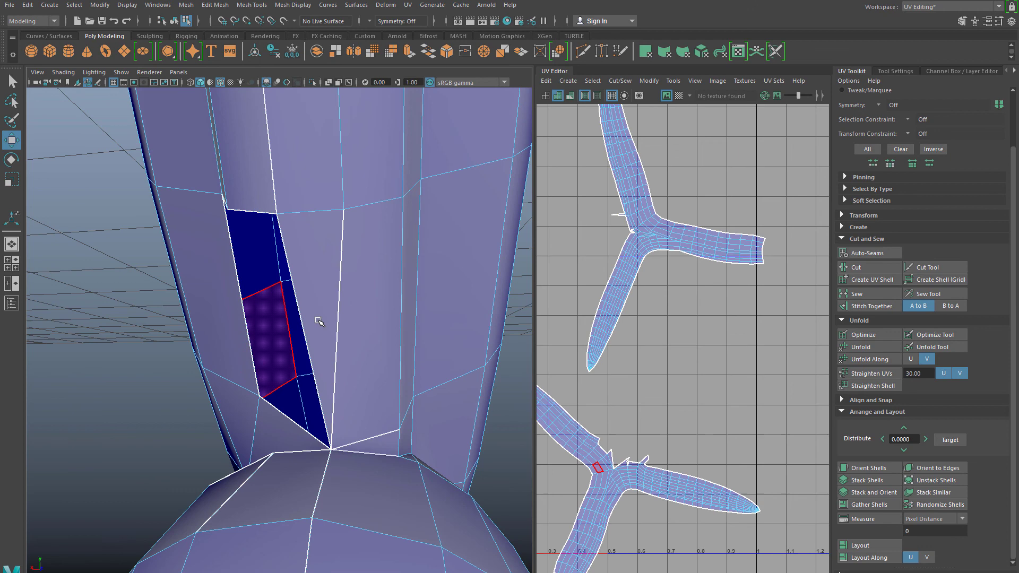
click(324, 281)
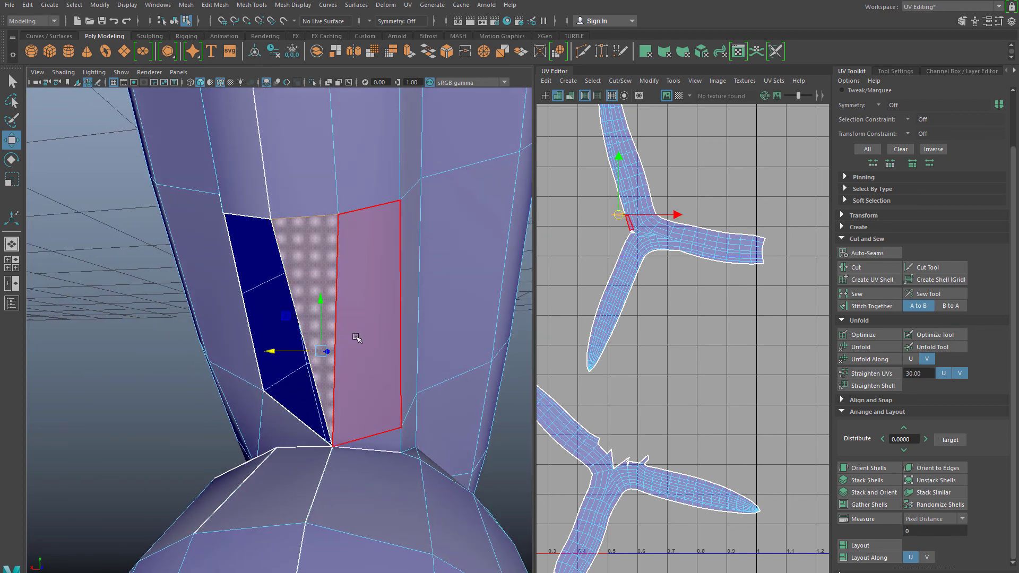
key(Delete)
click(368, 327)
key(Delete)
alt+drag(367, 329, 339, 338)
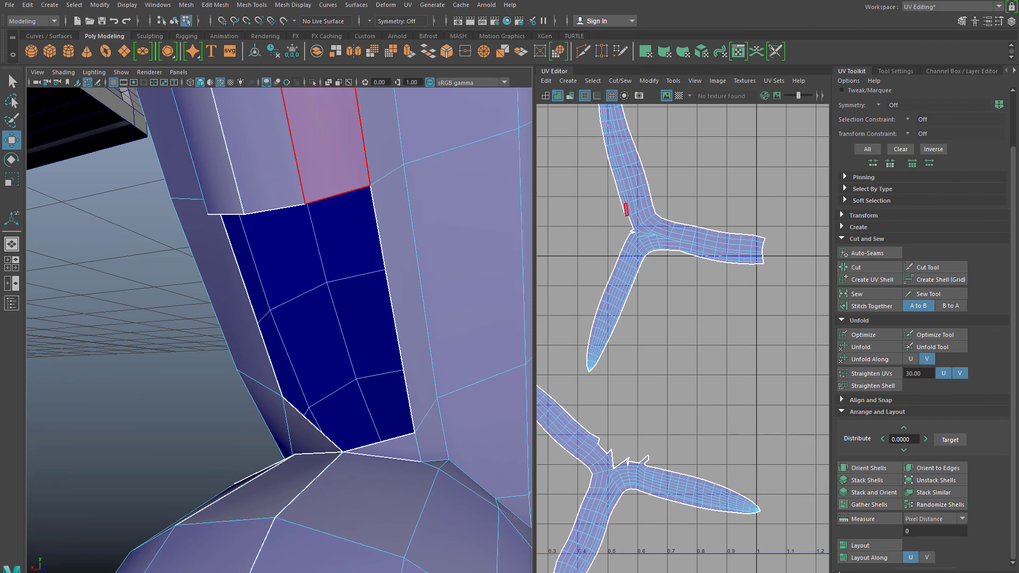
Step: Use Append to Polygon to bridge the hole's lower and upper border edges with a new face beside its undamaged side
click(215, 5)
mouse_move(251, 7)
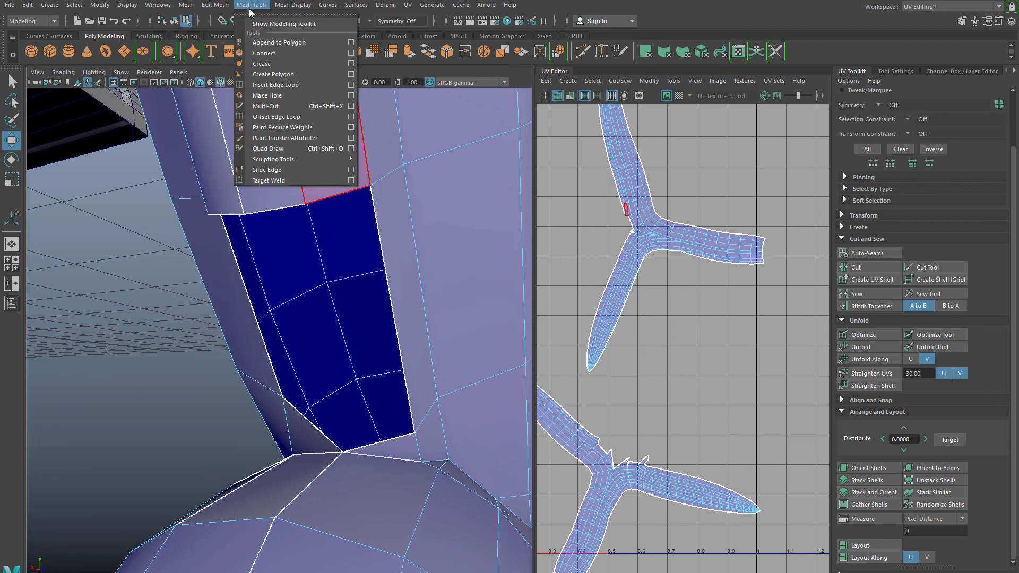
click(276, 43)
click(394, 437)
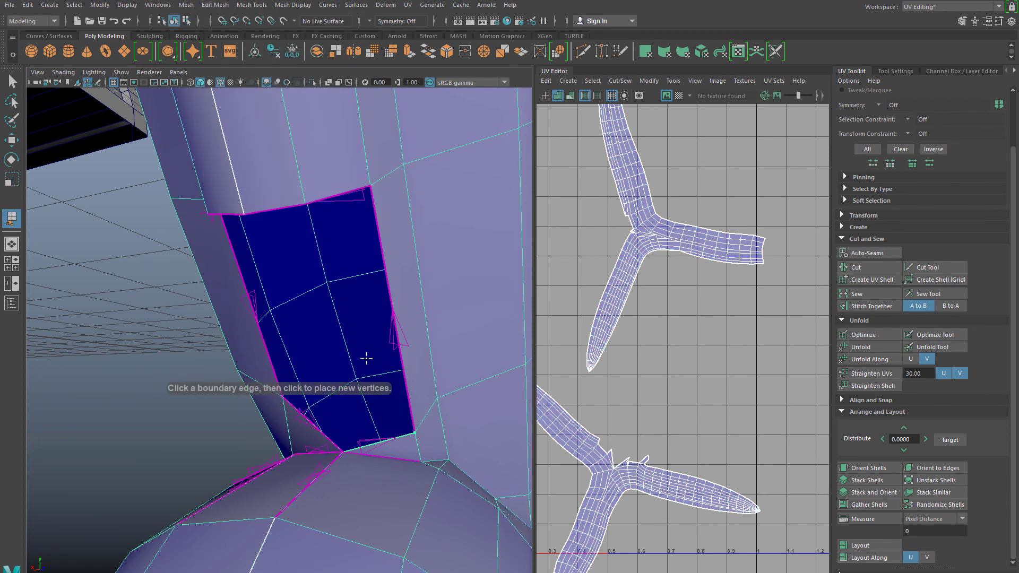
click(332, 197)
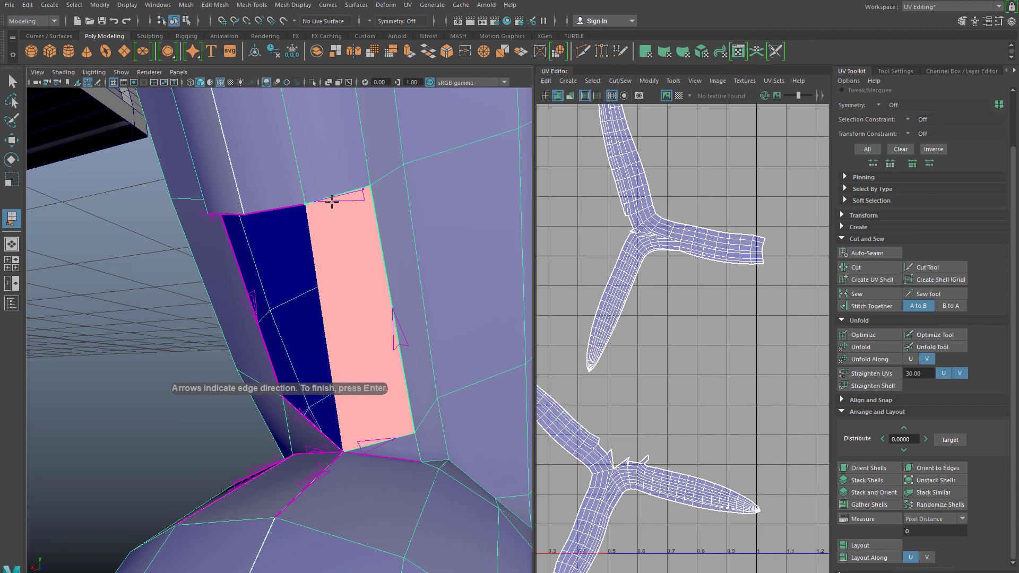
key(Return)
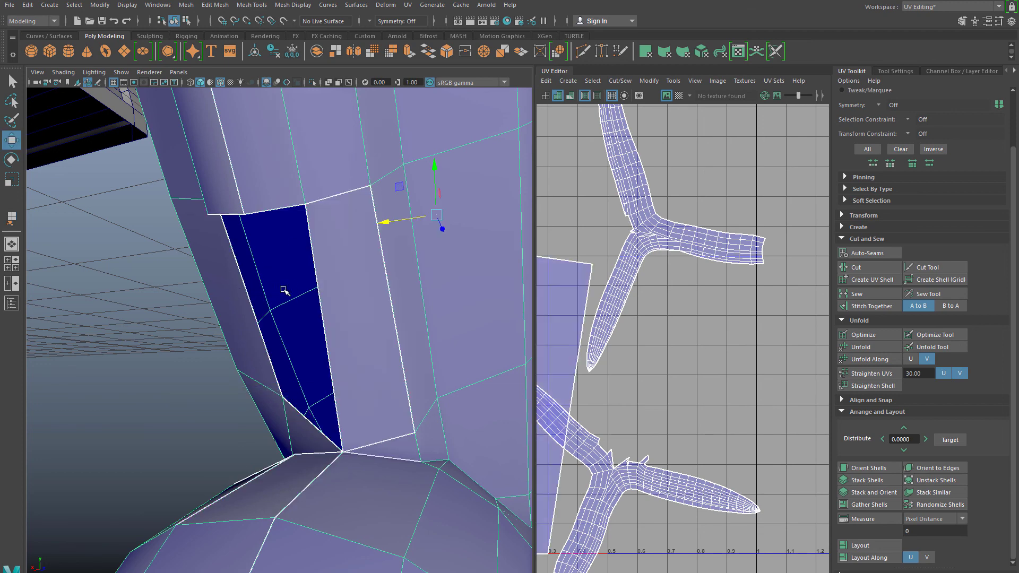
Step: Bridge the hole's lower and upper border edges on its other side with a new face, using Append to Polygon
mouse_move(284, 291)
alt+mouse_down()
mouse_move(253, 287)
mouse_move(290, 295)
alt+mouse_up()
click(263, 5)
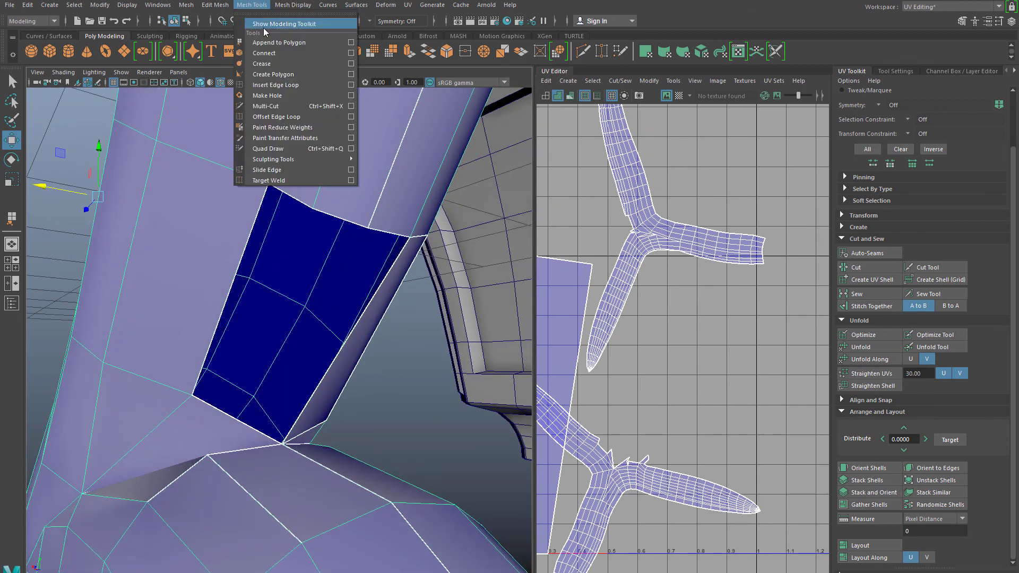
click(276, 44)
click(223, 412)
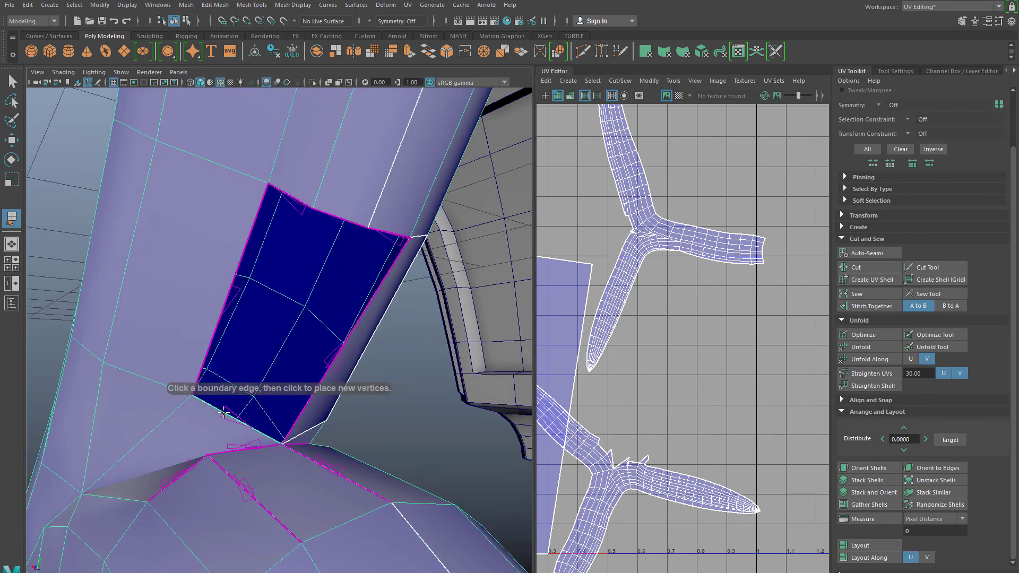
click(295, 196)
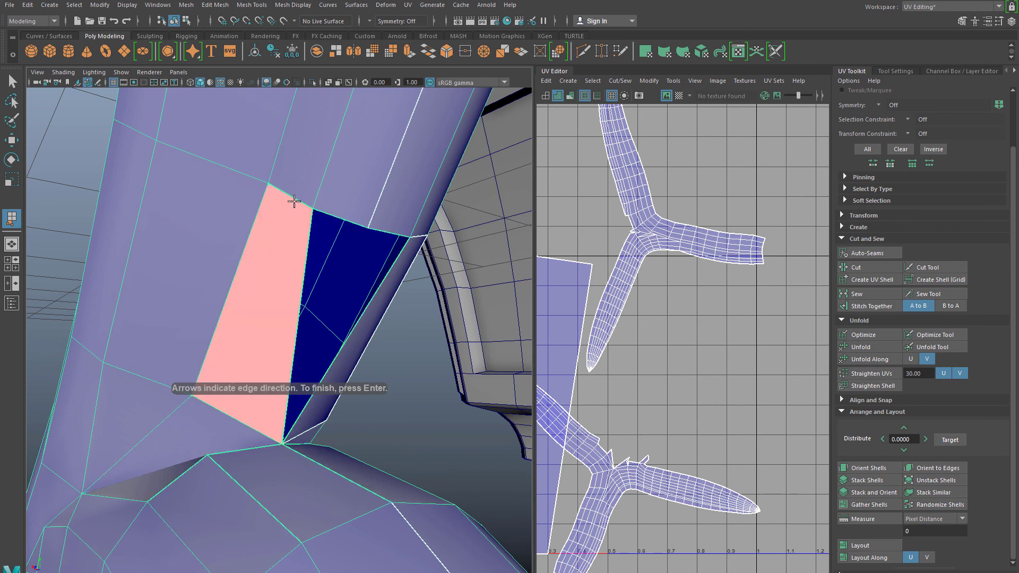
key(Return)
Step: Fill the remaining triangular gap at the branch junction by appending a face between its two long border edges
alt+drag(344, 277, 303, 257)
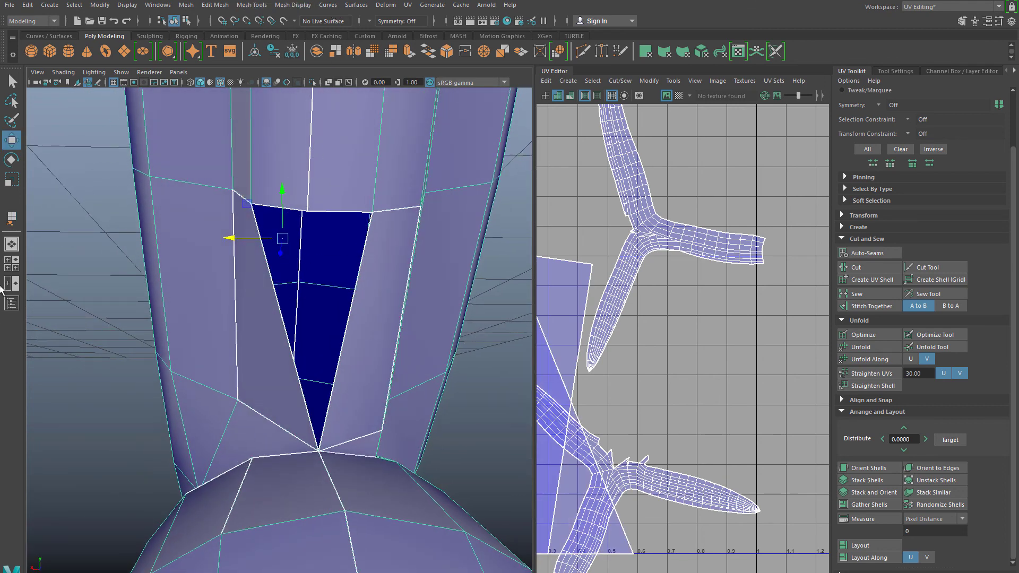
click(9, 221)
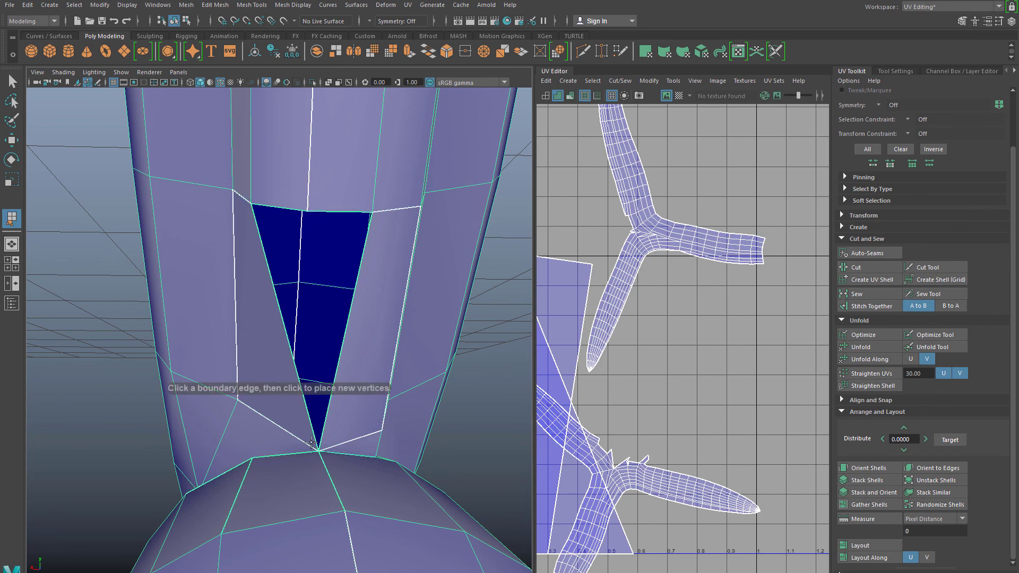
click(341, 354)
click(278, 304)
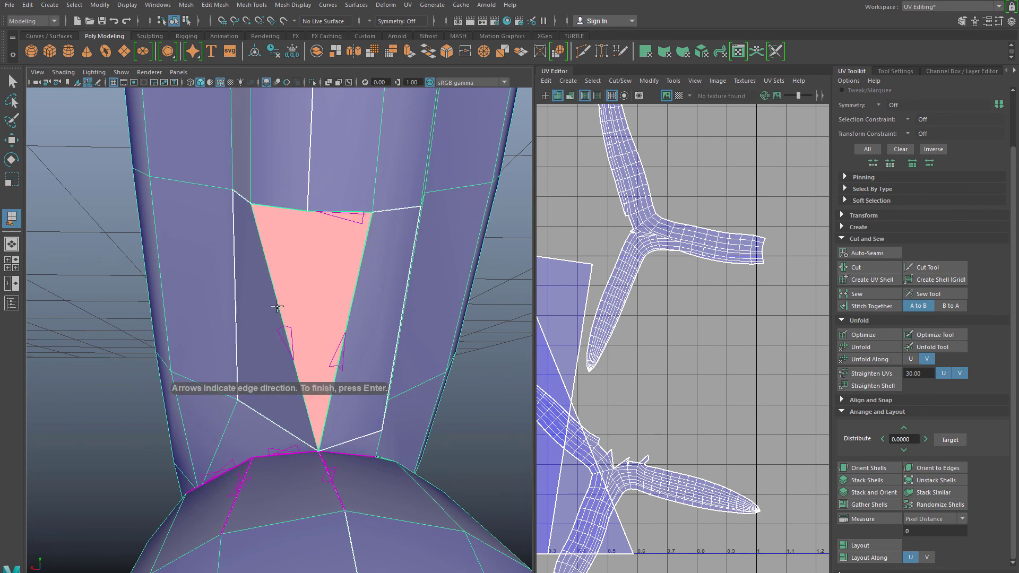
key(Return)
Step: Select the rebuilt faces and the irregular faces adjoining them around the branch junction, and triangulate them
scroll(297, 383, down, 5)
mouse_move(297, 383)
alt+mouse_down()
mouse_move(359, 425)
mouse_move(298, 332)
mouse_move(377, 462)
mouse_move(357, 425)
mouse_move(384, 411)
mouse_move(344, 425)
mouse_move(409, 370)
mouse_move(400, 382)
mouse_move(326, 395)
mouse_move(318, 386)
mouse_move(342, 382)
mouse_move(295, 379)
mouse_move(307, 364)
mouse_move(307, 375)
mouse_move(281, 359)
mouse_move(302, 359)
mouse_move(285, 375)
mouse_move(243, 371)
mouse_move(252, 396)
mouse_move(295, 386)
alt+mouse_up()
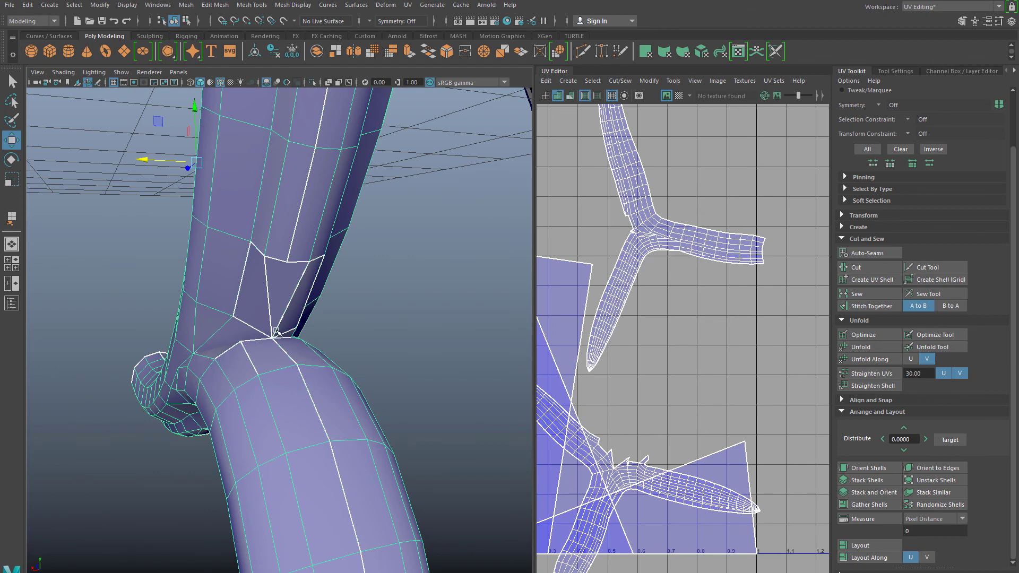
alt+right_drag(276, 331, 345, 419)
alt+drag(345, 418, 325, 390)
right_drag(266, 308, 263, 340)
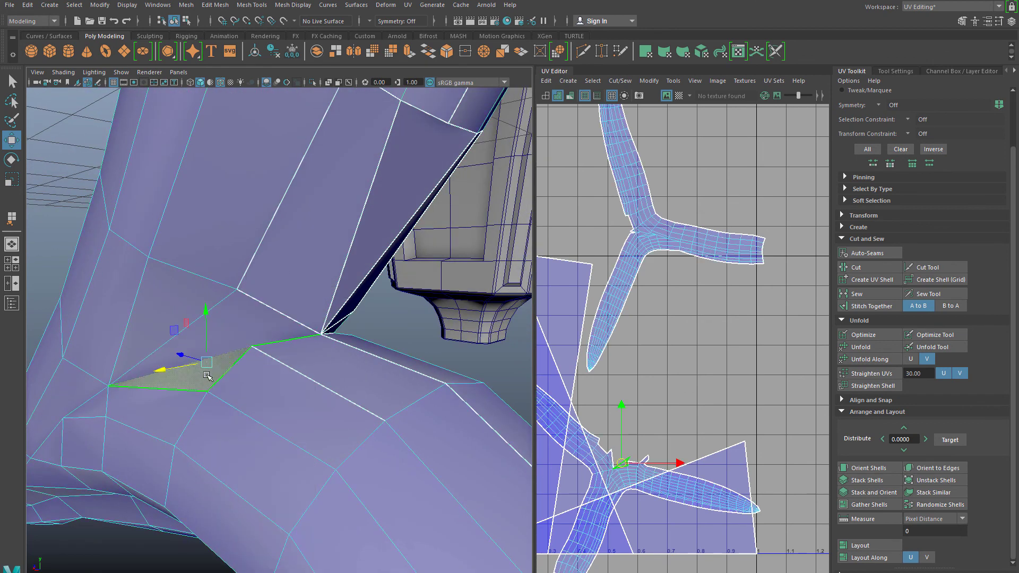
alt+drag(232, 384, 248, 390)
shift+click(263, 351)
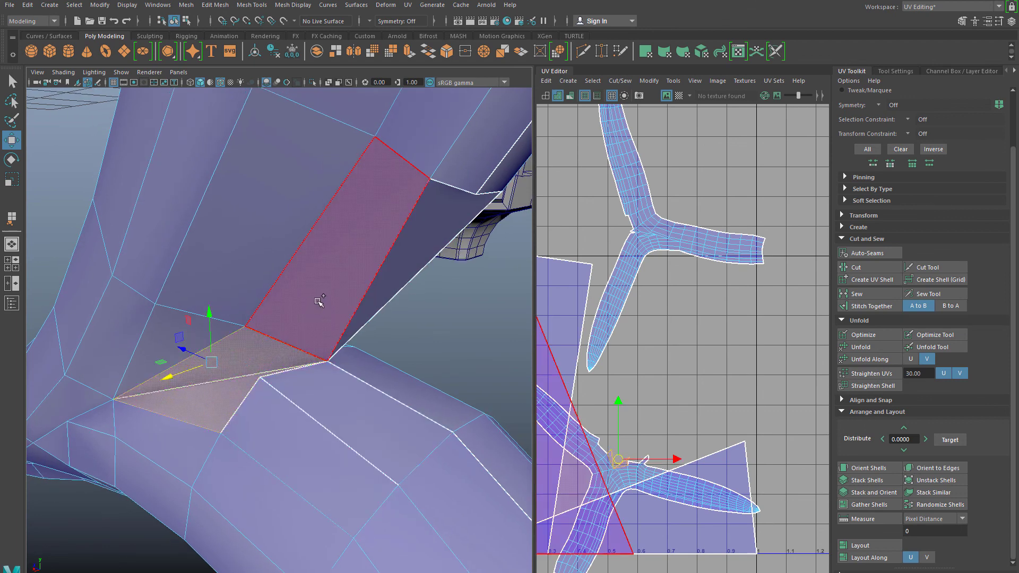
shift+click(321, 300)
alt+drag(328, 330, 273, 313)
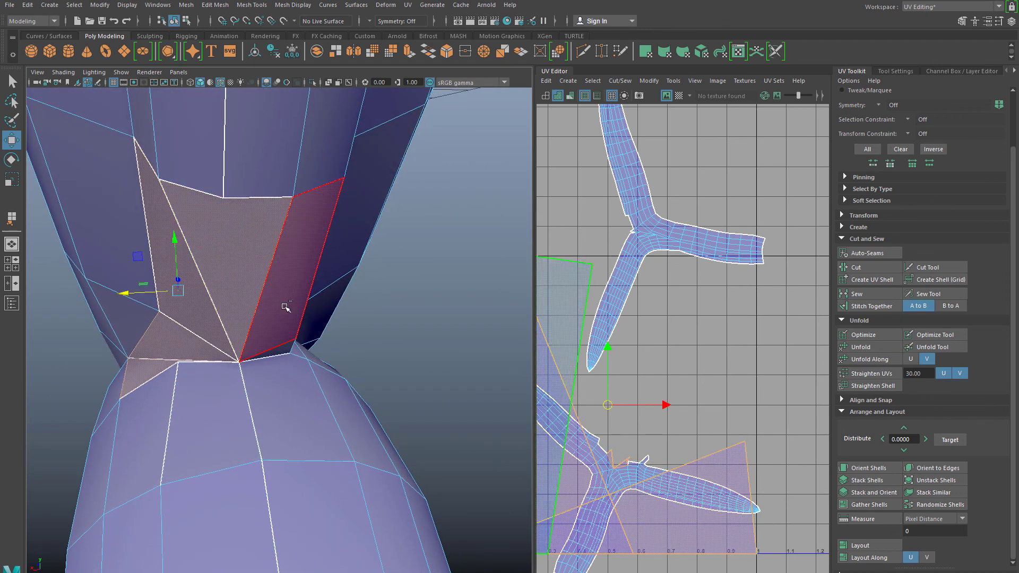
alt+drag(291, 364, 259, 332)
click(187, 5)
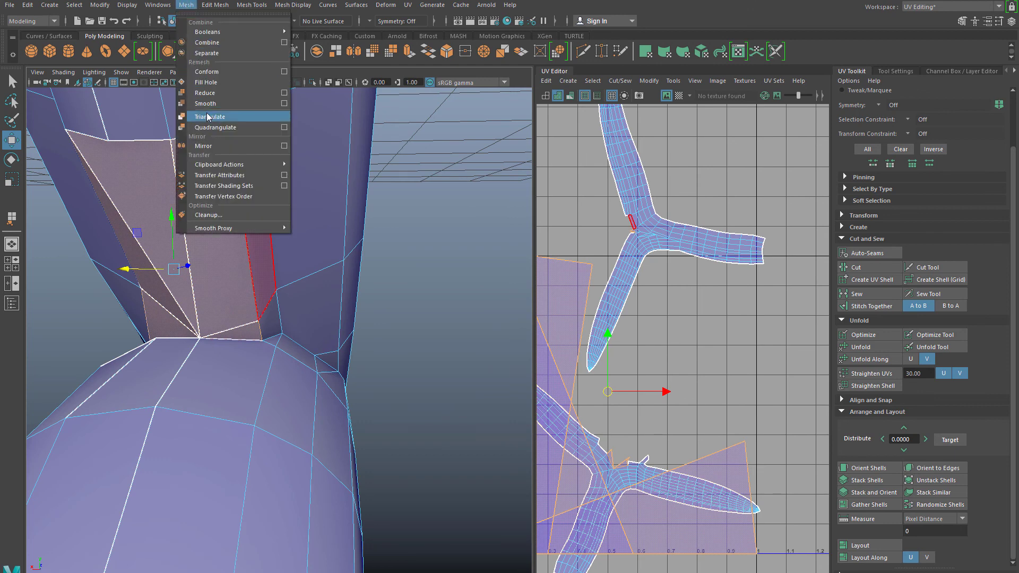
click(208, 117)
Step: Stitch the loose UV pieces of the new junction faces together with the matching border edges of the arm shells
alt+drag(81, 332, 169, 338)
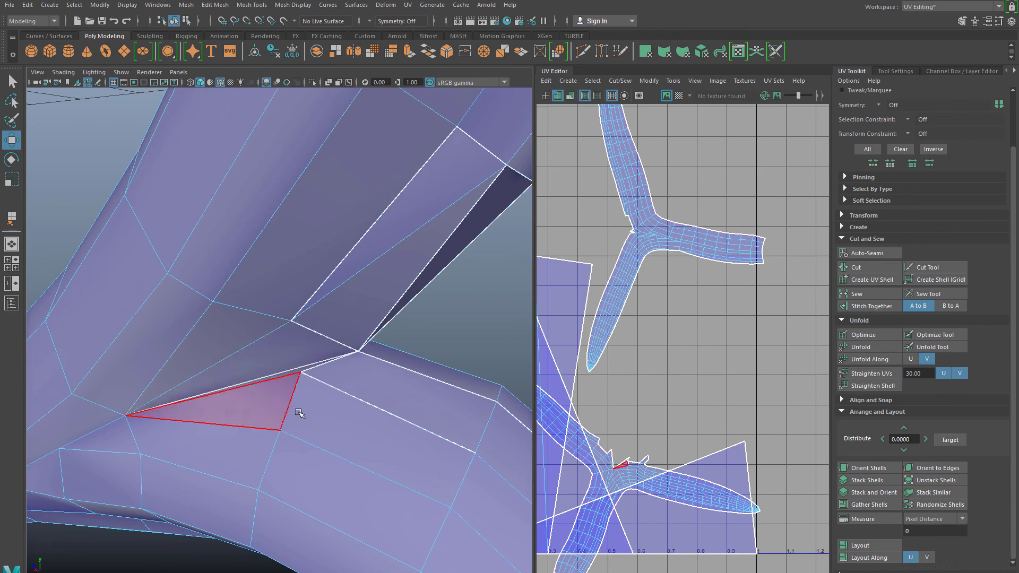
alt+drag(298, 413, 279, 330)
scroll(700, 378, down, 5)
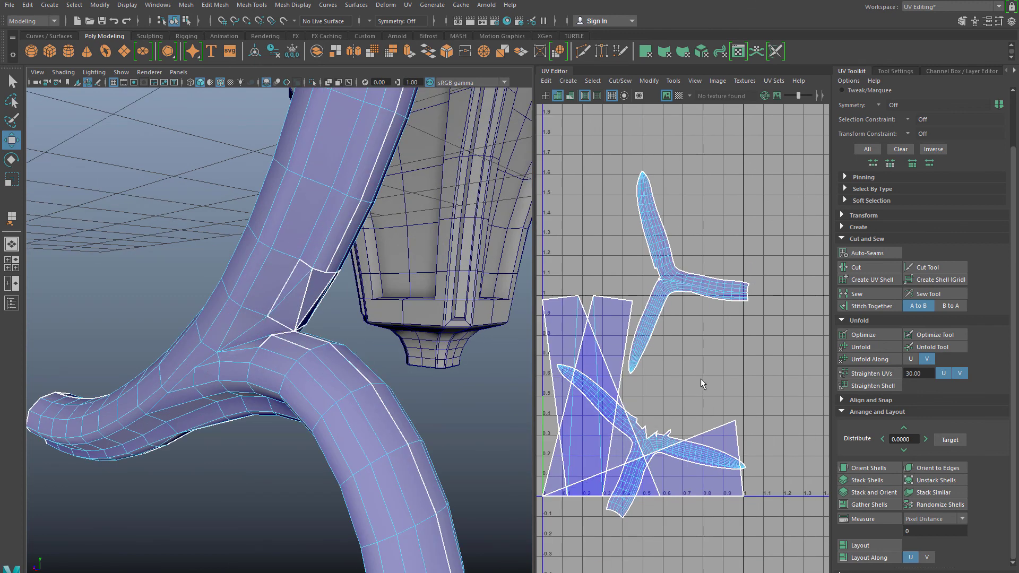
scroll(669, 403, up, 3)
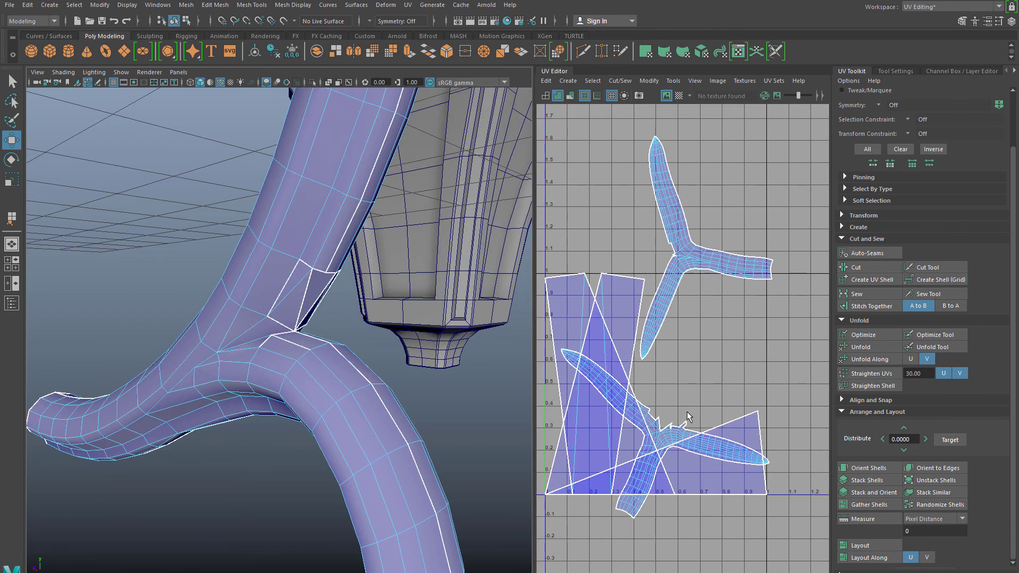
click(719, 430)
right_drag(719, 417, 684, 398)
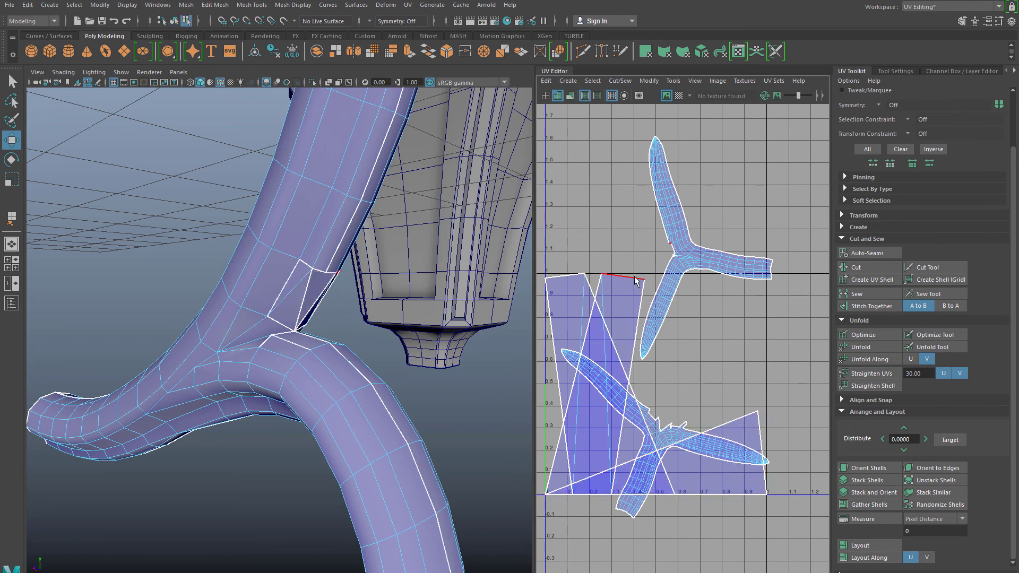
click(868, 307)
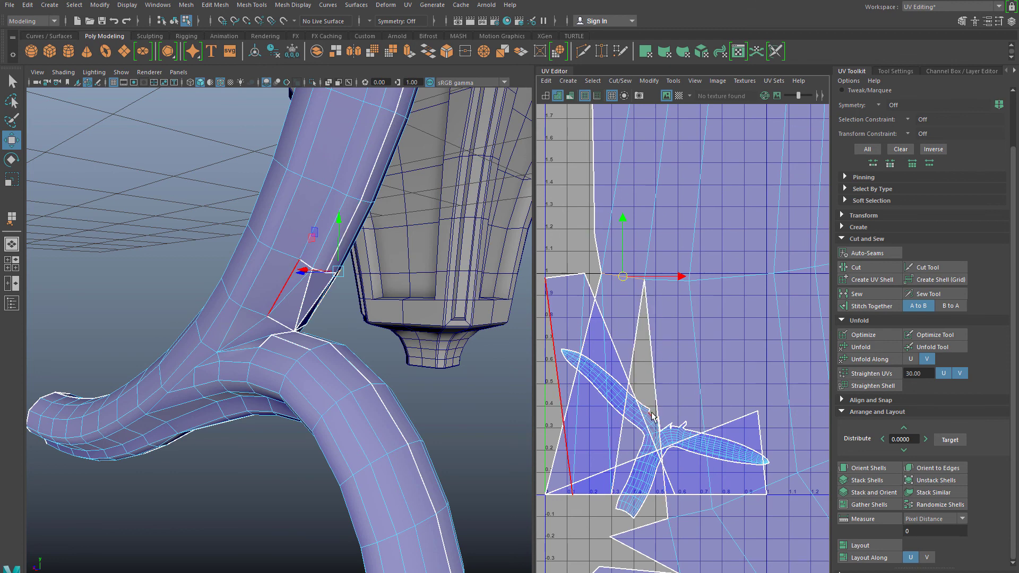
click(865, 308)
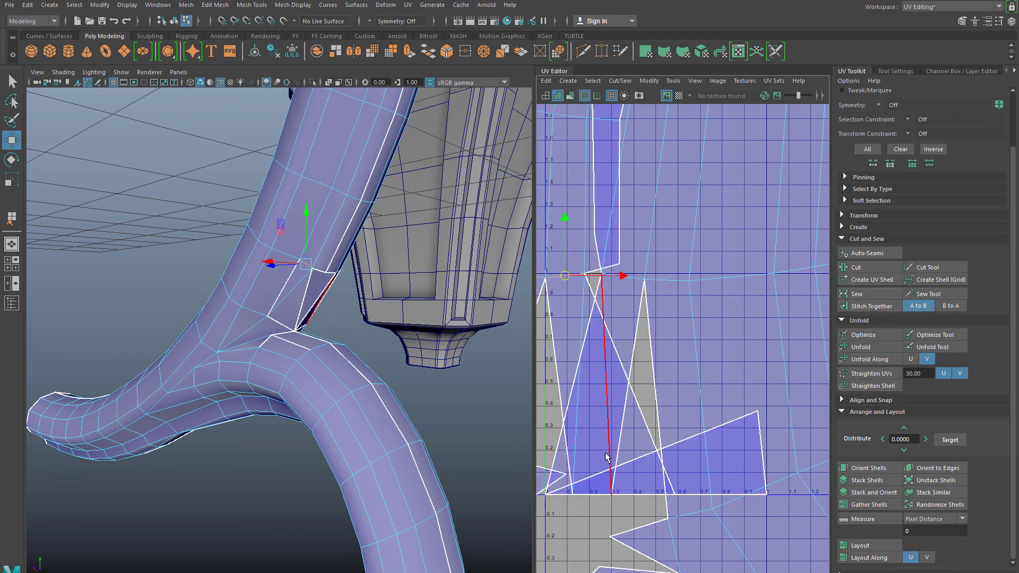
Step: Unfold the newly stitched arm shell, then select both arm shells and lay them out together
scroll(640, 429, up, 5)
scroll(640, 430, down, 5)
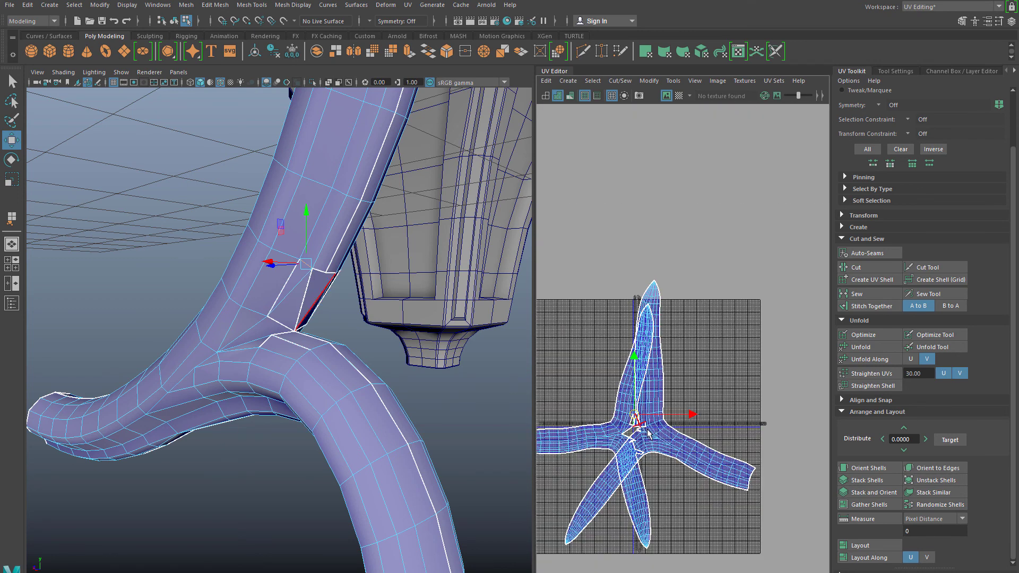
right_drag(678, 453, 645, 428)
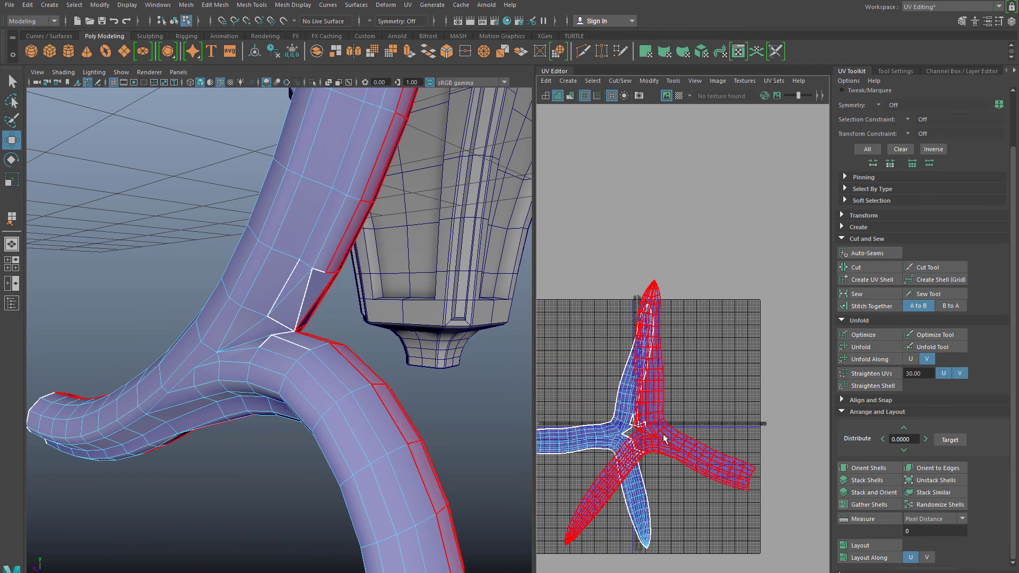
click(671, 437)
click(871, 350)
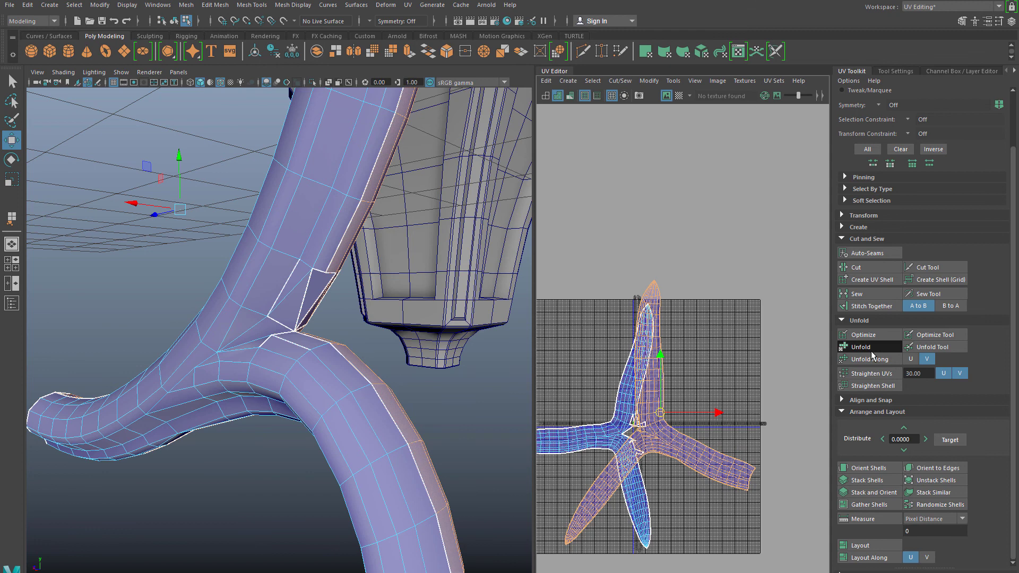
click(595, 440)
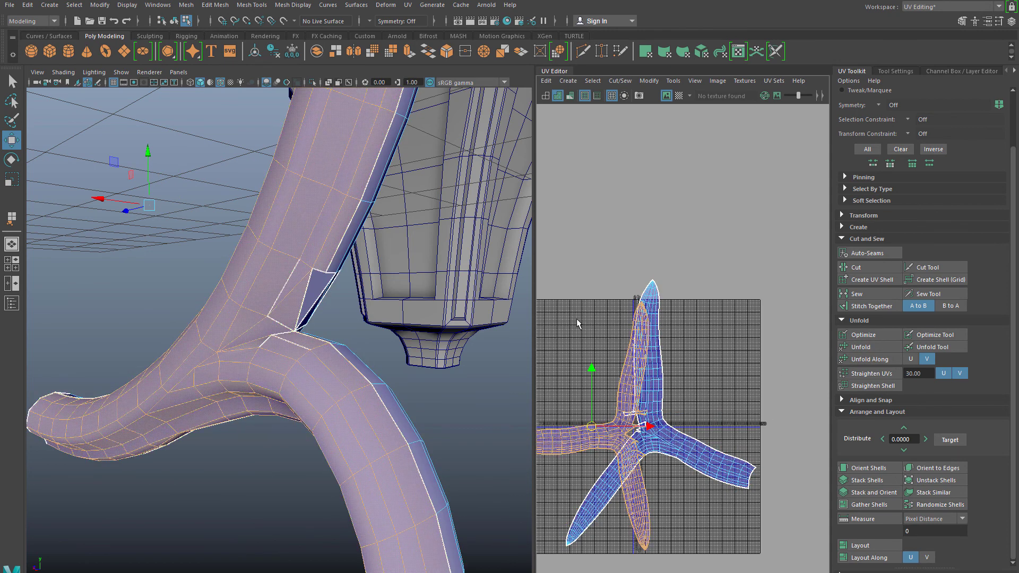
drag(590, 317, 737, 504)
click(860, 545)
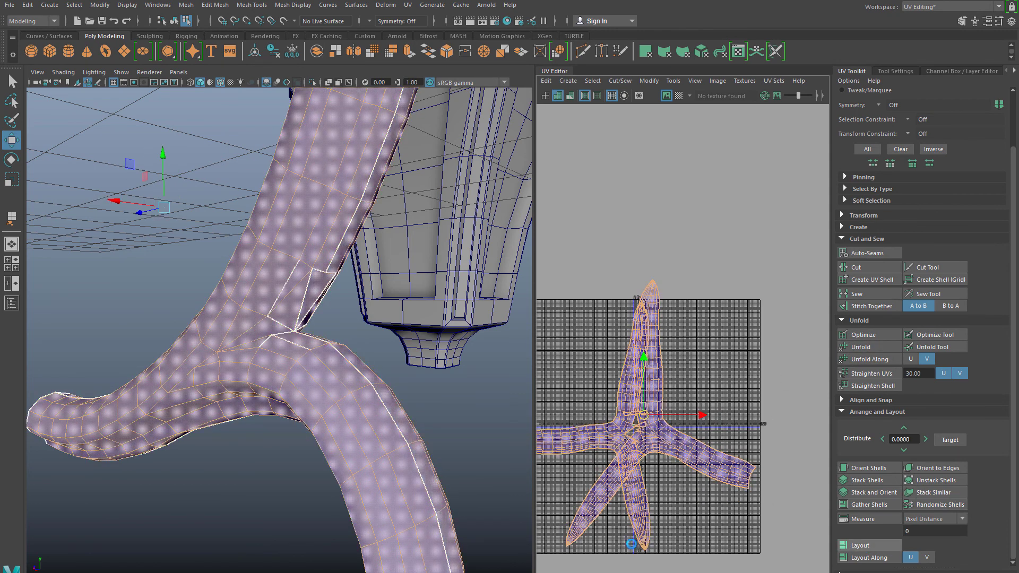
Step: Move the upper arm UV shell up and to the right, clear of the other arm shell
scroll(657, 482, up, 9)
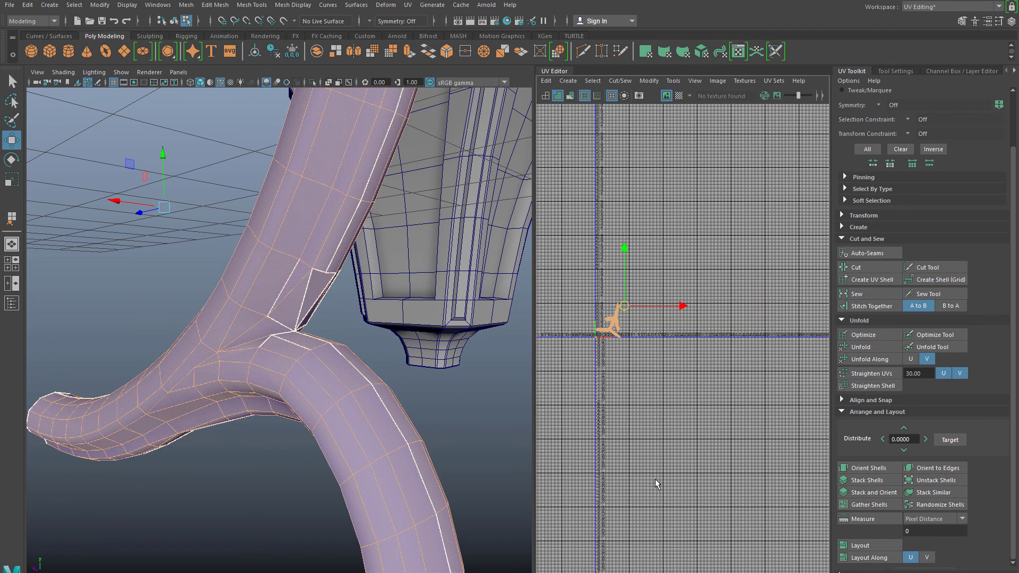
alt+middle_drag(594, 263, 690, 430)
scroll(606, 396, down, 10)
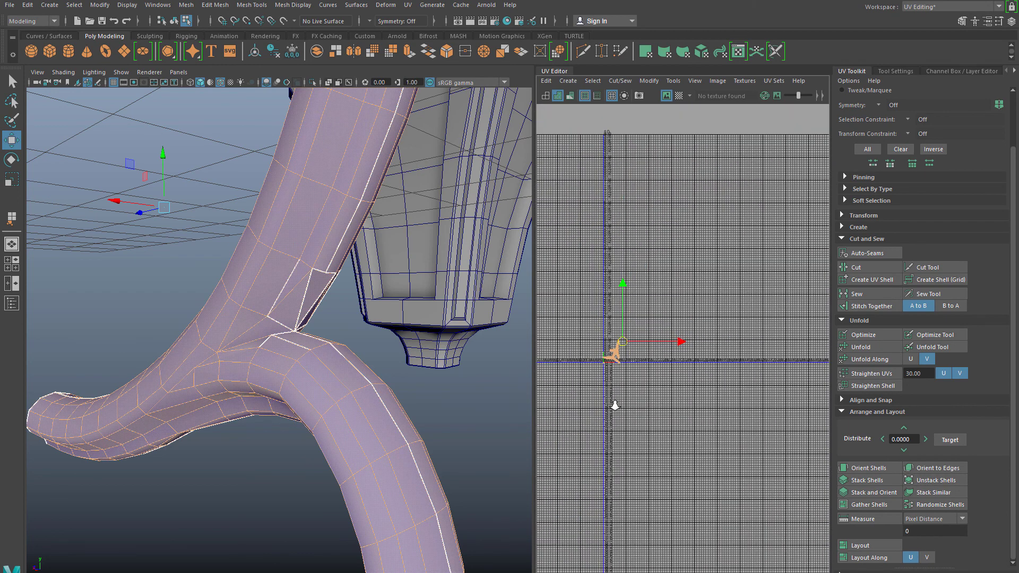
alt+middle_drag(600, 396, 612, 424)
scroll(677, 433, up, 5)
scroll(613, 424, up, 2)
alt+middle_drag(690, 379, 630, 420)
scroll(627, 418, up, 5)
alt+middle_drag(599, 372, 632, 444)
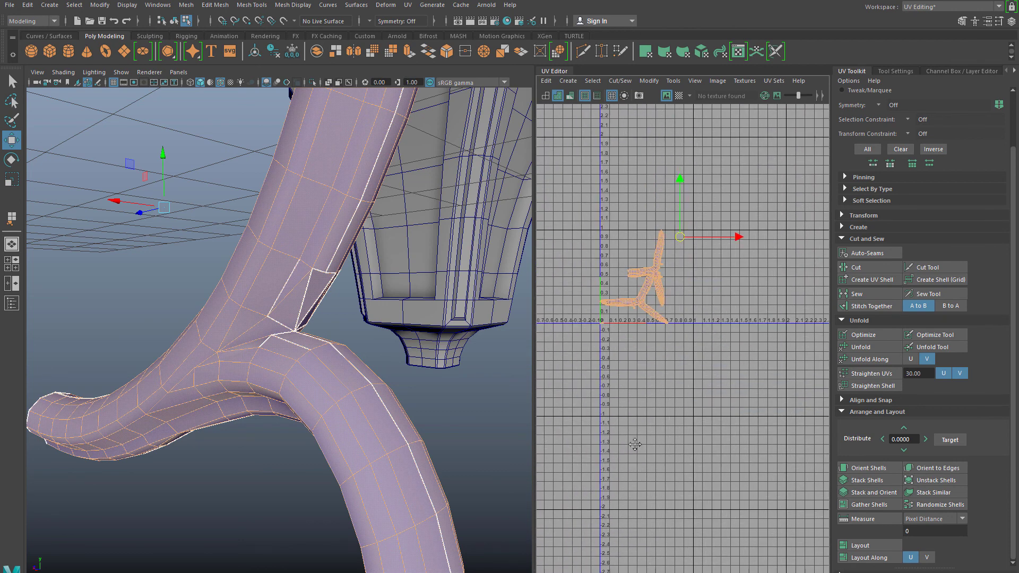
scroll(714, 255, up, 3)
alt+middle_drag(713, 255, 702, 312)
scroll(668, 326, up, 4)
alt+middle_drag(565, 327, 619, 329)
right_drag(619, 329, 599, 292)
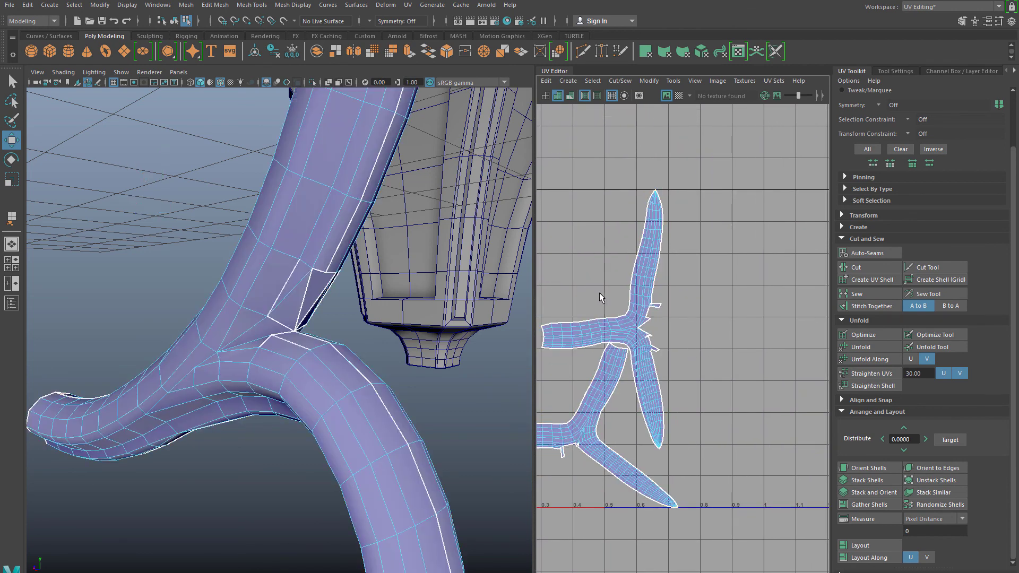
click(612, 323)
drag(613, 328, 682, 221)
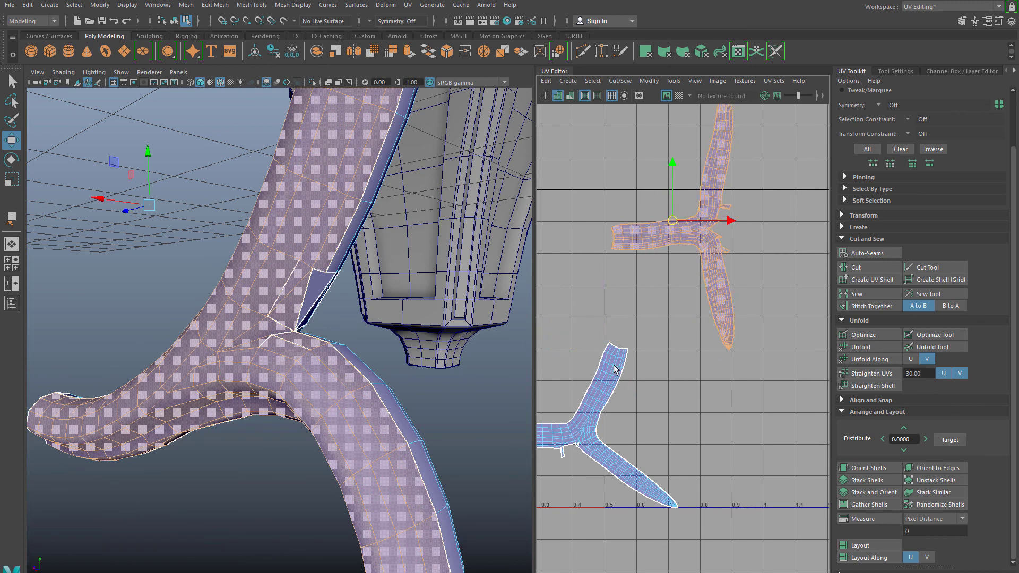
Step: Move the lower arm UV shell to the right and slightly up, beneath the other arm shell
click(587, 433)
drag(568, 423, 616, 342)
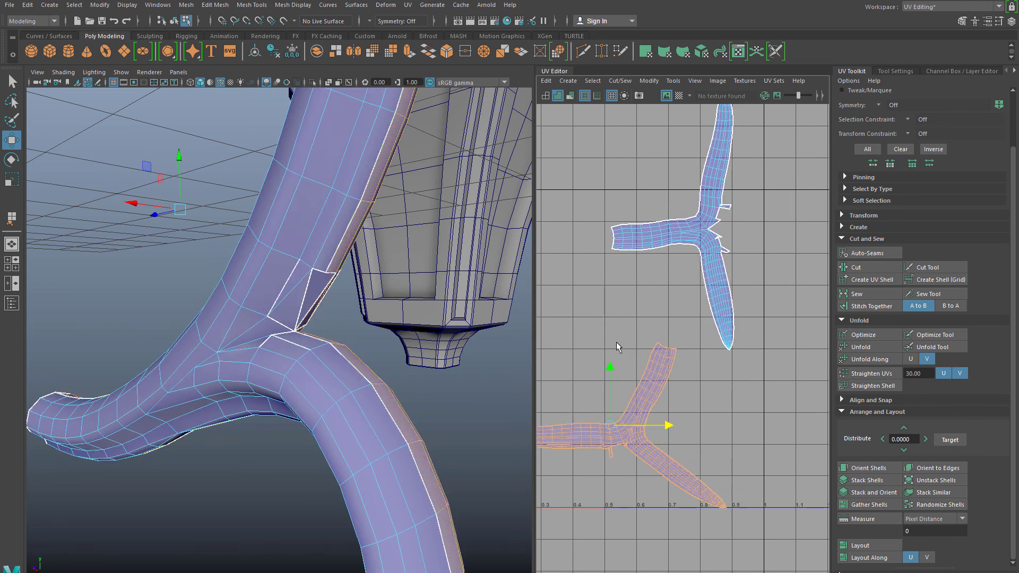
drag(615, 417, 615, 371)
Step: Examine the rebuilt faces and shell borders at the arm's branch junction from several angles
alt+drag(405, 355, 332, 325)
alt+right_drag(332, 325, 363, 336)
alt+drag(319, 340, 309, 376)
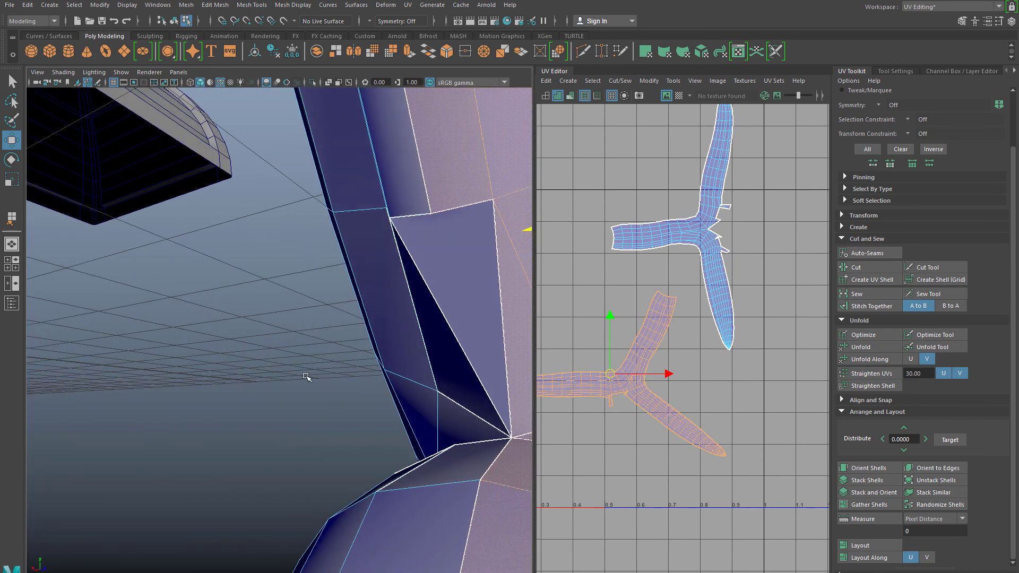
click(307, 377)
alt+right_drag(307, 377, 254, 366)
alt+drag(254, 366, 243, 367)
scroll(341, 373, up, 2)
alt+drag(341, 373, 353, 340)
scroll(366, 357, up, 4)
scroll(335, 346, down, 3)
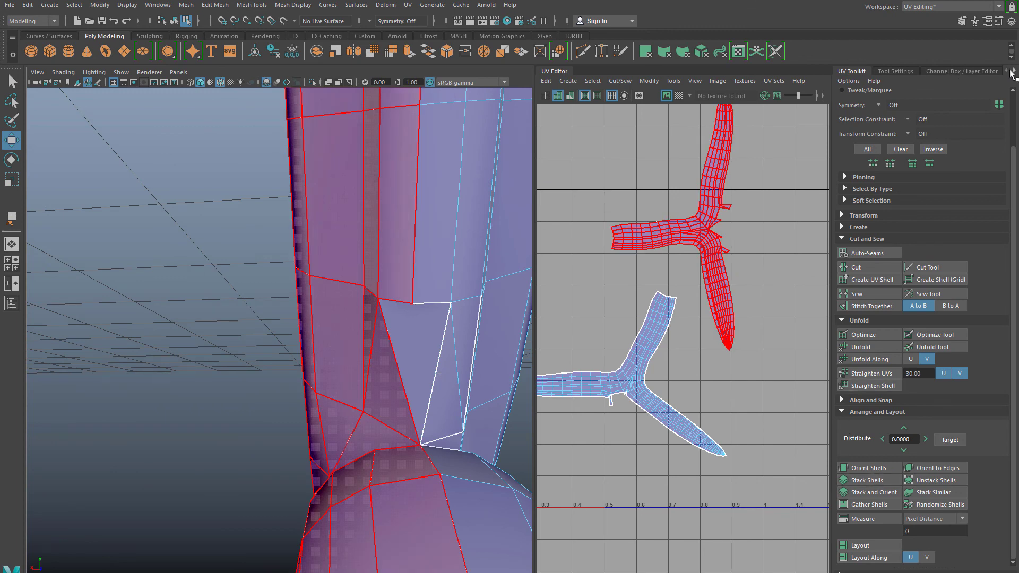
Step: Try to cut the narrow triangular face at the branch junction with Multi-Cut, starting from its upper corner vertex
click(889, 71)
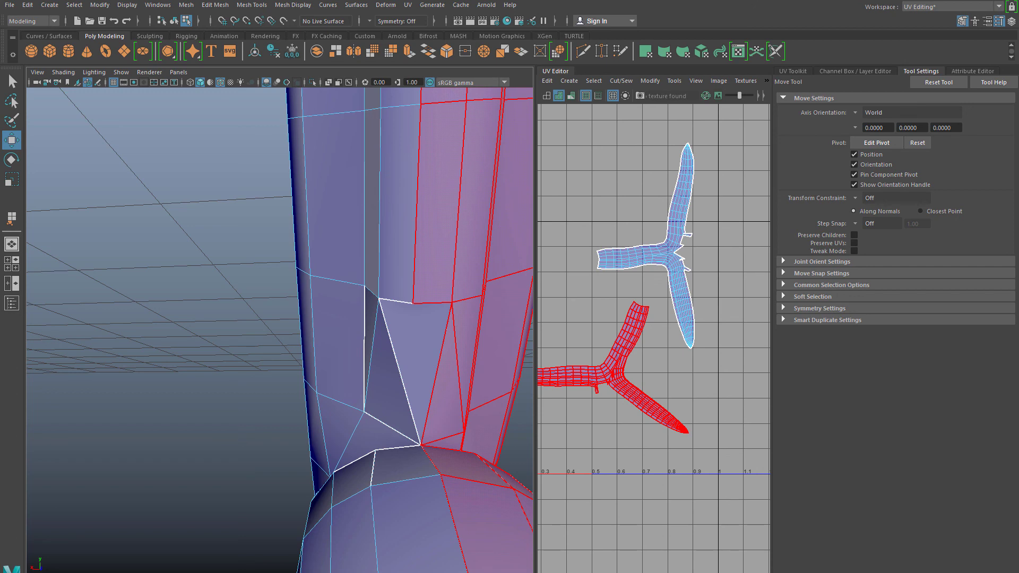
key(ctrl+shift+x)
click(379, 299)
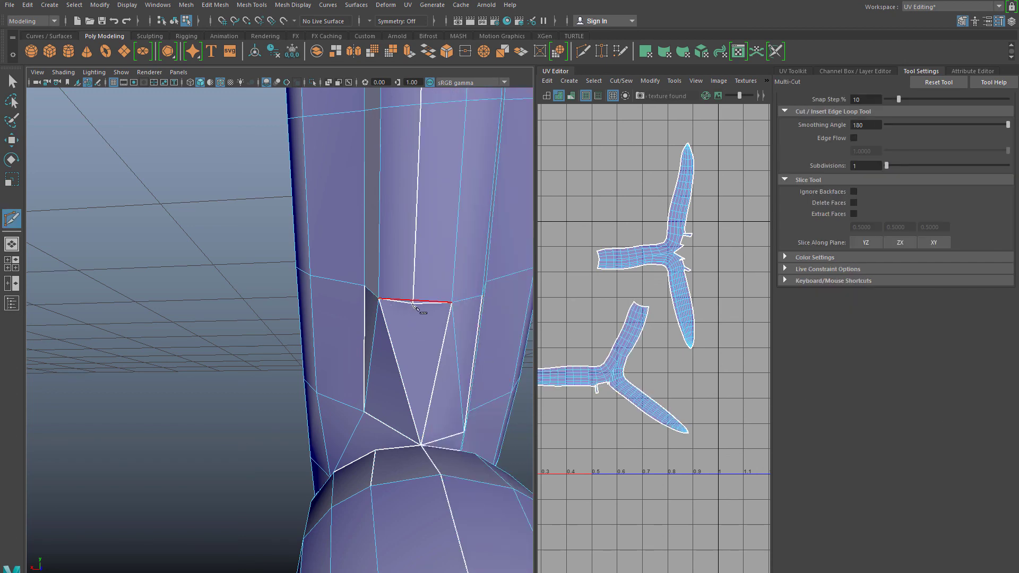
alt+drag(426, 329, 361, 277)
key(Escape)
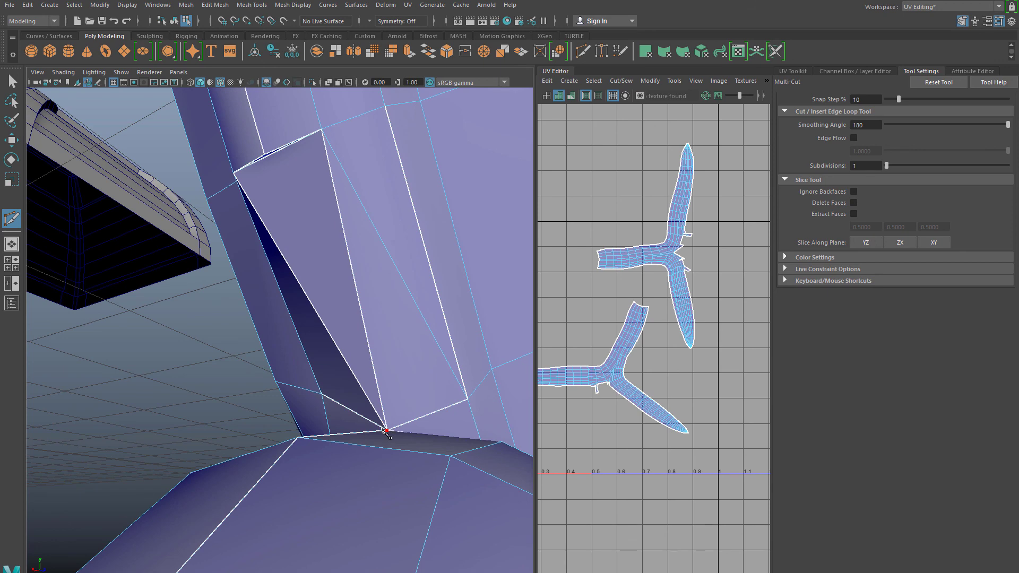
click(233, 173)
key(q)
Step: Try to split the triangular face at the branch junction with Multi-Cut between its lower corner and the middle vertex of its upper border
scroll(228, 257, down, 6)
alt+drag(295, 263, 329, 297)
alt+right_drag(328, 297, 393, 470)
alt+drag(382, 416, 335, 451)
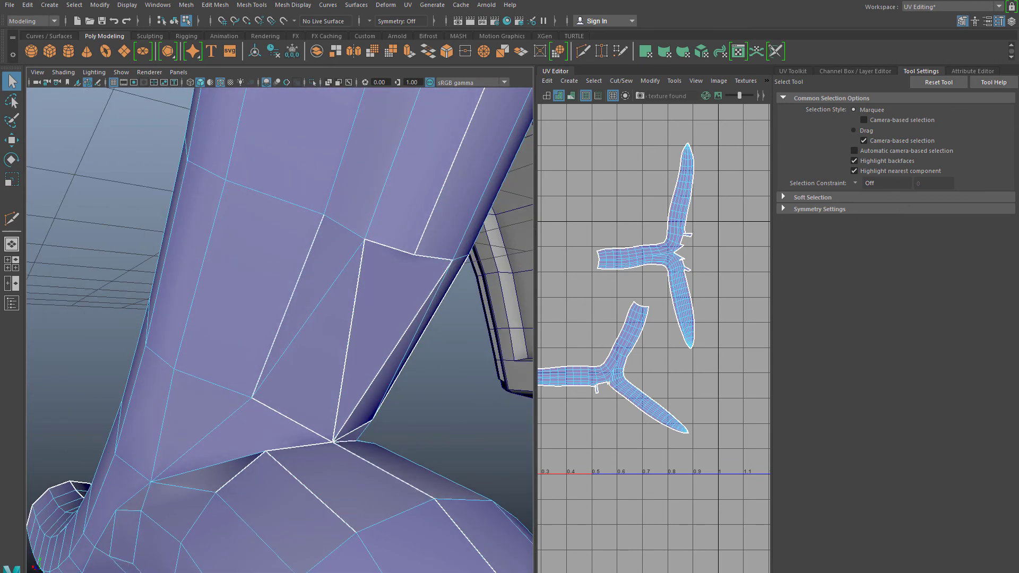
key(g)
click(251, 398)
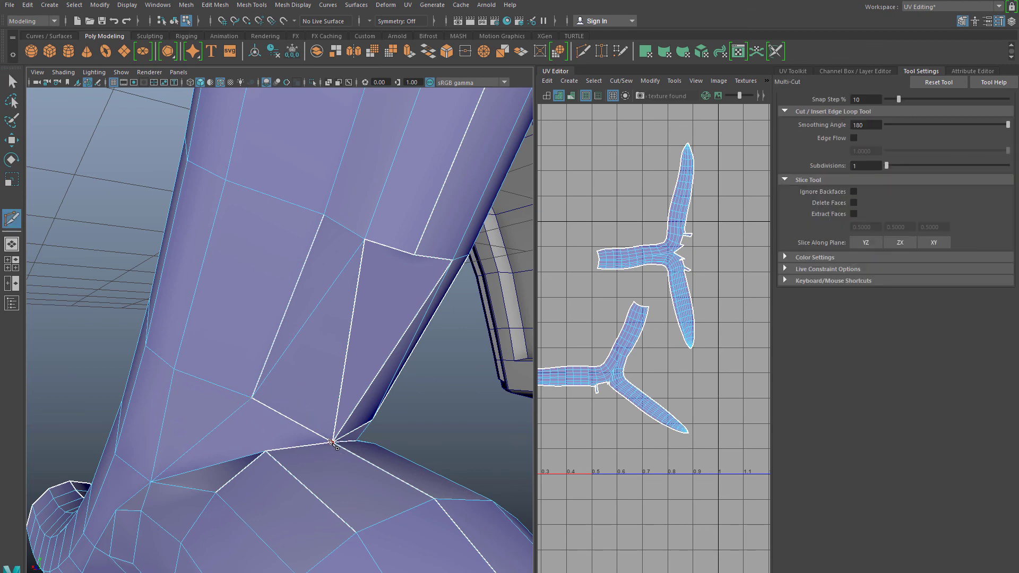
click(333, 442)
alt+drag(412, 289, 424, 244)
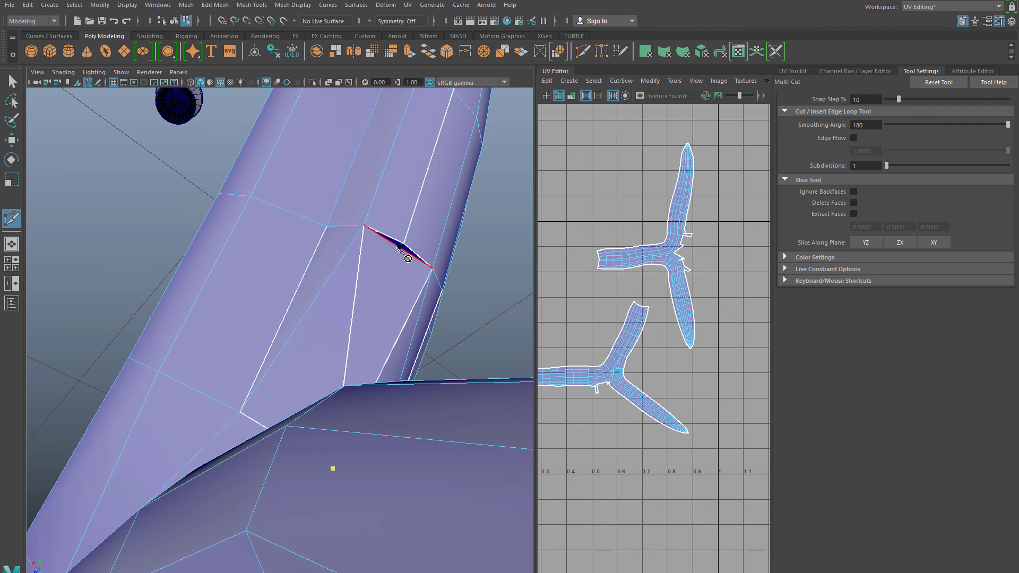
click(431, 268)
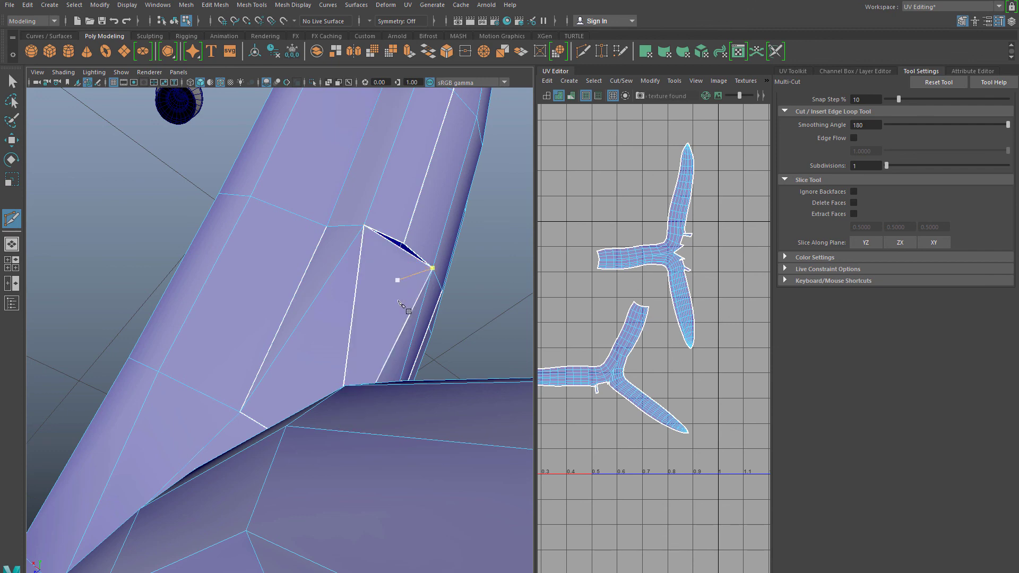
click(402, 253)
right_click(377, 345)
alt+drag(377, 344, 357, 392)
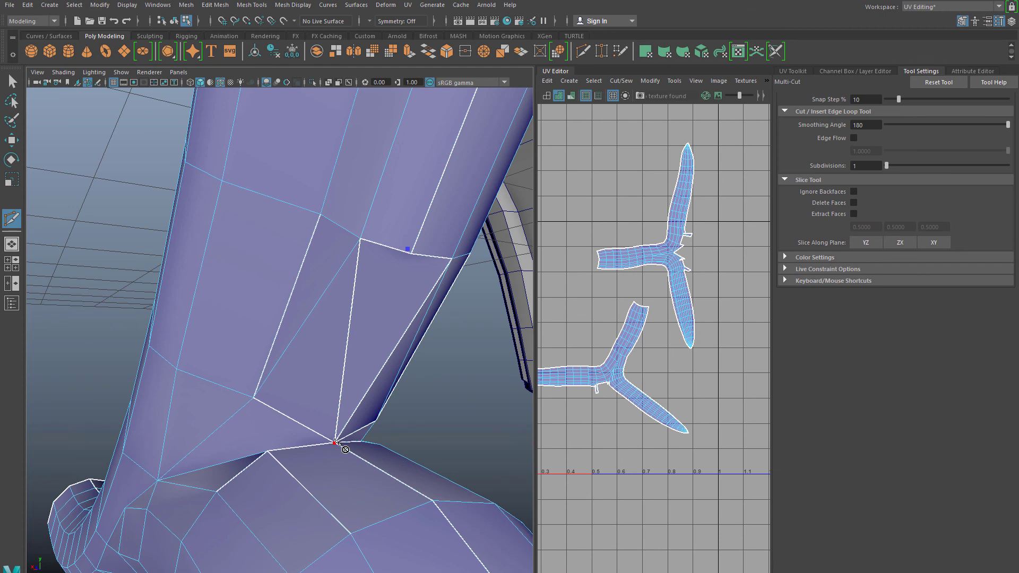
Step: Delete the triangular face at the arm's branch junction
key(q)
right_drag(374, 317, 369, 332)
click(381, 331)
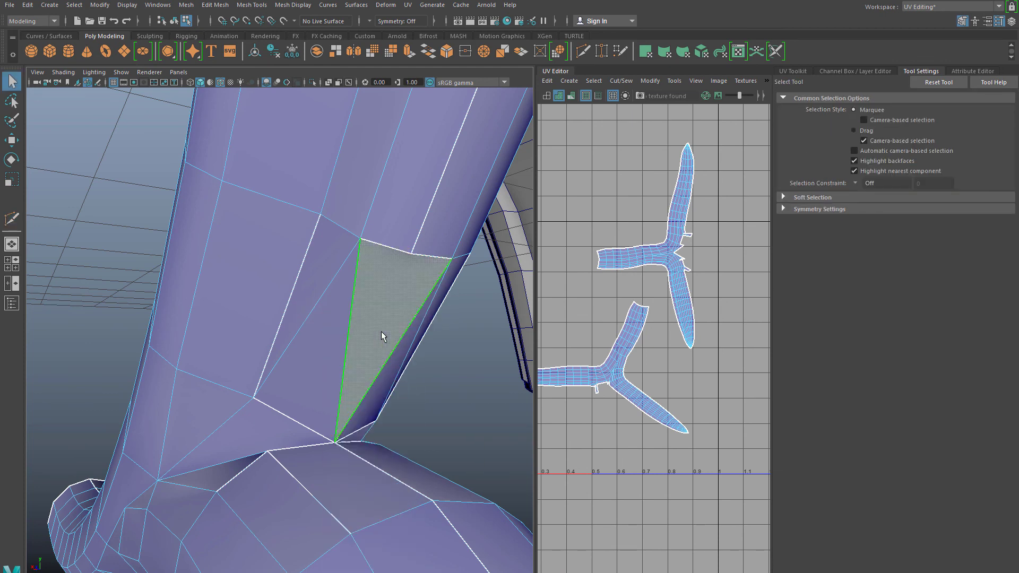
key(Delete)
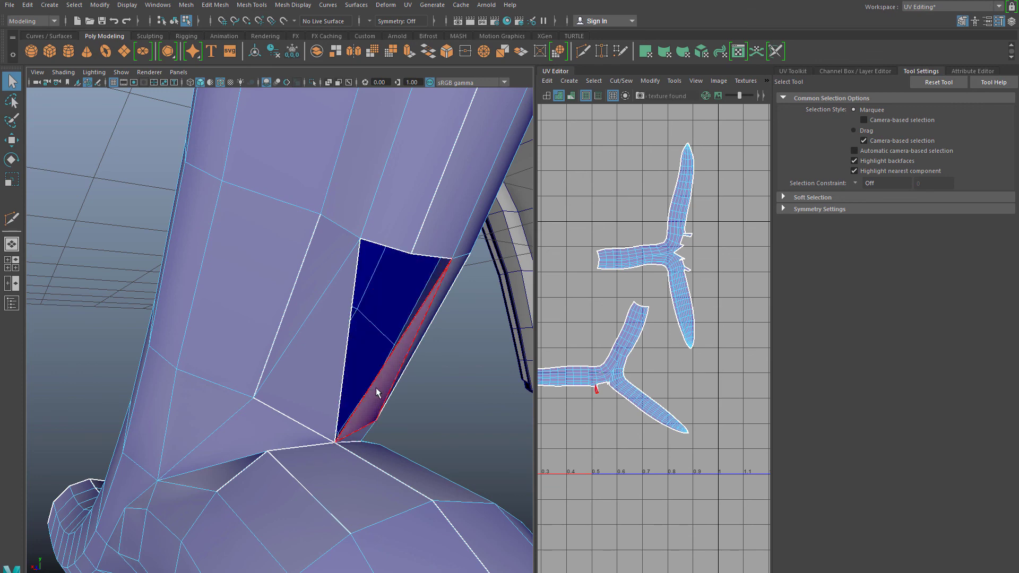
Step: Fill the triangular opening at the branch junction with a single face using Append to Polygon
alt+drag(375, 387, 391, 364)
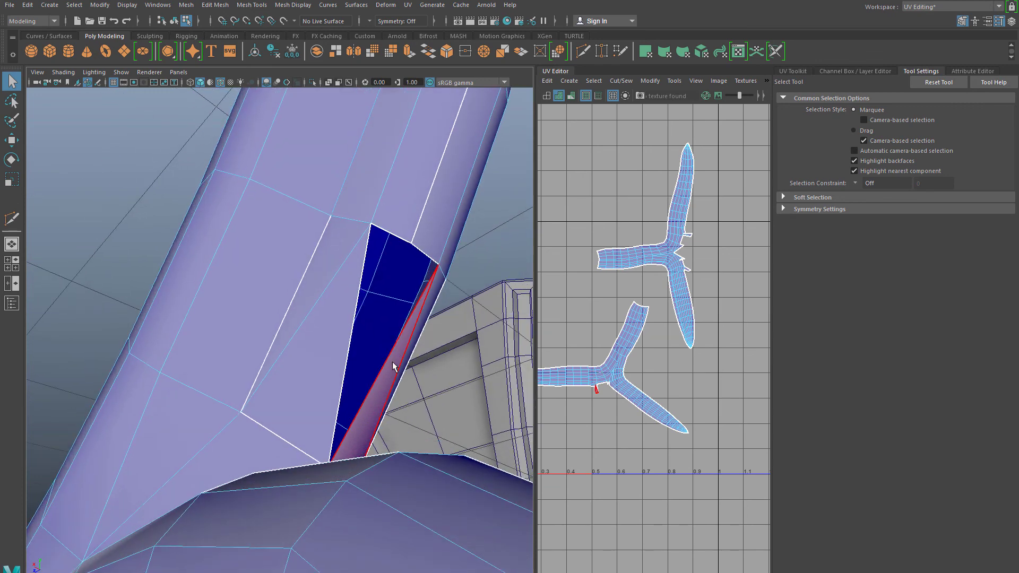
click(249, 5)
click(257, 46)
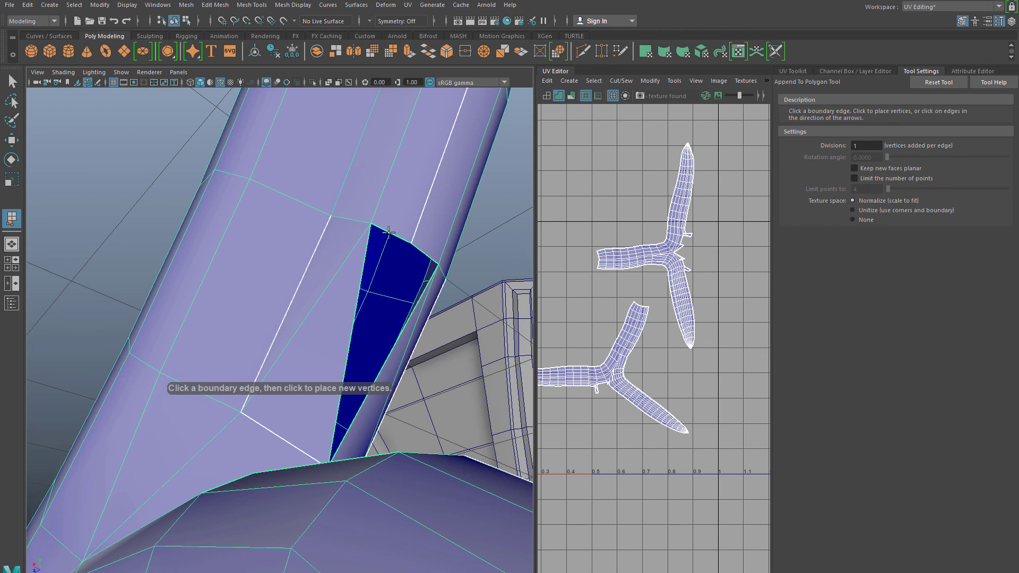
click(366, 249)
alt+drag(371, 284, 344, 379)
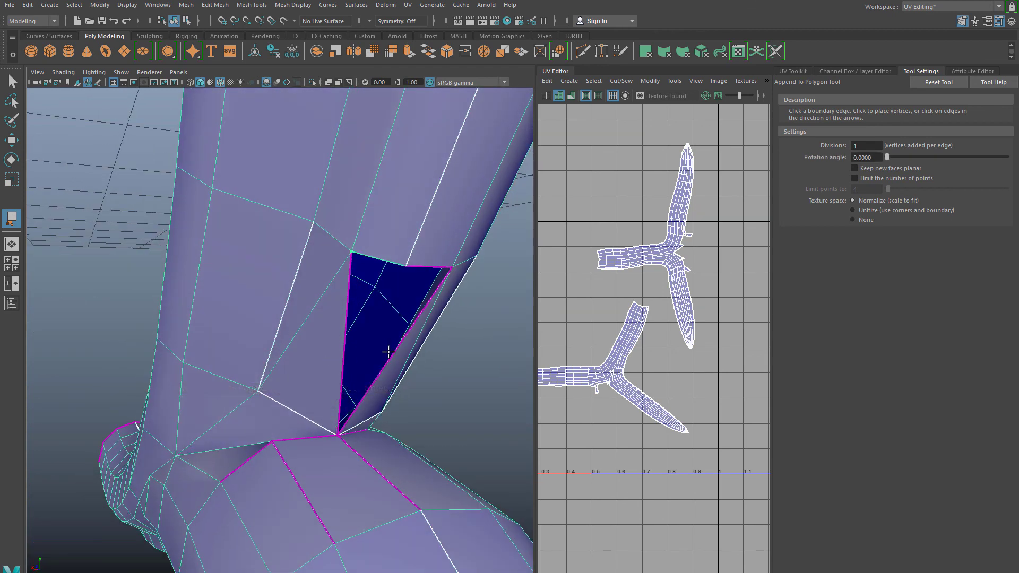
key(Return)
alt+drag(391, 347, 318, 332)
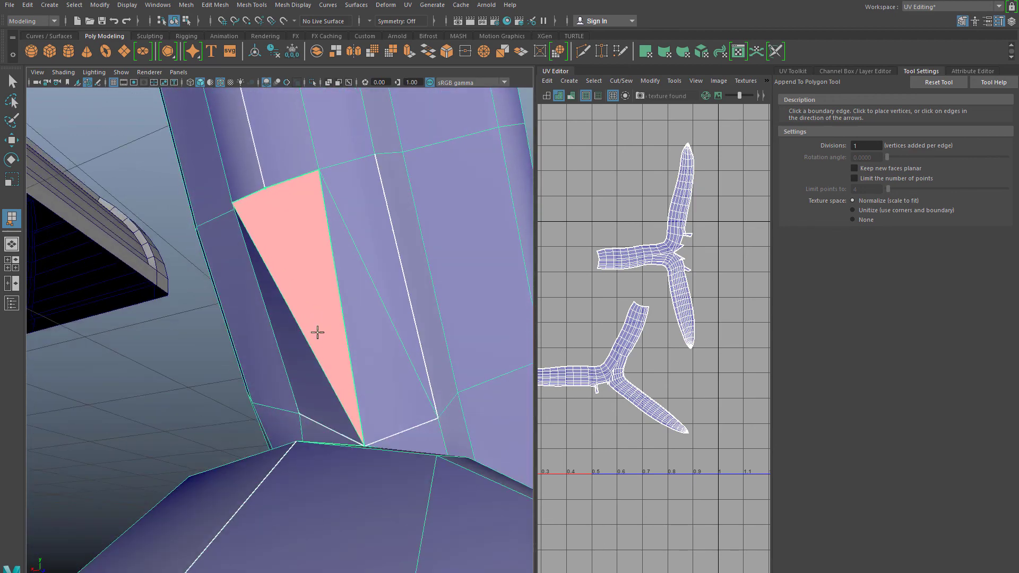
key(q)
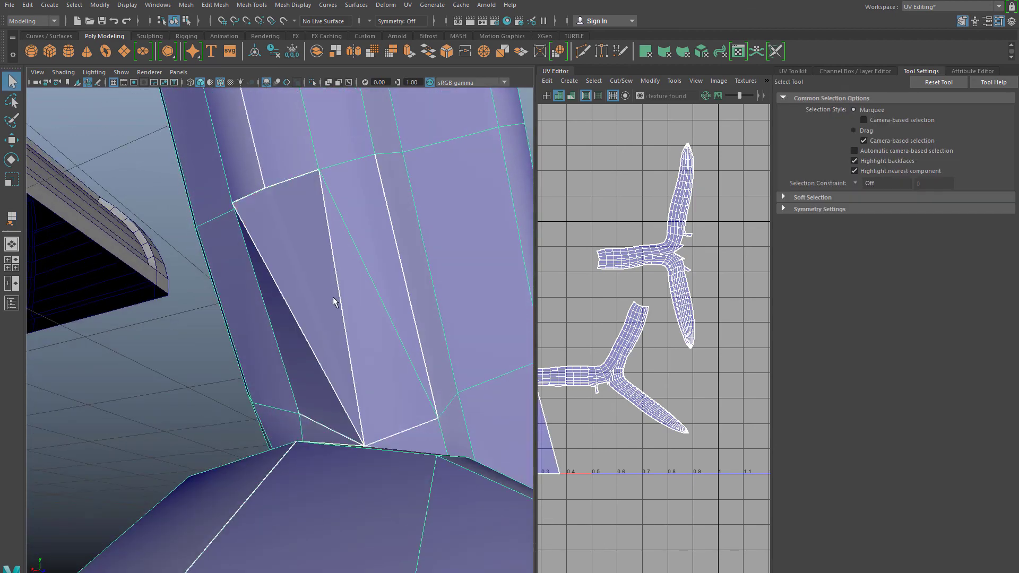
Step: Try to divide the refilled triangle with Multi-Cut from the vertex midway along its upper border down to its lower corner
mouse_move(295, 310)
alt+mouse_down()
mouse_move(285, 291)
mouse_move(293, 322)
alt+mouse_up()
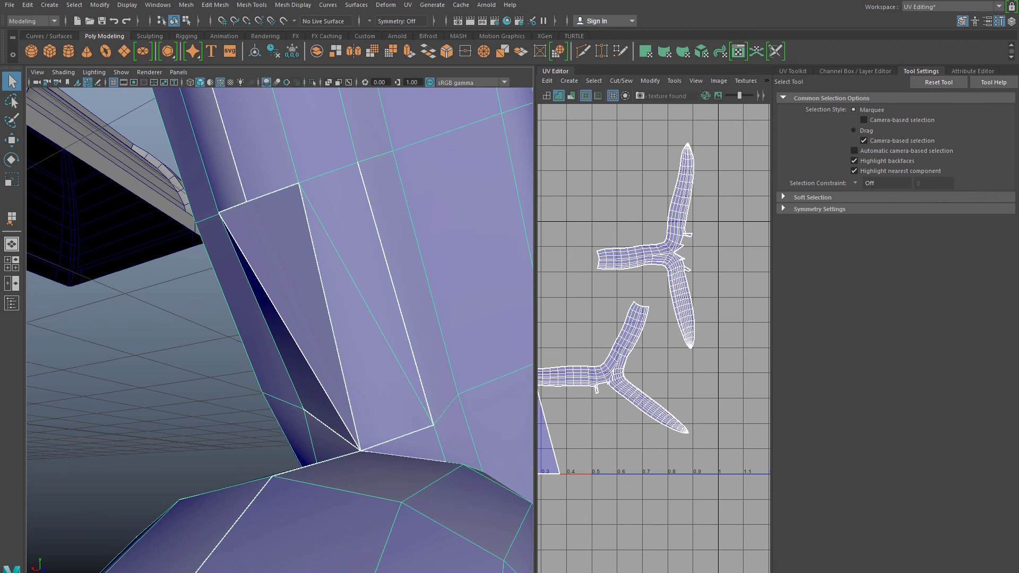
click(583, 52)
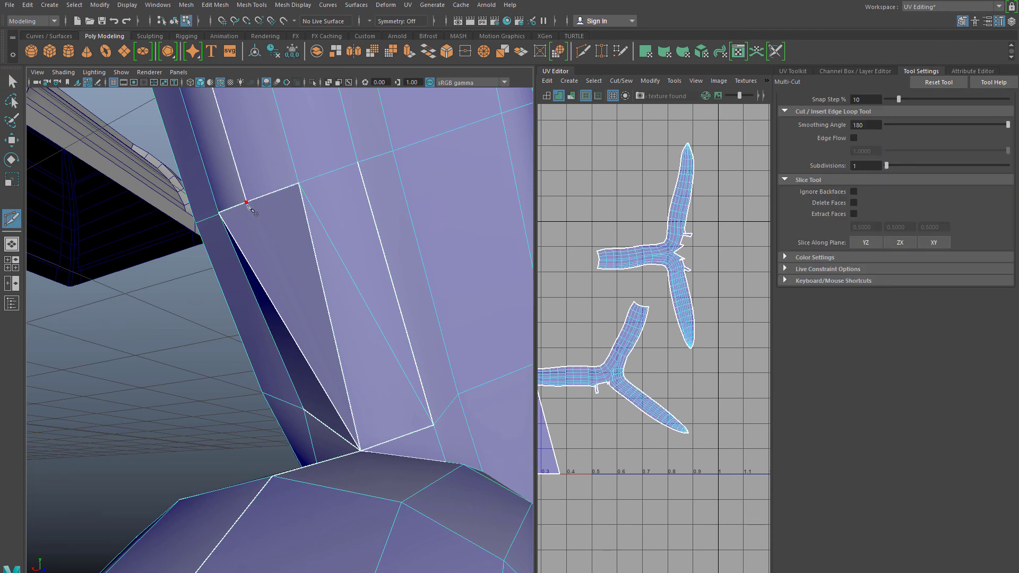
click(361, 452)
key(q)
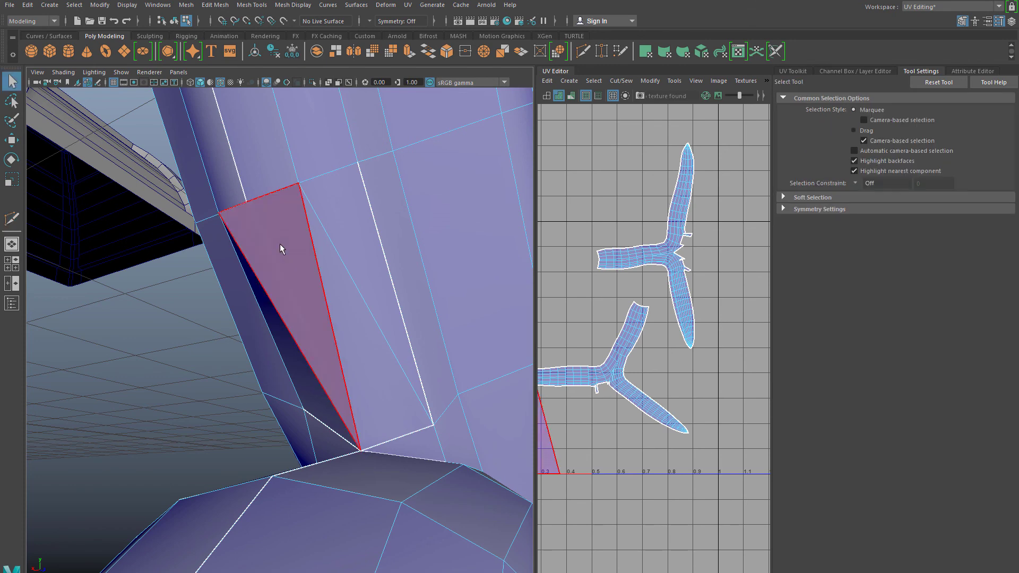
Step: Delete the refilled triangular face to reopen the gap at the branch junction
right_drag(279, 243, 281, 270)
click(281, 269)
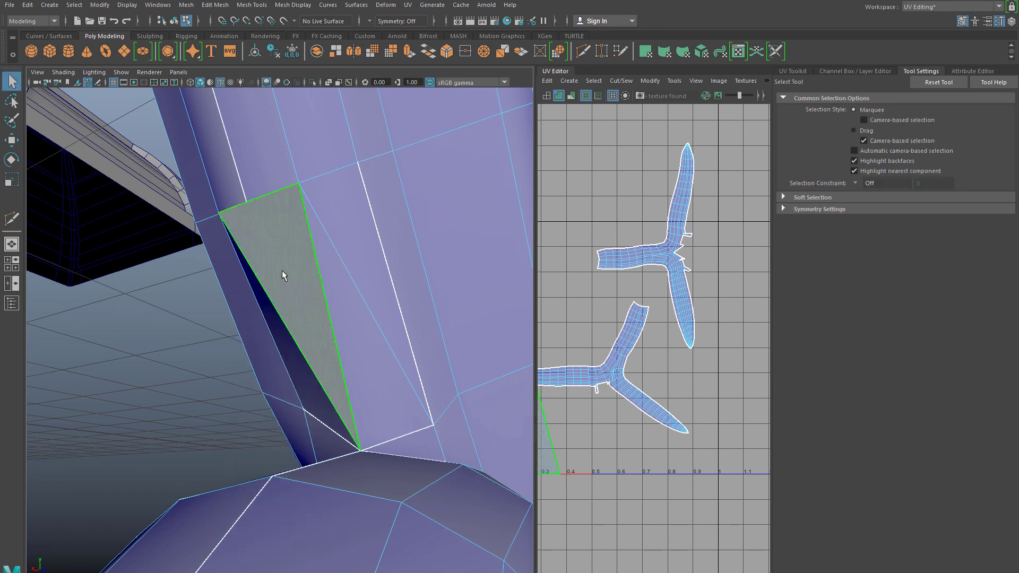
key(Delete)
Step: Append a triangular face over one half of the opening, joining its long side edge to the adjacent upper border edge
alt+drag(203, 348, 257, 360)
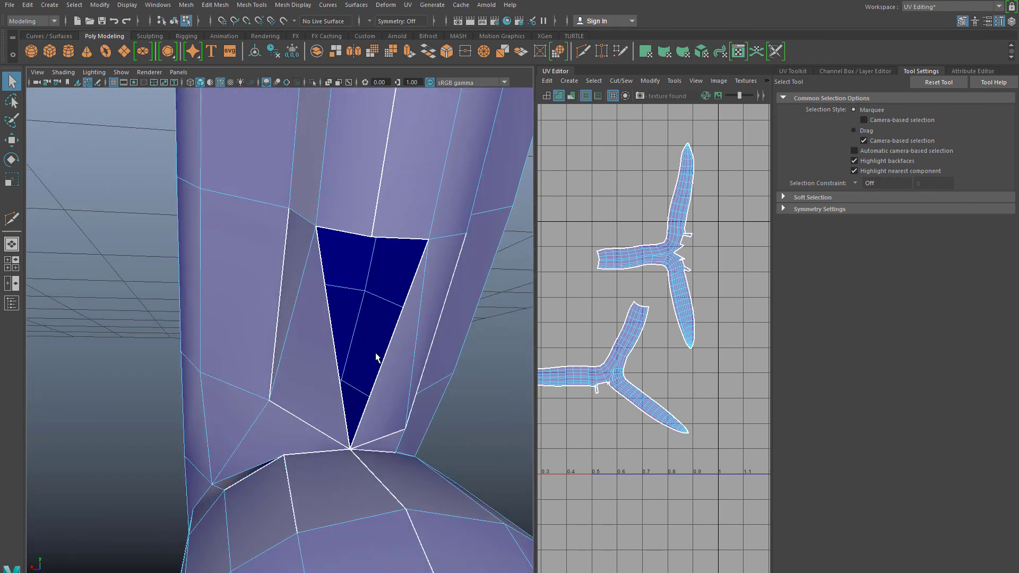
alt+drag(382, 318, 418, 304)
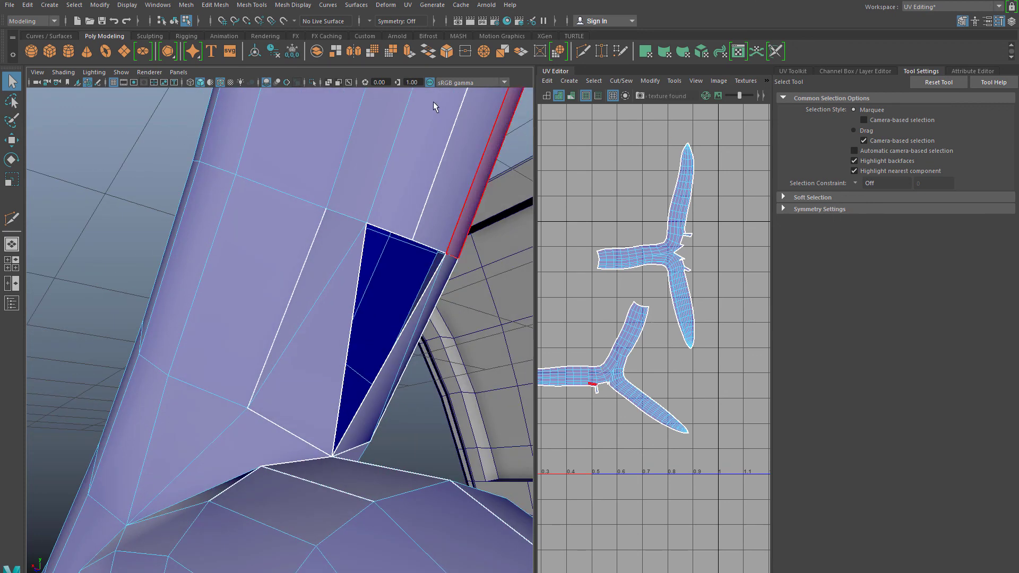
click(252, 5)
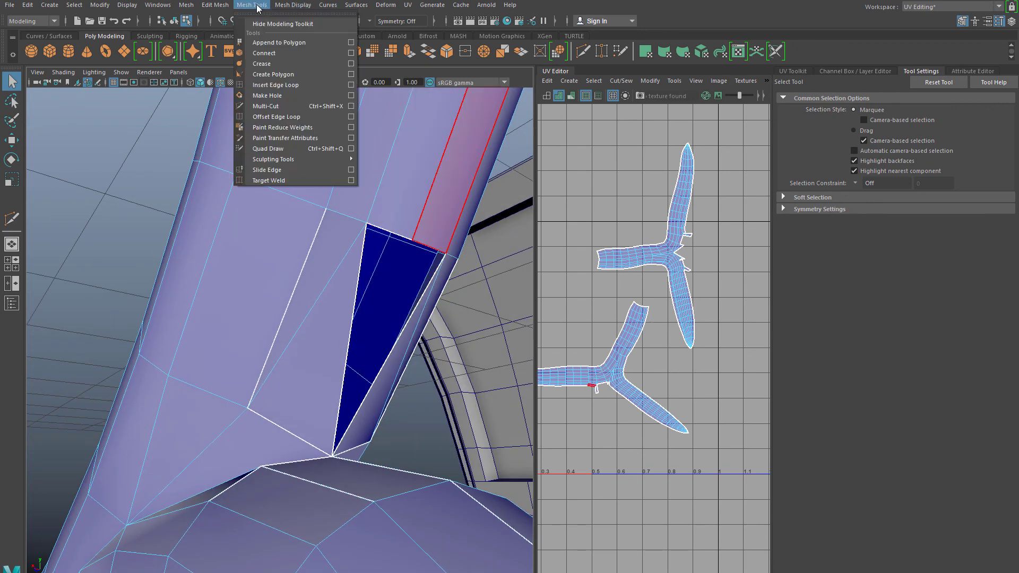
click(266, 39)
alt+drag(345, 240, 389, 255)
click(390, 256)
click(357, 196)
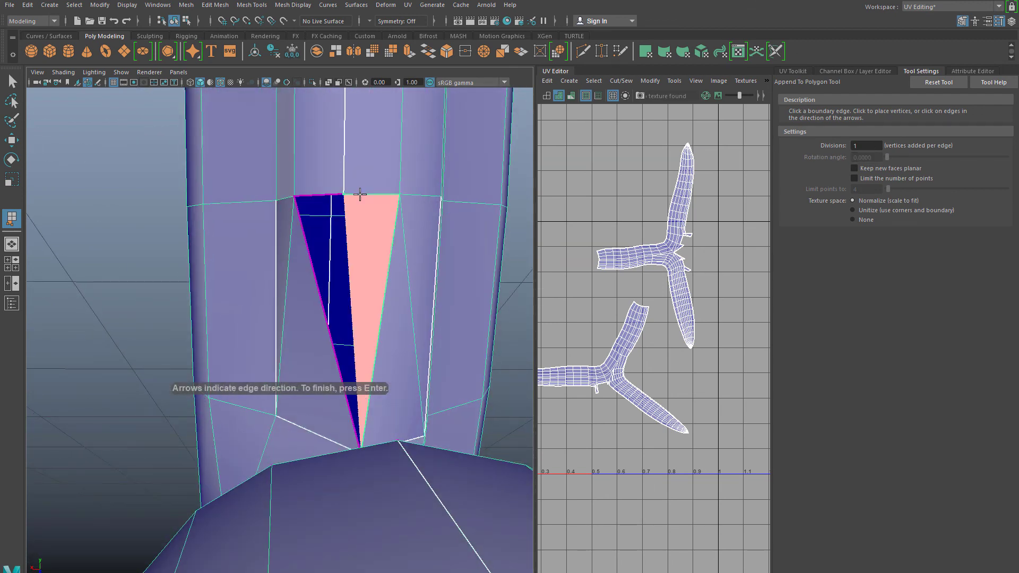
key(Return)
Step: Try to fill the remaining narrow half of the opening by appending from the new triangle's long edge to the opposite edge
key(y)
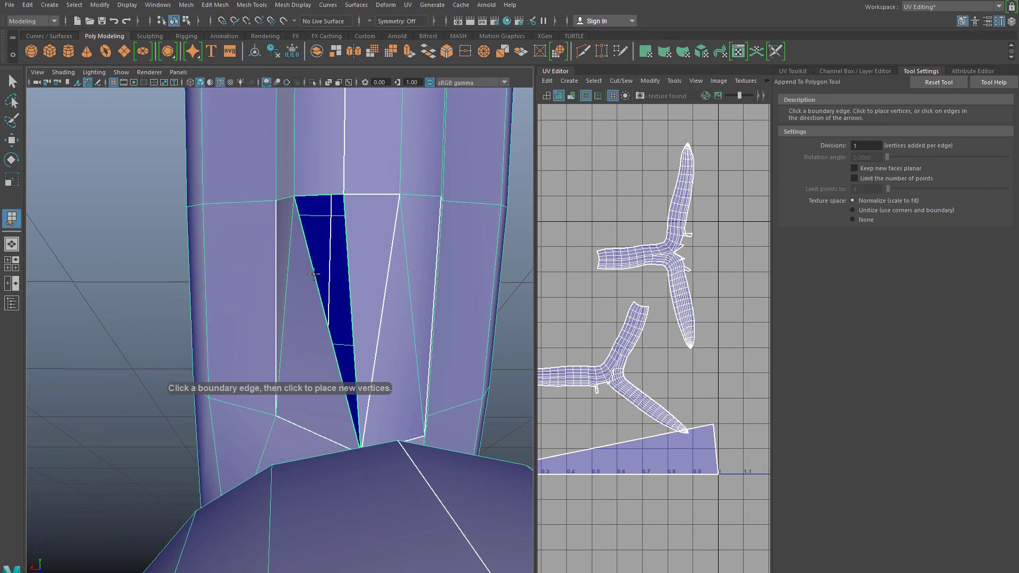
alt+drag(320, 276, 314, 288)
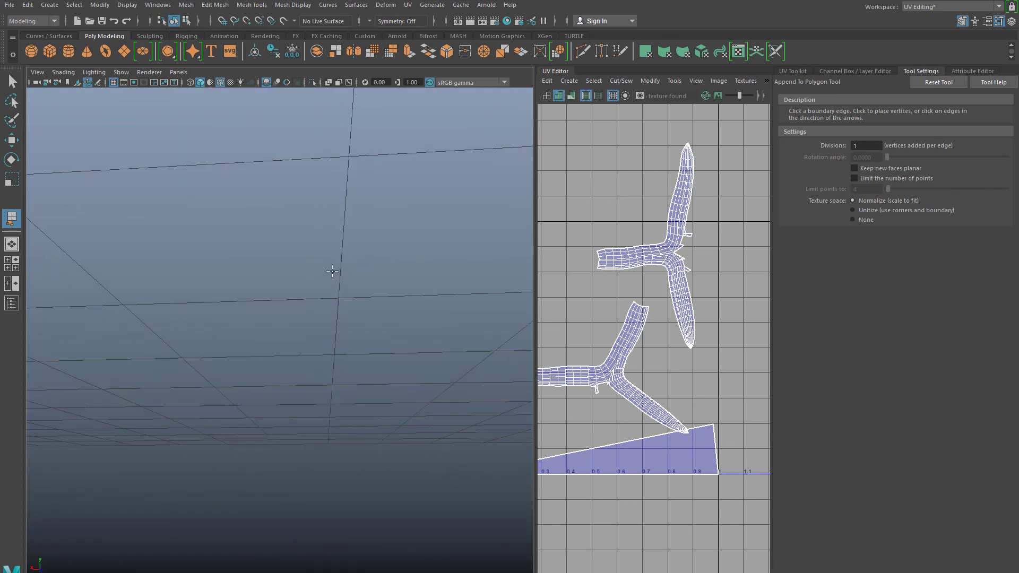
alt+right_drag(326, 275, 276, 333)
alt+drag(276, 334, 304, 314)
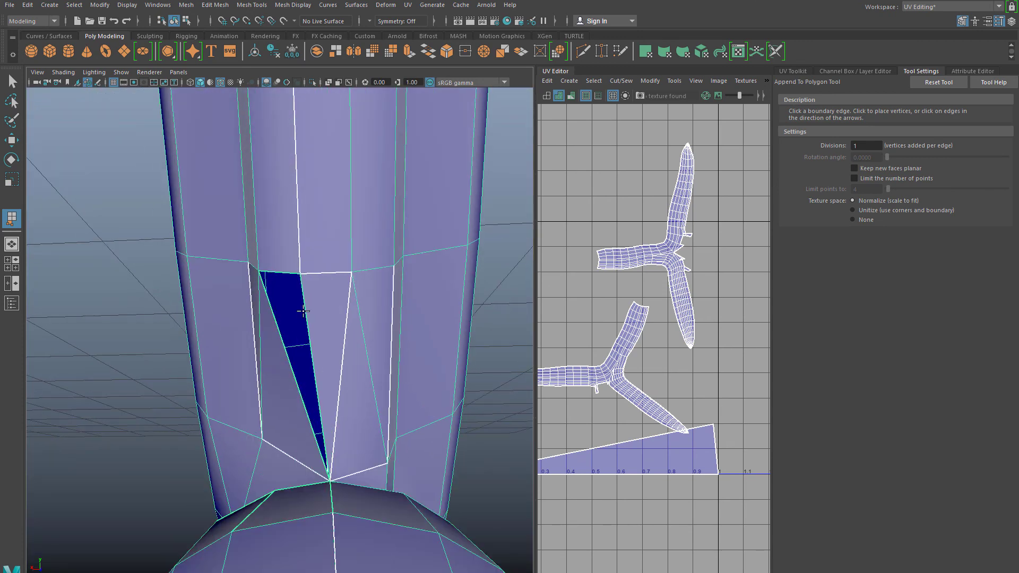
click(304, 313)
click(275, 325)
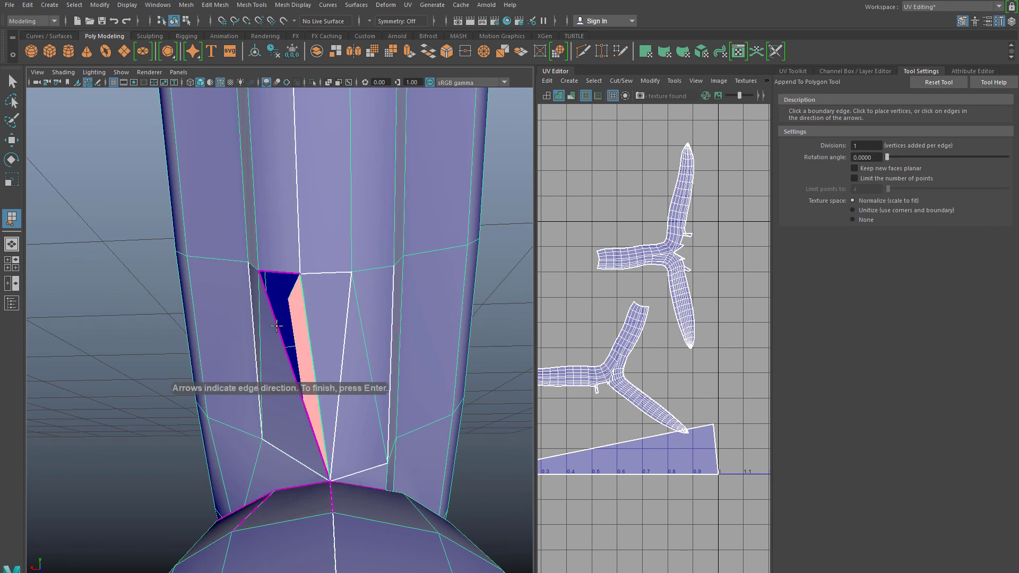
key(Return)
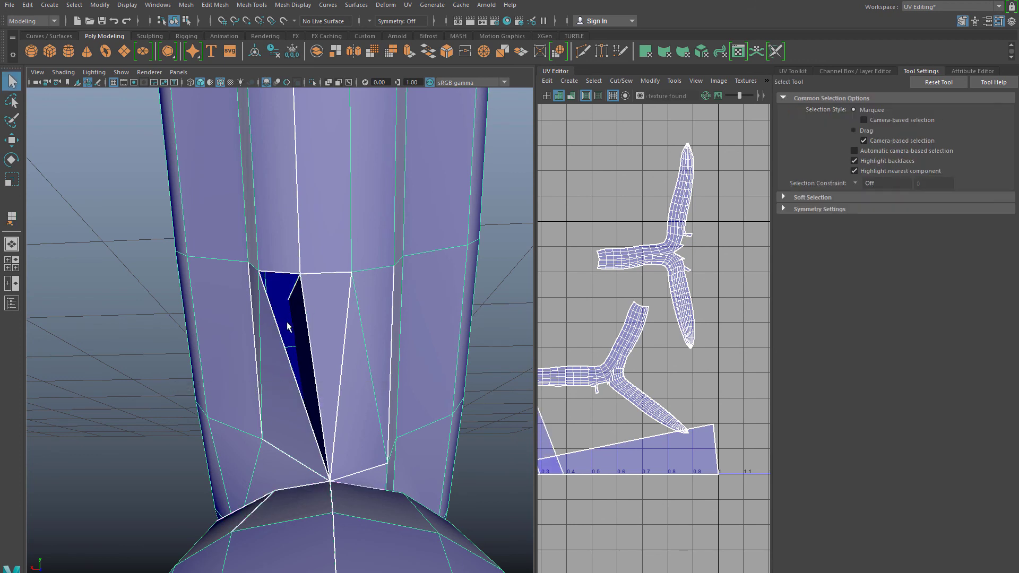
Step: Try to close the remaining narrow gap by appending from its short upper edge to the long side edge
key(y)
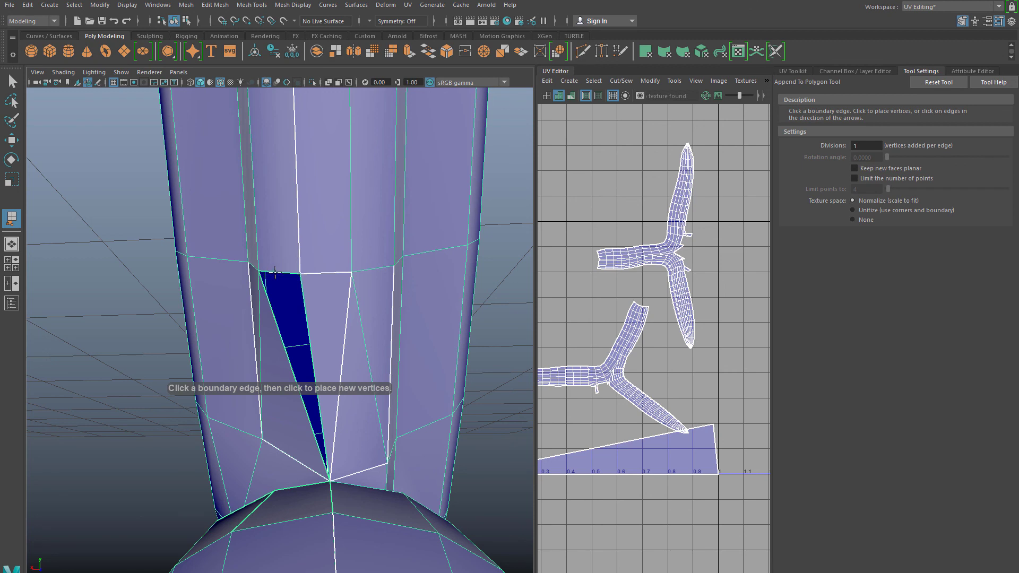
click(275, 272)
click(278, 328)
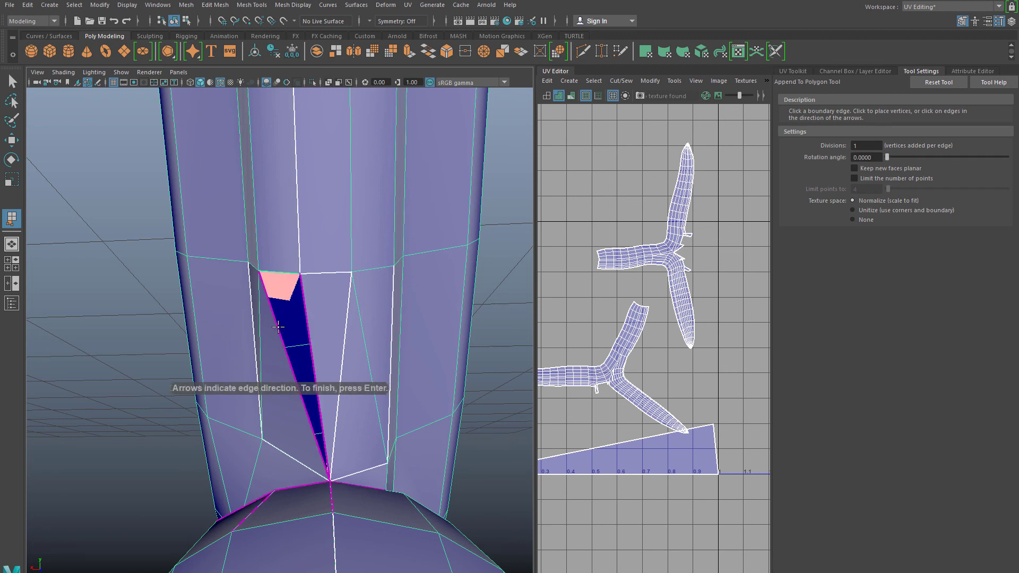
key(Return)
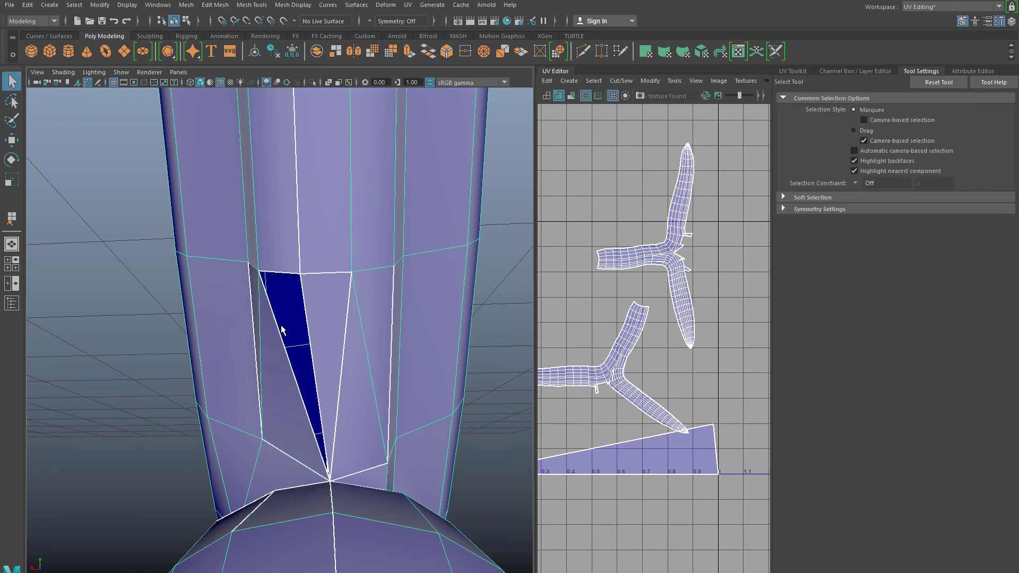
Step: Try Append to Polygon again on the narrow gap from a side angle, bridging its two long edges
alt+drag(278, 322, 280, 351)
alt+right_drag(280, 352, 346, 432)
alt+drag(345, 432, 451, 259)
click(252, 5)
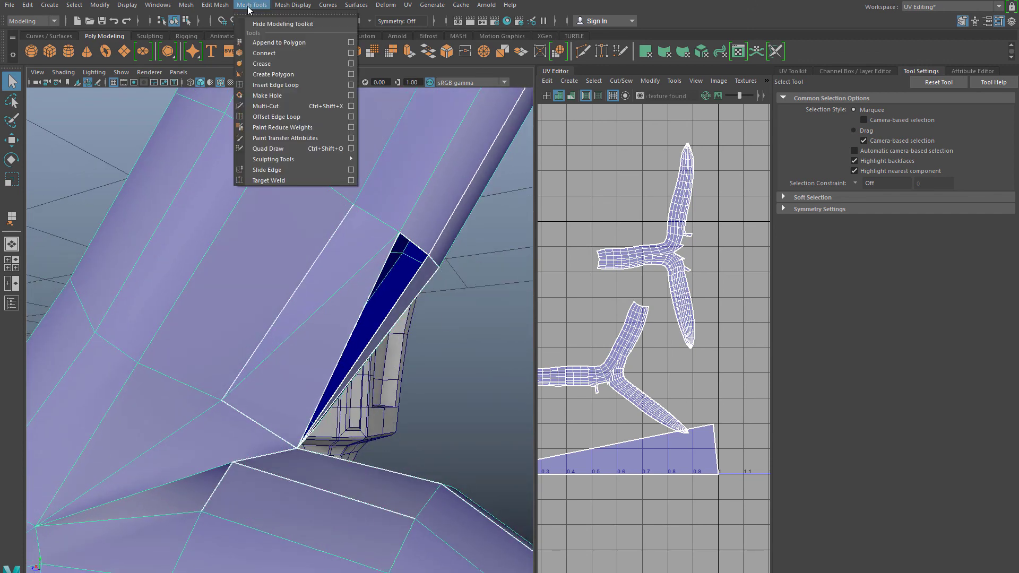
click(281, 39)
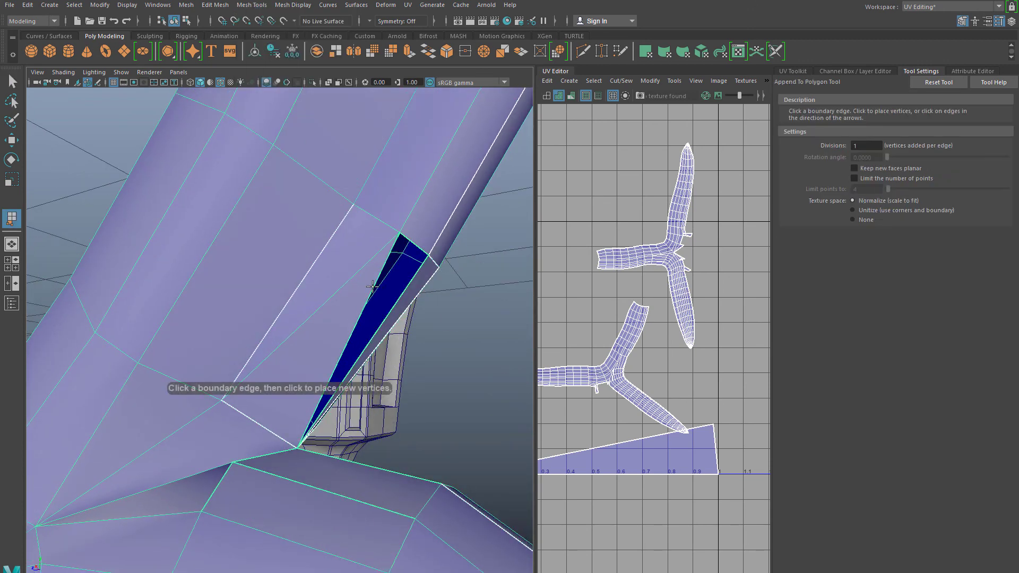
click(397, 302)
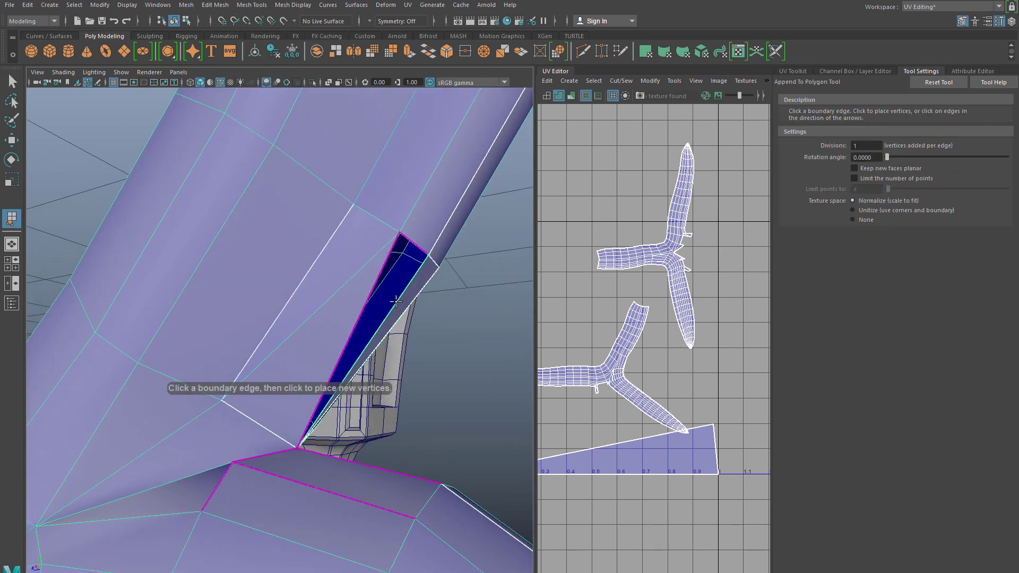
click(371, 291)
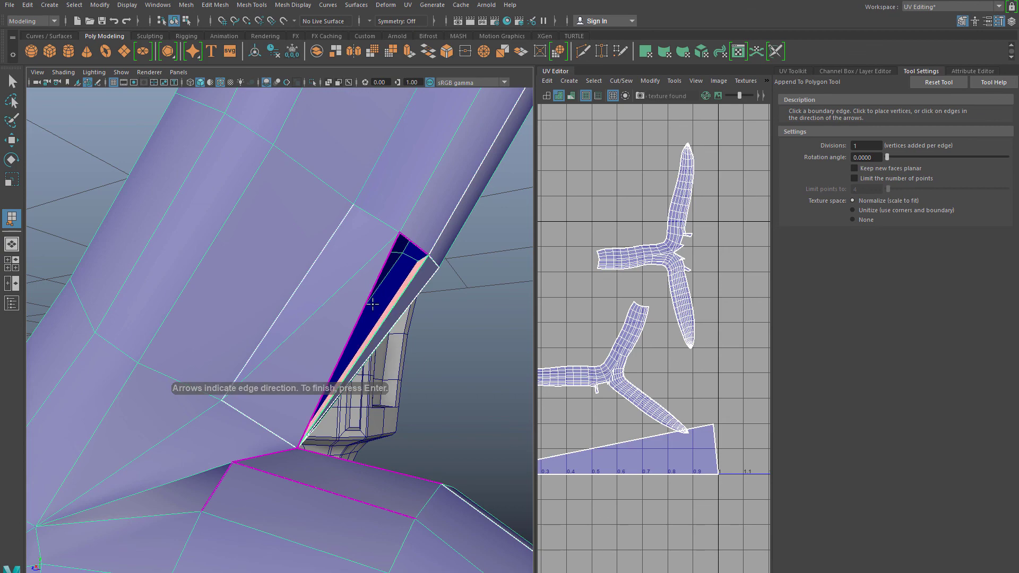
mouse_move(373, 303)
alt+mouse_down()
mouse_move(297, 318)
mouse_move(358, 309)
alt+mouse_up()
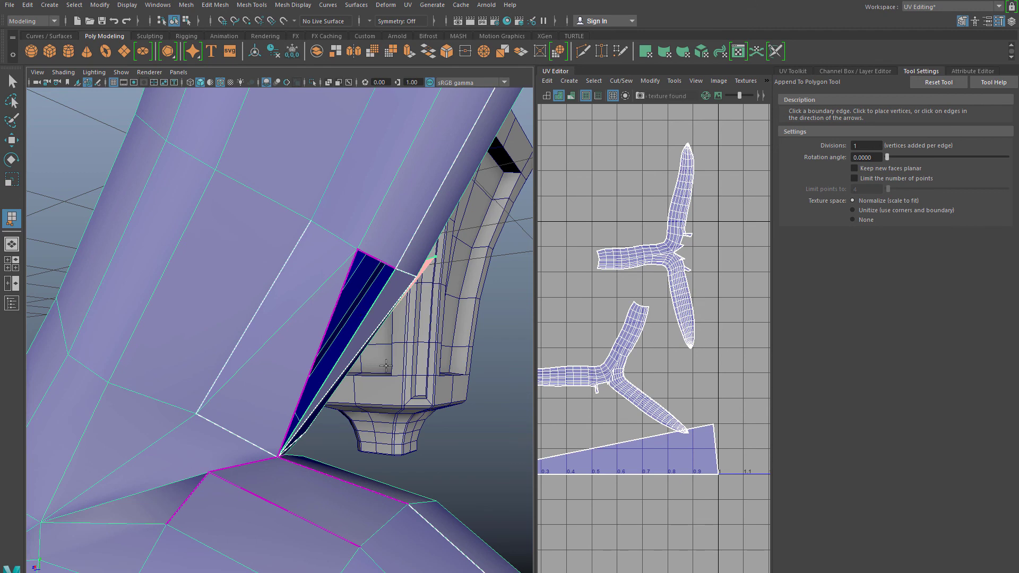
key(Return)
alt+drag(392, 358, 297, 345)
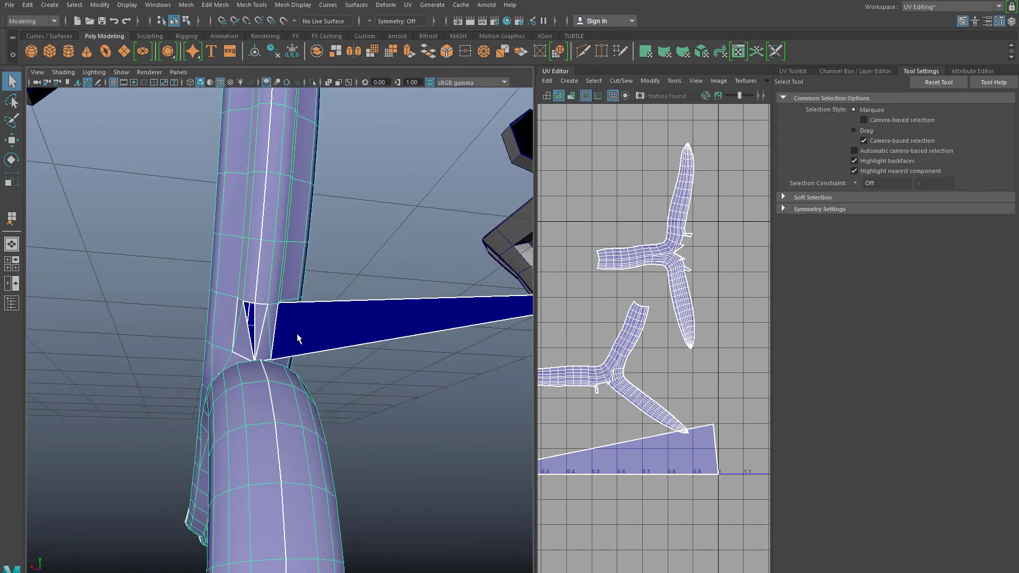
Step: Undo the misplaced appended face beside the branch junction
key(ctrl+z)
key(ctrl+z)
scroll(230, 337, up, 5)
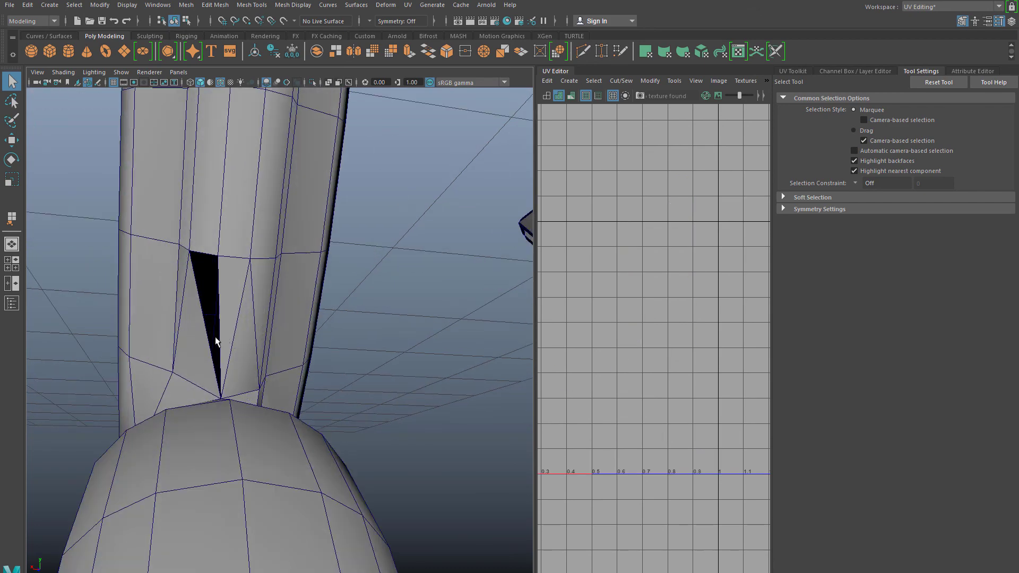
Step: Delete the diagonal edges inside the two filled faces on either side of the narrow gap at the branch junction
alt+drag(215, 340, 226, 318)
right_drag(225, 317, 223, 286)
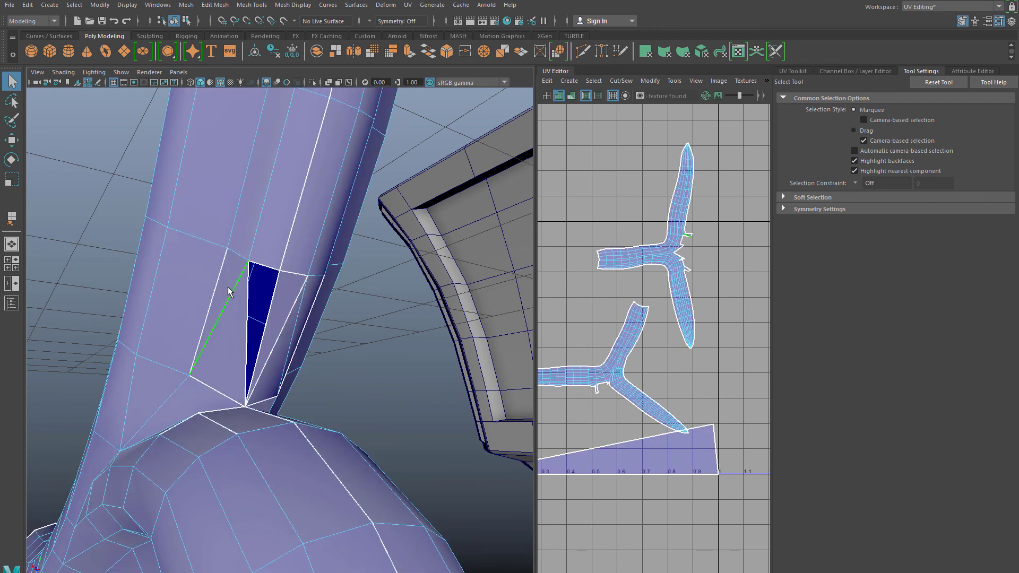
mouse_move(265, 330)
alt+mouse_down()
mouse_move(203, 323)
mouse_move(246, 326)
alt+mouse_up()
scroll(213, 328, up, 5)
scroll(238, 276, down, 5)
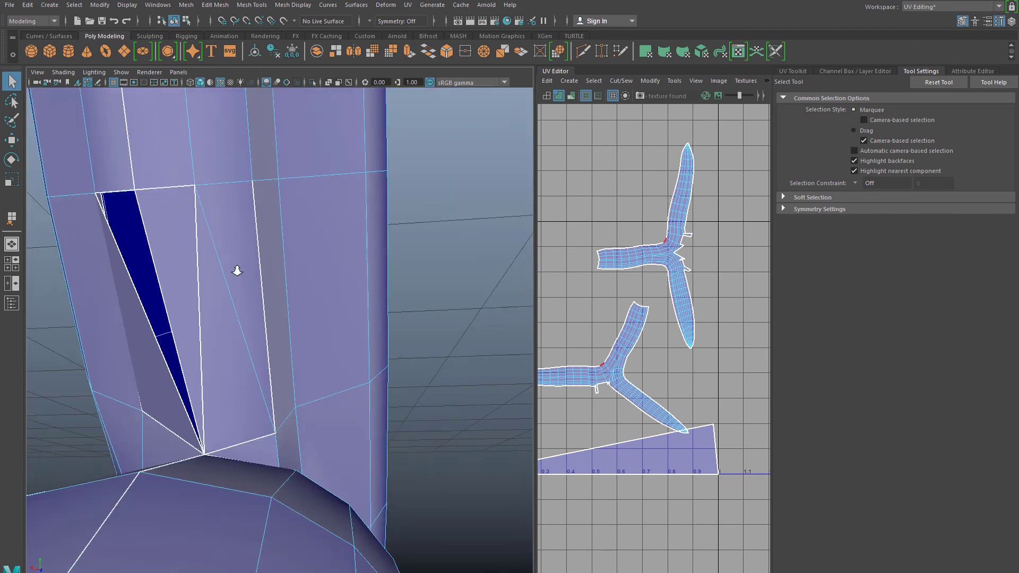
scroll(241, 274, up, 1)
alt+middle_drag(232, 303, 247, 298)
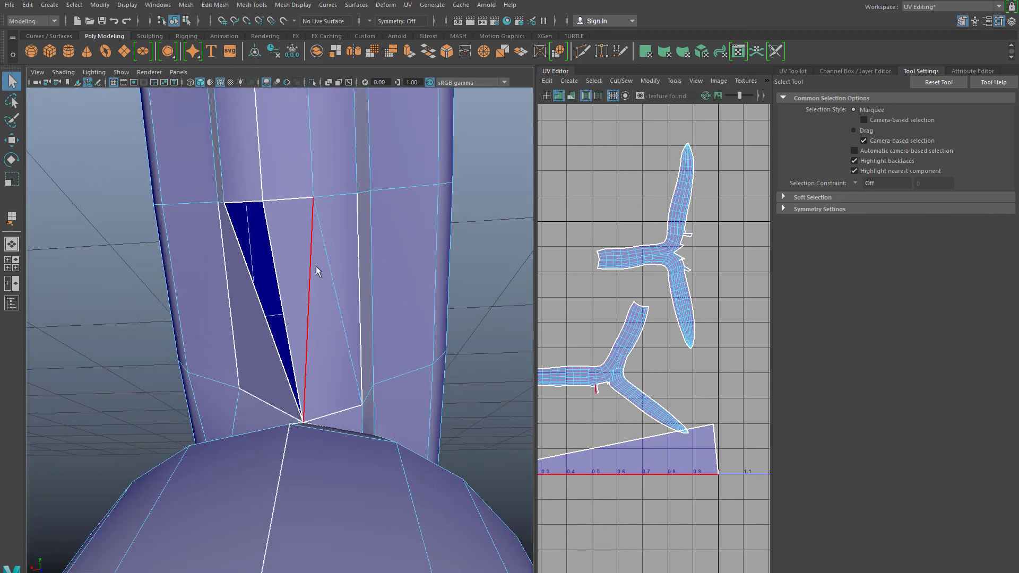
key(Delete)
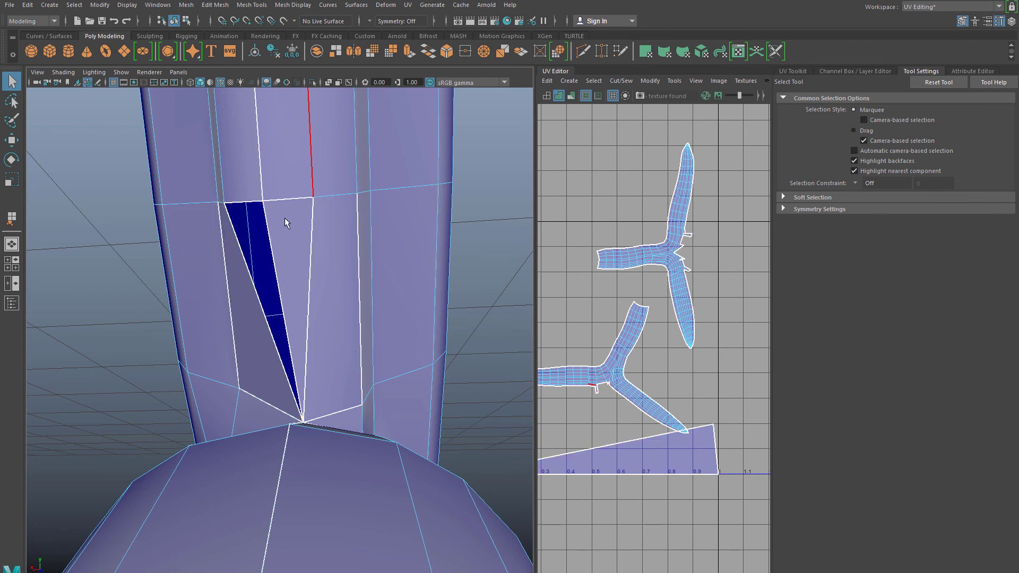
Step: Select the border edges of the narrow gap and try to close it with Fill Hole
right_drag(269, 212, 246, 203)
click(245, 204)
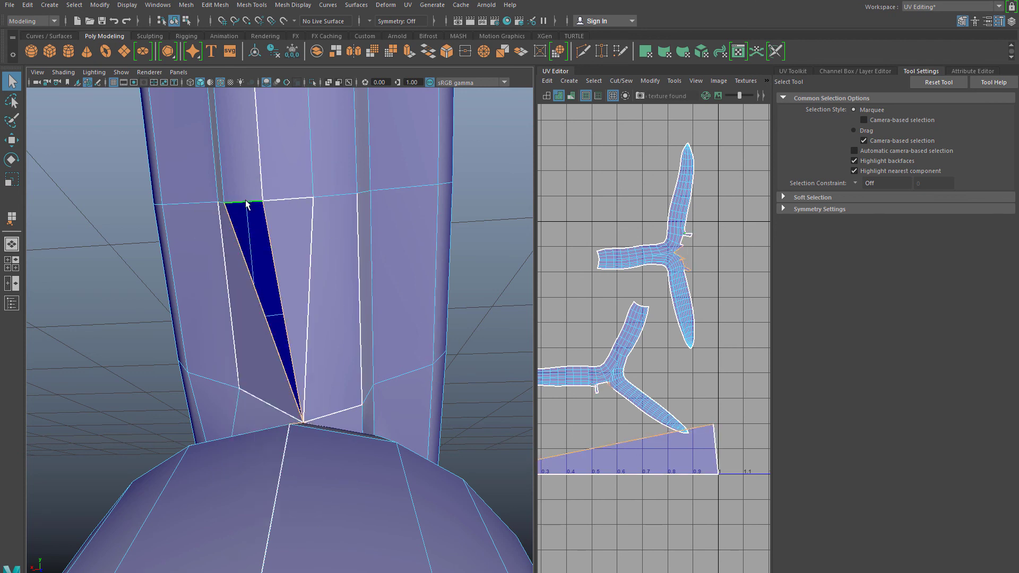
click(187, 5)
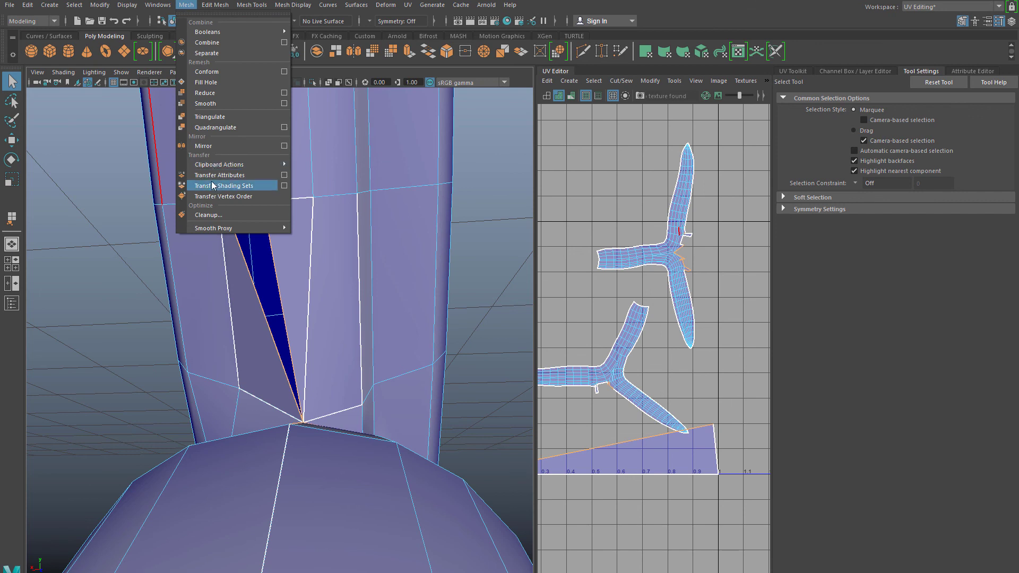
mouse_move(204, 5)
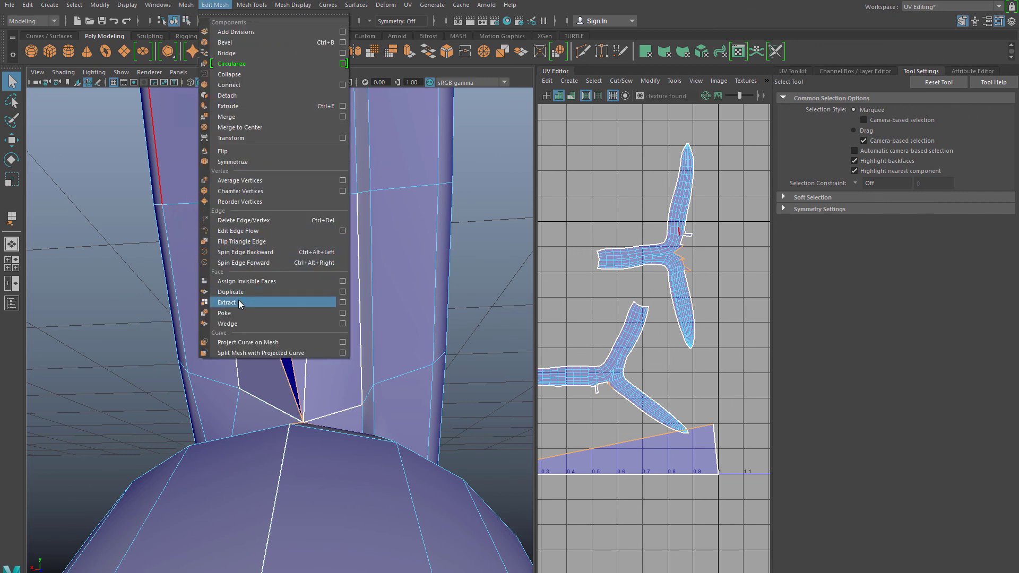
click(251, 5)
mouse_move(206, 5)
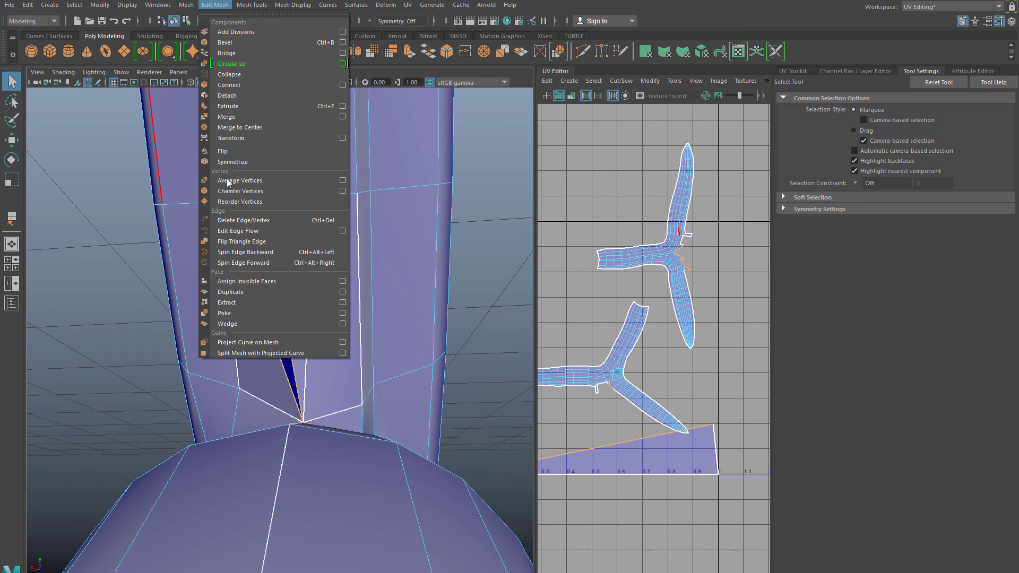
mouse_move(161, 3)
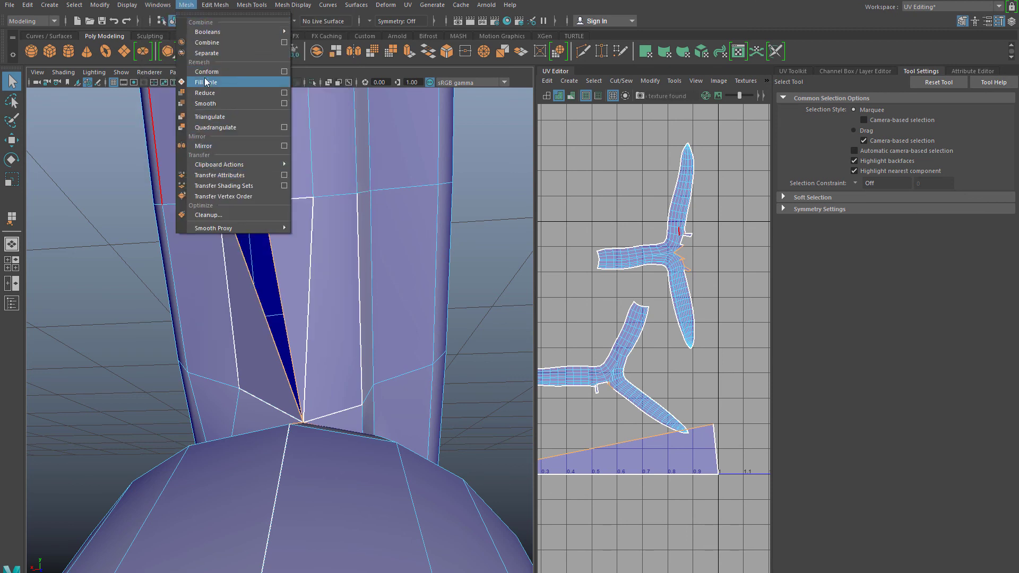
click(206, 83)
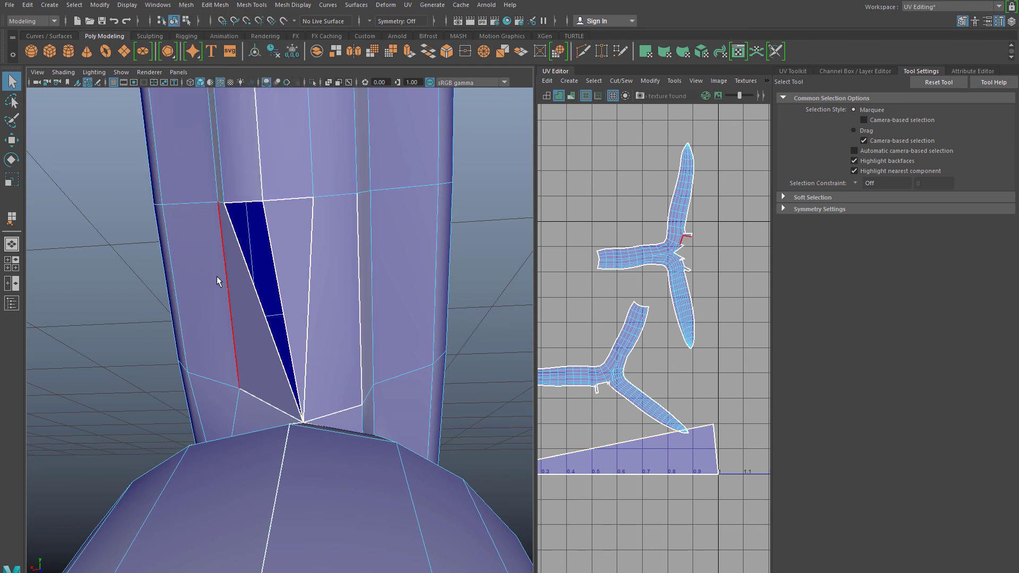
Step: Delete the rebuilt faces around the narrow gap to open up the whole area at the branch junction
alt+drag(216, 337, 241, 335)
alt+drag(259, 341, 307, 357)
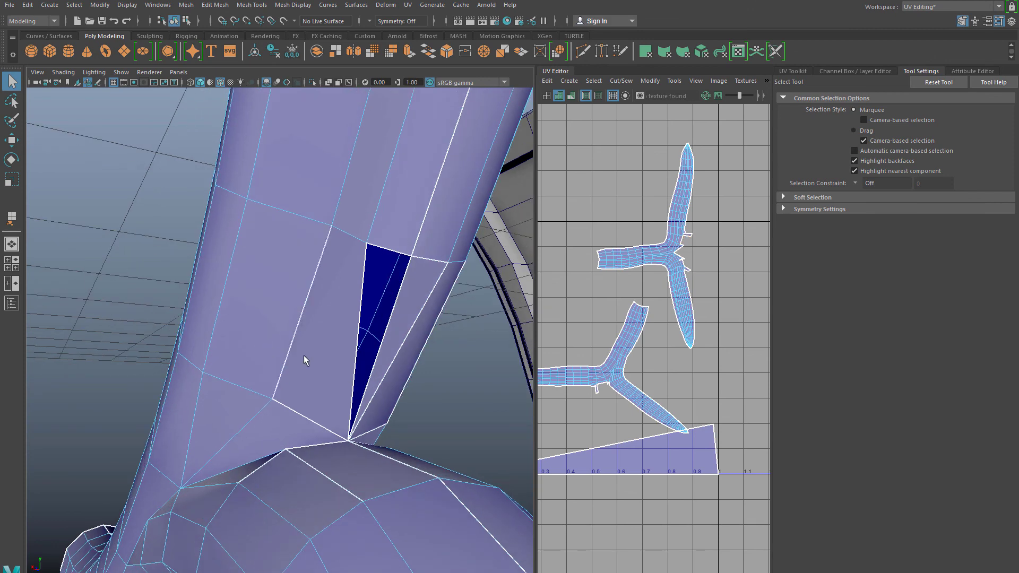
right_drag(319, 352, 335, 340)
click(335, 340)
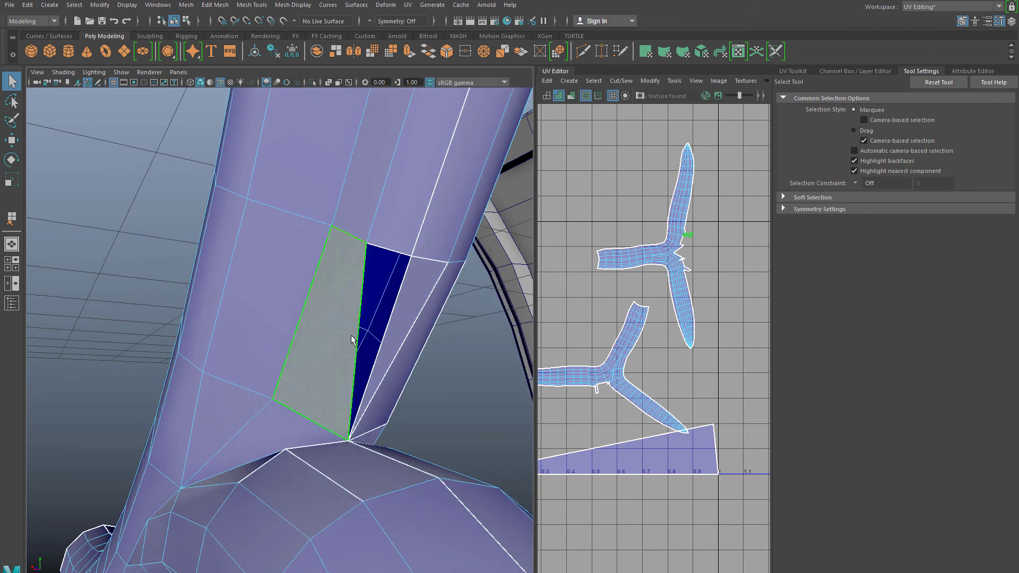
key(Delete)
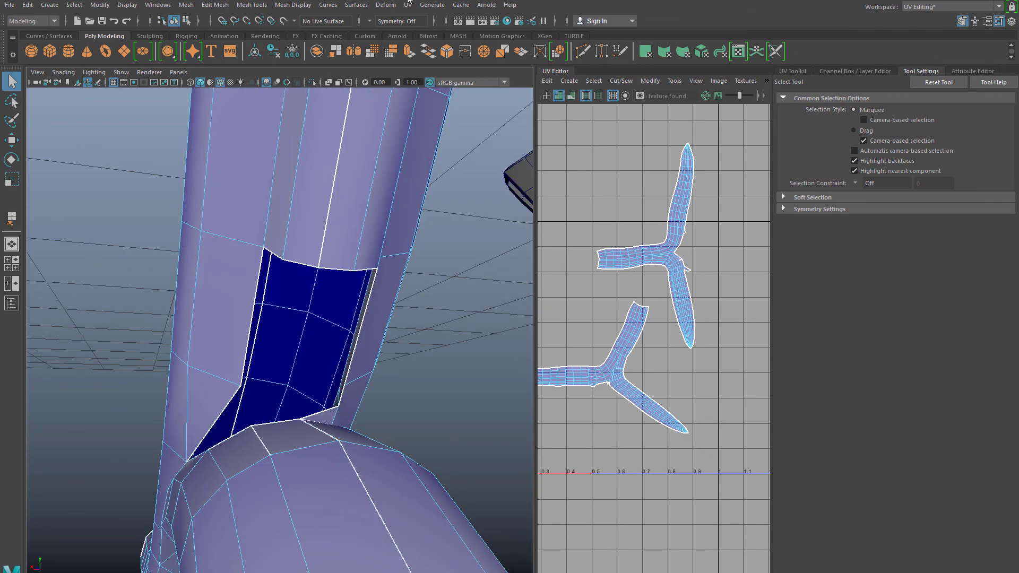
Step: Use Append to Polygon at the opening's pointed lower corner to build a triangle between the arm edge and the adjoining branch edge
alt+drag(247, 269, 310, 277)
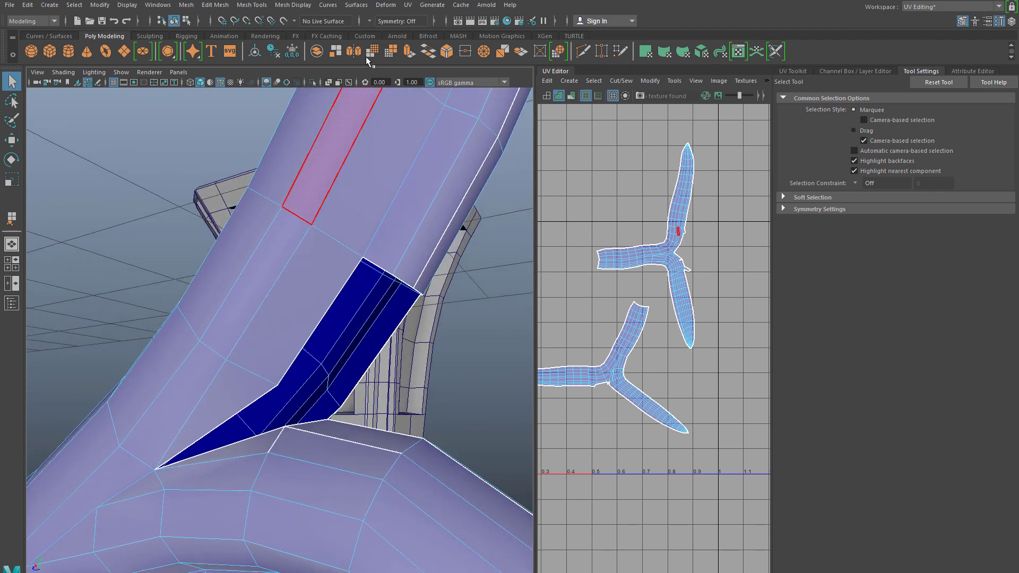
click(252, 5)
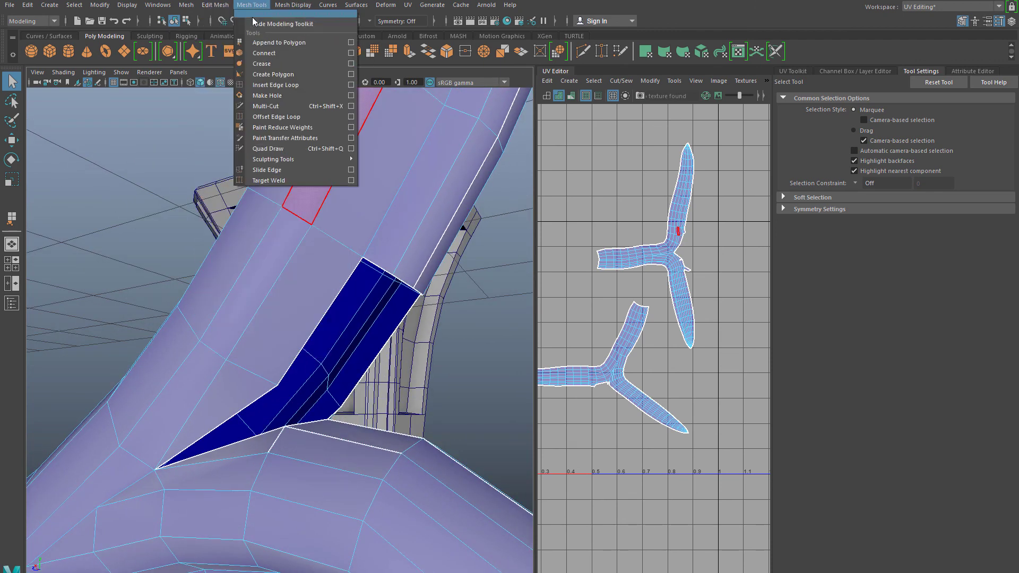
click(279, 43)
alt+drag(244, 473, 314, 513)
alt+right_drag(314, 513, 295, 409)
alt+drag(296, 409, 310, 478)
scroll(310, 478, up, 5)
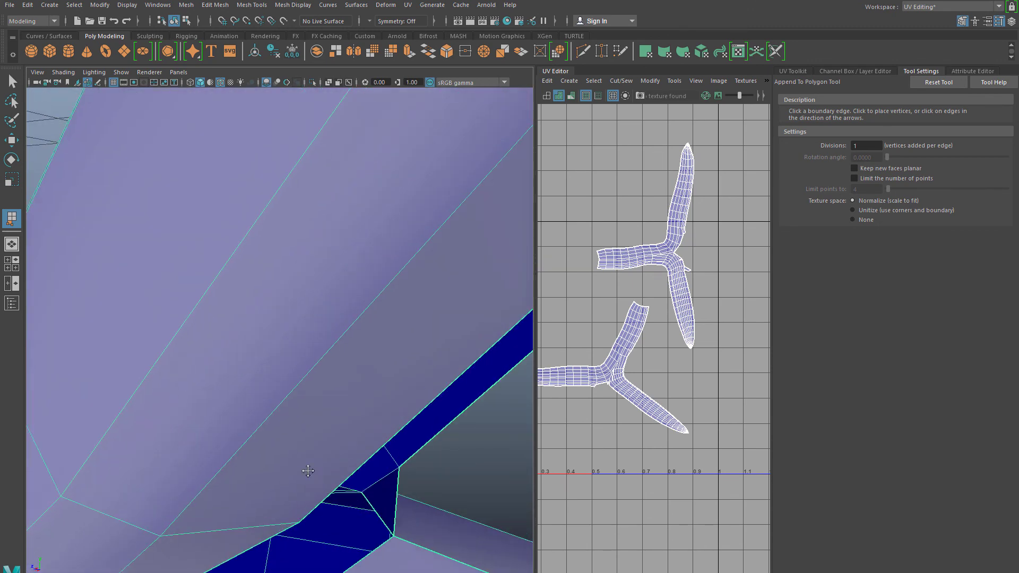
alt+middle_drag(308, 471, 309, 398)
mouse_move(309, 398)
alt+mouse_down()
mouse_move(313, 408)
mouse_move(303, 402)
alt+mouse_up()
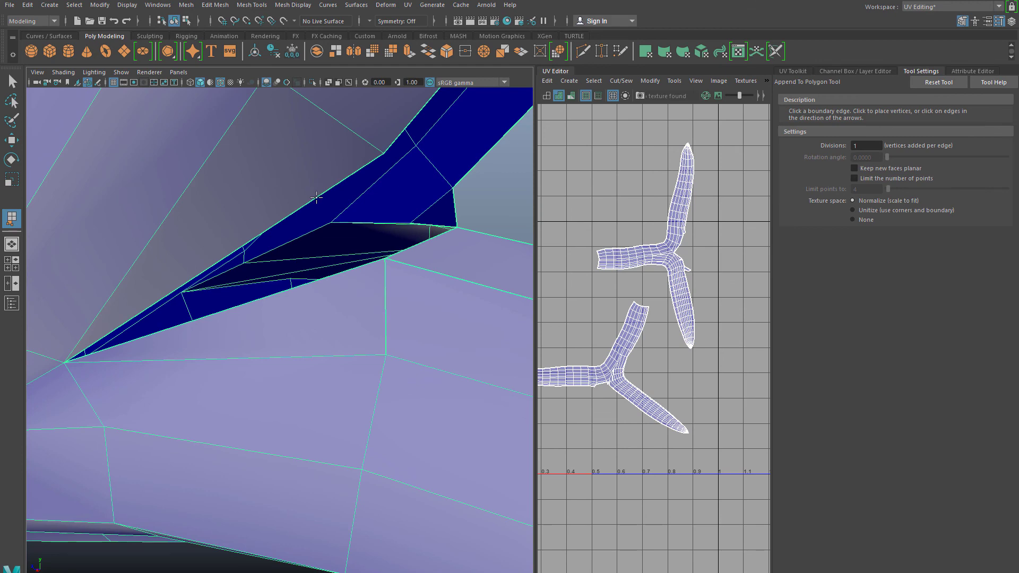
click(334, 256)
click(342, 273)
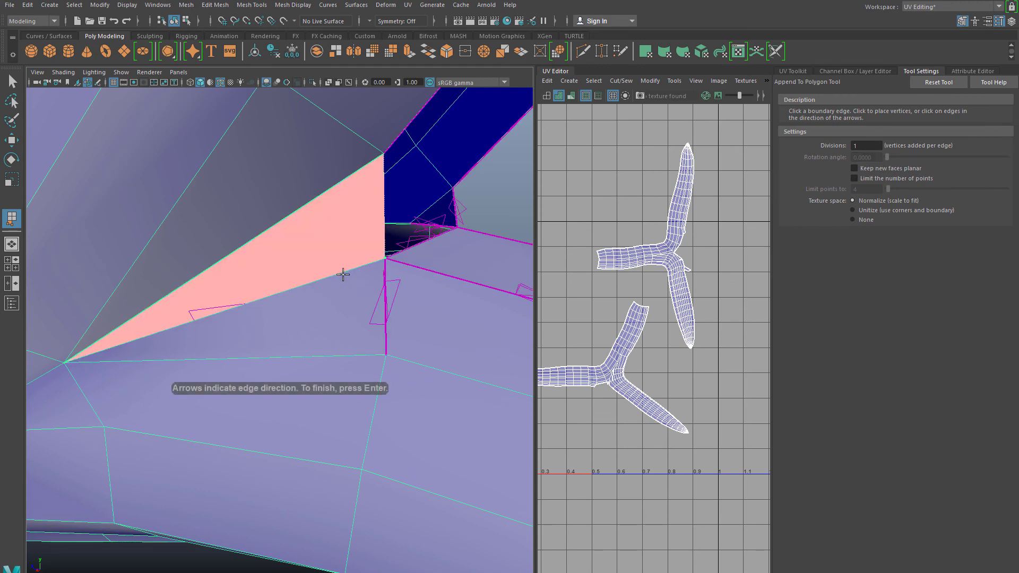
key(Return)
Step: Append a second triangle from the first triangle's open side to the next boundary edge of the branch
alt+drag(393, 305, 316, 310)
key(y)
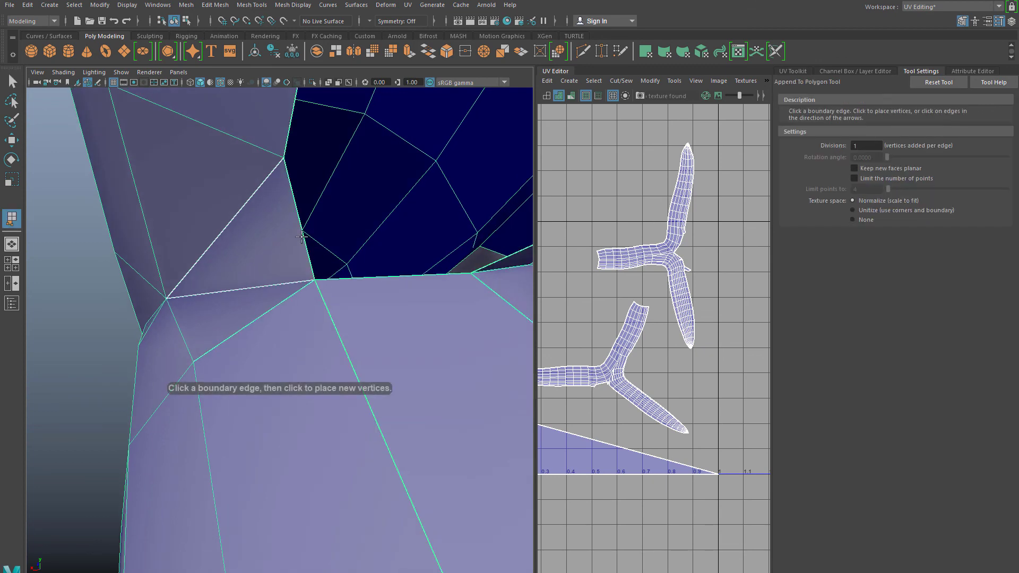
click(302, 237)
click(366, 278)
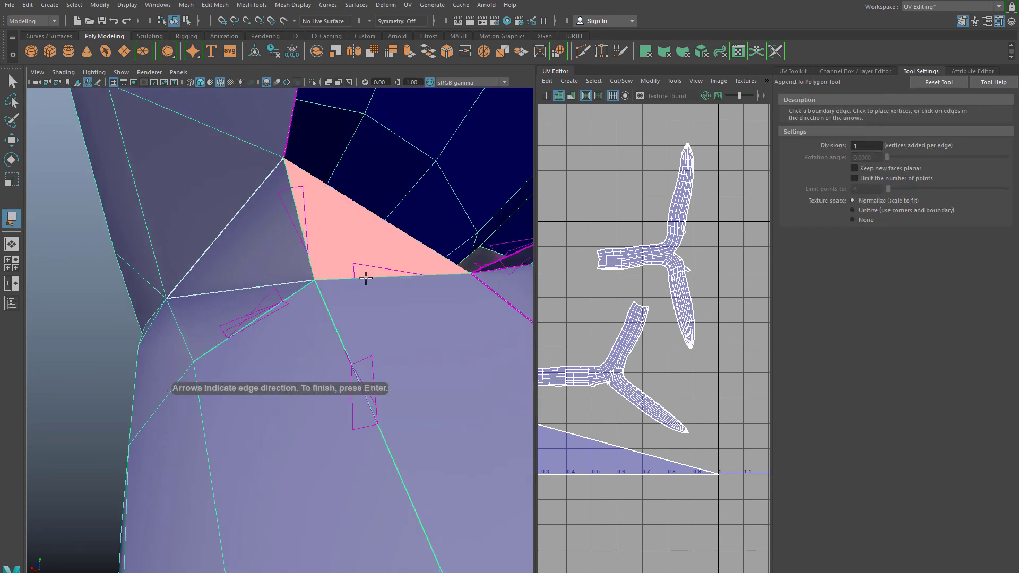
key(Return)
Step: Append a four-sided face along the opening's far side, bridging its outermost upper edge and the lower edge opposite
alt+drag(364, 278, 276, 317)
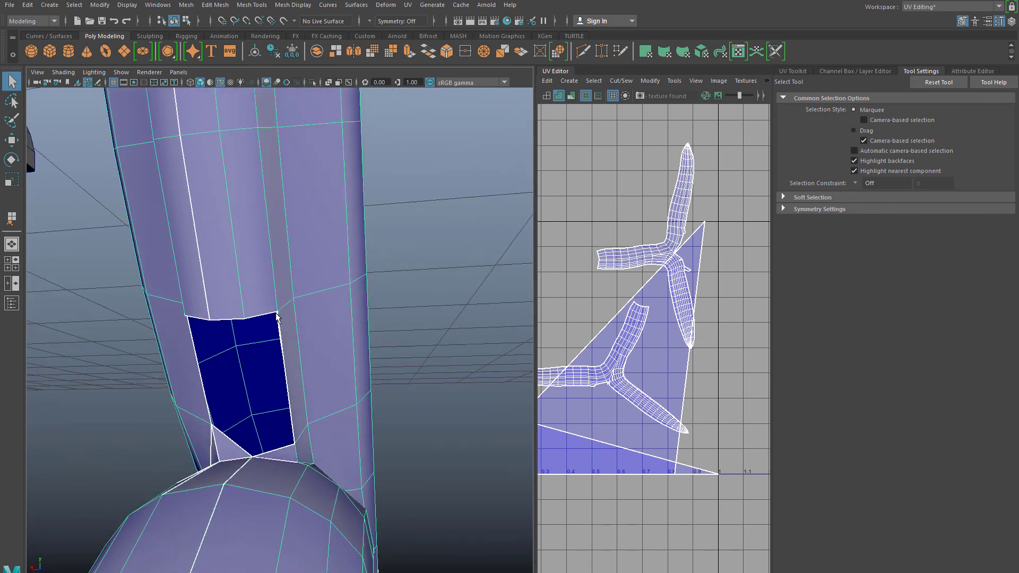
key(y)
click(258, 317)
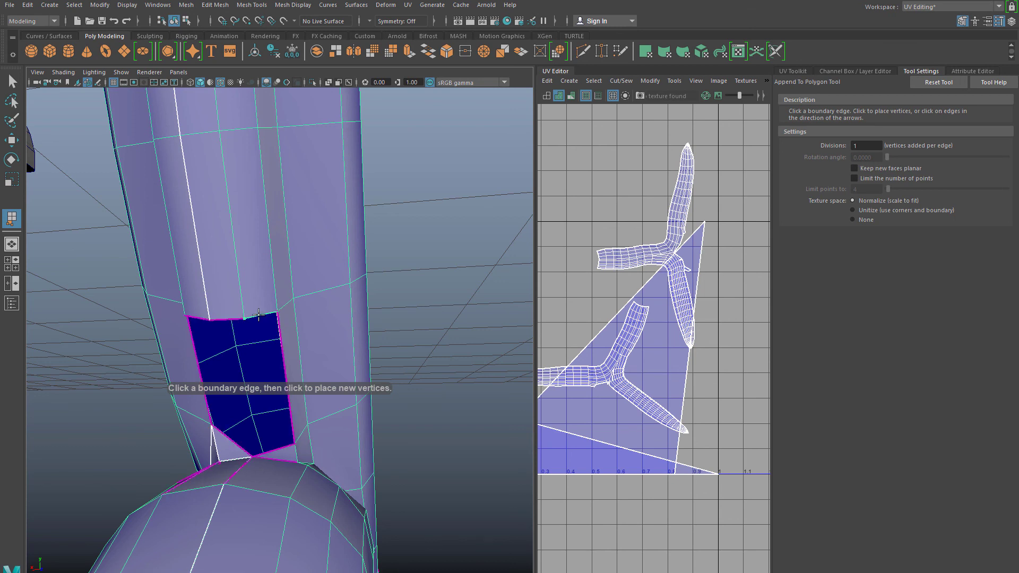
click(278, 448)
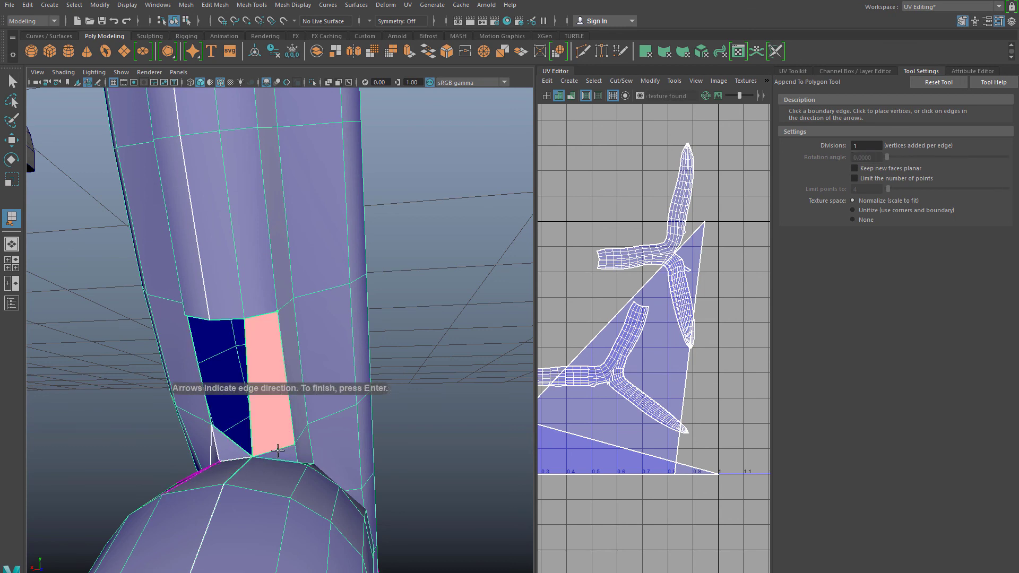
key(Return)
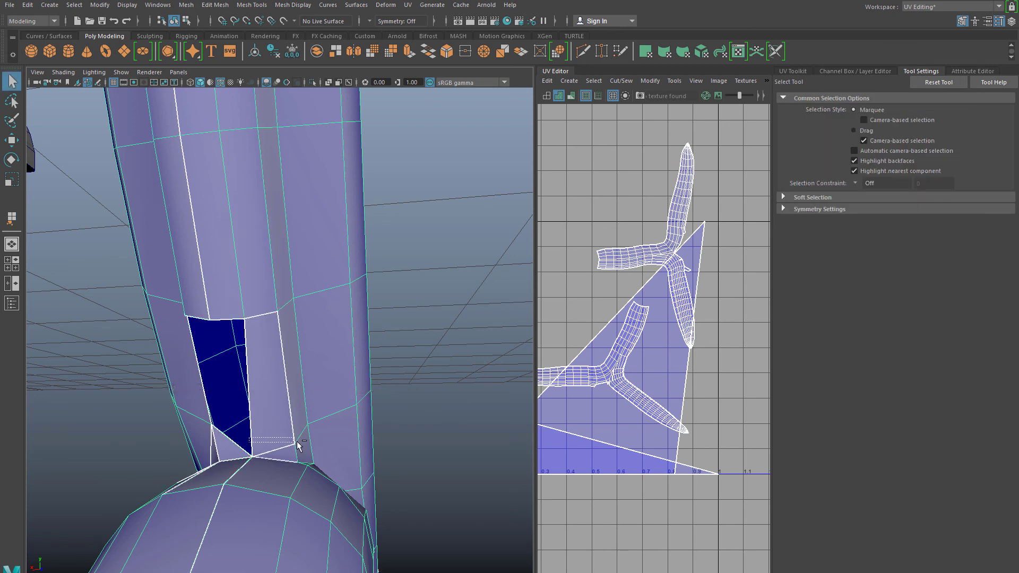
Step: Append a triangle from the next upper edge of the opening to the long side of the new four-sided face
alt+drag(268, 440, 316, 441)
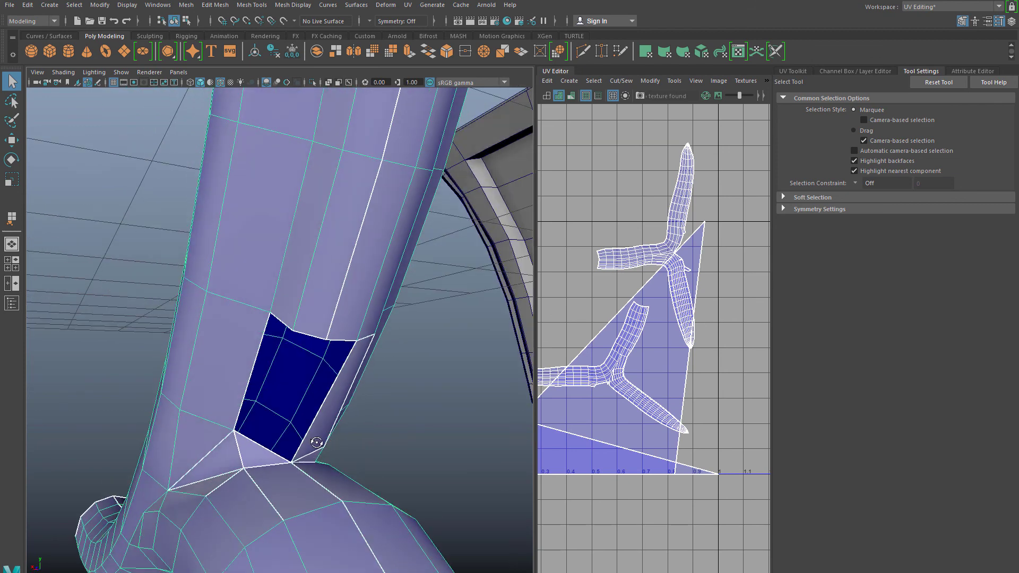
scroll(315, 443, up, 5)
scroll(309, 443, down, 5)
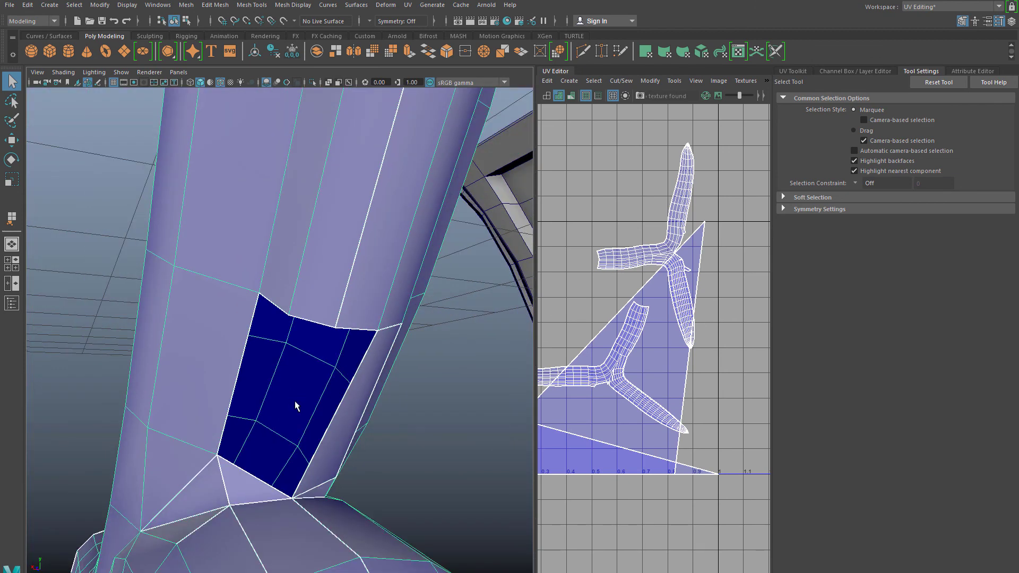
alt+drag(296, 405, 274, 390)
key(y)
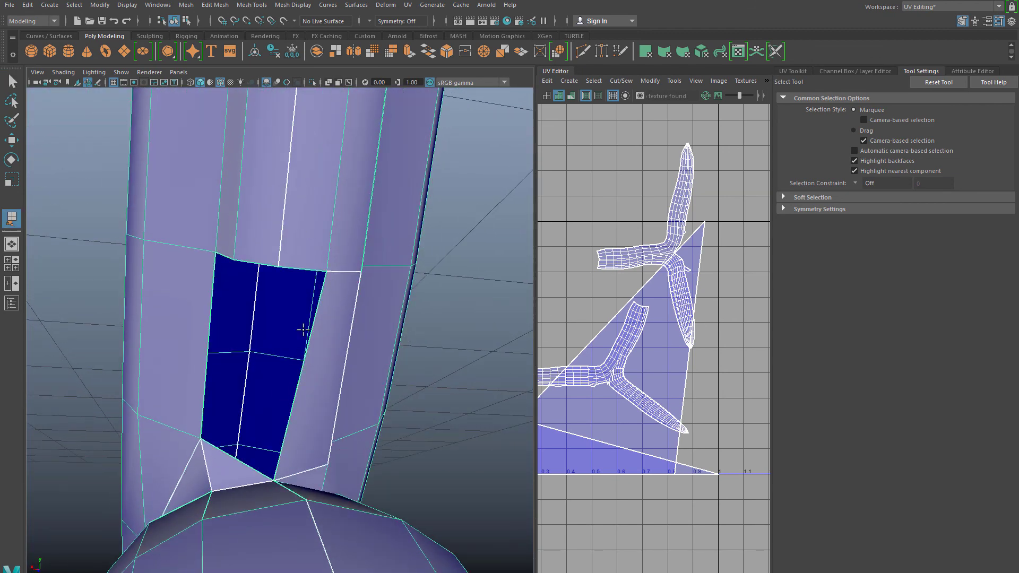
click(299, 269)
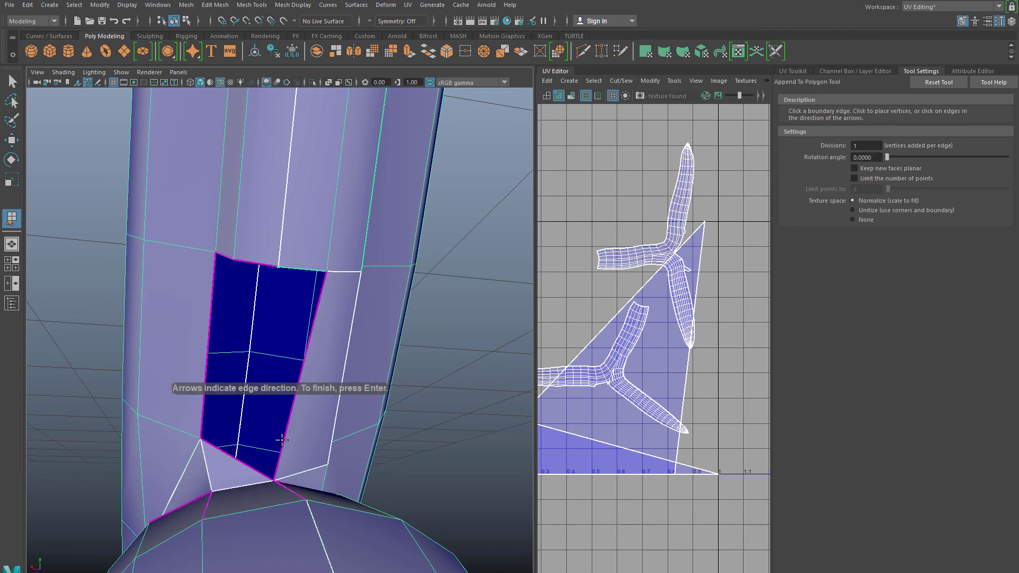
click(283, 443)
key(Return)
key(q)
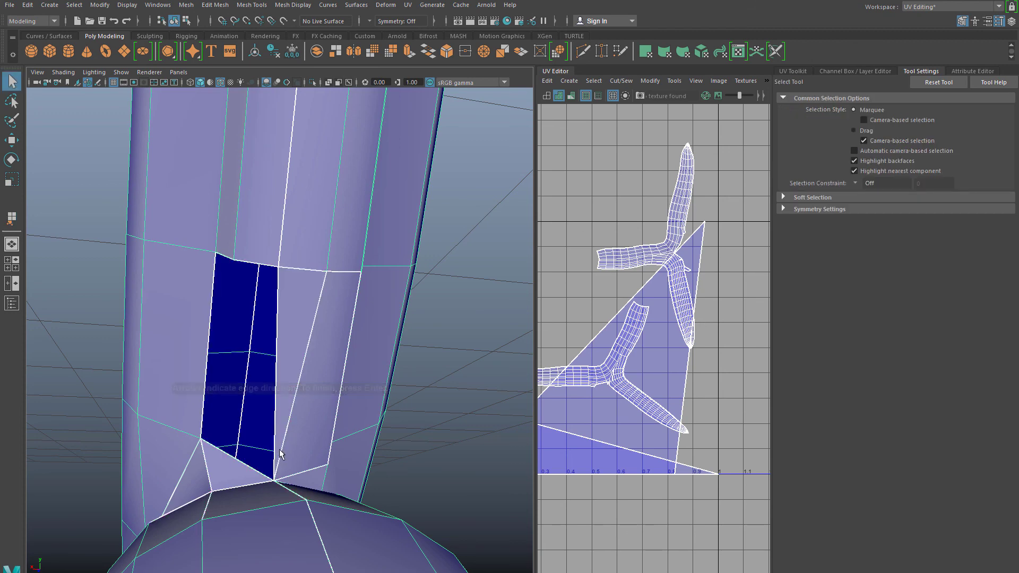
Step: Split the triangle below the opening with Multi-Cut, from its lower vertex to the middle of the opening's lower edge, undoing the stray extra point
alt+drag(268, 446, 306, 281)
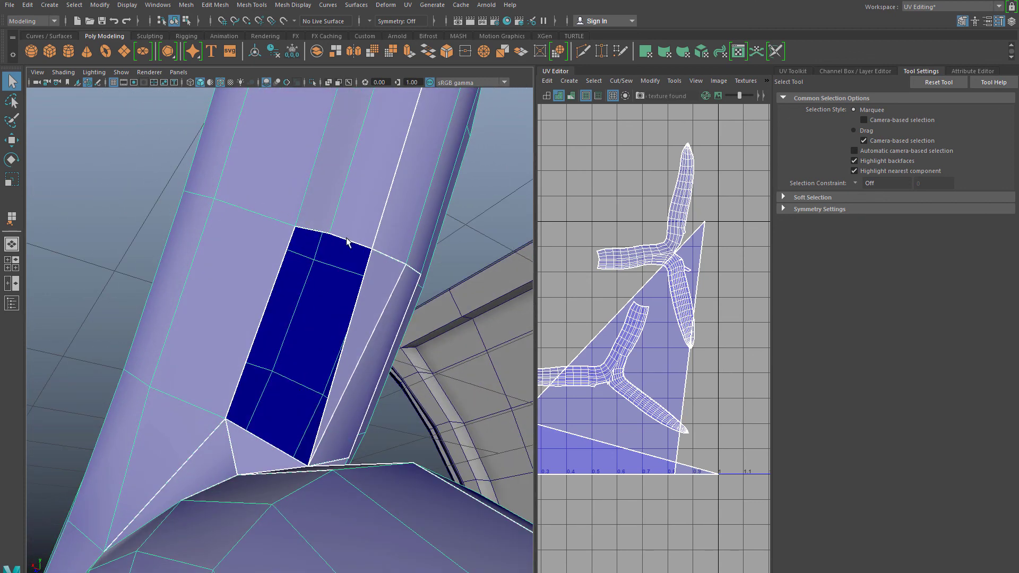
key(w)
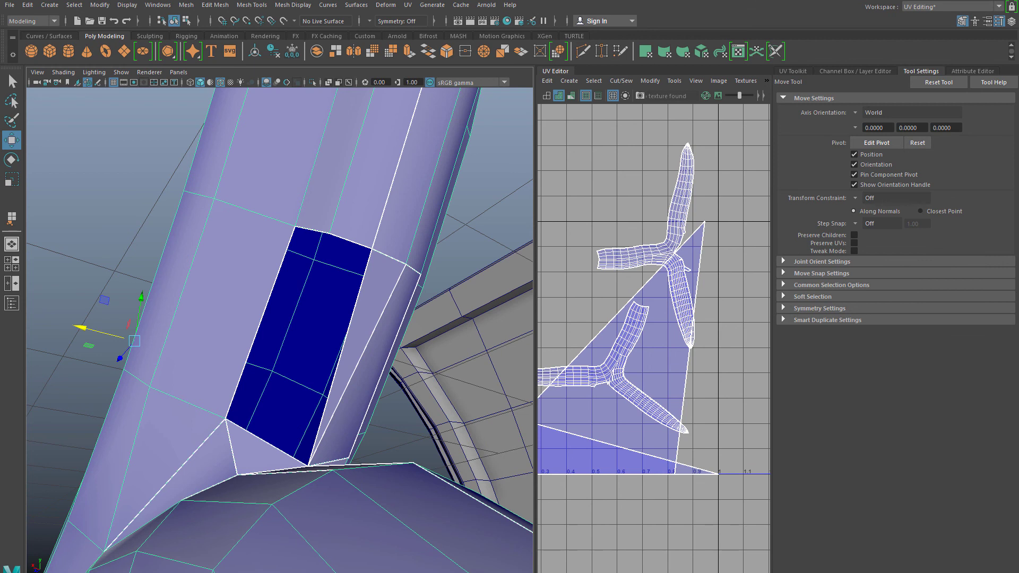
click(583, 51)
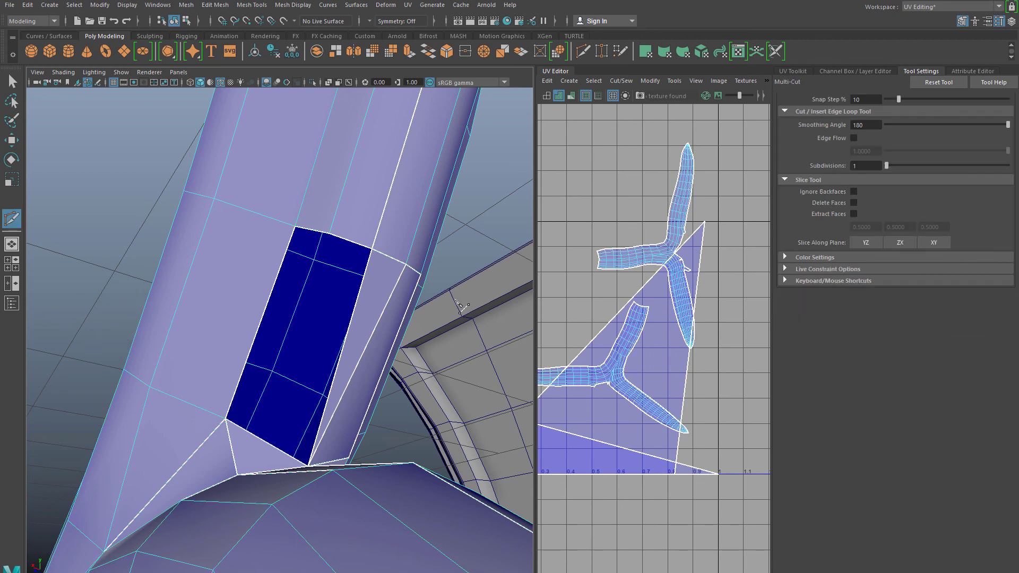
click(238, 474)
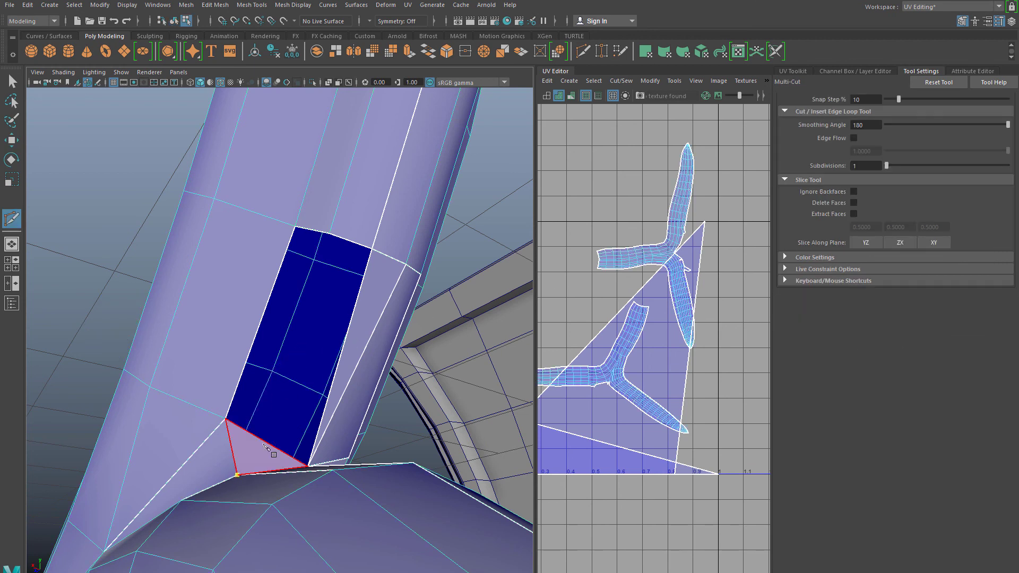
click(265, 443)
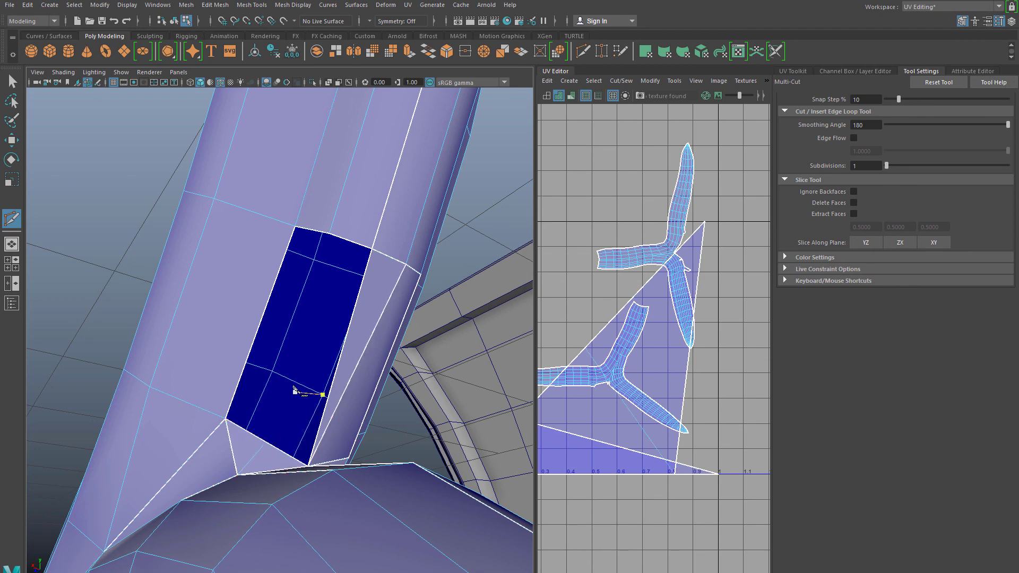
alt+drag(295, 383, 296, 436)
click(297, 438)
scroll(313, 423, up, 5)
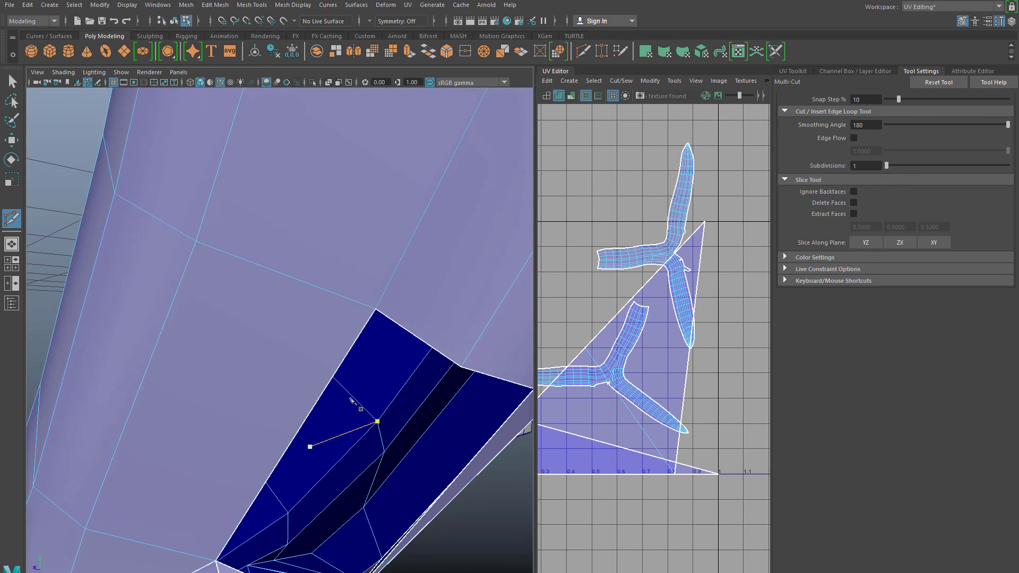
key(ctrl+z)
alt+drag(290, 520, 290, 445)
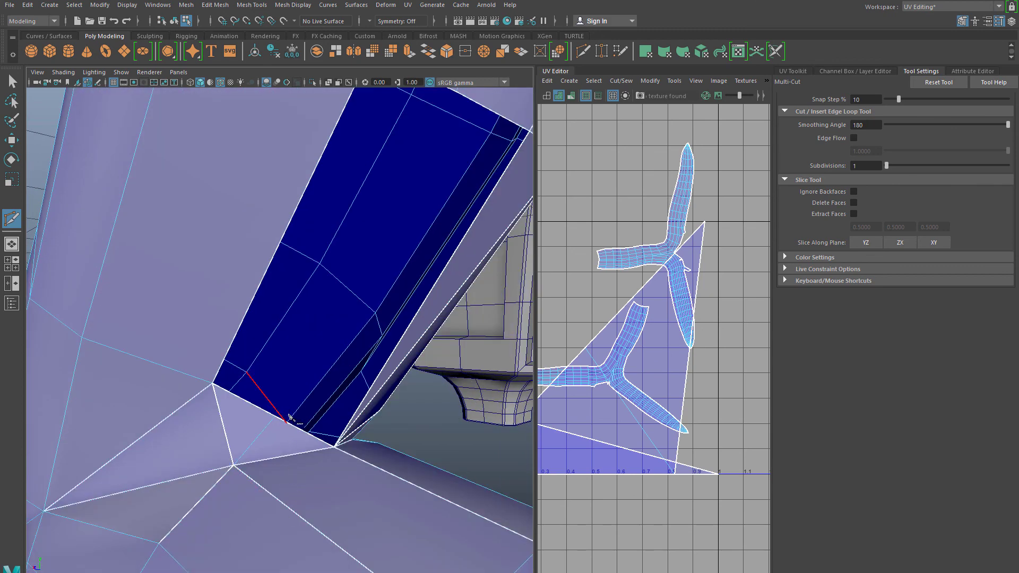
key(q)
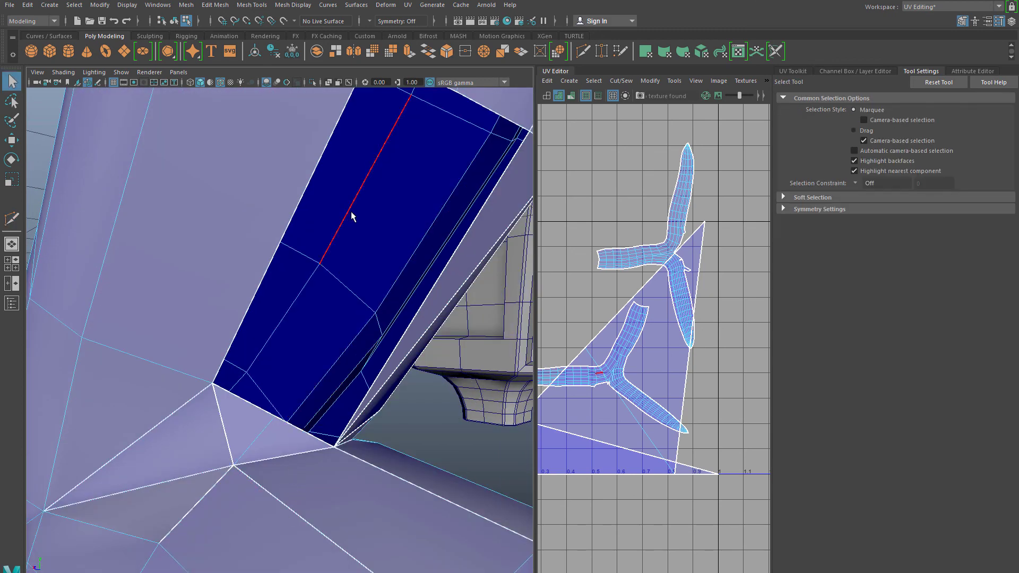
Step: Use Append to Polygon to bridge the opening's first upper edge and the matching half of the split lower edge with a four-sided face
key(y)
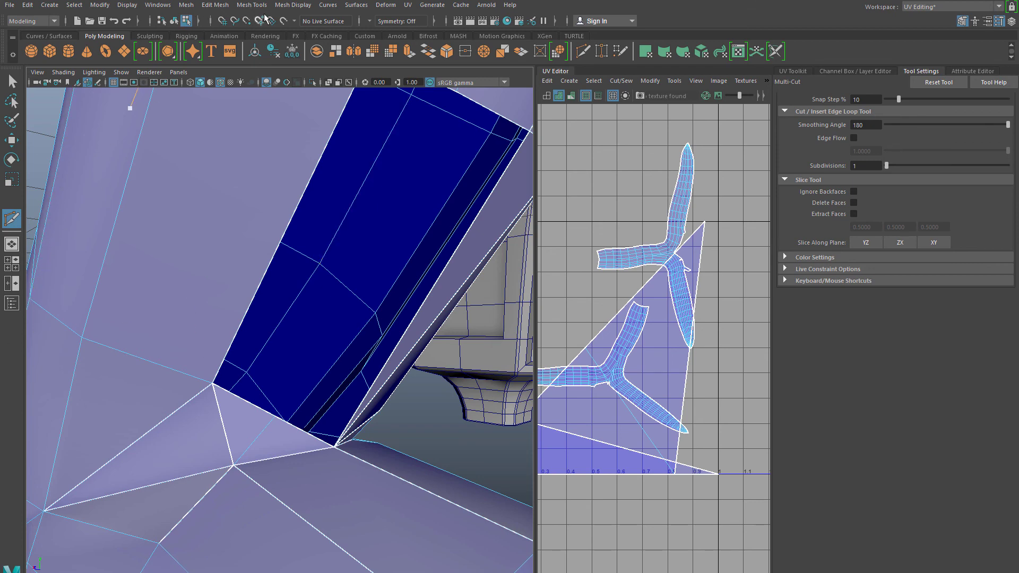
click(292, 5)
mouse_move(250, 5)
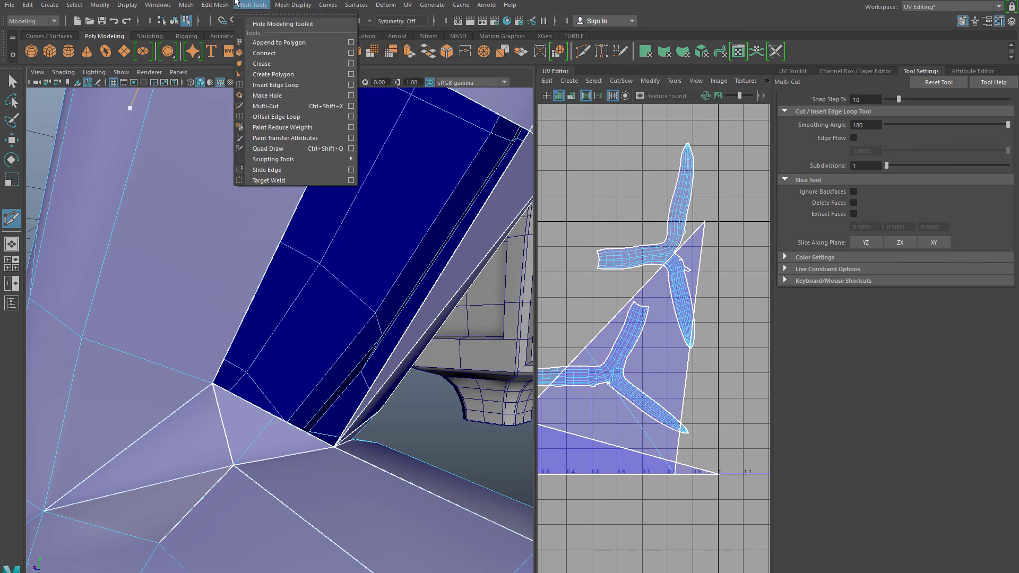
click(259, 45)
alt+drag(317, 334, 326, 258)
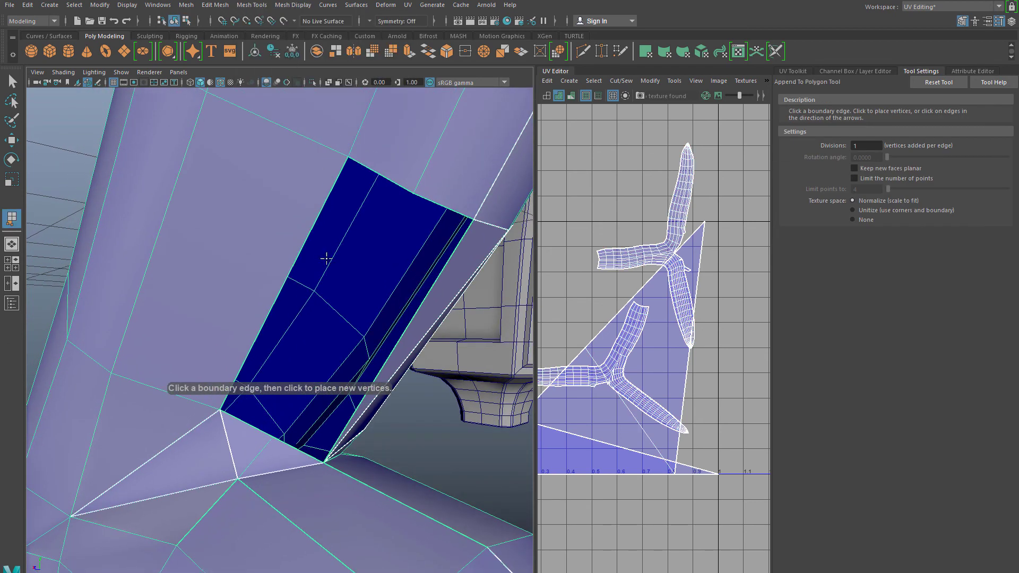
click(380, 172)
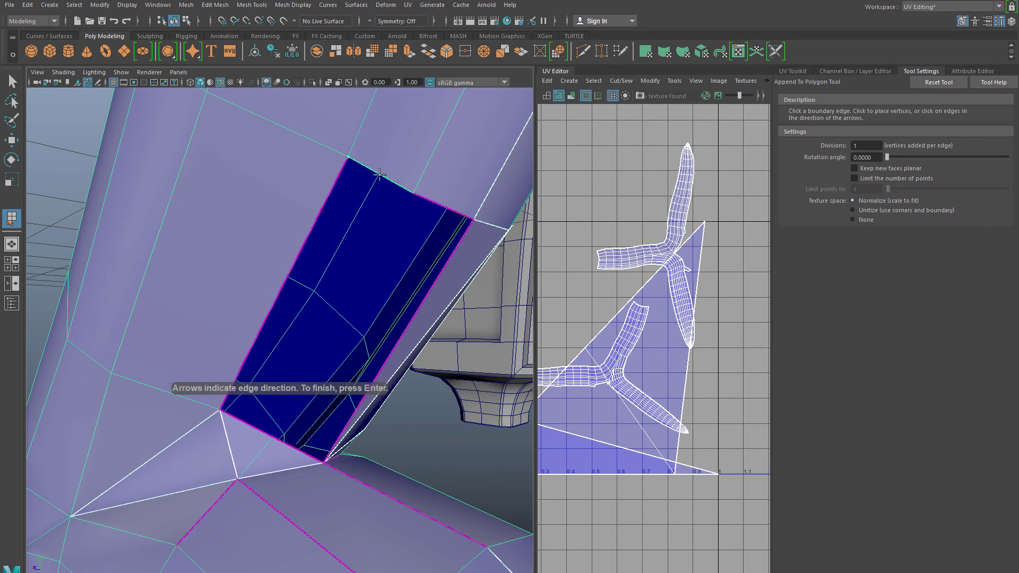
click(246, 422)
key(Return)
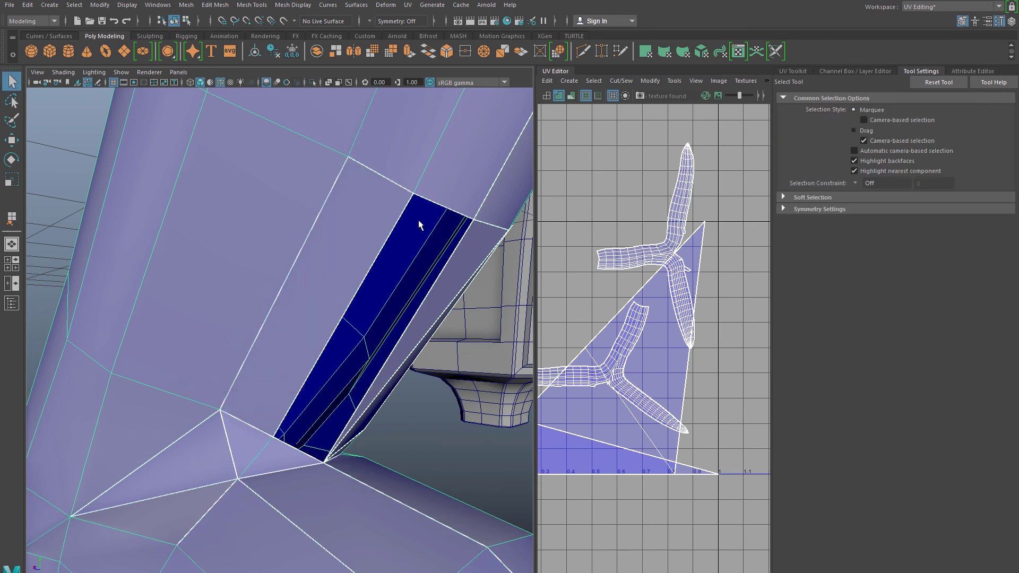
Step: Close the remaining narrow gap by appending a four-sided face between the last upper edge and the other half of the lower edge
key(g)
click(442, 207)
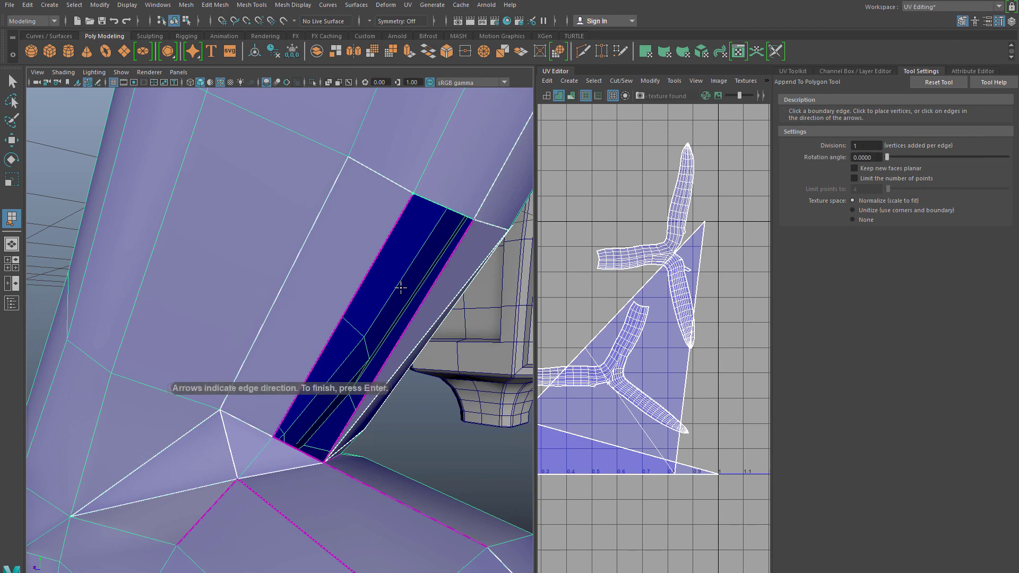
click(296, 451)
key(Return)
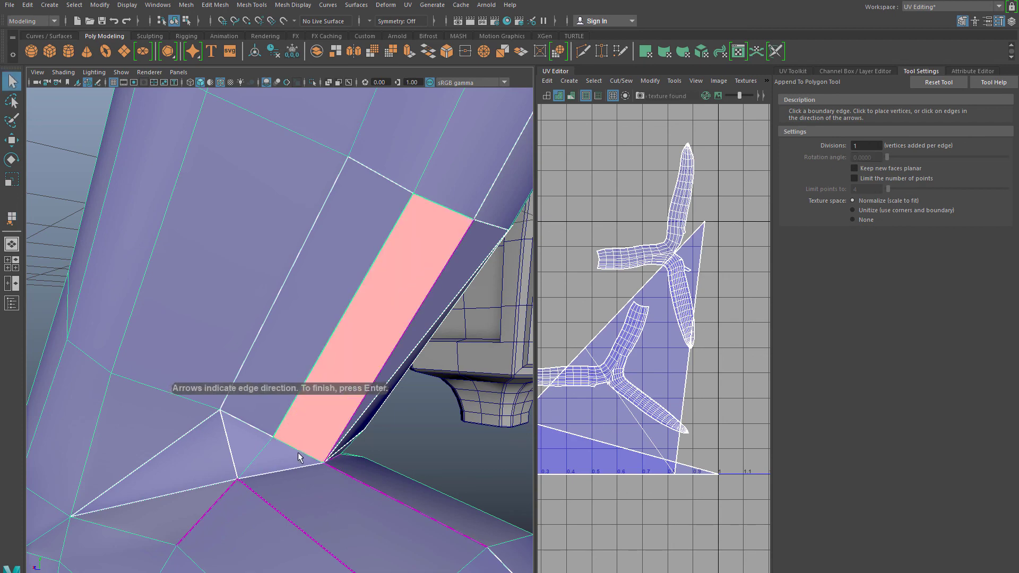
Step: Move the split vertex on the lower edge of the new faces slightly down toward the adjoining branch to even out the junction
scroll(311, 444, down, 5)
alt+drag(312, 443, 254, 455)
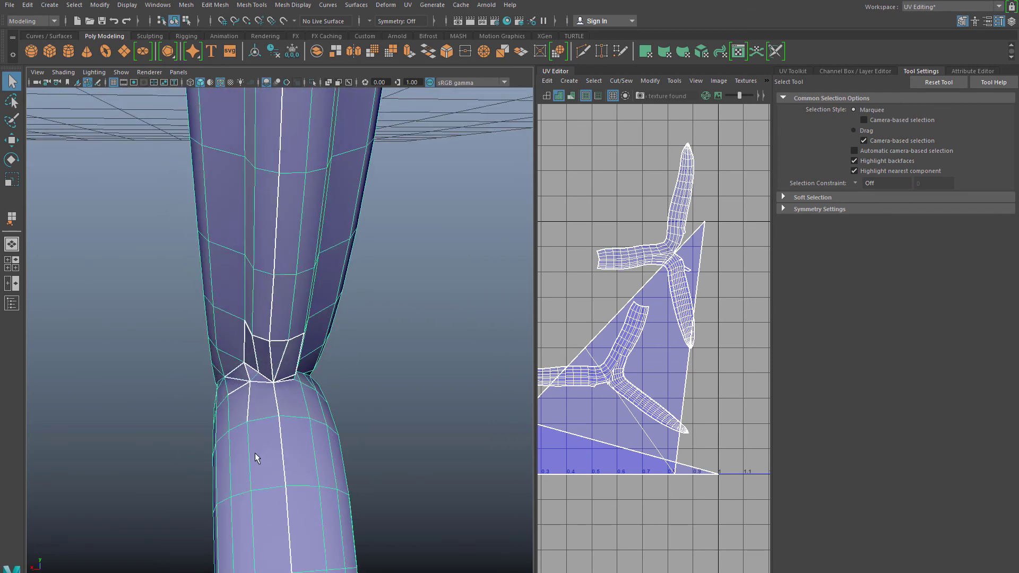
right_drag(255, 331, 202, 304)
key(w)
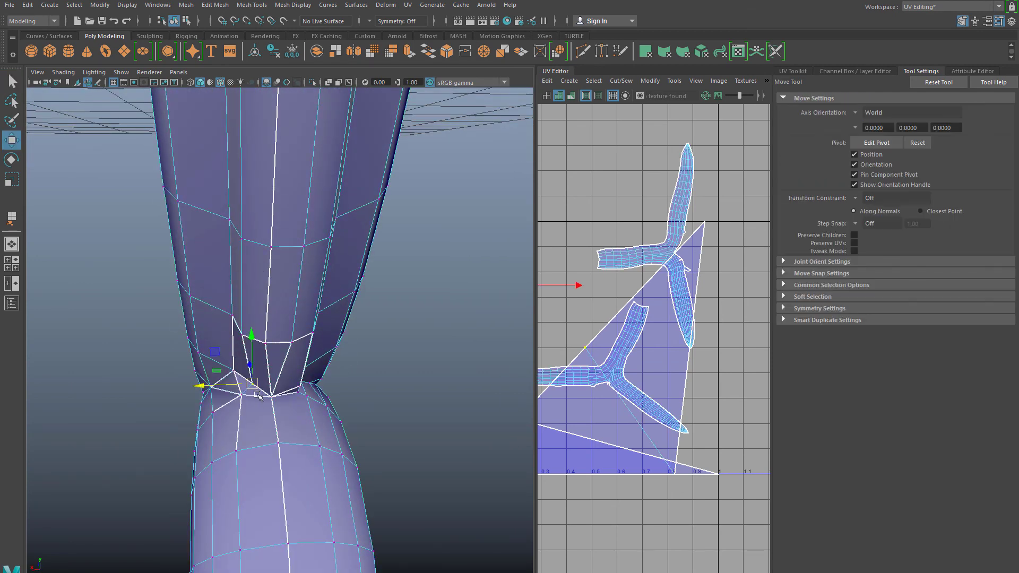
drag(212, 390, 325, 433)
drag(269, 402, 239, 376)
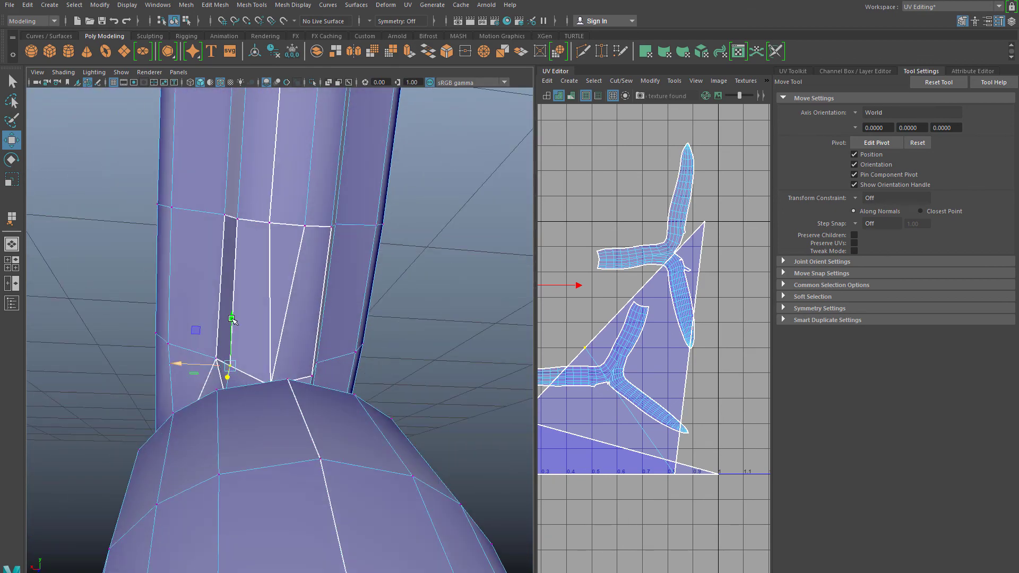
drag(232, 319, 234, 330)
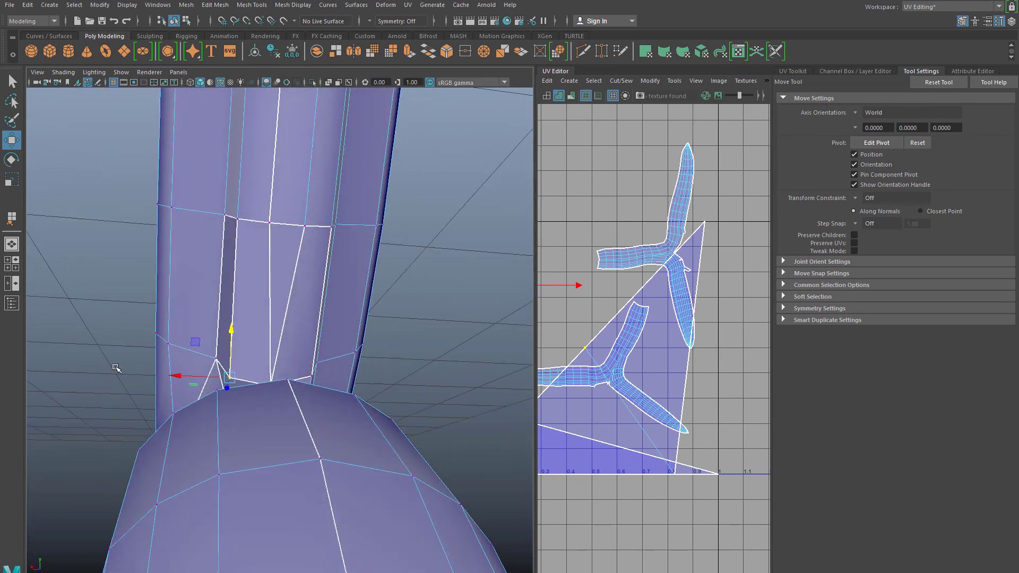
Step: Examine the rebuilt junction from several angles and compare the new faces' loose UVs with the arm's UV shells
alt+drag(115, 367, 301, 359)
scroll(358, 329, down, 5)
scroll(661, 401, up, 2)
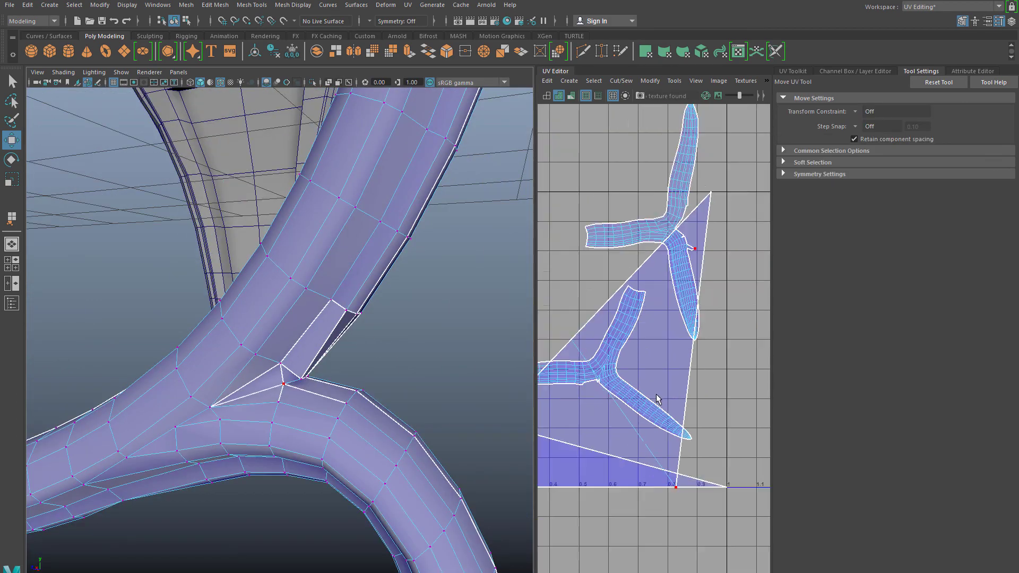
scroll(655, 398, down, 7)
scroll(636, 395, up, 5)
mouse_move(300, 346)
alt+mouse_down()
mouse_move(285, 338)
mouse_move(281, 314)
mouse_move(287, 341)
mouse_move(301, 344)
alt+mouse_up()
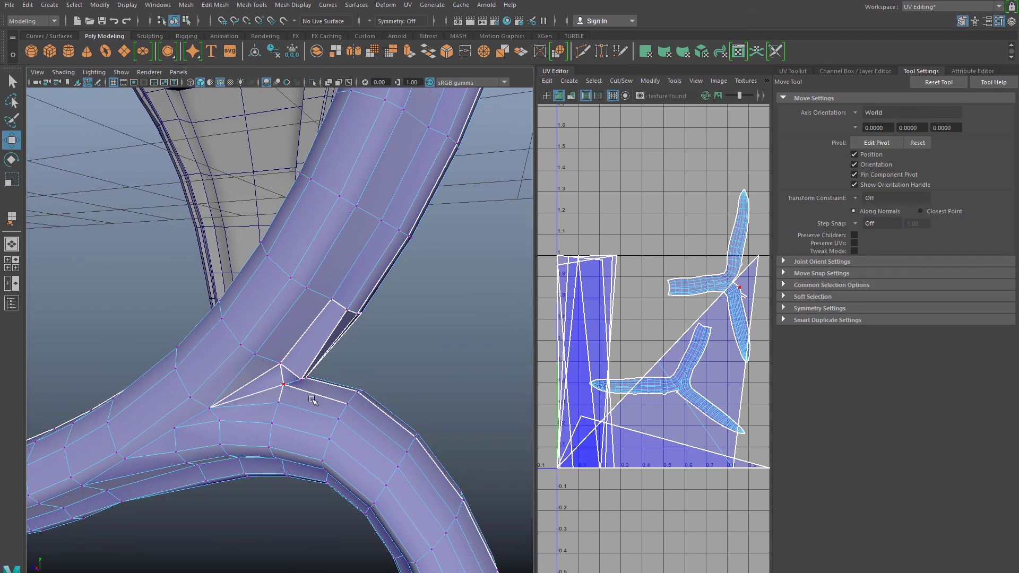
alt+drag(312, 401, 297, 427)
right_drag(295, 307, 327, 310)
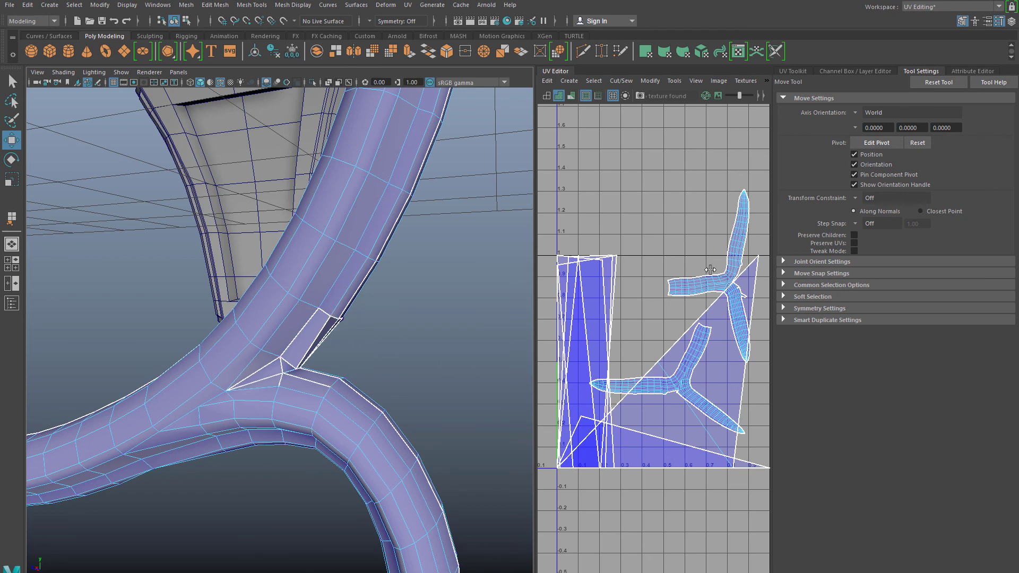
key(q)
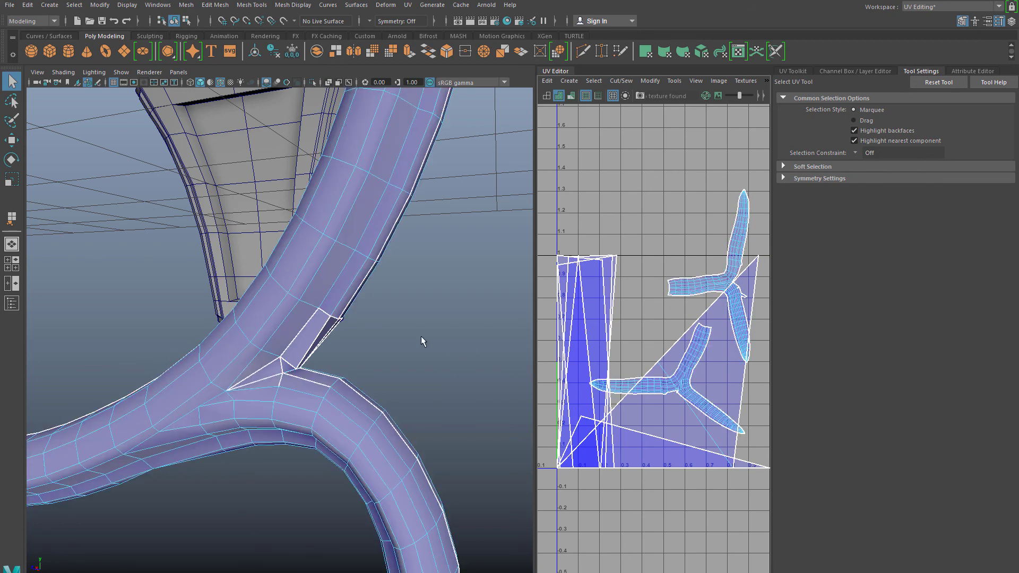
alt+drag(390, 329, 304, 341)
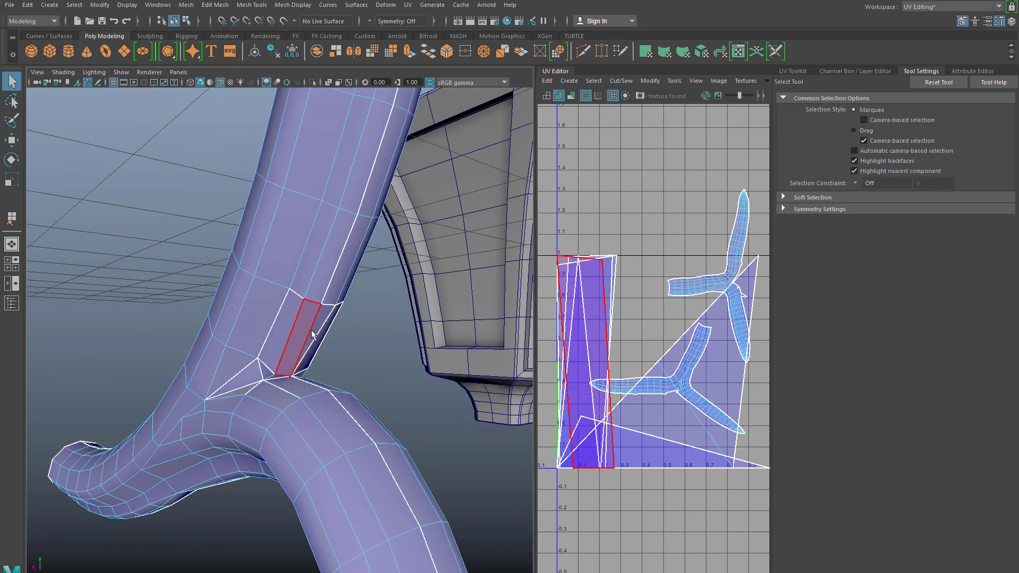
scroll(305, 342, up, 4)
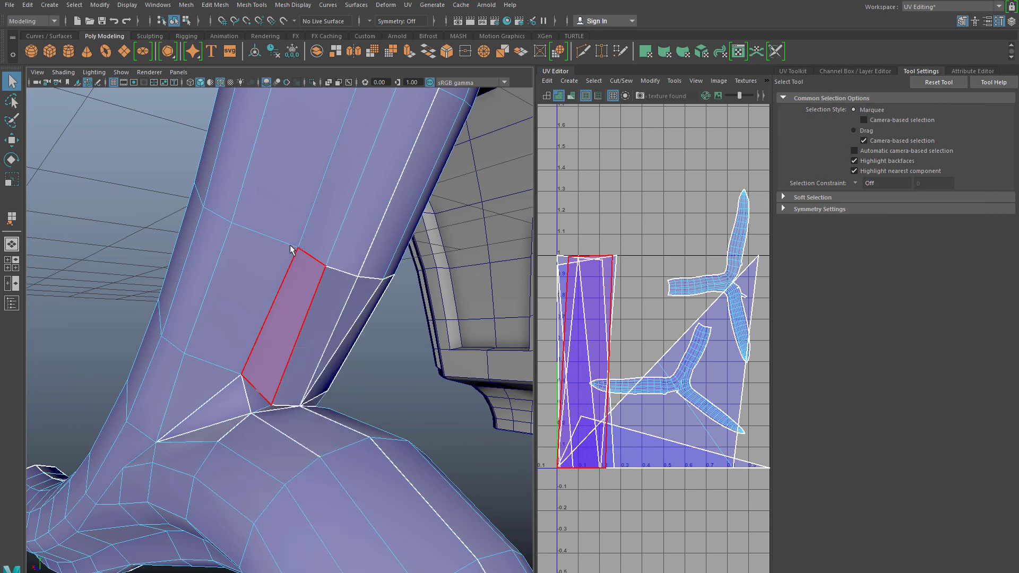
Step: Sew the UV border edges around the two appended four-sided faces and along the neighbouring triangles at the branch junction
right_drag(291, 250, 295, 225)
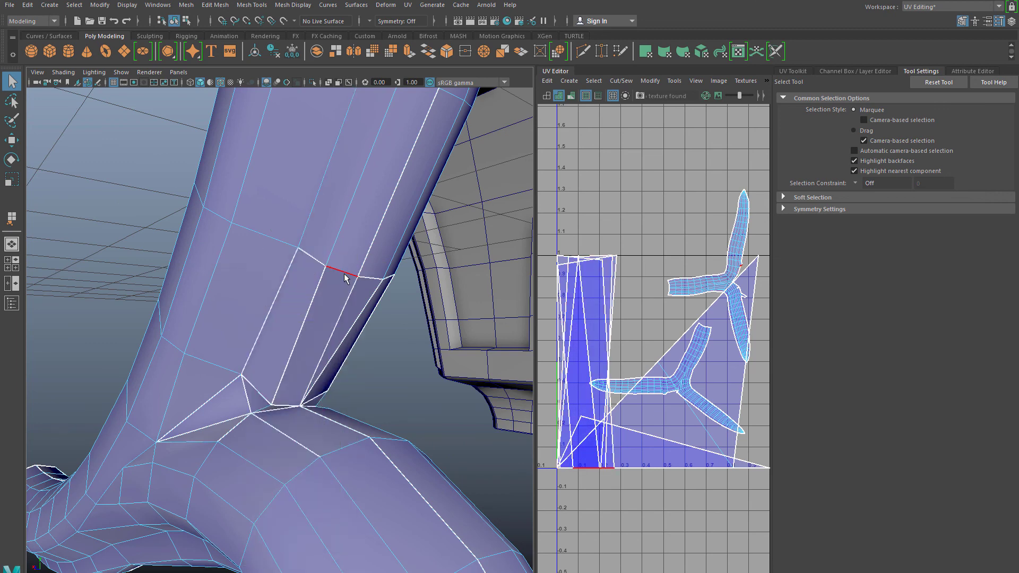
click(344, 274)
shift+click(310, 256)
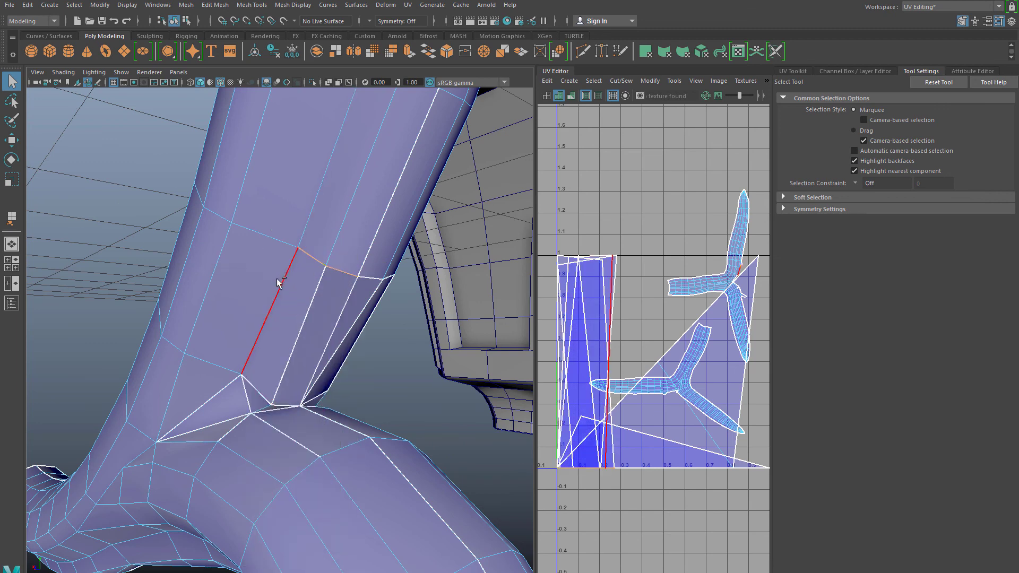
shift+click(277, 277)
shift+click(262, 383)
shift+click(292, 357)
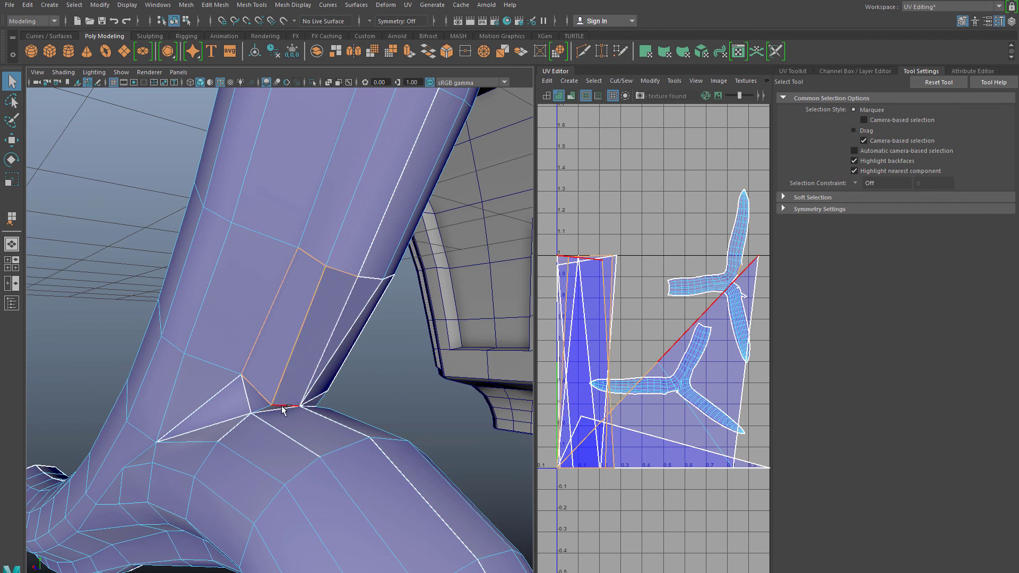
shift+click(283, 410)
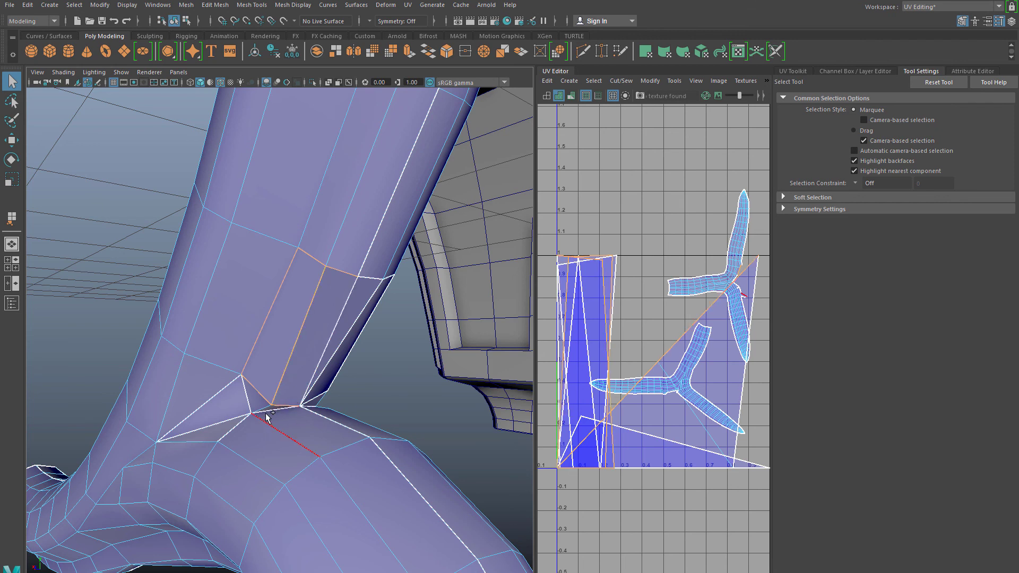
shift+click(245, 394)
shift+click(217, 393)
shift+click(209, 426)
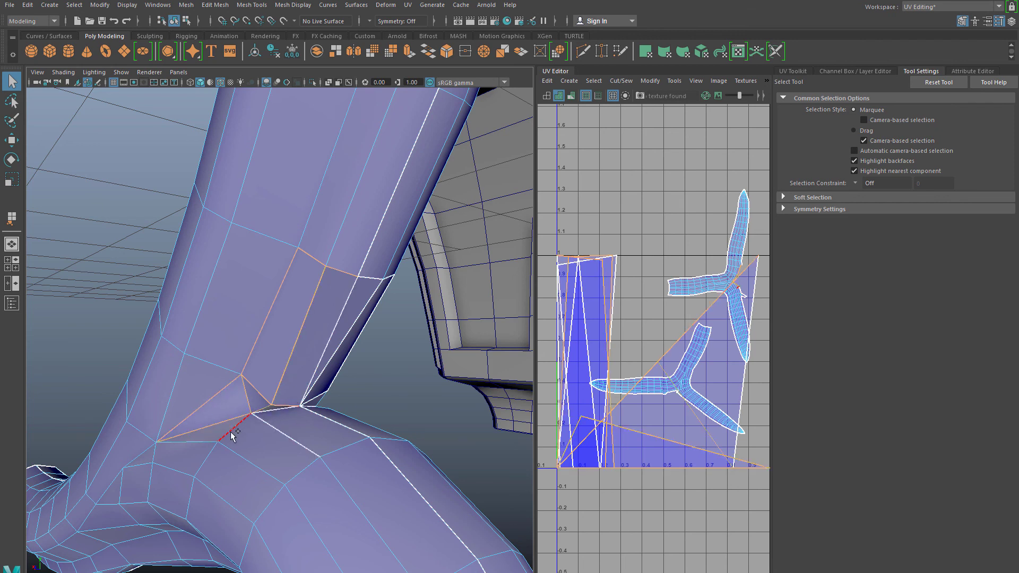
alt+right_drag(268, 408, 282, 469)
alt+drag(265, 516, 287, 552)
shift+click(253, 500)
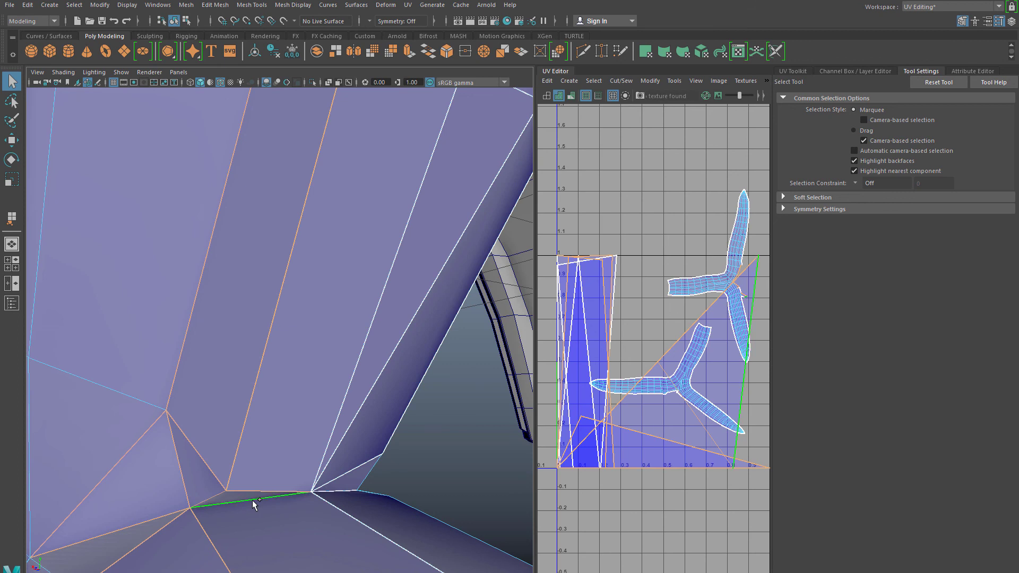
click(791, 72)
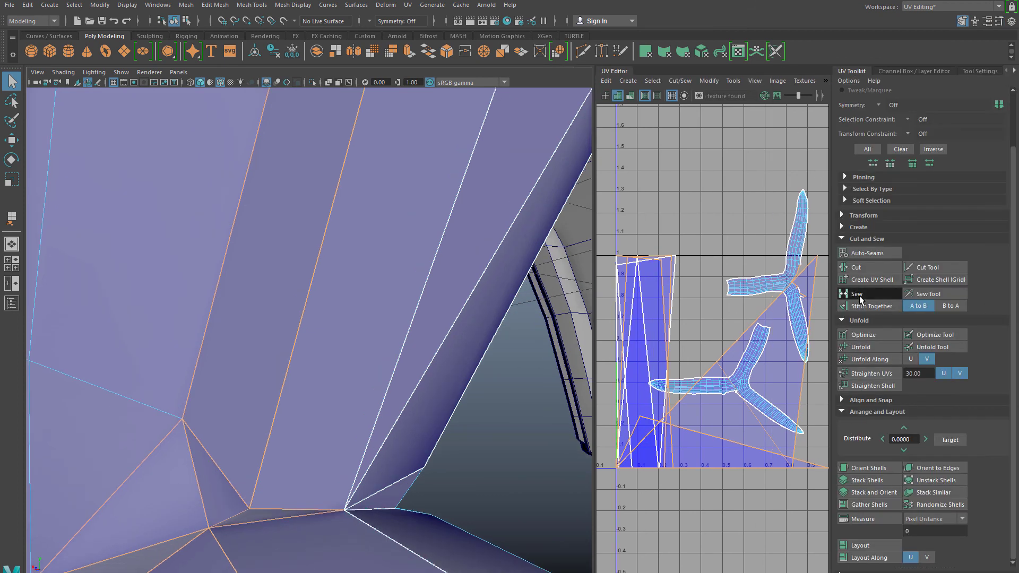
click(856, 294)
Step: Sew the UV border edges along the top, outer side and middle of the two remaining new faces on the junction's far side
scroll(379, 455, down, 5)
click(422, 386)
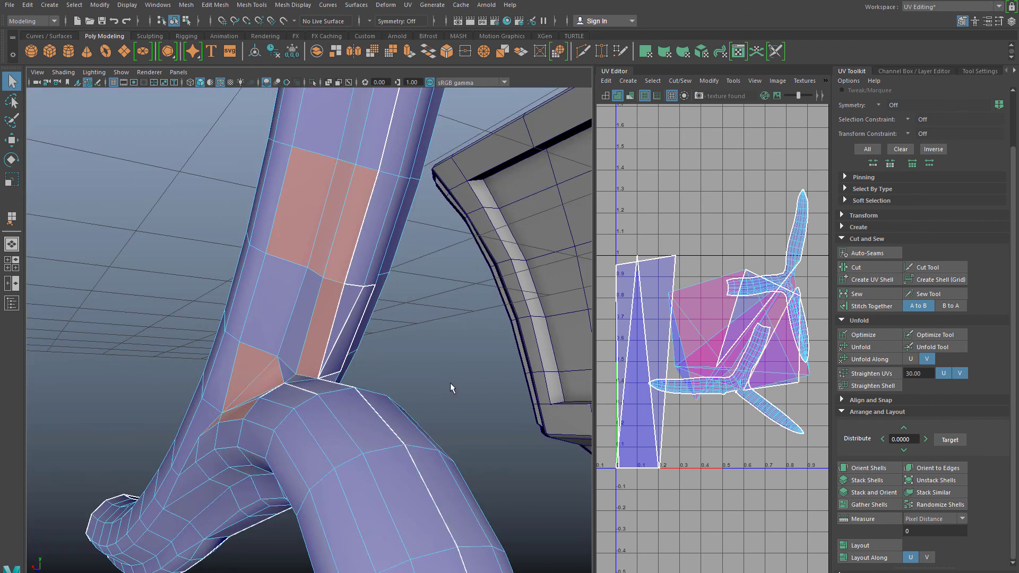
alt+drag(450, 383, 370, 389)
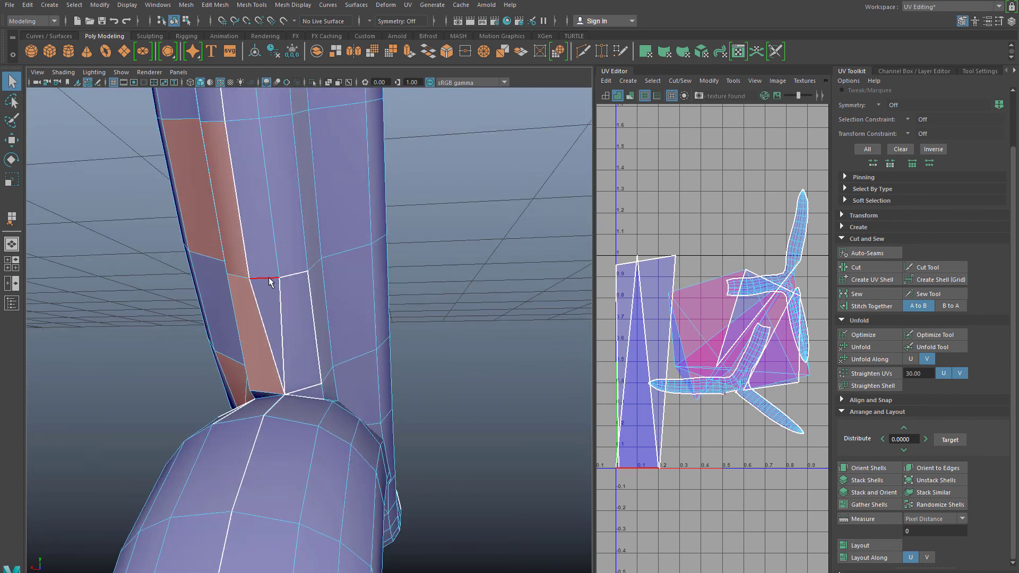
shift+click(293, 276)
shift+click(312, 309)
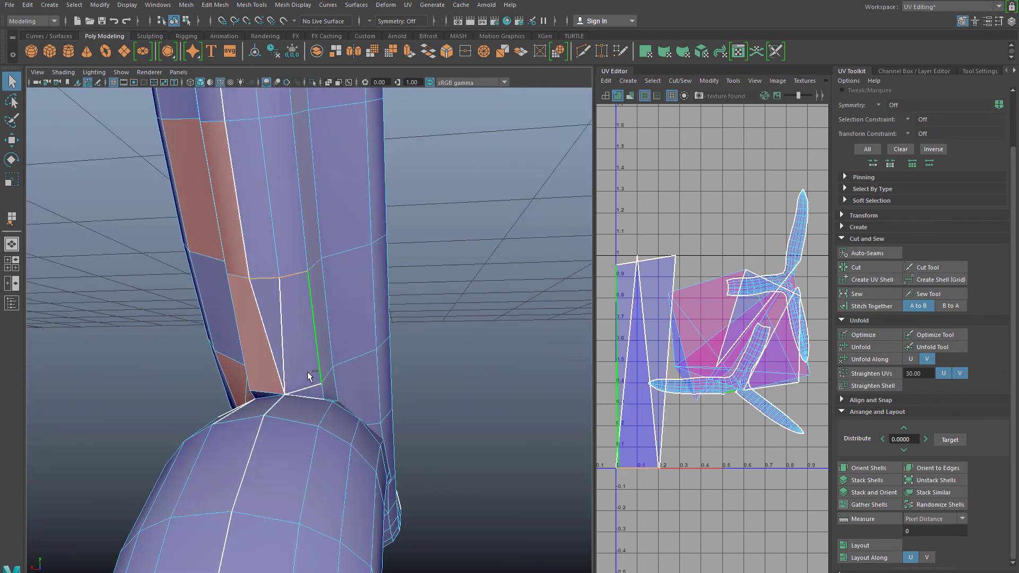
shift+click(304, 394)
shift+click(284, 316)
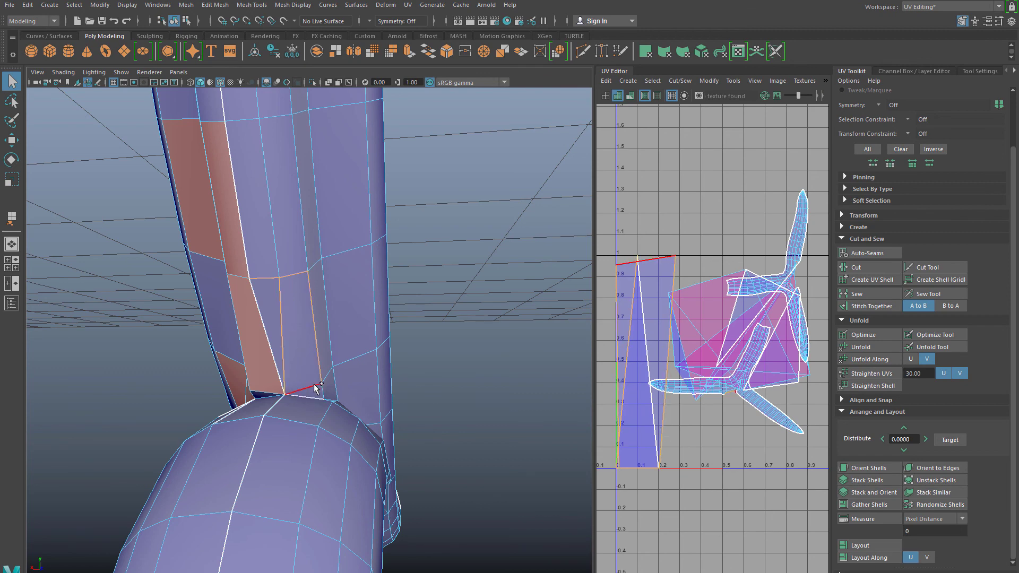
alt+drag(312, 355, 303, 411)
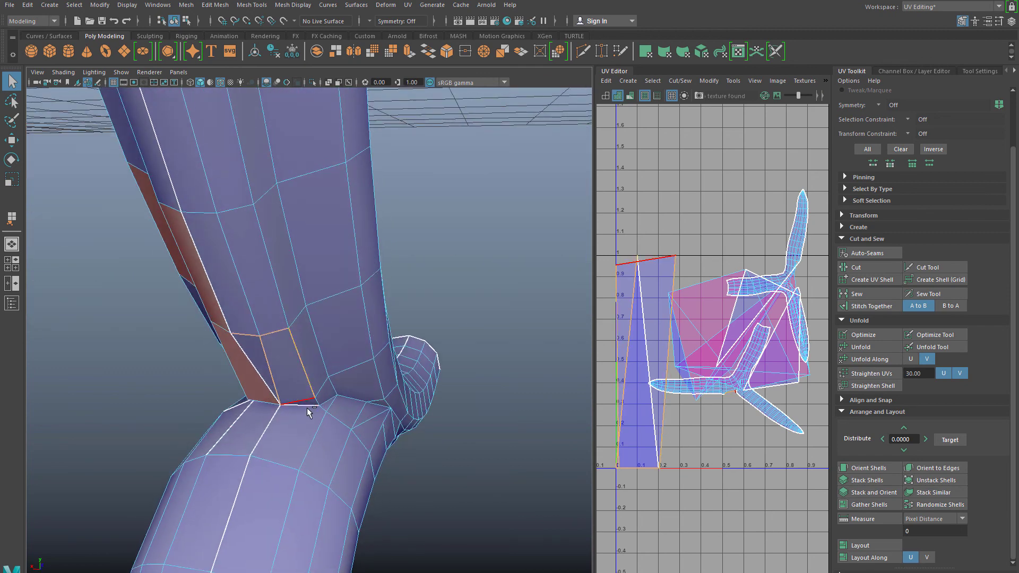
click(857, 294)
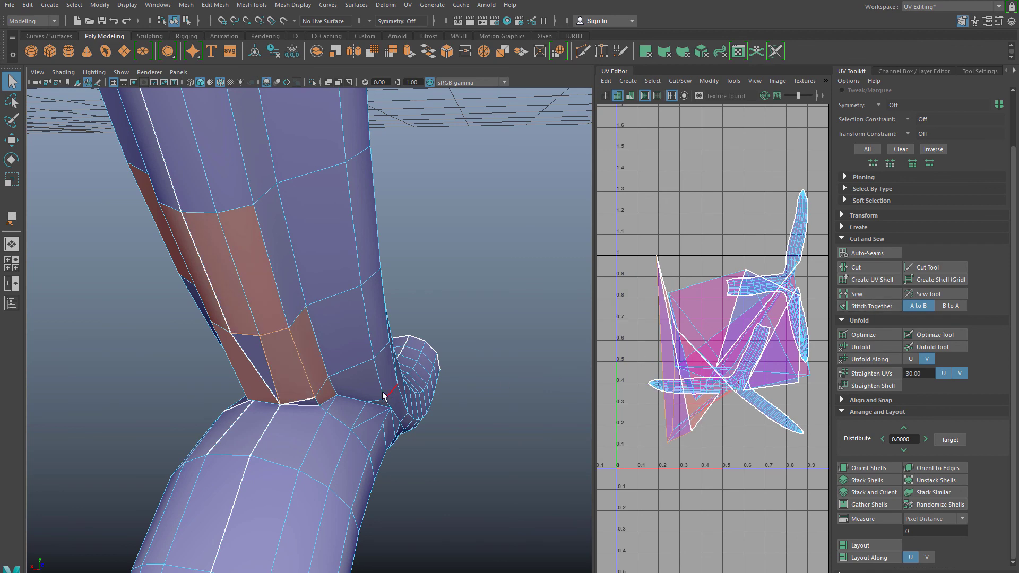
Step: Sew the slanted UV border edge at the base of the new faces, where they meet the lower branch
scroll(362, 410, up, 2)
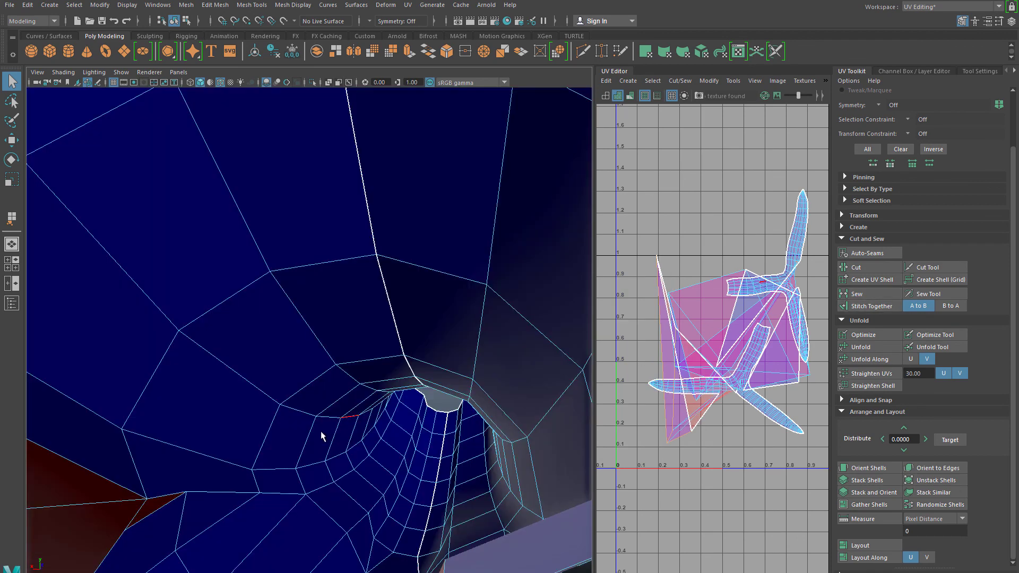
alt+right_drag(331, 427, 326, 371)
alt+drag(310, 406, 332, 445)
click(342, 495)
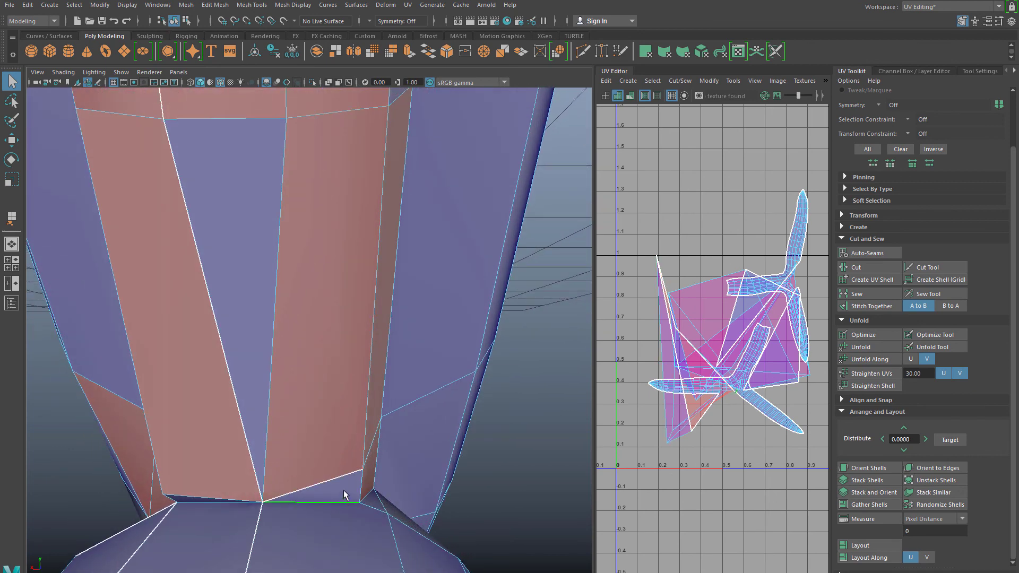
click(344, 476)
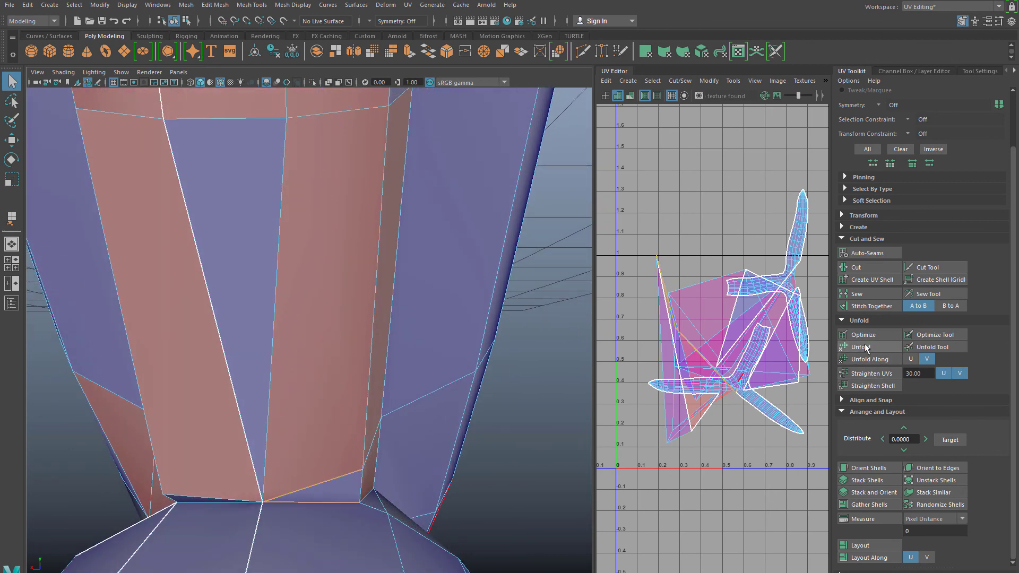
click(861, 292)
Step: Select the upper arm UV shell with its stretched junction faces and move it up, clear of the other shell
right_drag(416, 348, 461, 290)
scroll(472, 377, down, 5)
right_drag(724, 332, 684, 310)
click(784, 286)
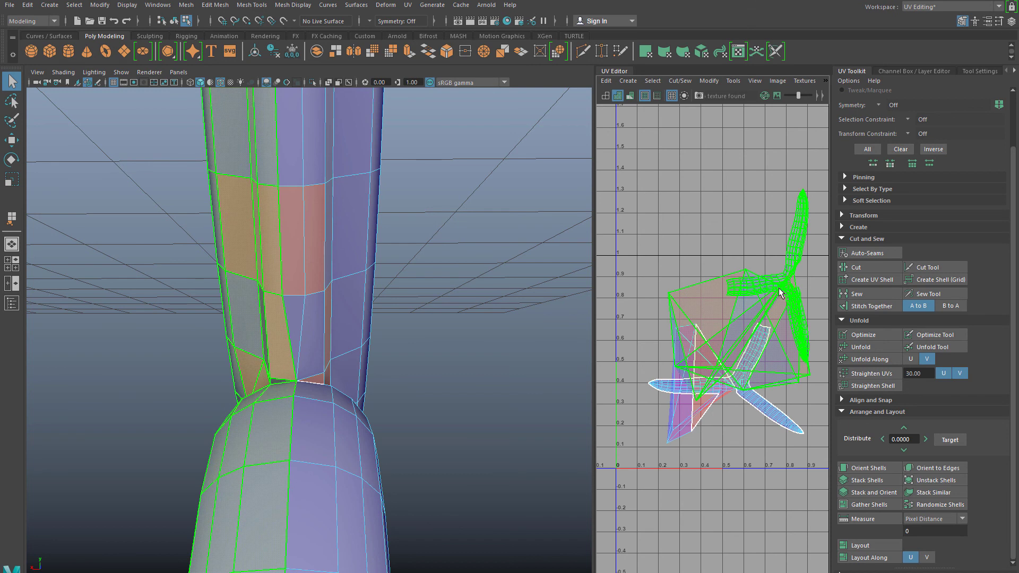
key(w)
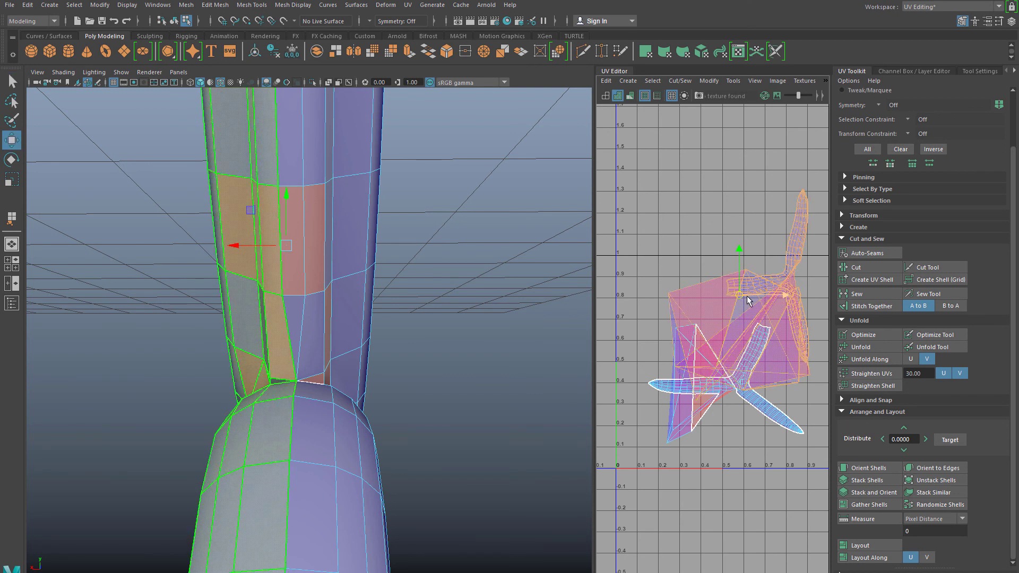
drag(747, 295, 680, 204)
Step: Move the lower arm UV shell slightly down, and unfold both arm shells
click(724, 384)
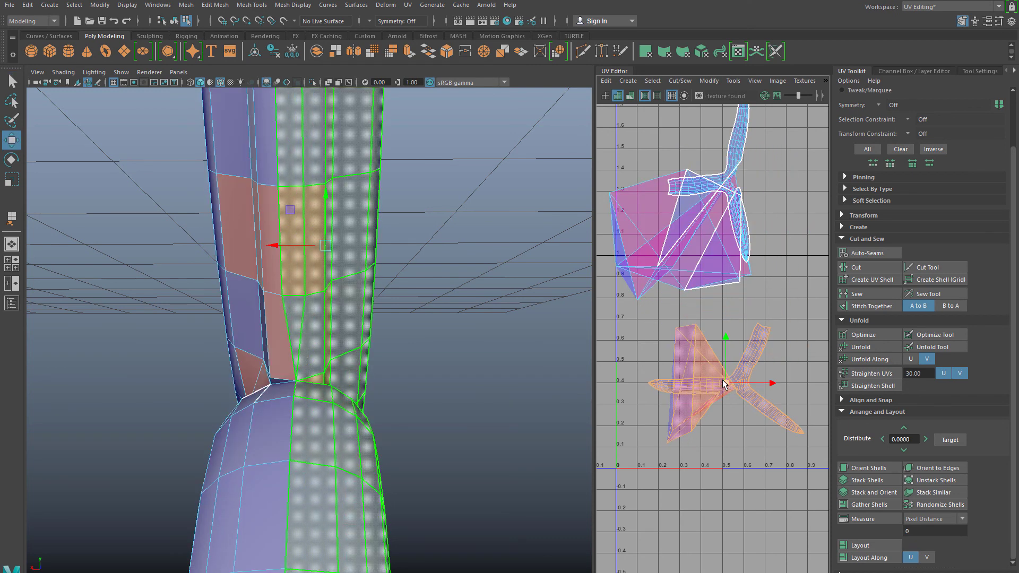
drag(724, 383, 713, 424)
click(851, 346)
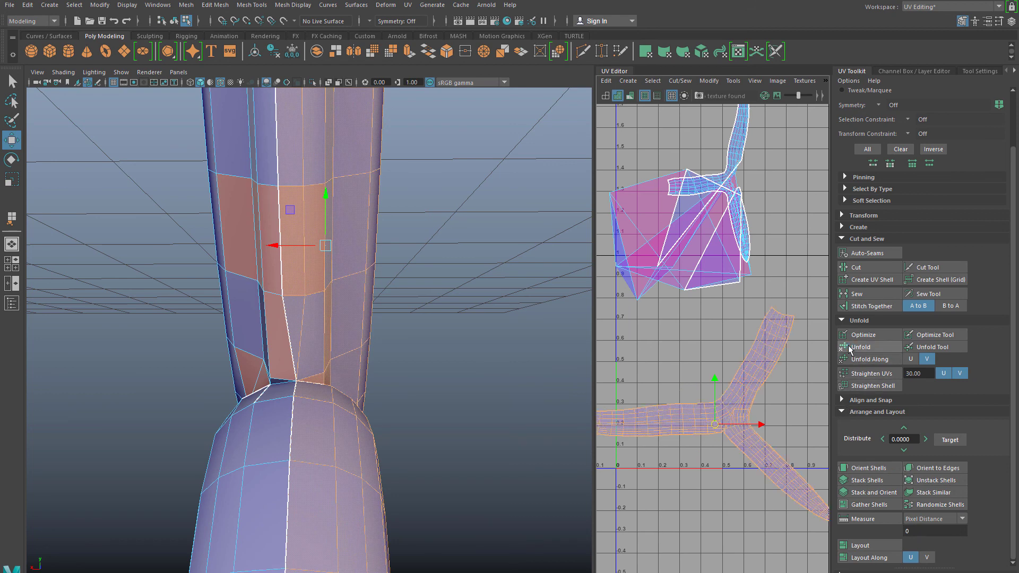
click(714, 262)
click(878, 347)
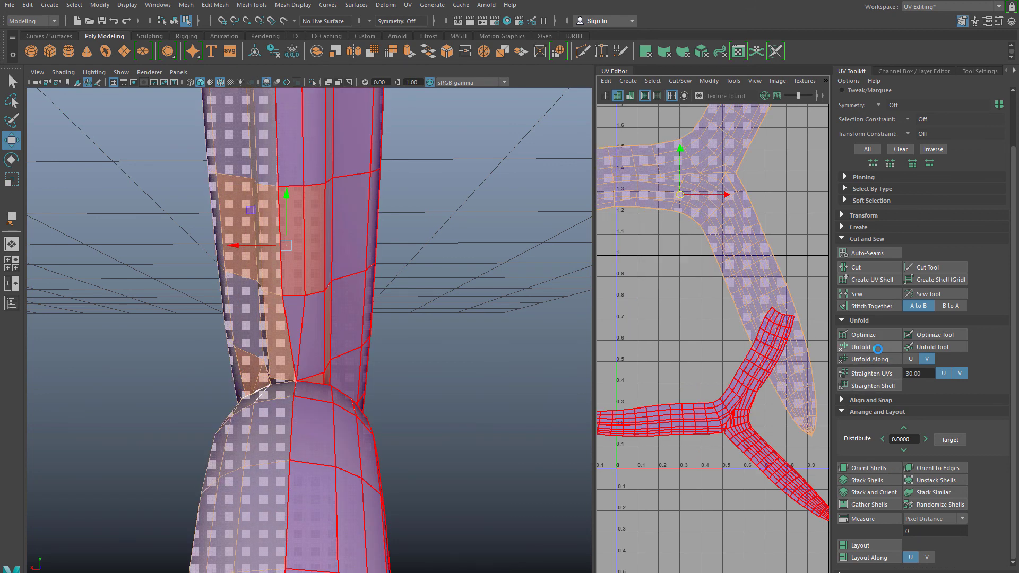
Step: Examine the unfolded shells and orbit around the arm's branch junction to check for leftover UV borders
scroll(773, 276, down, 4)
alt+middle_drag(745, 237, 703, 310)
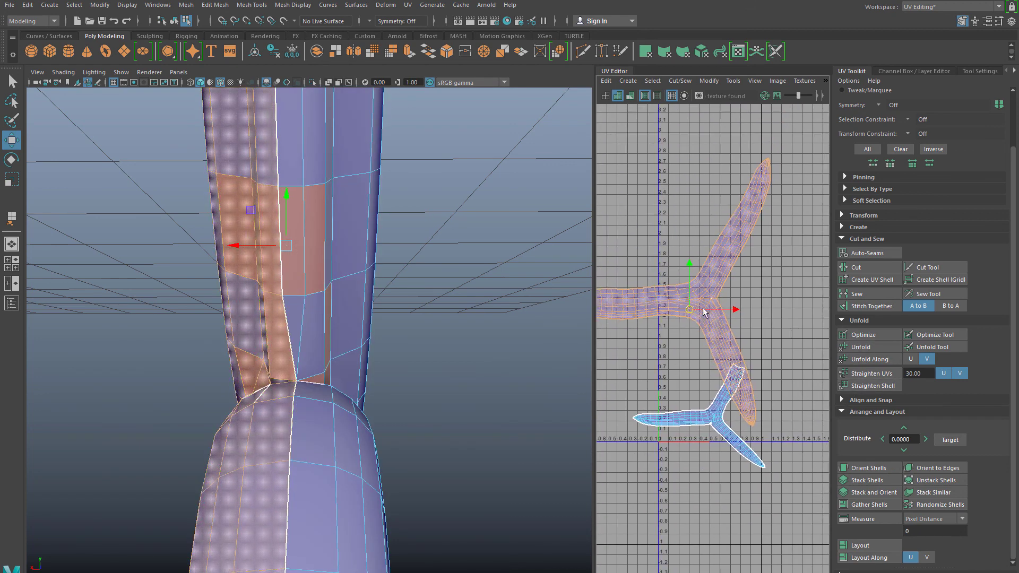
alt+middle_drag(676, 349, 708, 309)
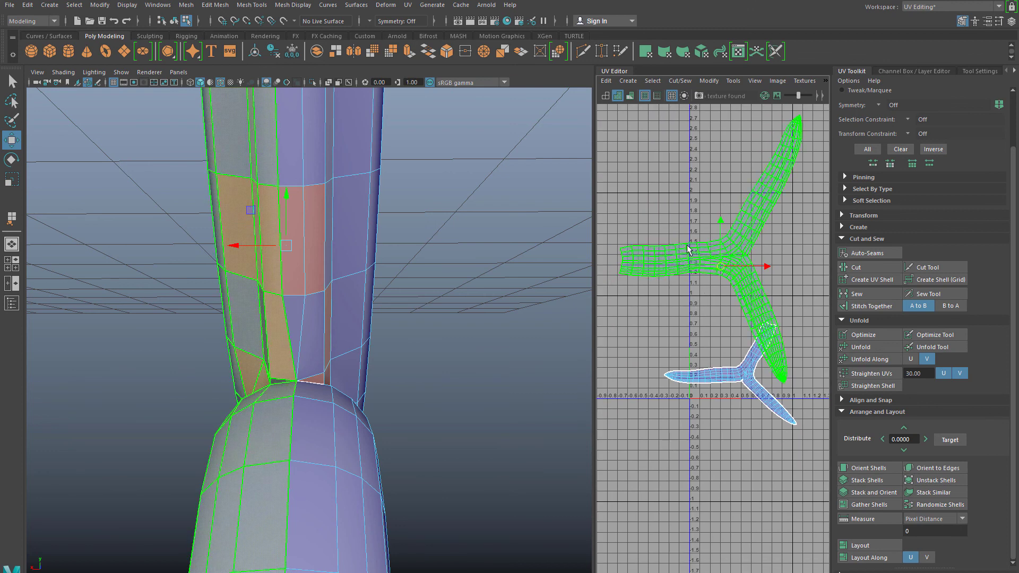
scroll(244, 350, down, 2)
alt+drag(244, 351, 204, 346)
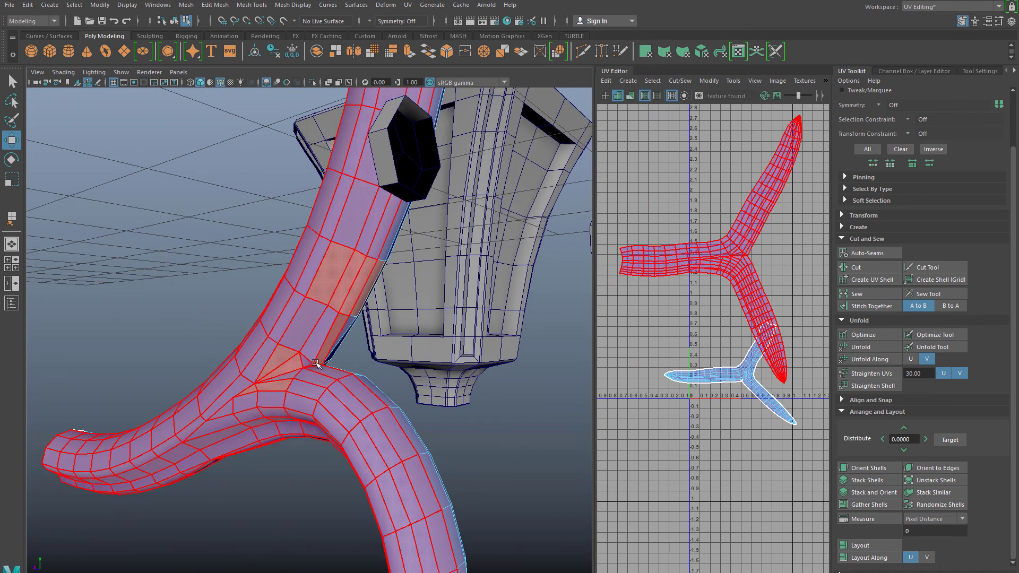
right_drag(316, 307, 371, 292)
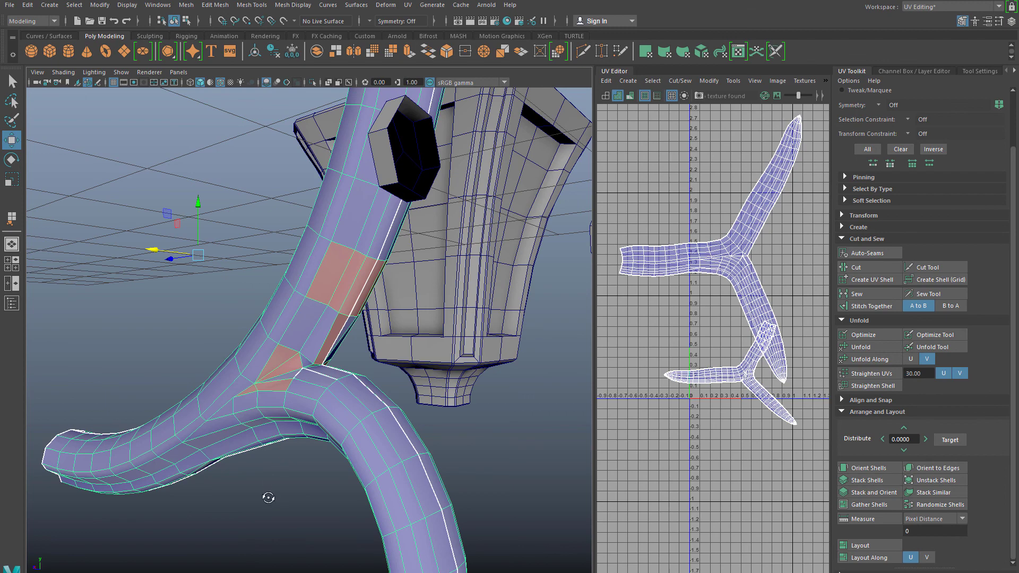
alt+drag(269, 498, 215, 491)
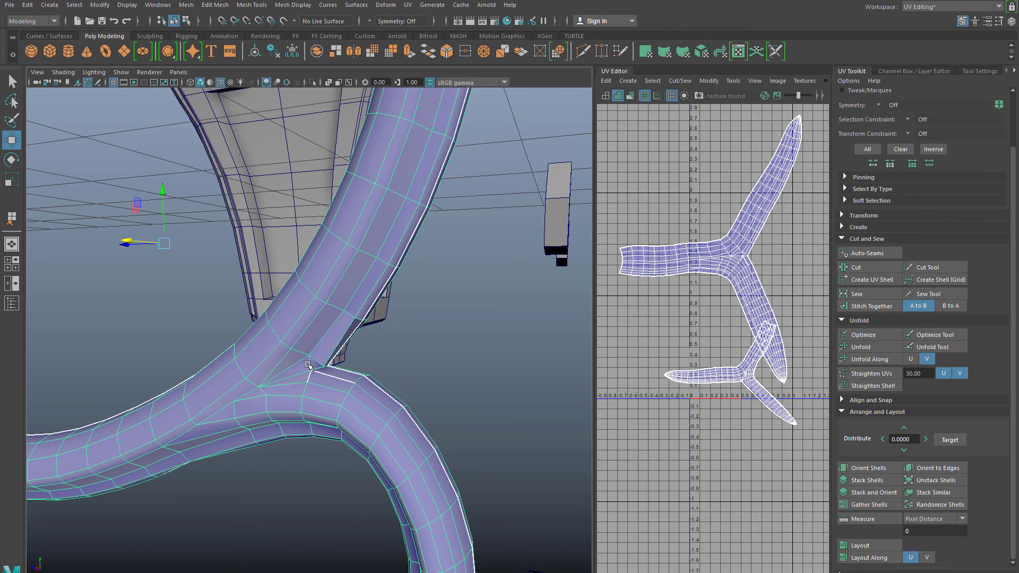
alt+drag(306, 365, 260, 396)
alt+drag(286, 386, 256, 380)
alt+right_drag(256, 380, 276, 380)
Step: Merge the vertices along the short leftover border at the top of the lower branch with a distance threshold of 0.01
right_drag(286, 346, 287, 310)
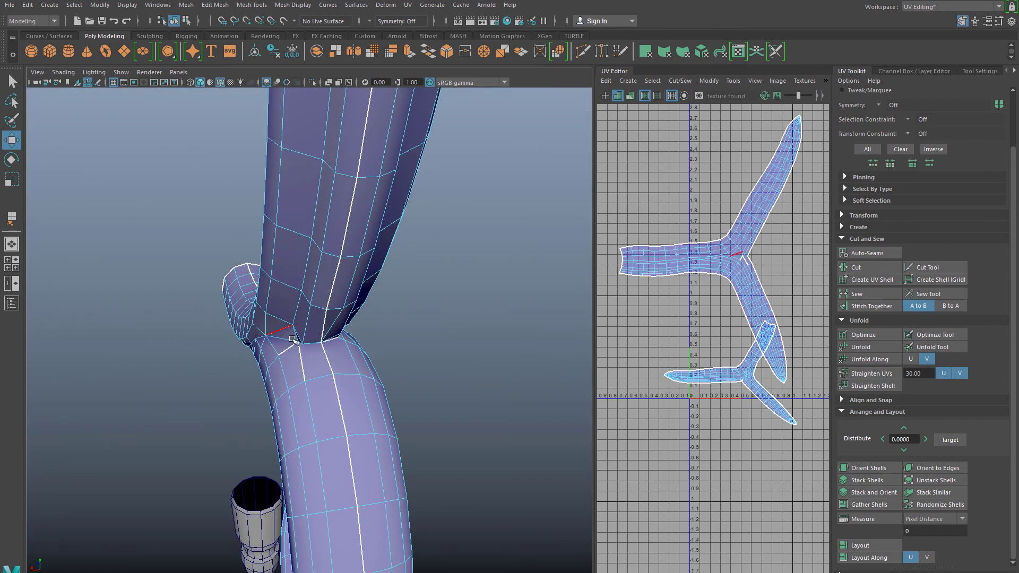
click(307, 368)
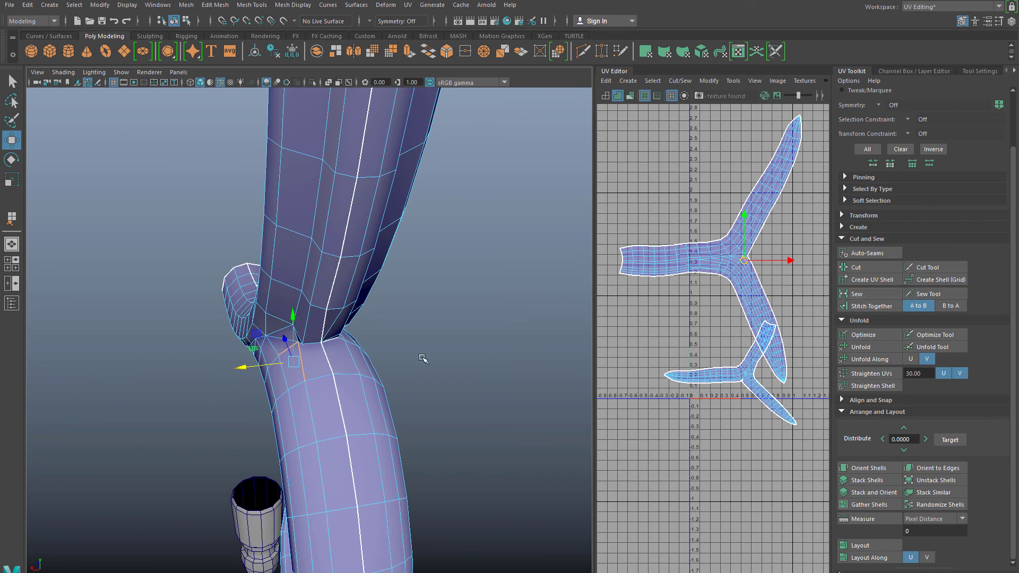
alt+drag(287, 378, 333, 380)
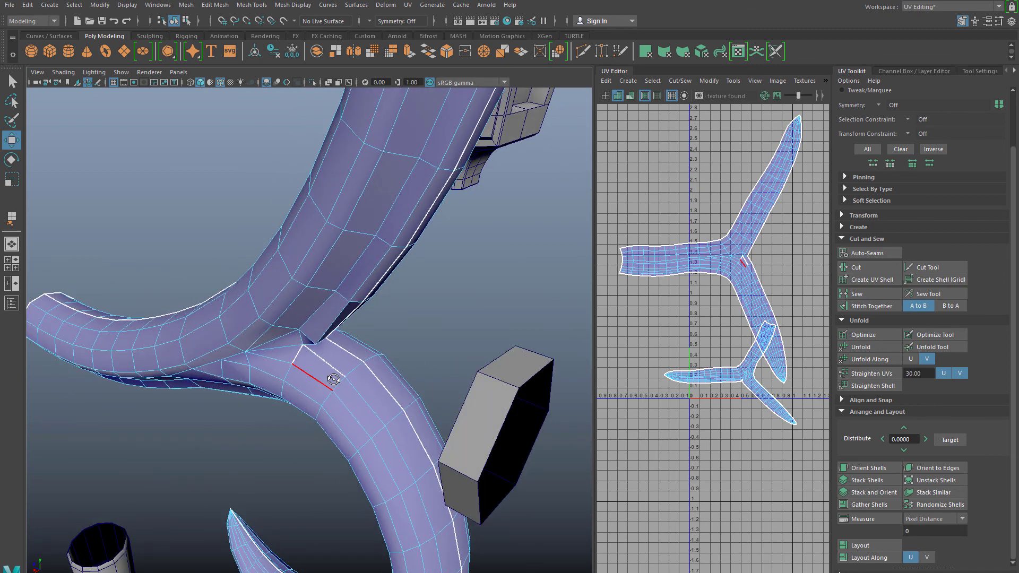
alt+right_drag(313, 380, 325, 379)
right_drag(302, 307, 251, 307)
scroll(256, 409, up, 3)
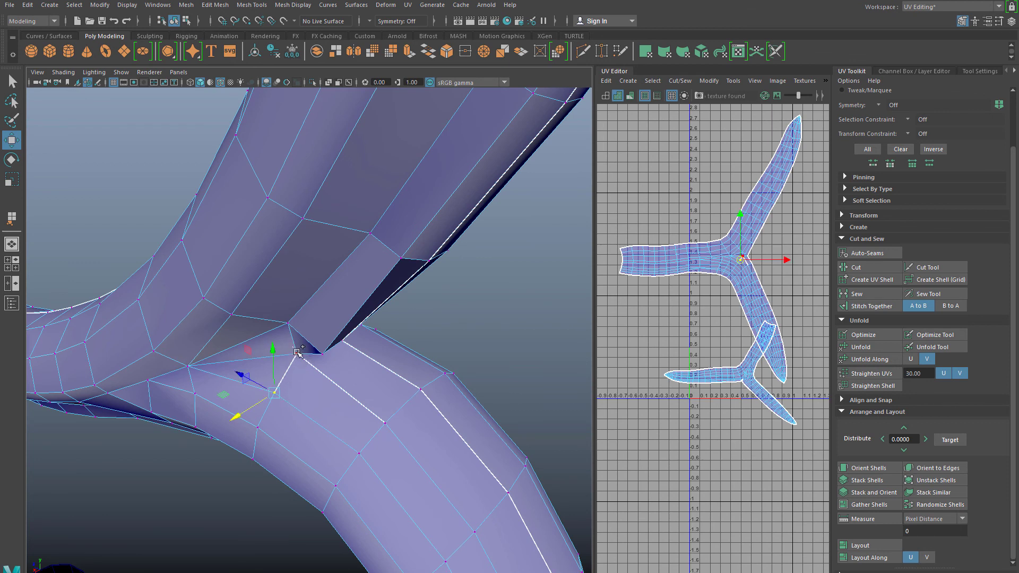
shift+click(297, 353)
shift+click(386, 424)
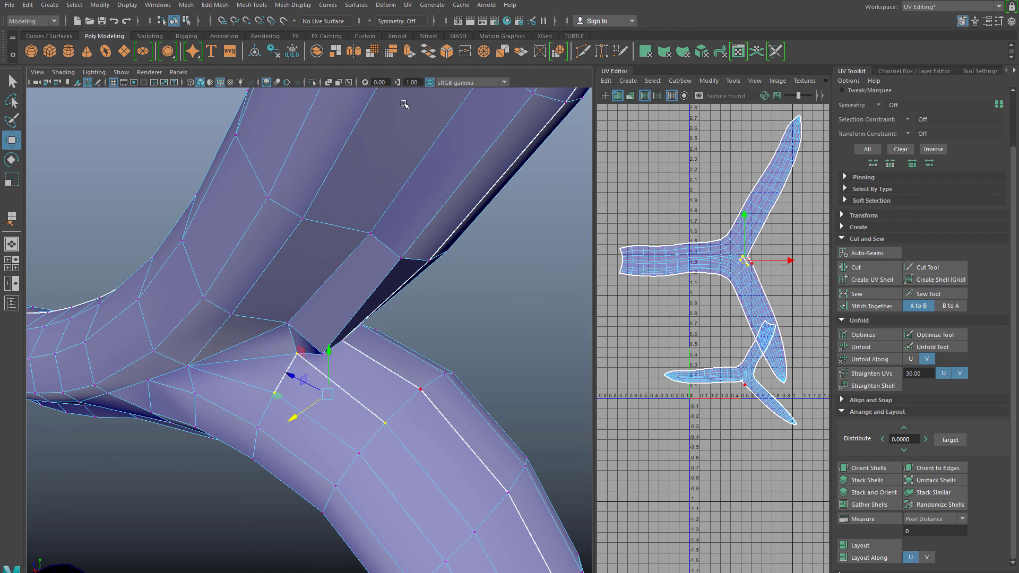
click(466, 53)
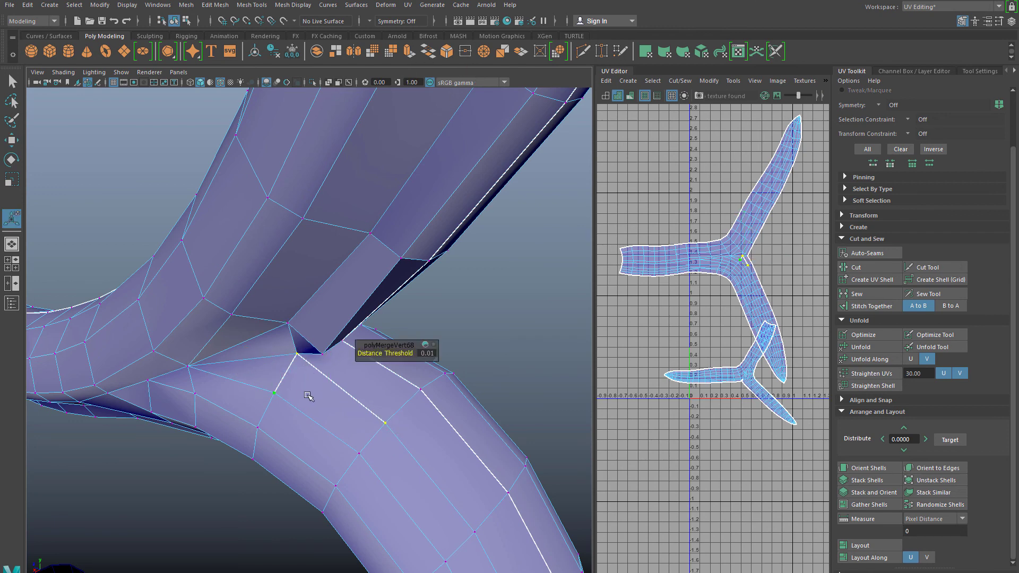
Step: Sew the two leftover UV border edges at the top of the lower branch
alt+drag(304, 398, 280, 378)
right_drag(282, 366, 279, 289)
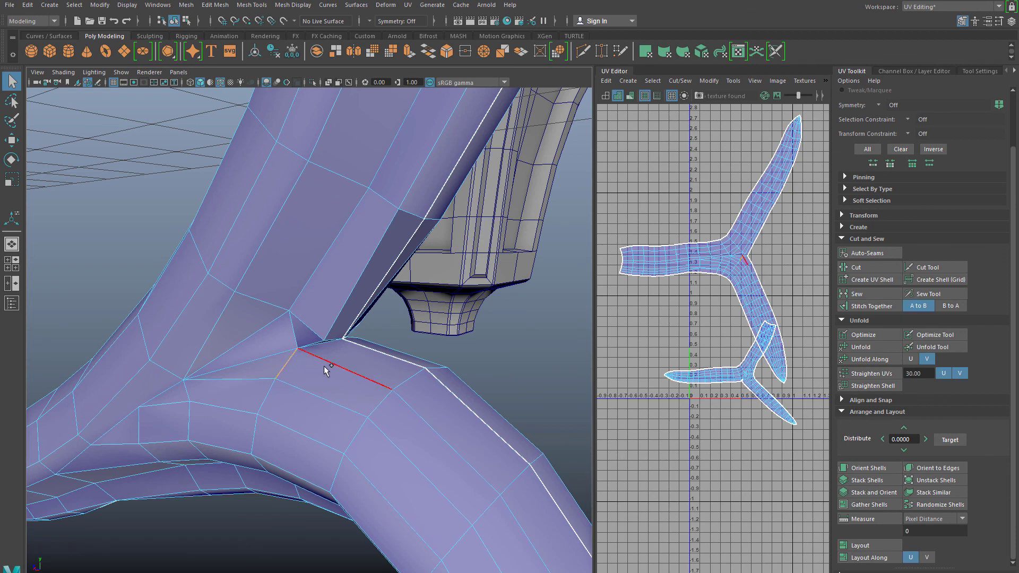
click(861, 297)
Step: Merge the vertices at both ends of the narrow face's lower edge at the junction with a distance threshold of 0.01
alt+drag(344, 441, 227, 448)
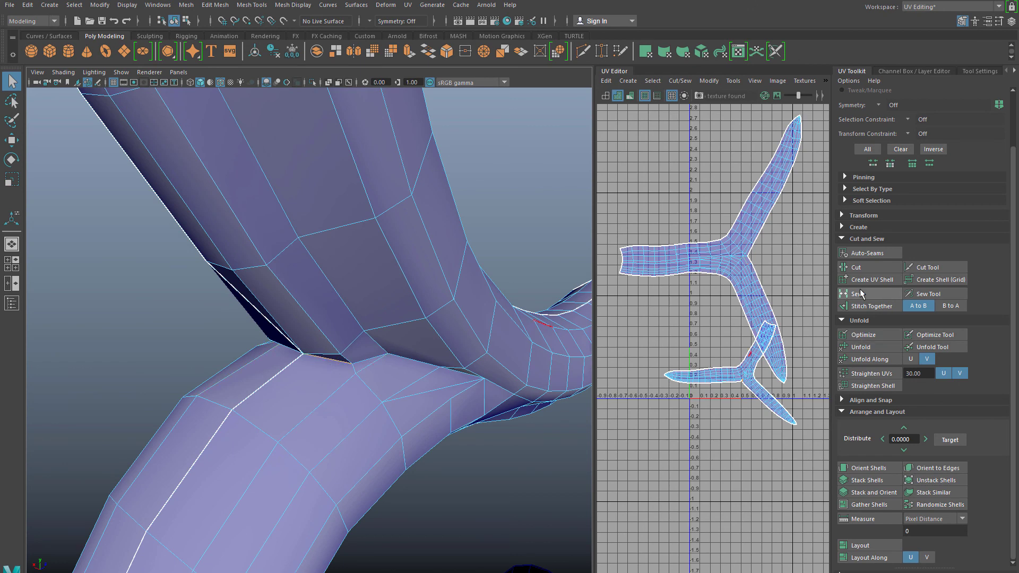
scroll(326, 437, up, 5)
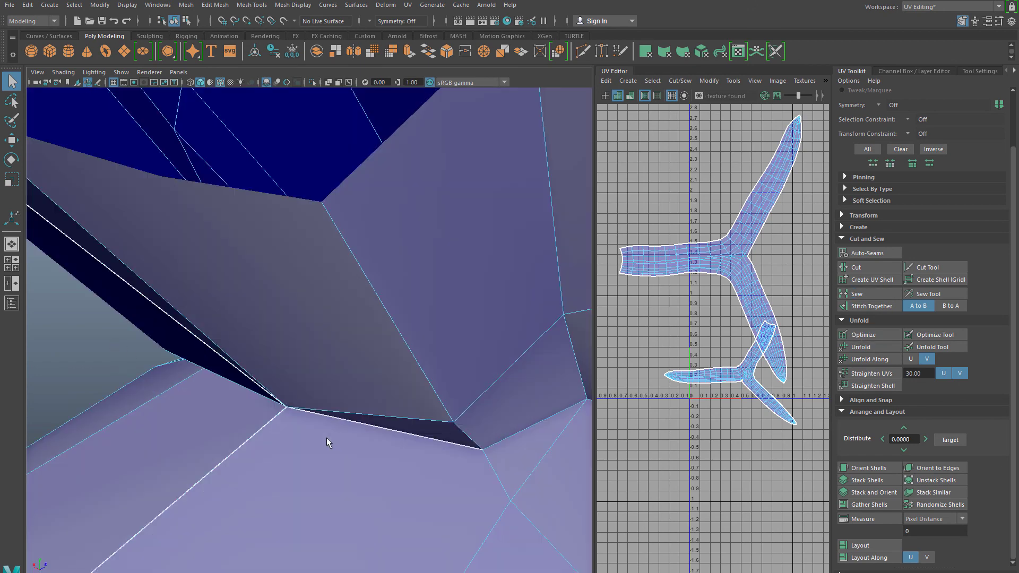
scroll(321, 423, up, 3)
right_drag(314, 402, 266, 308)
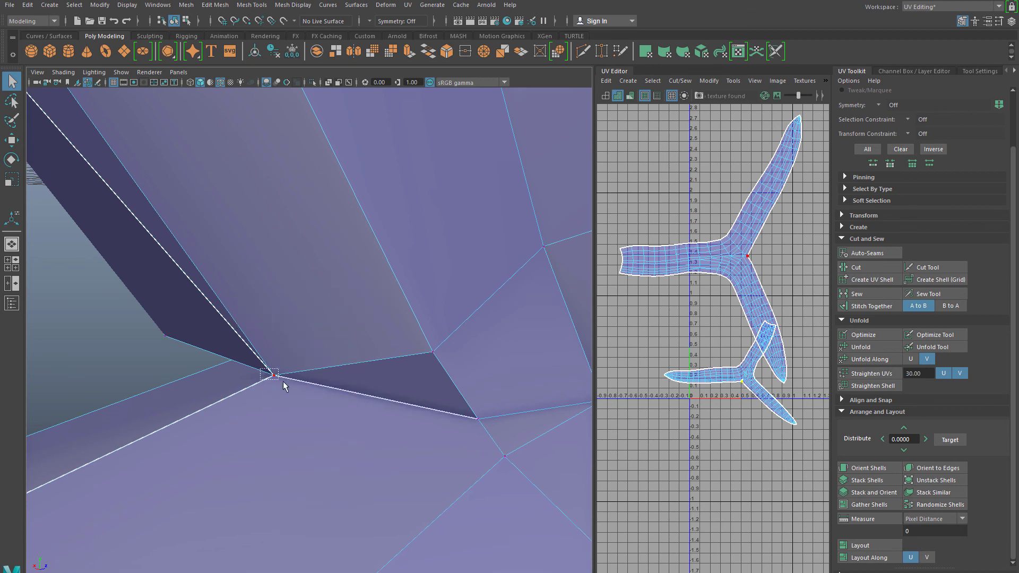
key(y)
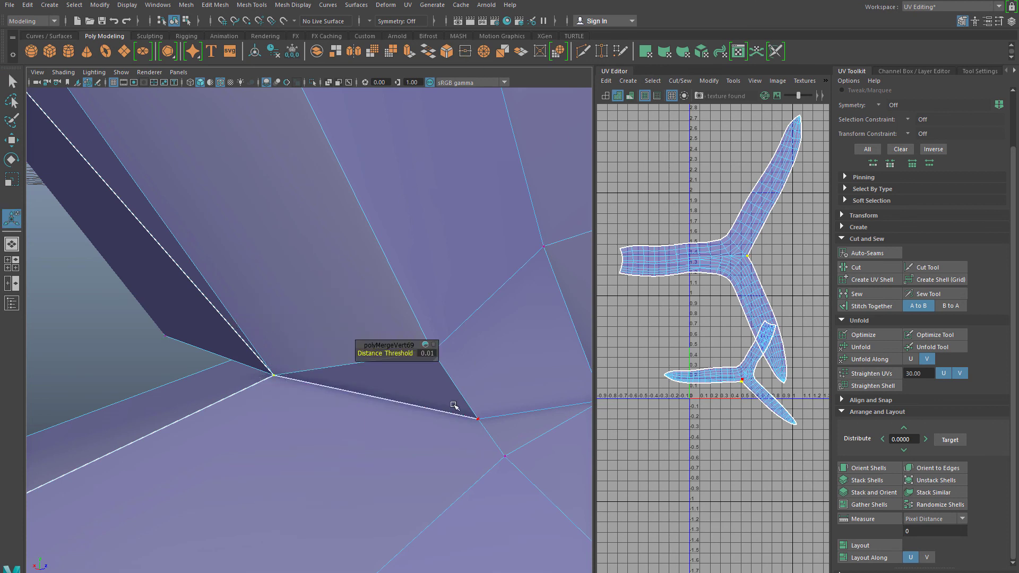
drag(491, 434, 491, 434)
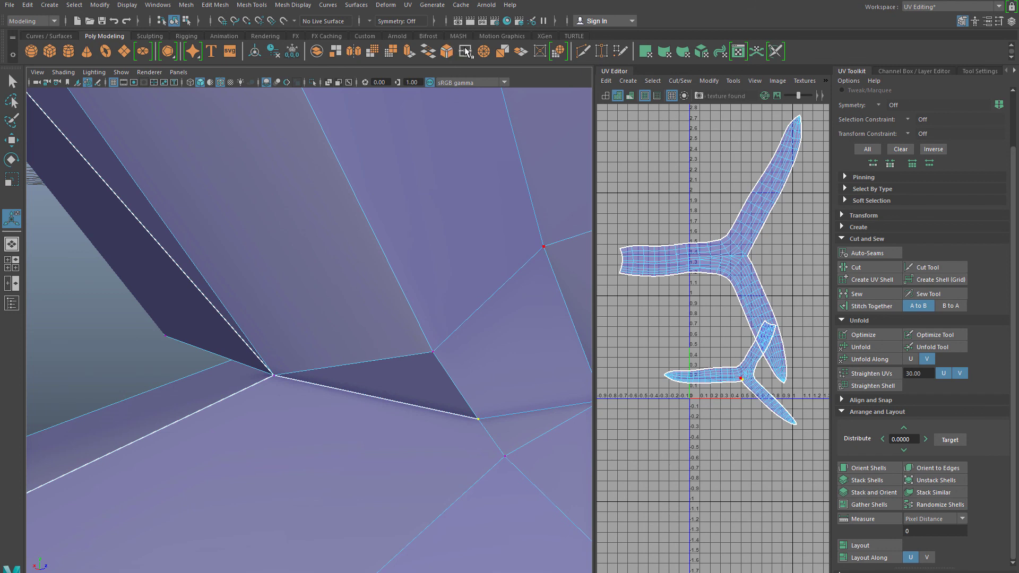
right_drag(451, 307, 439, 345)
right_drag(438, 280, 438, 280)
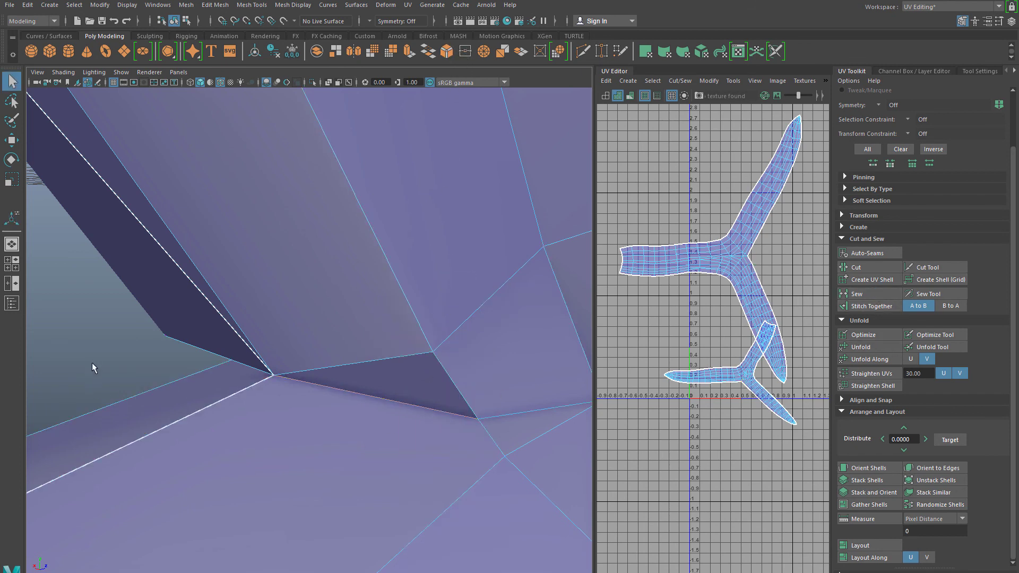
Step: Select the two arm UV shells in turn and unfold each again after the junction repairs
scroll(107, 368, down, 5)
scroll(554, 305, down, 4)
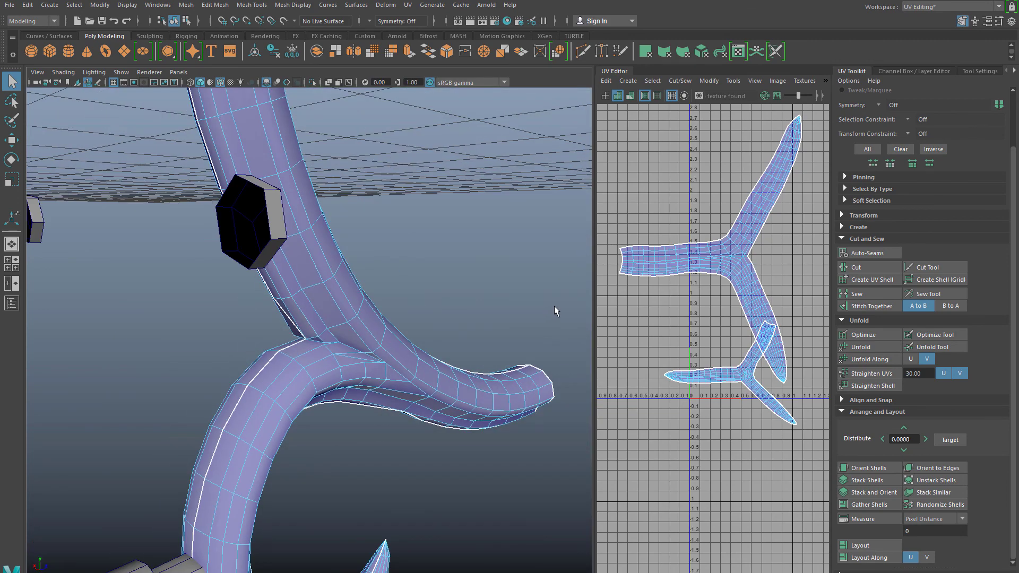
alt+drag(373, 364, 272, 336)
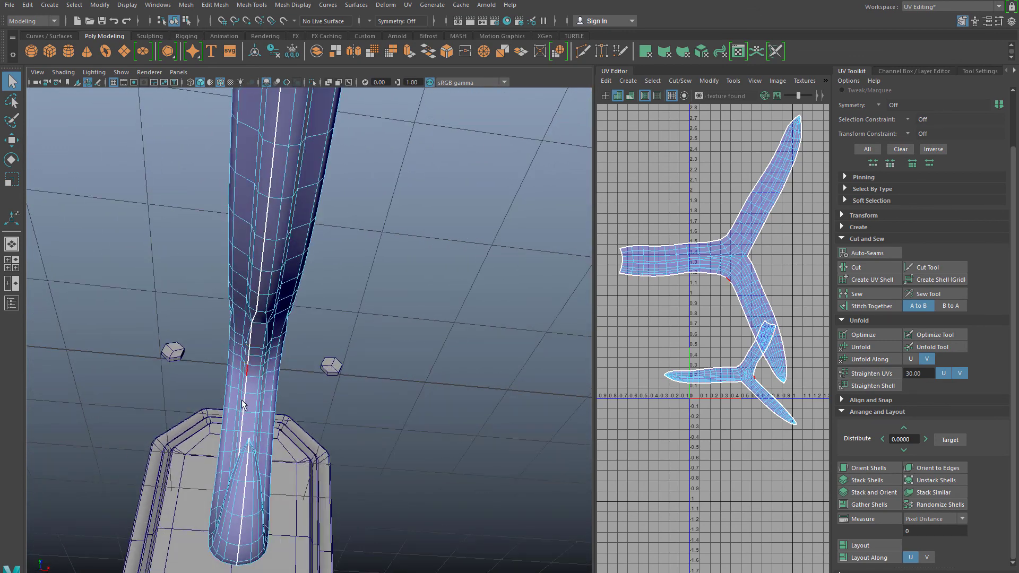
alt+drag(242, 405, 342, 444)
scroll(342, 445, down, 8)
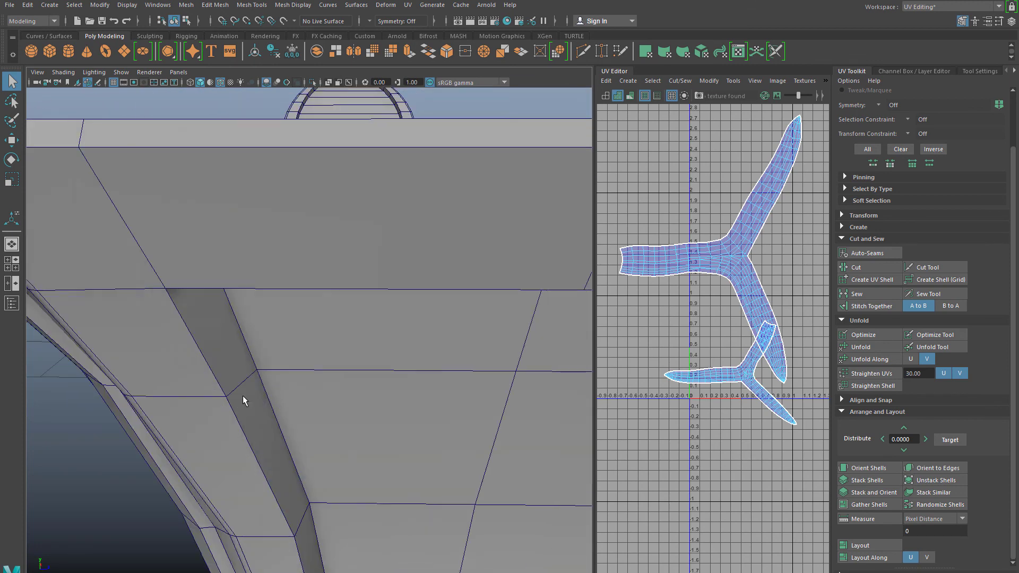
alt+drag(243, 396, 392, 398)
right_drag(715, 245, 670, 230)
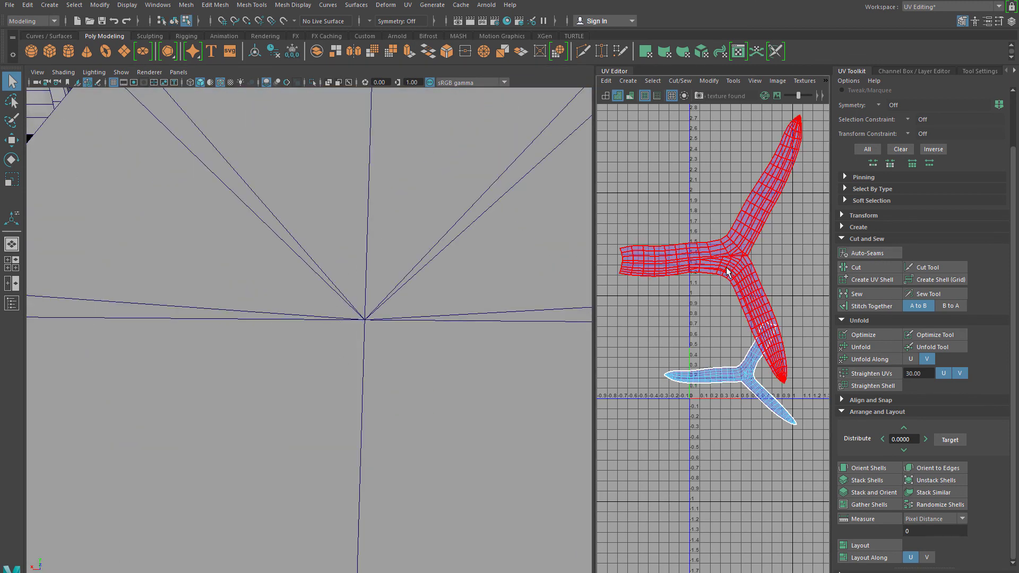
click(871, 347)
click(719, 375)
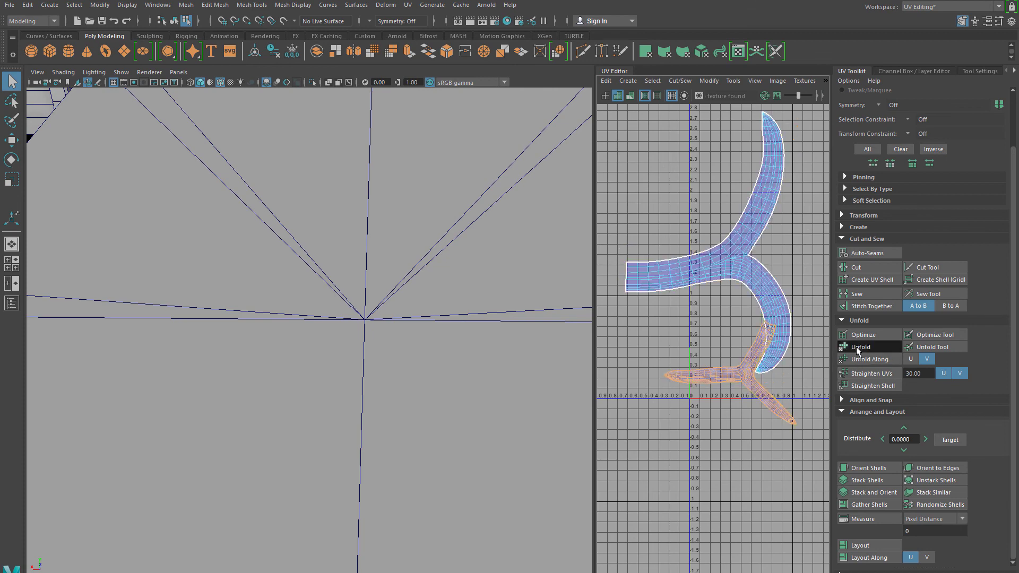
click(855, 346)
Step: Examine the whole set of lantern parts and the two unfolded arm shells from several angles
scroll(636, 380, down, 5)
scroll(387, 349, down, 10)
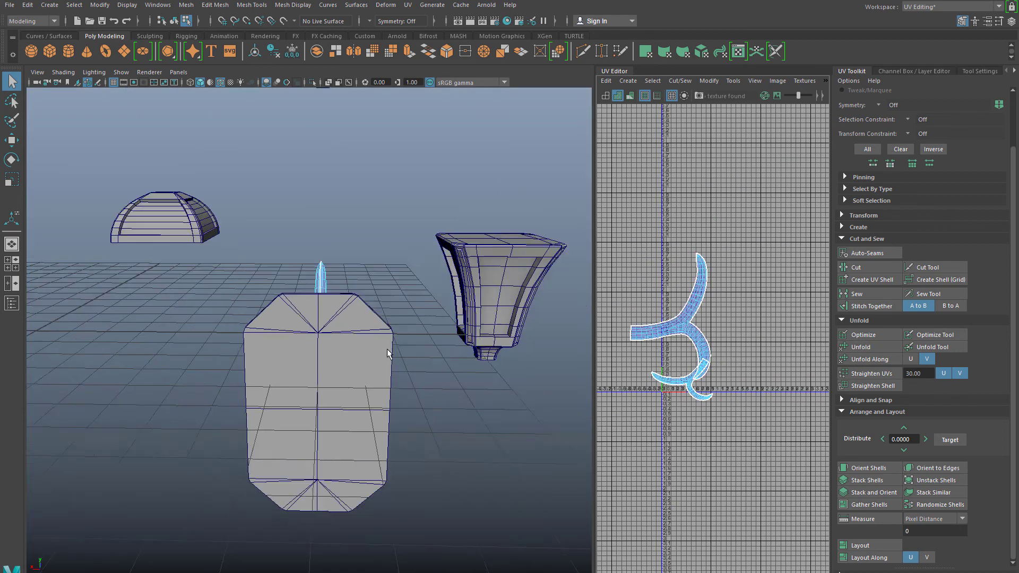
scroll(387, 349, down, 8)
alt+drag(270, 340, 391, 368)
scroll(391, 368, up, 6)
alt+drag(326, 386, 427, 360)
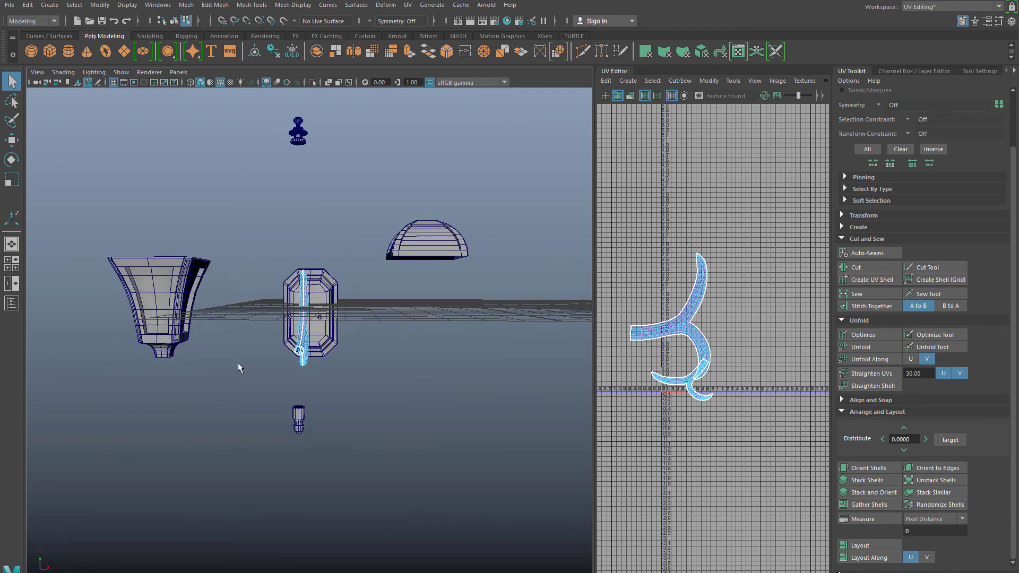
scroll(269, 317, up, 6)
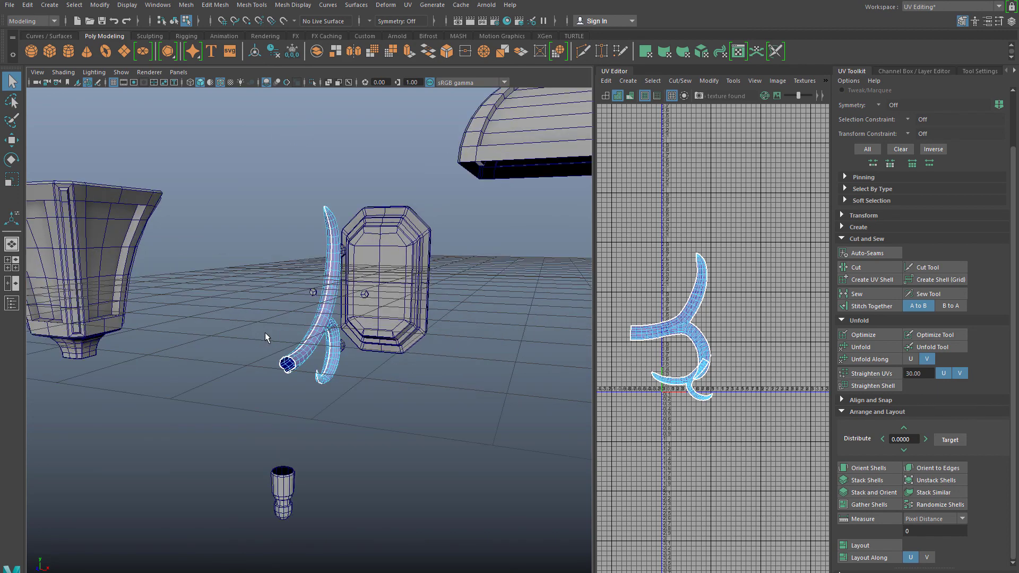
Step: Move the vertex at the fork of the curved arm's two branches down toward the lower branch, and return to object selection
right_drag(317, 308, 335, 300)
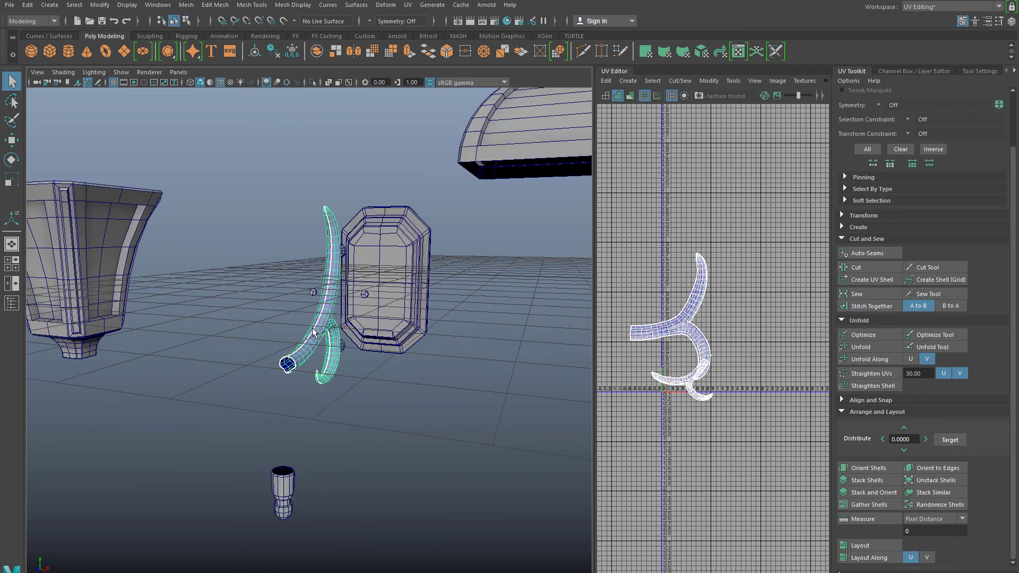
scroll(312, 329, up, 7)
alt+drag(312, 330, 342, 347)
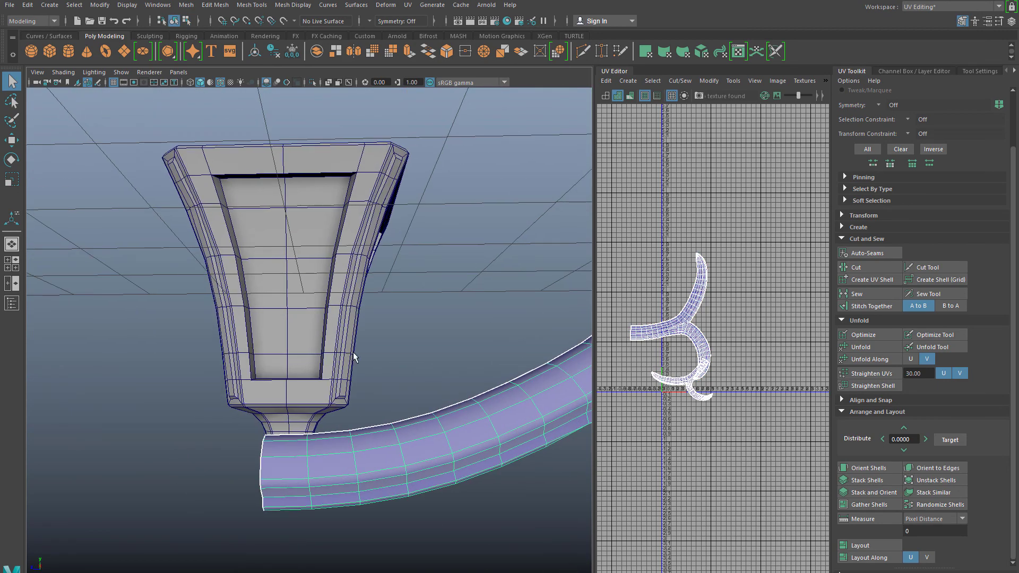
key(f)
scroll(409, 370, up, 5)
alt+drag(409, 370, 433, 387)
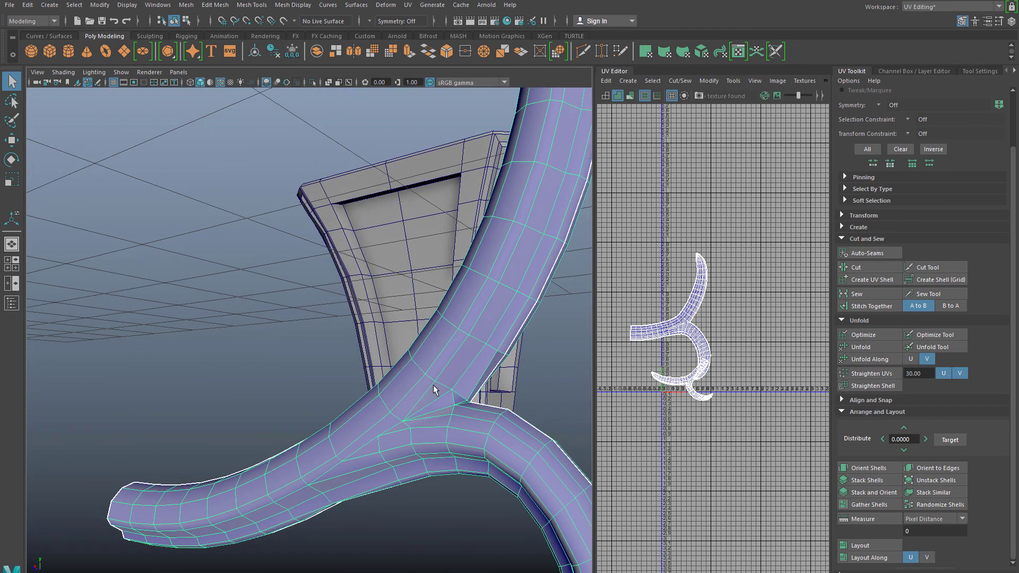
alt+middle_drag(451, 396, 417, 367)
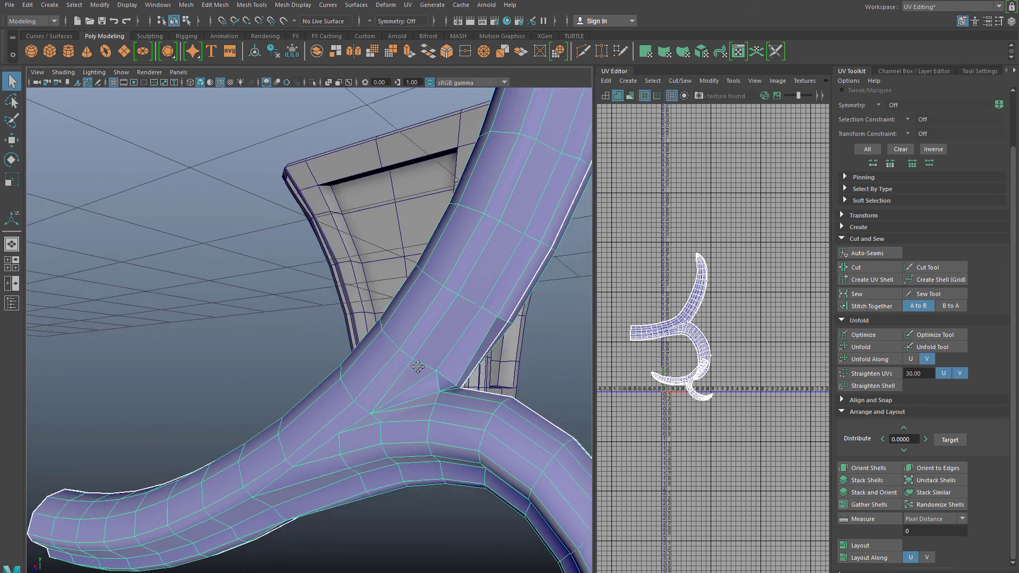
alt+drag(417, 367, 364, 371)
scroll(378, 398, up, 3)
right_drag(375, 325, 345, 318)
click(350, 374)
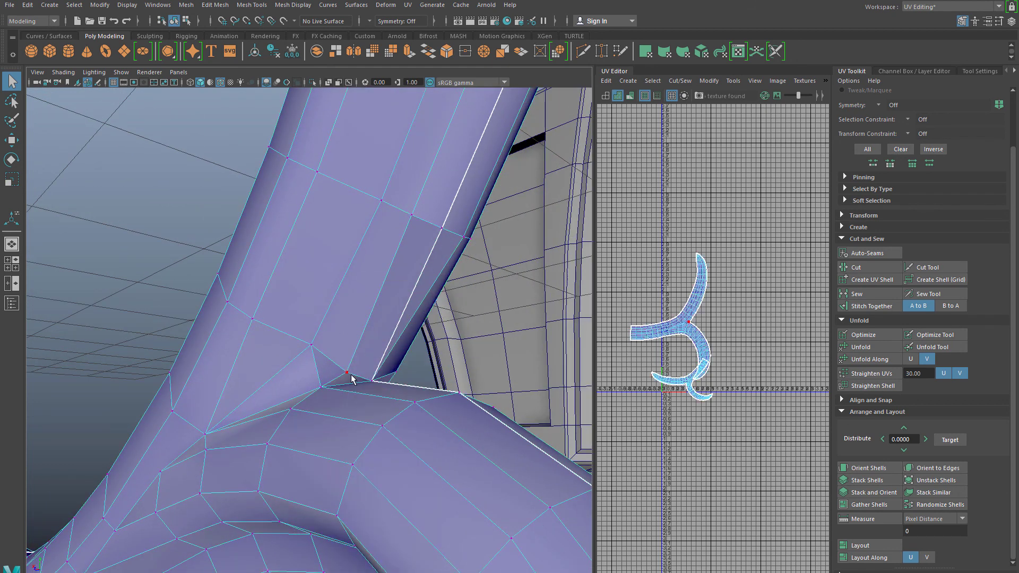
key(w)
alt+drag(352, 378, 397, 388)
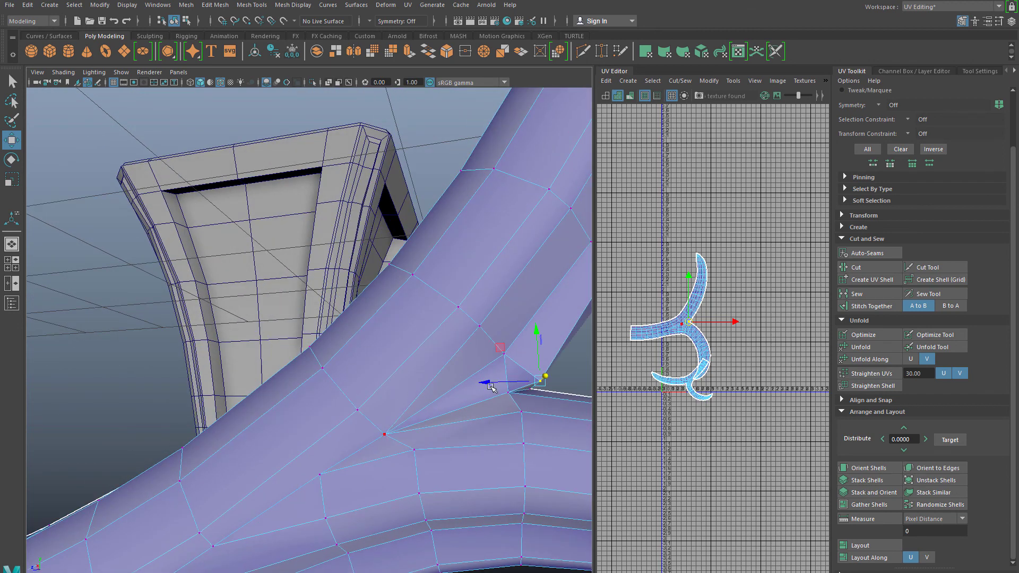
drag(482, 384, 487, 380)
drag(527, 332, 517, 396)
right_drag(430, 277, 470, 252)
Step: Select all the lamp parts and lay out their UV shells together inside the 0–1 UV tile
scroll(334, 338, down, 6)
alt+drag(334, 340, 436, 386)
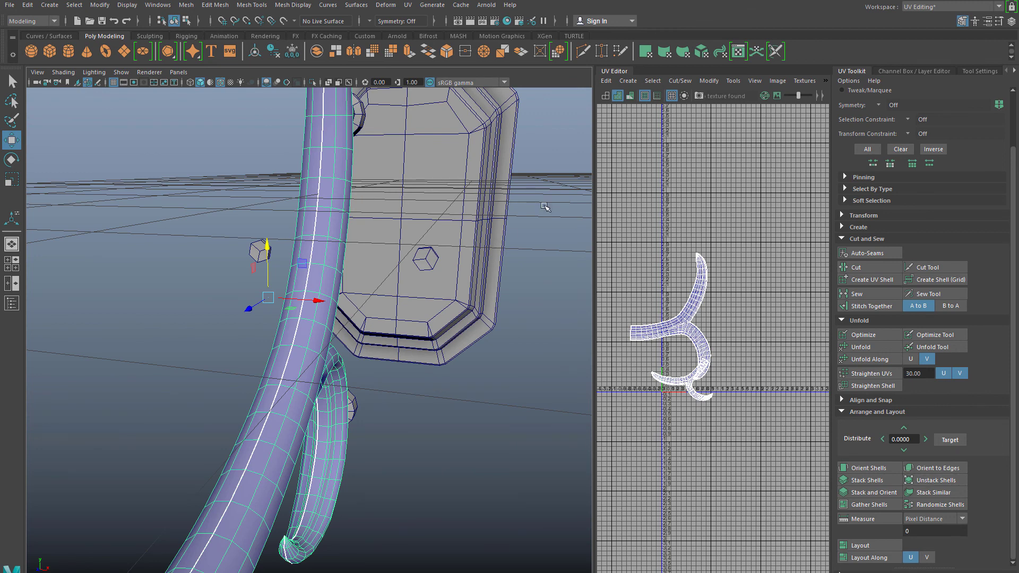
scroll(403, 313, down, 10)
scroll(403, 313, up, 3)
scroll(403, 313, down, 3)
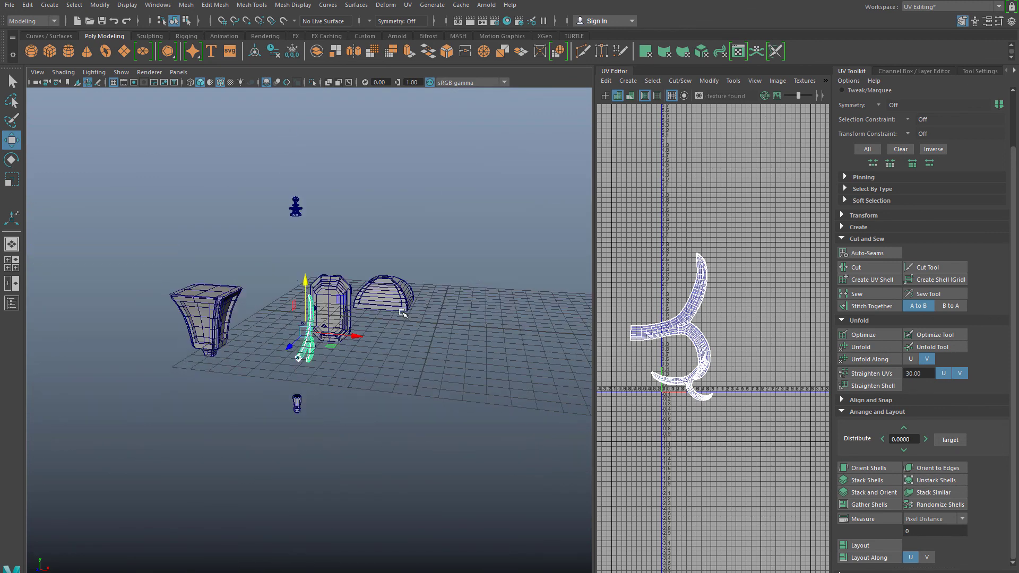
scroll(402, 314, down, 3)
drag(227, 221, 391, 444)
scroll(357, 412, up, 8)
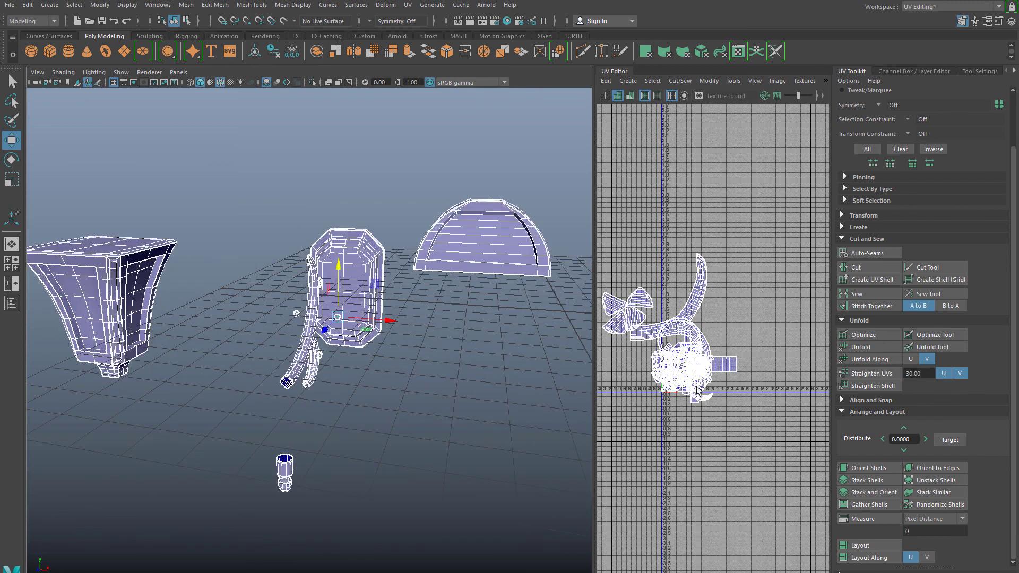
alt+middle_drag(687, 362, 722, 337)
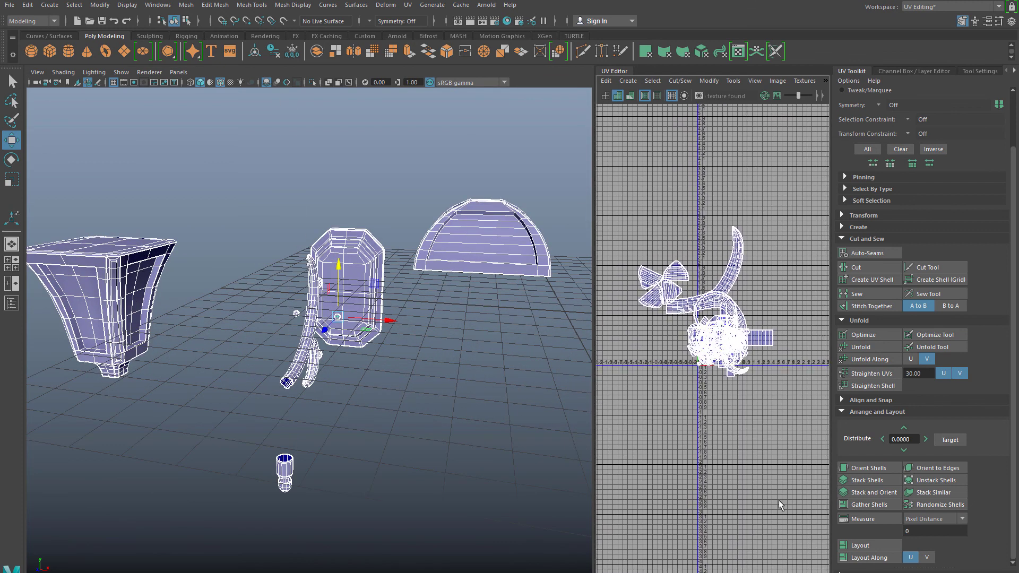
click(868, 546)
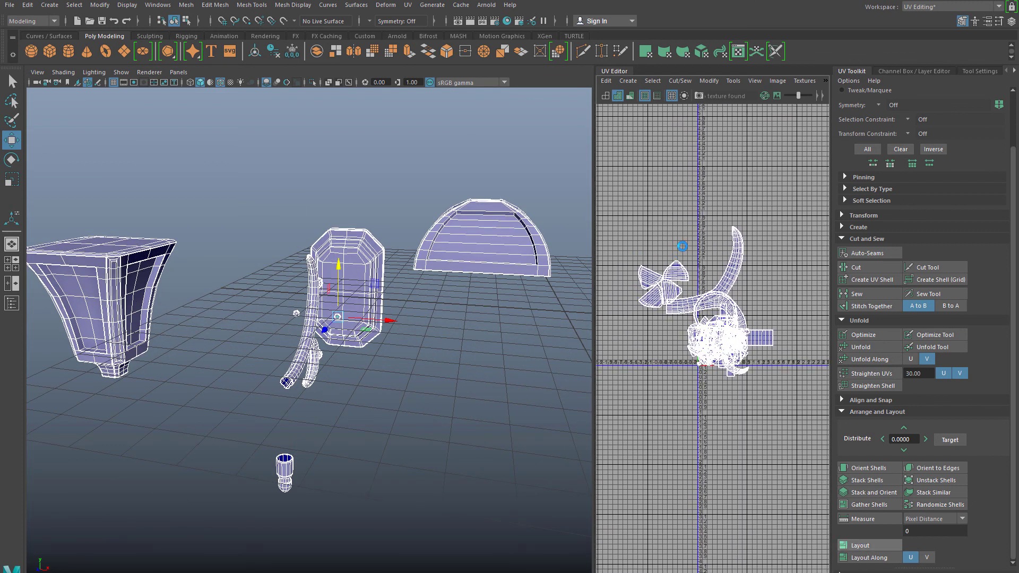
scroll(692, 354, up, 5)
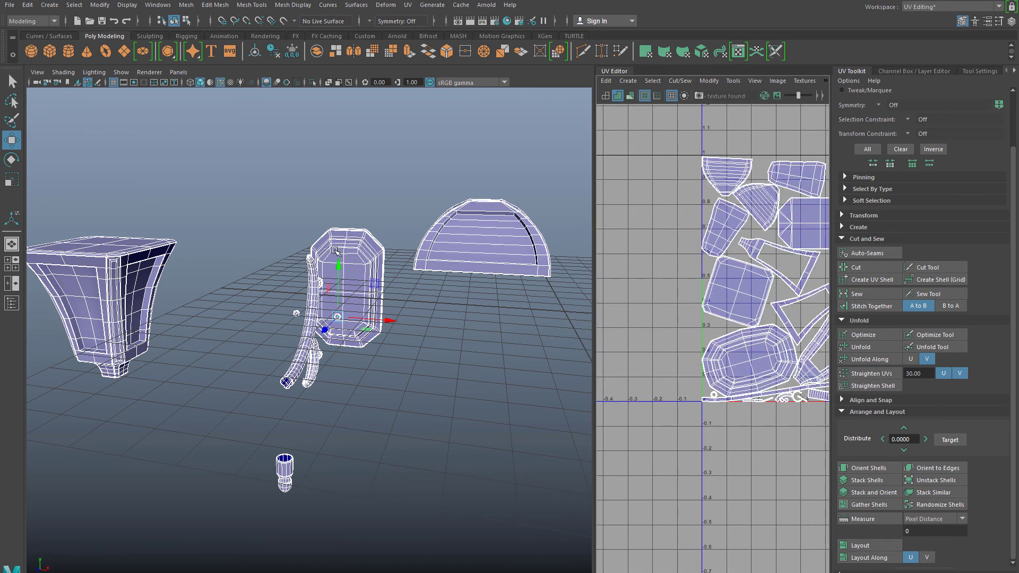
Step: Delete the construction history of all objects in the scene
click(25, 5)
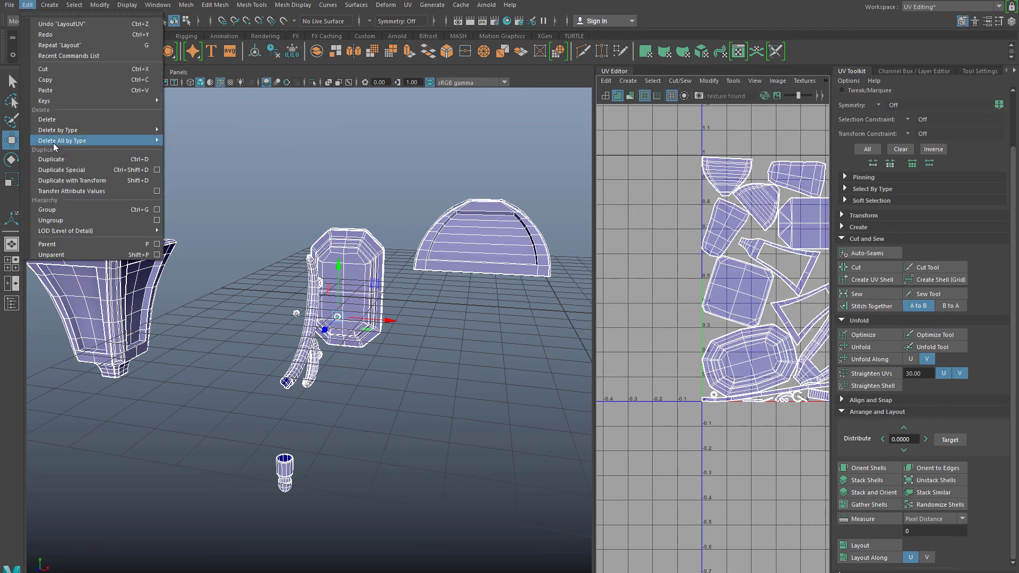
mouse_move(54, 141)
click(181, 149)
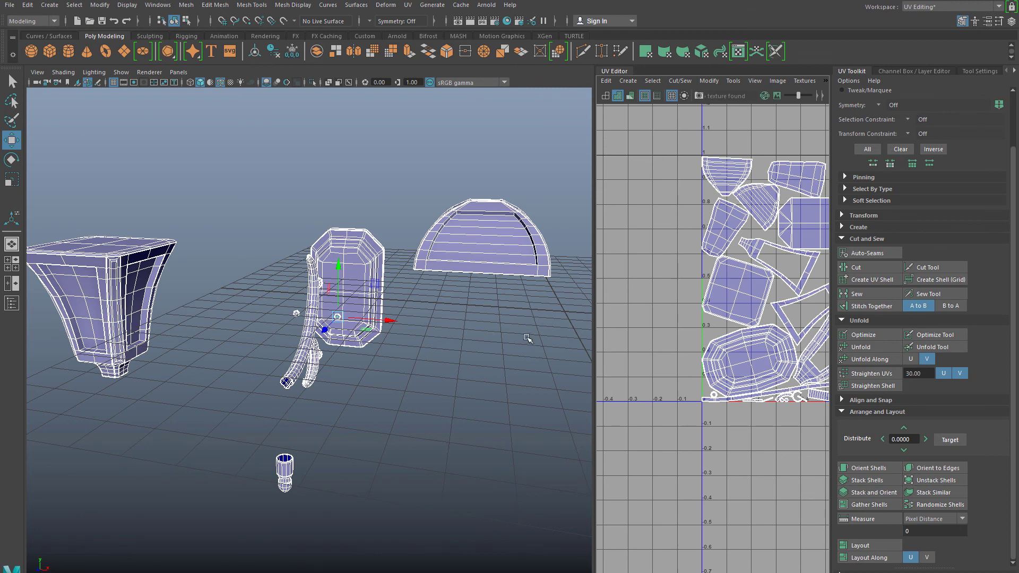
Step: Widen the UV Editor area so the packed UV layout can be viewed larger
alt+middle_drag(527, 338, 350, 351)
alt+middle_drag(701, 336, 616, 343)
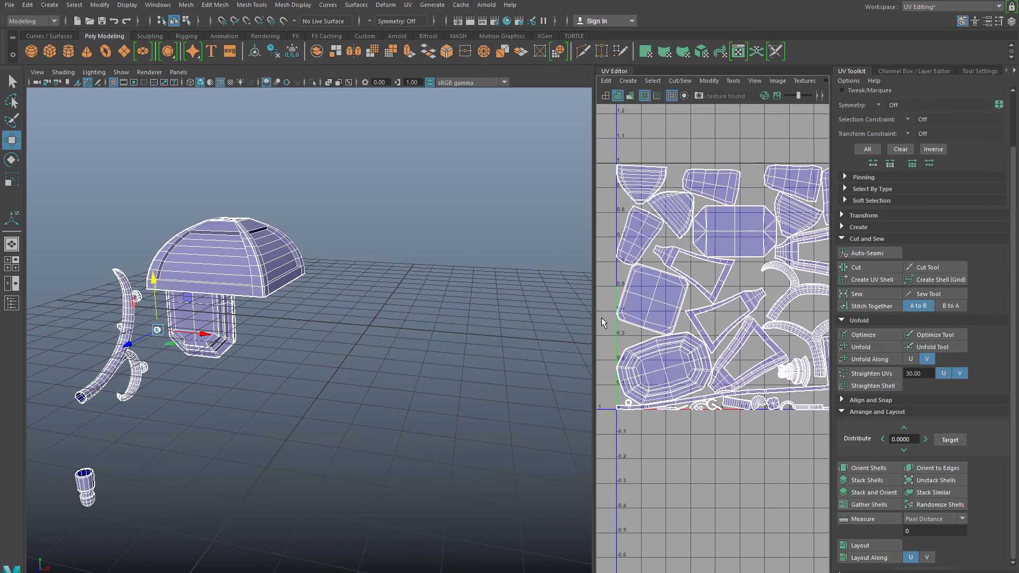
drag(592, 315, 317, 315)
scroll(480, 345, up, 5)
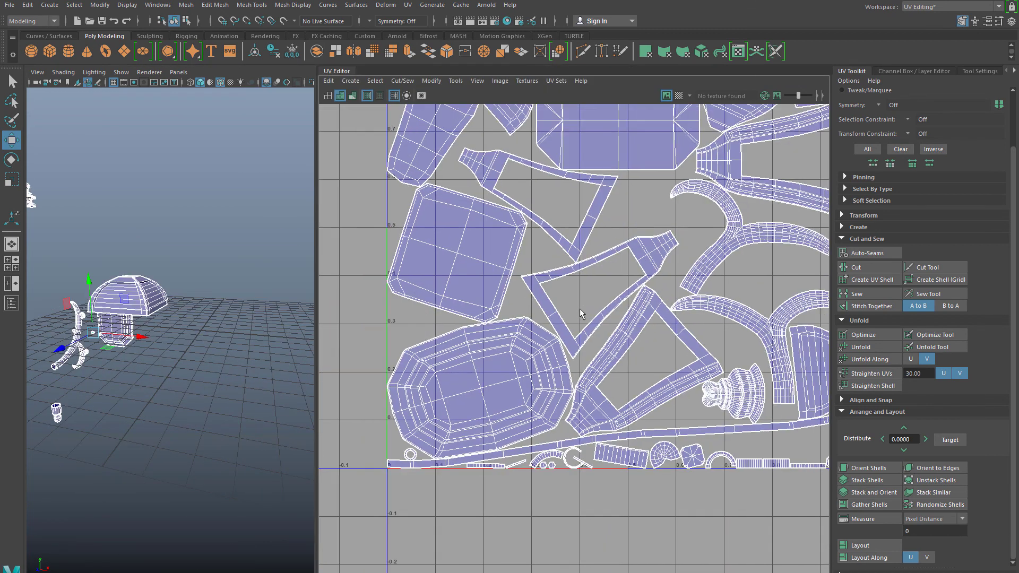
Step: Examine the packed UV shells for their spacing, orientation and use of the 0–1 tile
scroll(481, 345, down, 5)
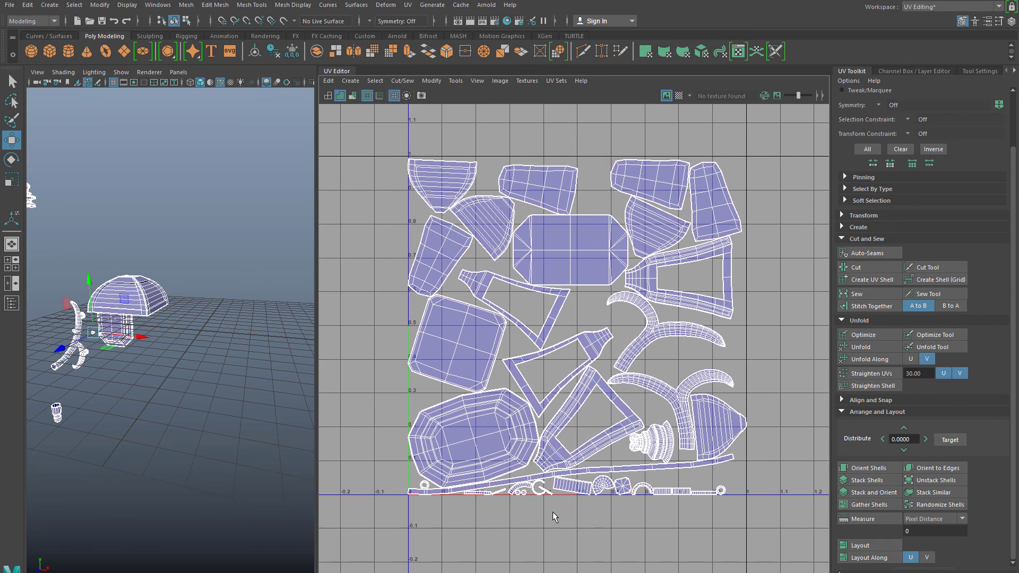
scroll(558, 516, up, 4)
scroll(580, 353, down, 5)
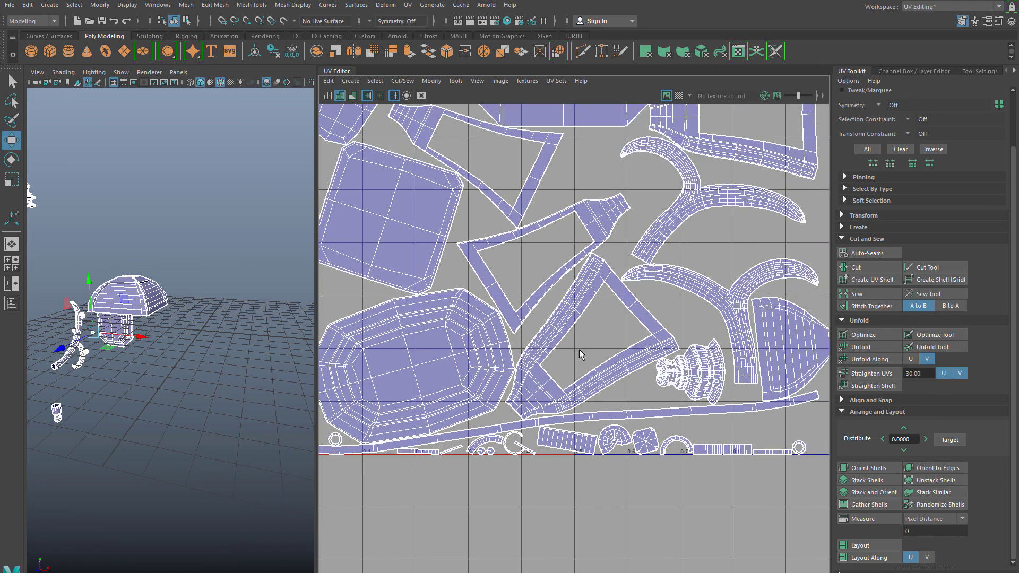
scroll(579, 410, up, 5)
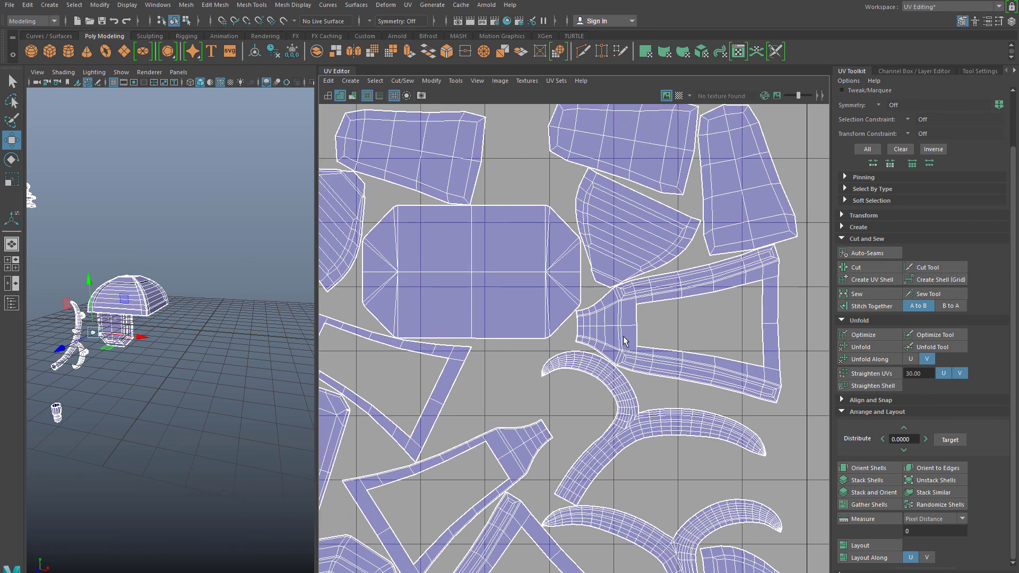
scroll(593, 404, up, 6)
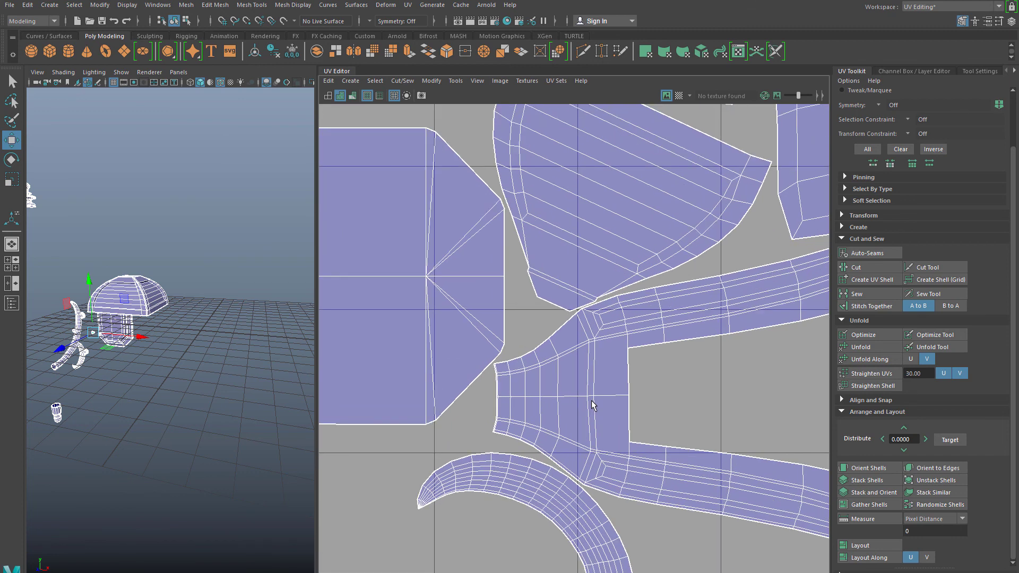
scroll(593, 405, down, 3)
scroll(623, 343, down, 2)
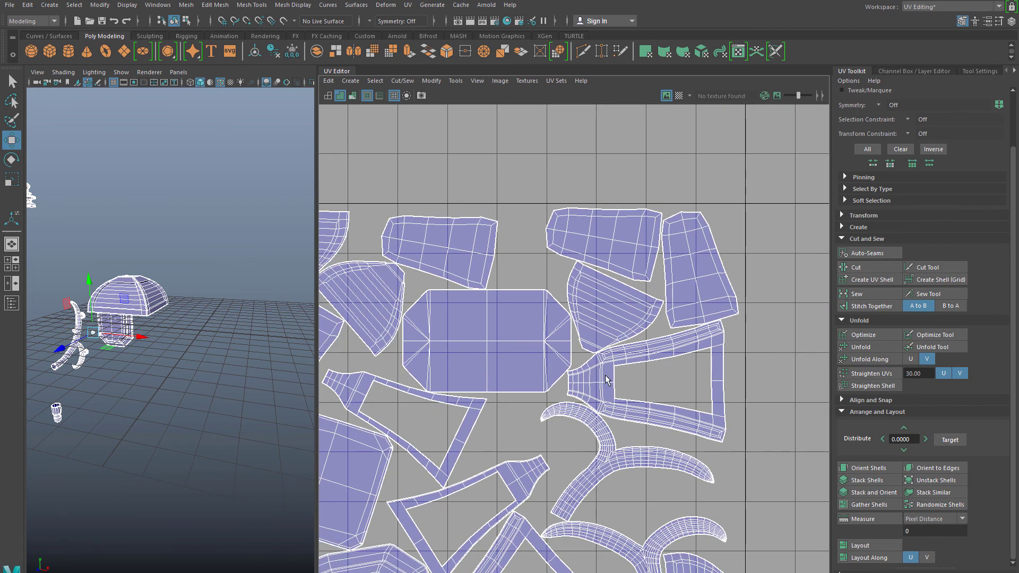
alt+middle_drag(595, 387, 598, 286)
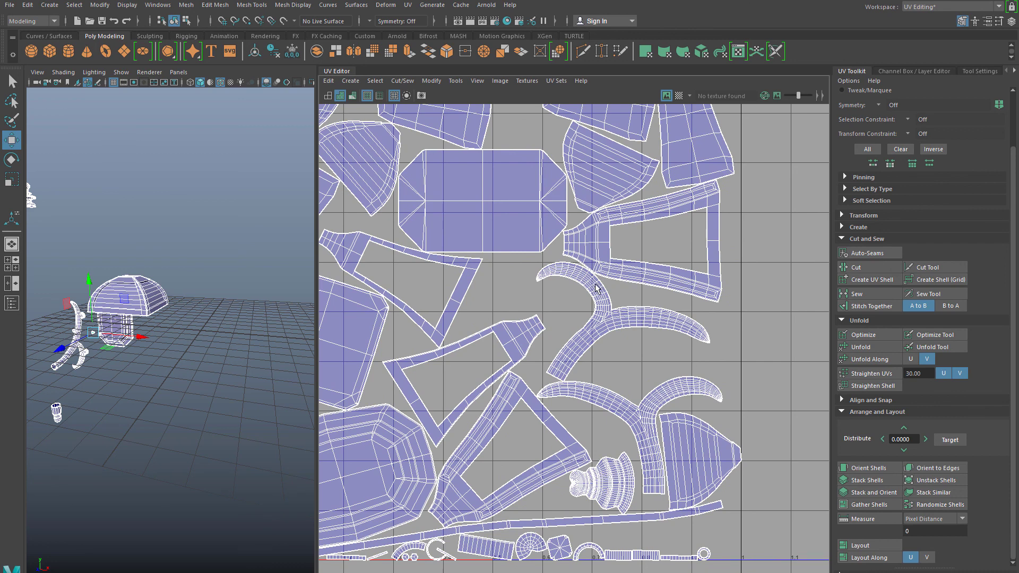
alt+middle_drag(592, 340, 604, 425)
Step: Widen the UV Editor further and move the four striped dome UV shells out above the 0–1 tile
drag(315, 357, 223, 355)
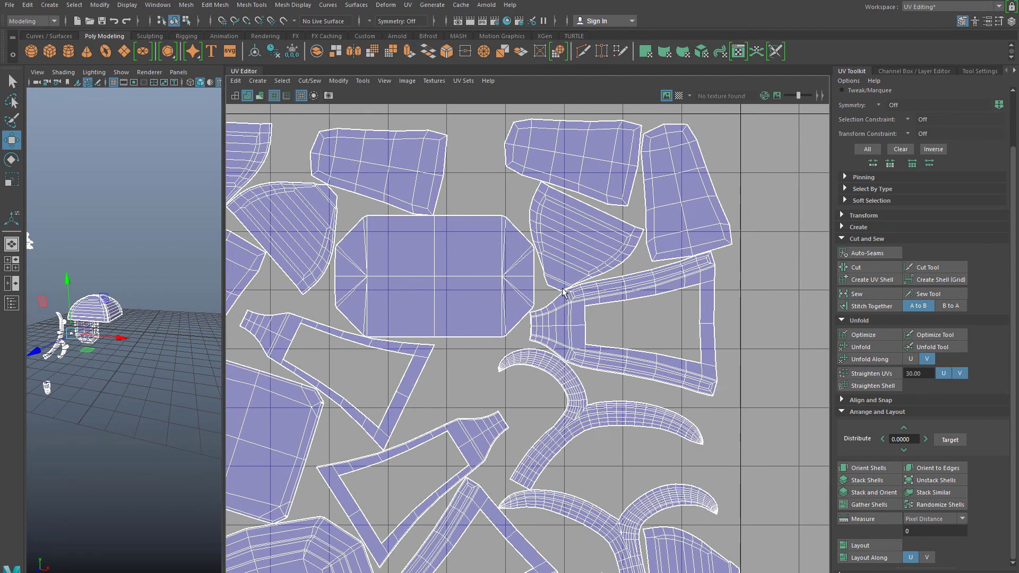
scroll(557, 316, down, 2)
alt+middle_drag(561, 290, 545, 345)
right_drag(548, 296, 513, 281)
scroll(518, 299, down, 4)
alt+middle_drag(487, 326, 532, 274)
click(438, 244)
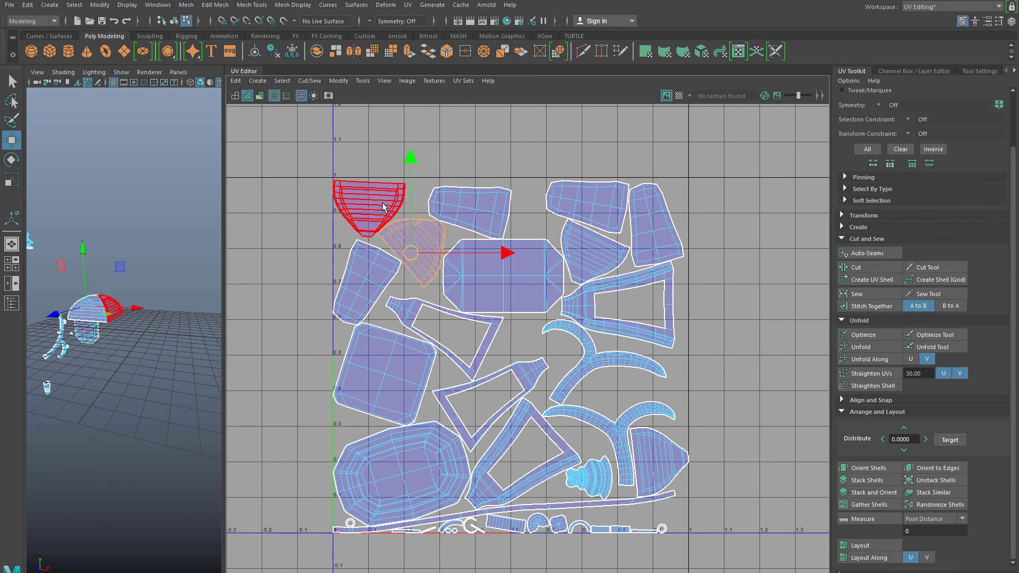
shift+click(370, 206)
shift+click(593, 251)
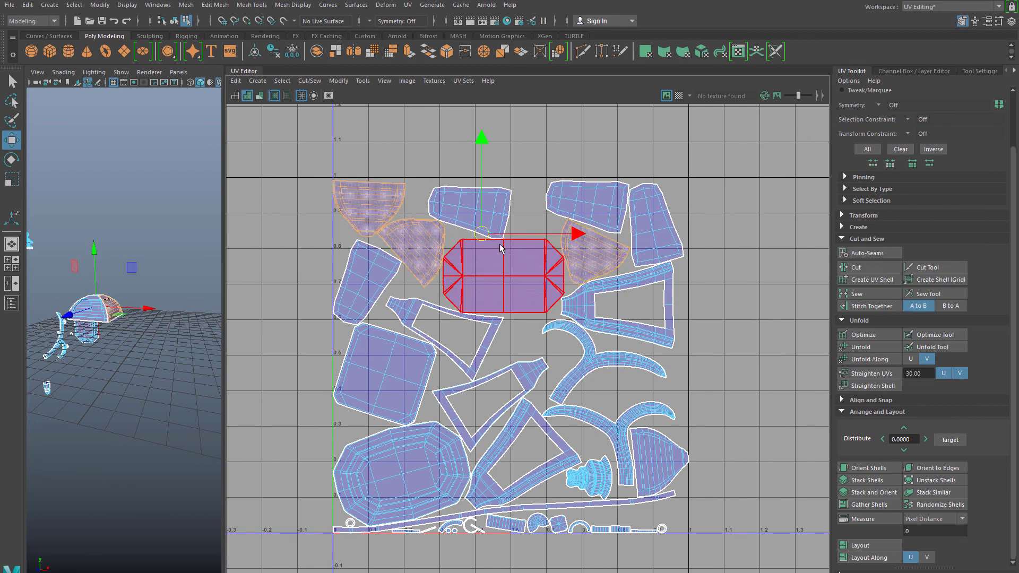
drag(481, 234, 539, 119)
click(656, 454)
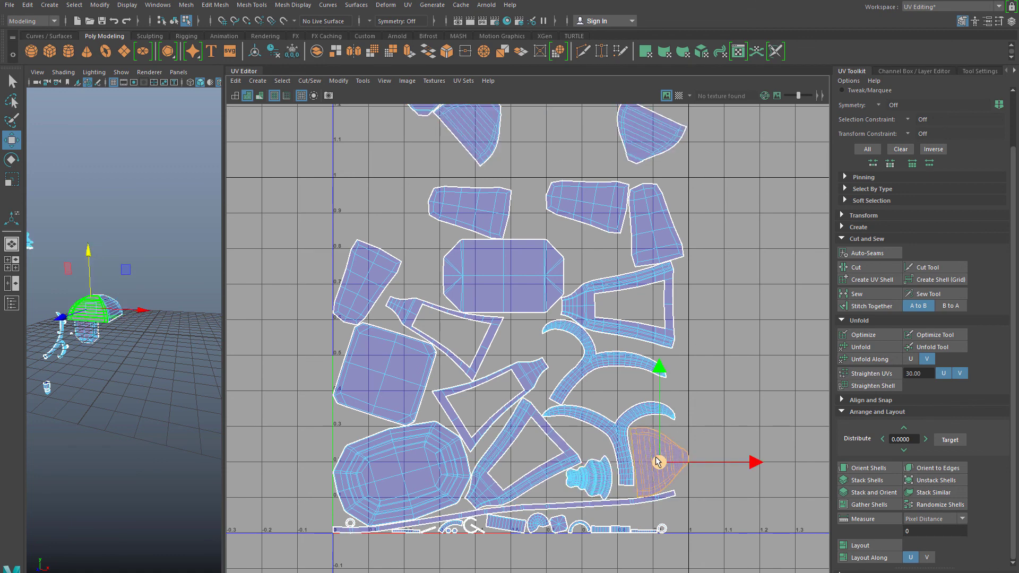
drag(653, 448, 541, 127)
Step: Rotate the leftmost dome shell slightly so its long straight edge is horizontal
alt+middle_drag(551, 152, 633, 430)
scroll(562, 371, up, 3)
scroll(565, 371, up, 4)
scroll(631, 425, down, 1)
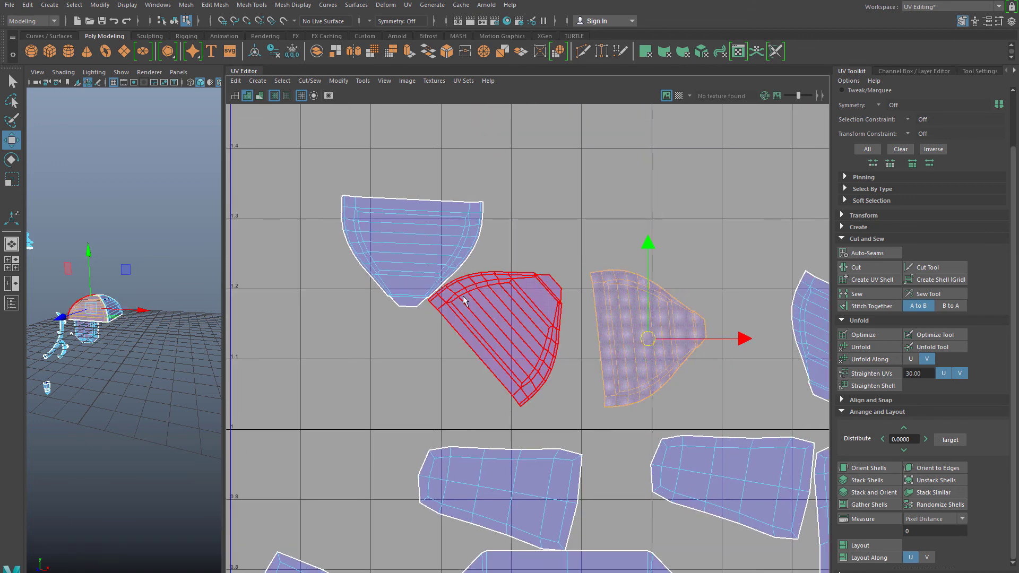
click(418, 235)
key(e)
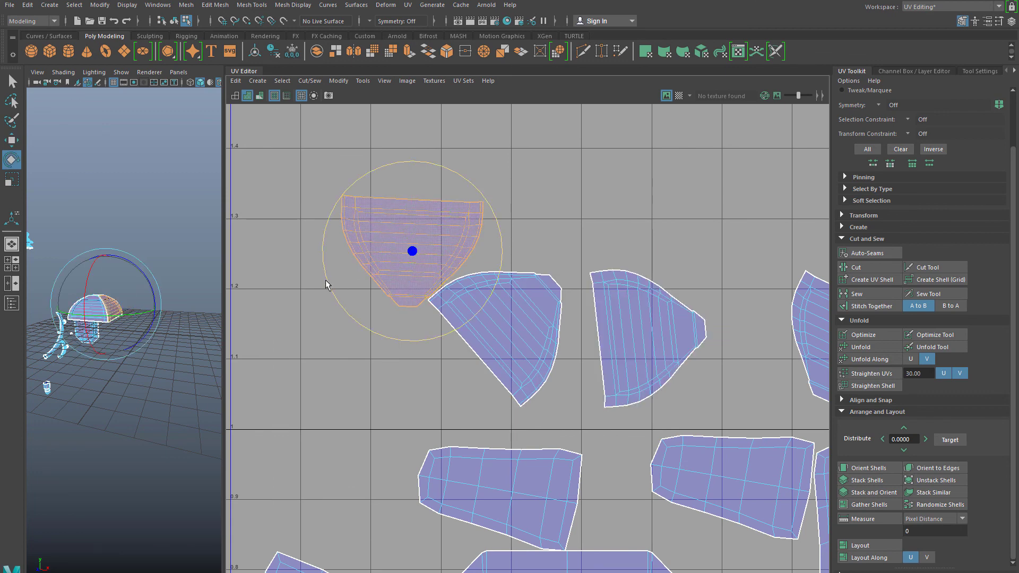
mouse_move(325, 283)
mouse_down()
mouse_move(332, 302)
mouse_move(326, 282)
mouse_move(326, 292)
mouse_up()
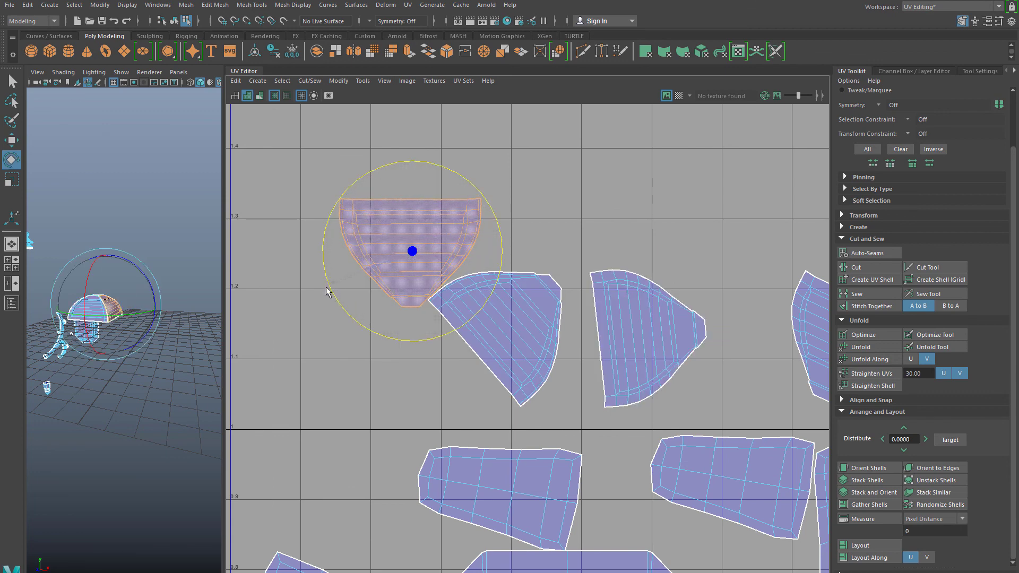
Step: Rotate the two neighbouring dome shells so their long straight edges lie horizontally with the narrow ends pointing up
click(467, 329)
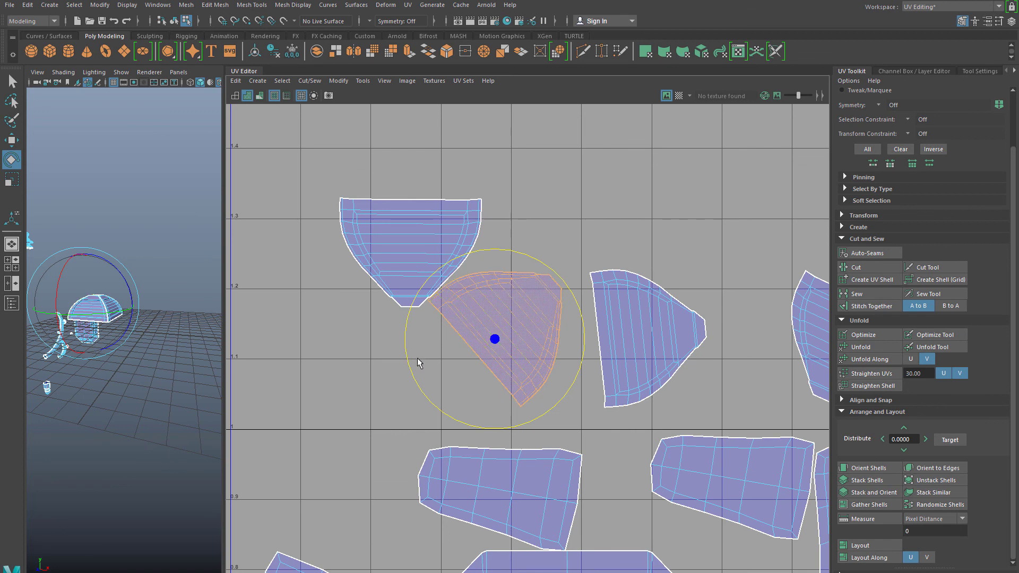
drag(407, 371, 459, 437)
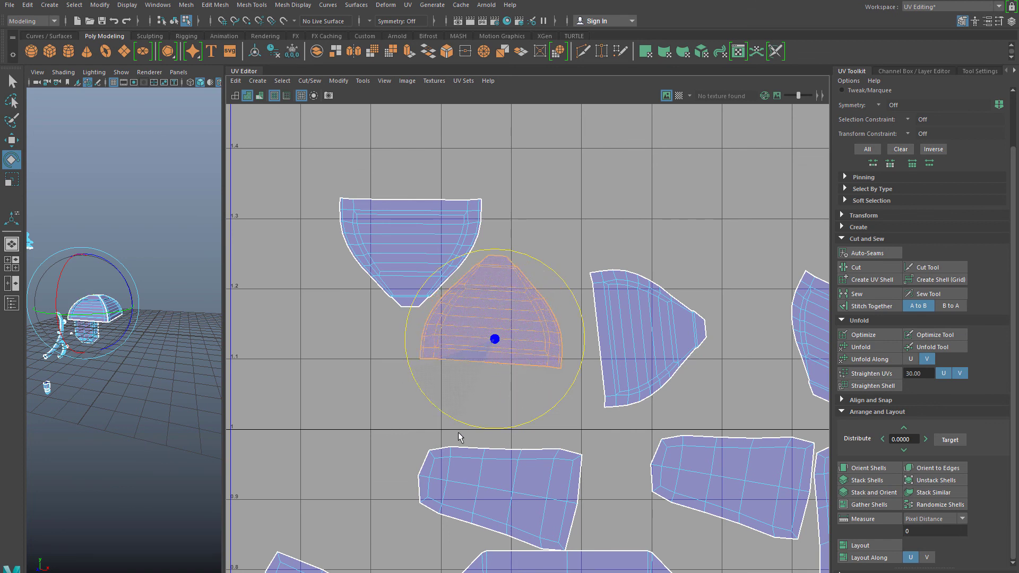
click(626, 356)
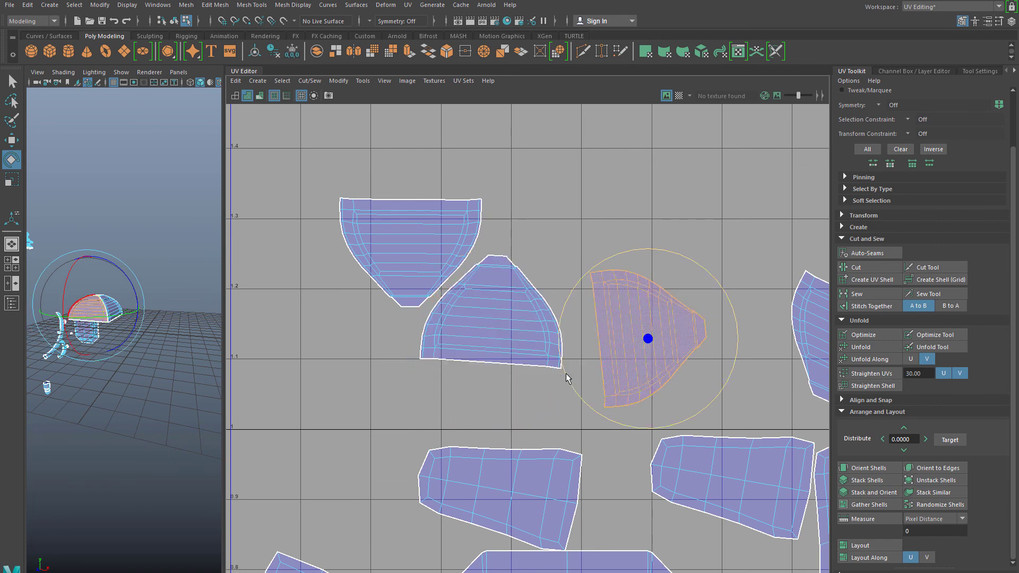
drag(569, 377, 696, 461)
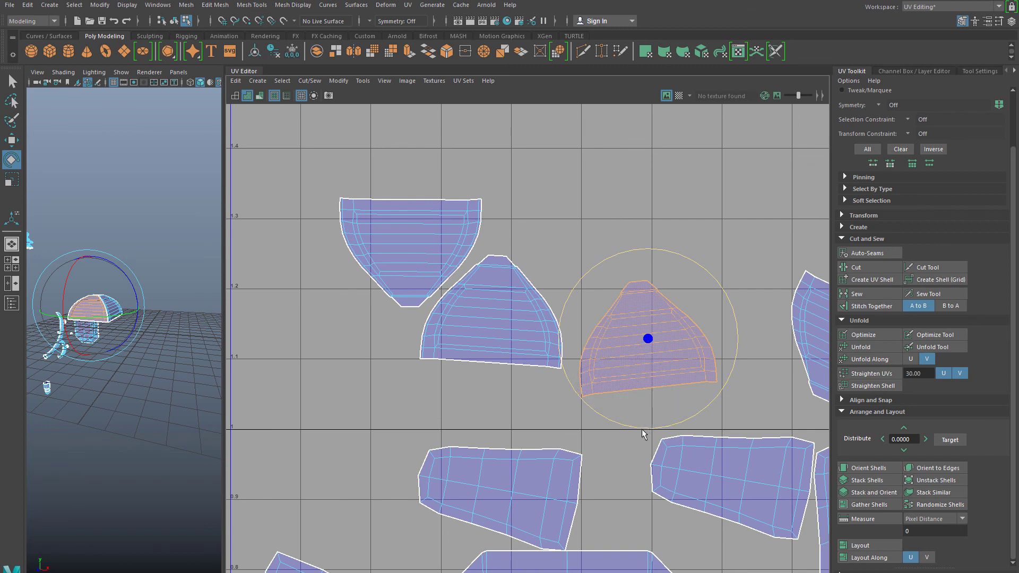
drag(642, 434, 633, 436)
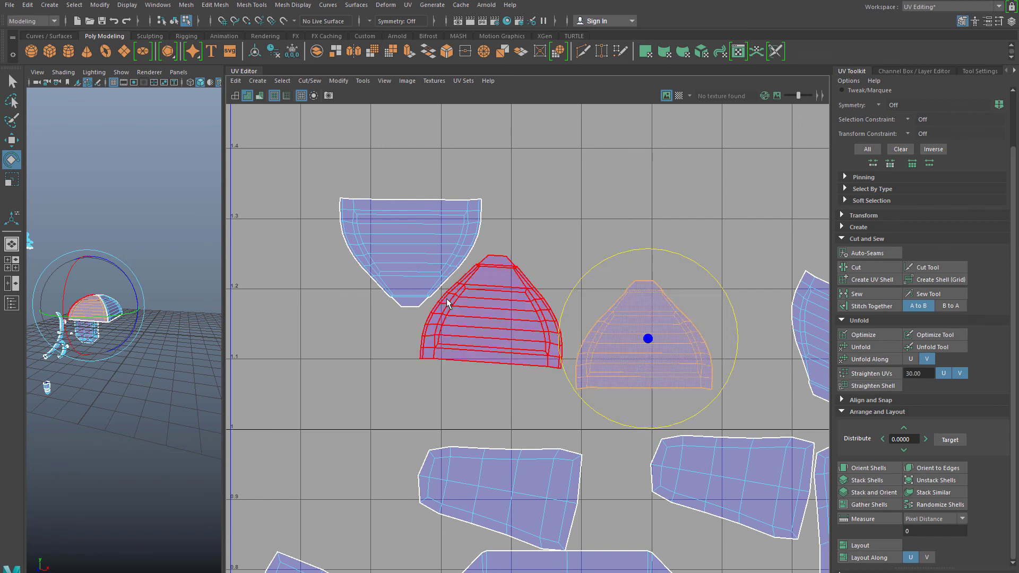
click(447, 303)
drag(430, 385, 437, 388)
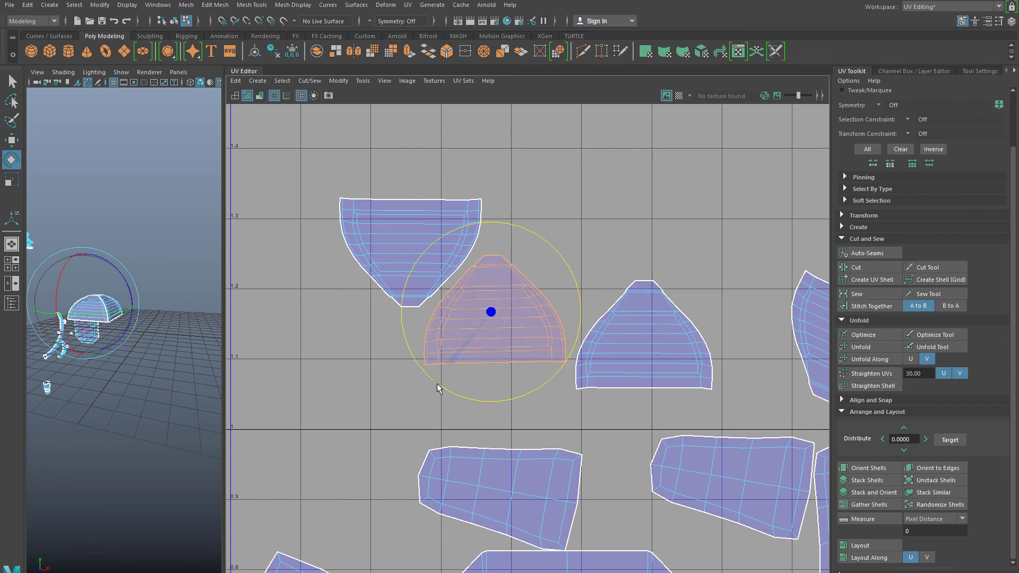
Step: Rotate the rightmost dome shell so its long straight edge is horizontal and its narrow end points up
alt+middle_drag(571, 334, 482, 350)
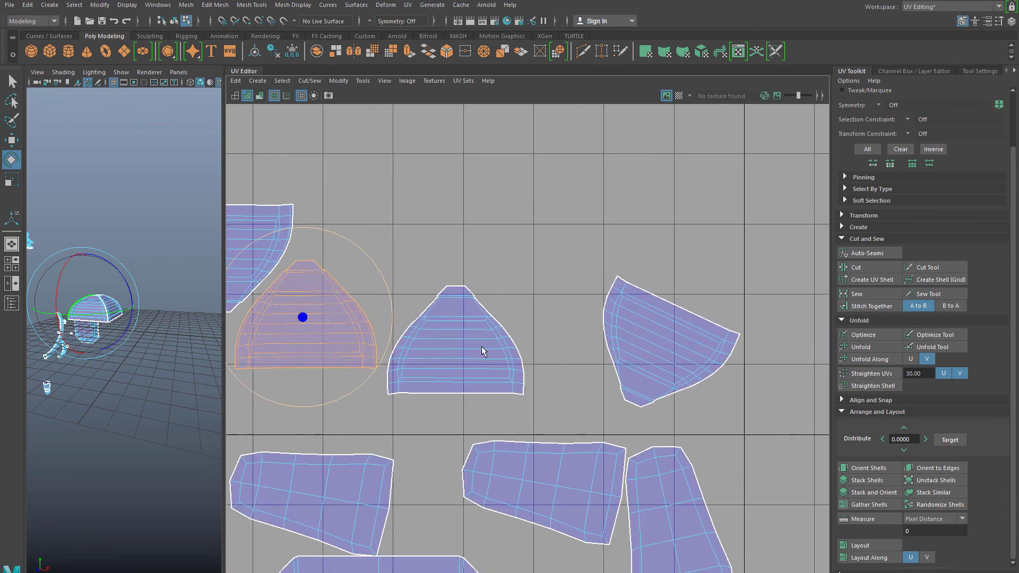
click(640, 371)
drag(620, 423, 698, 178)
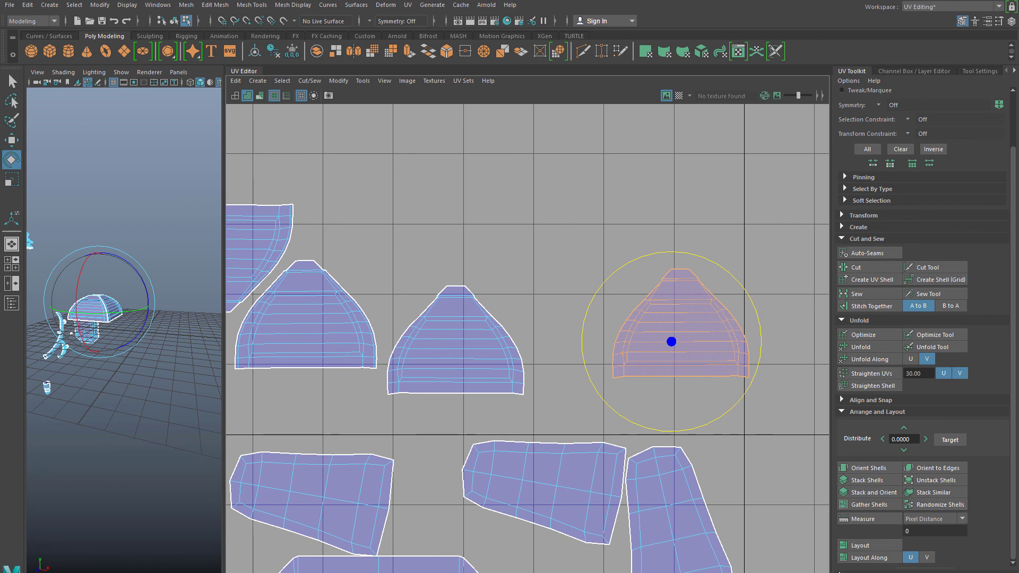
Step: Optimize the rightmost dome shell, straighten its UVs in both U and V, and unfold it again
click(864, 334)
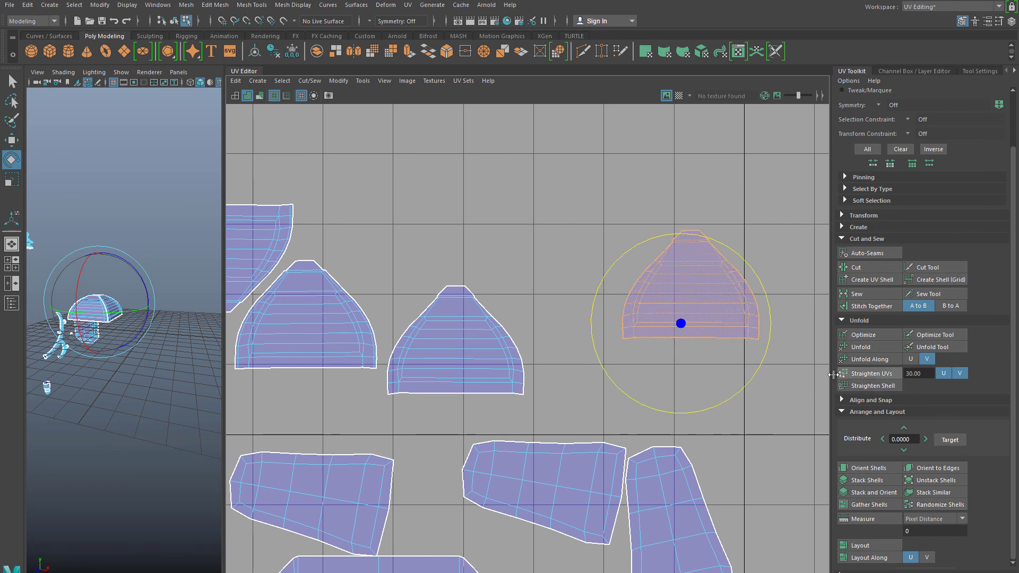
click(861, 378)
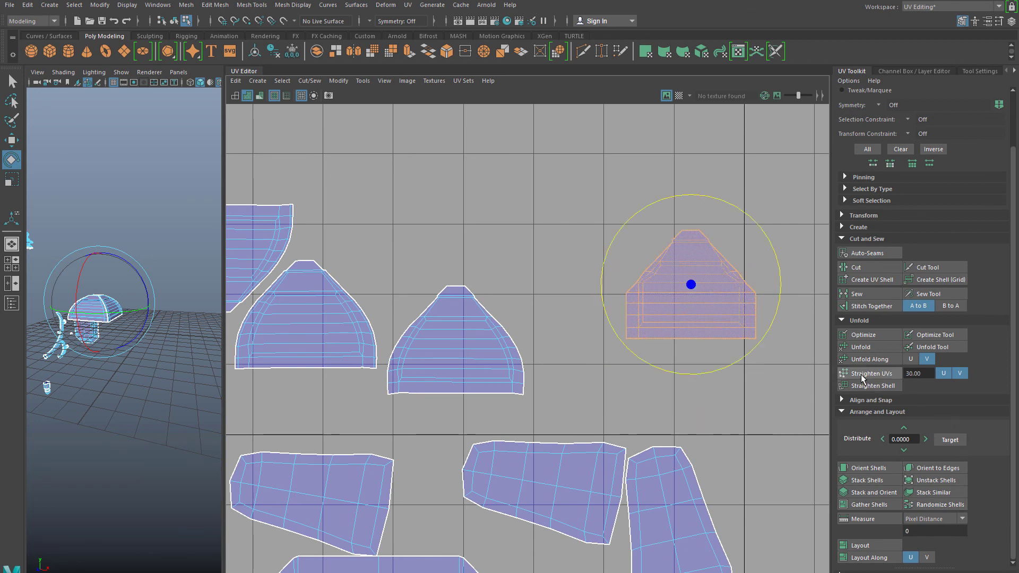
click(852, 347)
click(851, 348)
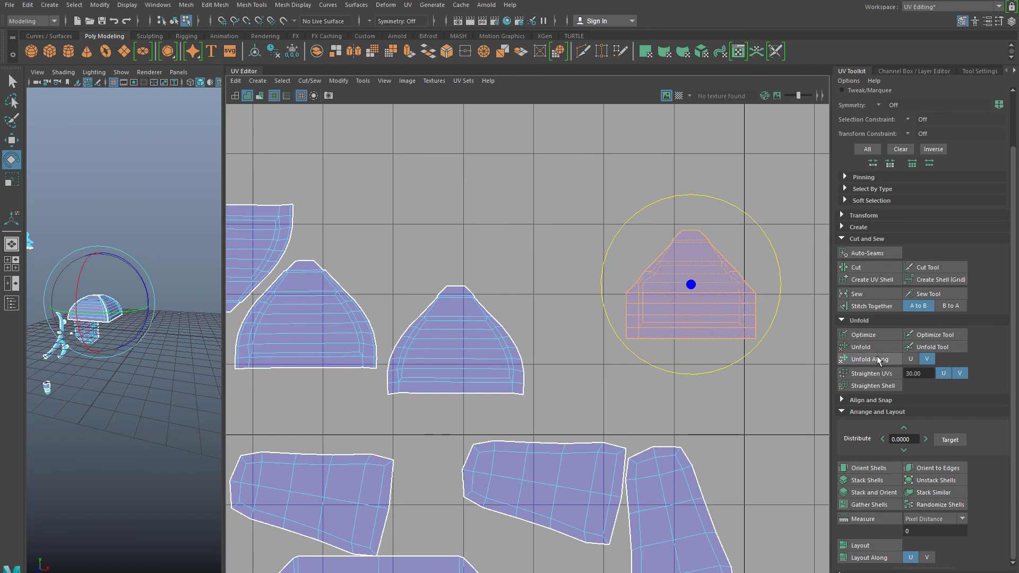
click(877, 359)
click(880, 360)
click(859, 347)
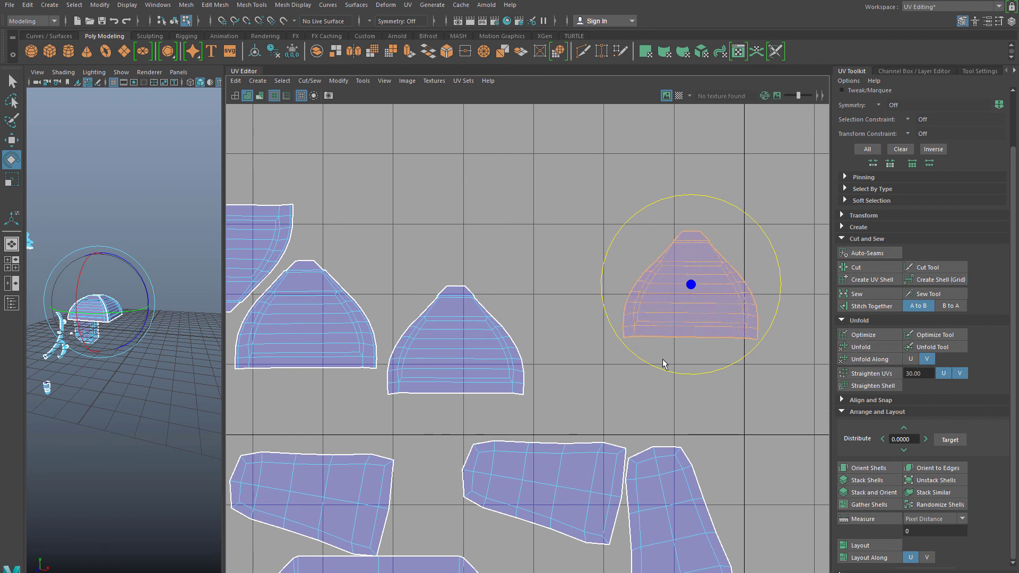
Step: Straighten the UVs of the third dome shell from the left and unfold it
click(519, 383)
click(873, 375)
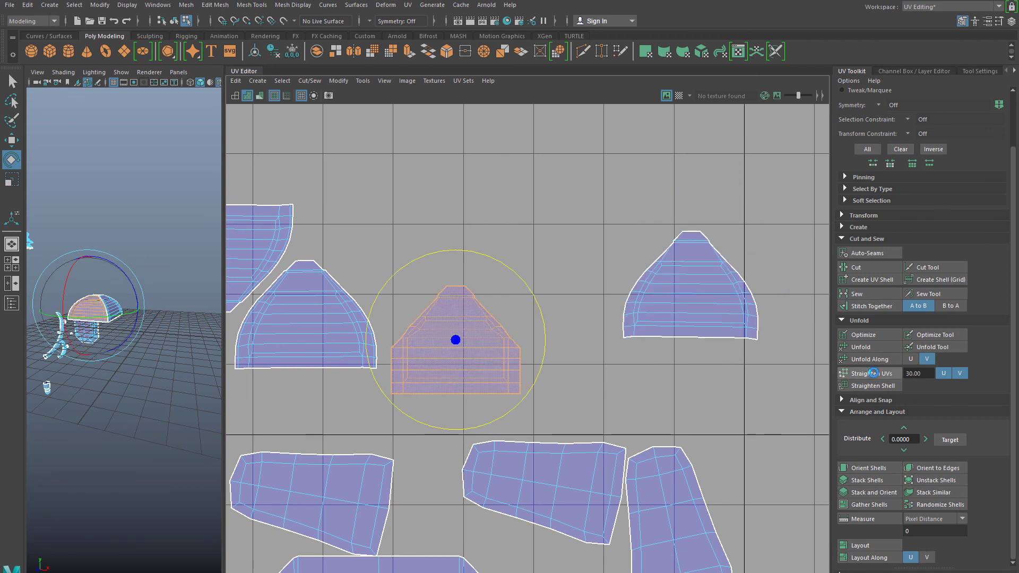
click(862, 347)
Step: Straighten and unfold the second dome shell from the left and the inverted leftmost dome shell
alt+middle_drag(627, 366, 788, 375)
click(482, 357)
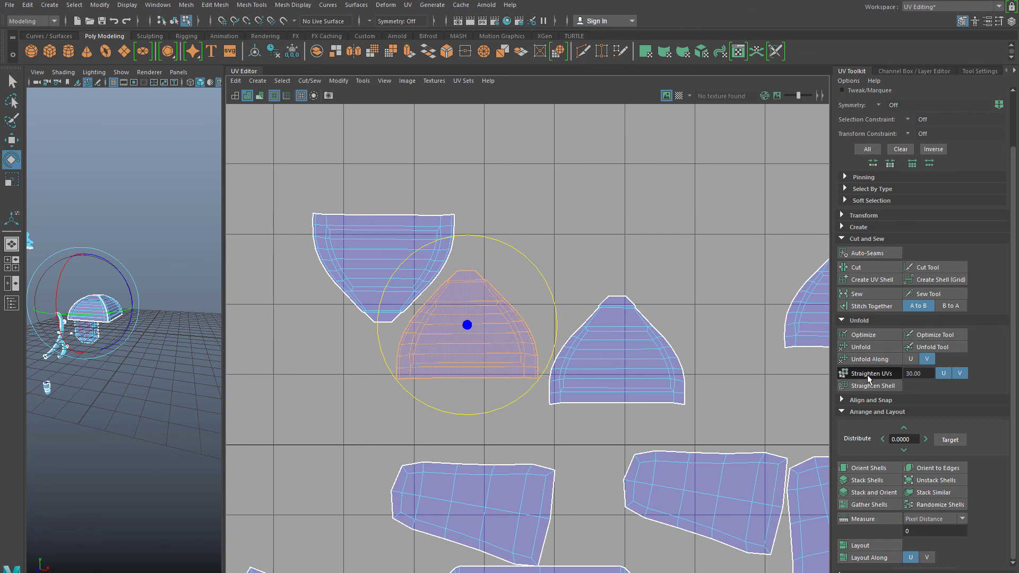
click(374, 252)
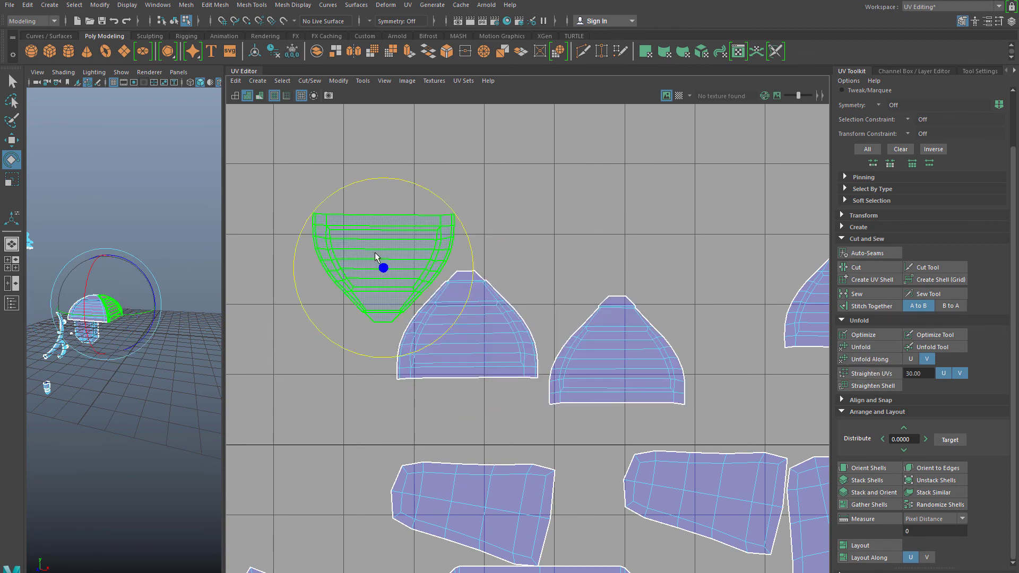
click(863, 360)
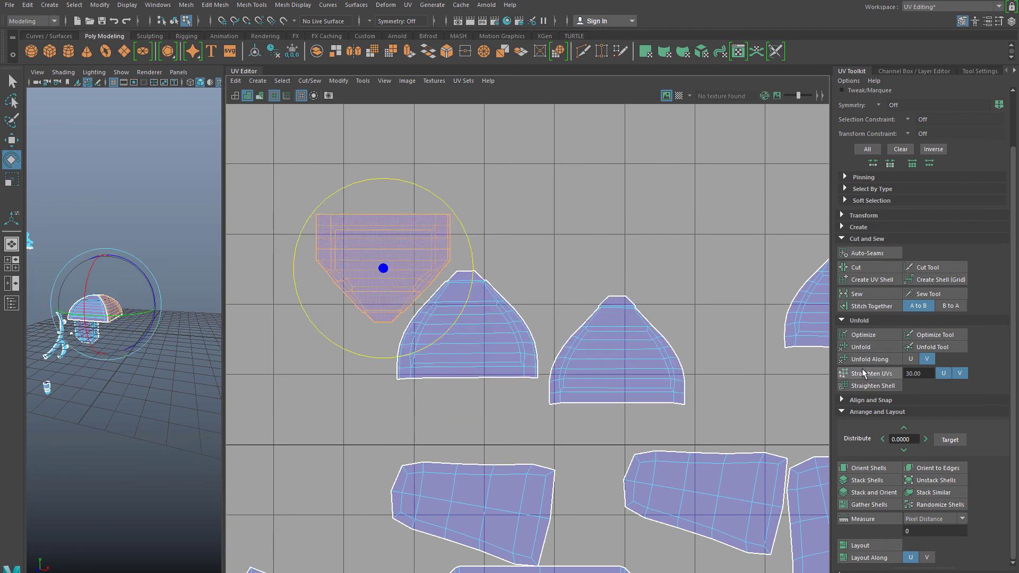
click(860, 348)
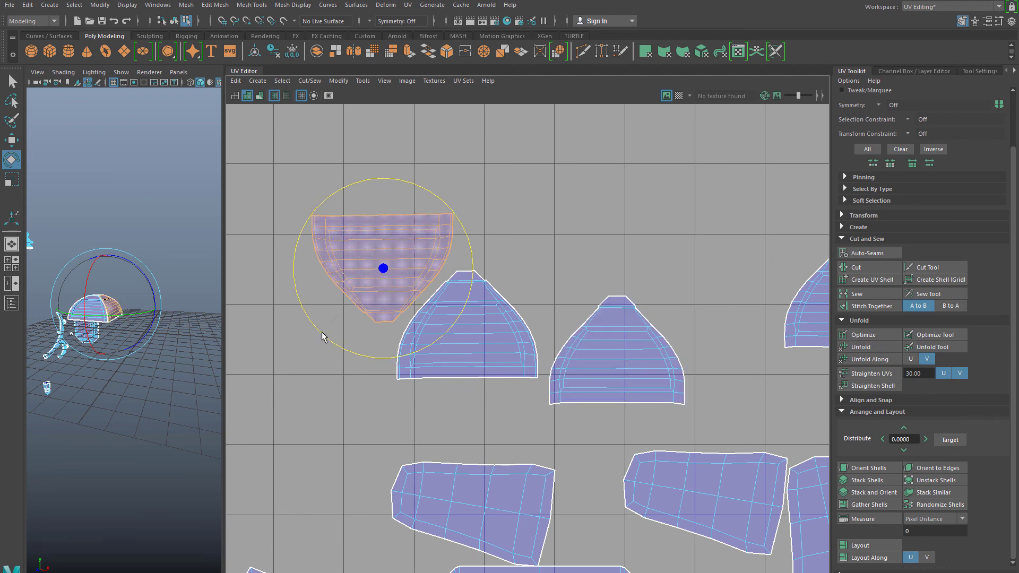
Step: Rotate the two sideways tapered shells below the domes upright, with their wide ends pointing up
alt+middle_drag(467, 510, 489, 401)
click(491, 403)
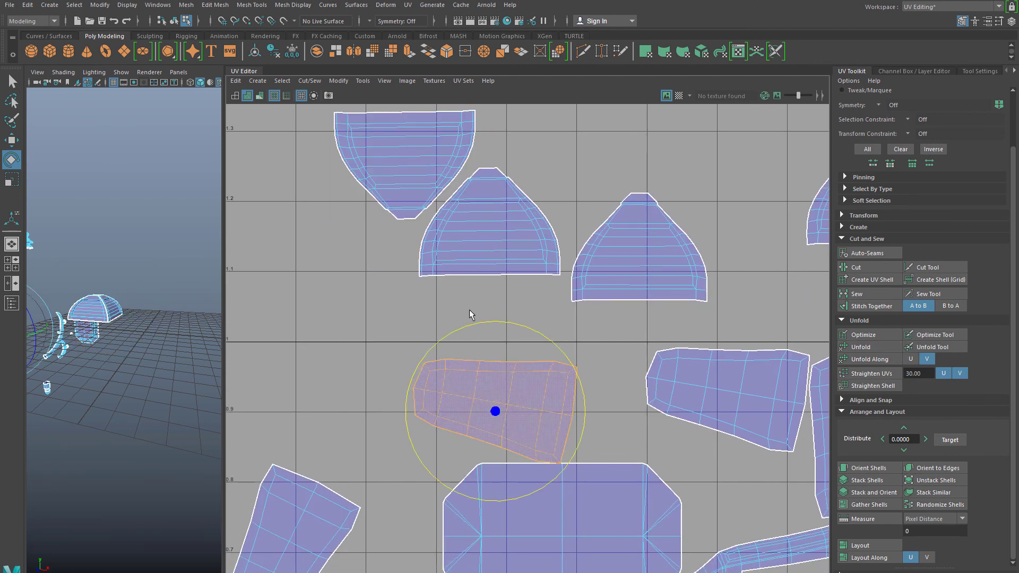
drag(469, 329, 435, 441)
alt+middle_drag(698, 402, 586, 354)
click(586, 355)
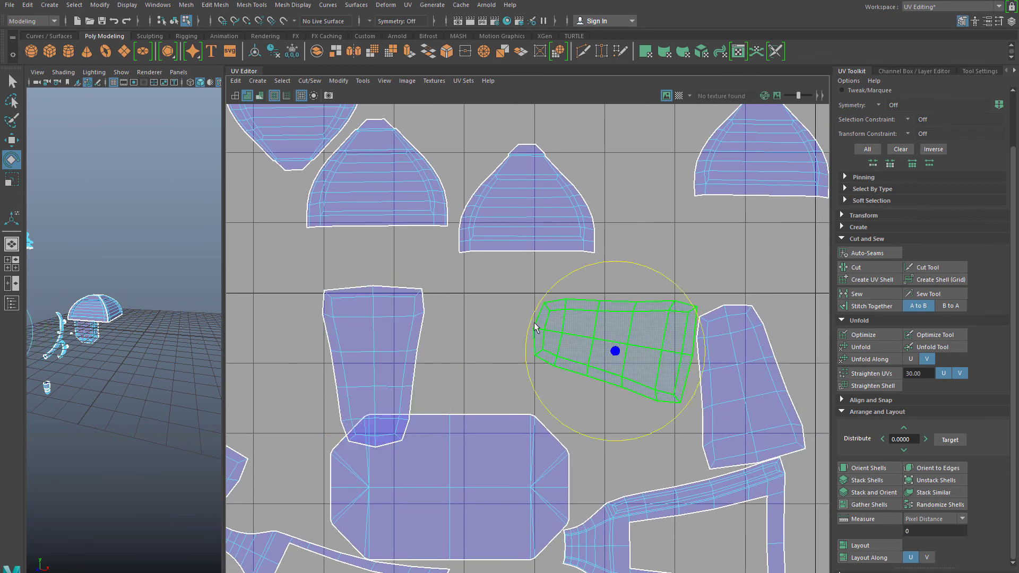
drag(531, 333, 597, 442)
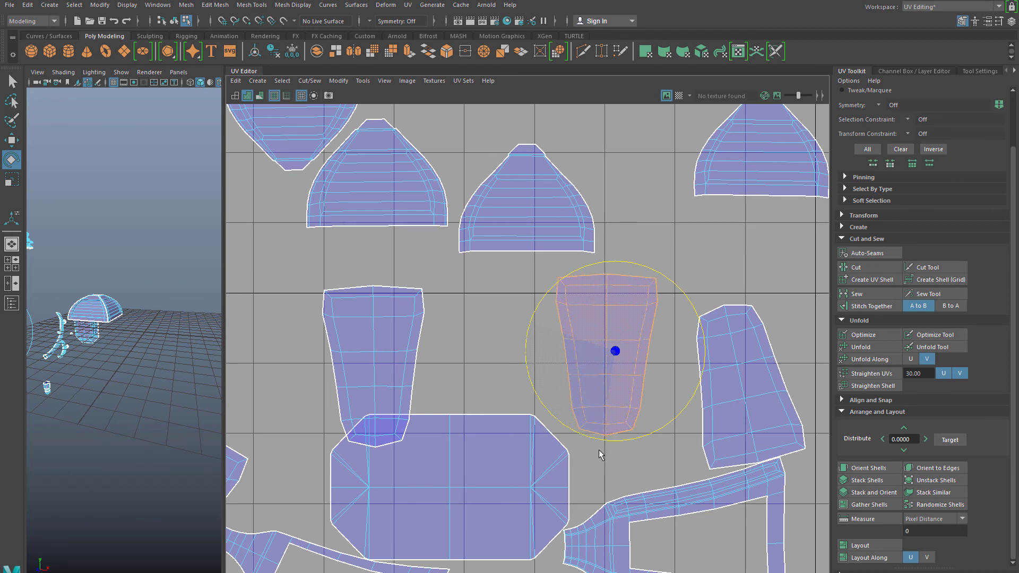
Step: Rotate the tapered shell near the 0–1 tile's right edge upright so its wide end points up
alt+middle_drag(711, 420, 564, 364)
click(564, 364)
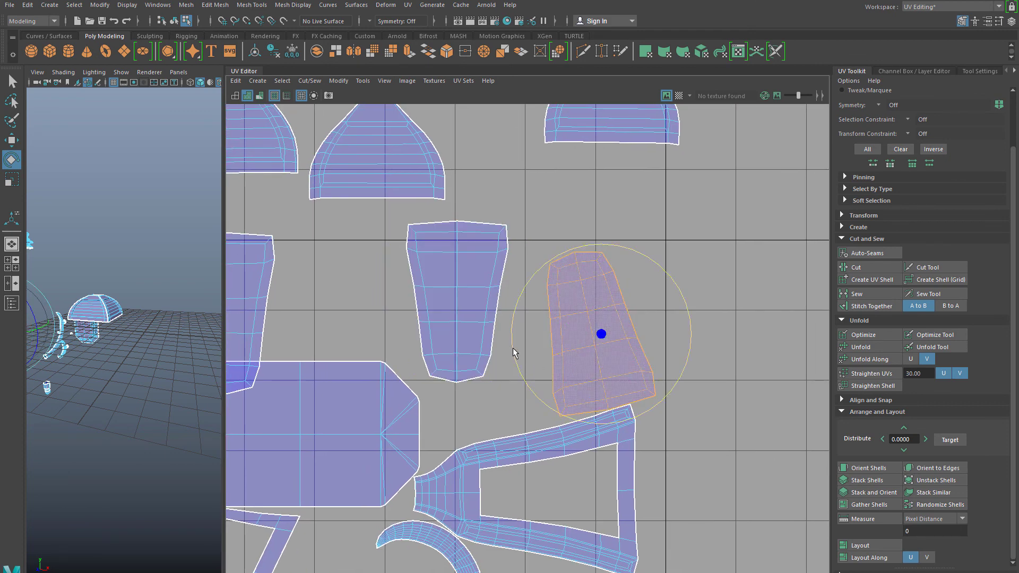
drag(514, 352, 610, 447)
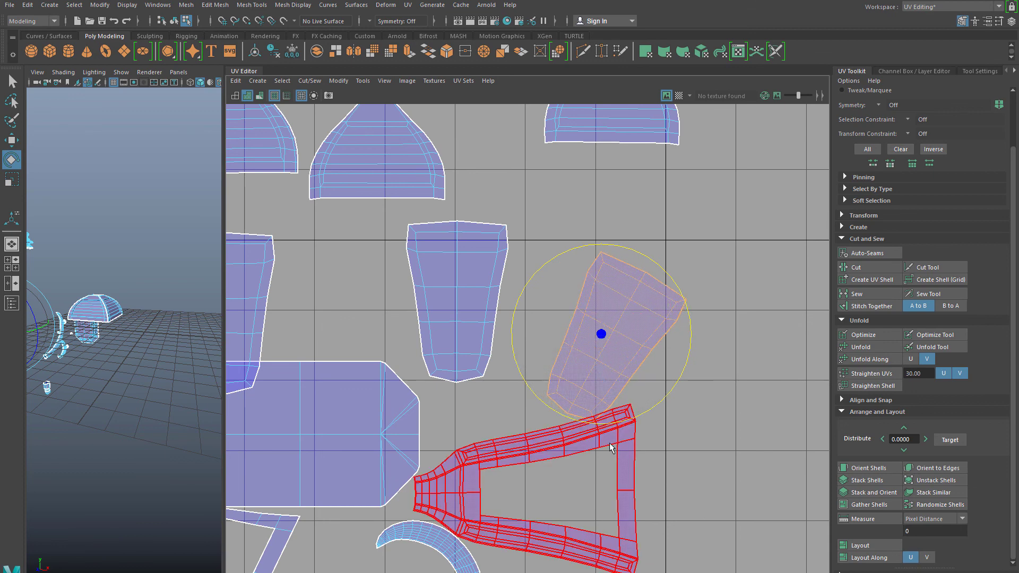
drag(521, 381, 549, 424)
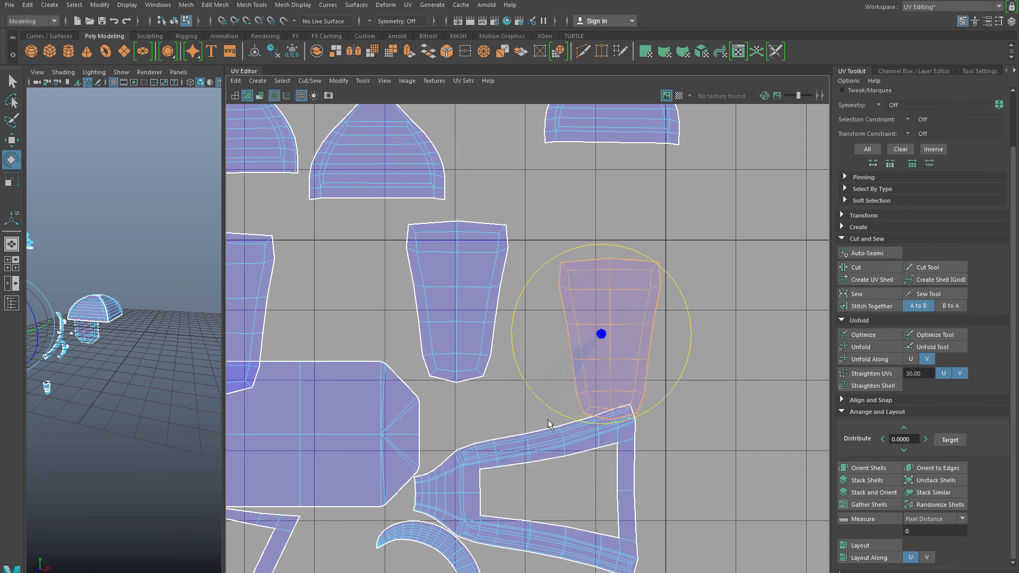
Step: Straighten the UVs of the rightmost tapered shell and unfold it
alt+middle_drag(499, 462, 545, 441)
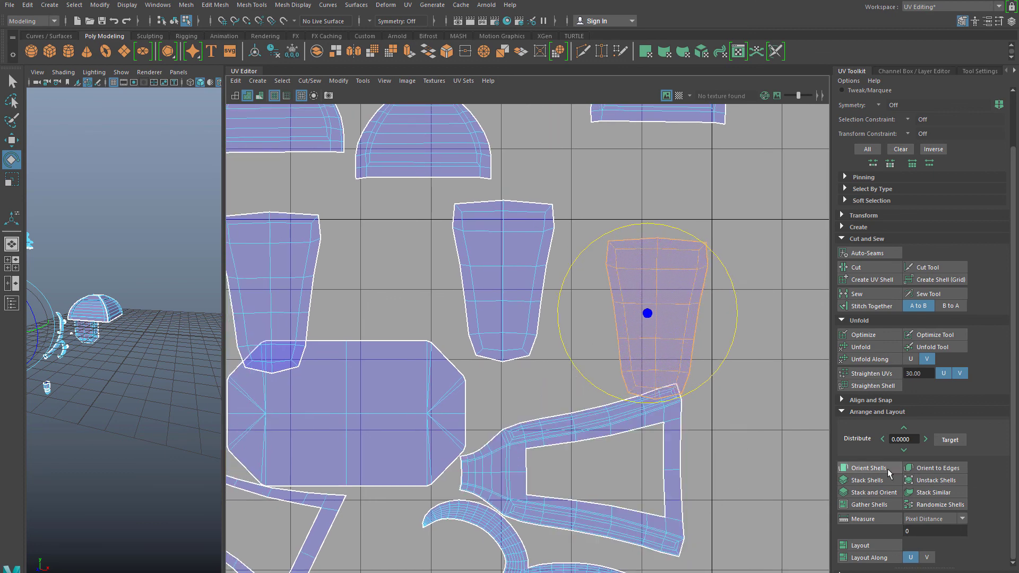
click(871, 373)
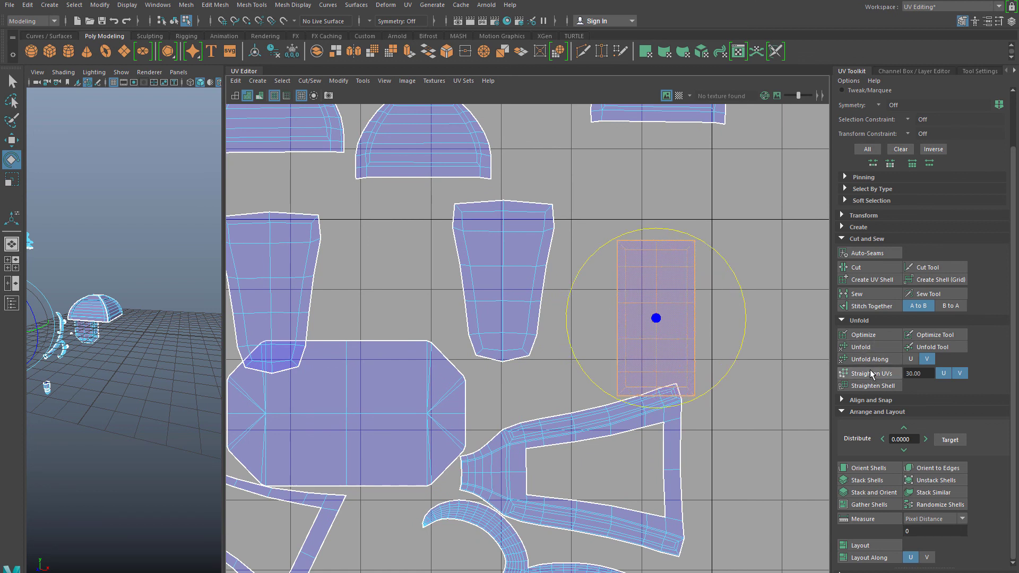
click(861, 348)
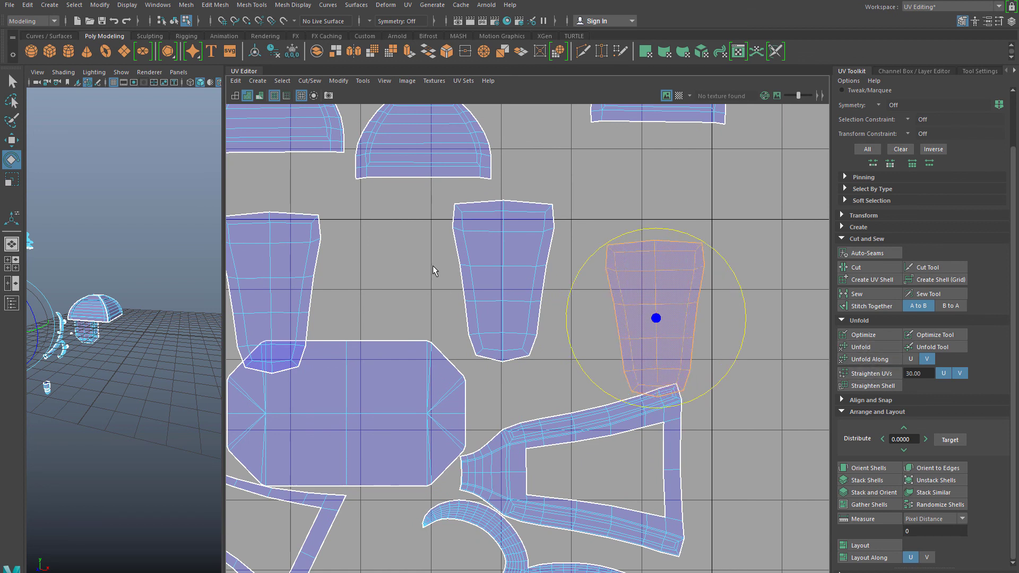
Step: Straighten the middle tapered shell's UVs and unfold it along U
click(441, 262)
click(482, 257)
click(865, 373)
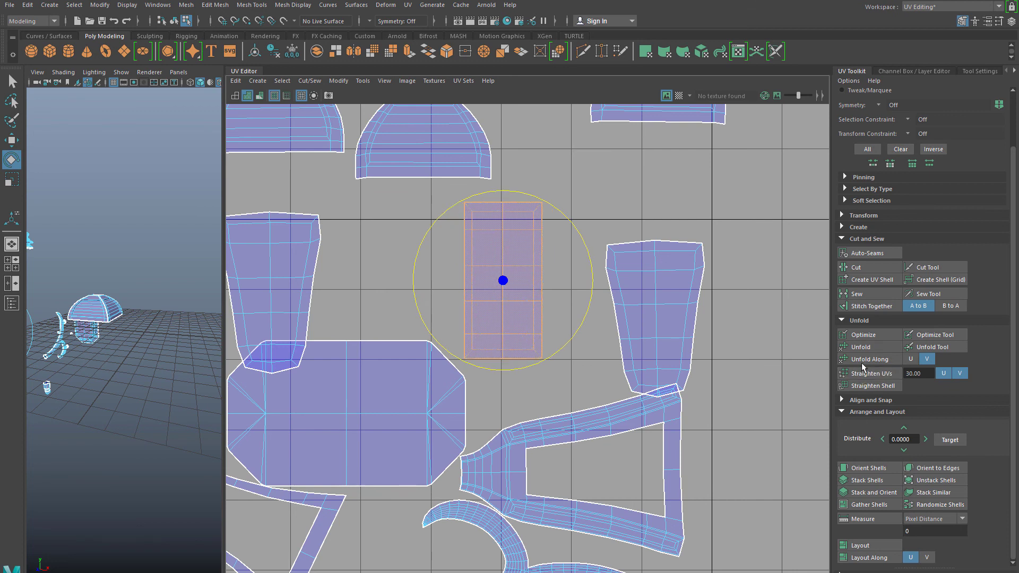
click(861, 360)
click(894, 358)
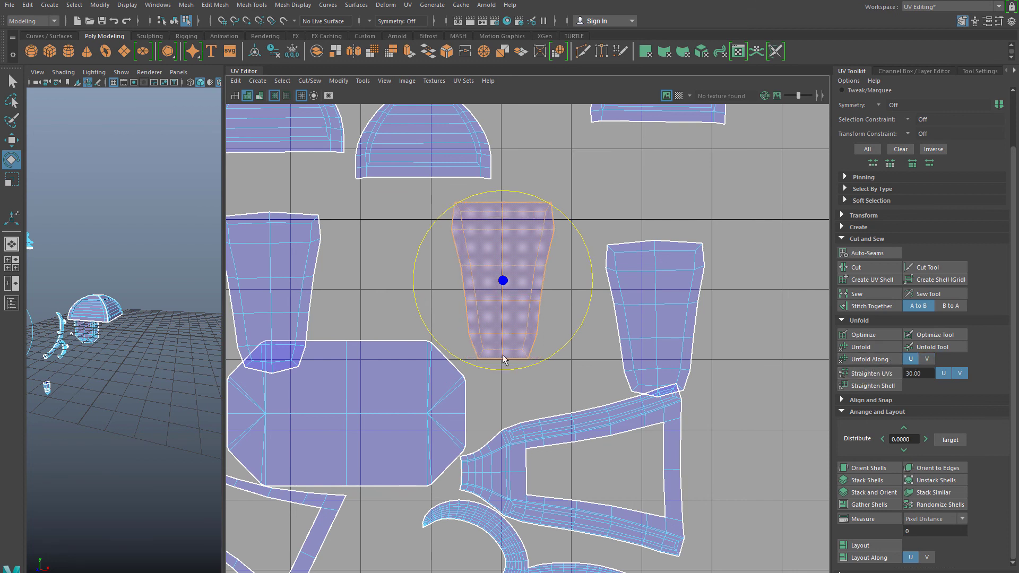
Step: Unfold and optimize the middle tapered shell, and optimize the tapered shell overlapping the octagonal shell
click(633, 372)
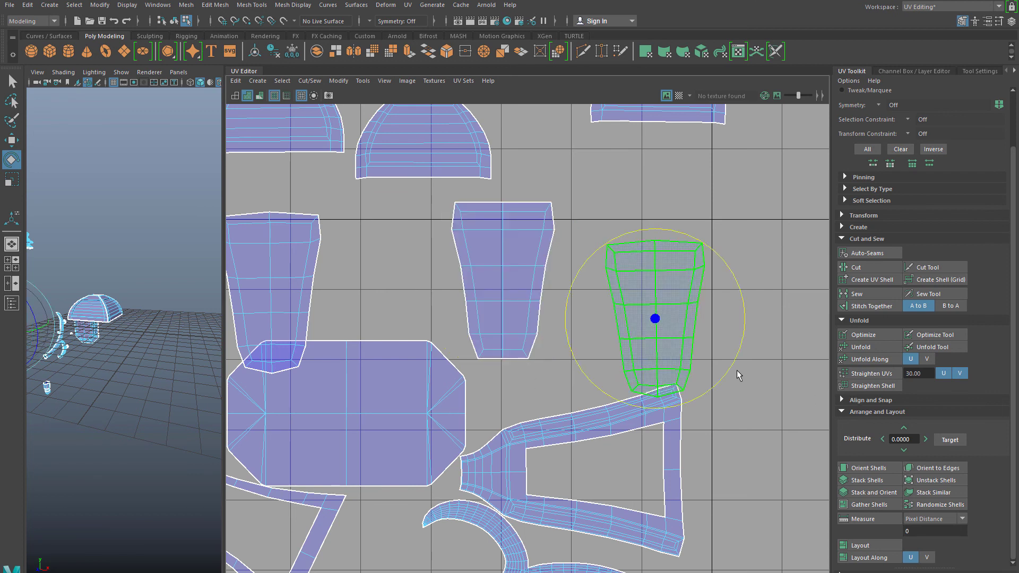
click(508, 284)
click(858, 347)
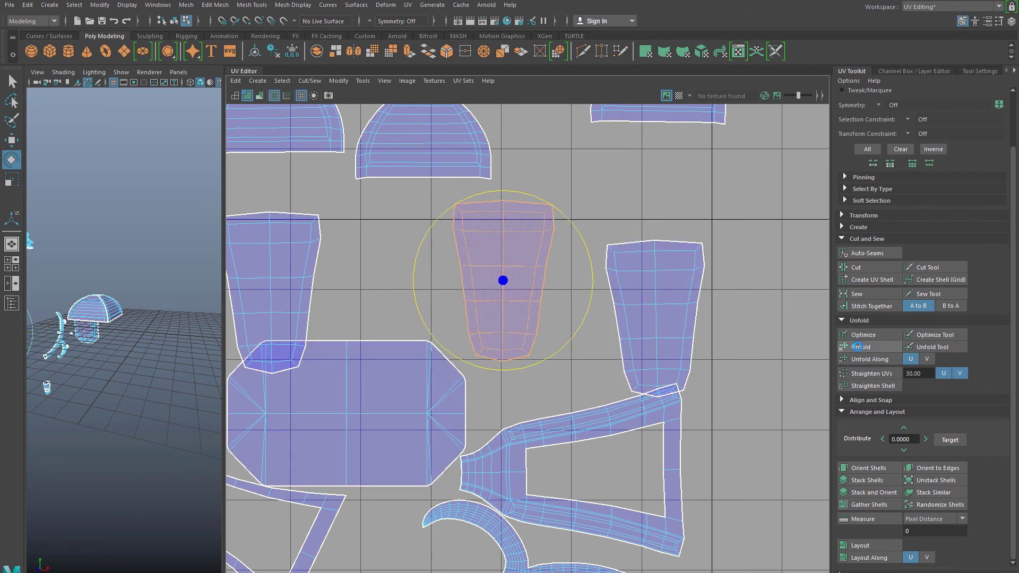
click(871, 336)
click(319, 280)
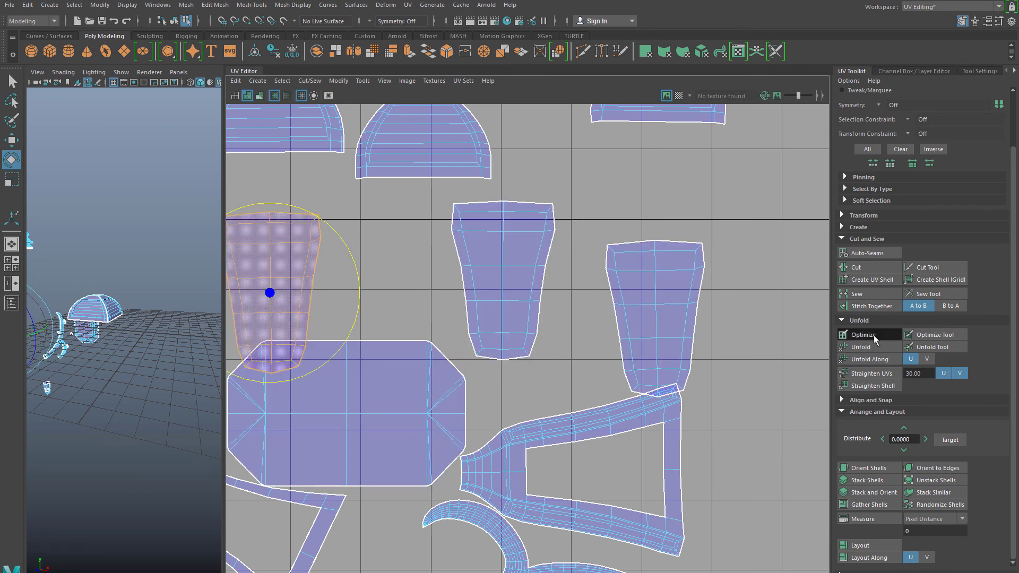
Step: Rotate the slanted tapered shell at the 0–1 tile's left edge upright with its wide end up
alt+middle_drag(464, 359, 699, 217)
scroll(638, 402, down, 3)
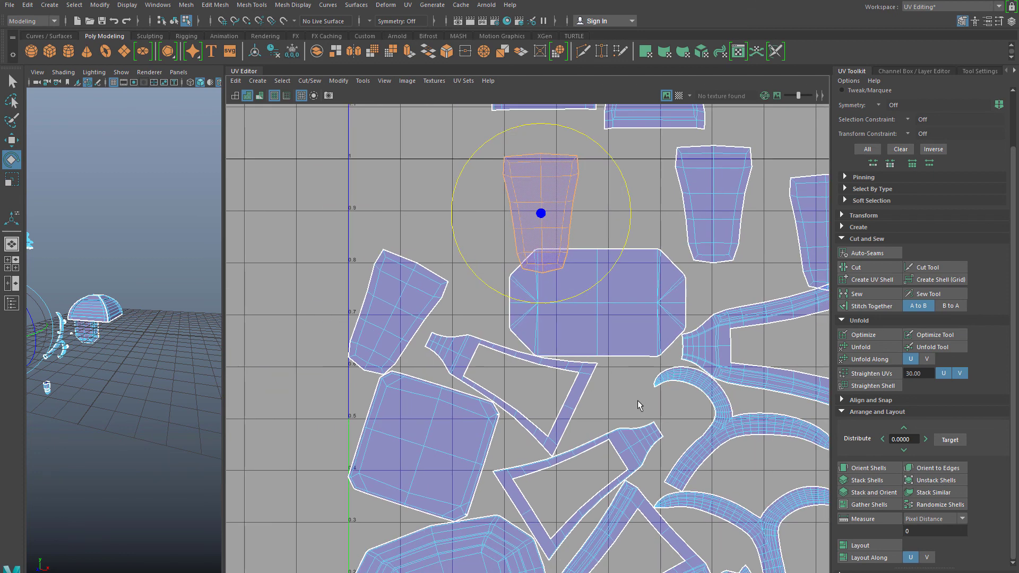
scroll(638, 401, down, 4)
alt+middle_drag(637, 364, 682, 400)
click(531, 418)
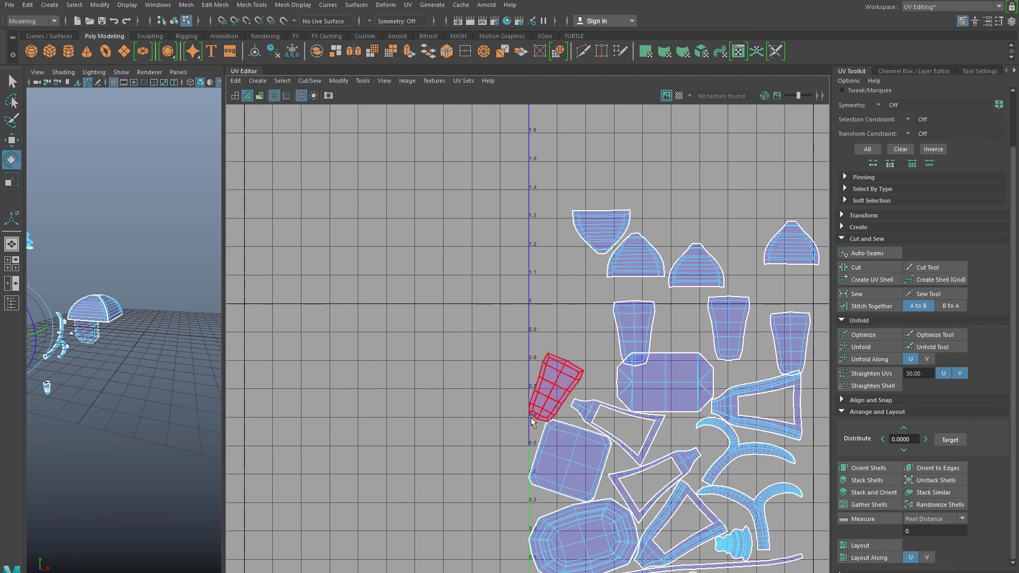
scroll(537, 411, up, 2)
click(560, 386)
scroll(558, 387, up, 2)
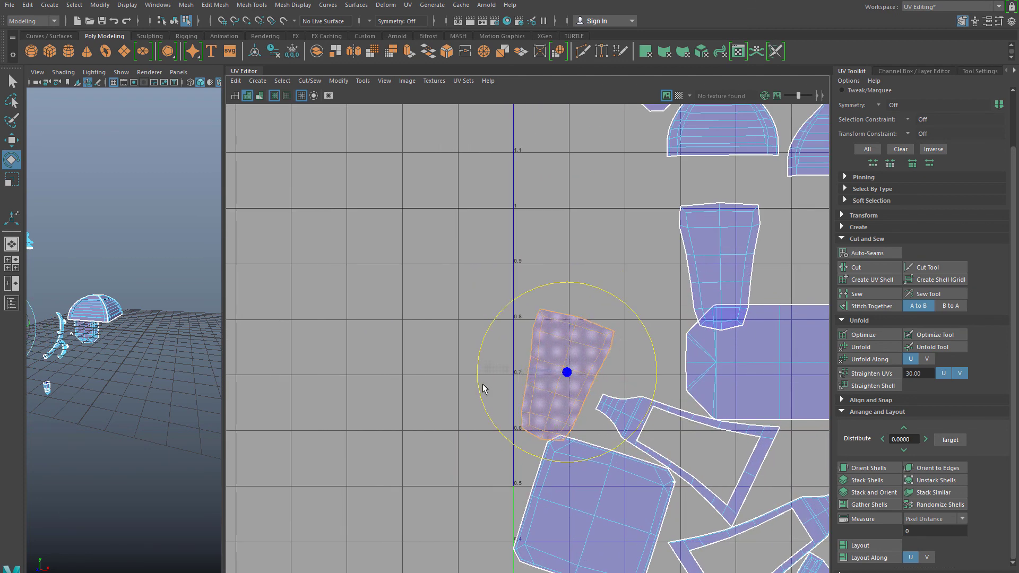
drag(482, 384, 488, 398)
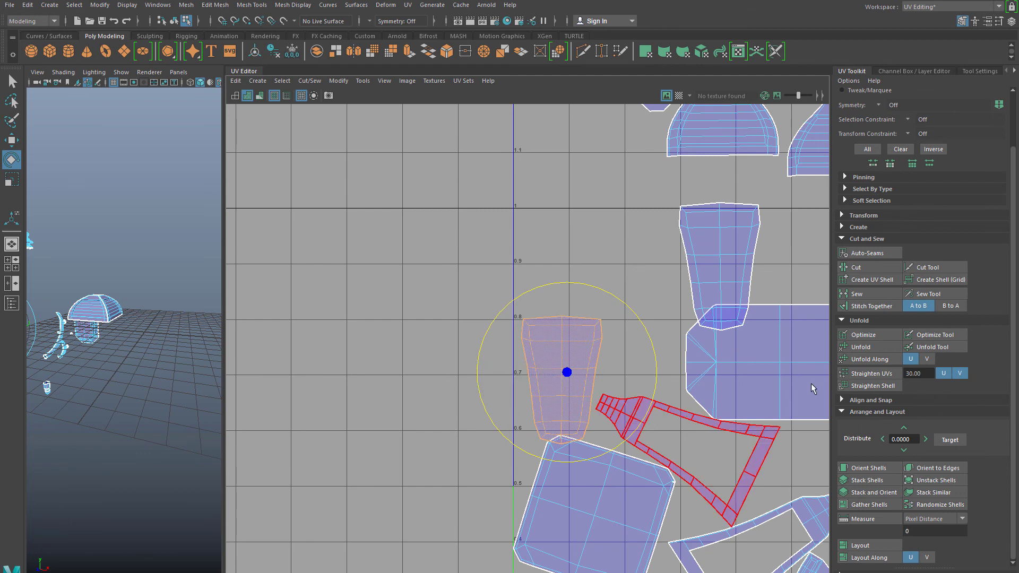
Step: Straighten and unfold the leftmost tapered shell, and move it up to the 0–1 tile's top edge
click(871, 386)
click(864, 360)
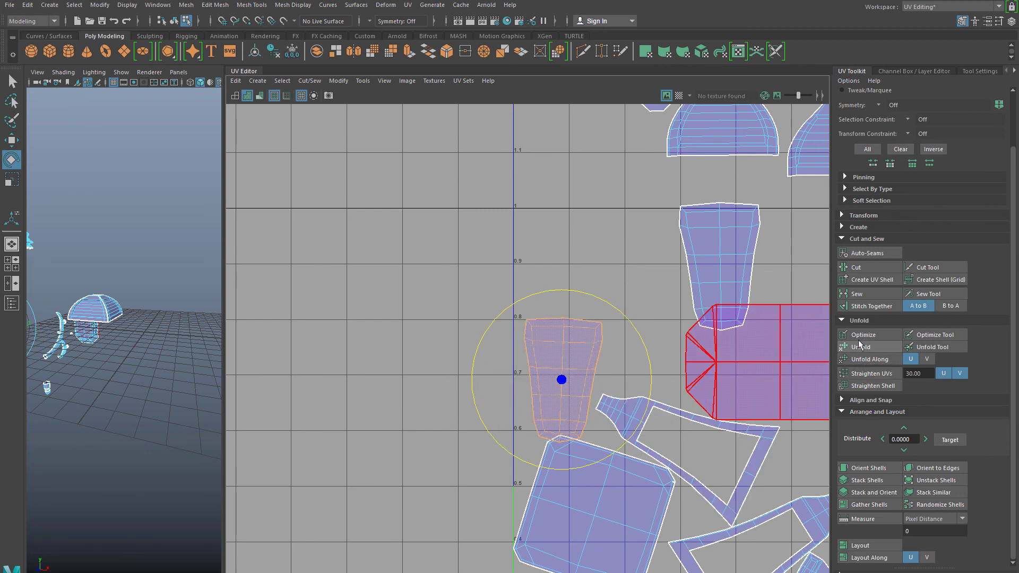
key(w)
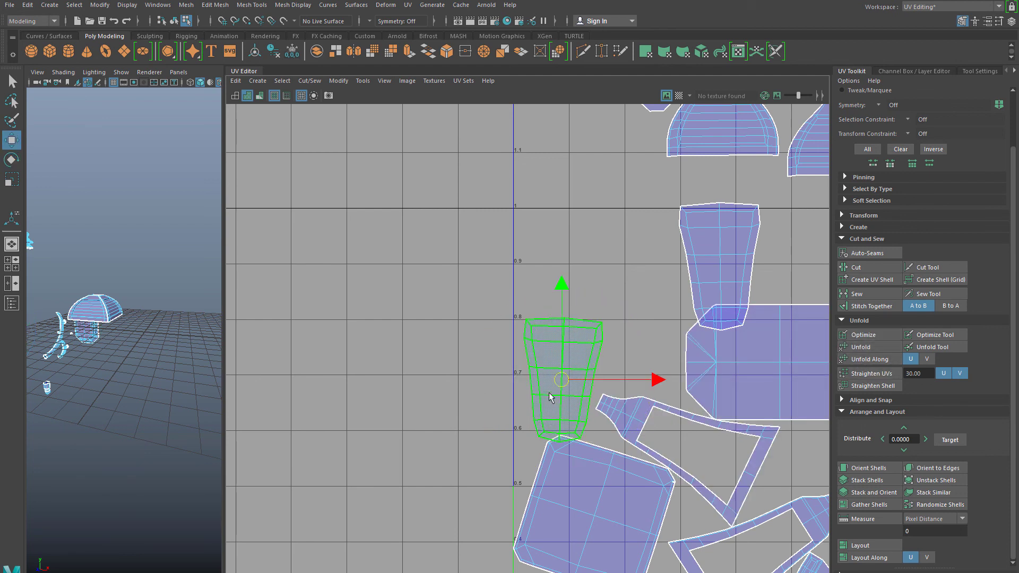
drag(561, 380, 610, 269)
Step: Straighten the leftmost tapered shell's UVs, and unfold the shell along U and in full
scroll(606, 271, up, 1)
scroll(606, 271, up, 4)
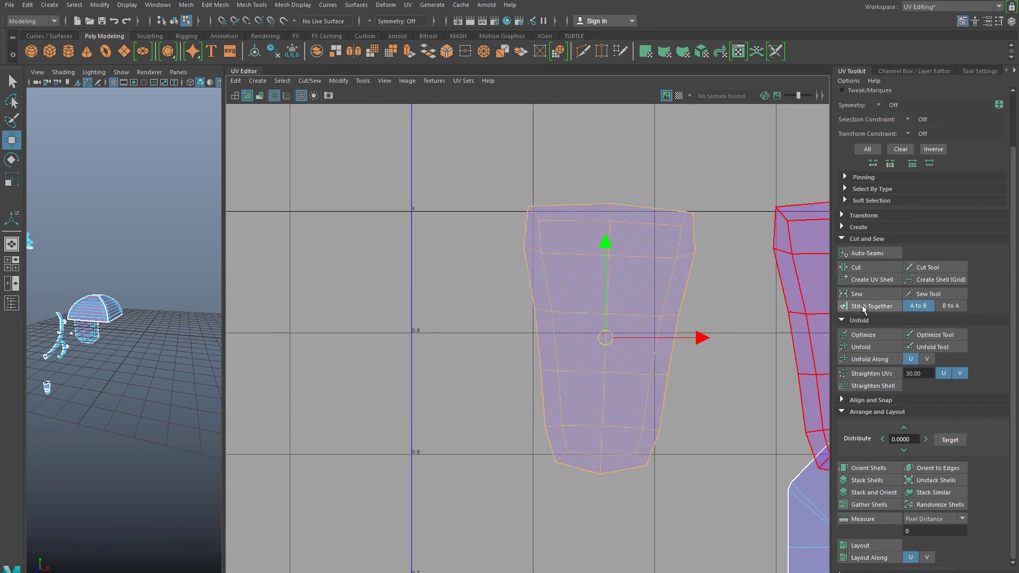
click(865, 374)
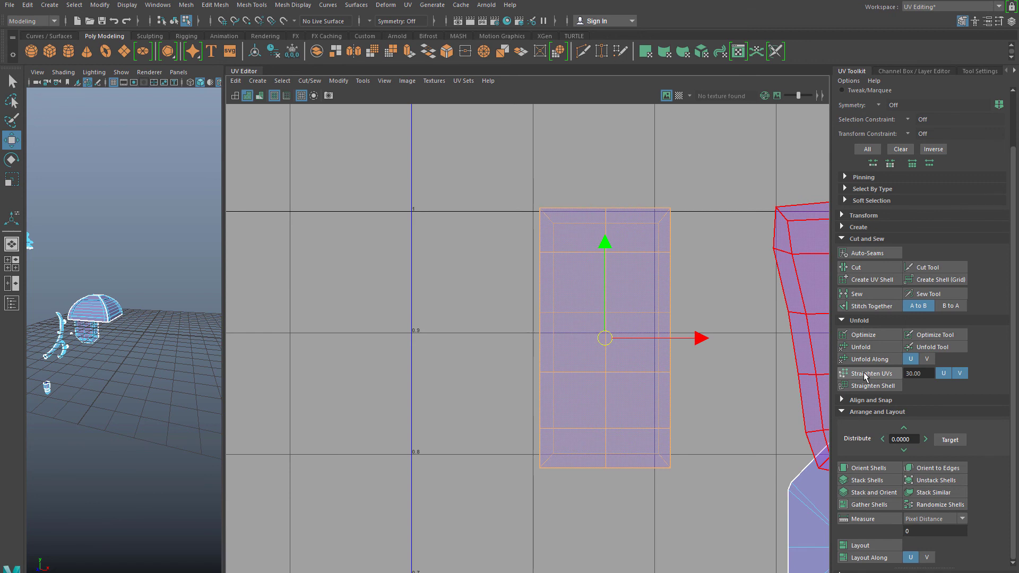
click(862, 334)
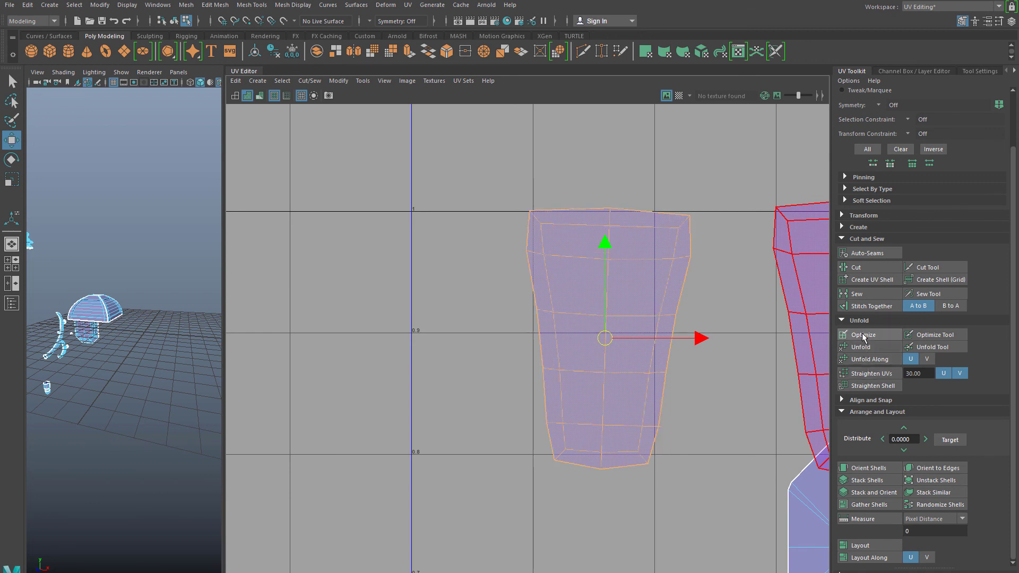
key(ctrl+z)
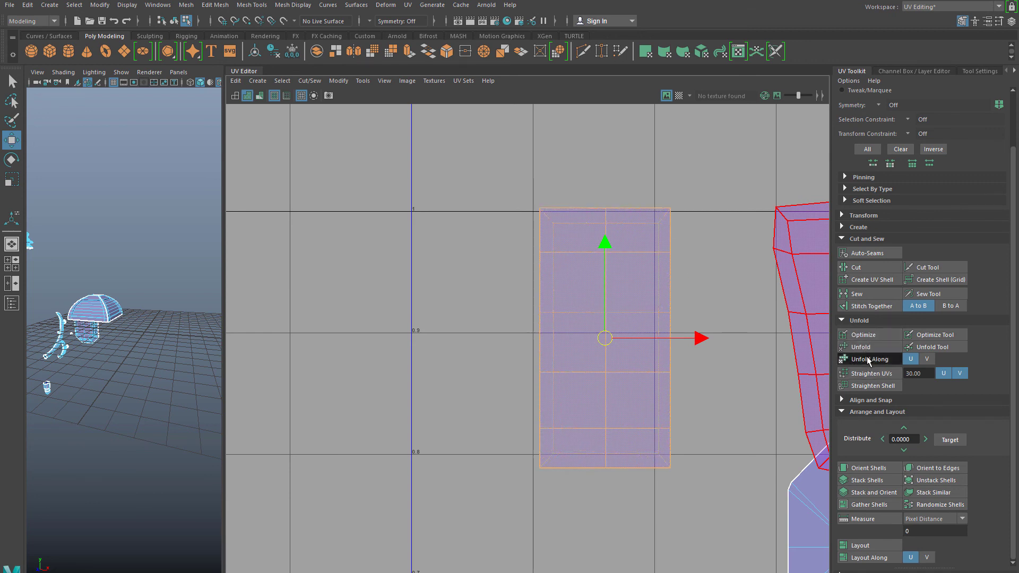
click(868, 360)
click(864, 347)
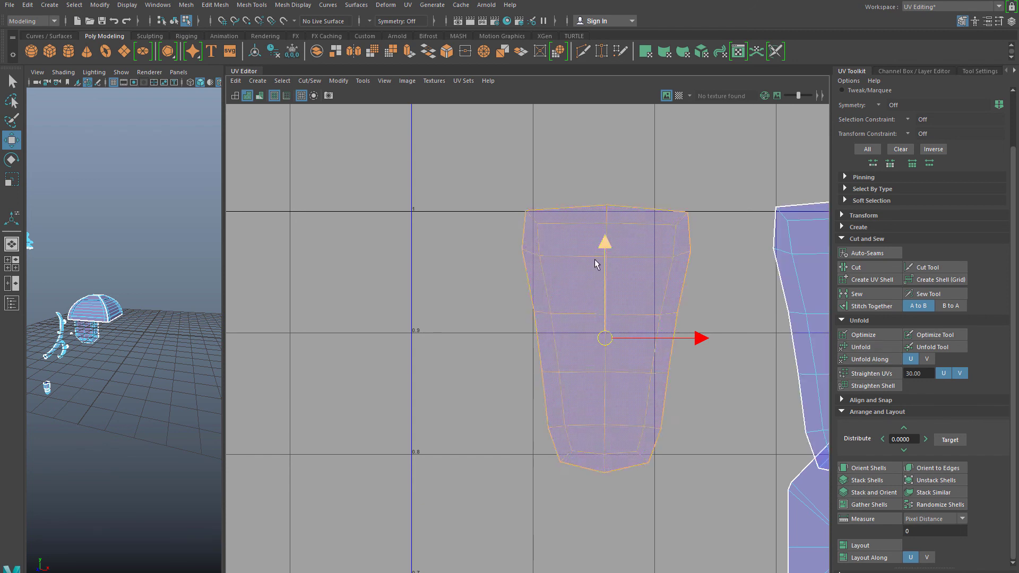
Step: Move the leftmost tapered shell horizontally toward the 0–1 tile's left edge, centring it at about U 0.1
alt+middle_drag(695, 349, 499, 357)
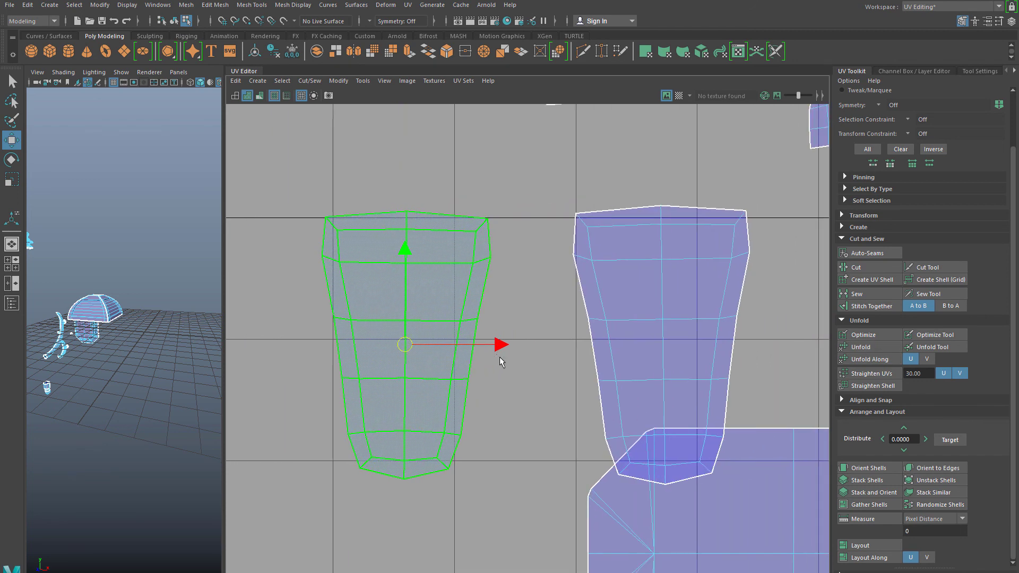
click(651, 346)
click(390, 384)
alt+middle_drag(397, 424, 521, 347)
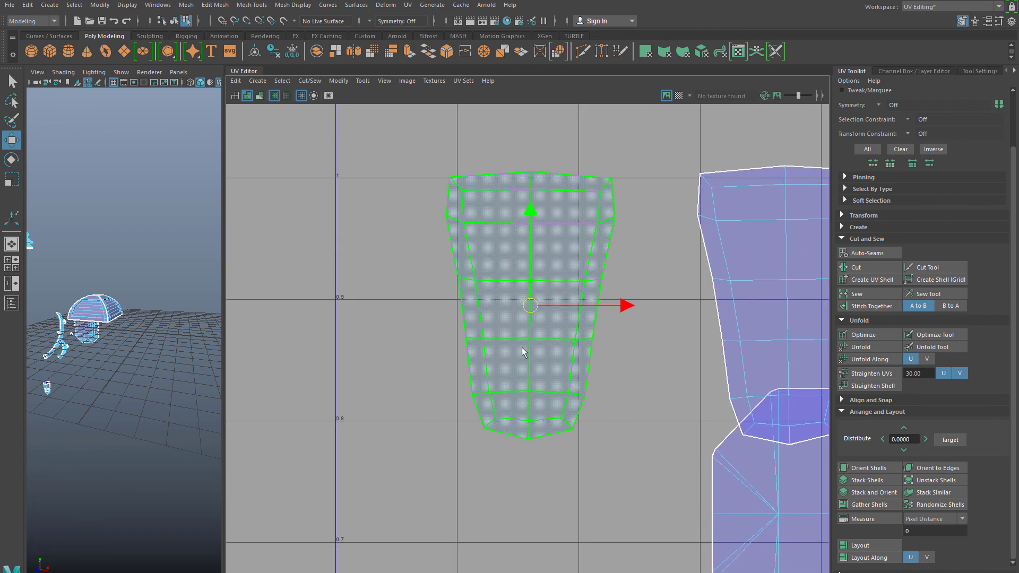
drag(549, 310, 476, 330)
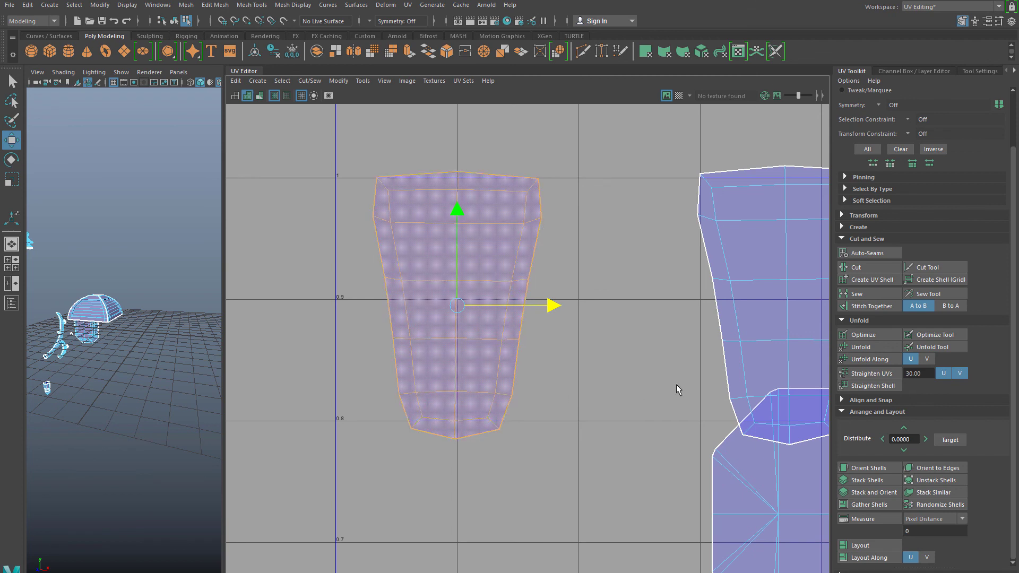
Step: Straighten the UVs of the tapered shell overlapping the octagonal shell, unfold it along U and optimize it
alt+middle_drag(676, 386, 429, 415)
click(552, 349)
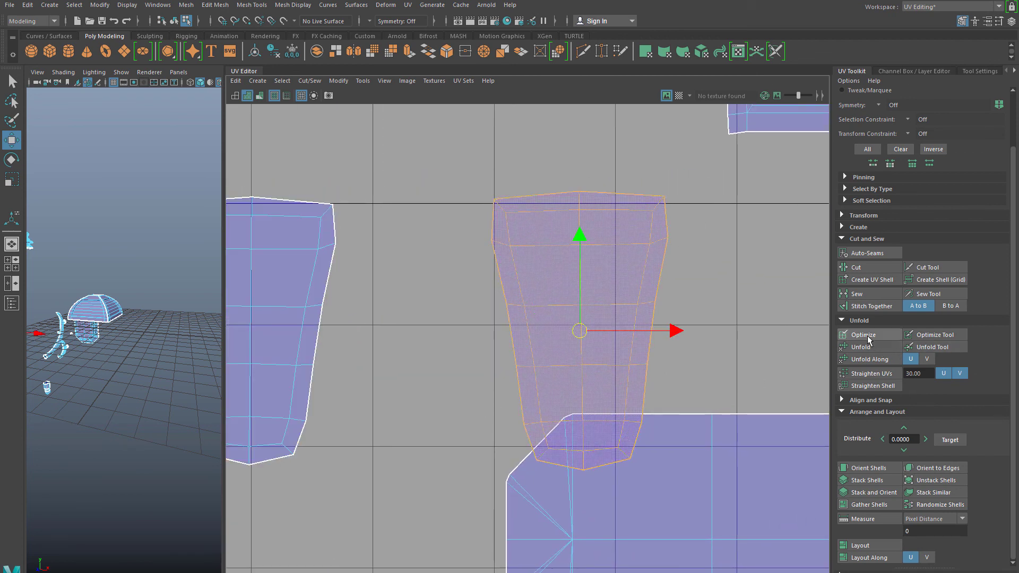
click(873, 374)
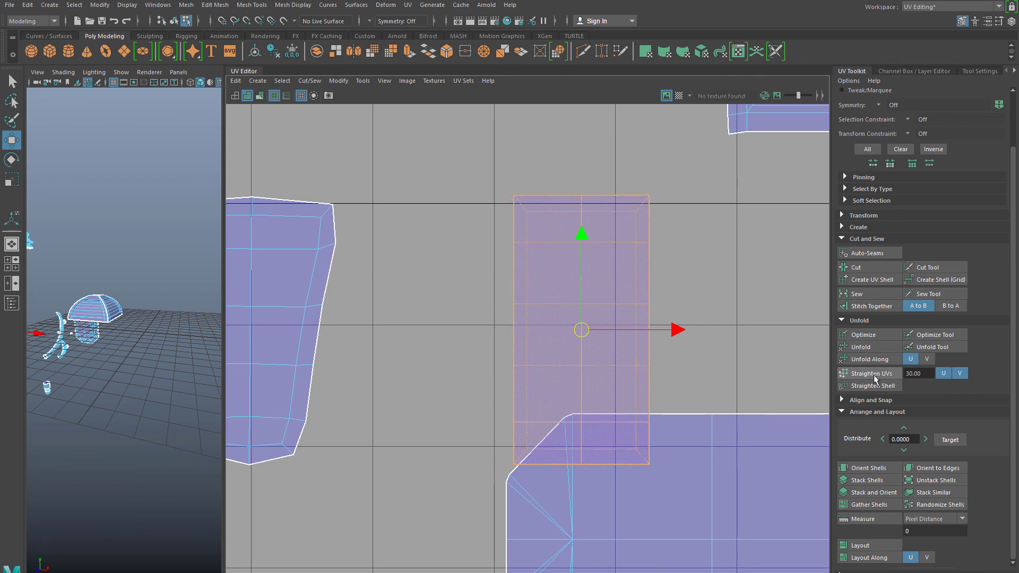
click(875, 361)
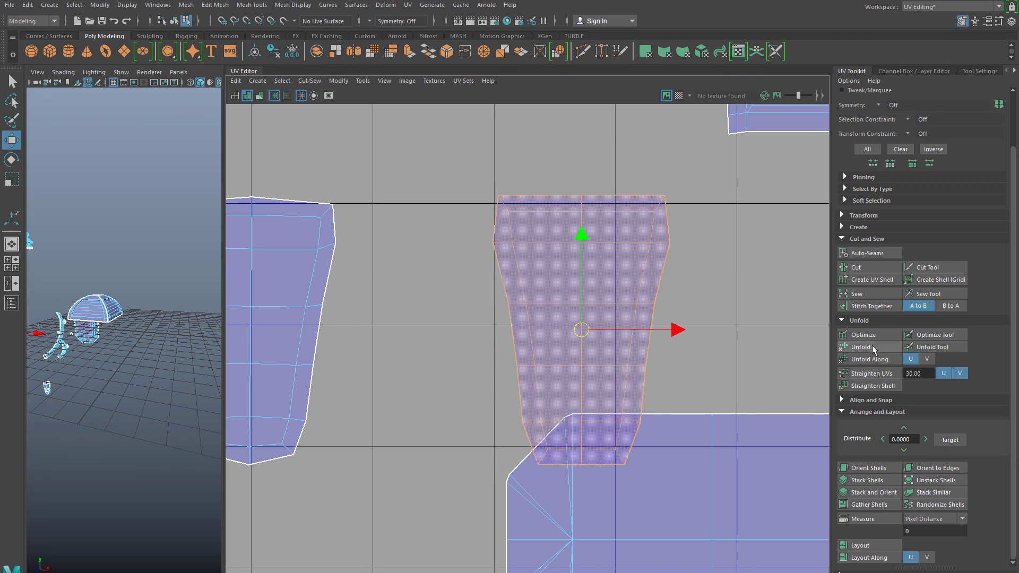
click(875, 338)
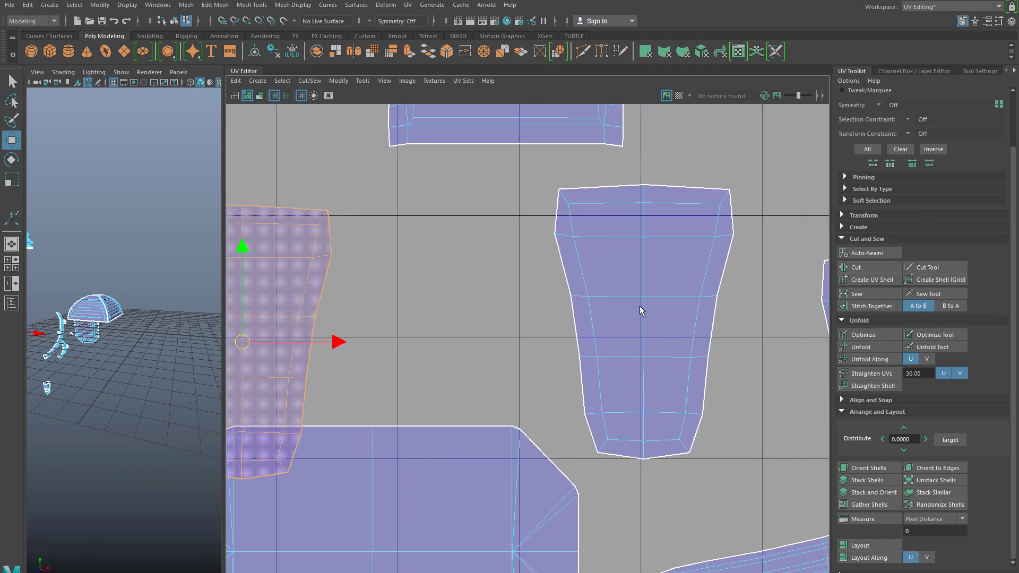
Step: Straighten the third tapered shell from the left, unfold it along U and optimize it
click(690, 345)
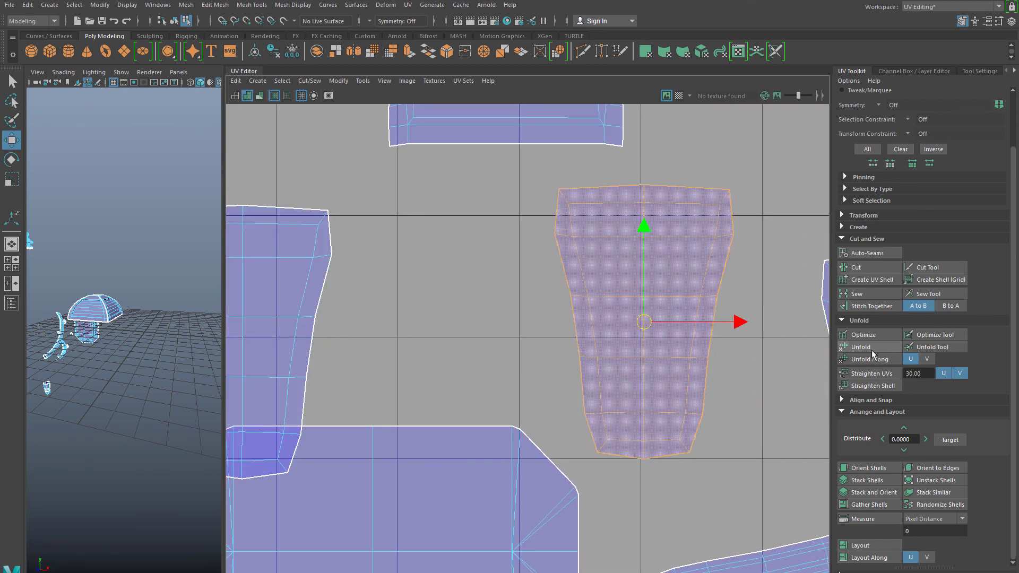
click(870, 373)
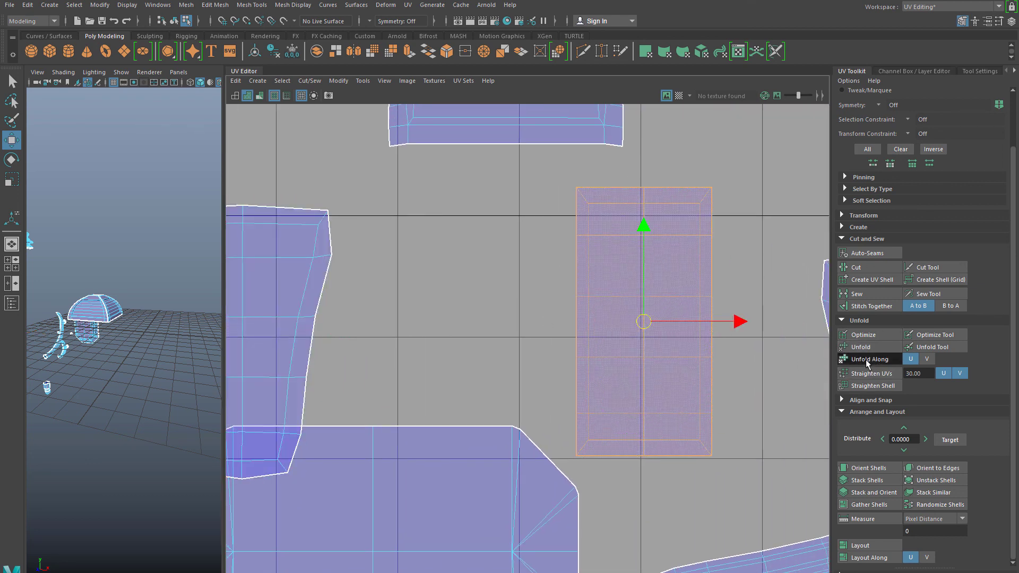
click(867, 363)
click(866, 335)
Step: Straighten the rightmost tapered shell's UVs, unfold it along U and optimize it
alt+middle_drag(670, 365, 488, 366)
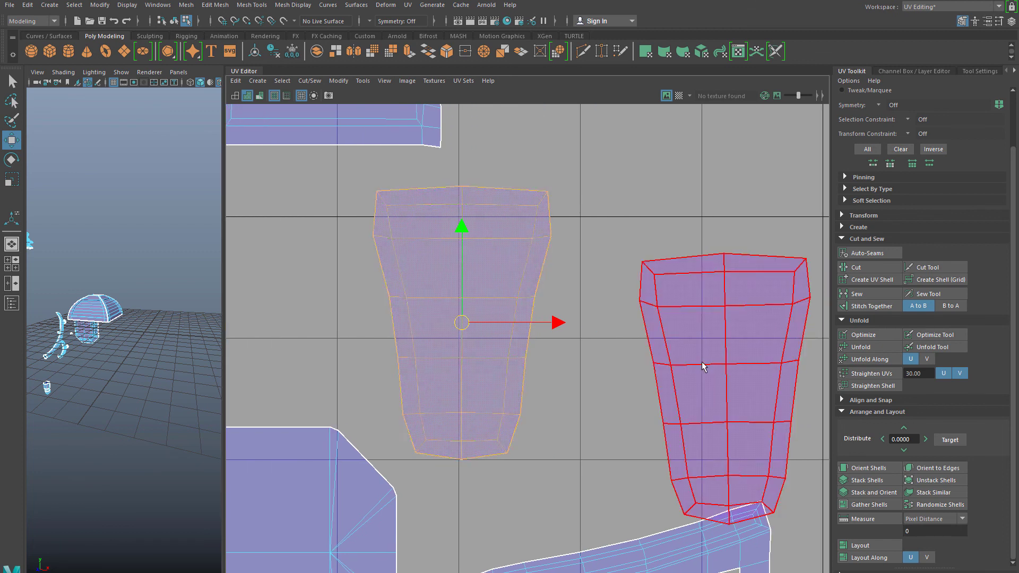
click(703, 366)
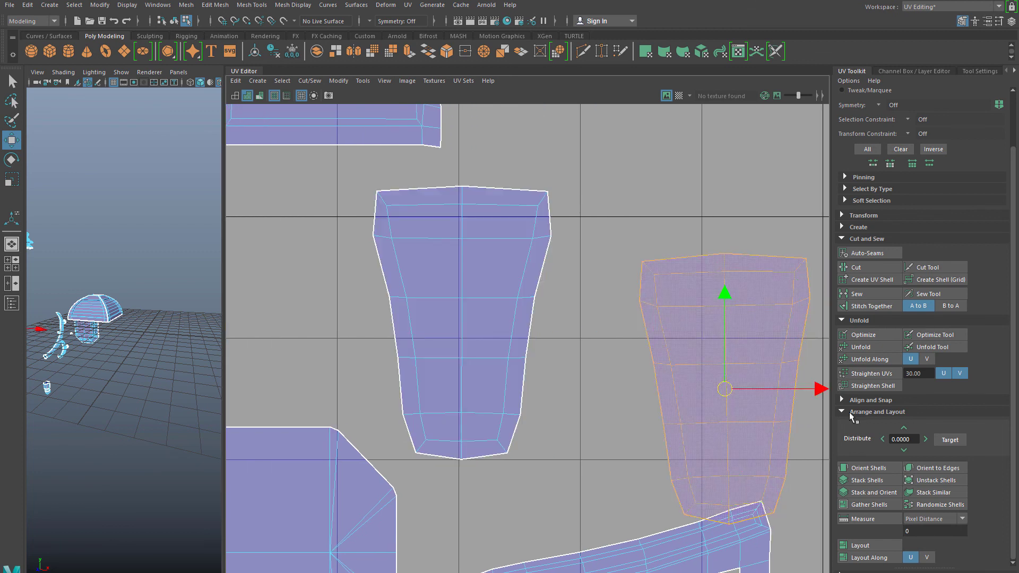
click(861, 376)
click(866, 358)
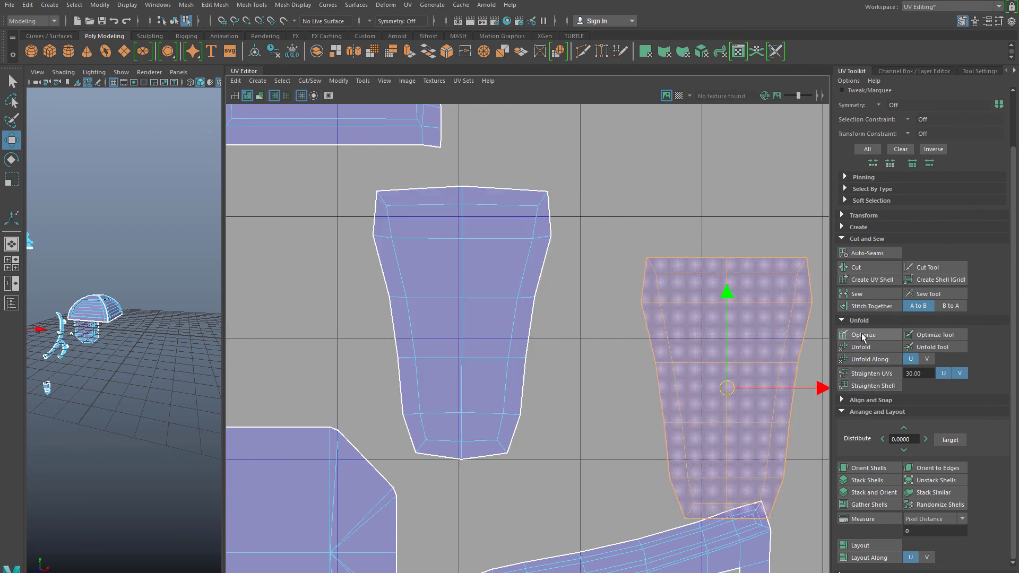
click(863, 335)
Step: Straighten the leftmost tapered shell's UVs once more and optimize the shell
scroll(666, 413, down, 4)
alt+middle_drag(672, 417, 755, 343)
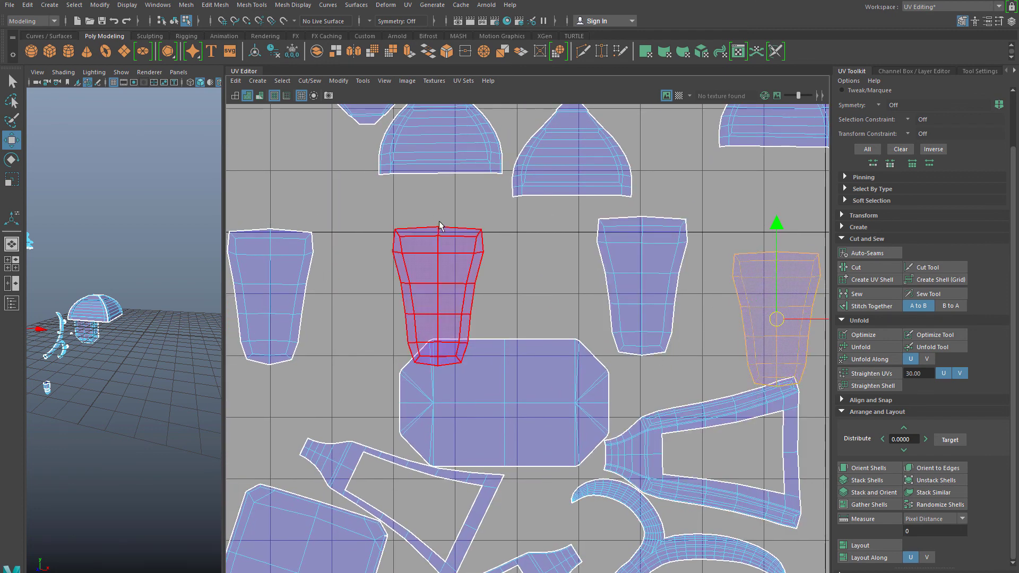
scroll(369, 415, down, 1)
alt+middle_drag(369, 415, 569, 423)
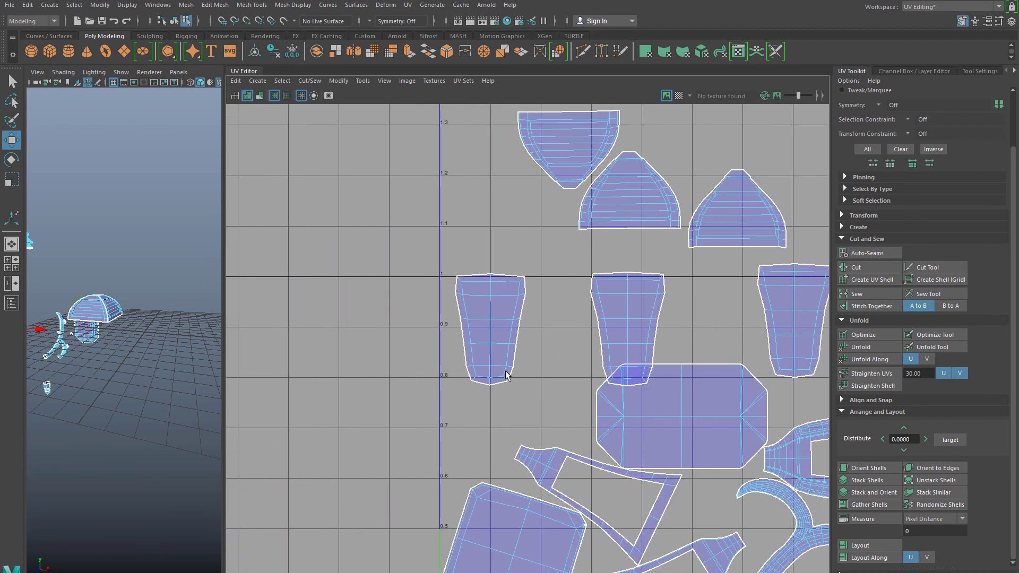
click(489, 345)
scroll(863, 390, up, 3)
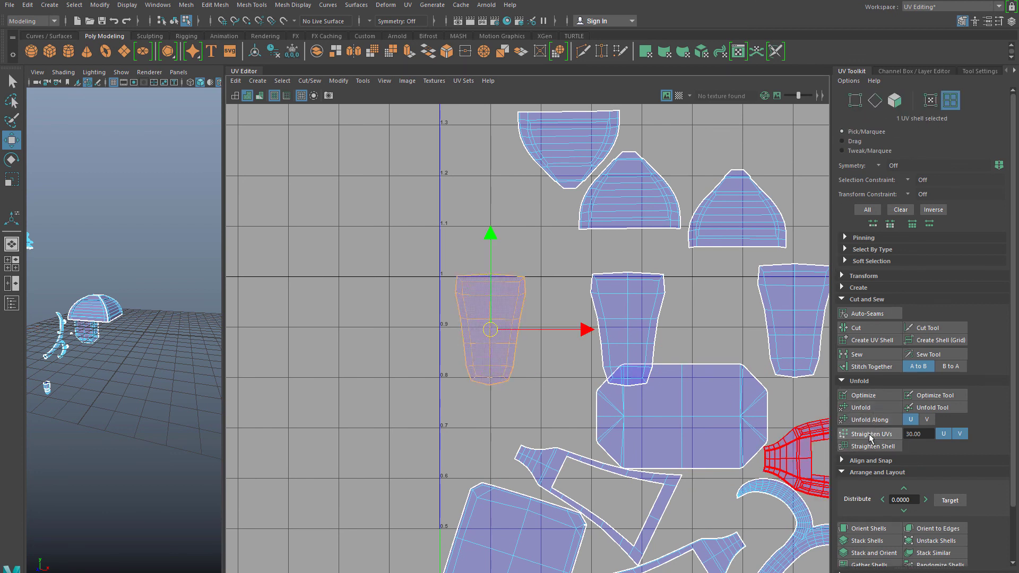
click(868, 434)
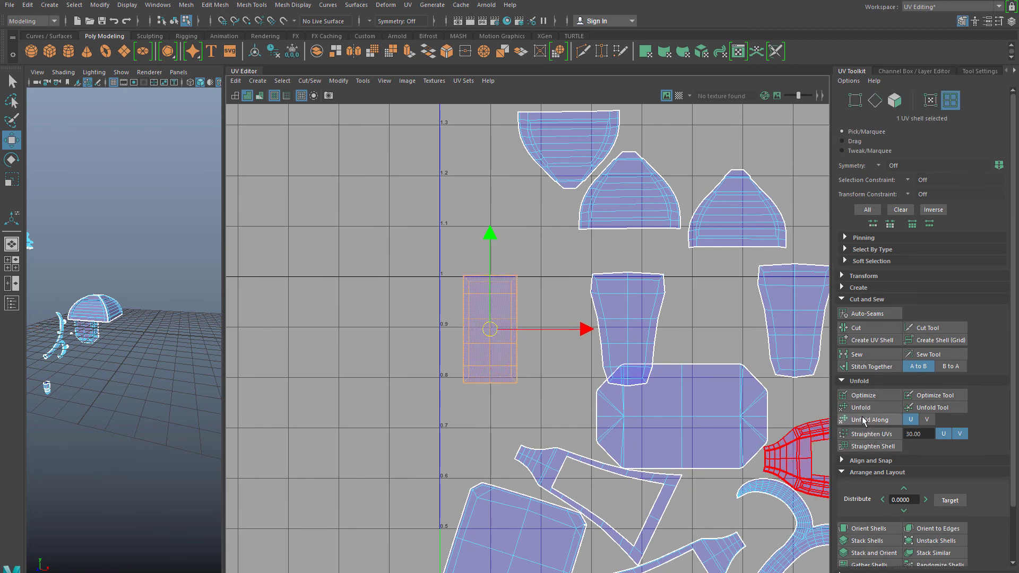
click(863, 395)
Step: Rotate the leftmost tapered shell slightly so that it stands upright at the 0–1 tile's top-left corner
click(504, 419)
scroll(504, 420, up, 3)
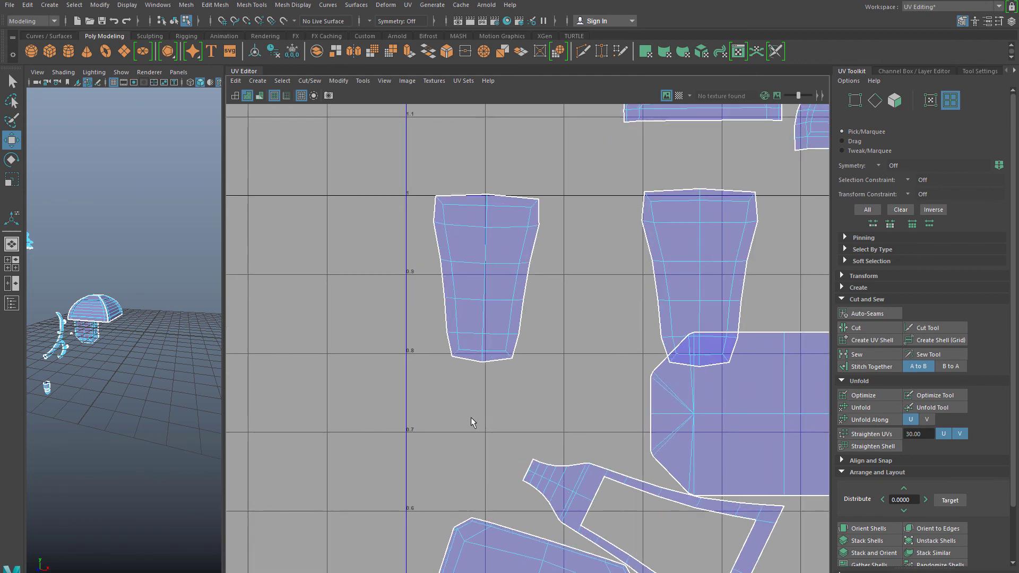
scroll(471, 421, up, 2)
click(520, 354)
scroll(547, 397, up, 1)
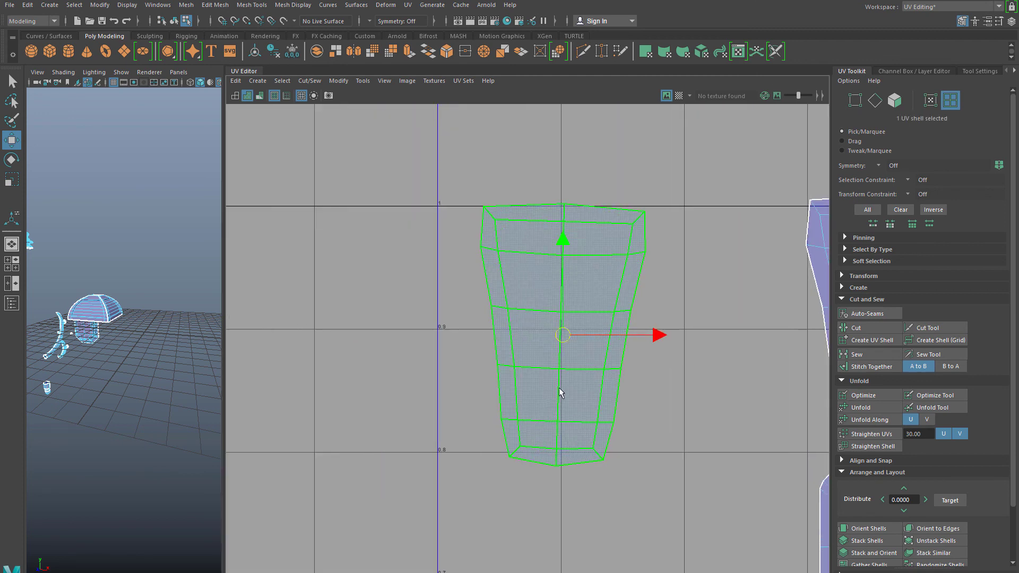
key(e)
drag(485, 372, 511, 398)
scroll(567, 431, down, 2)
scroll(569, 432, down, 3)
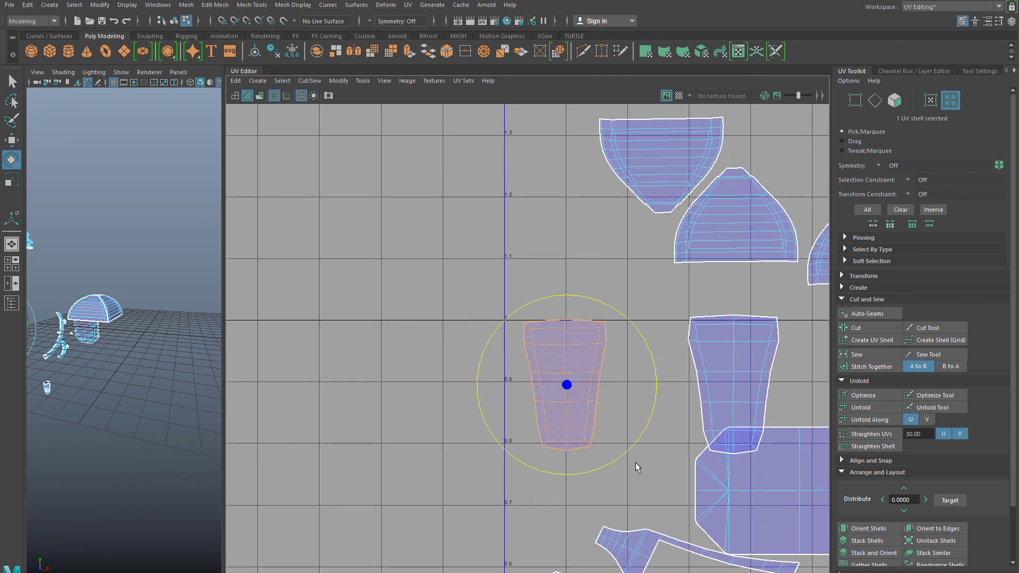
Step: Rotate the elongated octagonal shell a quarter turn so that its long side runs vertically
click(635, 463)
alt+middle_drag(636, 463, 257, 262)
click(383, 275)
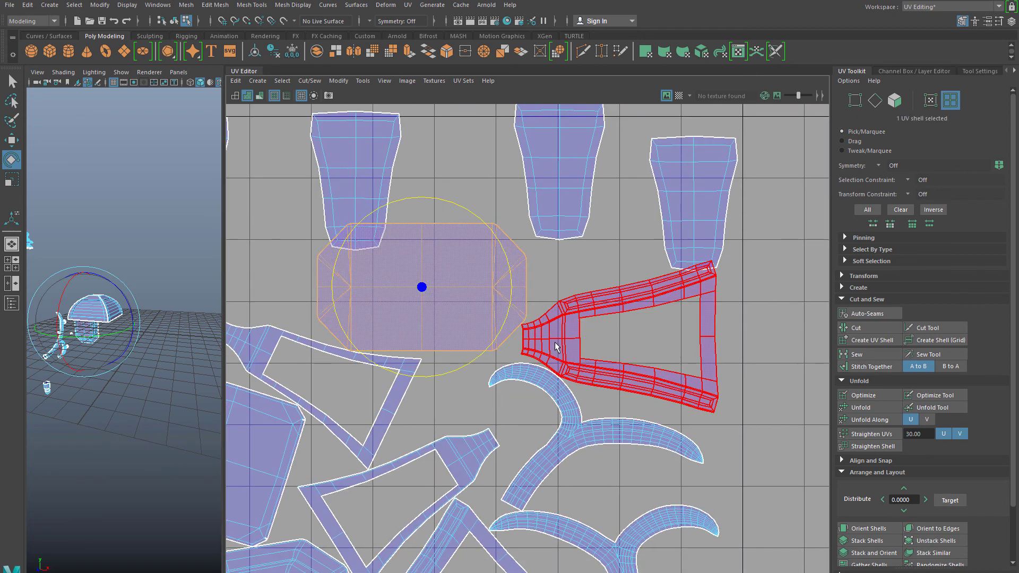
click(574, 366)
scroll(577, 367, up, 1)
click(457, 270)
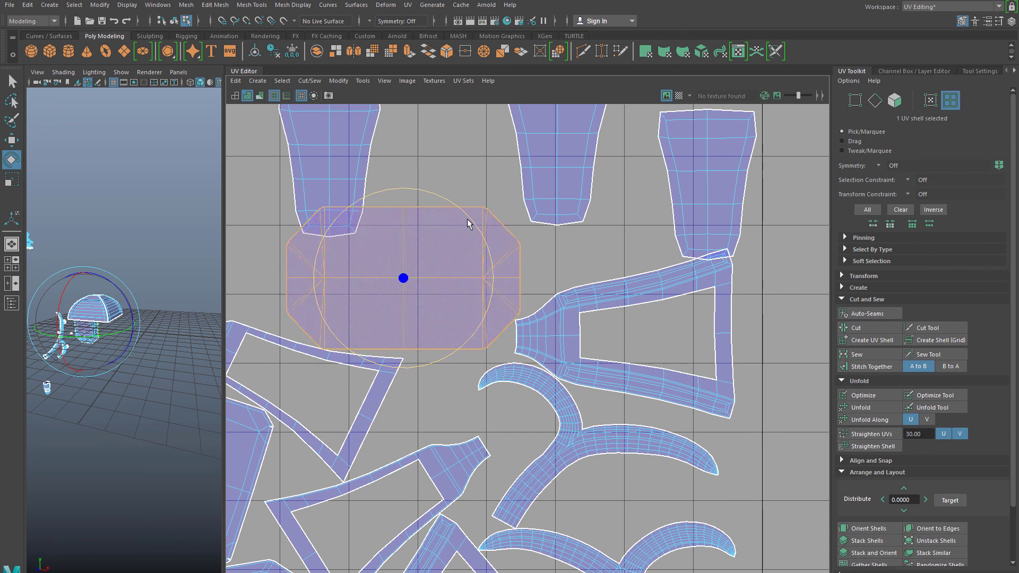
drag(465, 215, 496, 387)
Step: Rotate the frame-shaped shell beside the octagonal shell upright with its narrow end pointing down
click(575, 345)
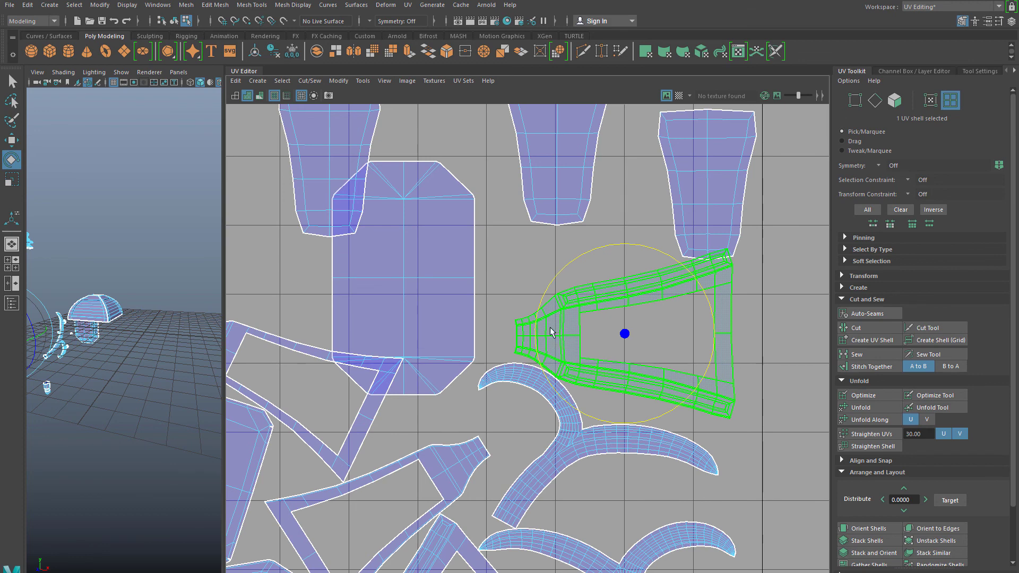
drag(567, 269, 655, 368)
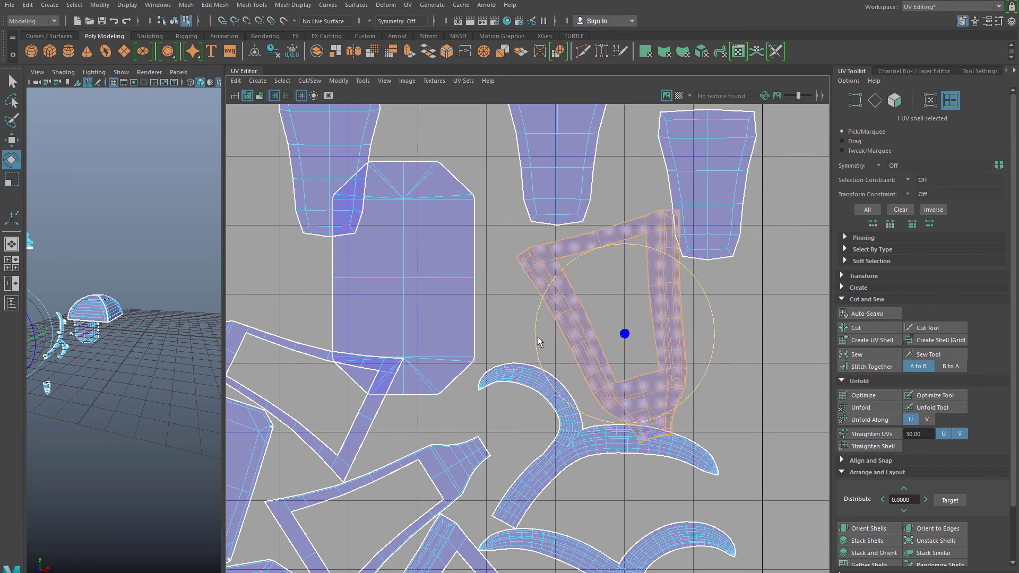
drag(534, 321, 534, 316)
Step: Move the thin triangular frame shell overlapping the octagonal shell out past the 0–1 tile's right edge, near its upper part
scroll(535, 321, down, 1)
alt+middle_drag(534, 322, 768, 288)
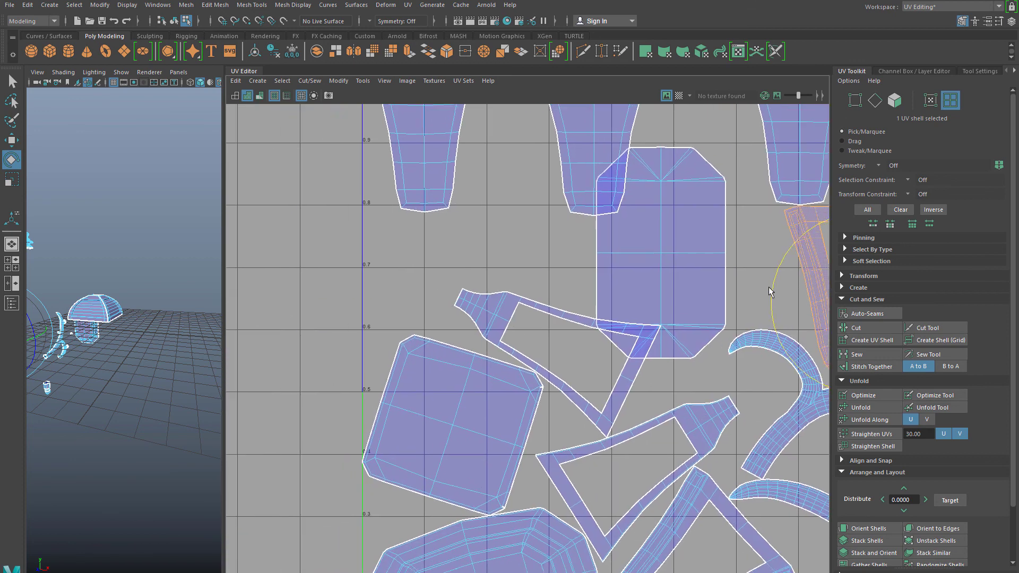
scroll(550, 313, down, 2)
scroll(538, 379, down, 2)
key(w)
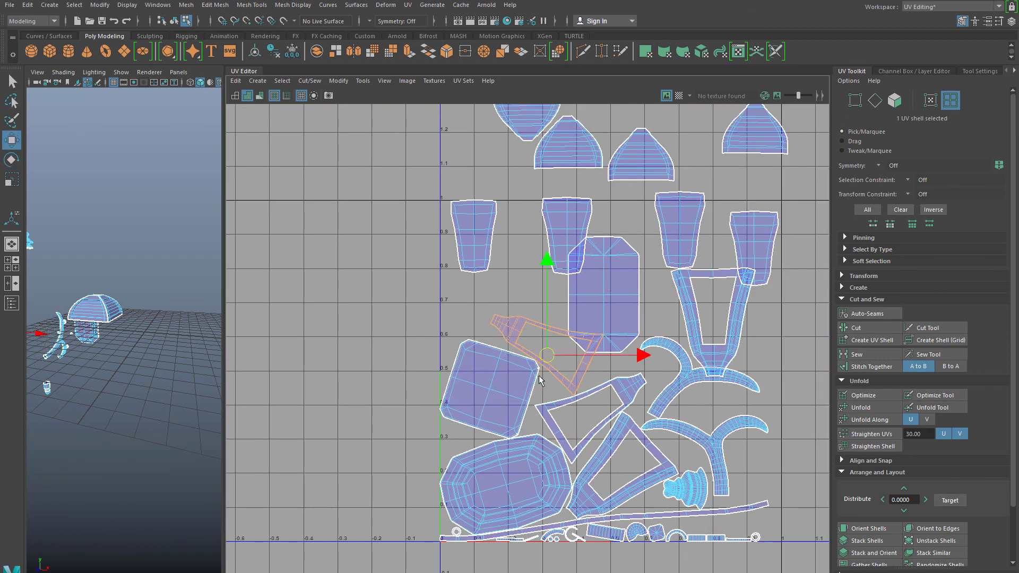
drag(548, 359, 811, 318)
key(space)
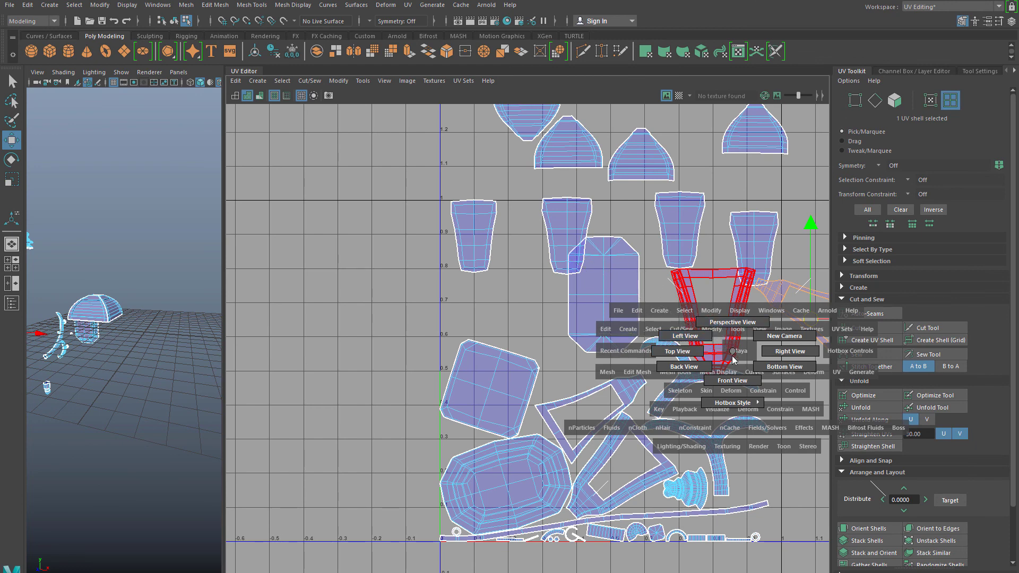
alt+middle_drag(653, 328, 495, 315)
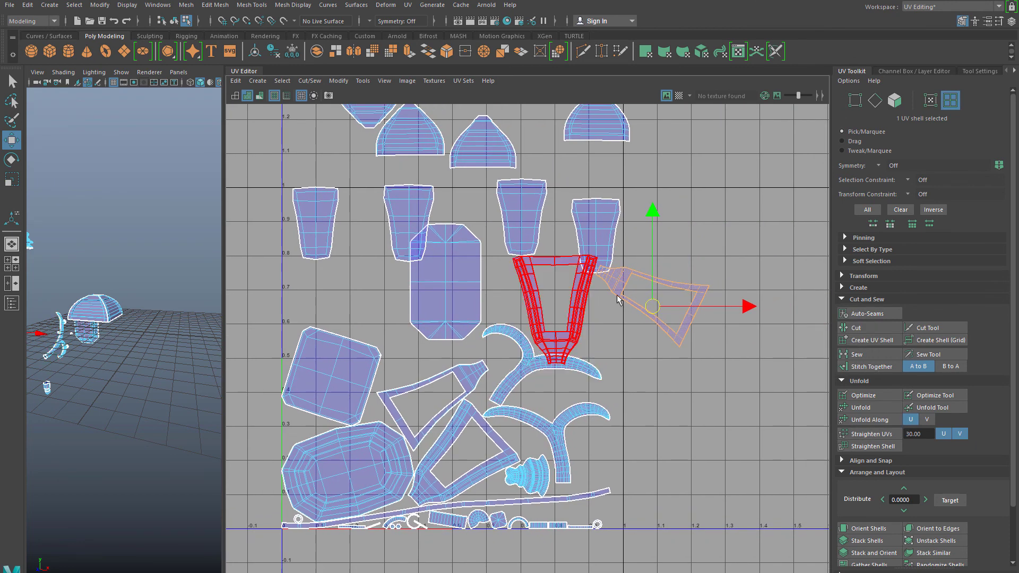
drag(657, 306, 699, 249)
Step: Move the two remaining slanted triangular frame shells out past the 0–1 tile's right edge, one below the other
click(471, 390)
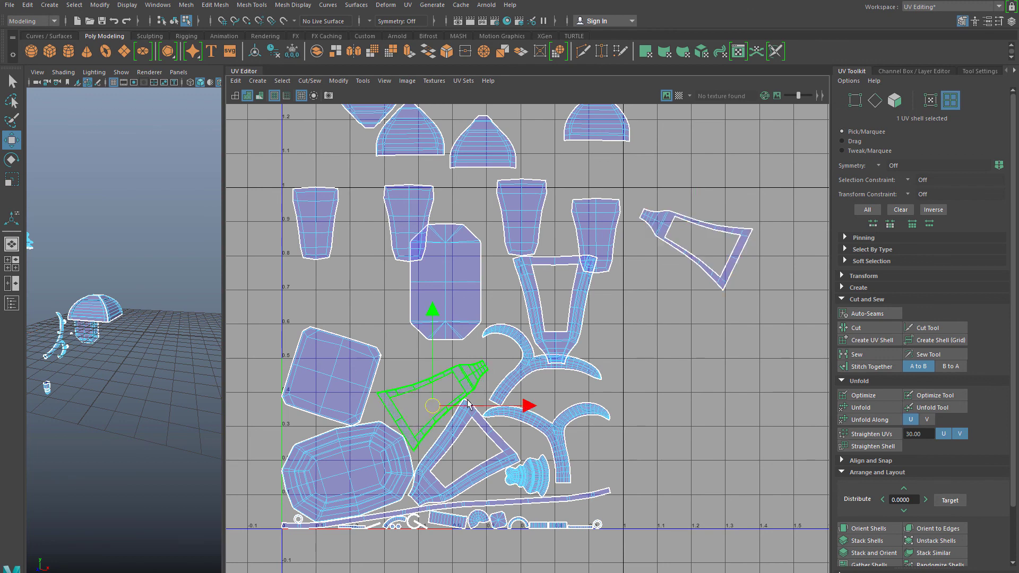
drag(533, 399, 844, 322)
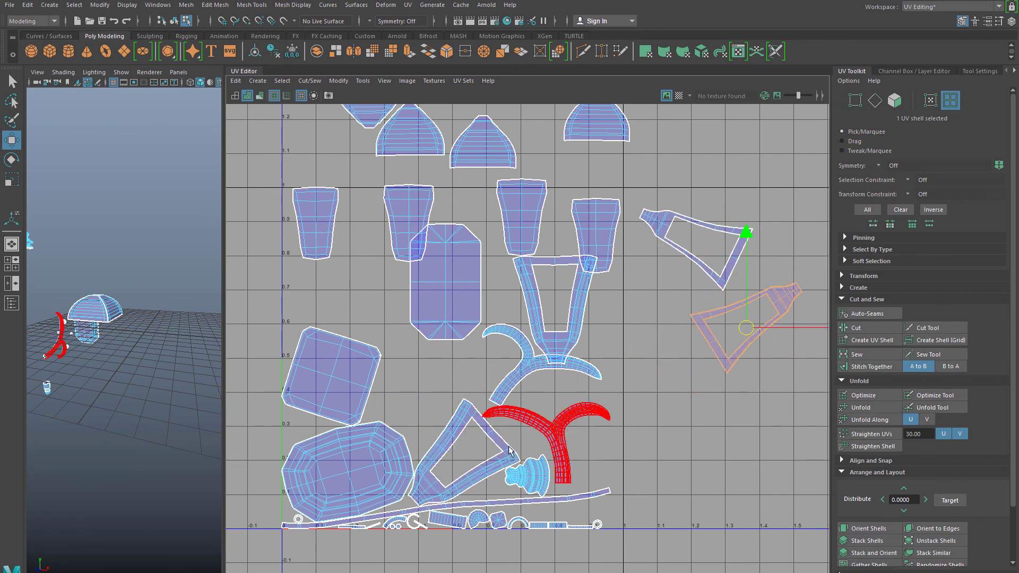
click(471, 454)
drag(472, 453, 770, 431)
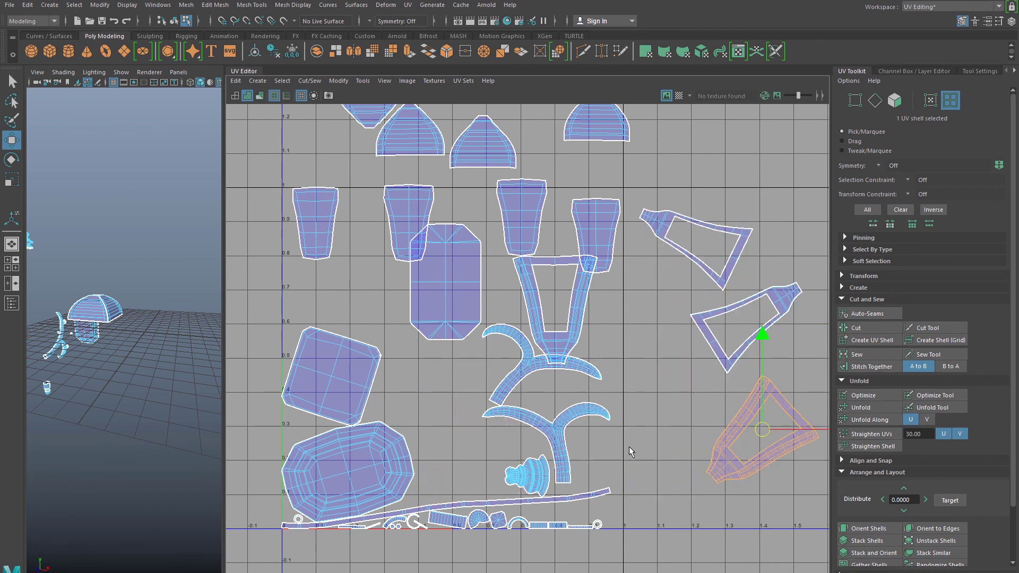
Step: Move the faceted octagonal shell out past the 0–1 tile's left edge and place the rounded square shell beside it
alt+middle_drag(630, 449, 663, 371)
click(320, 429)
alt+middle_drag(334, 416, 510, 407)
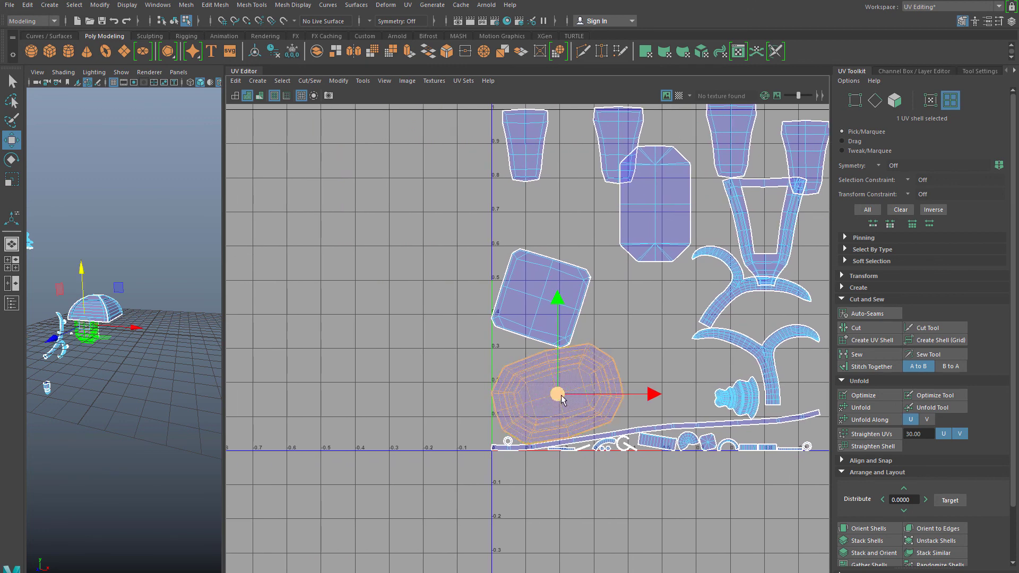
drag(557, 394, 381, 223)
click(508, 300)
drag(561, 320, 498, 252)
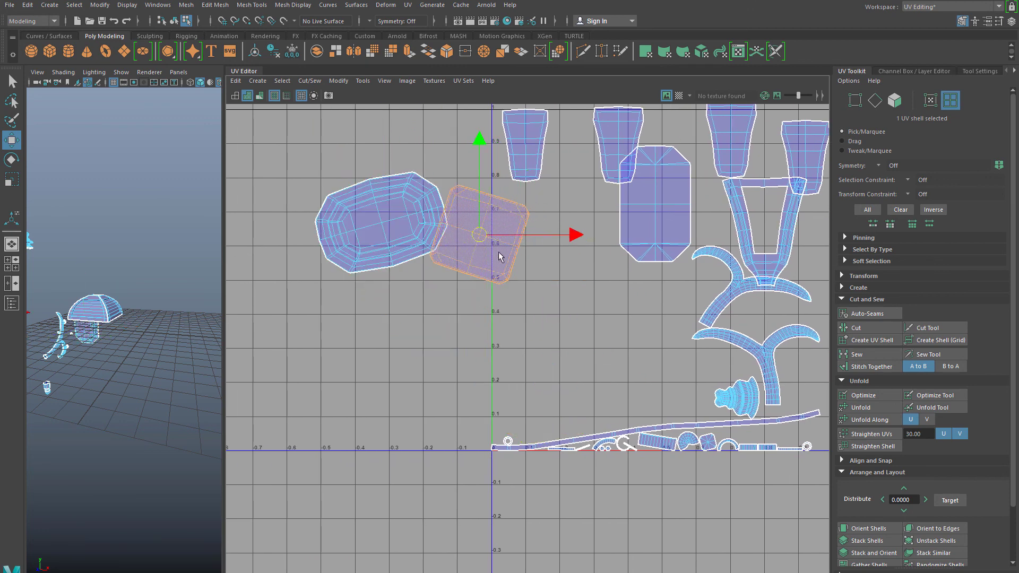
Step: Move the tall octagonal shell down and slightly left so that it clears the tapered panel shell above it
alt+middle_drag(628, 211, 593, 397)
click(598, 409)
drag(599, 409, 567, 471)
alt+right_drag(566, 472, 704, 470)
alt+middle_drag(704, 470, 384, 439)
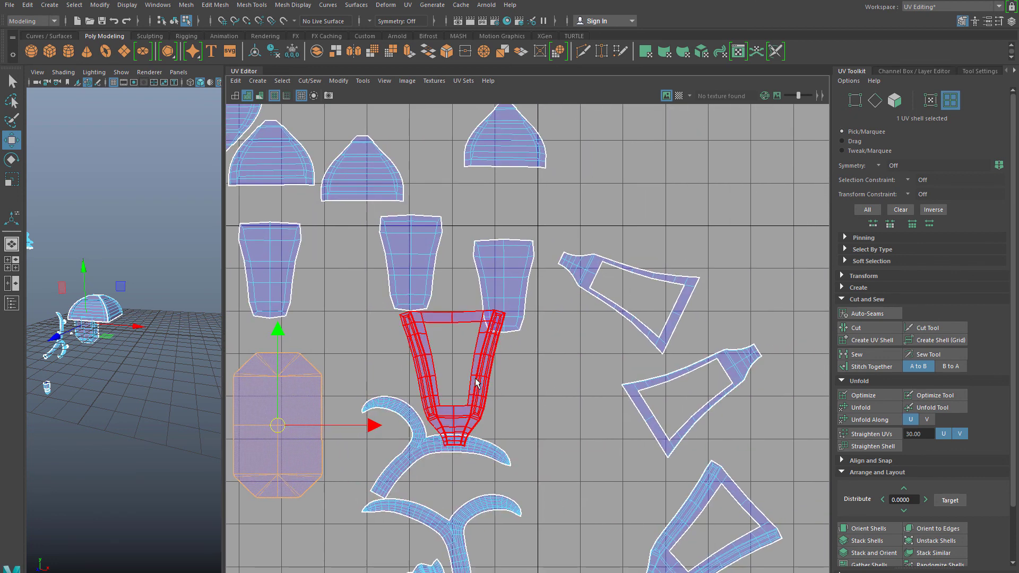
Step: Move the thick upright frame shell past the 0–1 tile's right edge, then straighten its UVs and relax them with Optimize
click(450, 381)
drag(447, 381, 573, 419)
scroll(568, 435, up, 2)
alt+middle_drag(442, 428, 438, 407)
scroll(487, 425, up, 3)
click(601, 357)
drag(616, 375, 622, 368)
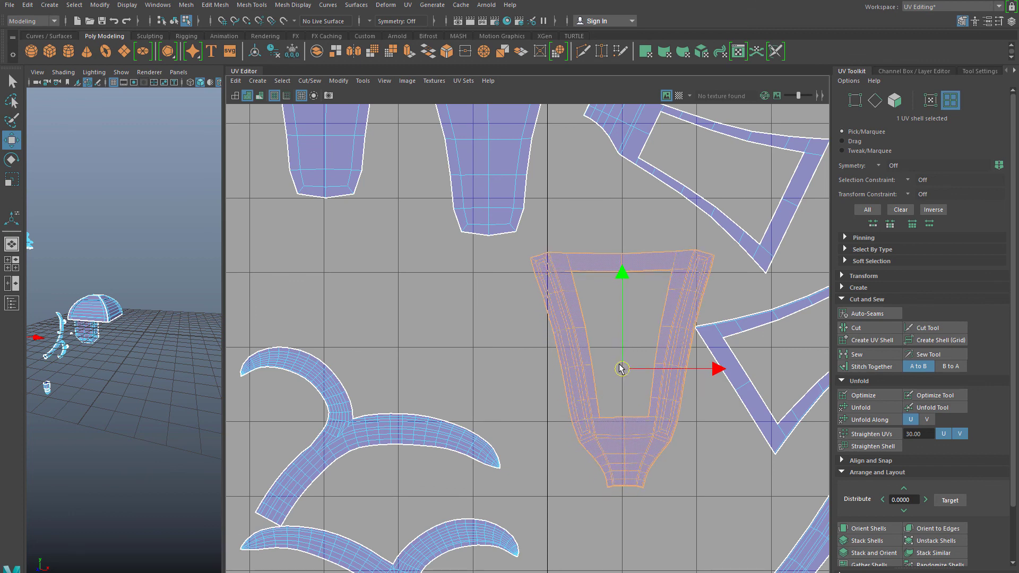
alt+middle_drag(648, 381, 526, 404)
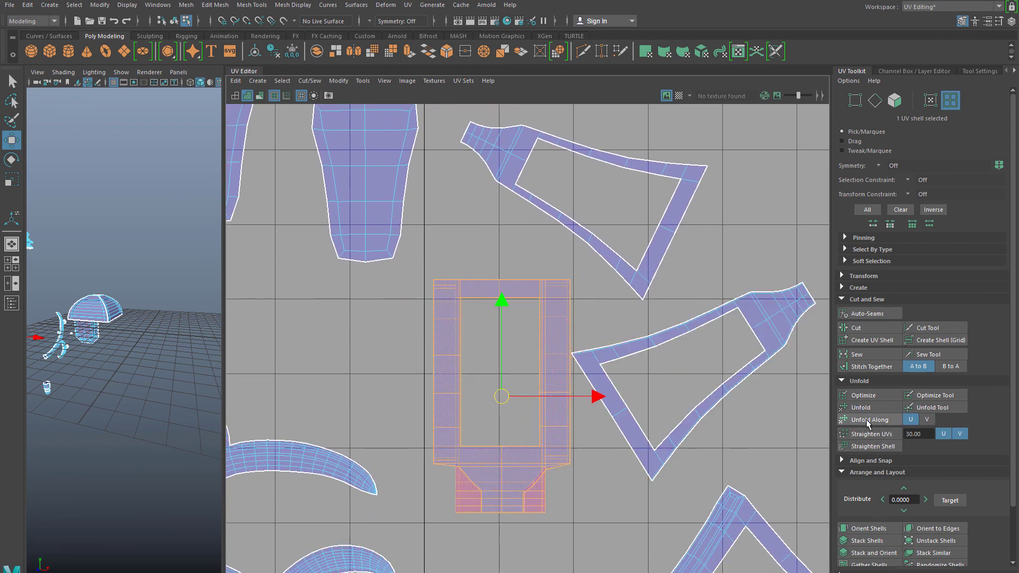
click(859, 396)
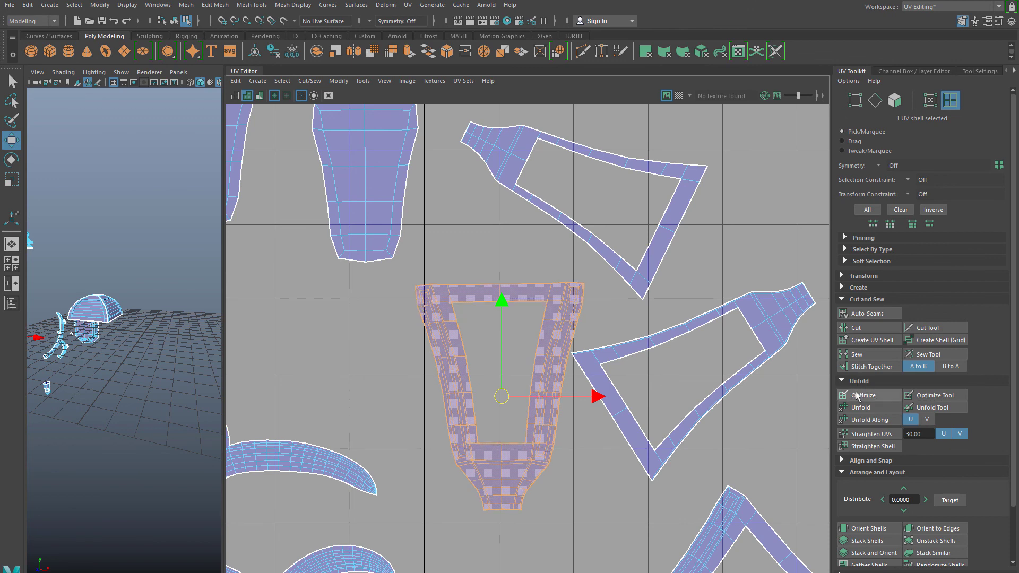
Step: Rotate the uppermost thin frame shell upright with its narrow end down, then unfold it along U and optimize it
alt+middle_drag(616, 313, 613, 397)
click(556, 294)
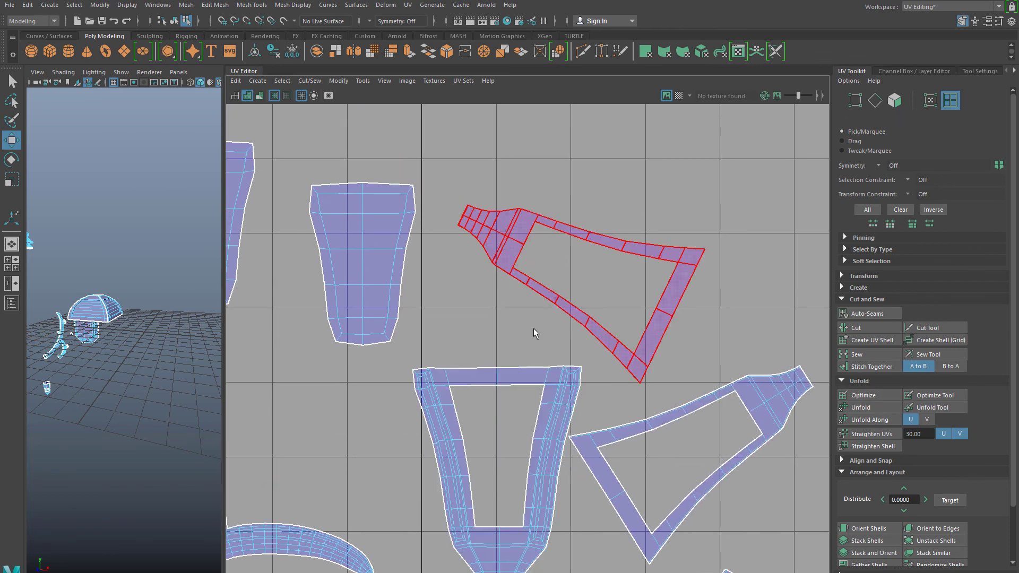
key(e)
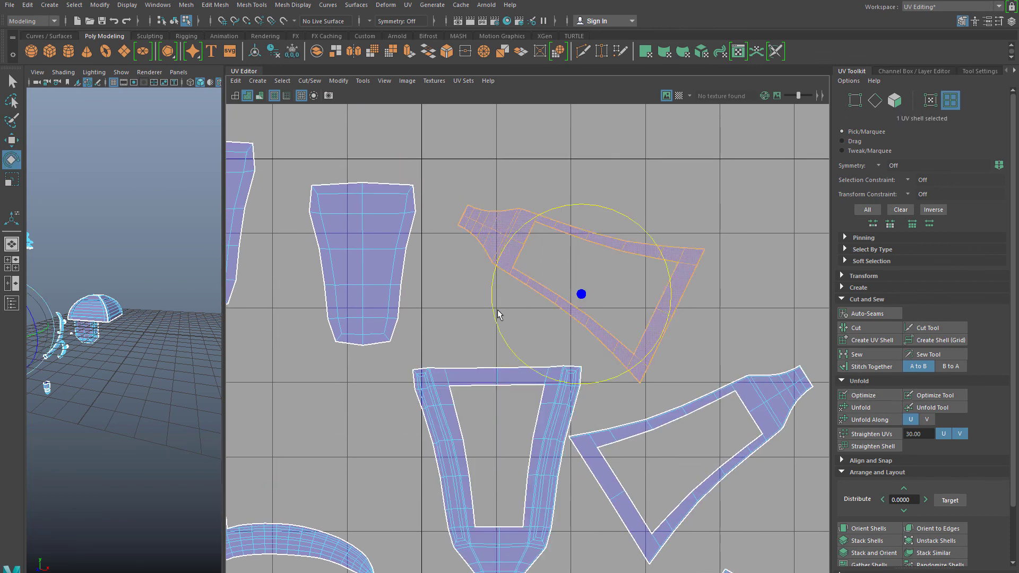
drag(491, 326, 732, 570)
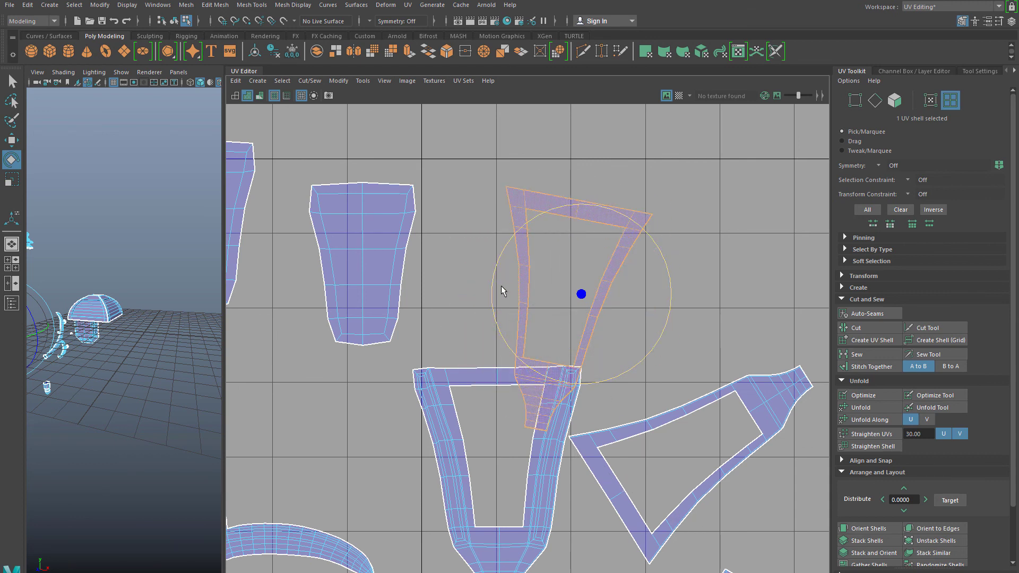
mouse_move(501, 291)
mouse_down()
mouse_move(490, 313)
mouse_move(491, 304)
mouse_up()
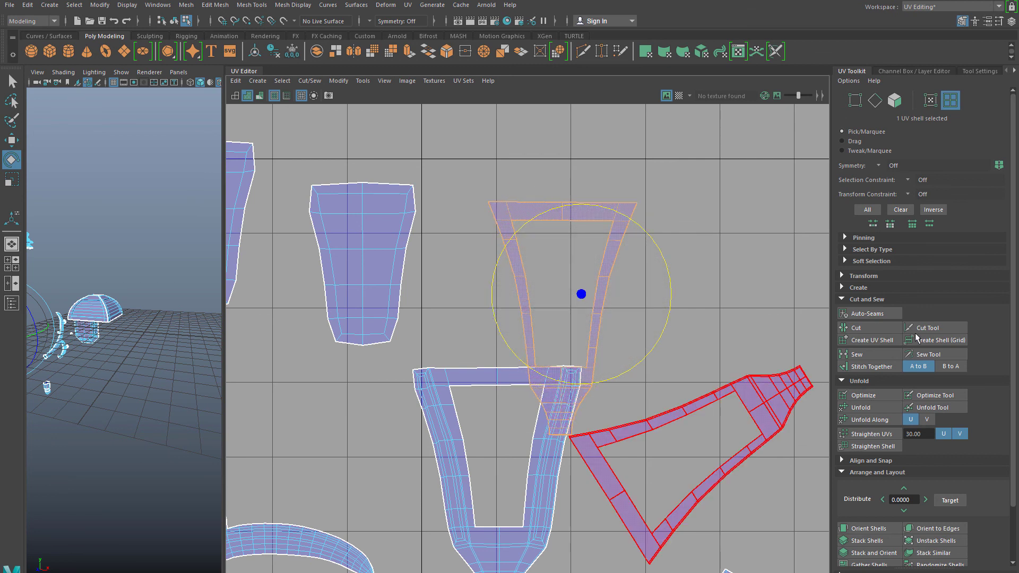
click(867, 418)
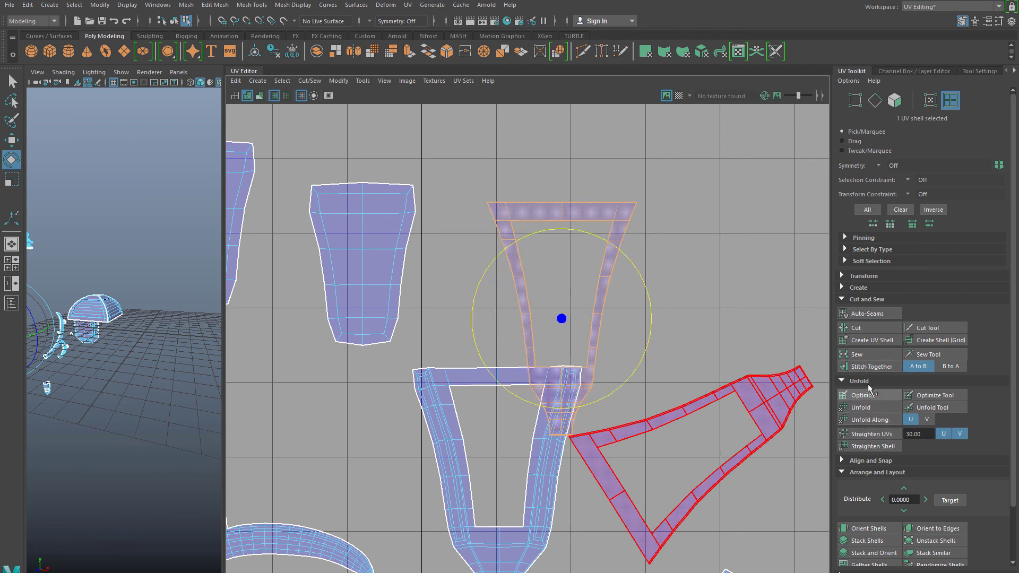
click(865, 395)
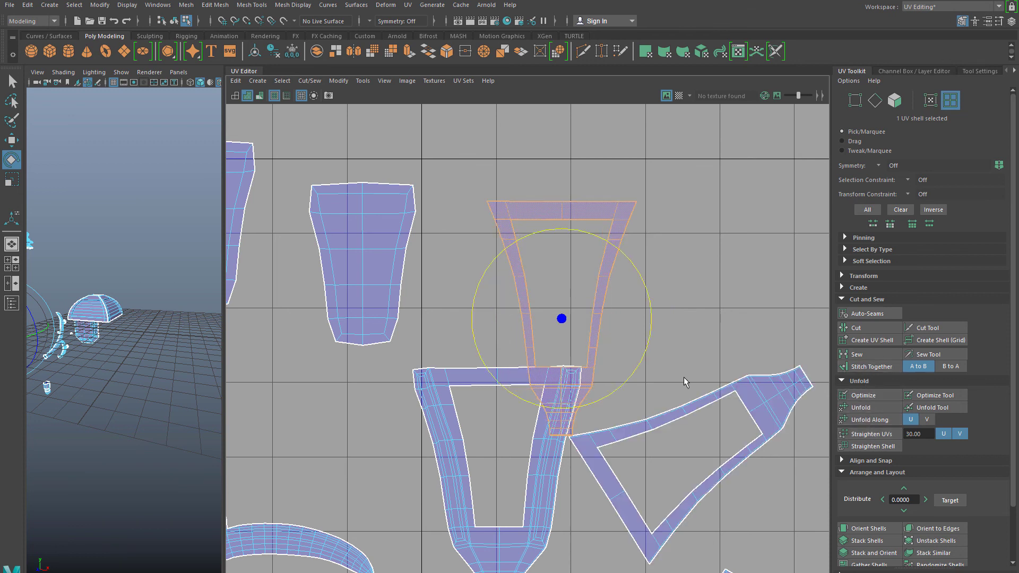
Step: Rotate the second thin frame shell, beside the thick upright frame, upright with its narrow end pointing down
click(695, 395)
alt+middle_drag(691, 364, 621, 230)
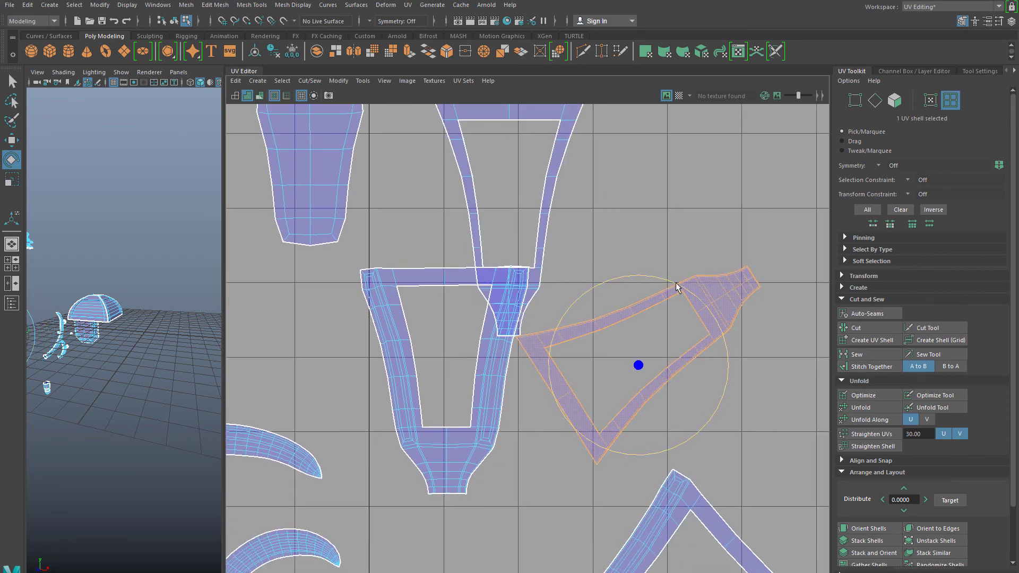
drag(678, 284, 708, 489)
Step: Straighten the second thin frame shell's UVs, then unfold it along U and in full
alt+middle_drag(627, 401, 602, 340)
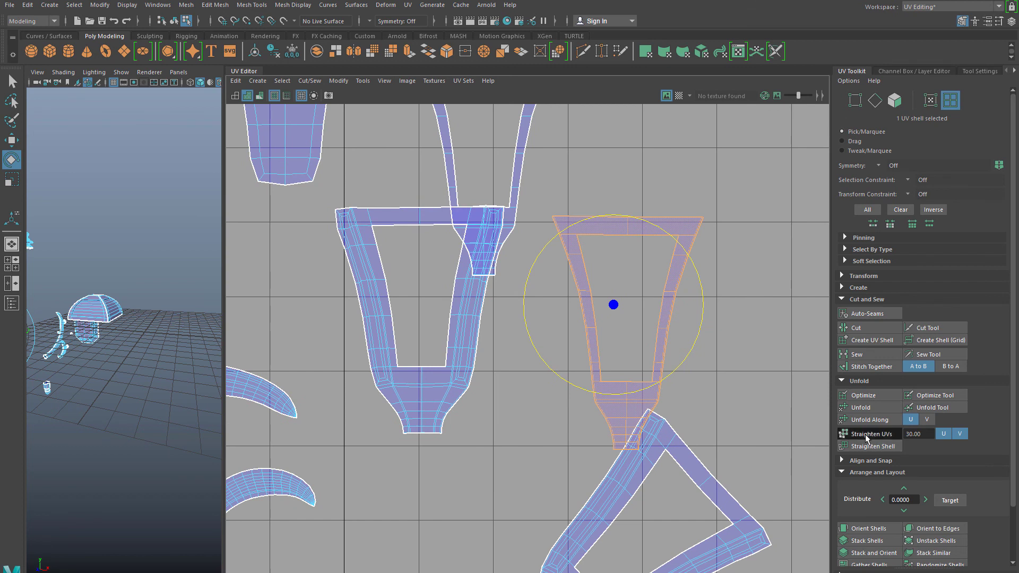
click(865, 434)
click(862, 422)
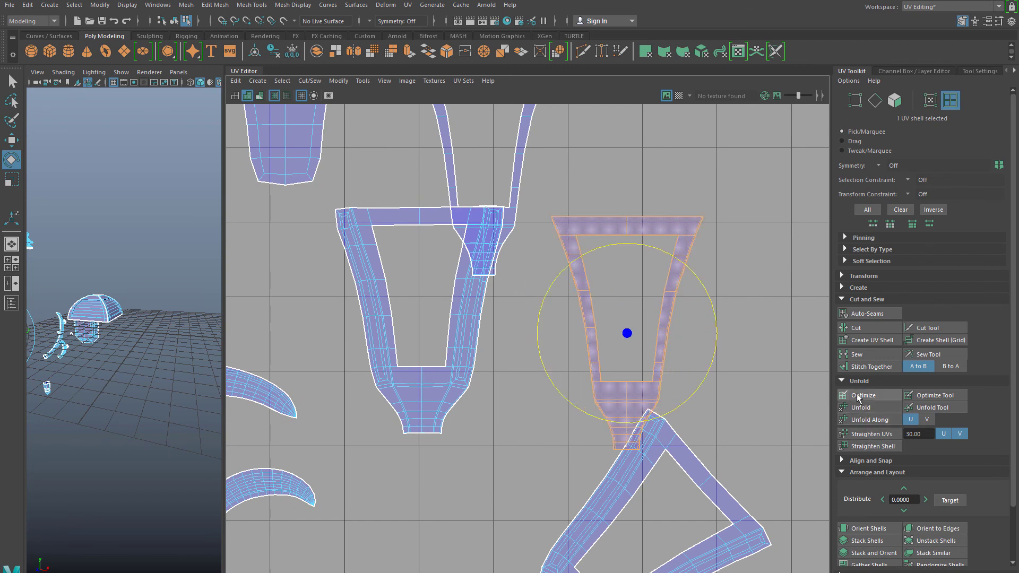
click(858, 409)
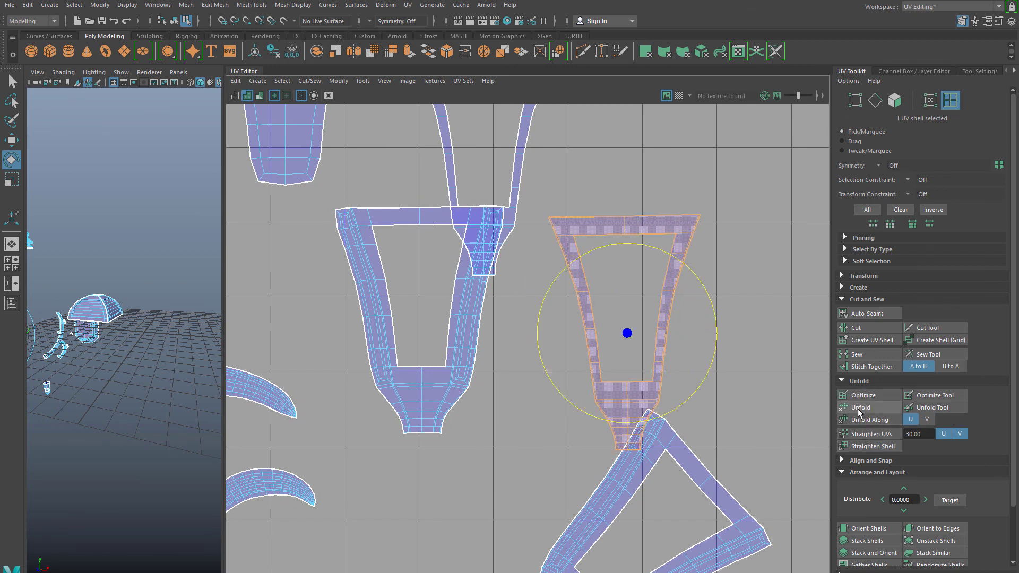
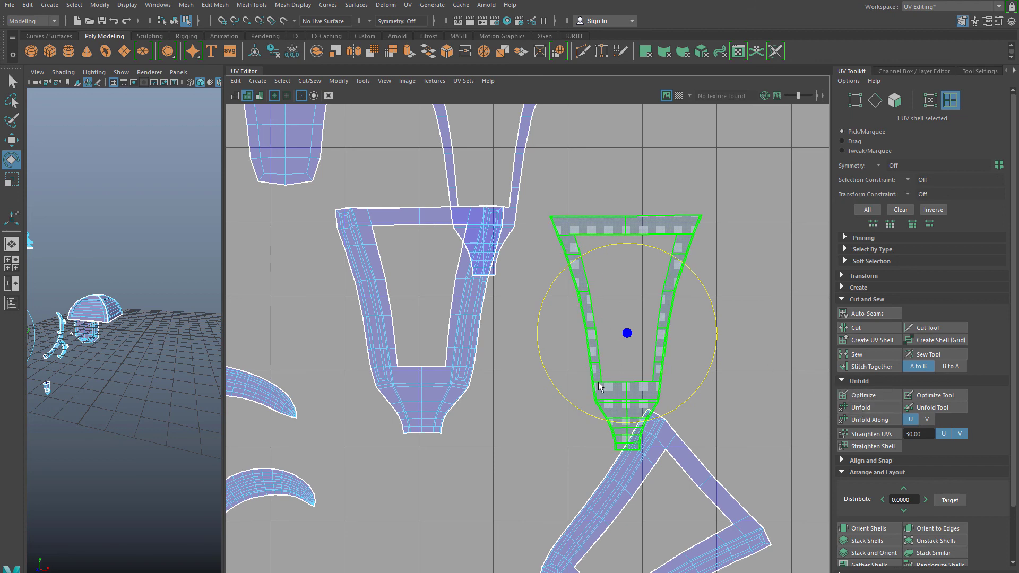
Step: Rotate the remaining slanted thick frame shell upright with its narrow end down, then unfold it along U and in full
alt+middle_drag(559, 432, 601, 232)
click(627, 336)
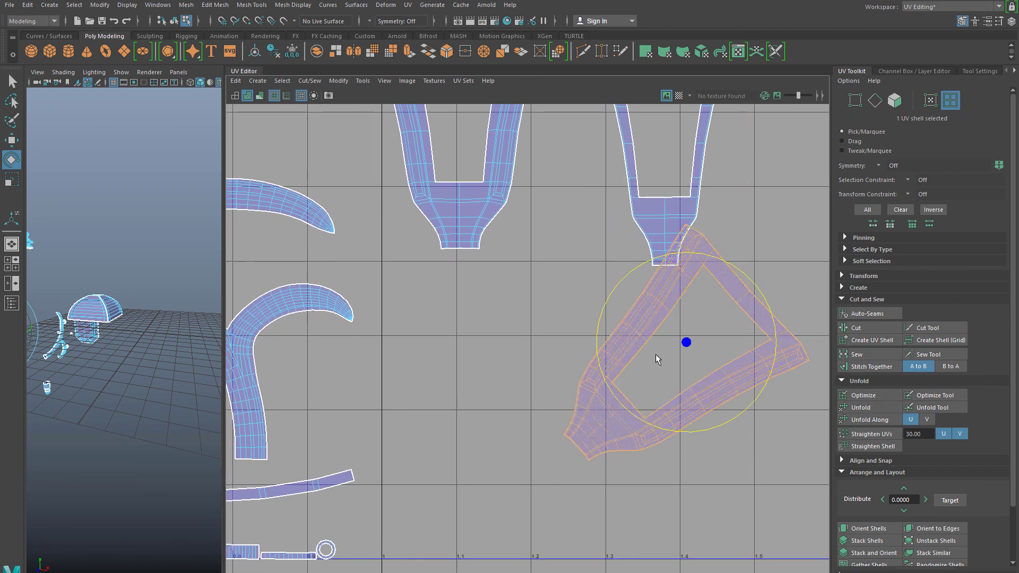
drag(602, 354, 620, 429)
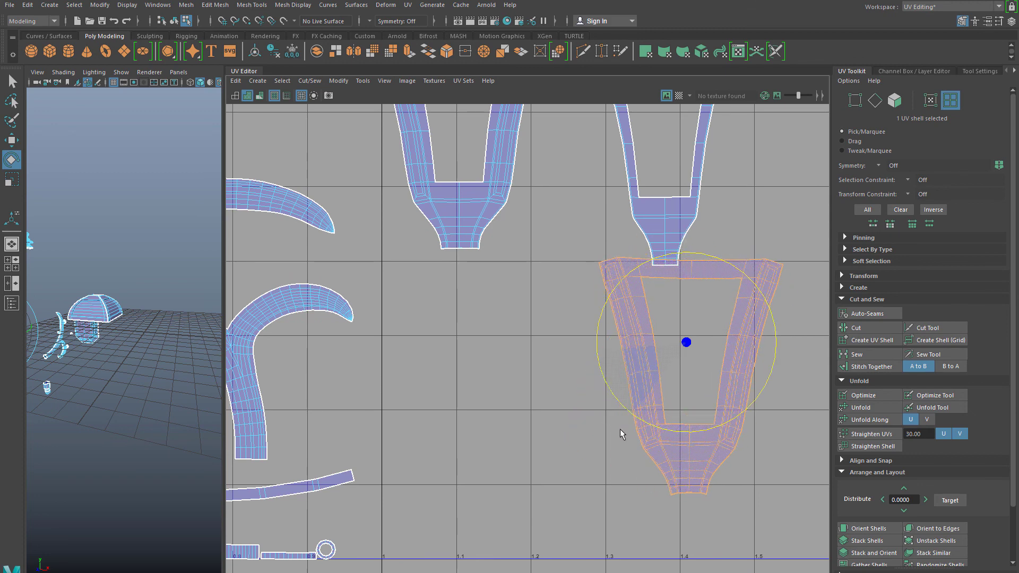
click(862, 421)
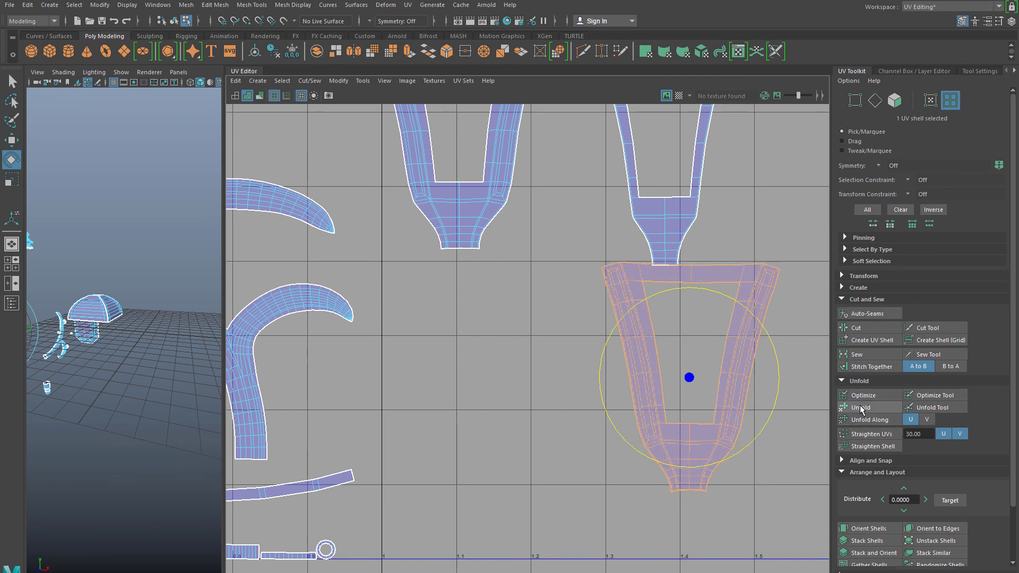
click(861, 407)
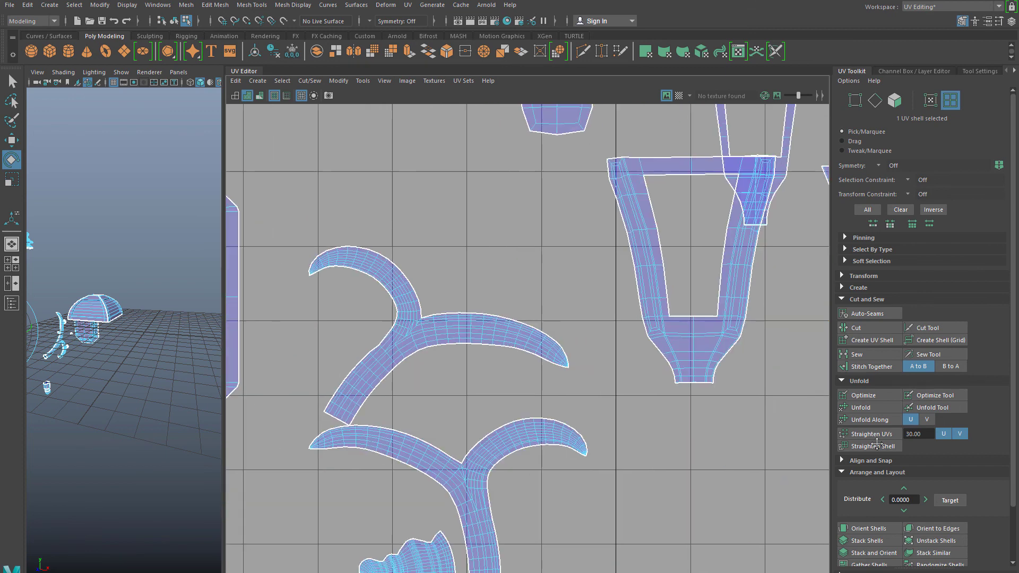
Step: Move the long wavy strip shell up and left, clear of the row of small shells along the tile's lower edge
alt+middle_drag(877, 445, 890, 452)
click(699, 329)
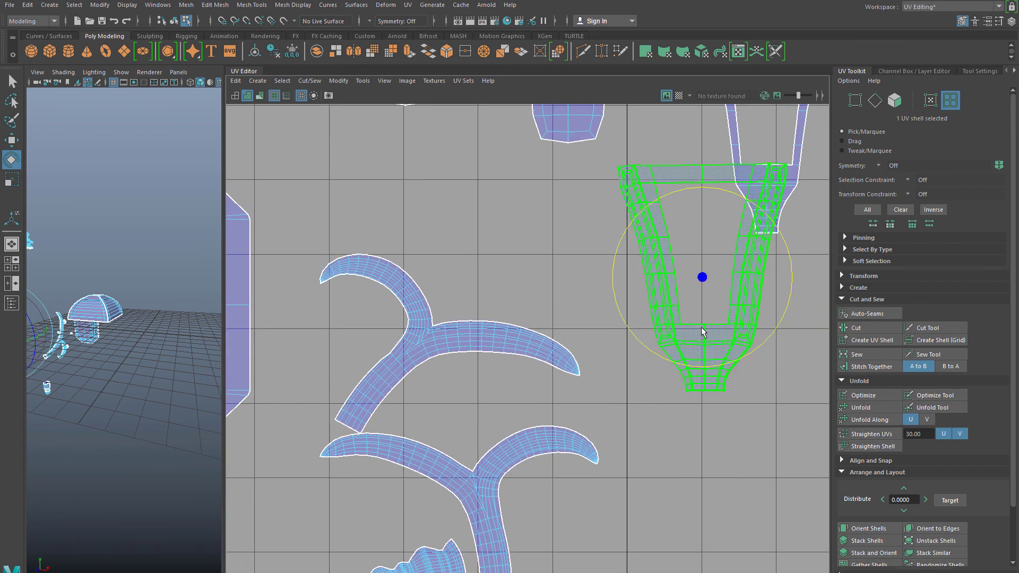
alt+middle_drag(722, 372, 595, 341)
scroll(596, 349, down, 5)
alt+middle_drag(403, 385, 729, 405)
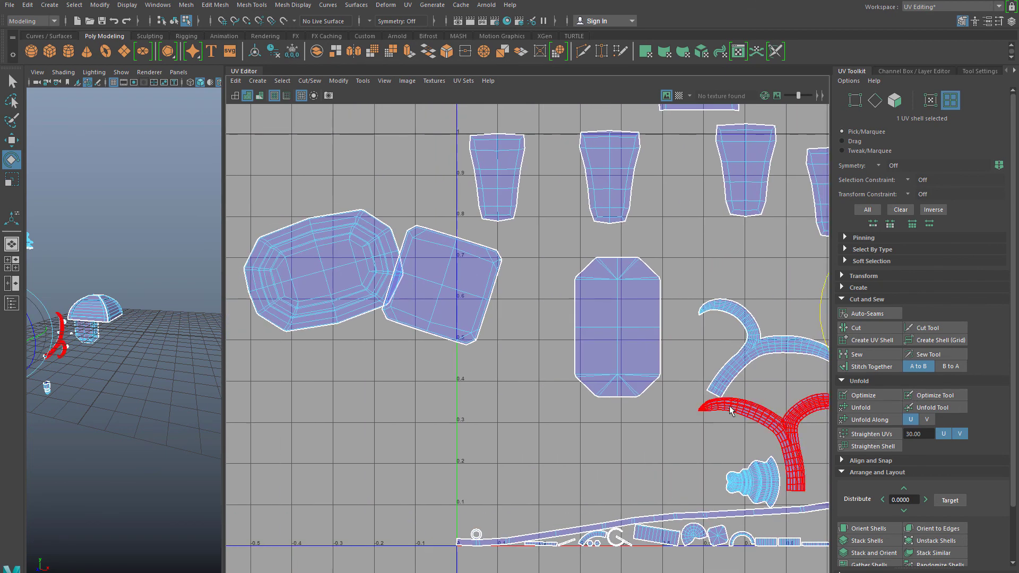
scroll(669, 422, down, 2)
alt+middle_drag(667, 424, 605, 286)
click(593, 368)
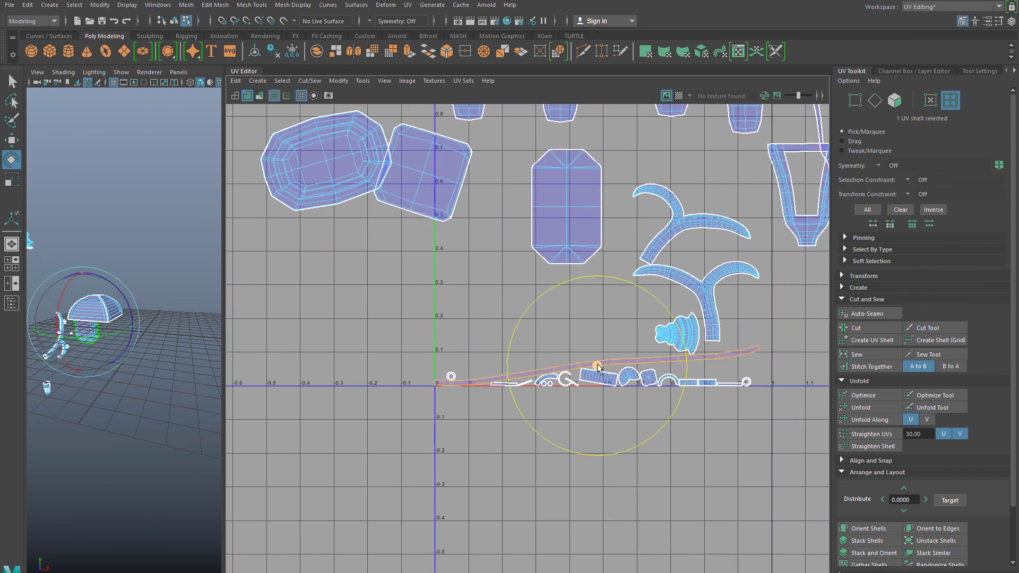
key(w)
drag(596, 358, 453, 314)
scroll(463, 345, up, 1)
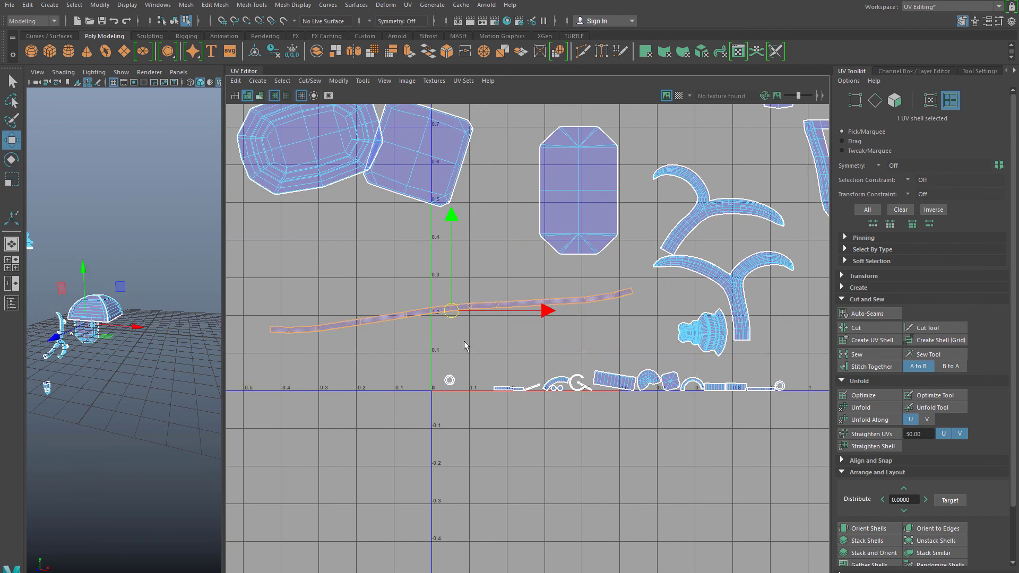
Step: Straighten the long strip shell's UVs with the 30.00 setting, unfold it, and clear the selection
alt+middle_drag(464, 341, 557, 342)
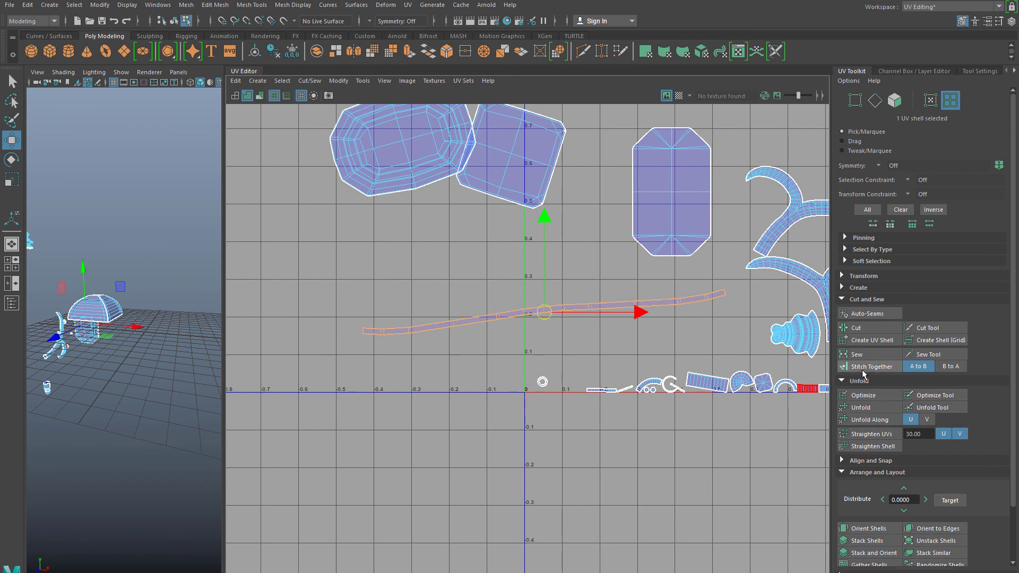
click(866, 436)
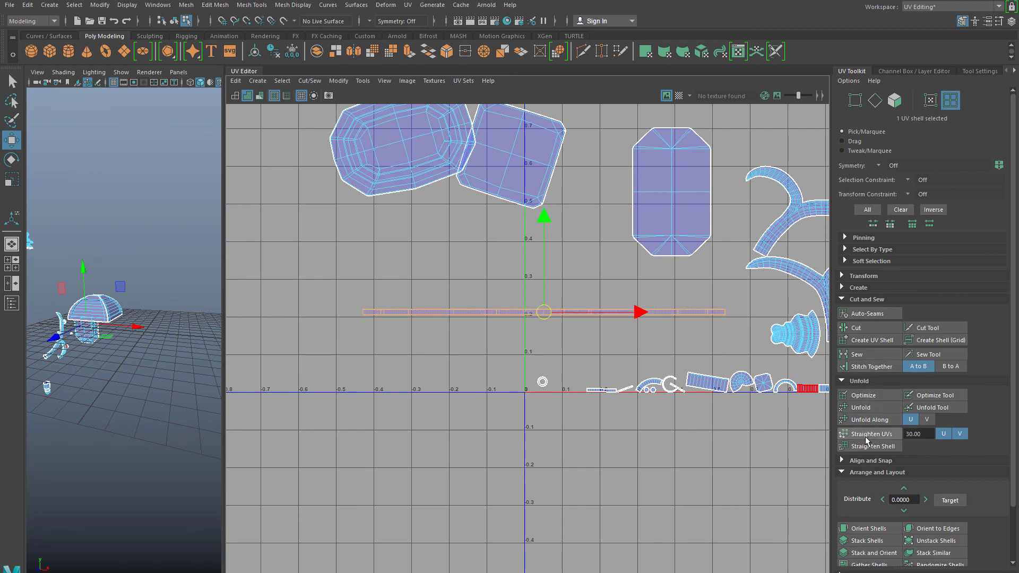
click(862, 407)
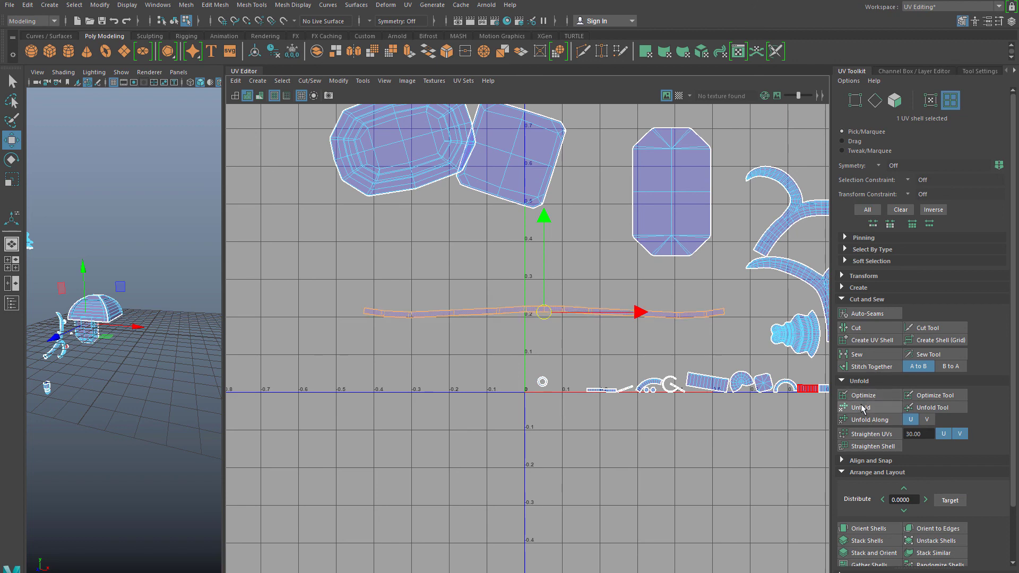
scroll(589, 348, up, 4)
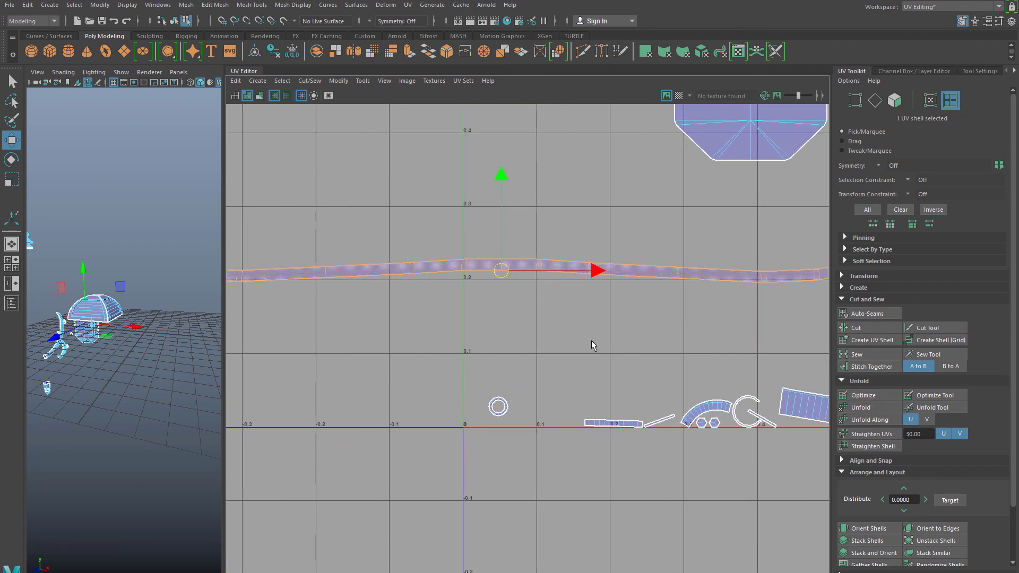
scroll(591, 340, down, 1)
click(590, 339)
scroll(557, 366, down, 4)
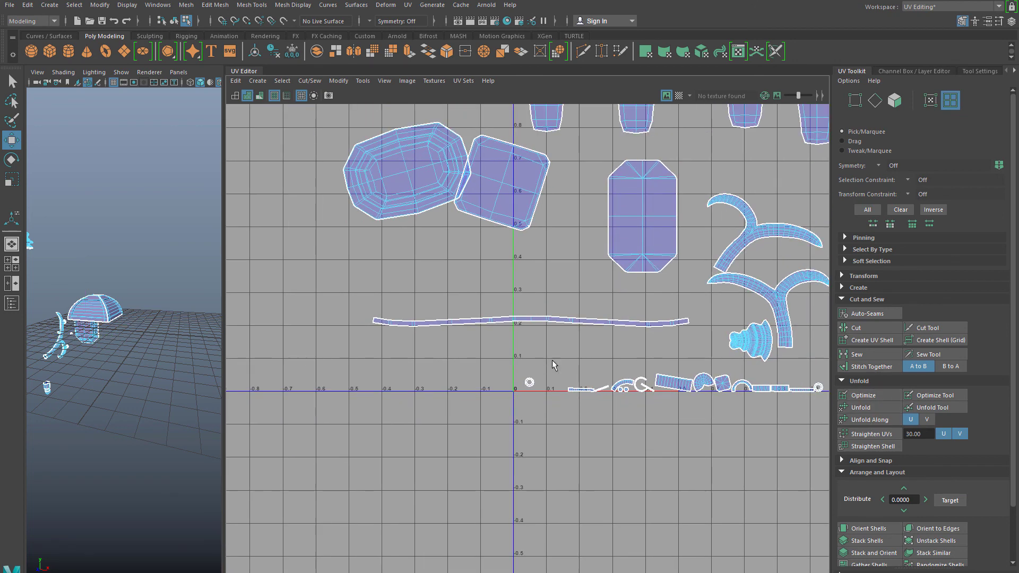
Step: Straighten the small segmented strip shell near 0.2 on the tile's lower edge, unfolding it along U
alt+middle_drag(577, 361, 472, 436)
alt+middle_drag(682, 324, 602, 137)
alt+middle_drag(476, 350, 571, 387)
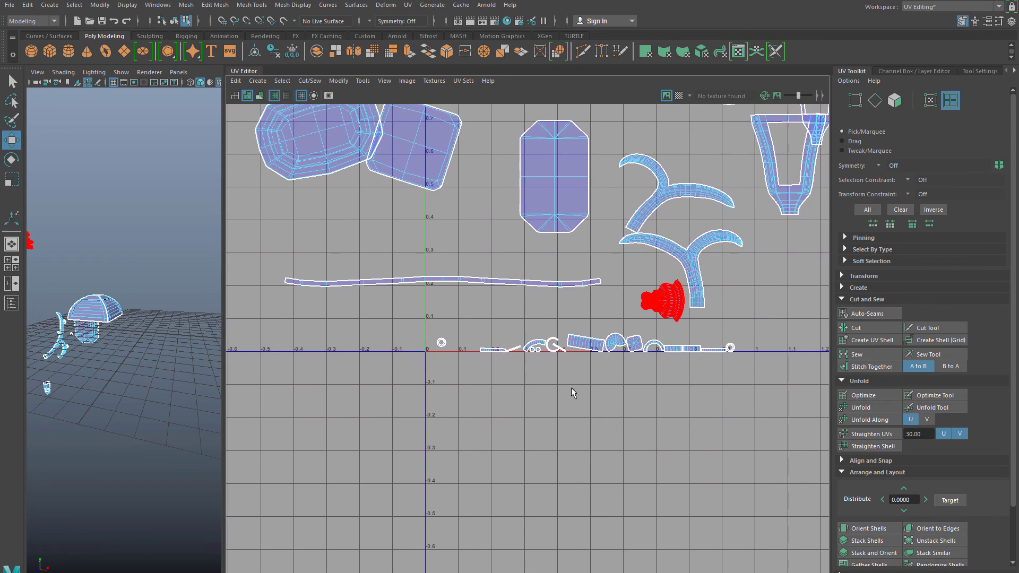
scroll(571, 388, up, 8)
alt+middle_drag(516, 350, 794, 366)
scroll(670, 363, up, 3)
scroll(588, 365, up, 3)
alt+middle_drag(583, 331, 544, 360)
click(588, 314)
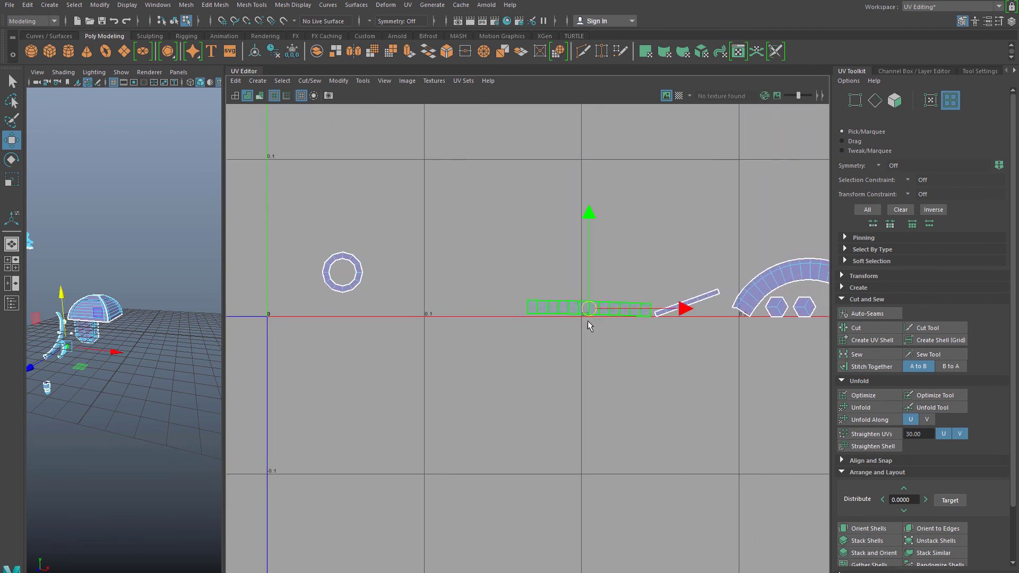
click(863, 420)
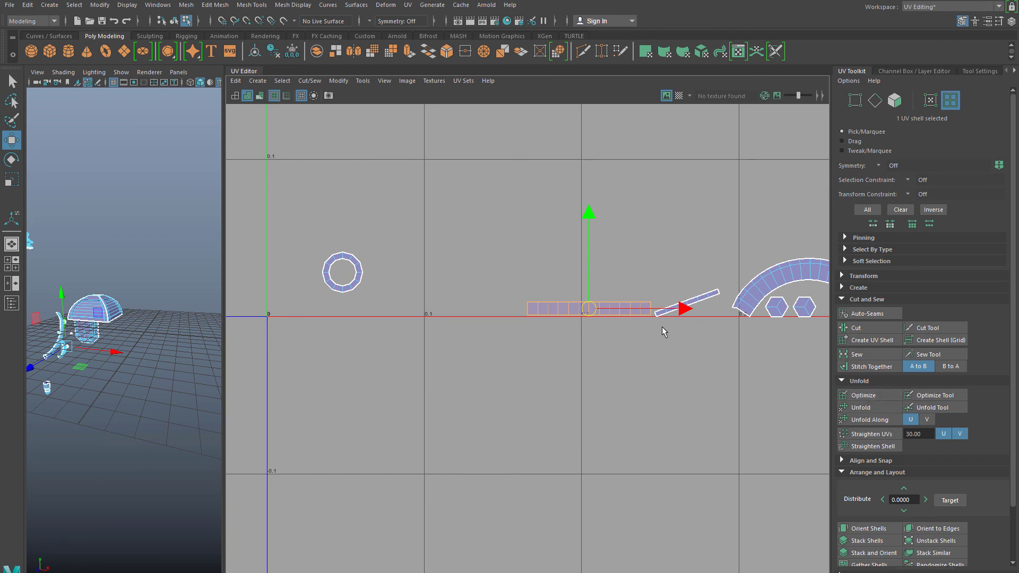
Step: Rotate the thin slanted strip shell beside the small segmented strip until it lies horizontal
alt+middle_drag(664, 334, 595, 350)
click(615, 319)
key(e)
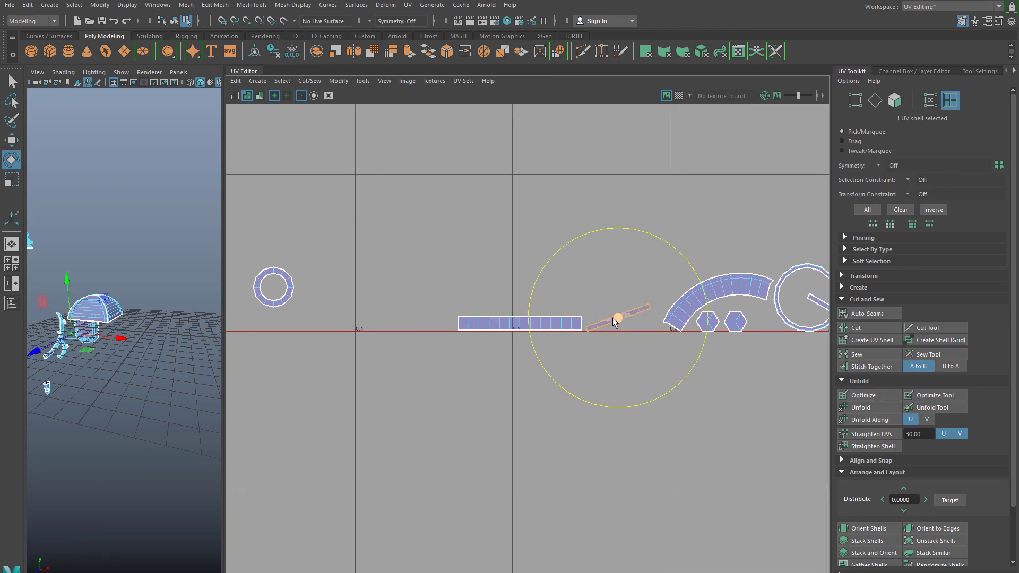
drag(536, 281, 542, 245)
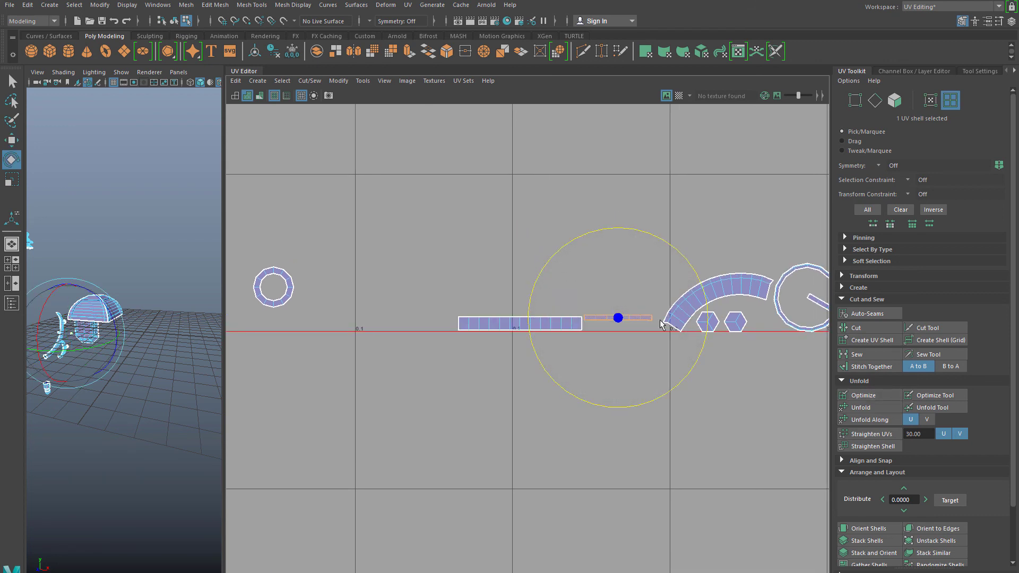
Step: Optimize the thin horizontal strip shell and rotate the neighbouring curved strip shell until its arc opens upward
click(861, 398)
alt+middle_drag(741, 375, 525, 417)
click(577, 333)
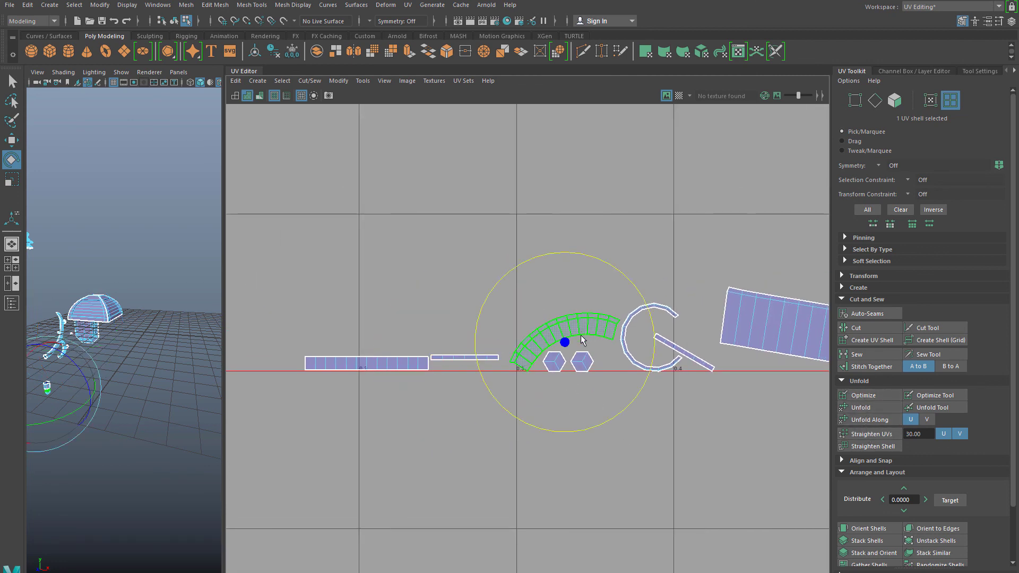
drag(544, 262, 669, 530)
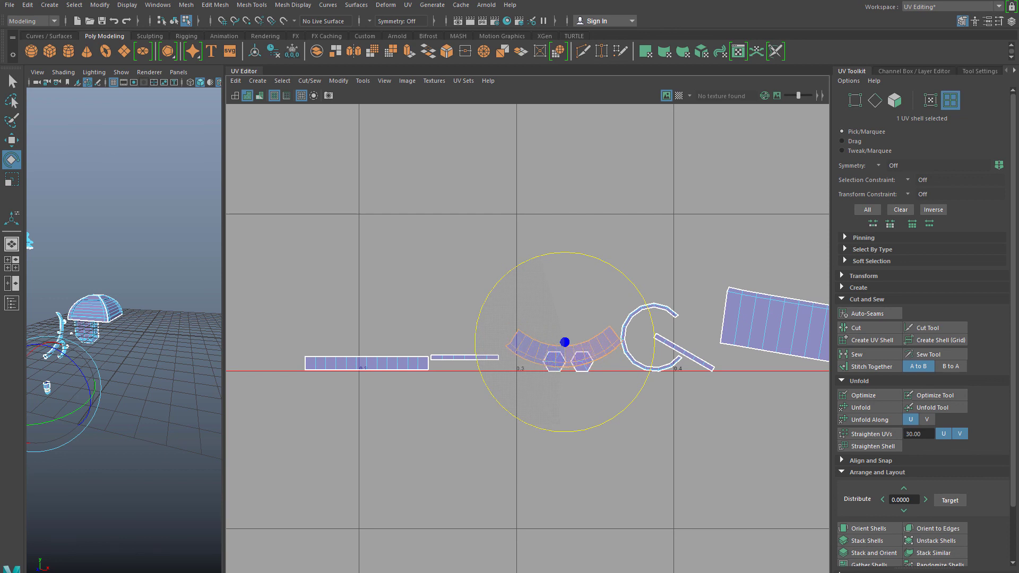
Step: Straighten the curved strip shell's UVs with the 30.00 setting, switch the unfold direction to V, and unfold and optimize the shell
click(870, 434)
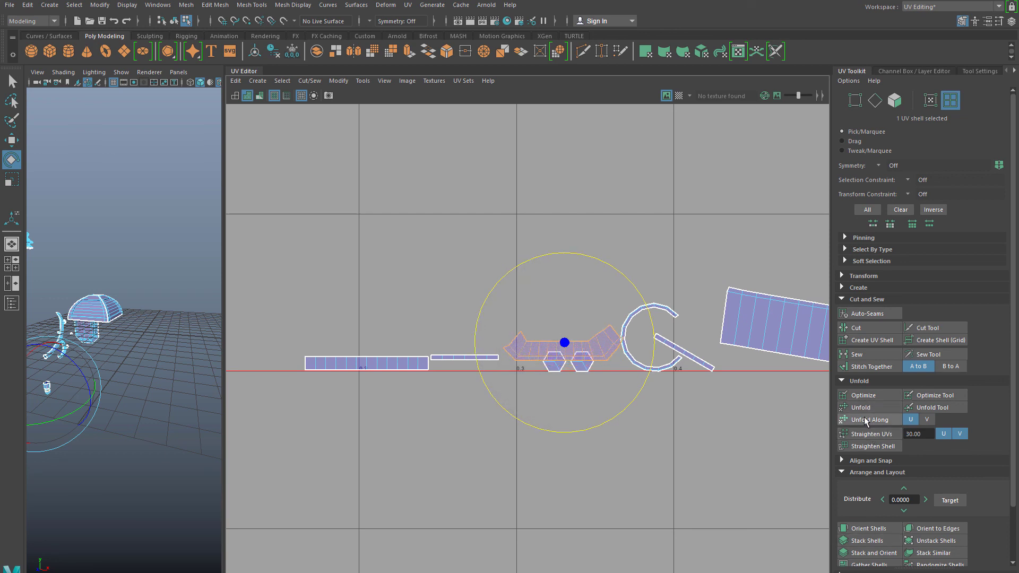
click(926, 420)
click(866, 420)
click(861, 408)
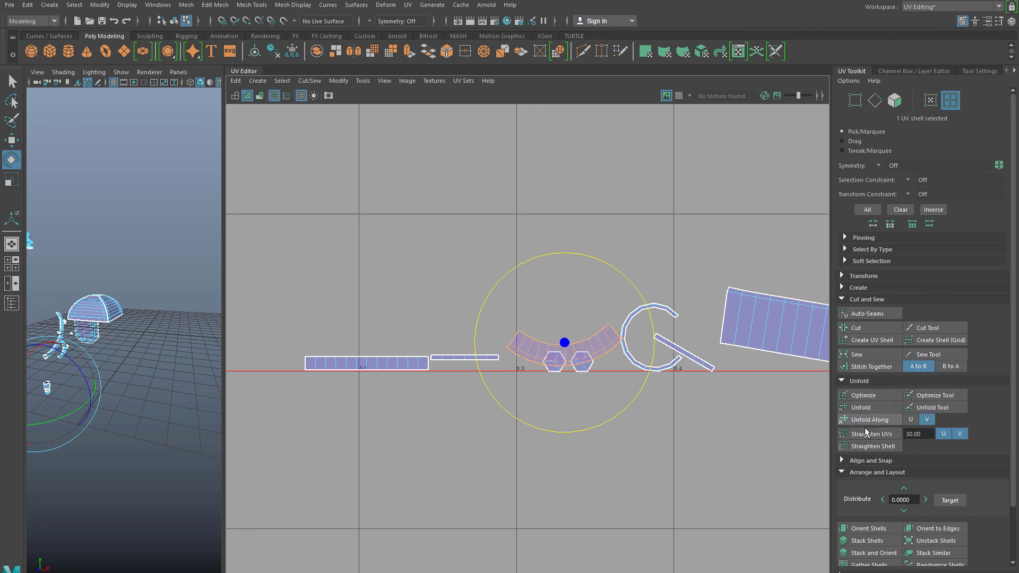
click(866, 433)
click(868, 397)
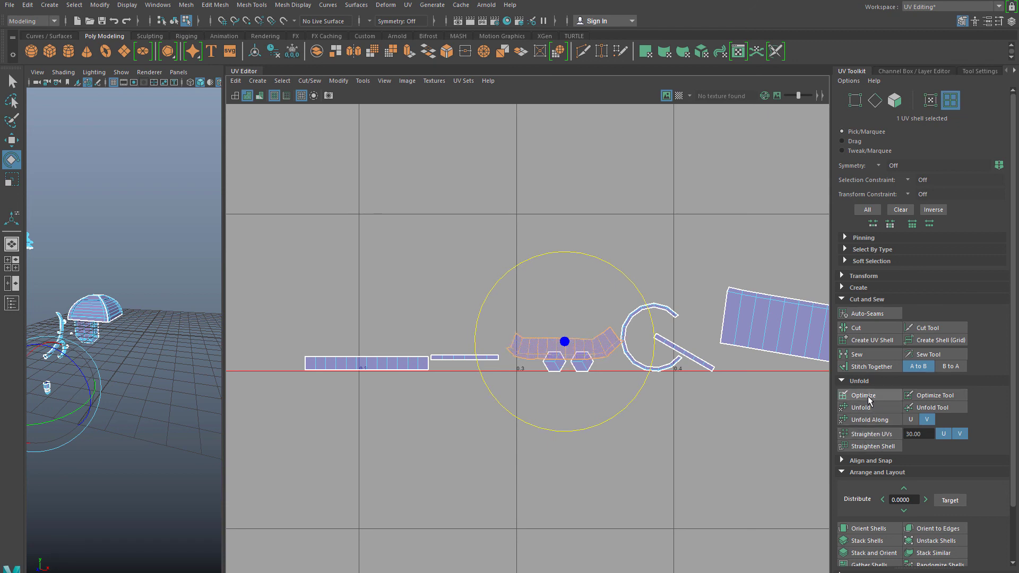
click(870, 419)
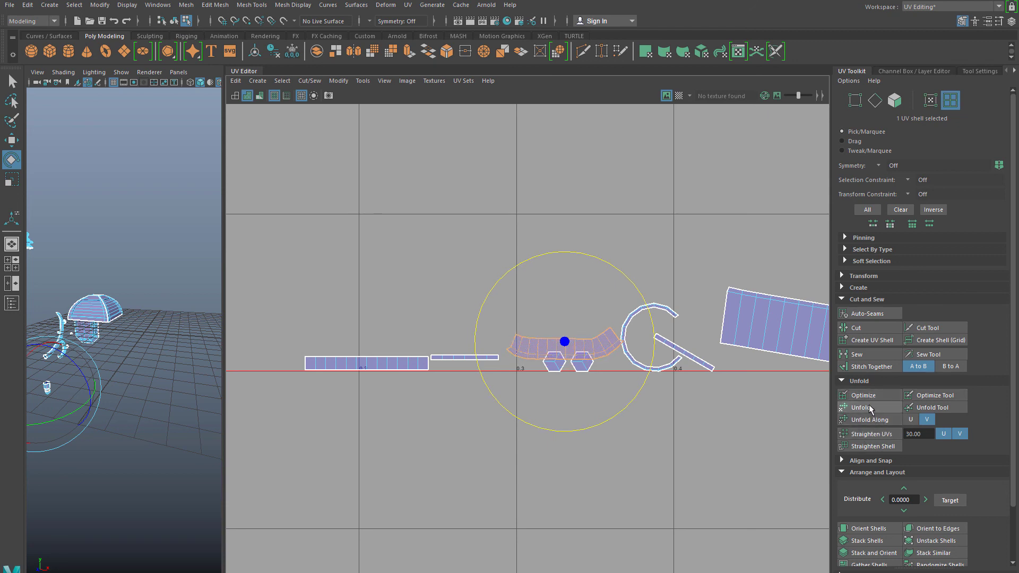
Step: Straighten the C-shaped ring shell's UVs with the 30.00 setting, unfold it, and clear the selection
alt+middle_drag(664, 351, 620, 372)
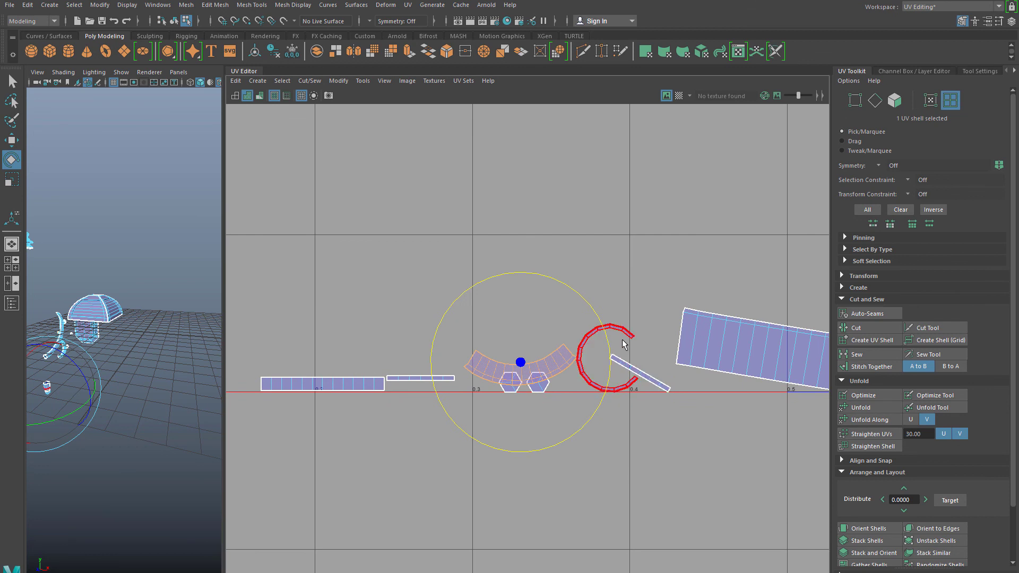
click(615, 385)
click(876, 435)
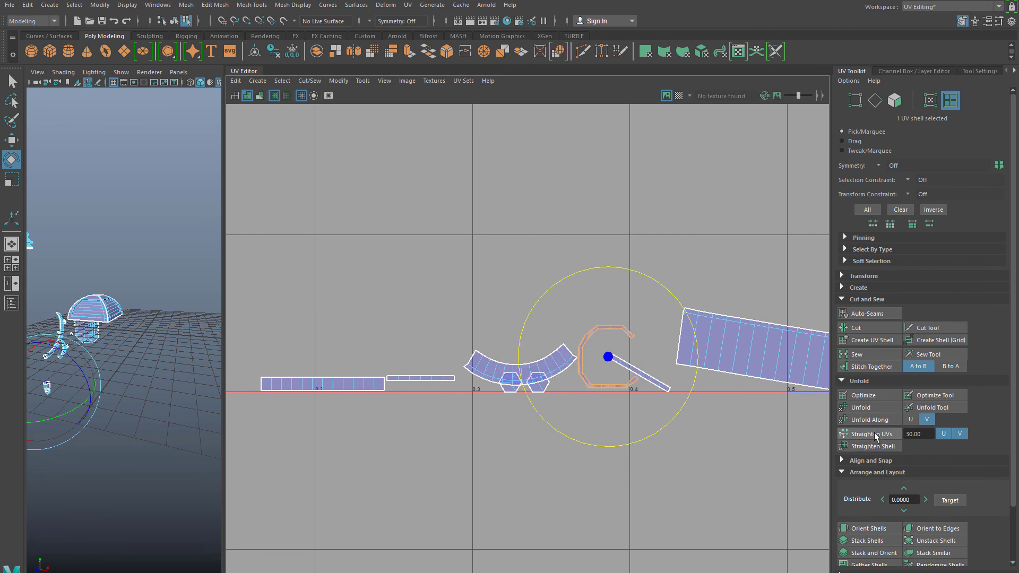
click(871, 419)
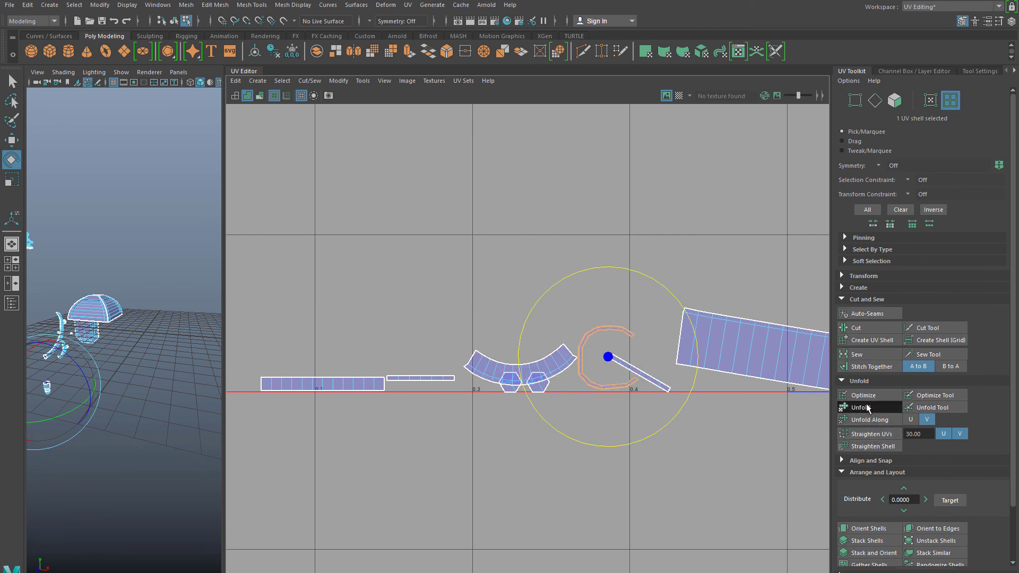
click(639, 416)
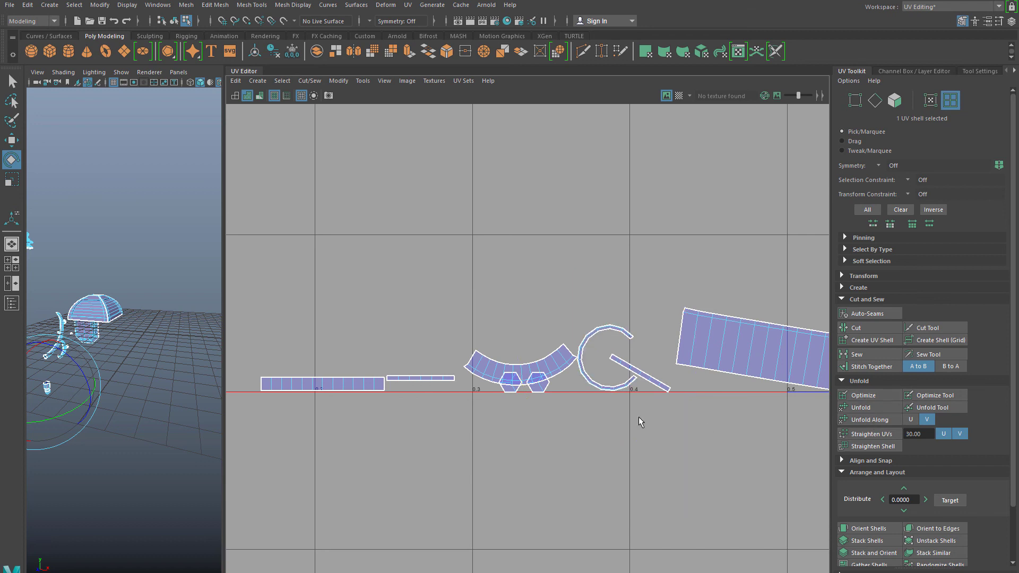
Step: Rotate the slanted thin bar shell at the C-shaped ring to horizontal, straighten its UVs, and deselect it
click(641, 373)
drag(560, 409, 568, 478)
click(881, 435)
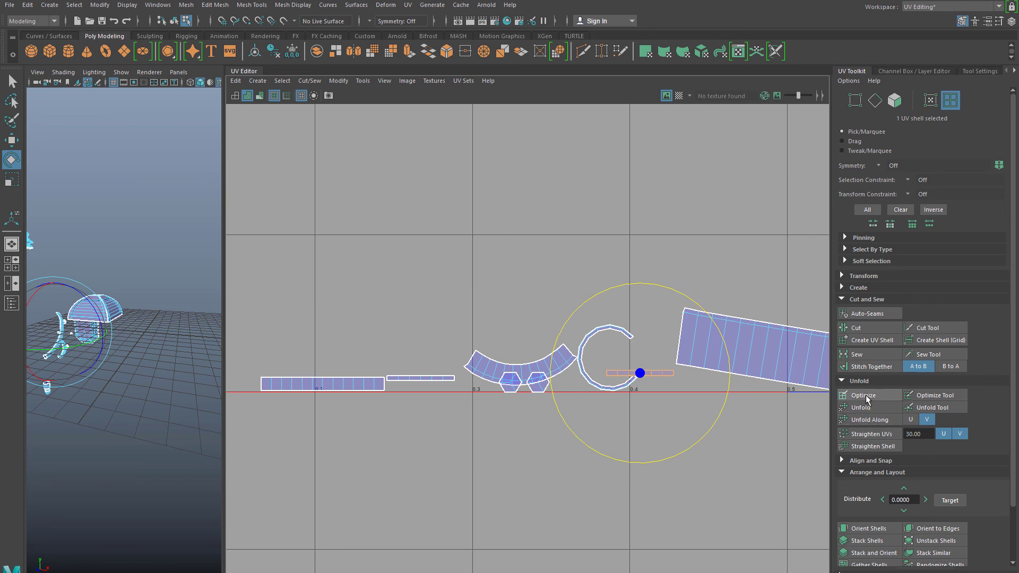
click(723, 484)
Step: Level the large tilted rectangular shell between 0.4 and 0.5, straighten its UVs with the 30.00 setting, and deselect it
alt+middle_drag(692, 499, 570, 538)
click(641, 415)
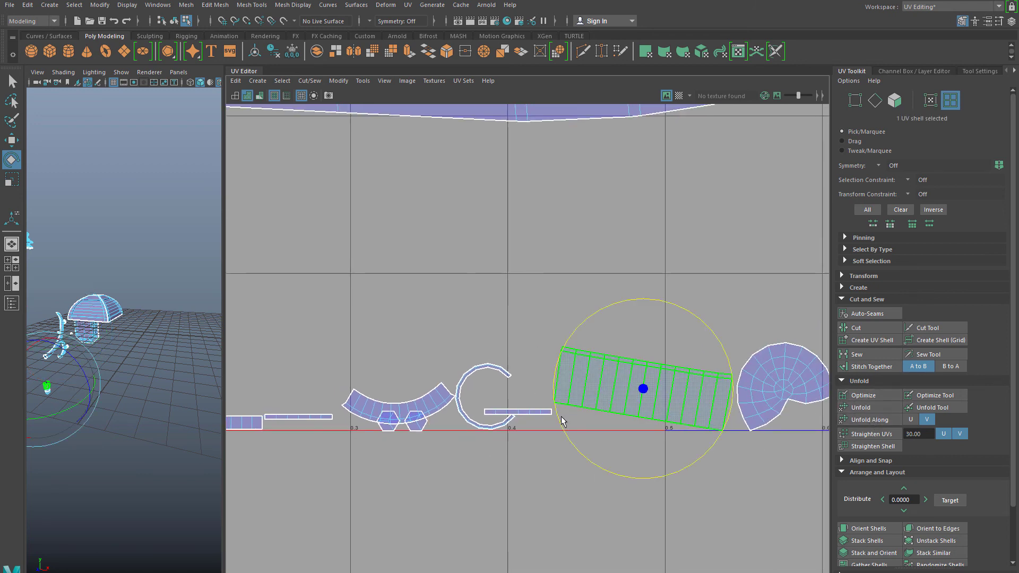
drag(561, 421, 564, 449)
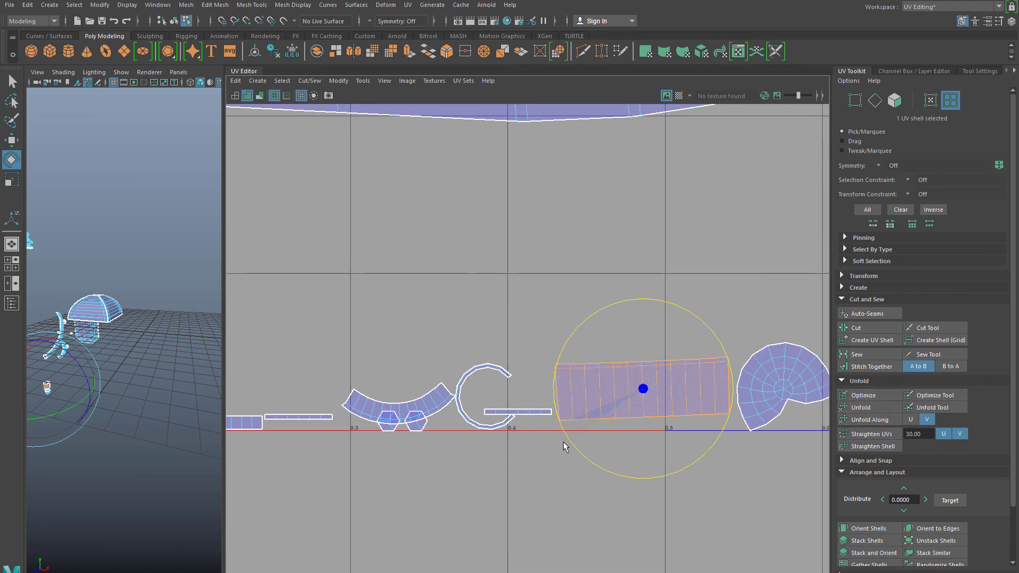
click(869, 435)
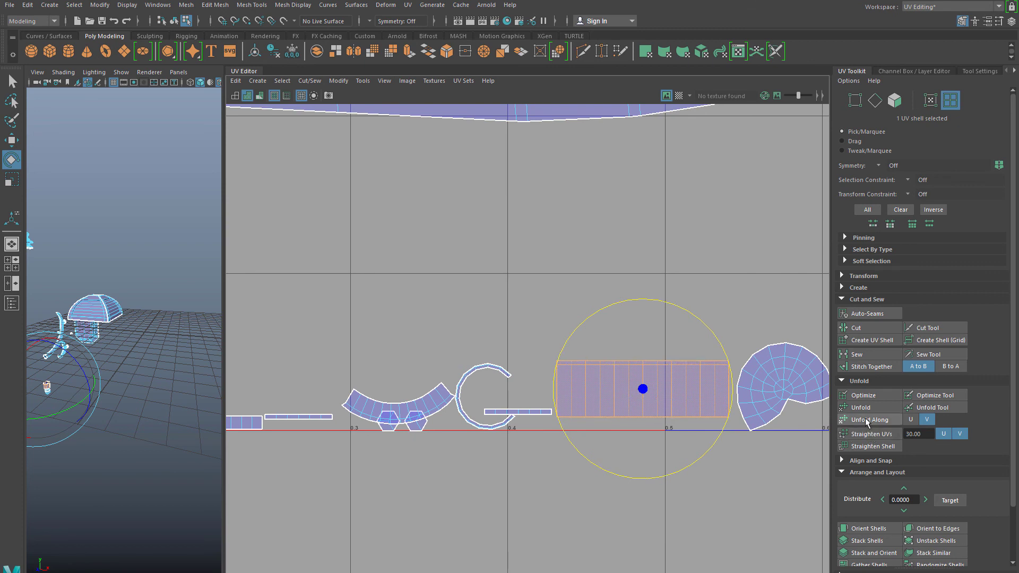
click(722, 514)
Step: Straighten the fan-shaped shell near 0.6, unfold and optimize it, and clear the selection
alt+middle_drag(721, 514, 520, 523)
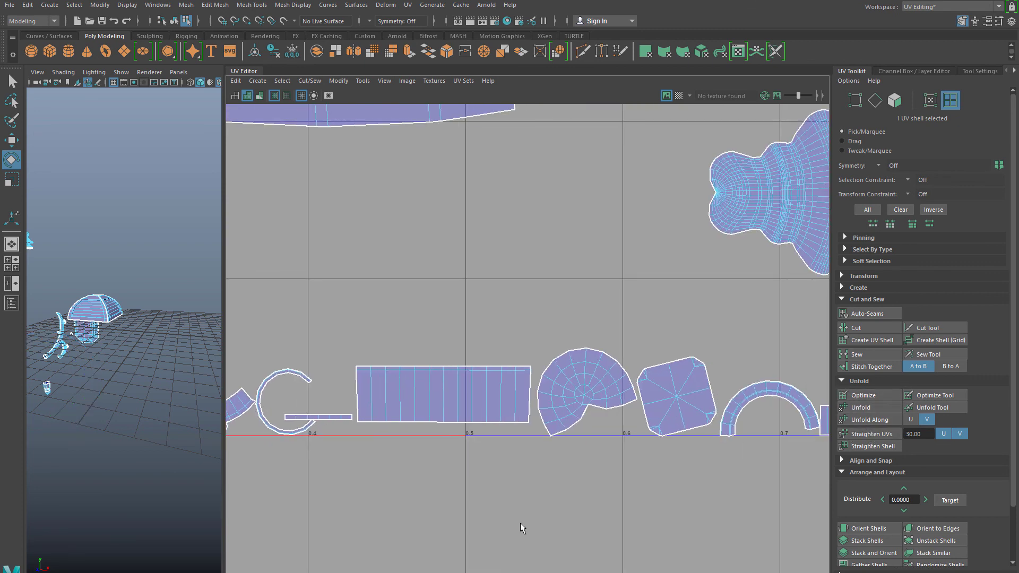
click(583, 395)
click(870, 435)
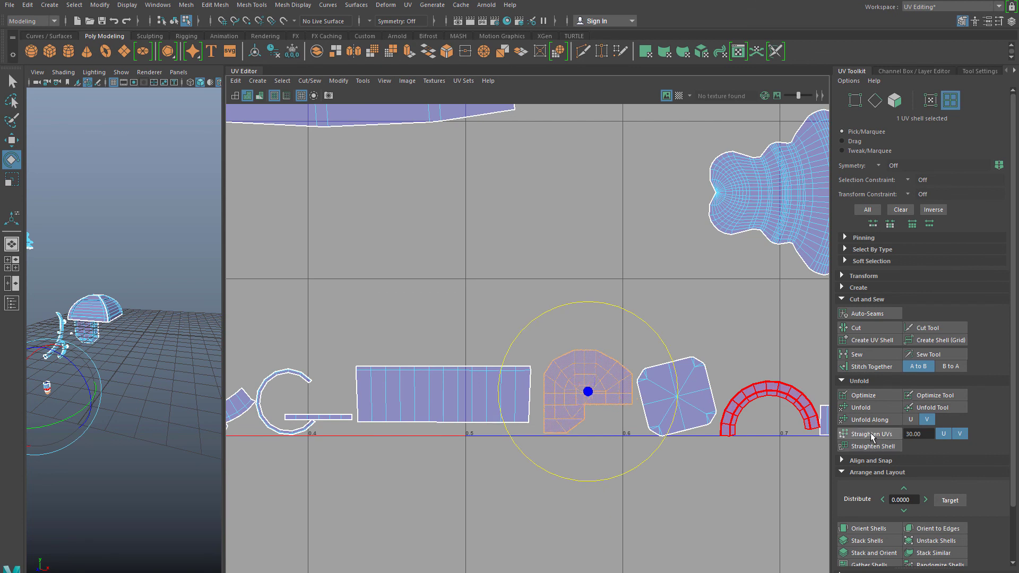
click(861, 408)
click(864, 396)
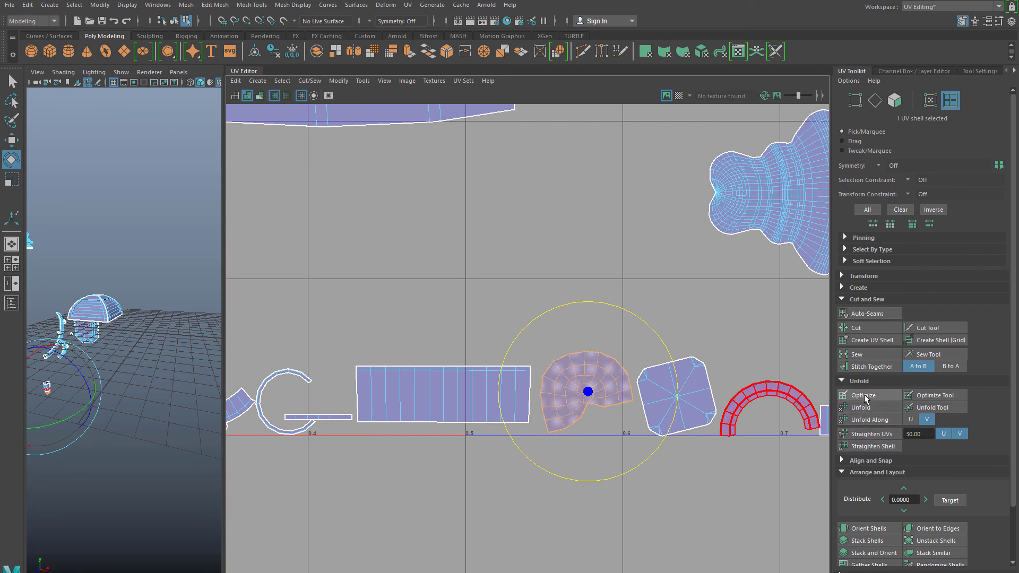
click(864, 408)
click(674, 499)
Step: Rotate the tilted small square shell with cut corners until upright, straighten it, and optimize it
click(678, 431)
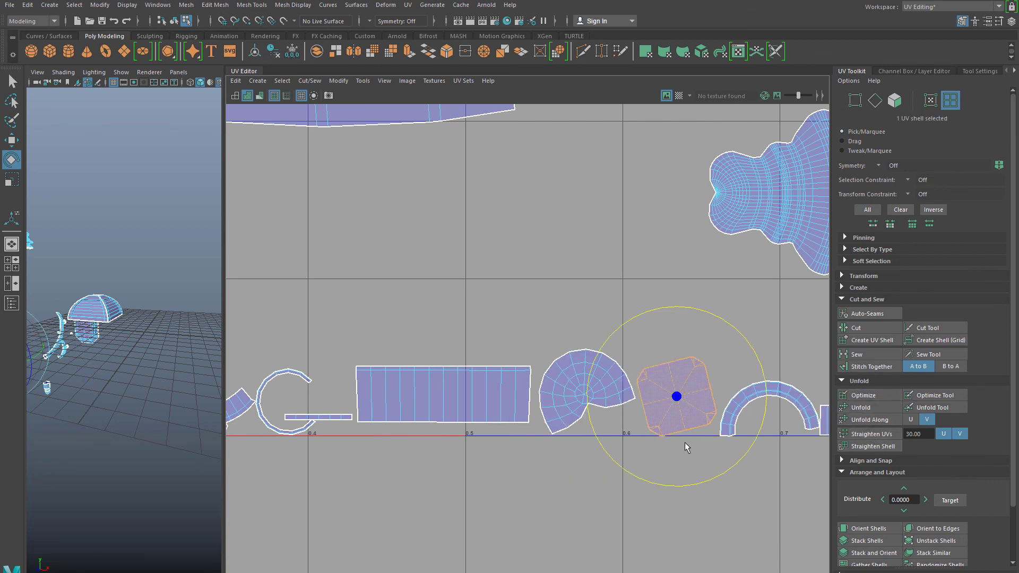
drag(628, 475, 610, 466)
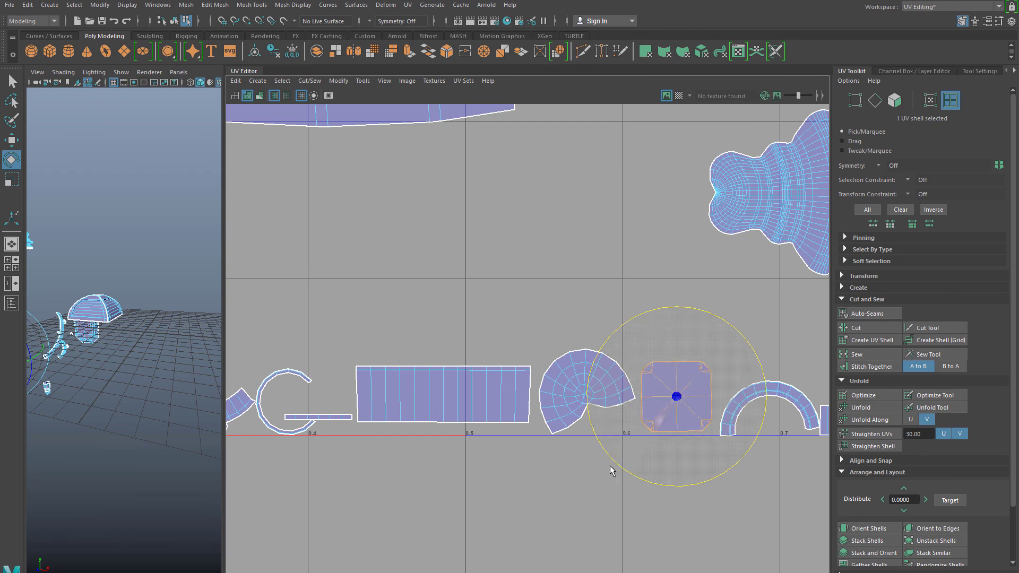
click(894, 445)
click(861, 396)
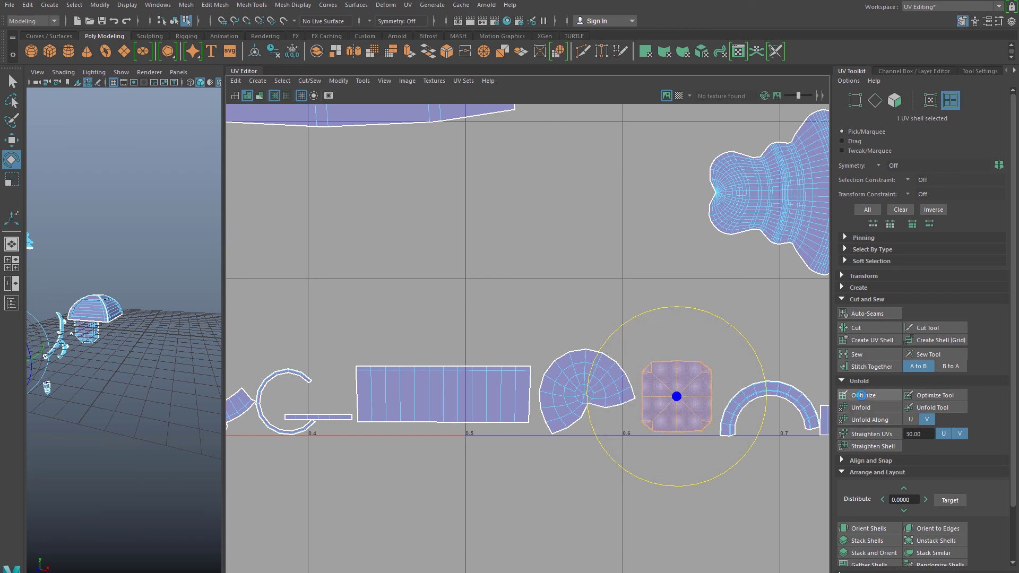
Step: Straighten the half-ring arch shell near 0.7 on the tile's lower edge and unfold it
alt+middle_drag(733, 478, 577, 482)
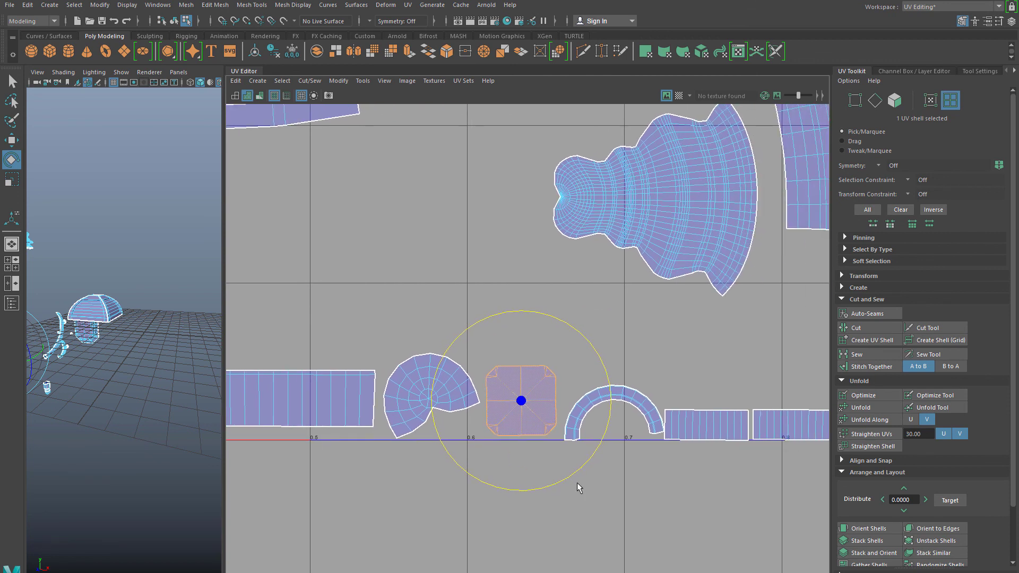
click(641, 425)
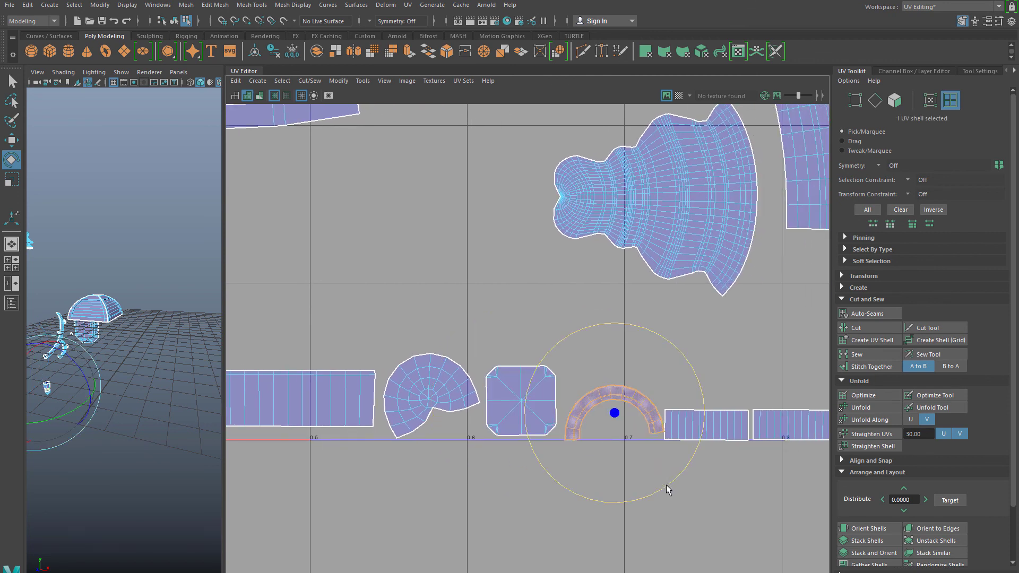
click(868, 420)
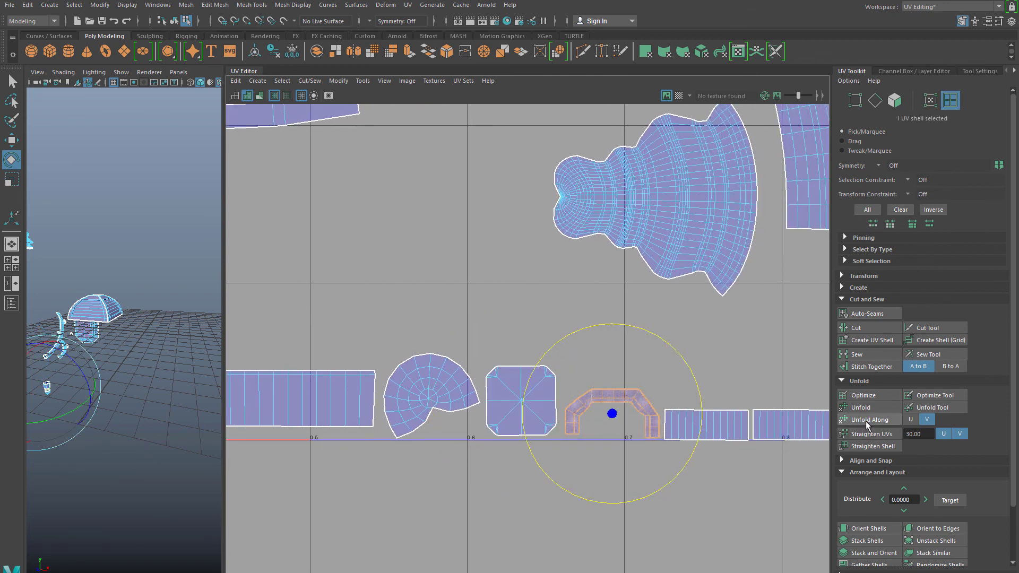
click(859, 405)
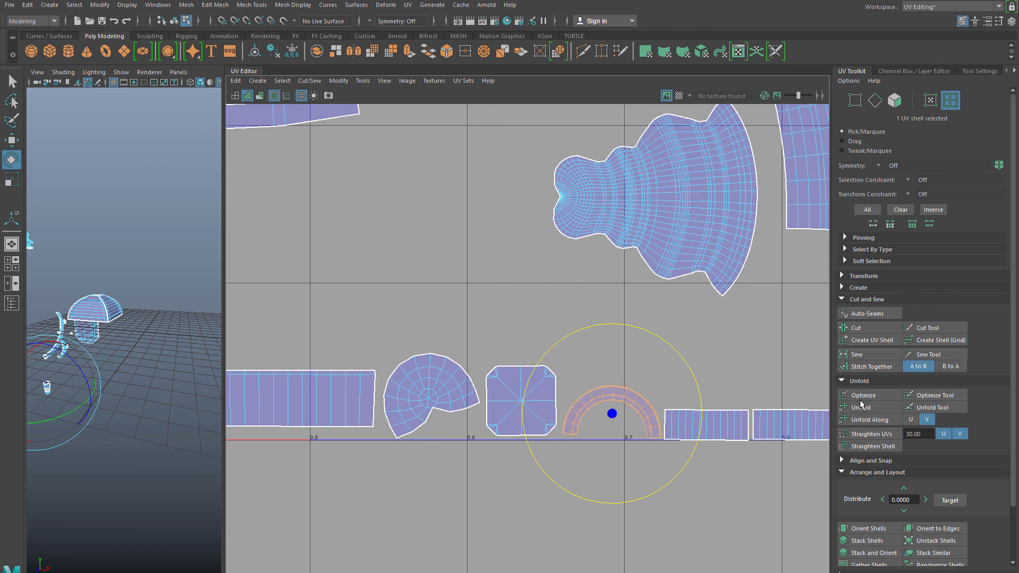
mouse_move(626, 500)
mouse_down()
mouse_move(647, 501)
mouse_move(629, 502)
mouse_up()
Step: Straighten the UVs of the two small segmented rectangular shells to the right of the half-ring arch
alt+middle_drag(689, 506, 594, 512)
click(635, 438)
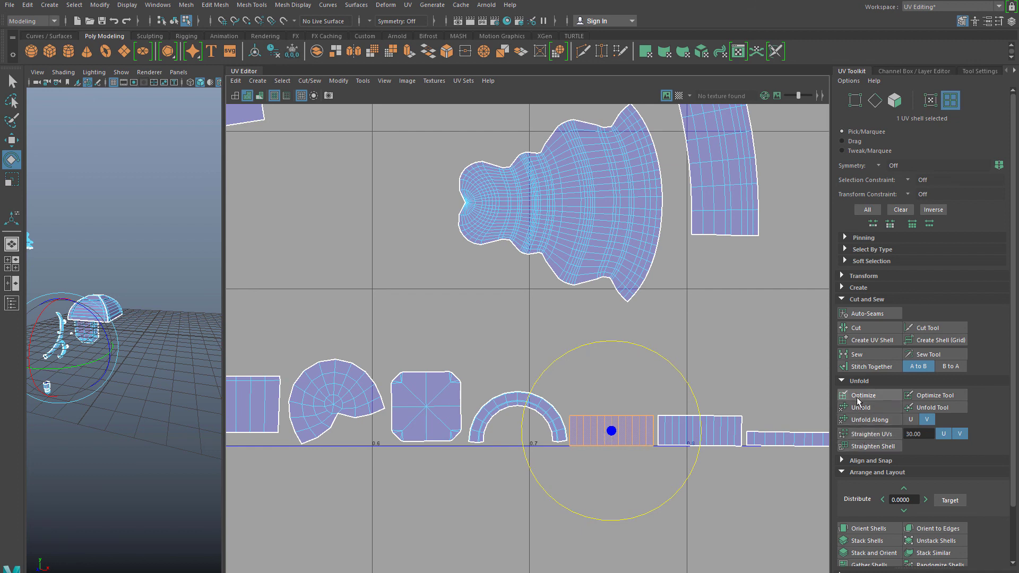
click(734, 439)
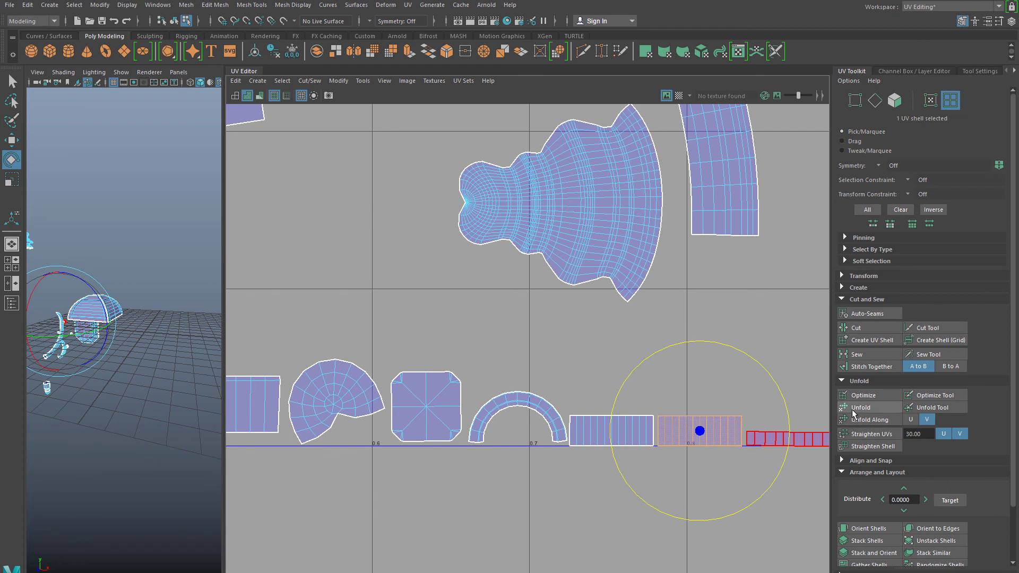
Step: Straighten the thin segmented strip shell near 0.9, unfold it along V, and clear the selection
alt+middle_drag(809, 455, 695, 472)
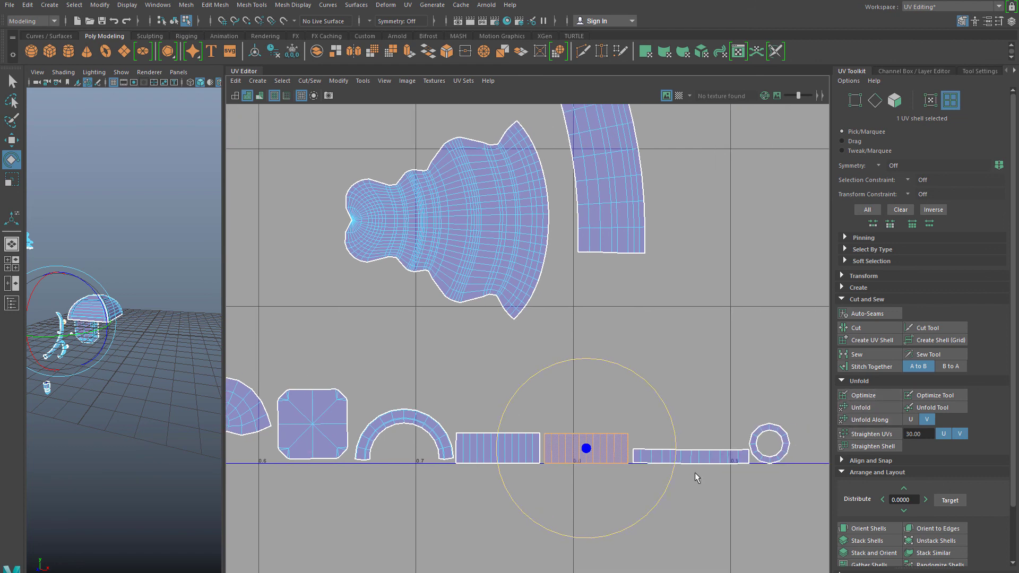
click(695, 457)
click(857, 420)
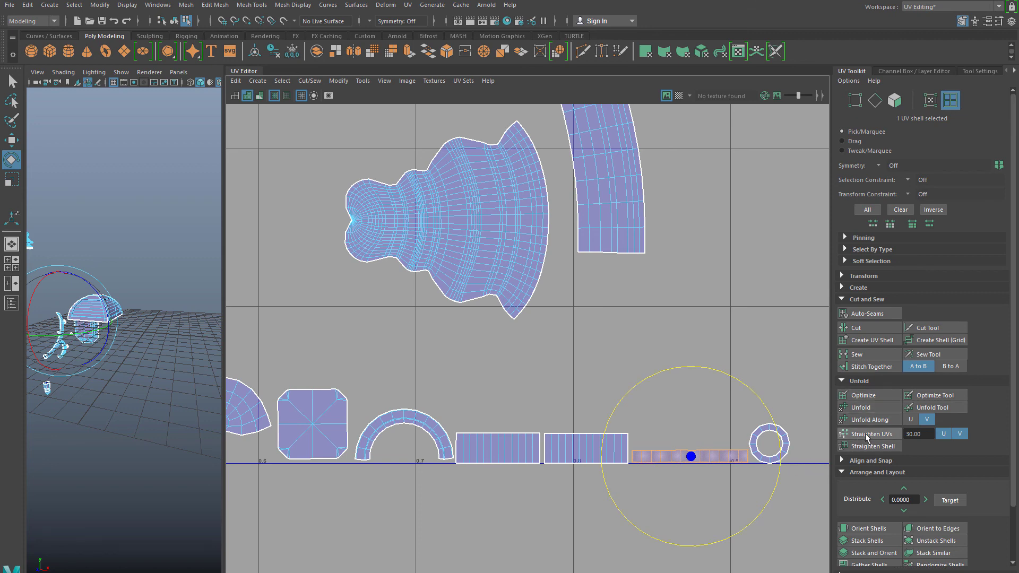
click(857, 419)
click(702, 509)
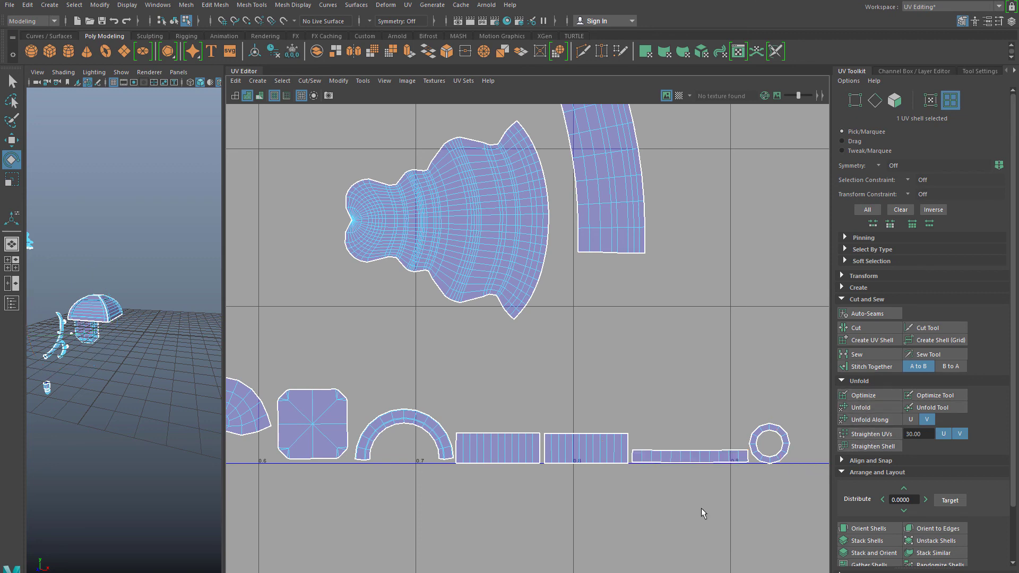
Step: Rotate the large tilted rounded-square shell at the tile's left edge until its sides are nearly aligned with the grid
scroll(562, 499, down, 8)
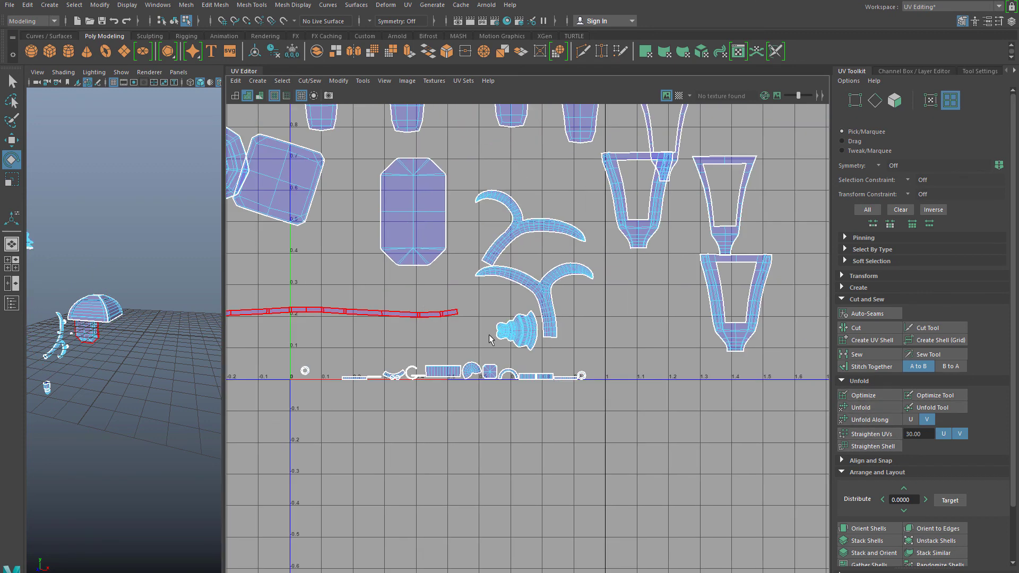
alt+middle_drag(489, 335, 565, 521)
scroll(549, 316, down, 6)
scroll(538, 336, up, 1)
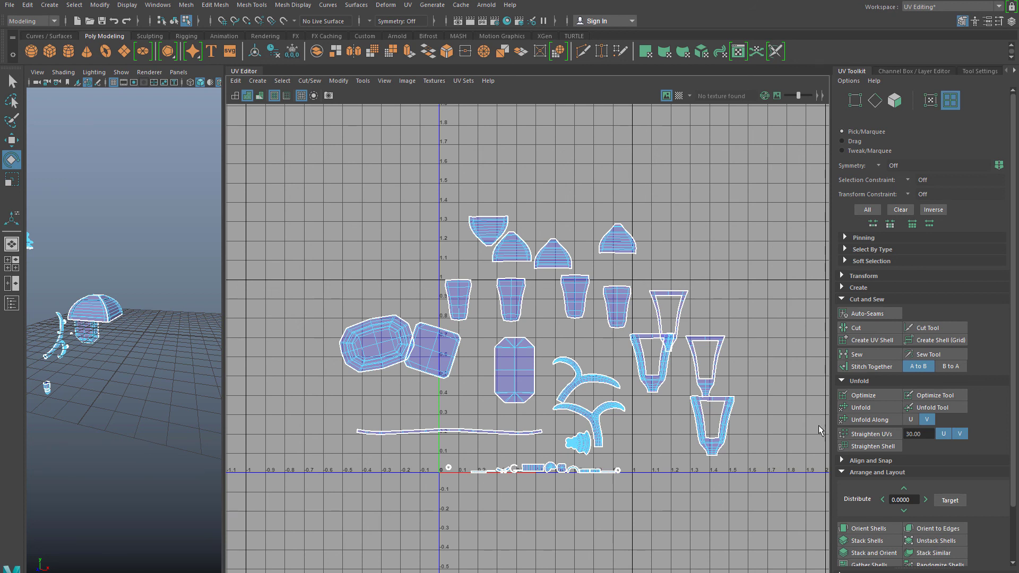
click(427, 367)
drag(373, 417, 395, 432)
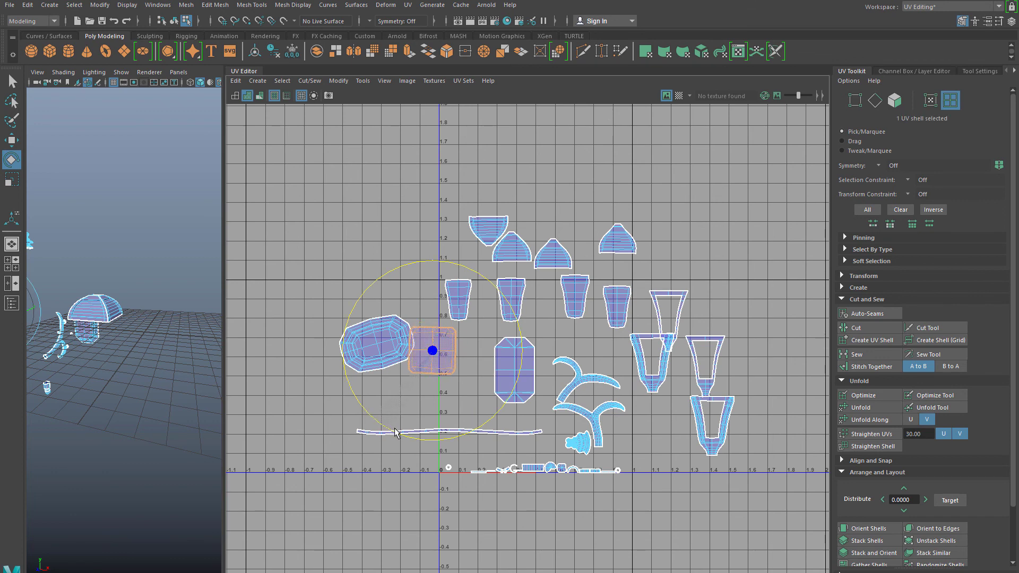
Step: Unfold the large rounded-square shell and straighten its UVs with the 30.00 setting
click(862, 407)
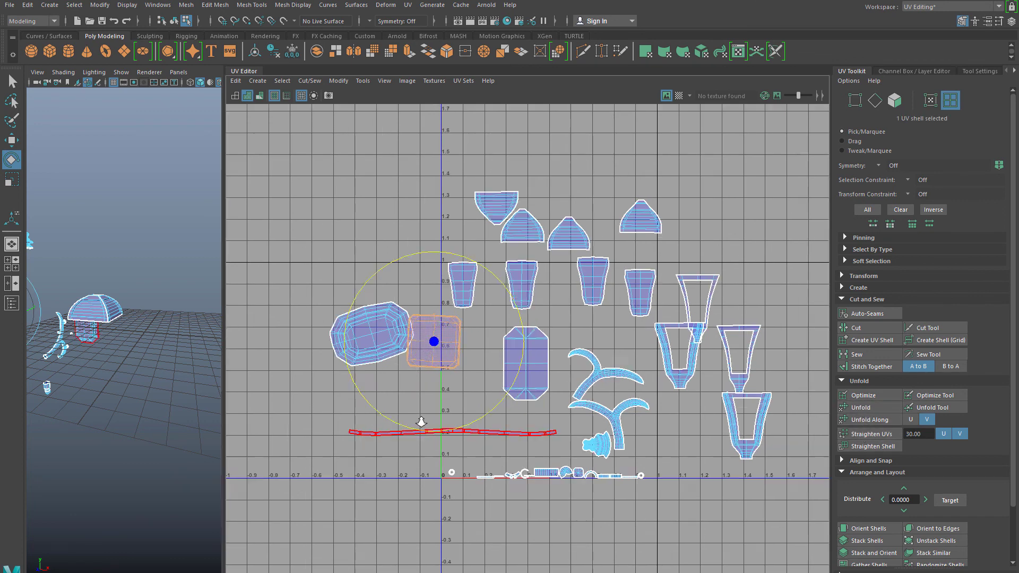
scroll(496, 374, up, 5)
scroll(497, 374, up, 2)
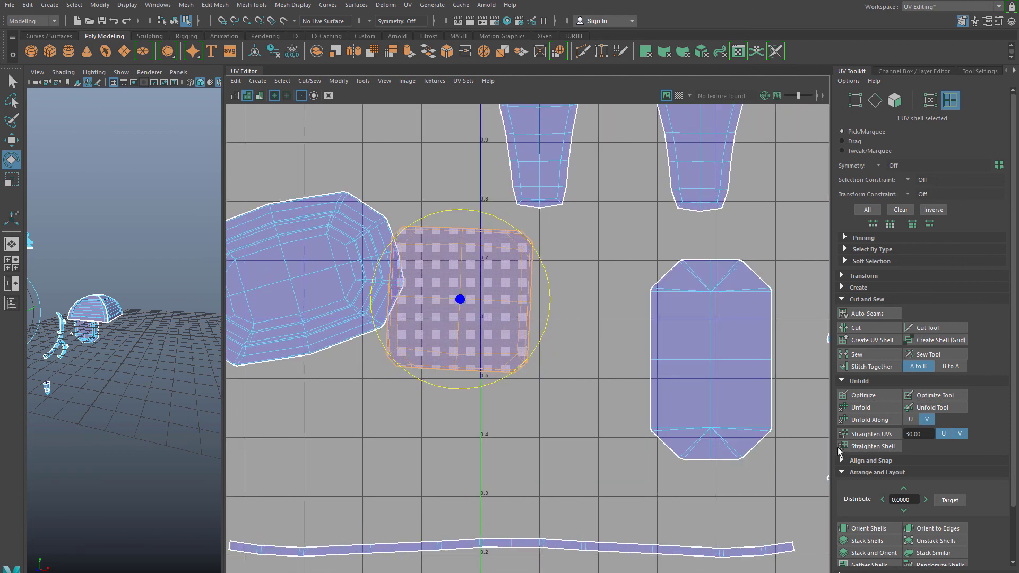
click(868, 435)
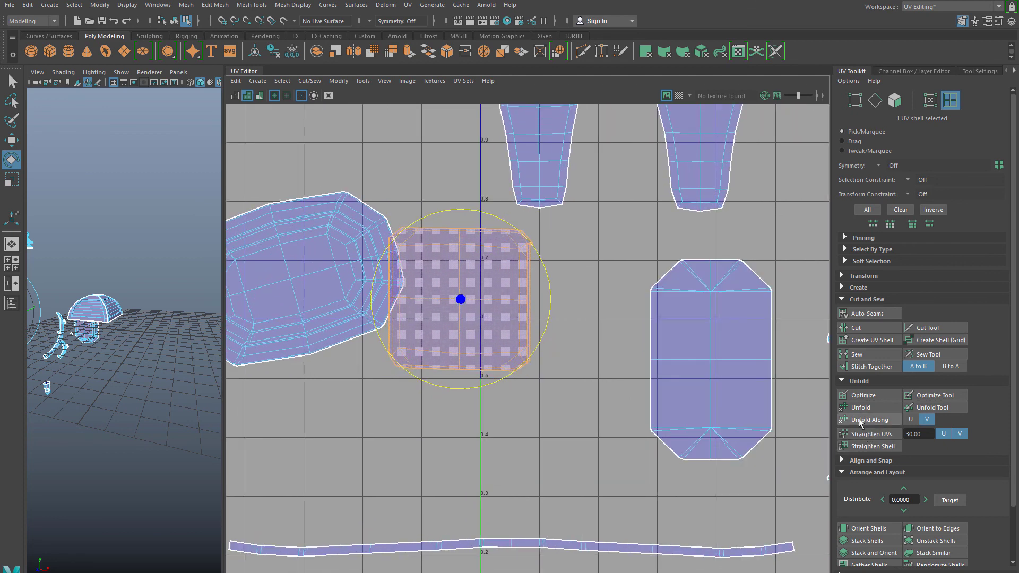
Step: Unfold the rounded-square shell once more, straighten its UVs again, and clear the selection
click(861, 408)
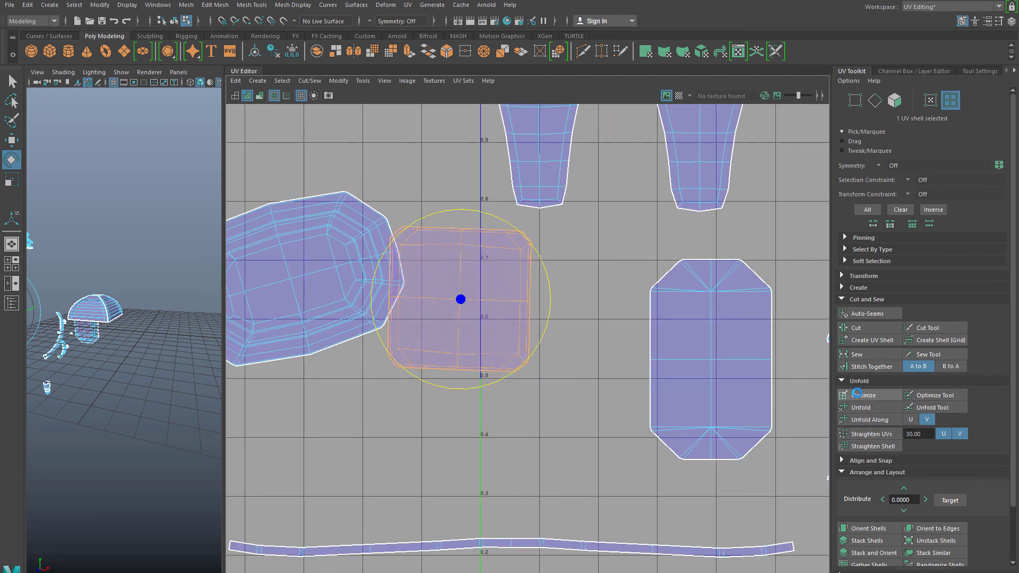
click(859, 439)
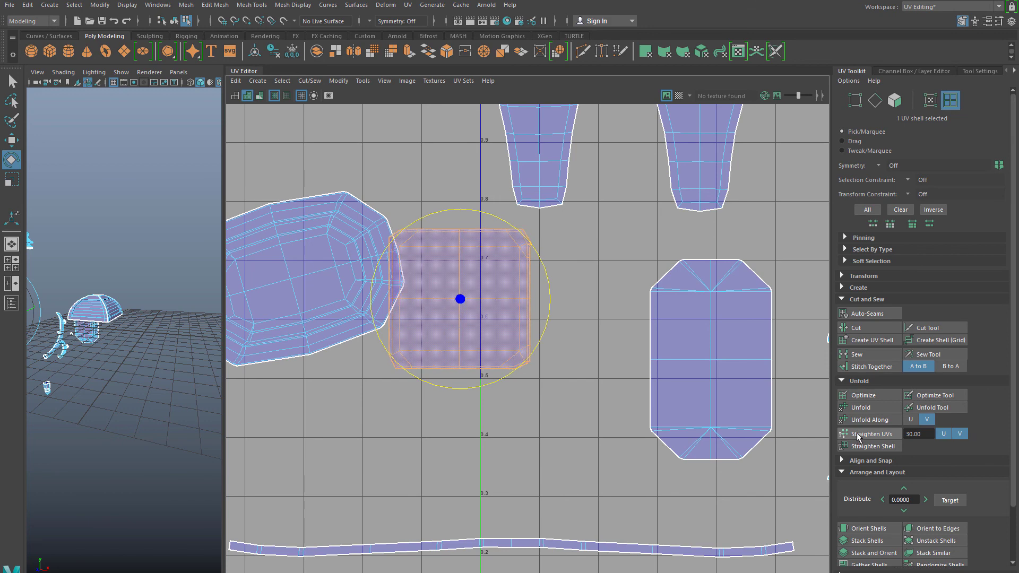
click(513, 419)
scroll(513, 419, down, 2)
scroll(517, 427, up, 6)
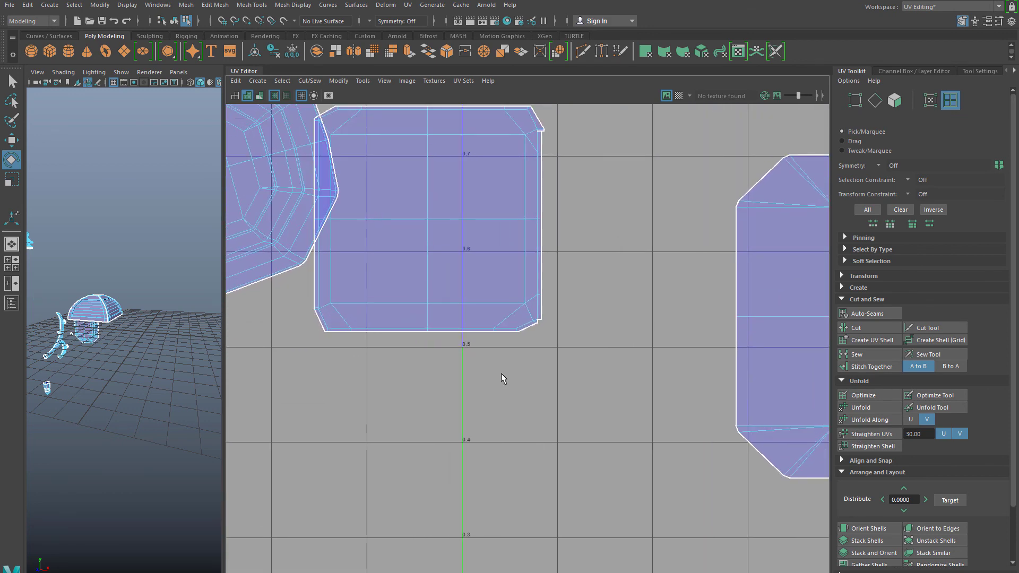
Step: Try to sew the short border edge at the upper-right corner of the rounded-square shell
click(520, 379)
right_drag(647, 206, 644, 163)
click(651, 214)
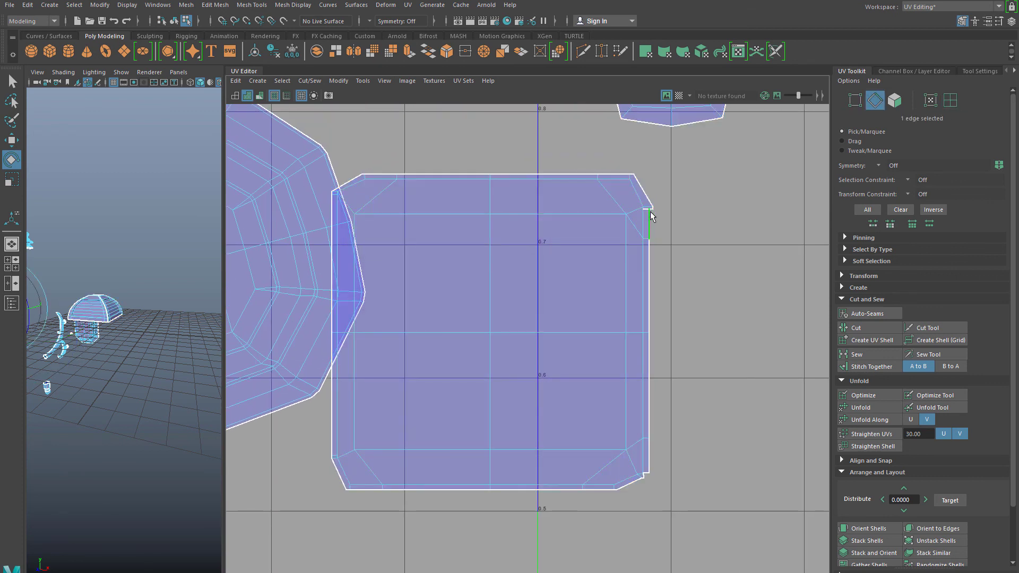
click(864, 353)
click(646, 476)
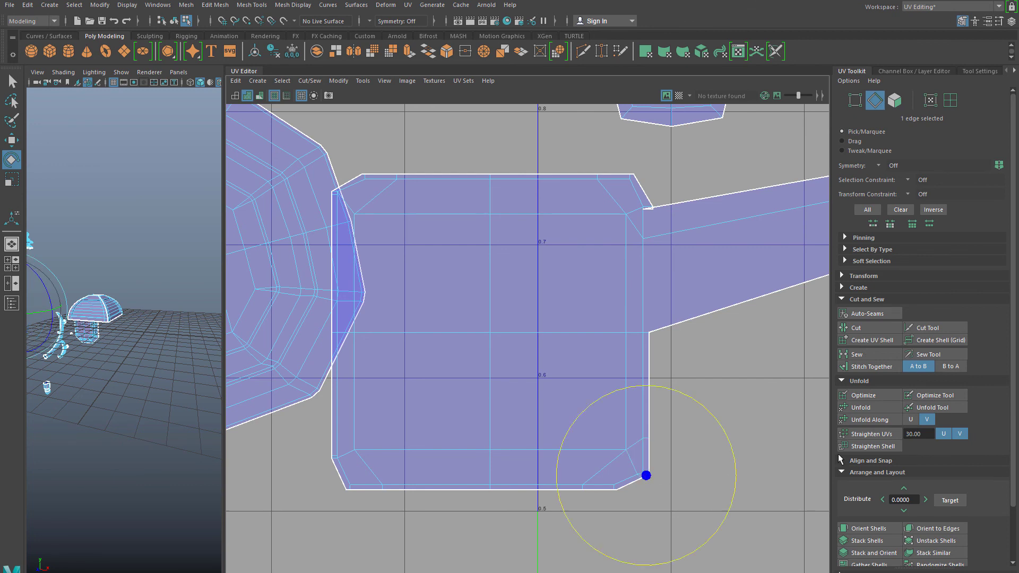
key(ctrl+z)
key(ctrl+z)
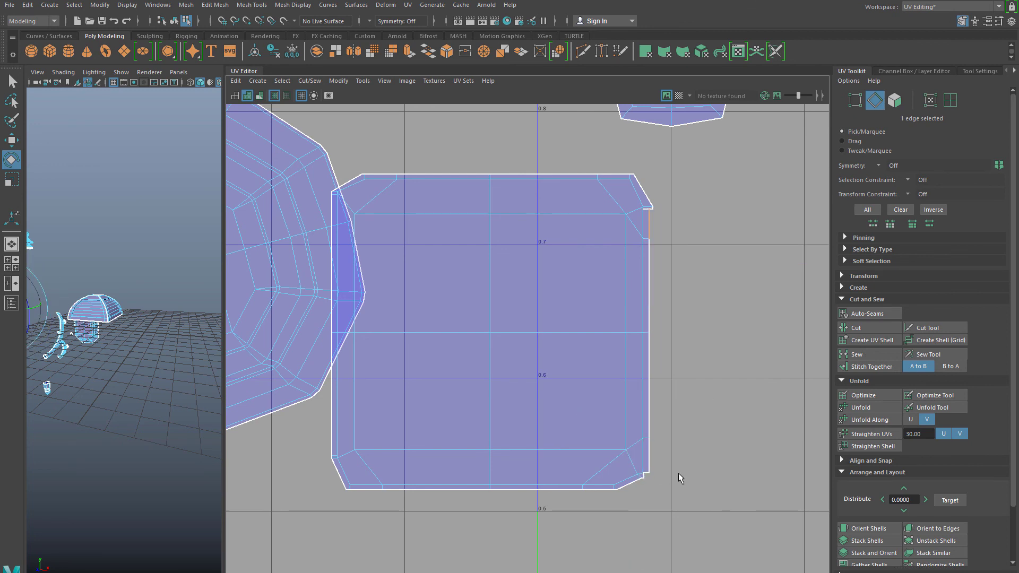
Step: Sew the small notched border edges at the lower-right and upper-right corners of the rounded-square shell
click(645, 476)
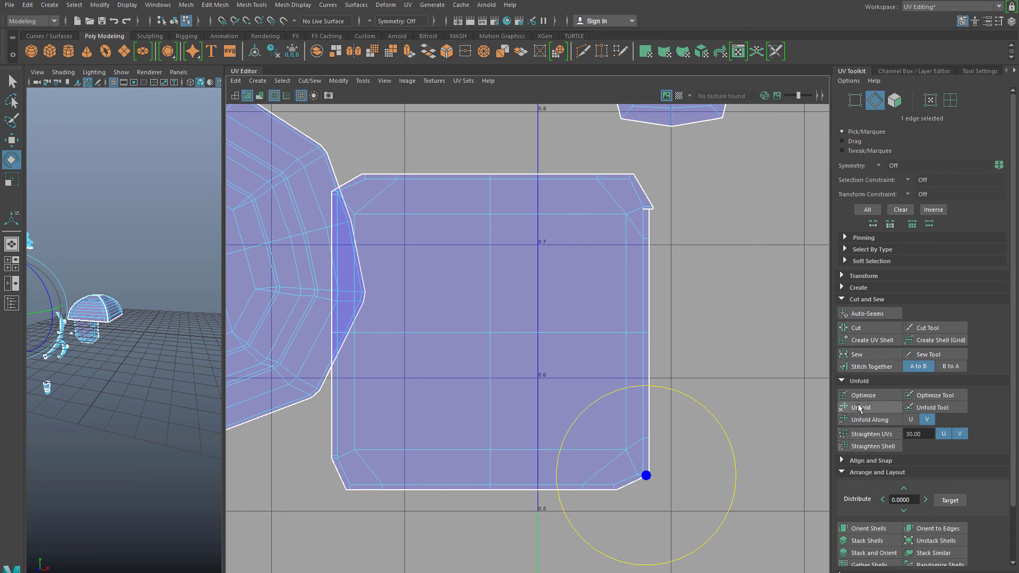
scroll(651, 210, up, 2)
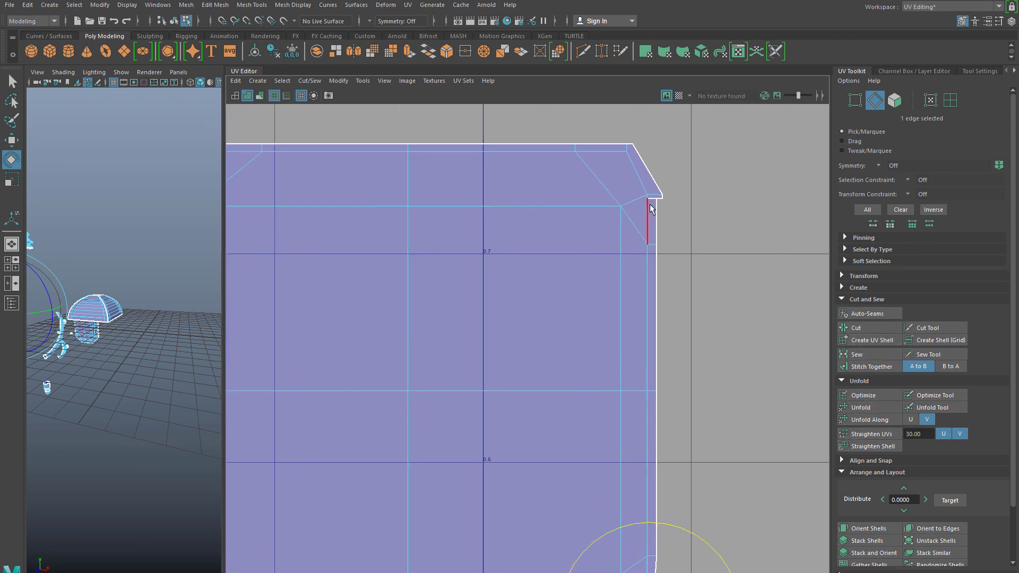
scroll(652, 209, up, 2)
click(652, 201)
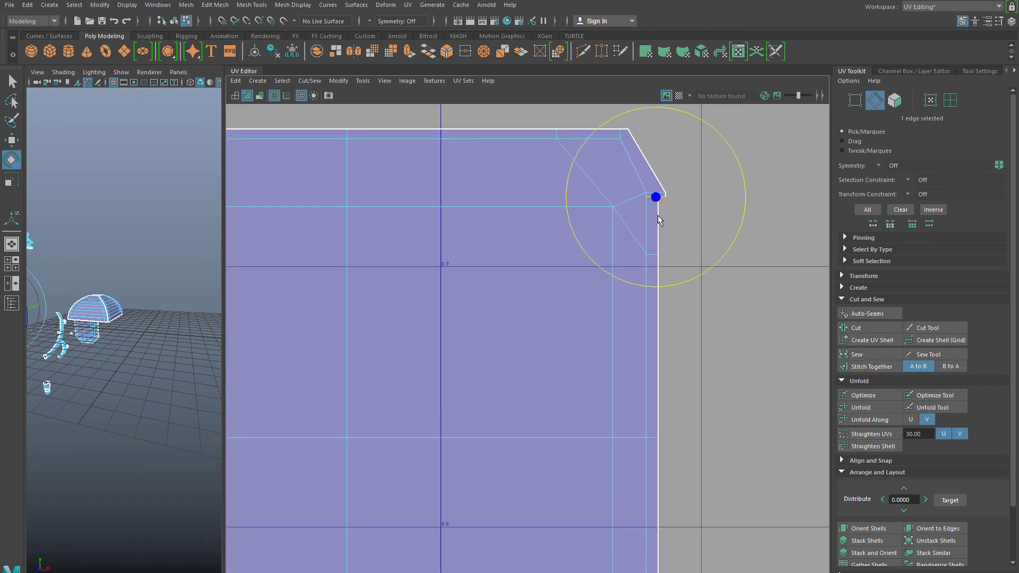
click(659, 214)
scroll(662, 212, up, 2)
scroll(664, 210, down, 2)
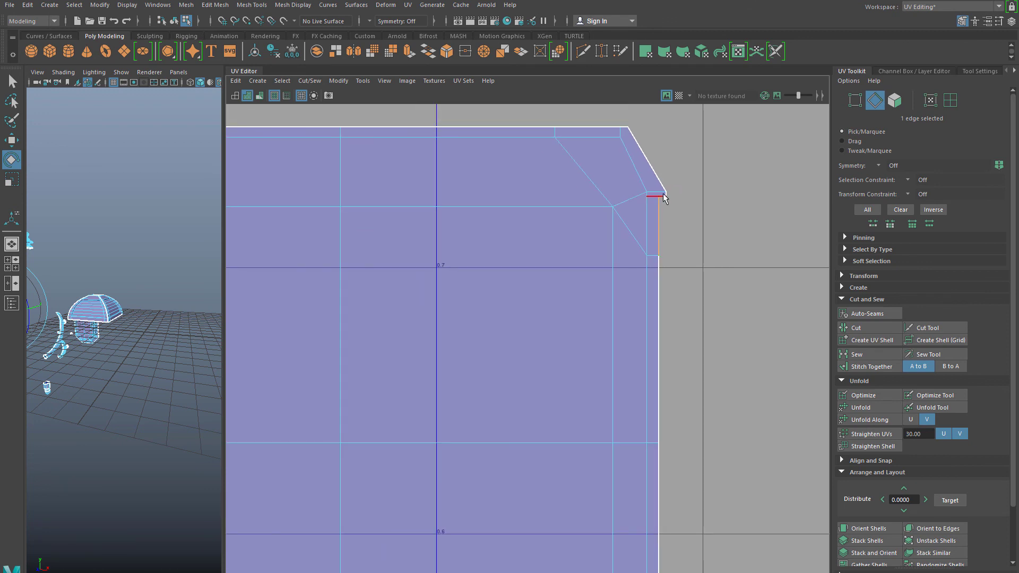
click(663, 202)
scroll(690, 243, down, 3)
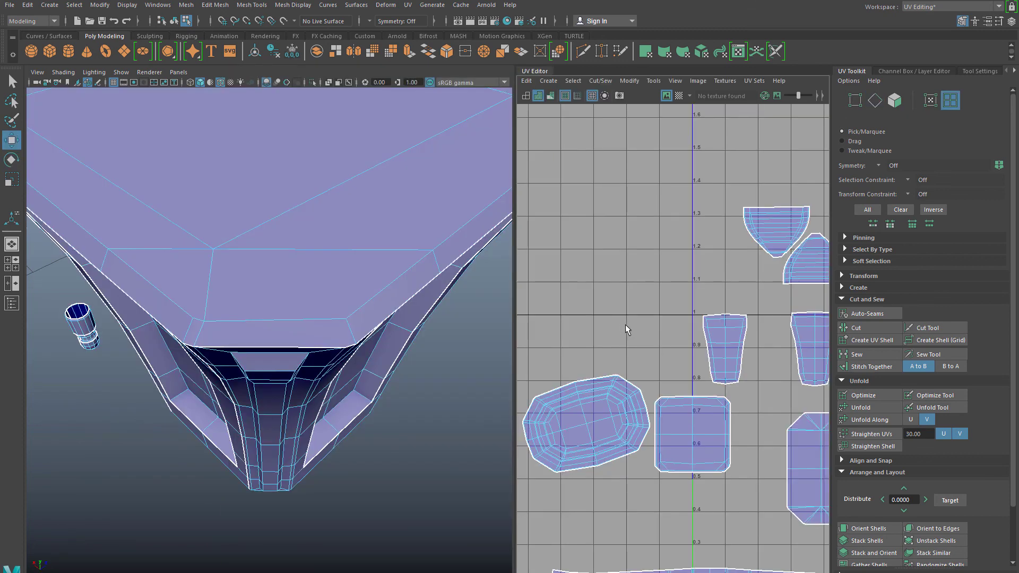
Step: Rotate the tilted elongated octagonal shell beside the rounded square until its long axis is horizontal, and move it slightly upward
scroll(686, 336, down, 3)
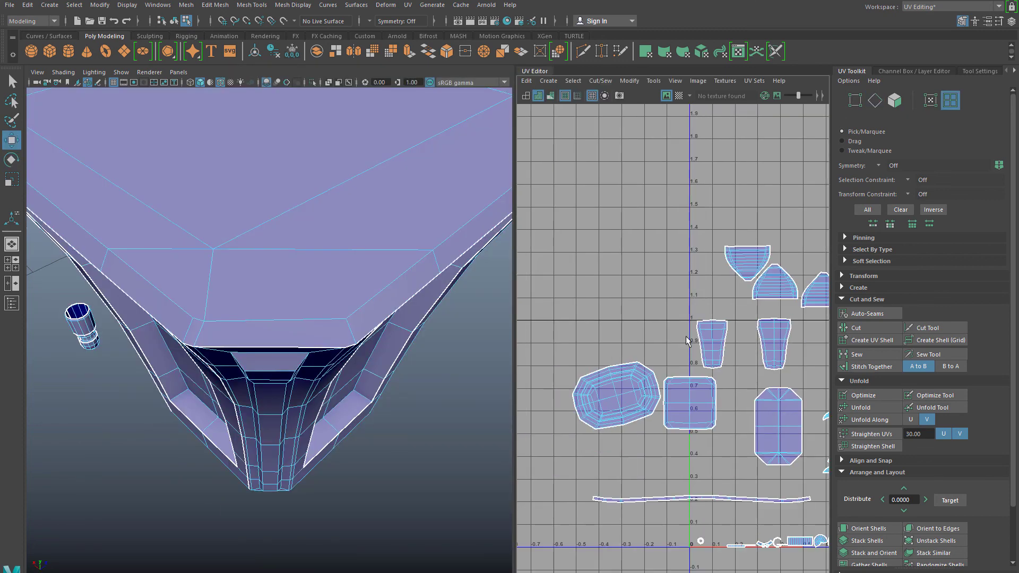
alt+middle_drag(715, 380, 637, 327)
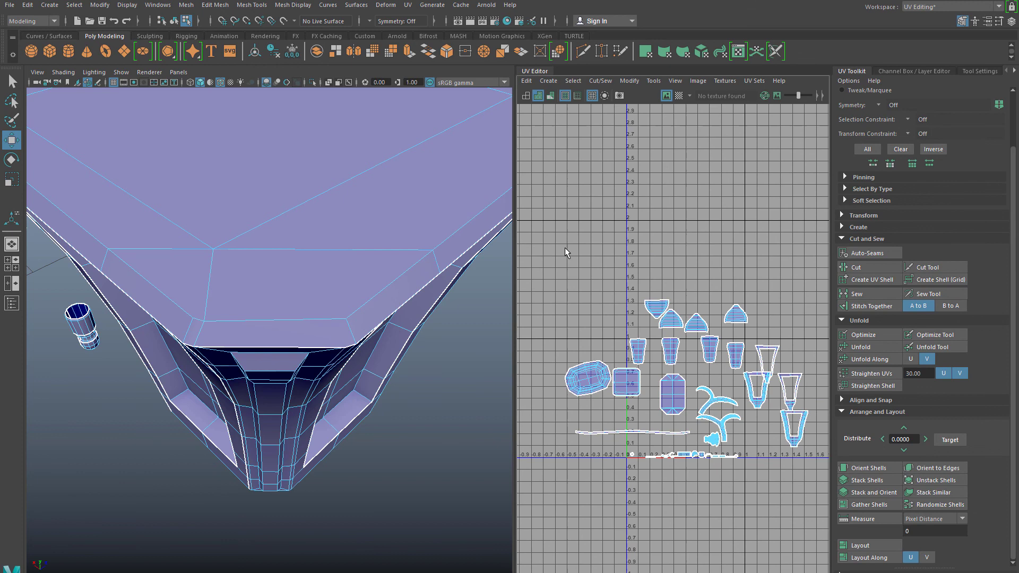
drag(565, 247, 822, 496)
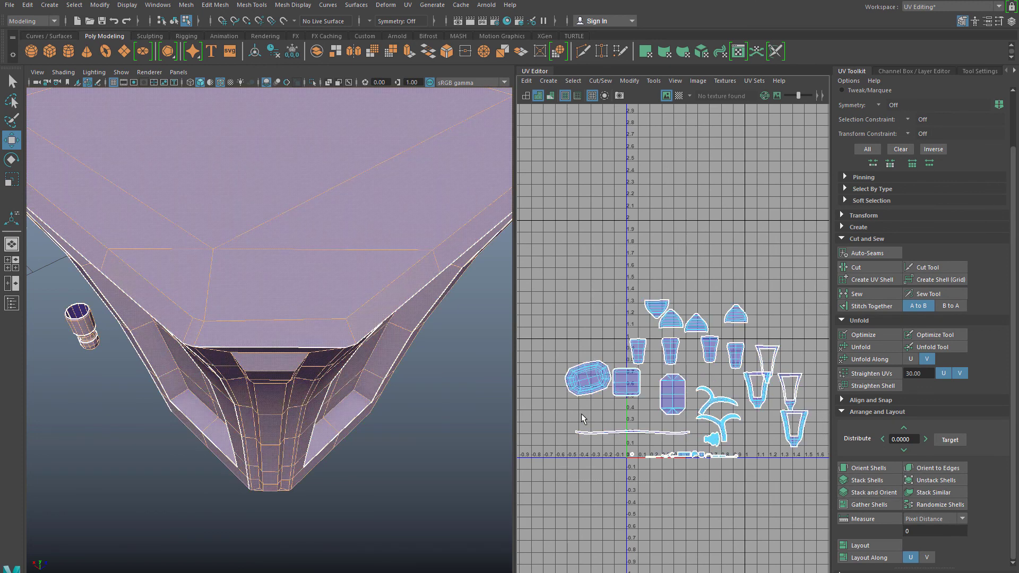
click(584, 390)
scroll(581, 389, up, 6)
scroll(586, 386, up, 3)
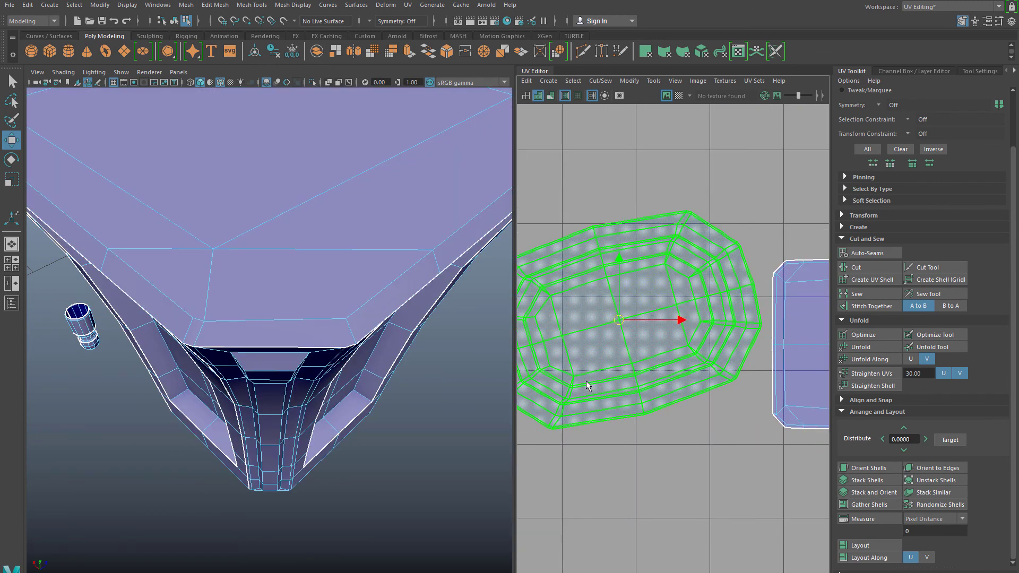
key(e)
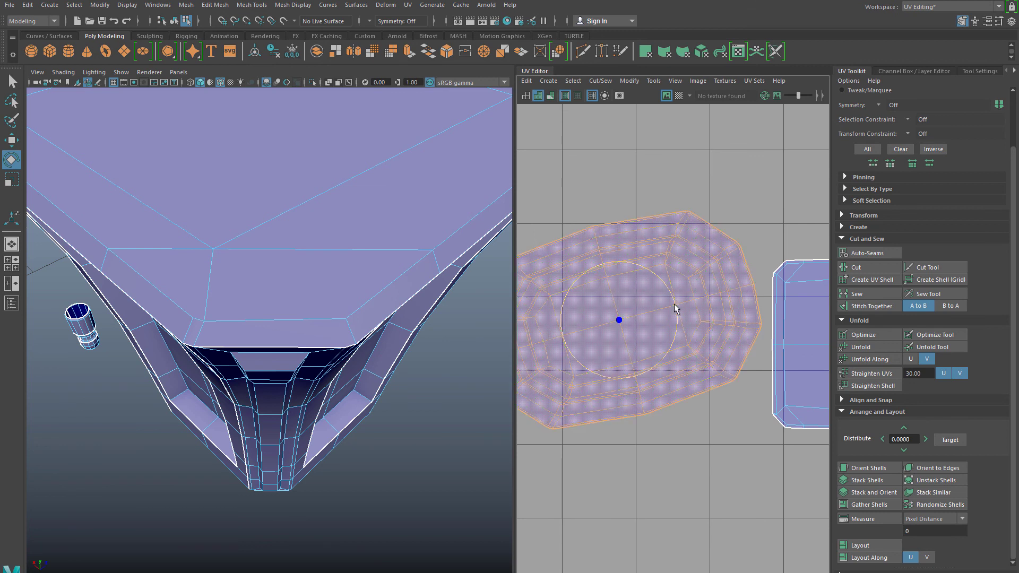
drag(675, 309, 676, 324)
key(w)
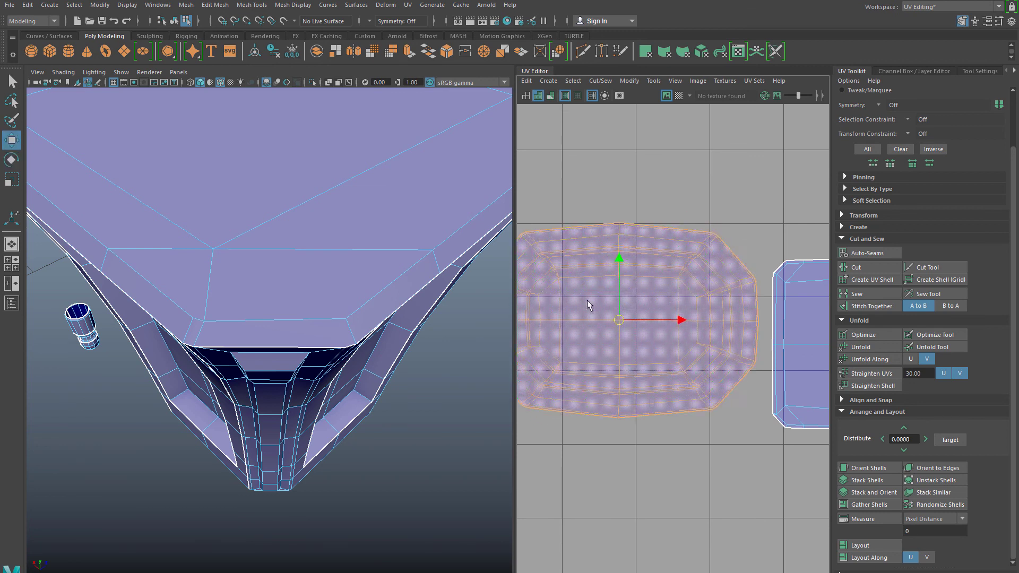
drag(615, 260, 616, 234)
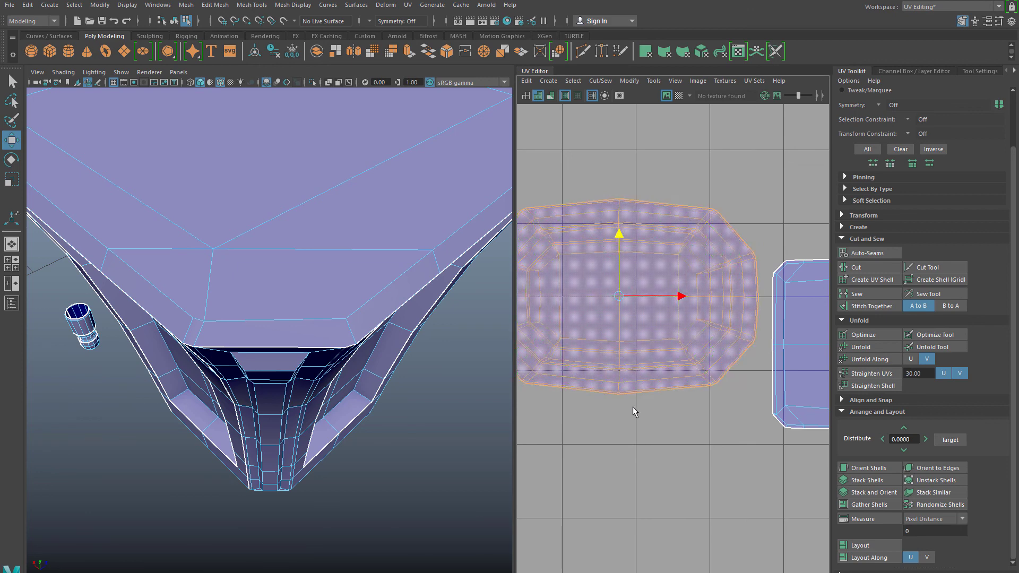
Step: Select all UV shells and pack them automatically into the 0 to 1 tile with Layout
scroll(633, 407, down, 6)
click(621, 463)
alt+middle_drag(621, 463, 574, 389)
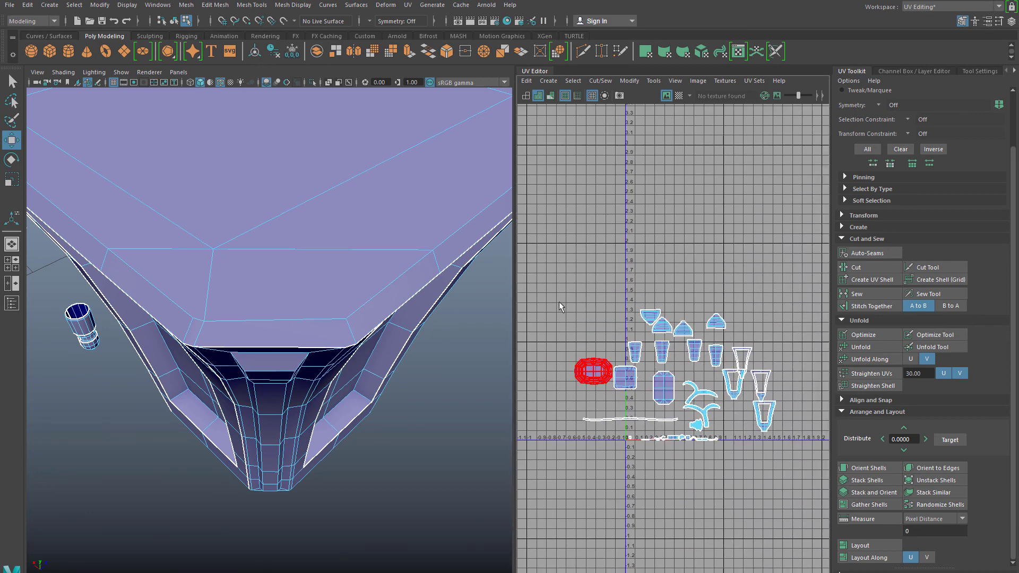
drag(558, 302, 820, 512)
click(885, 548)
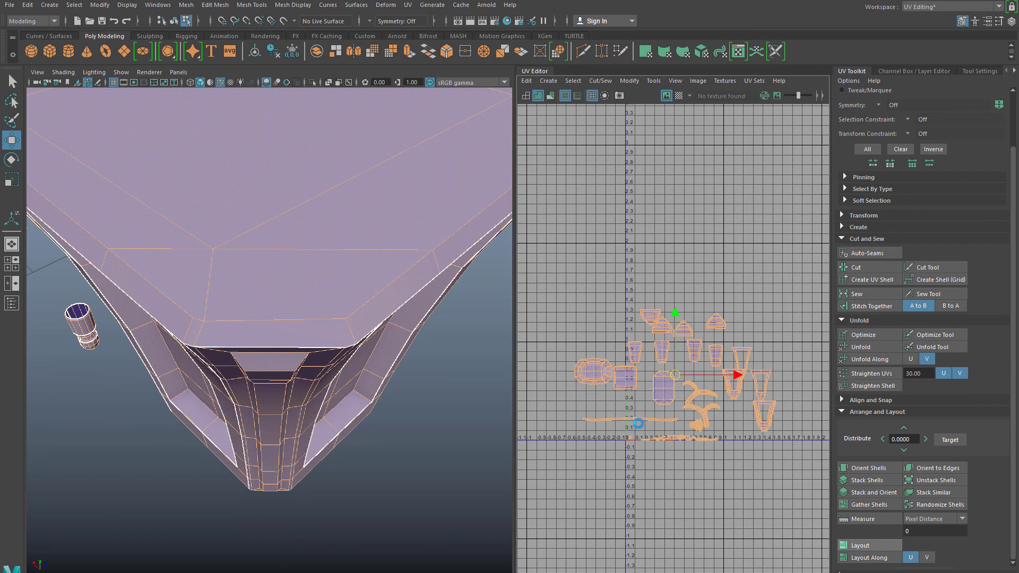
scroll(671, 464, up, 5)
click(672, 470)
alt+middle_drag(674, 460, 670, 503)
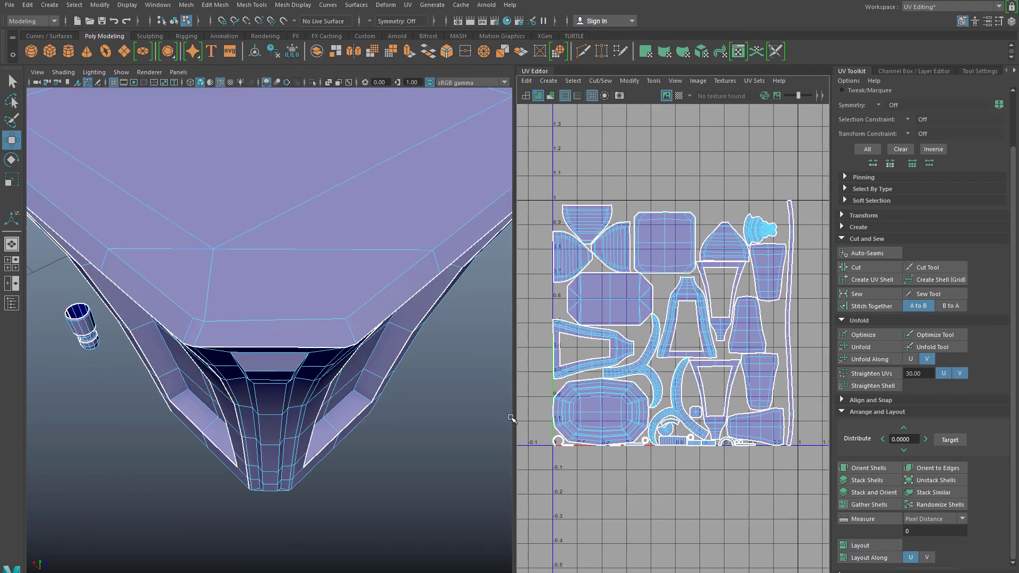
Step: Enlarge the UV view and examine how the packed shells fill the tile
drag(511, 419, 300, 420)
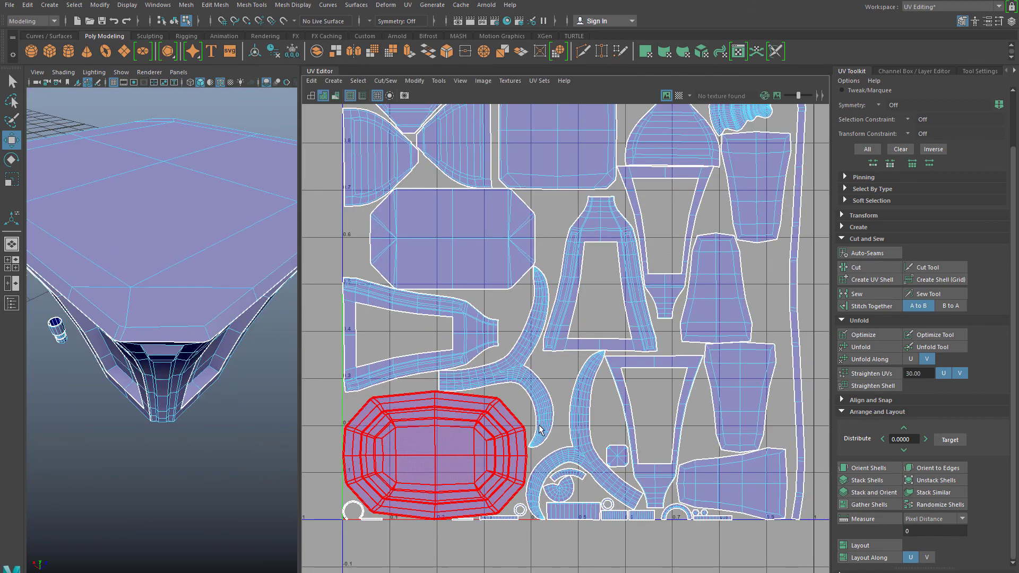
alt+middle_drag(538, 425, 550, 523)
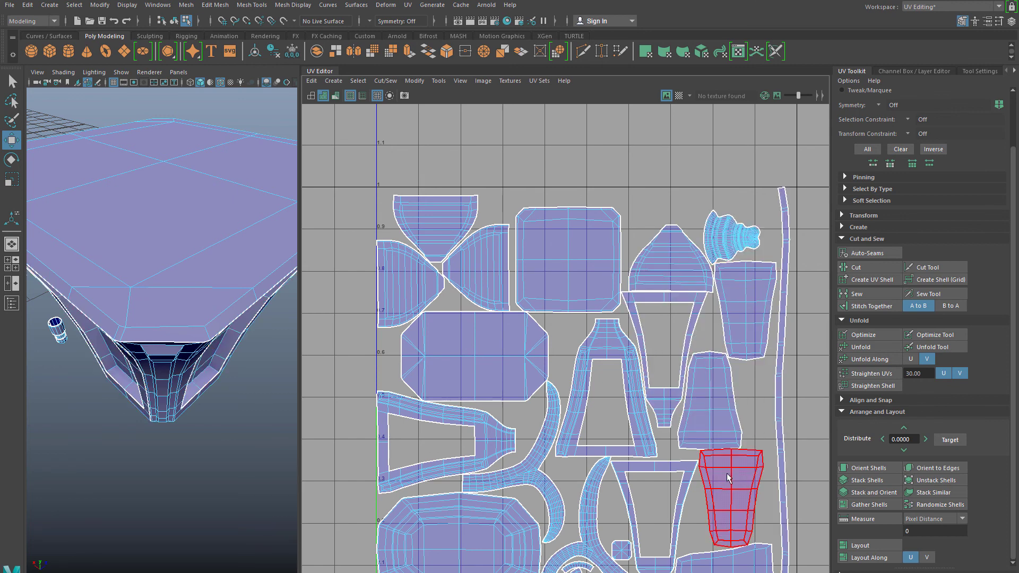
scroll(732, 479, down, 2)
alt+middle_drag(645, 481, 616, 368)
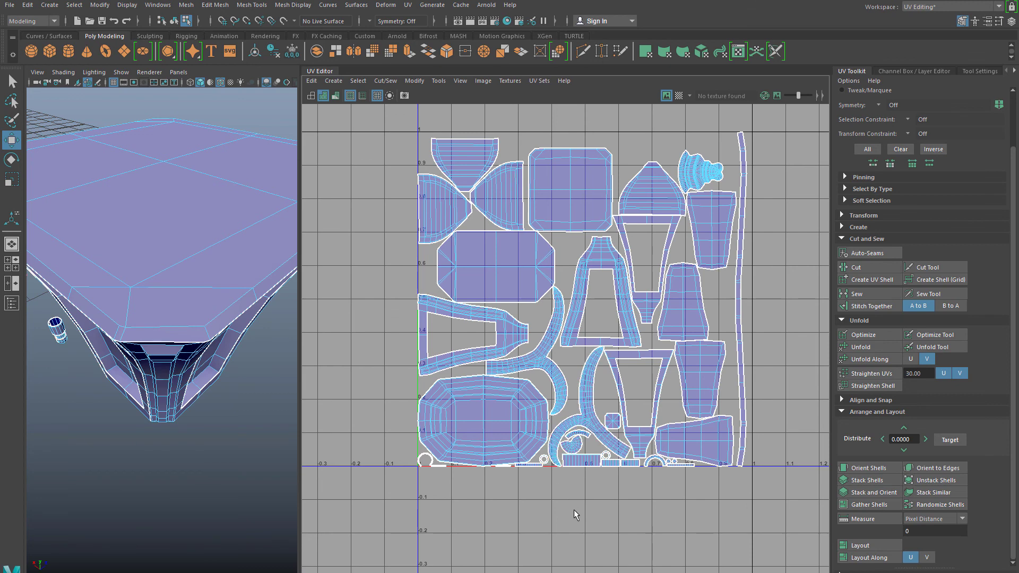
scroll(574, 510, up, 2)
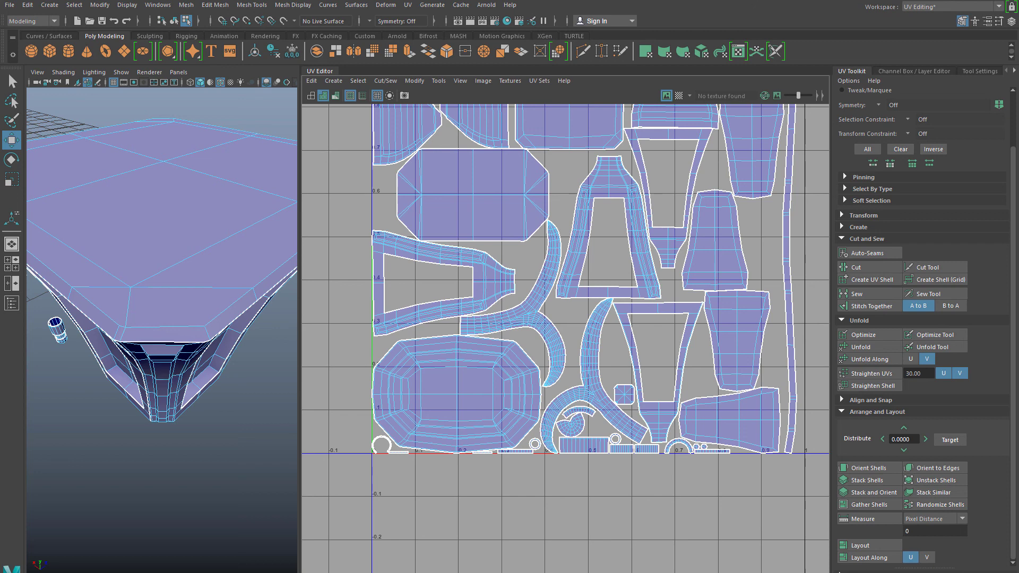
alt+middle_drag(612, 186, 613, 319)
scroll(614, 319, down, 1)
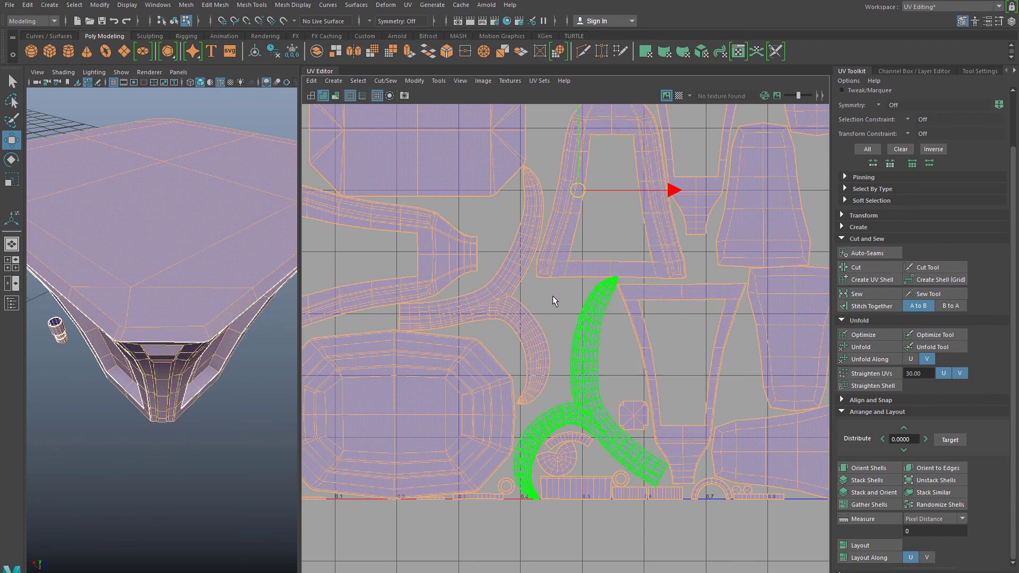
click(549, 295)
scroll(549, 295, down, 2)
alt+middle_drag(549, 295, 548, 413)
Step: Examine the spacing where the right half-dome shell meets the wide octagonal shell below it, selecting each to compare their borders
scroll(548, 414, up, 6)
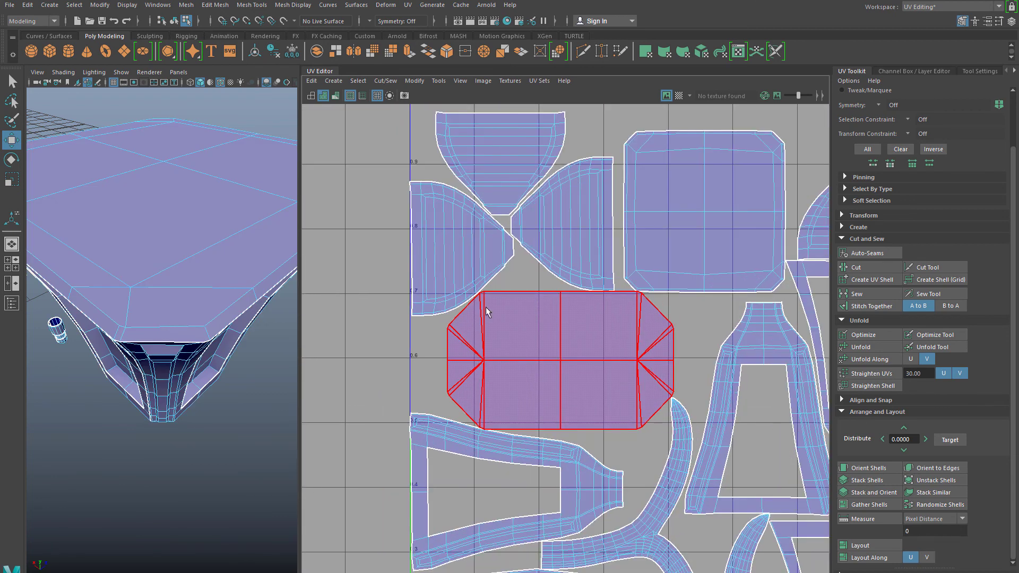
alt+middle_drag(635, 355, 569, 320)
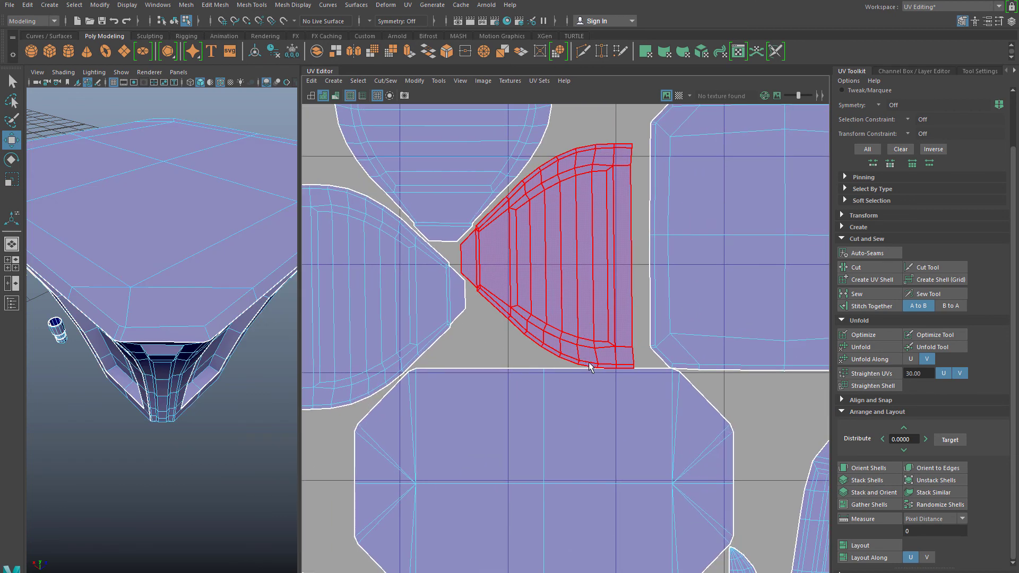
scroll(590, 363, up, 5)
click(675, 313)
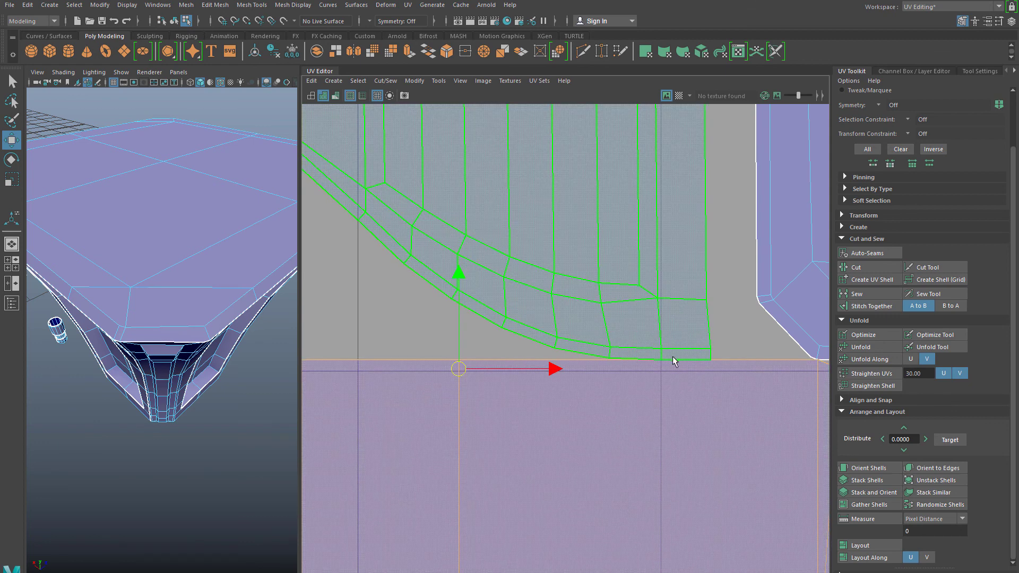
key(q)
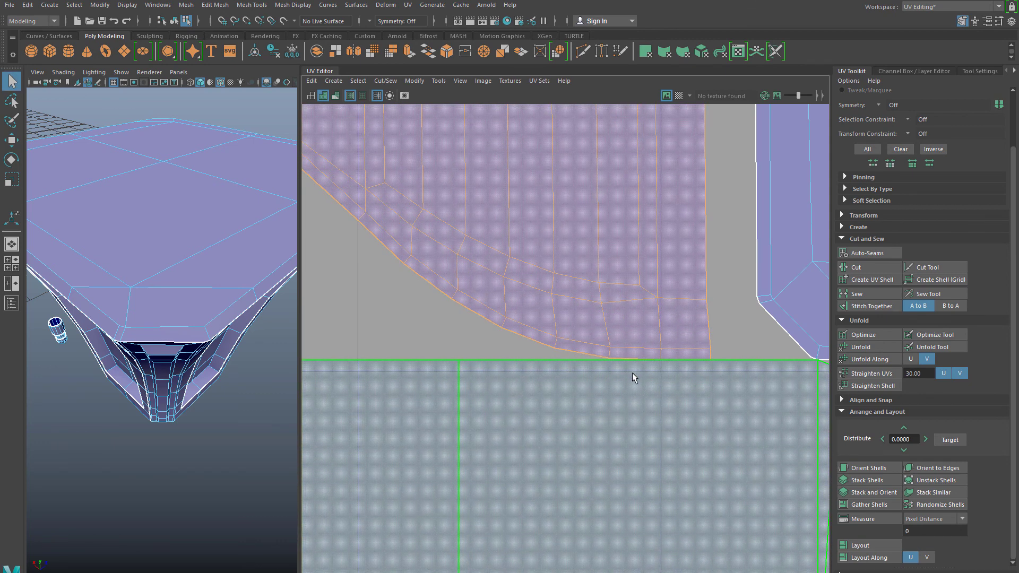
click(714, 362)
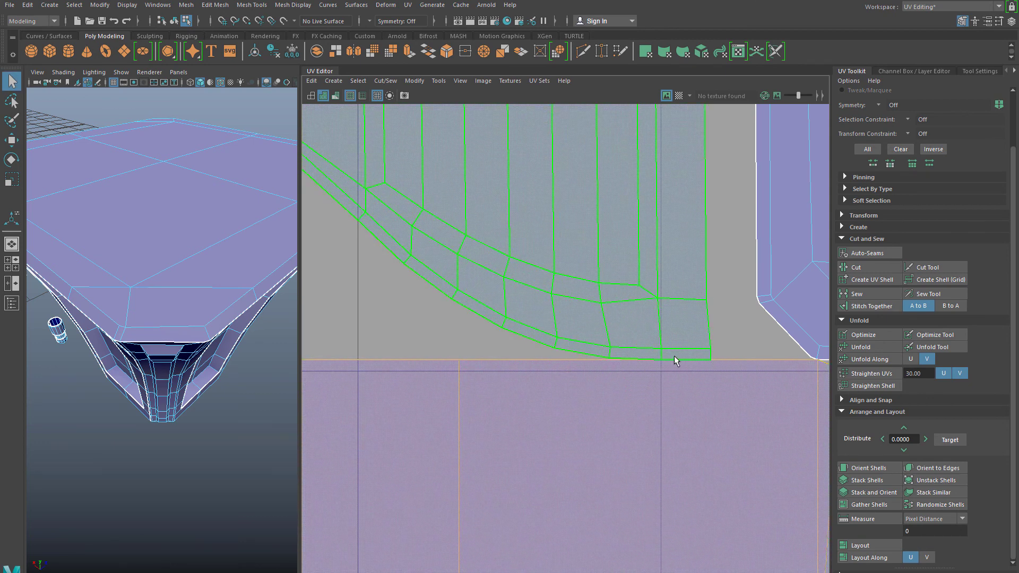
click(610, 361)
click(730, 341)
click(602, 379)
click(572, 351)
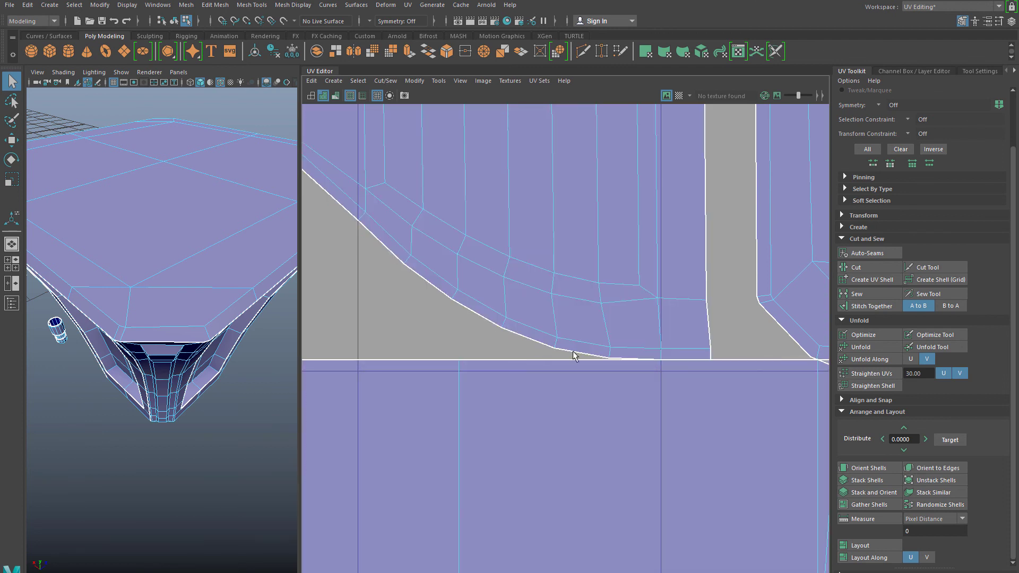
drag(738, 338, 679, 381)
scroll(682, 380, up, 2)
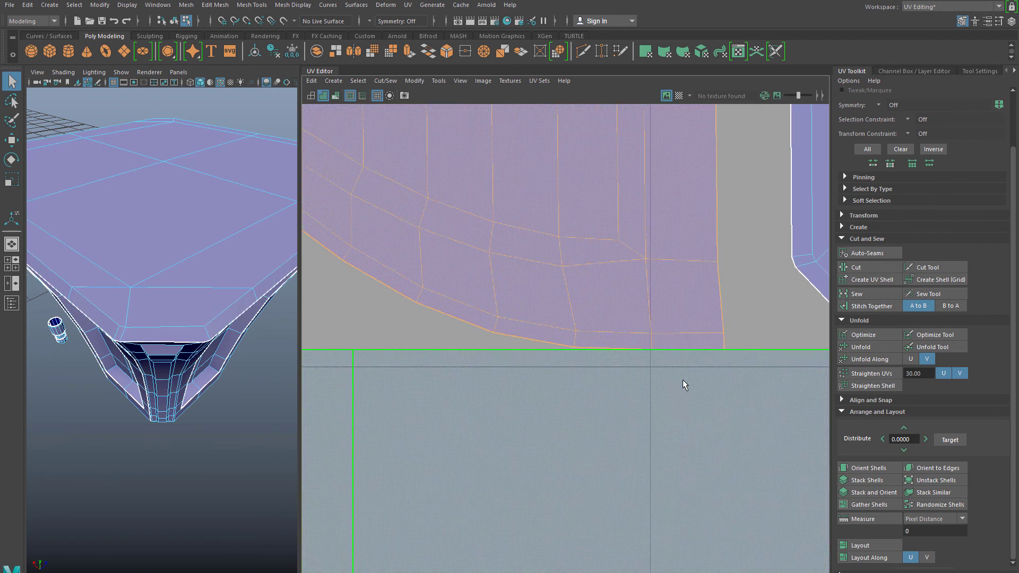
scroll(683, 373, up, 4)
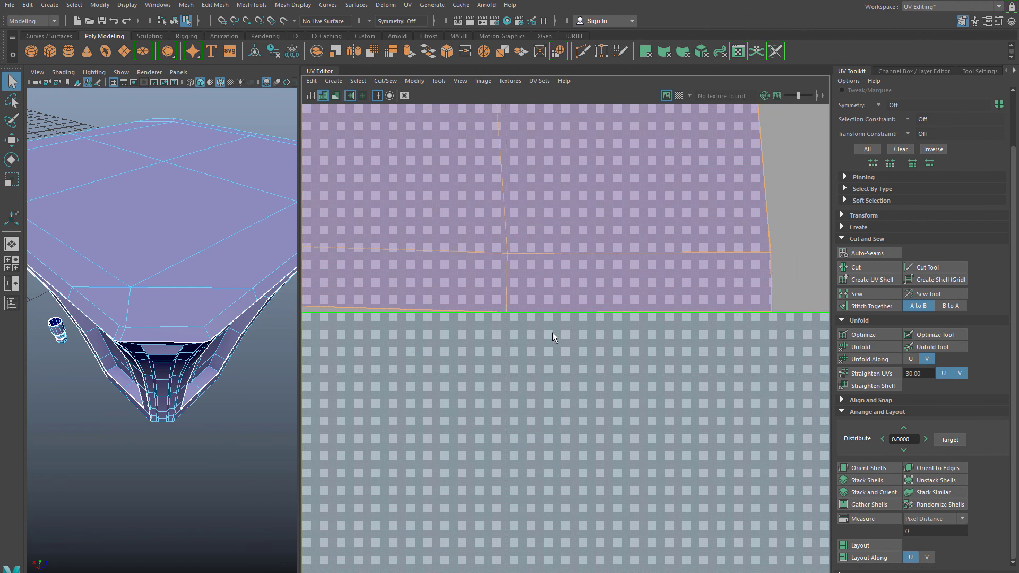
click(692, 310)
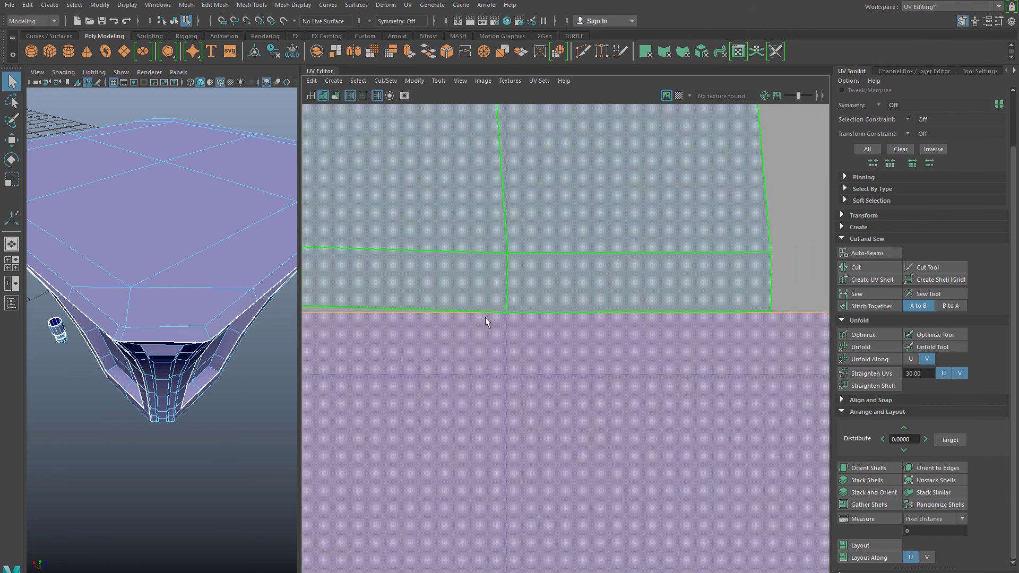
Step: Examine the gaps where the wide octagonal shell meets the half-dome shell and the rounded-square shell above it
click(522, 316)
click(527, 312)
click(539, 343)
scroll(543, 347, down, 1)
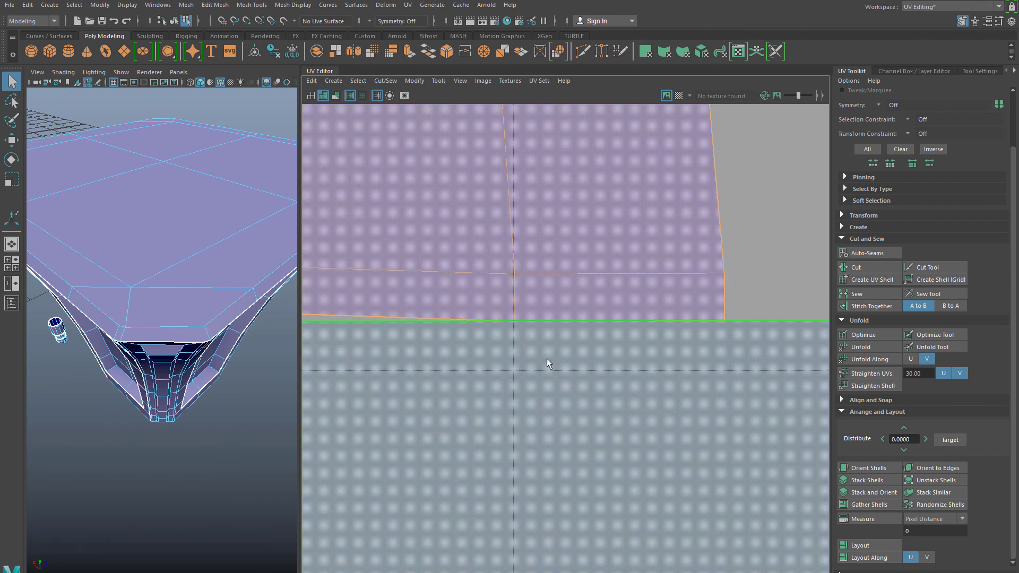
scroll(548, 359, down, 9)
scroll(713, 347, up, 1)
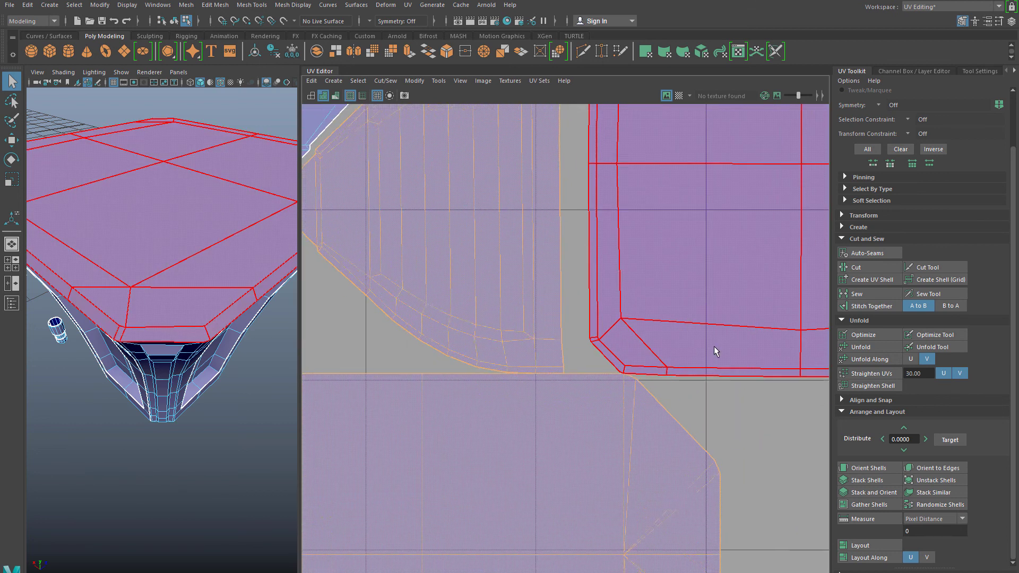
scroll(713, 346, up, 5)
alt+middle_drag(454, 469, 578, 454)
scroll(578, 453, up, 2)
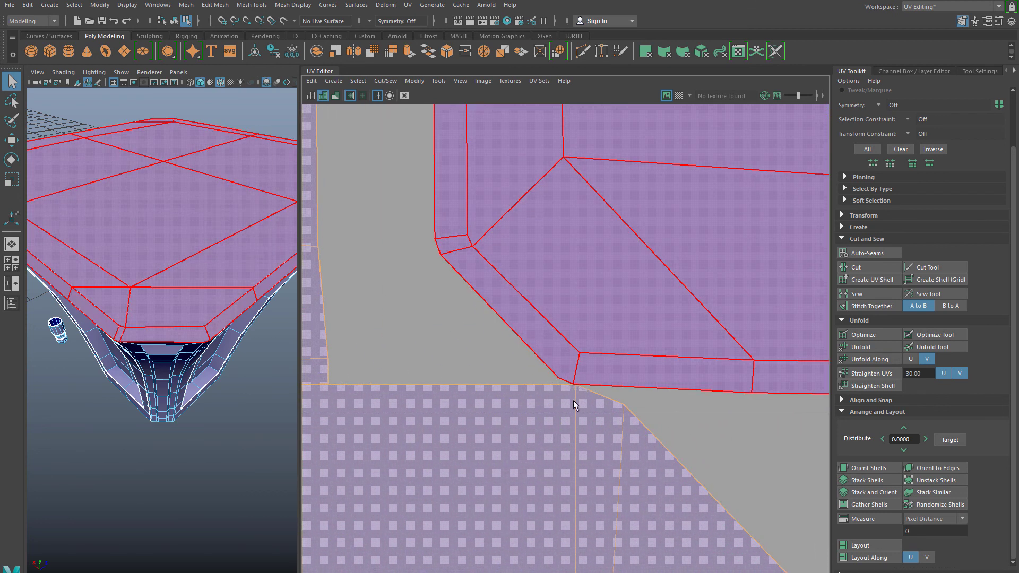
scroll(571, 407, down, 7)
scroll(561, 409, up, 6)
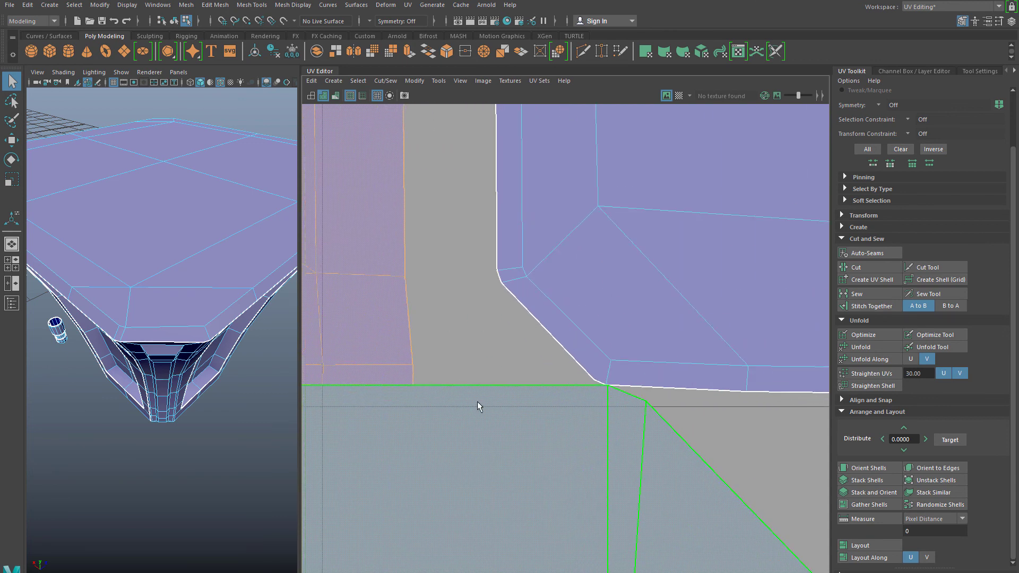
alt+middle_drag(477, 406, 557, 403)
scroll(583, 424, down, 3)
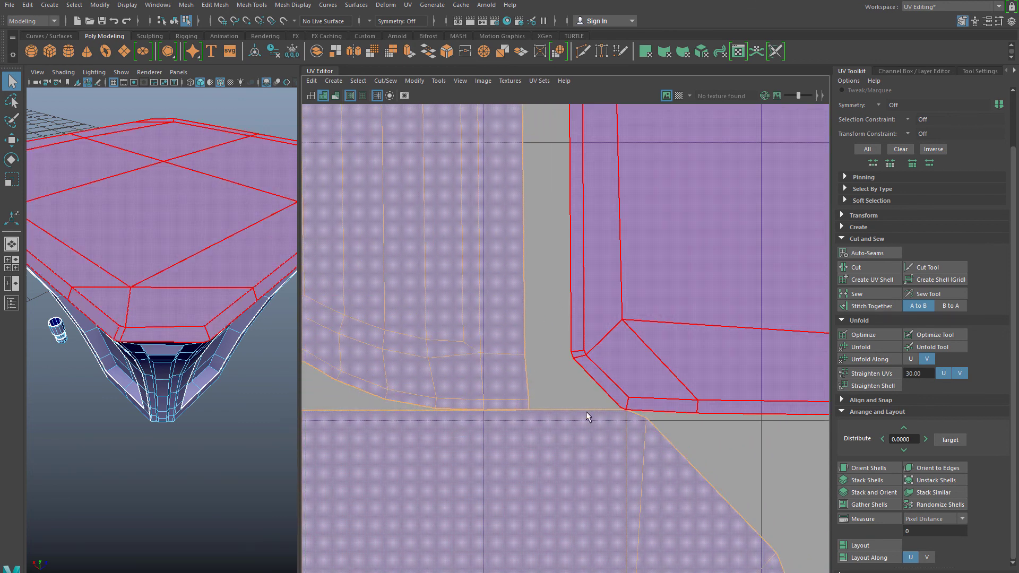
scroll(578, 418, down, 7)
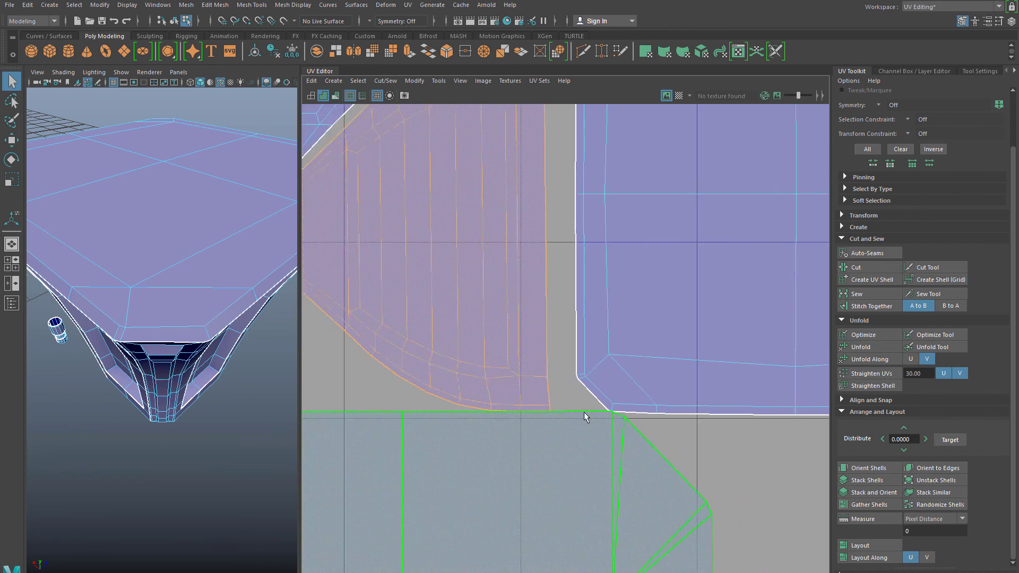
scroll(600, 428, down, 2)
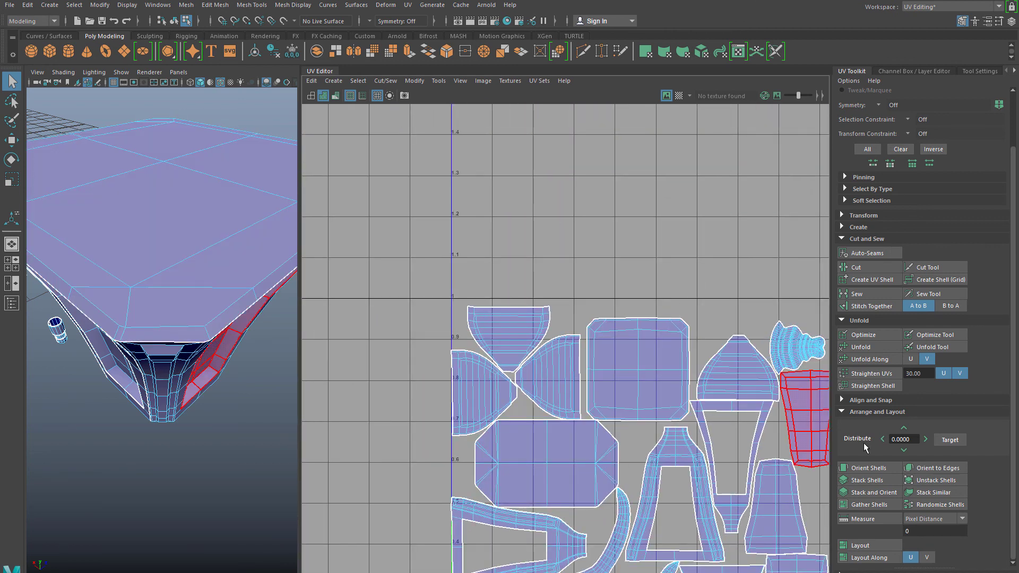
Step: Open the options for laying out UVs and check the padding units and texture map size in the layout settings
click(375, 83)
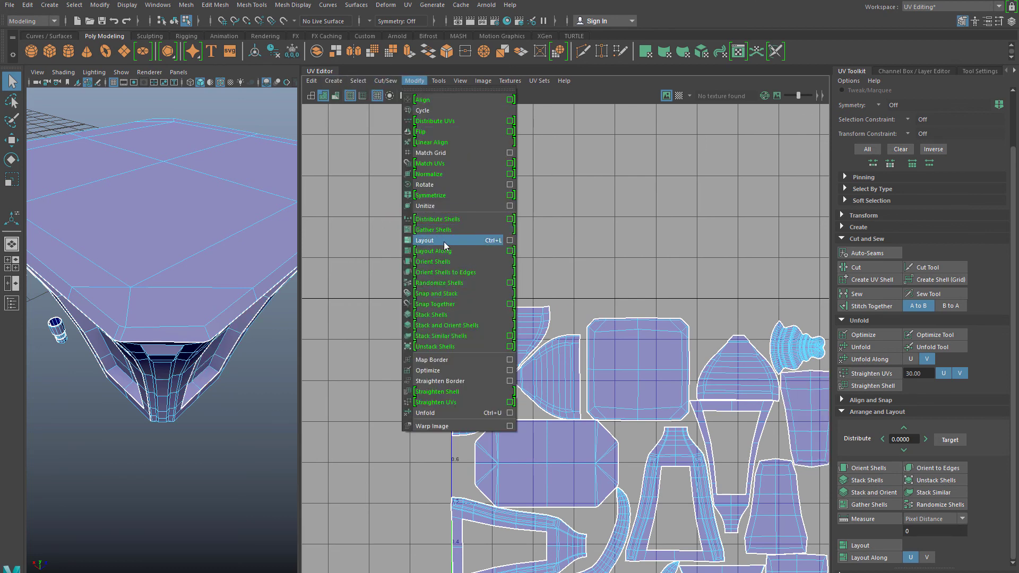
click(508, 242)
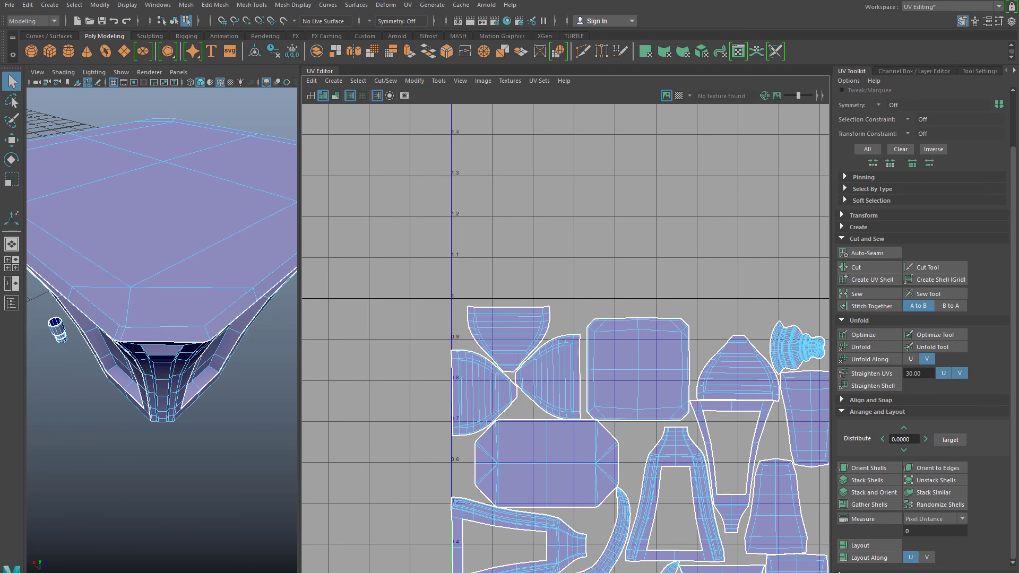
drag(681, 62, 359, 101)
scroll(319, 333, down, 3)
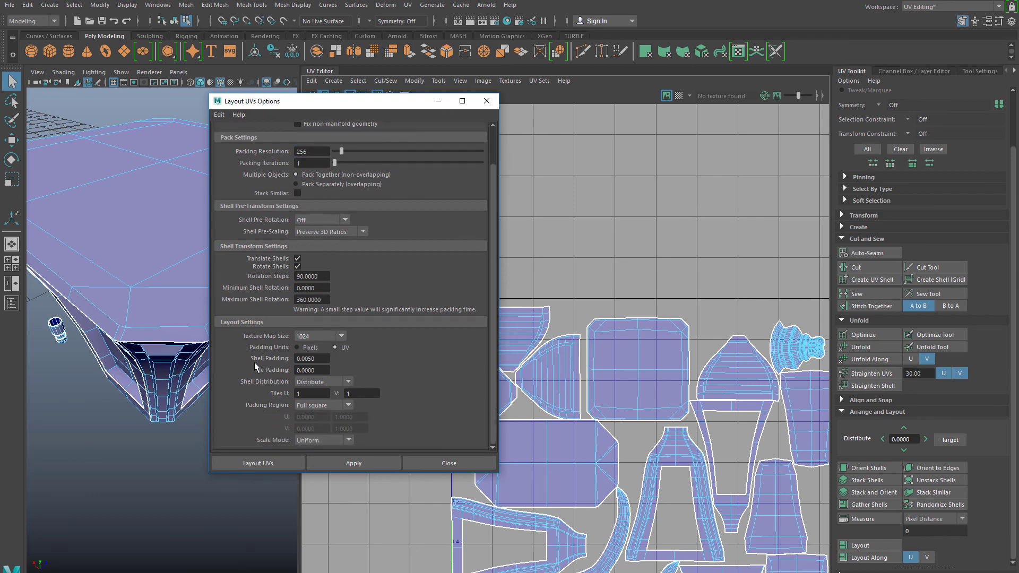
click(333, 347)
click(333, 336)
click(333, 336)
scroll(303, 370, up, 2)
scroll(300, 370, down, 2)
Step: Try packing all UV shells with the shell padding set to 0.1 in UV units
click(320, 359)
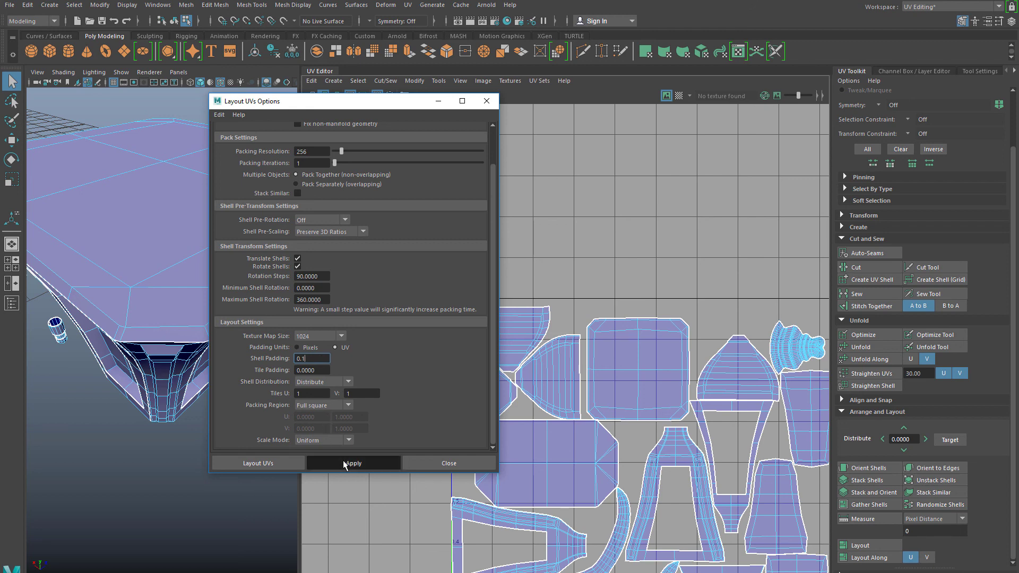
click(616, 337)
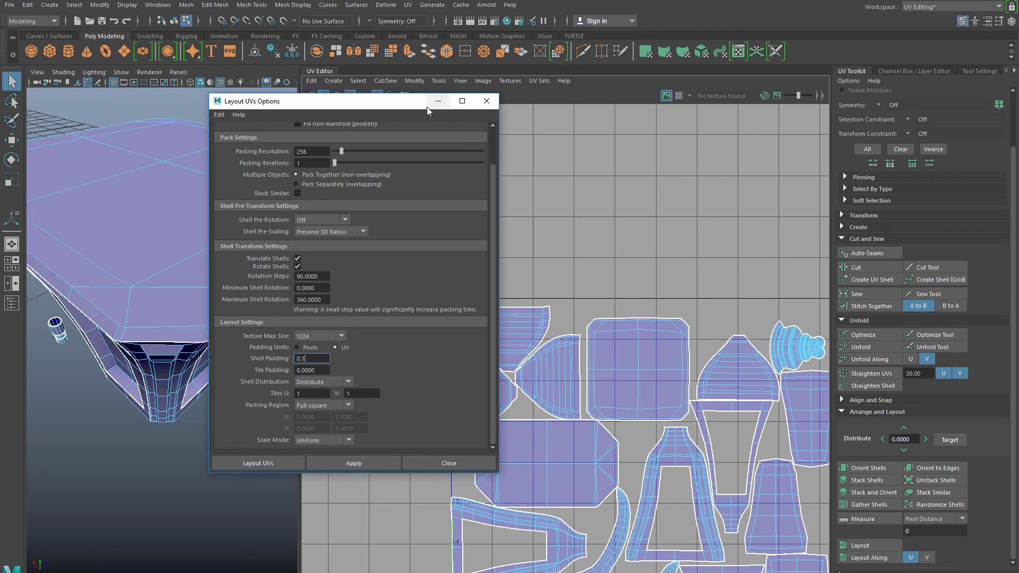
drag(427, 110, 317, 117)
scroll(631, 340, down, 3)
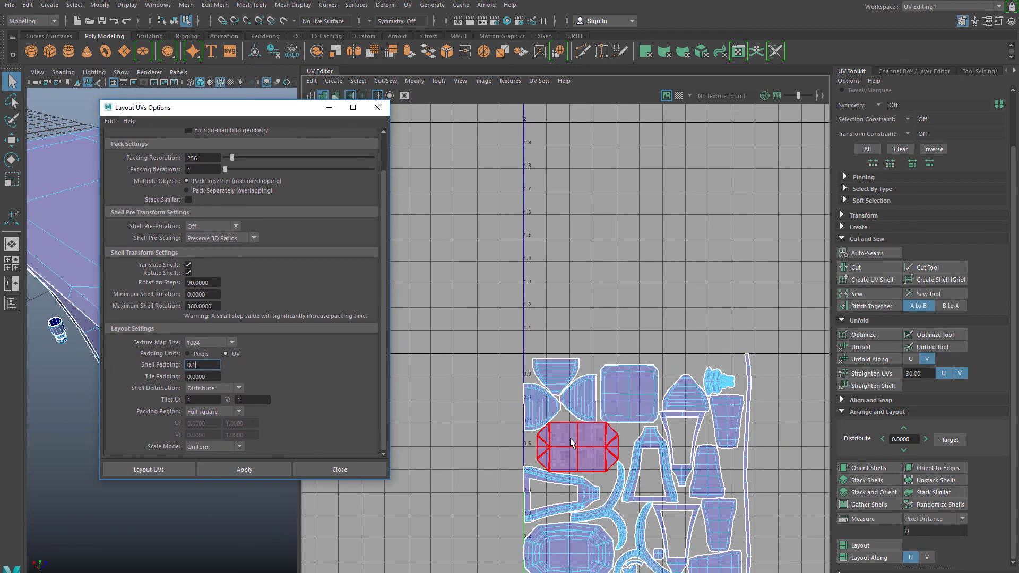
alt+middle_drag(570, 439, 548, 305)
drag(463, 201, 766, 520)
click(225, 468)
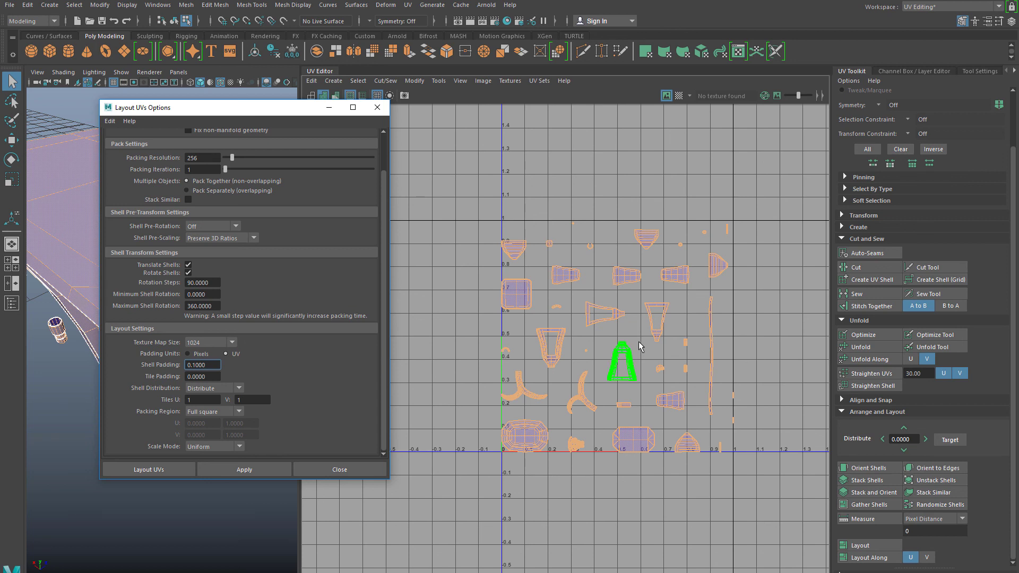
Step: Undo the layout made with the 0.1 shell padding
click(570, 232)
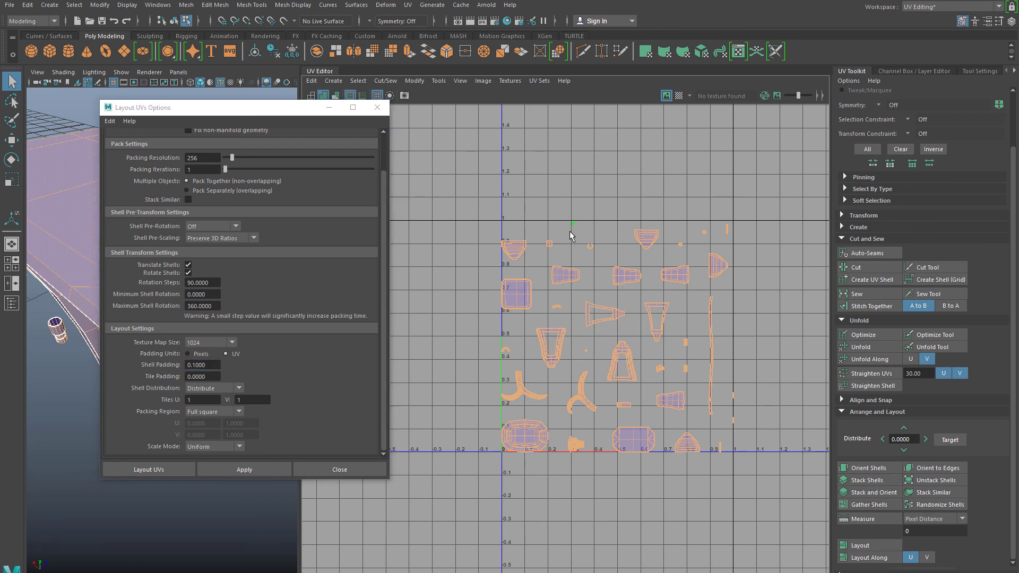
key(ctrl+z)
key(ctrl+z)
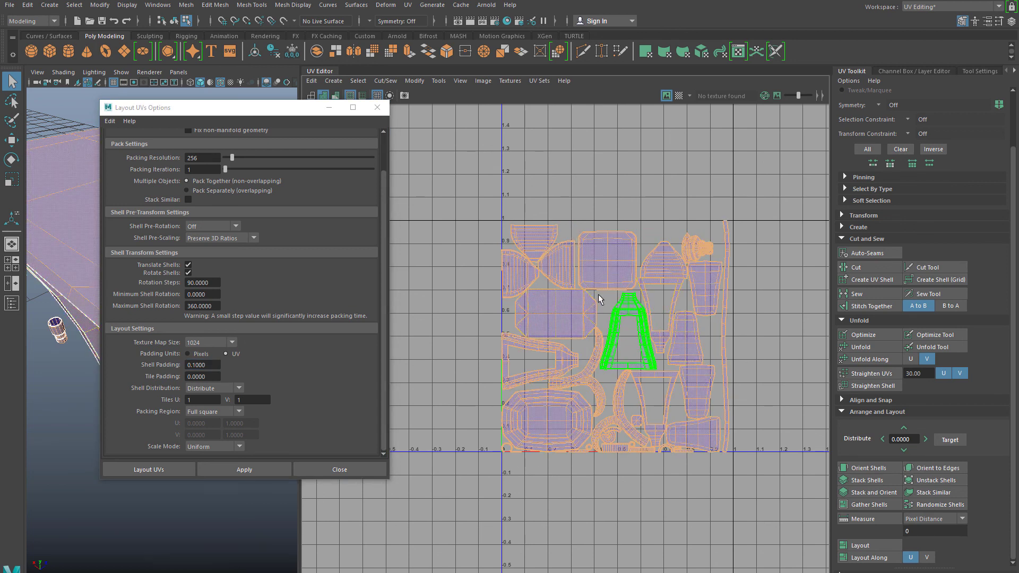
Step: Set the shell padding to 0.001 and pack all UV shells again
click(211, 365)
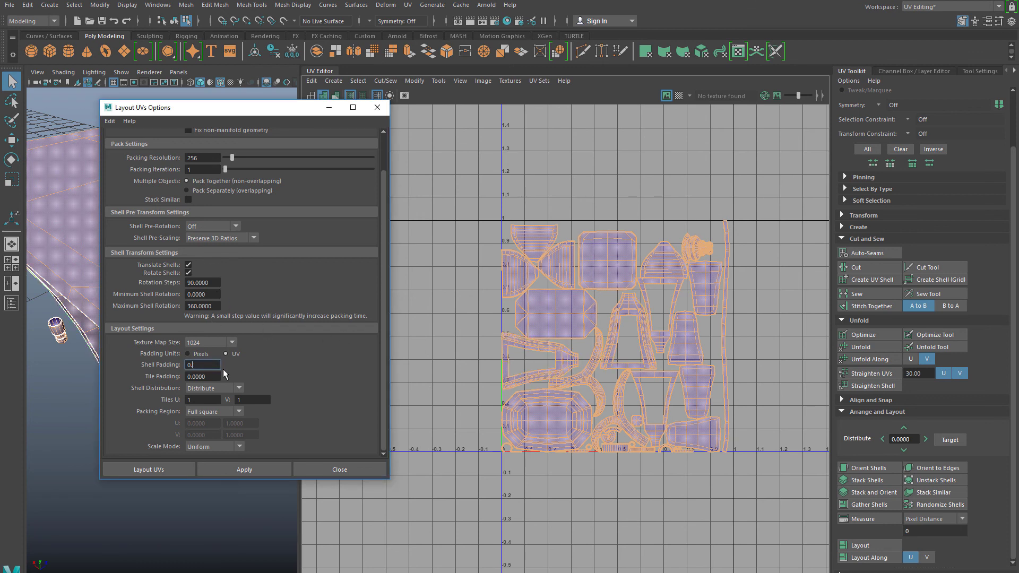
text(0.001)
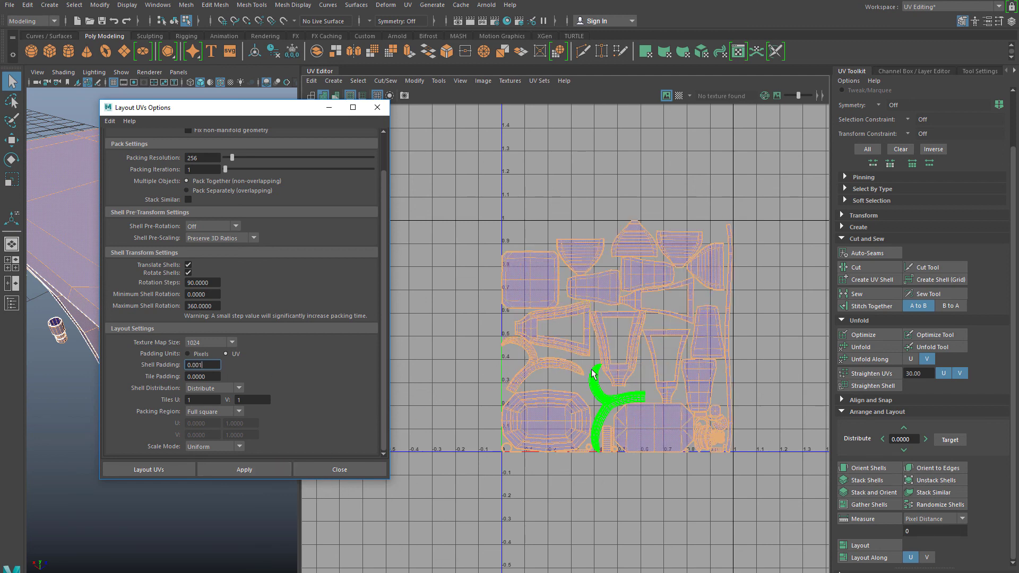
Step: Examine the gaps around the sideways frame shell's corners, next to the upright frame shell and below the tapered shell
scroll(595, 371, up, 3)
scroll(600, 375, up, 6)
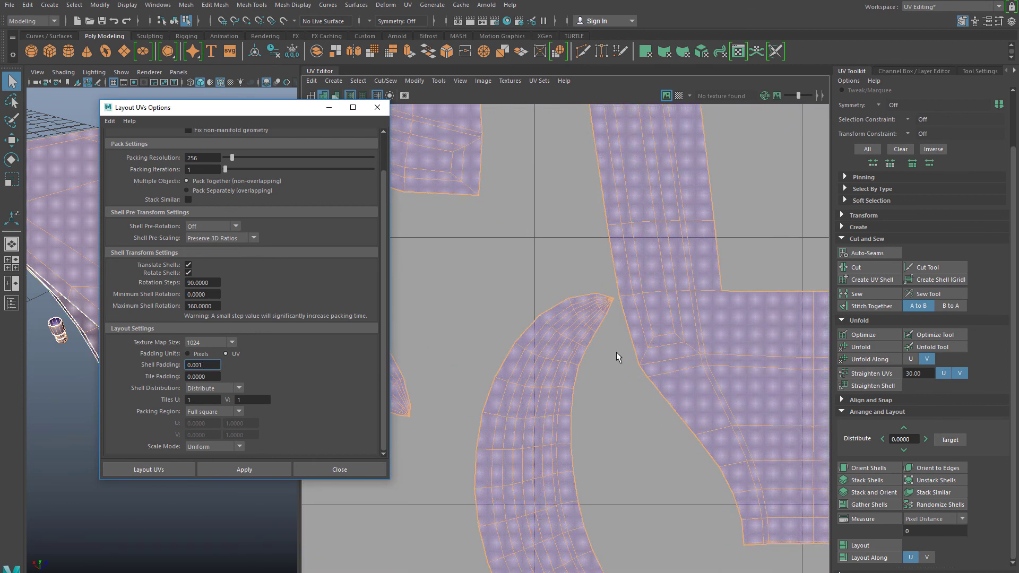
scroll(610, 265, down, 3)
scroll(568, 204, up, 5)
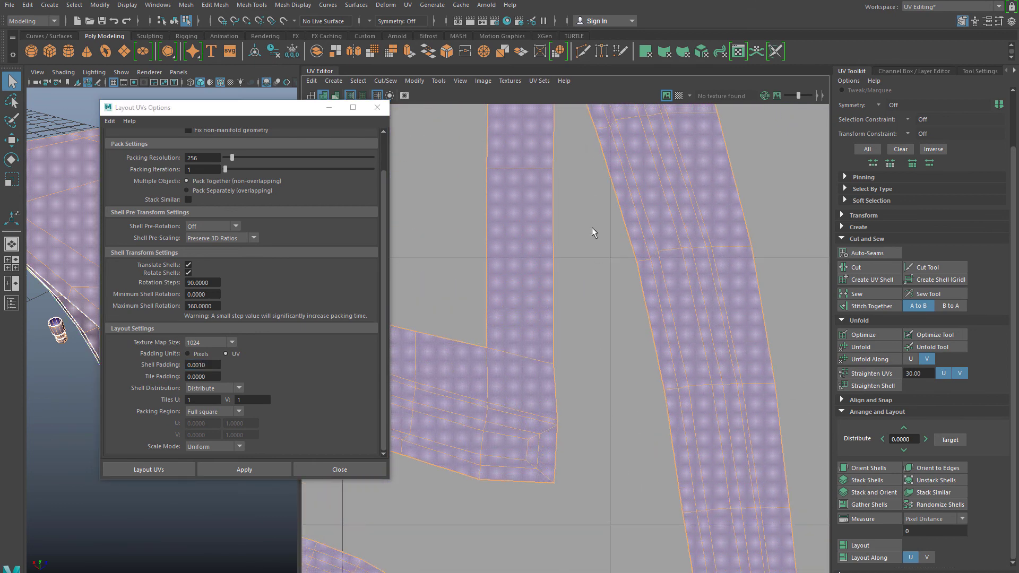
scroll(575, 290, up, 5)
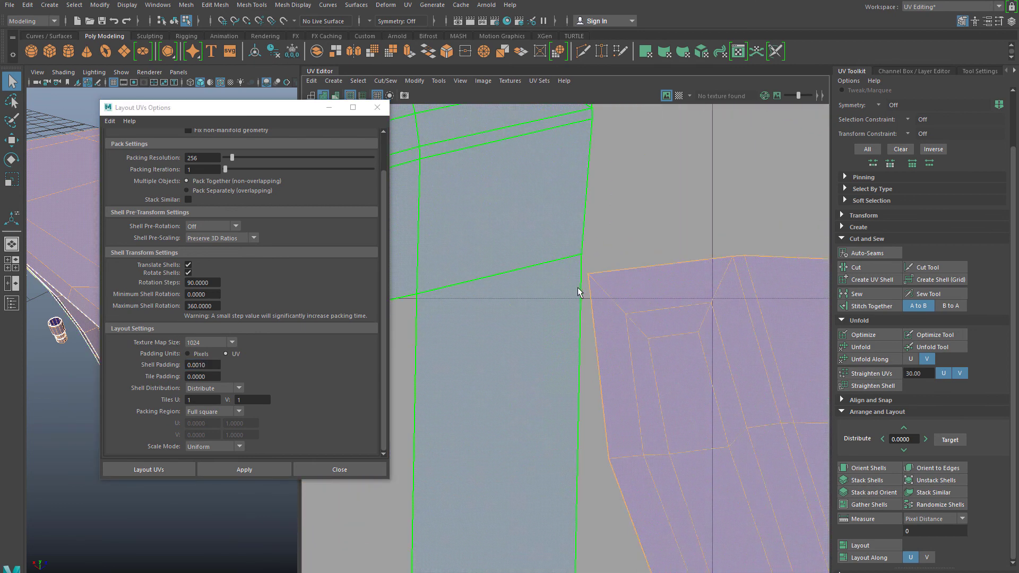
scroll(586, 275, down, 6)
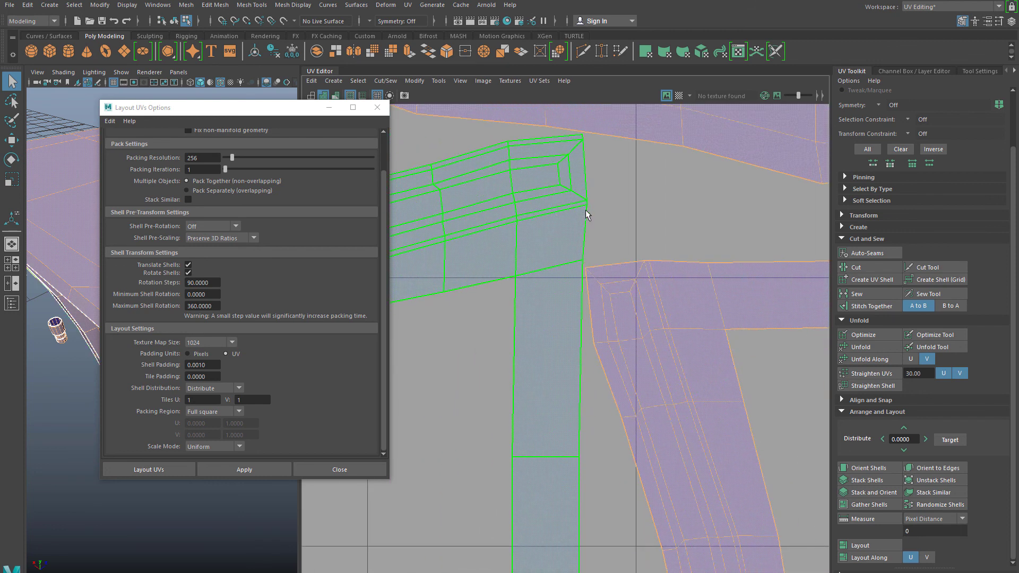
alt+middle_drag(628, 163, 643, 296)
scroll(623, 277, up, 3)
scroll(616, 269, up, 2)
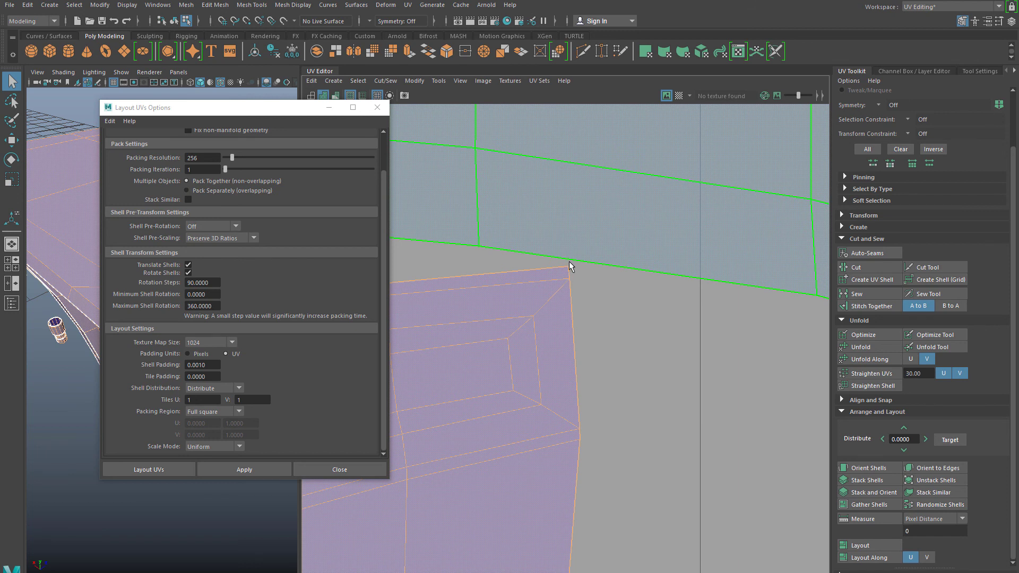
scroll(570, 266, down, 6)
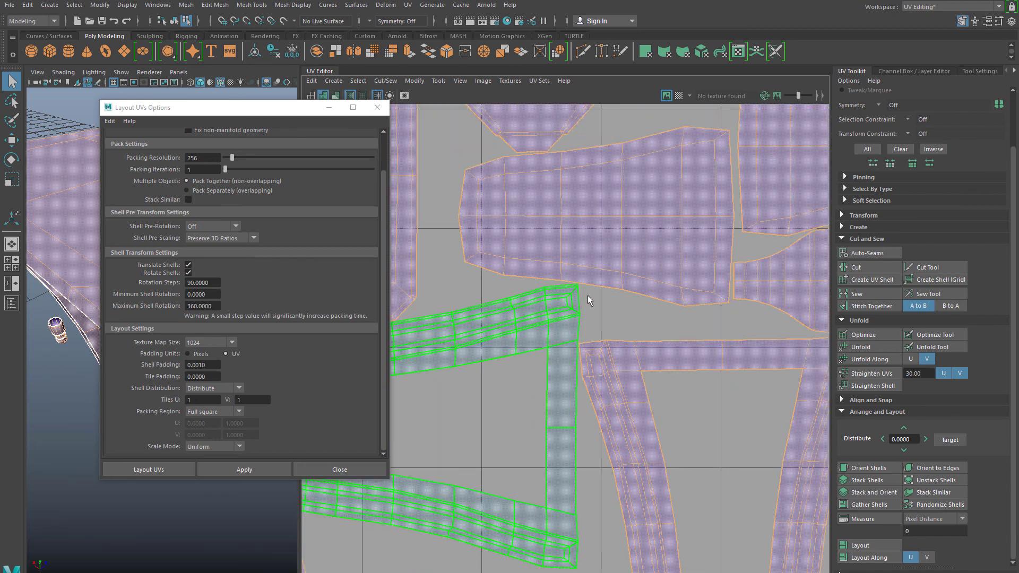
Step: Examine the gaps around the two tapered panel shells, beside the frame shell's narrow neck and under the half-dome shell
scroll(756, 296, up, 3)
alt+middle_drag(759, 284, 656, 357)
scroll(650, 348, up, 5)
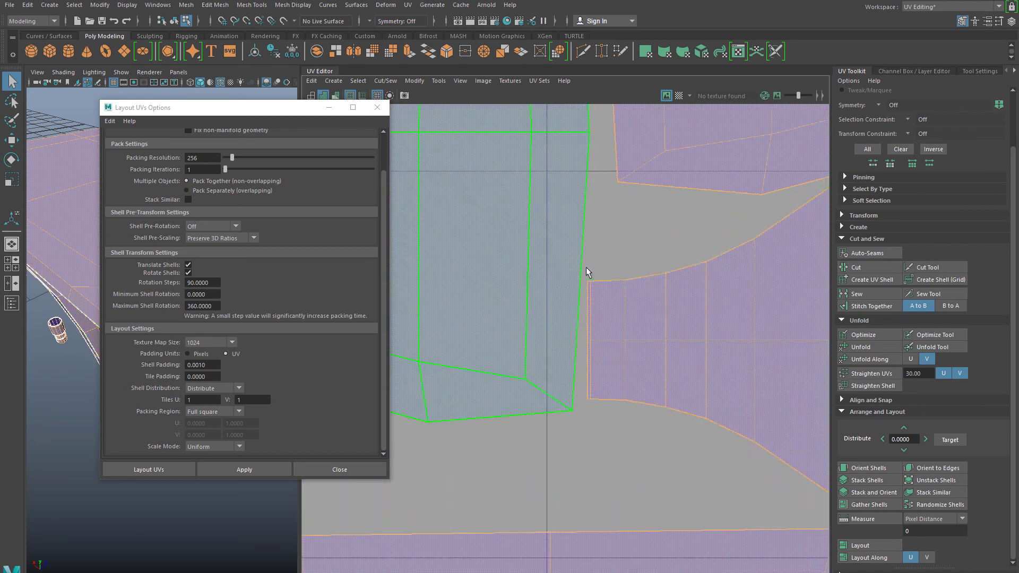
scroll(584, 300, down, 3)
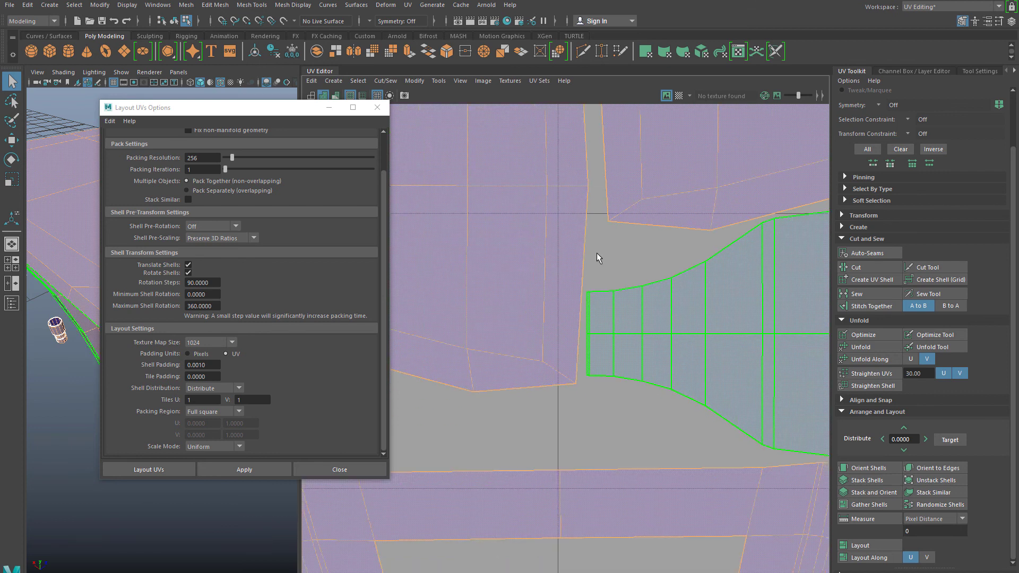
alt+middle_drag(648, 116, 534, 457)
scroll(681, 415, down, 2)
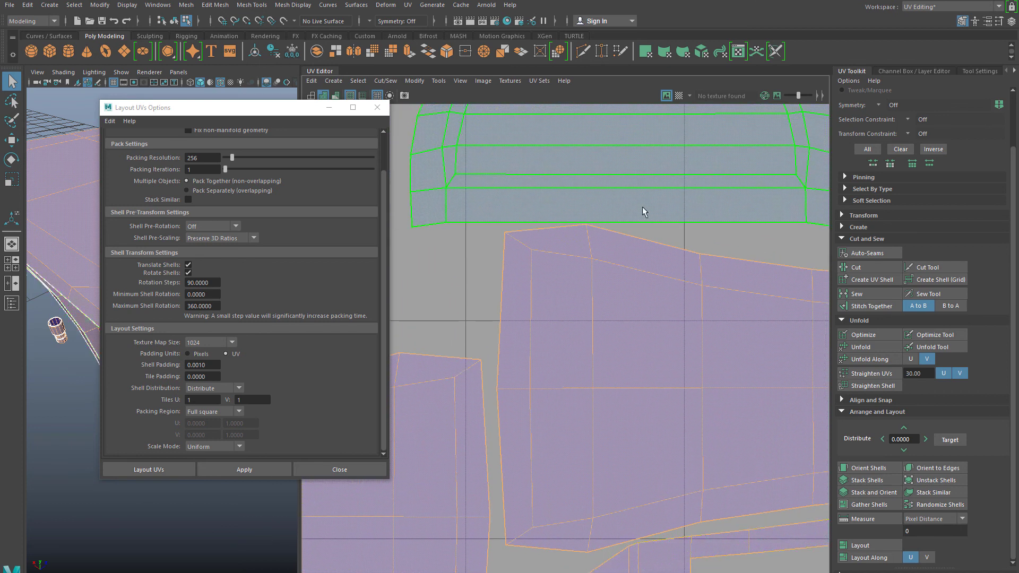
scroll(606, 212, up, 3)
alt+middle_drag(577, 221, 597, 280)
scroll(596, 280, up, 2)
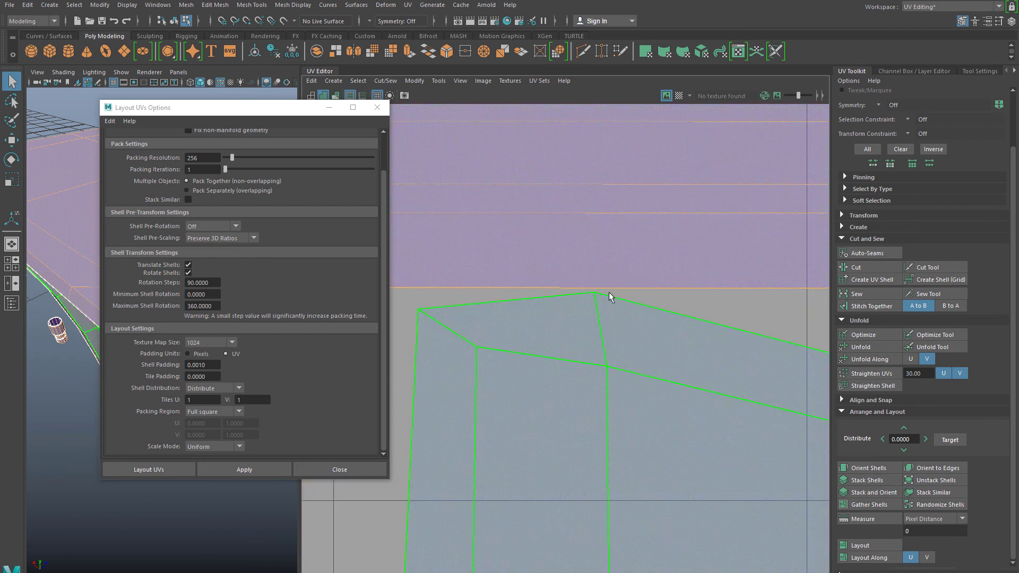
scroll(632, 344, down, 6)
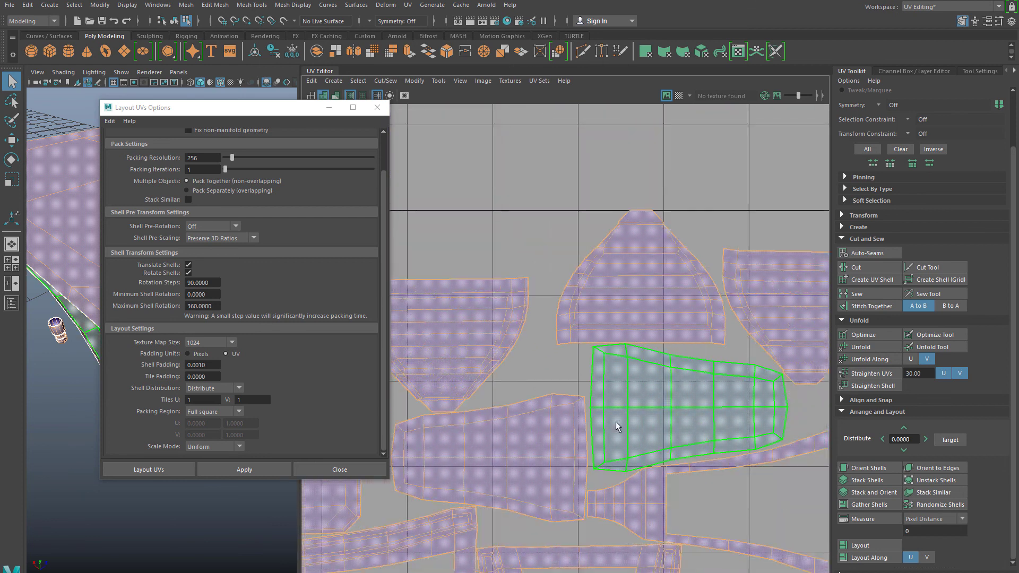
Step: Review the repacked layout across the whole tile, including the cluster of small shells in its lower right corner
alt+middle_drag(614, 422, 546, 197)
scroll(658, 268, down, 2)
alt+middle_drag(614, 340, 627, 147)
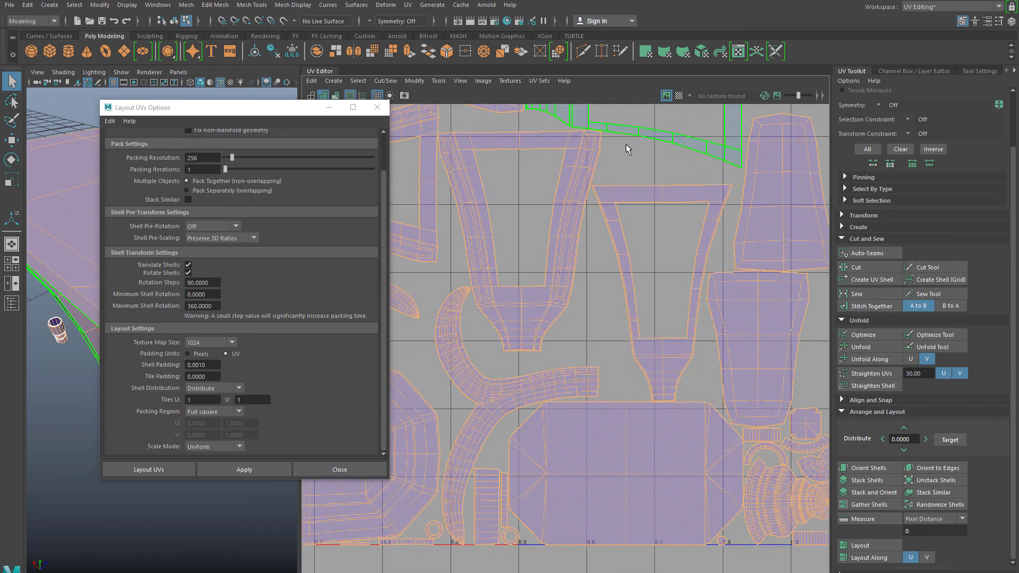
scroll(637, 223, down, 4)
alt+middle_drag(632, 244, 693, 323)
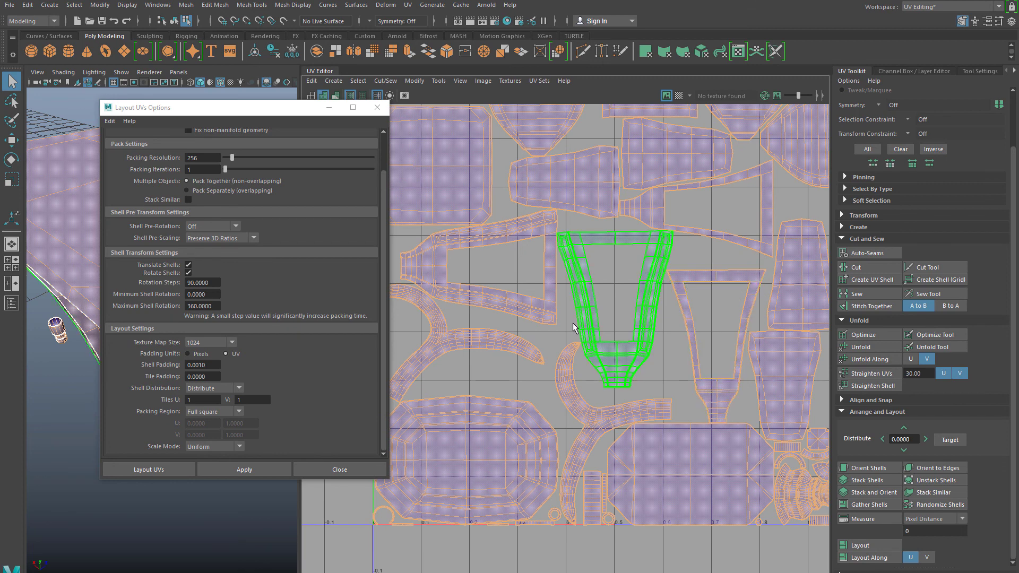
scroll(573, 326, down, 5)
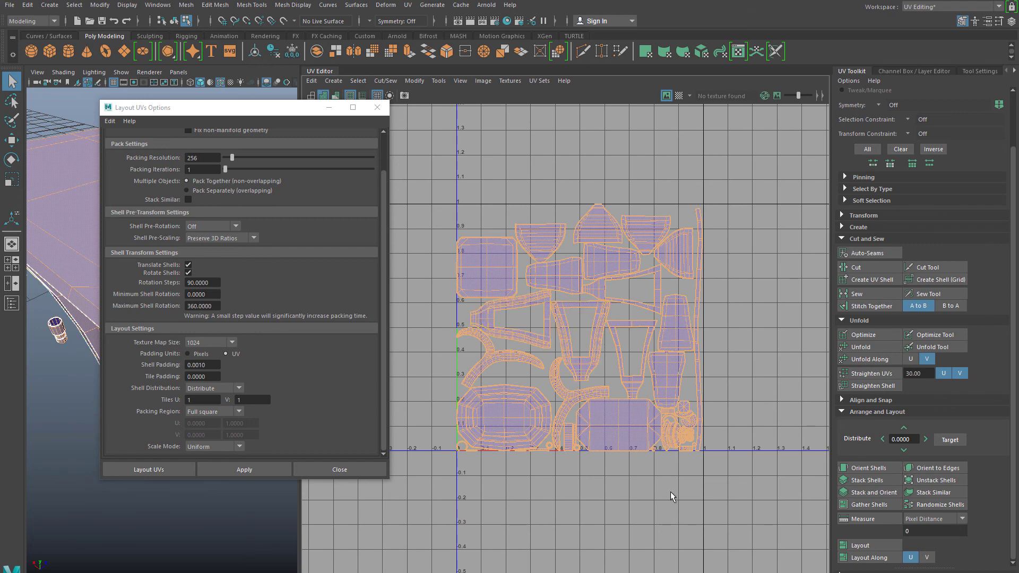
scroll(685, 473, up, 5)
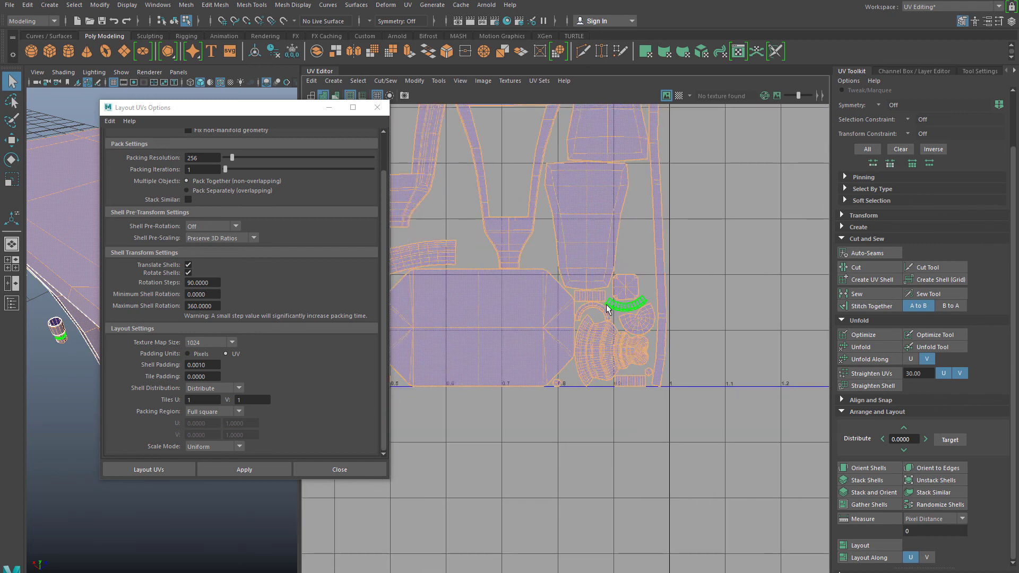
scroll(608, 309, down, 2)
Step: Close the UV layout options and widen the 3D view beside the UV layout
click(343, 469)
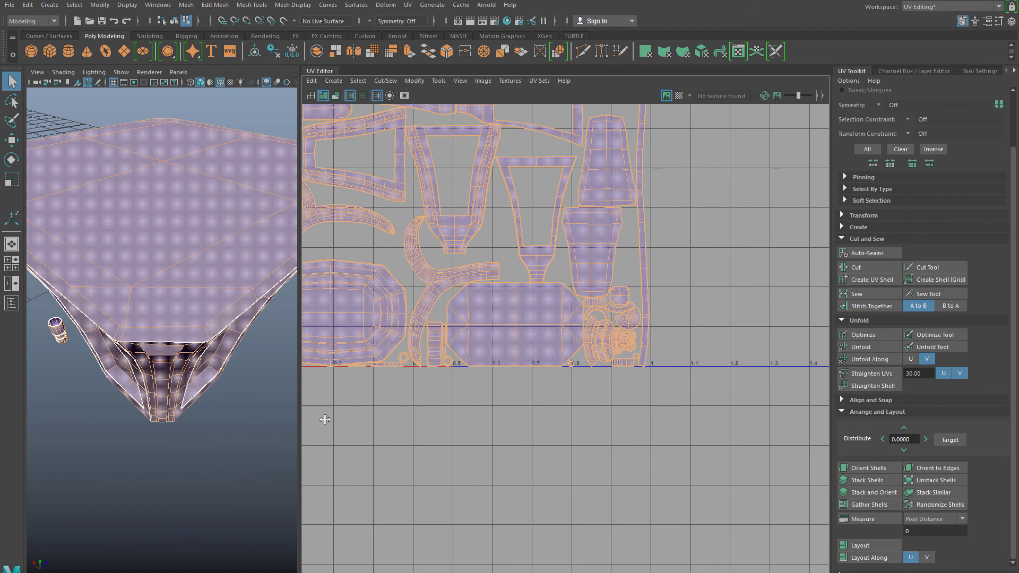
drag(298, 265, 545, 291)
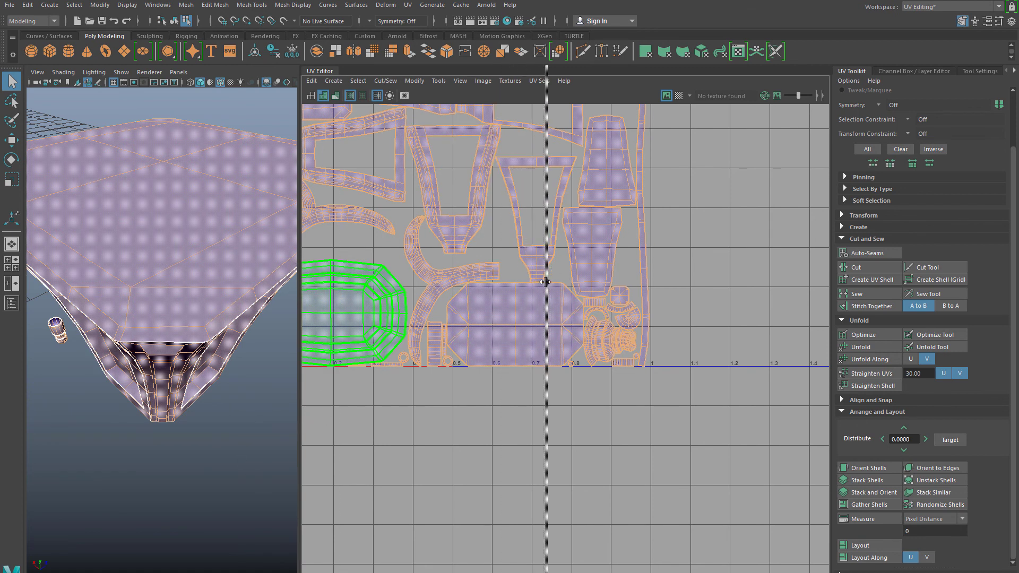
Step: Return to object selection and select the tapered lantern body in the 3D view
scroll(523, 295, down, 5)
alt+drag(401, 374, 385, 333)
scroll(371, 349, down, 5)
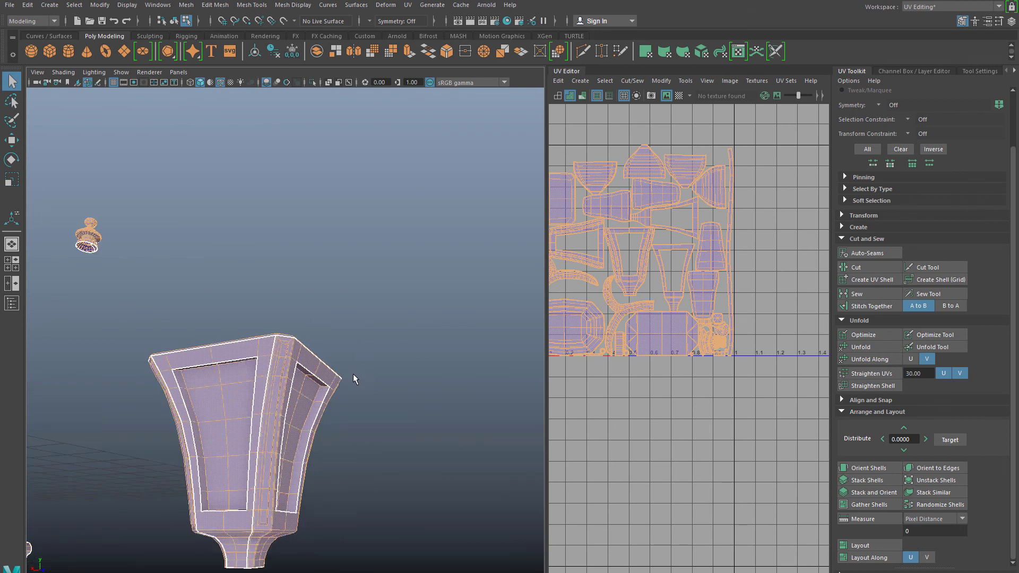
alt+drag(352, 374, 390, 355)
alt+middle_drag(680, 238, 746, 309)
click(625, 161)
click(605, 80)
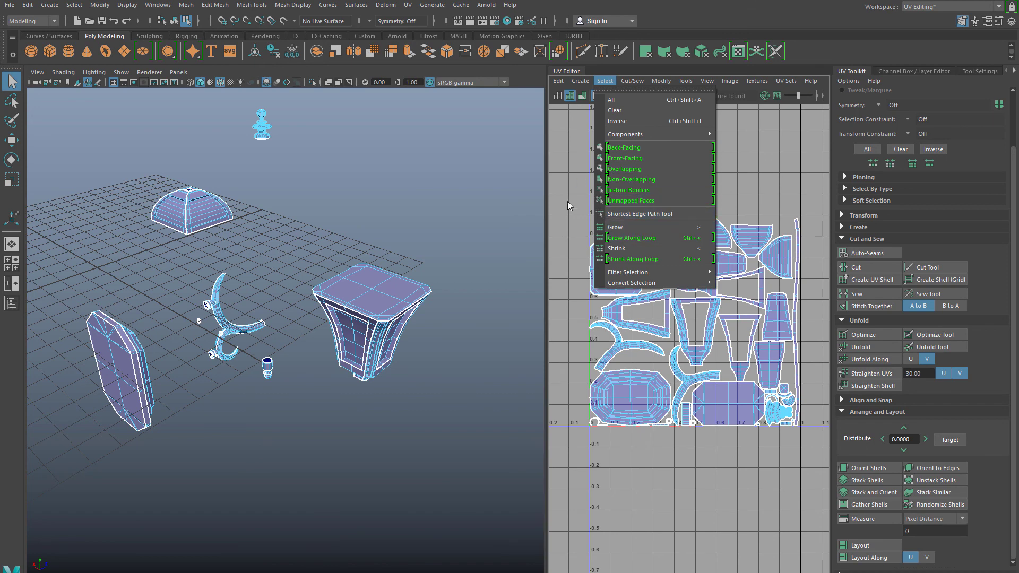
click(390, 291)
right_drag(389, 291, 394, 284)
click(387, 288)
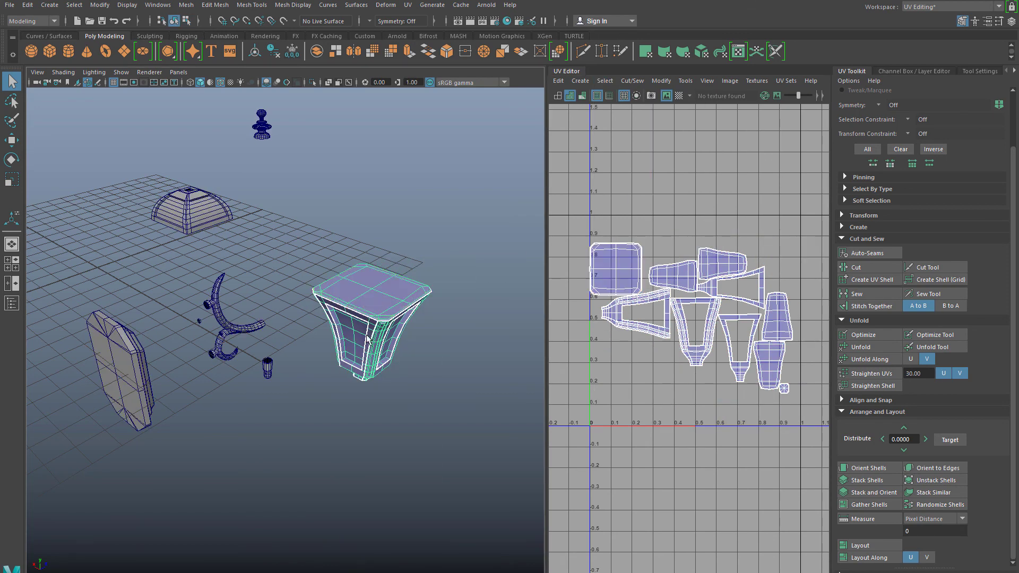
Step: Select every lamp part and apply Soften/Harden Edges with the Texture Borders method
click(275, 460)
click(390, 286)
scroll(384, 348, down, 5)
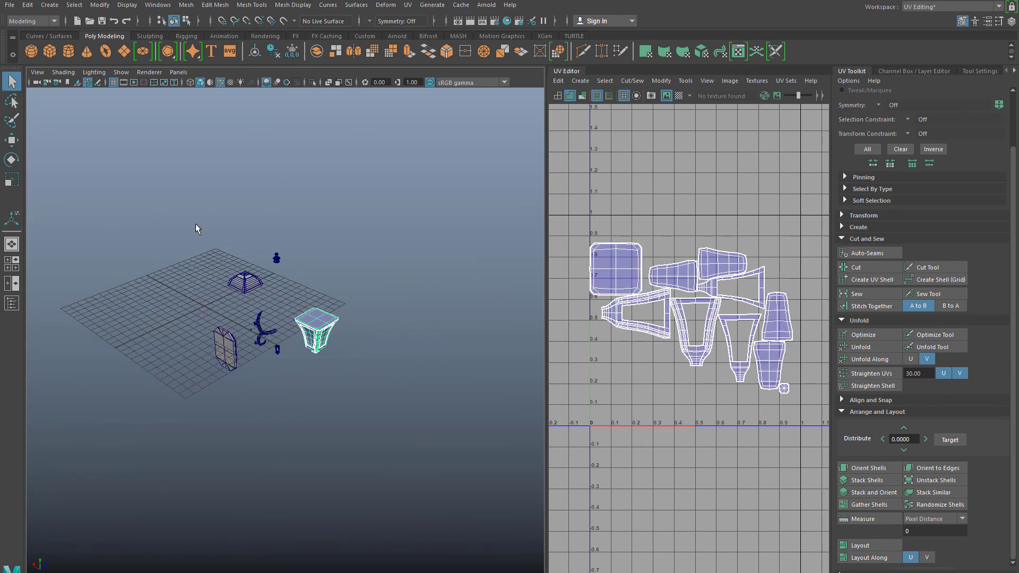
drag(200, 218, 362, 428)
scroll(352, 390, up, 4)
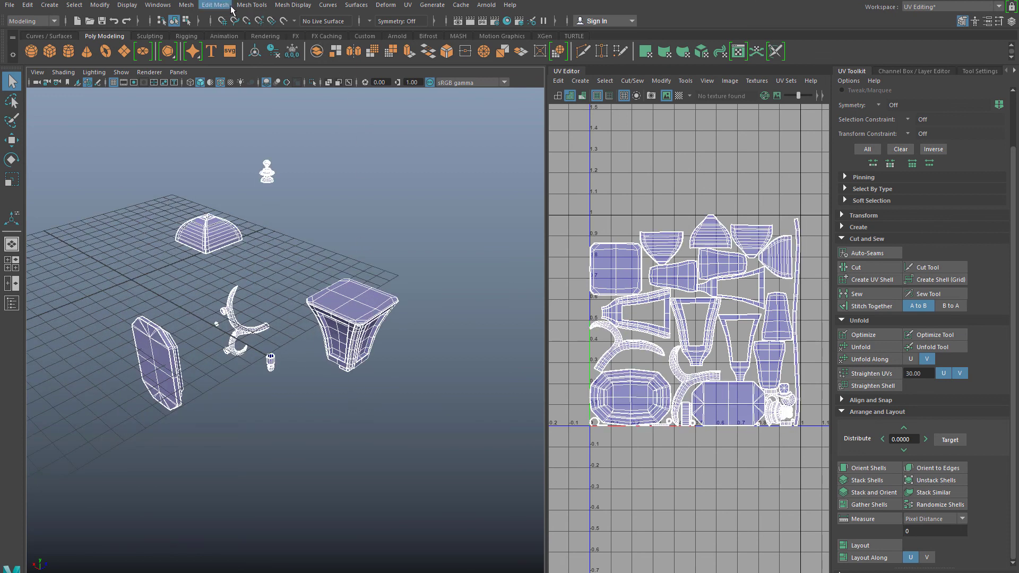
click(308, 4)
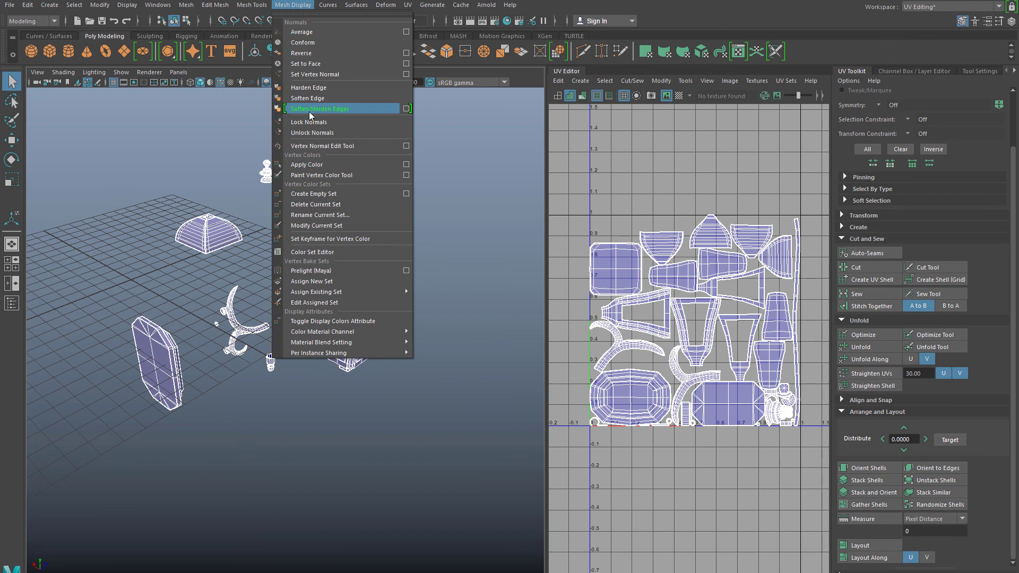
click(406, 109)
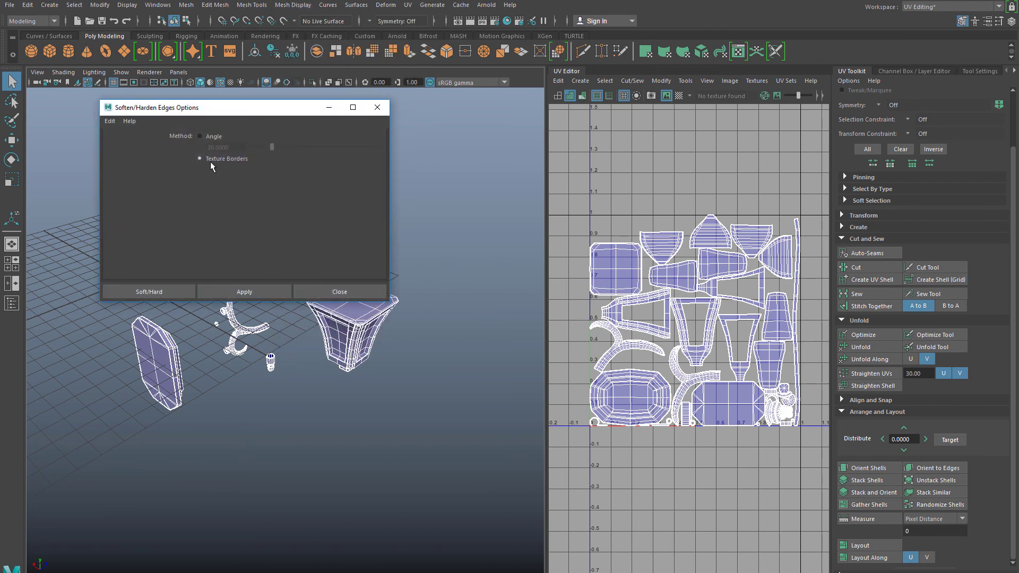
click(254, 289)
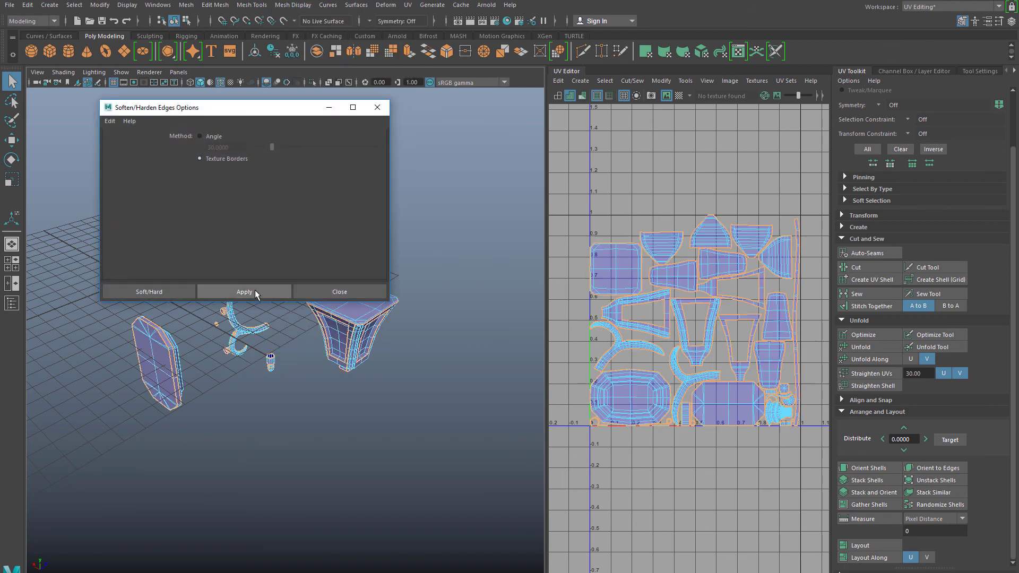
click(340, 292)
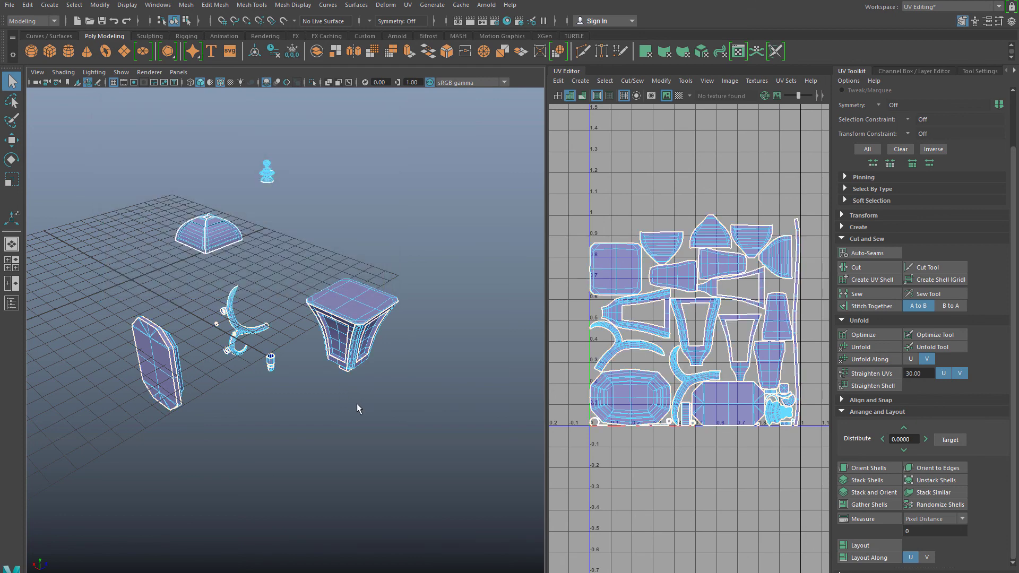
Step: Deselect the lantern body in object mode and examine the shading along its corners and recessed panels
alt+drag(390, 393, 303, 297)
right_drag(344, 264, 345, 265)
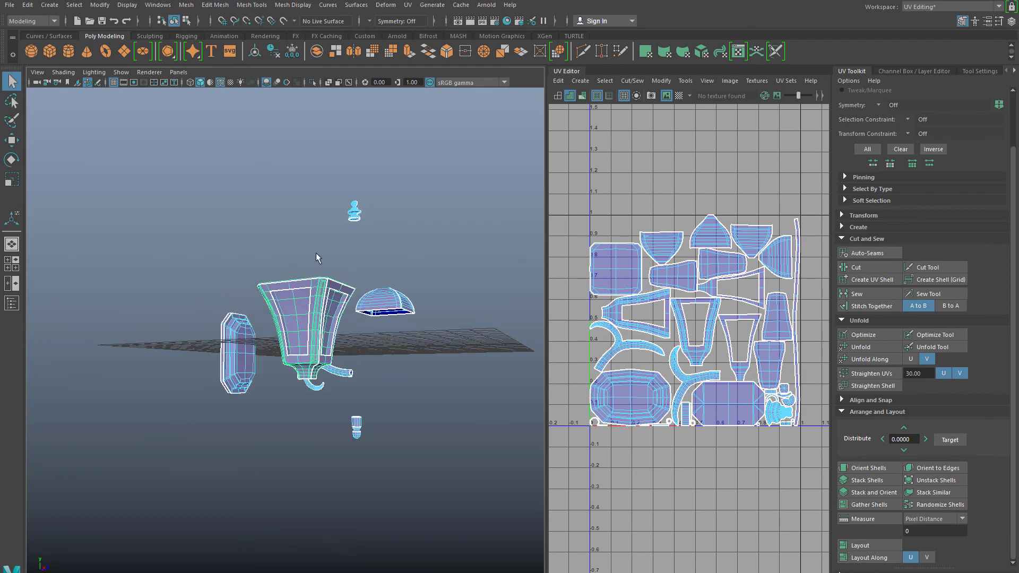
click(235, 238)
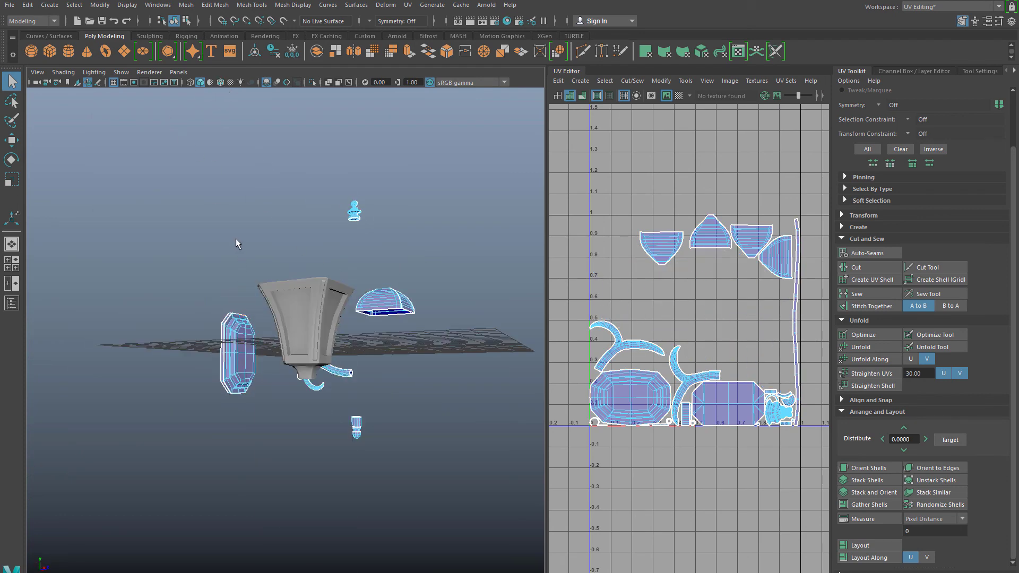
scroll(234, 238, up, 5)
alt+drag(229, 243, 260, 251)
scroll(344, 240, down, 5)
alt+drag(338, 321, 296, 320)
scroll(297, 297, up, 4)
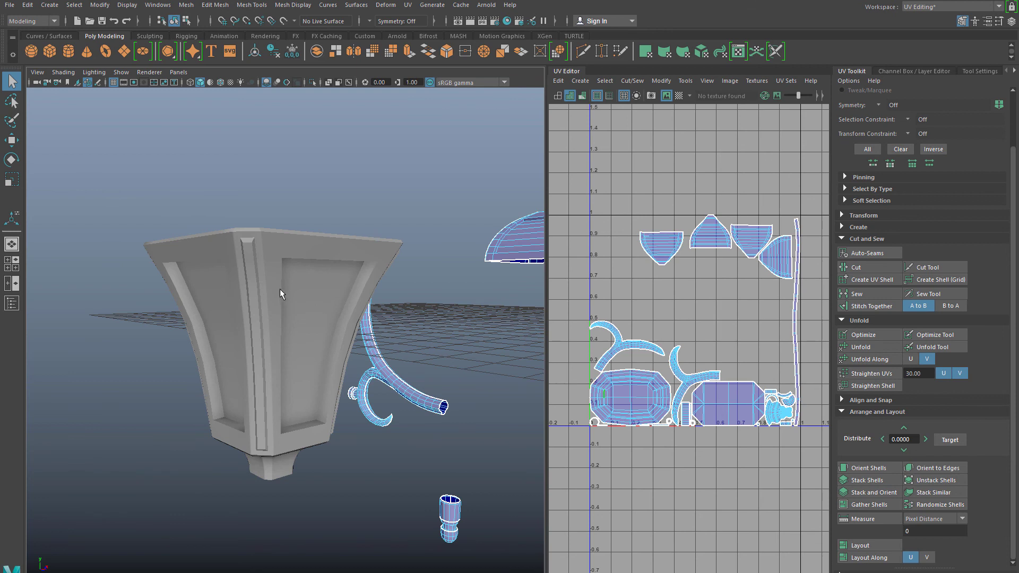
Step: Return the remaining lamp parts to object mode and clear the selection
scroll(269, 297, down, 5)
drag(257, 210, 377, 315)
click(270, 404)
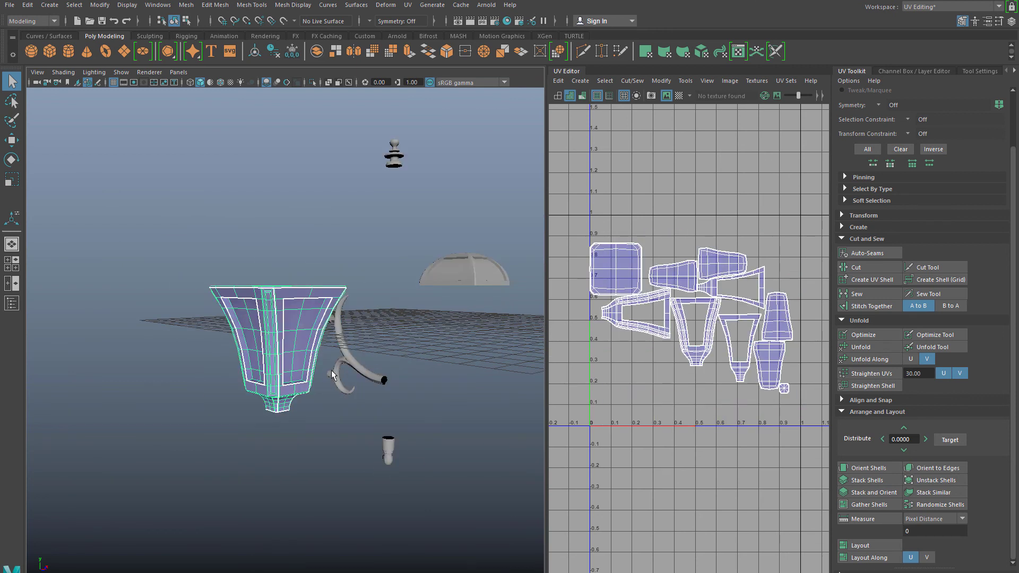
right_click(331, 371)
click(370, 325)
click(323, 451)
scroll(304, 377, up, 3)
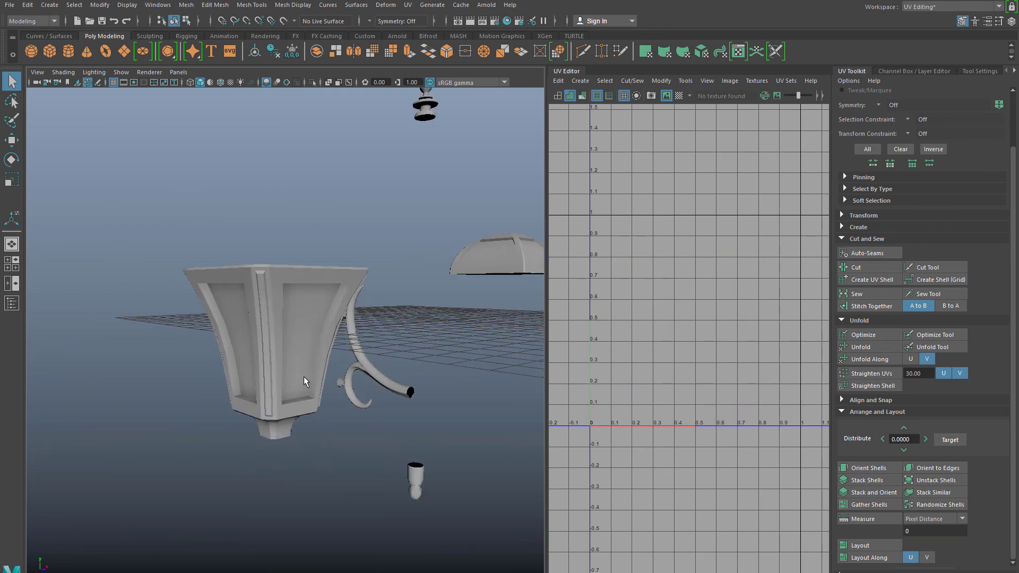
Step: Examine the edge shading and UV borders of the lantern body and the domed roof
click(290, 338)
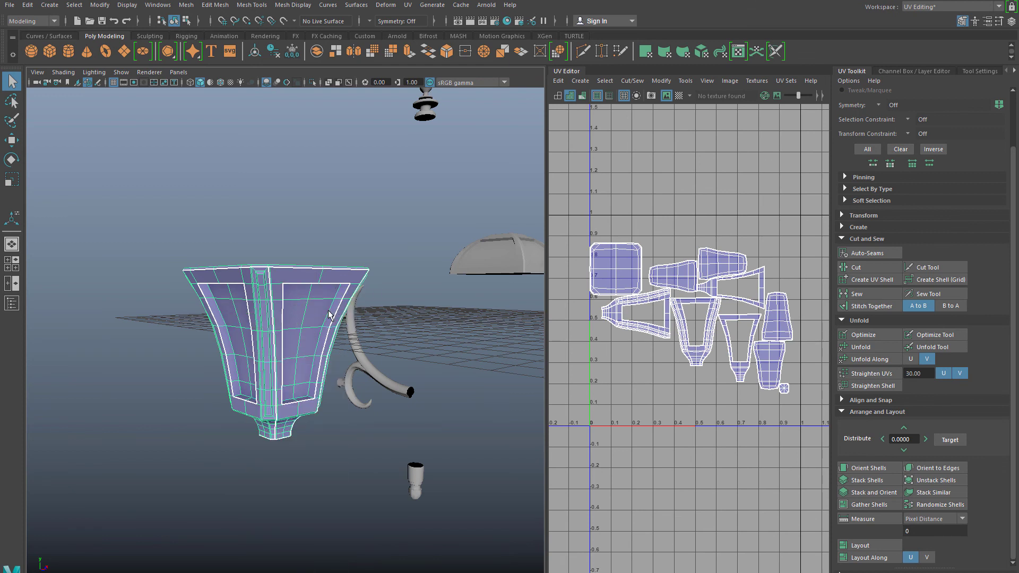
click(382, 220)
click(494, 249)
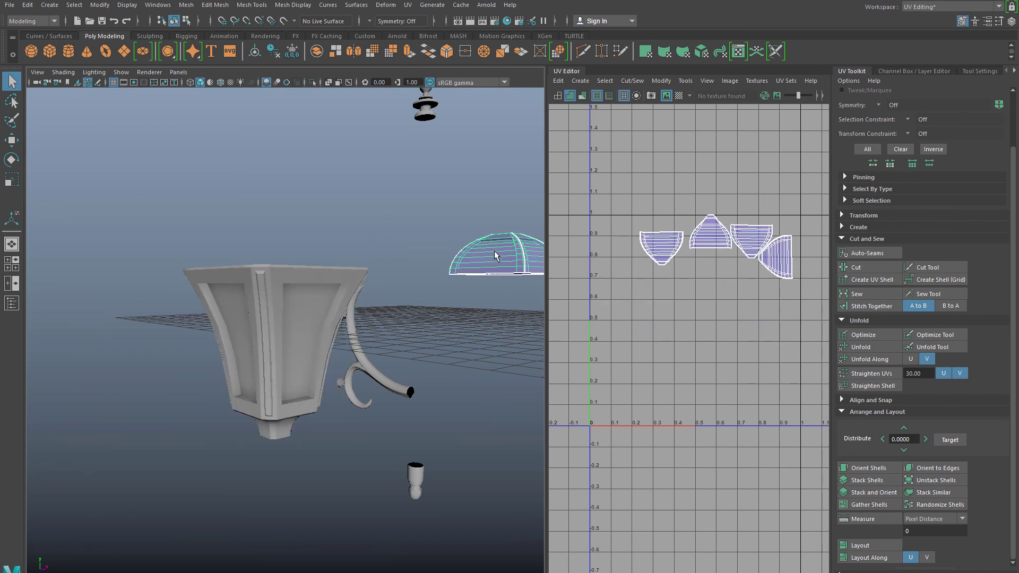
click(269, 222)
click(269, 278)
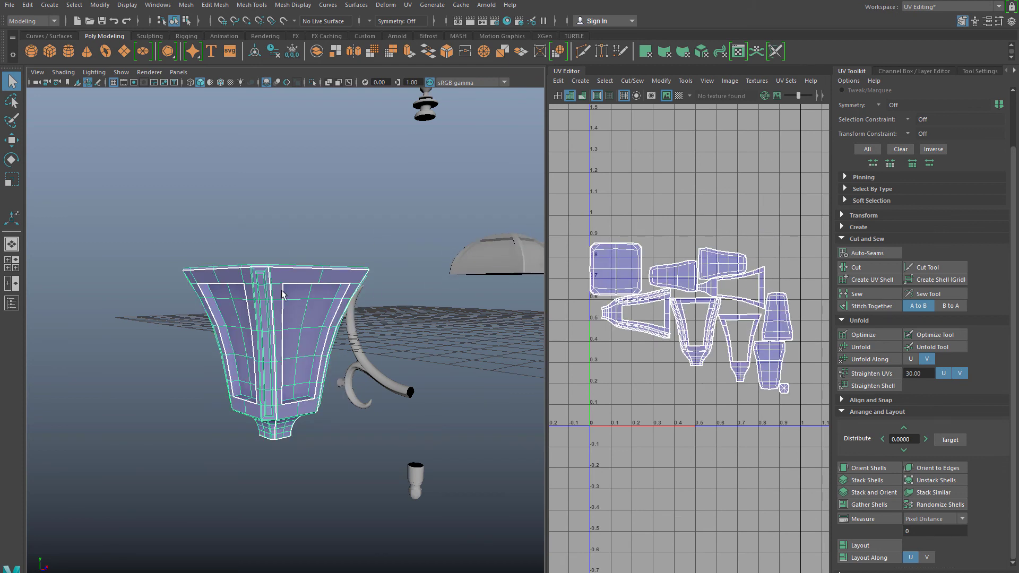
right_click(280, 295)
right_drag(316, 282, 316, 280)
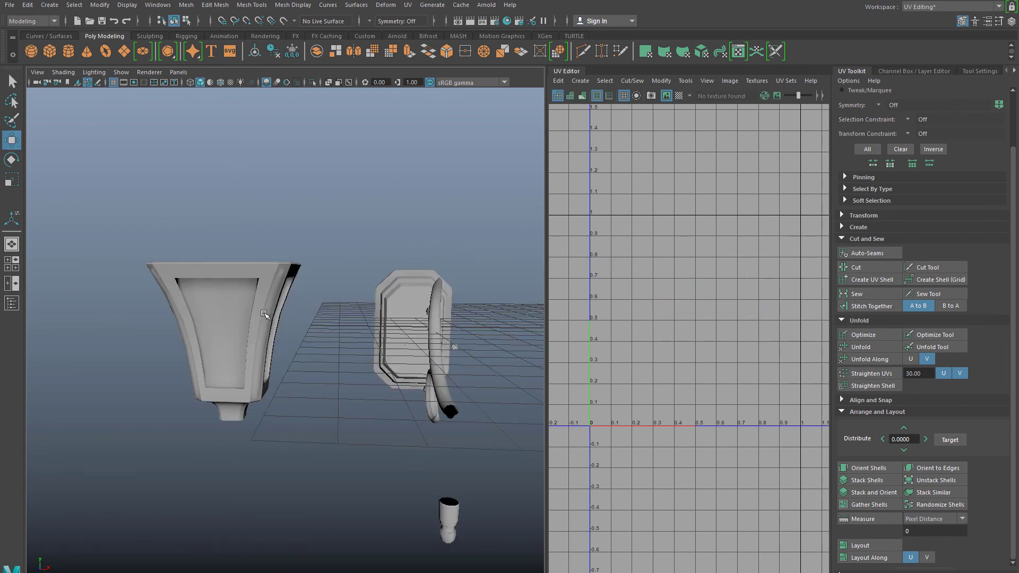
alt+drag(265, 314, 328, 254)
click(280, 324)
scroll(329, 254, up, 3)
Step: Apply Soften/Harden Edges to the curved bracket arm with the same Texture Borders setting
click(425, 367)
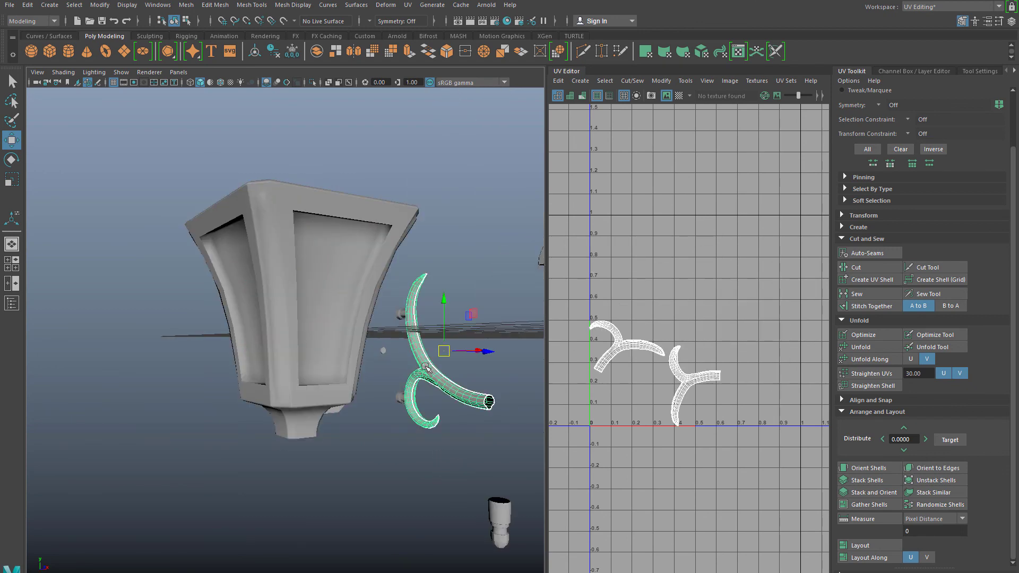
alt+drag(472, 310, 431, 317)
click(302, 5)
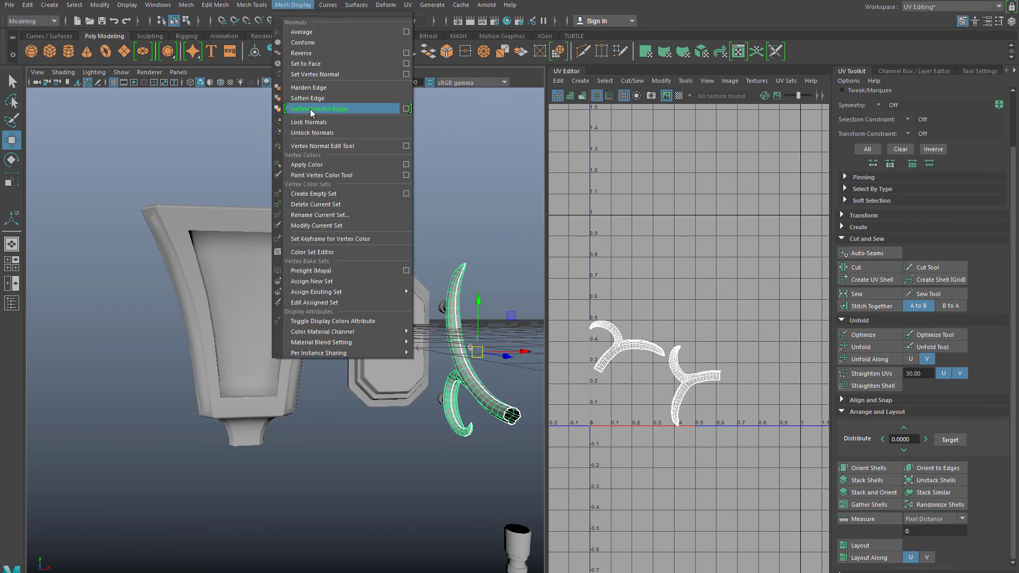
click(310, 109)
Step: Apply Soften/Harden Edges to the octagonal wall plate behind the bracket arm
alt+drag(464, 226, 446, 256)
click(445, 256)
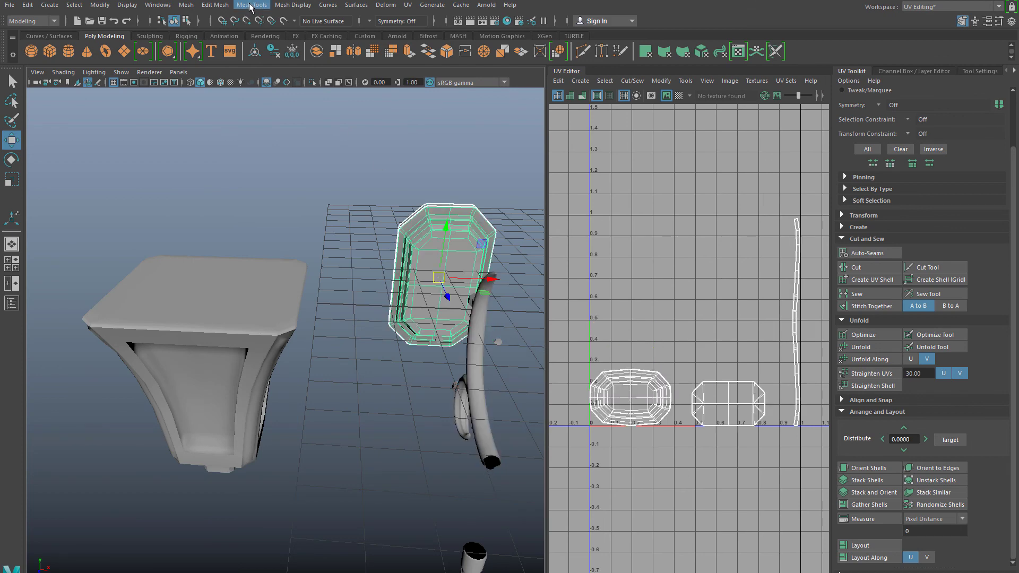
click(293, 5)
click(310, 108)
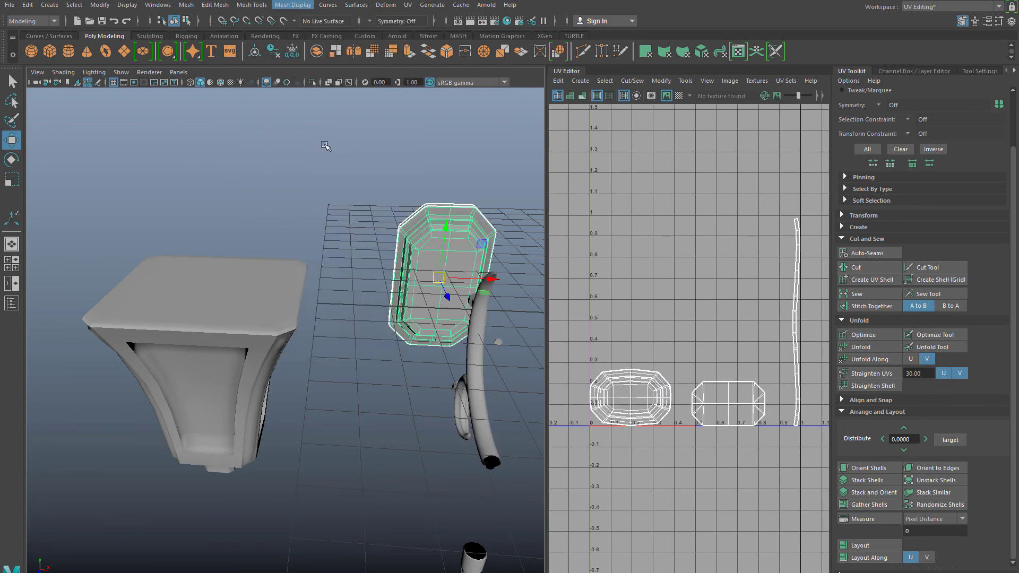
Step: Apply Soften/Harden Edges to the small cylindrical fitting below the end of the bracket arm
scroll(417, 369, down, 2)
alt+middle_drag(391, 342, 291, 186)
alt+drag(291, 186, 317, 314)
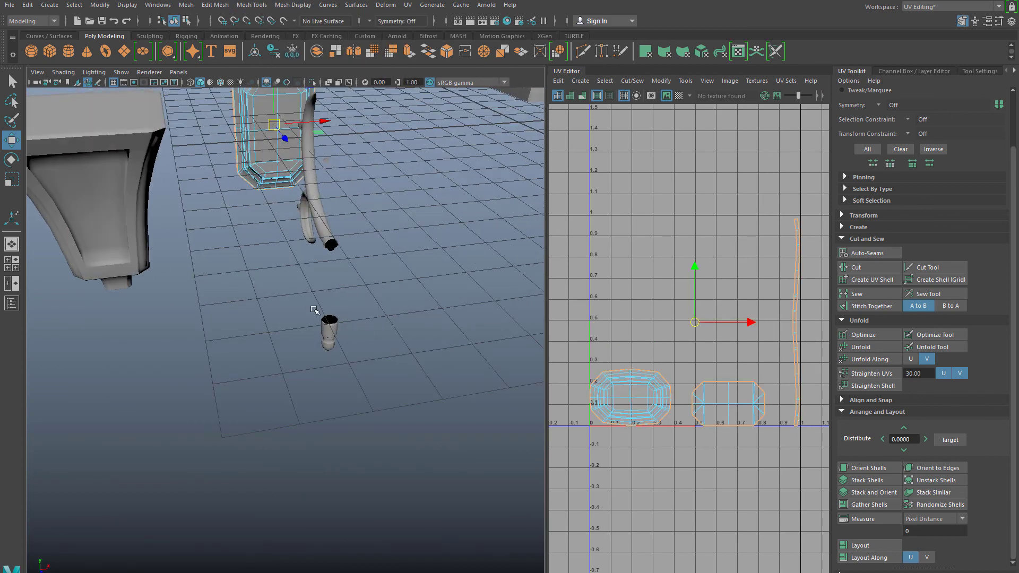
click(327, 330)
alt+drag(269, 345, 272, 326)
click(293, 5)
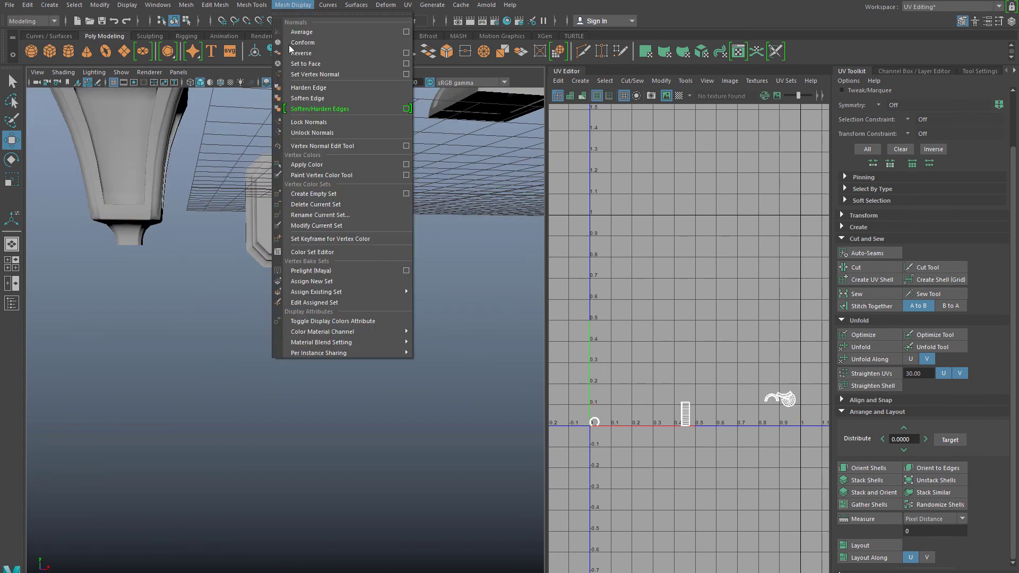
click(304, 110)
Step: Return the small cylindrical fitting to object mode and examine the shading around its collars and rounded tip
scroll(374, 381, up, 2)
scroll(374, 381, up, 3)
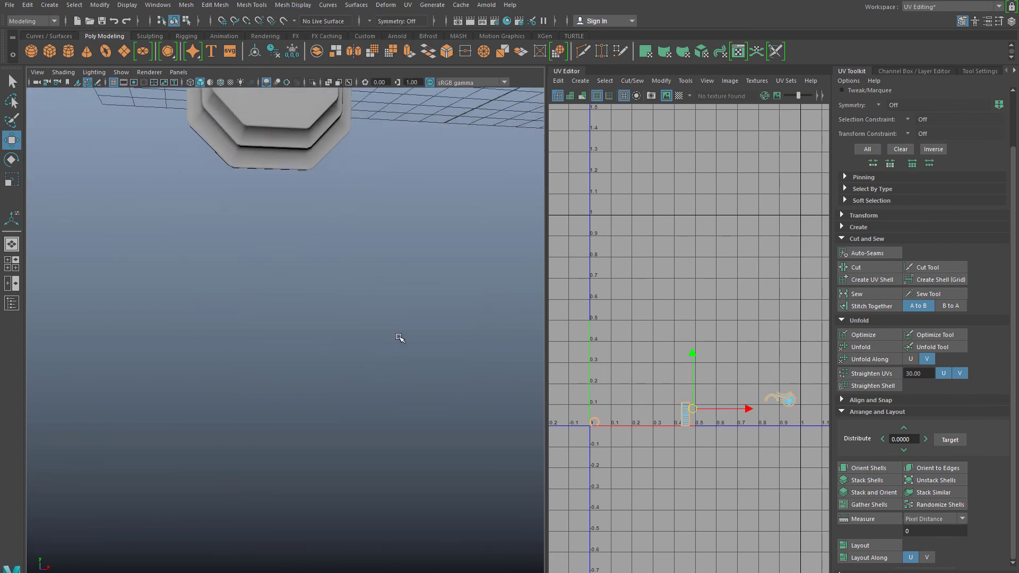
click(413, 291)
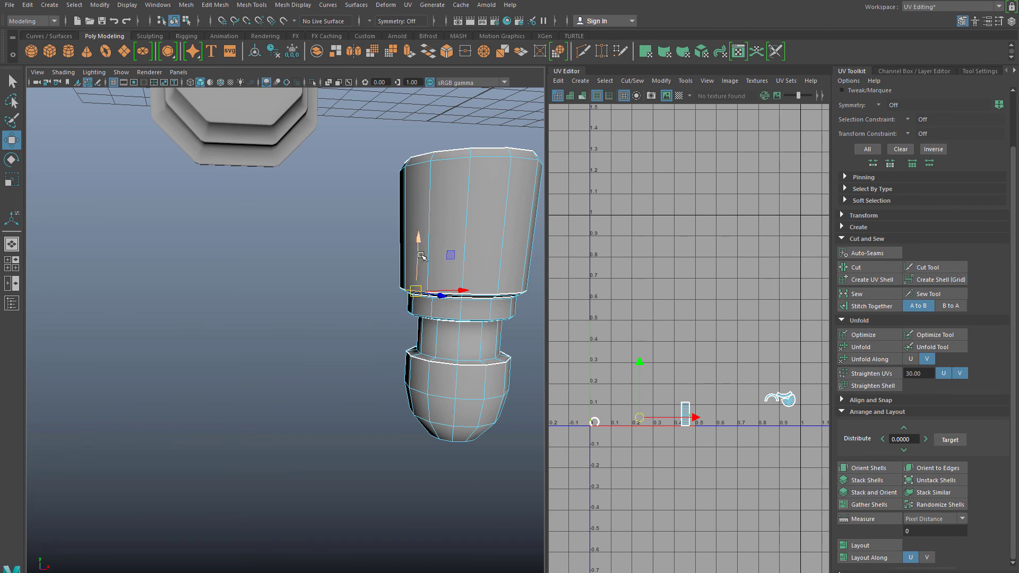
right_drag(421, 256, 451, 248)
key(f)
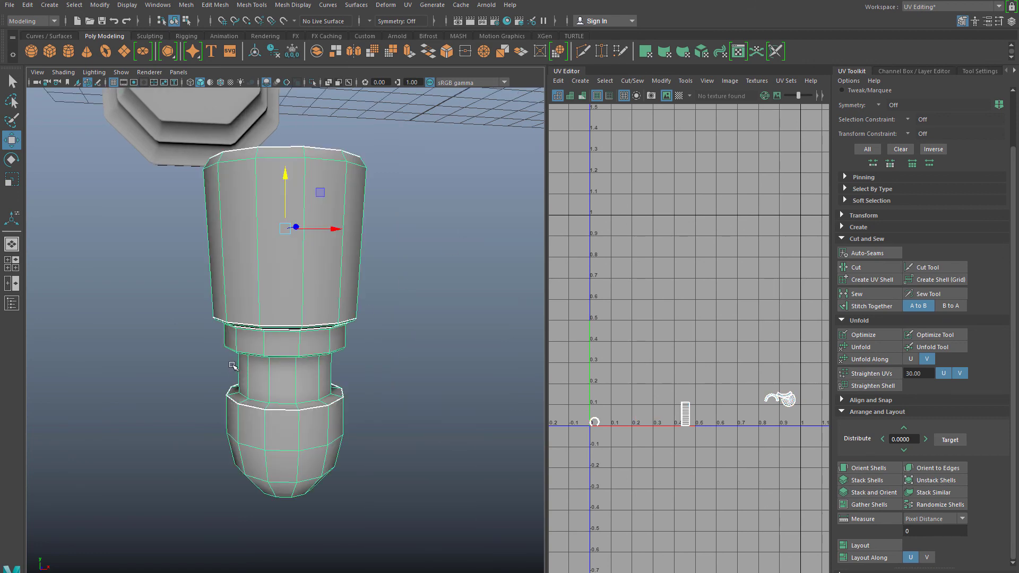
alt+drag(243, 361, 264, 307)
click(175, 394)
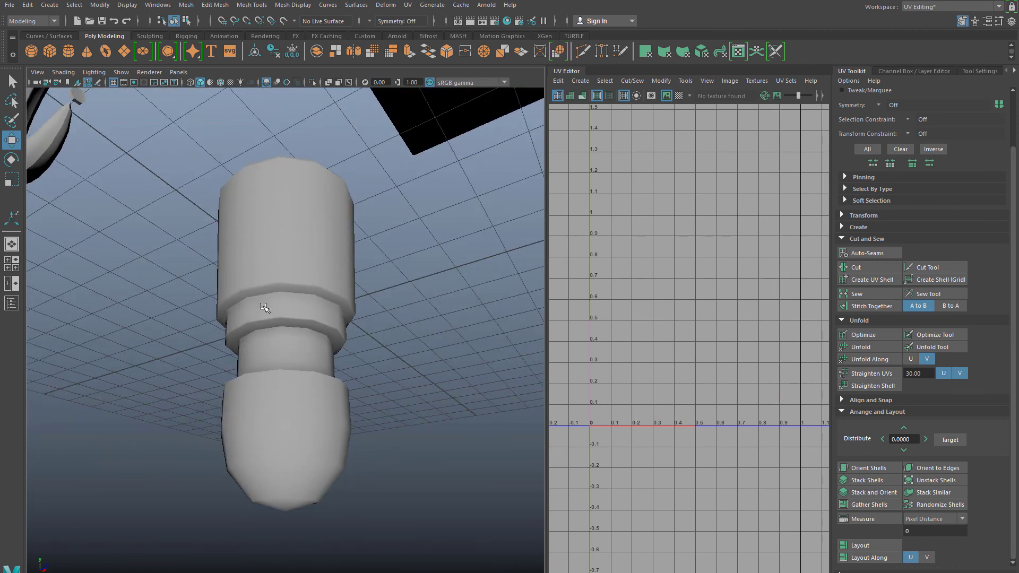
alt+drag(241, 407, 296, 446)
scroll(303, 379, down, 10)
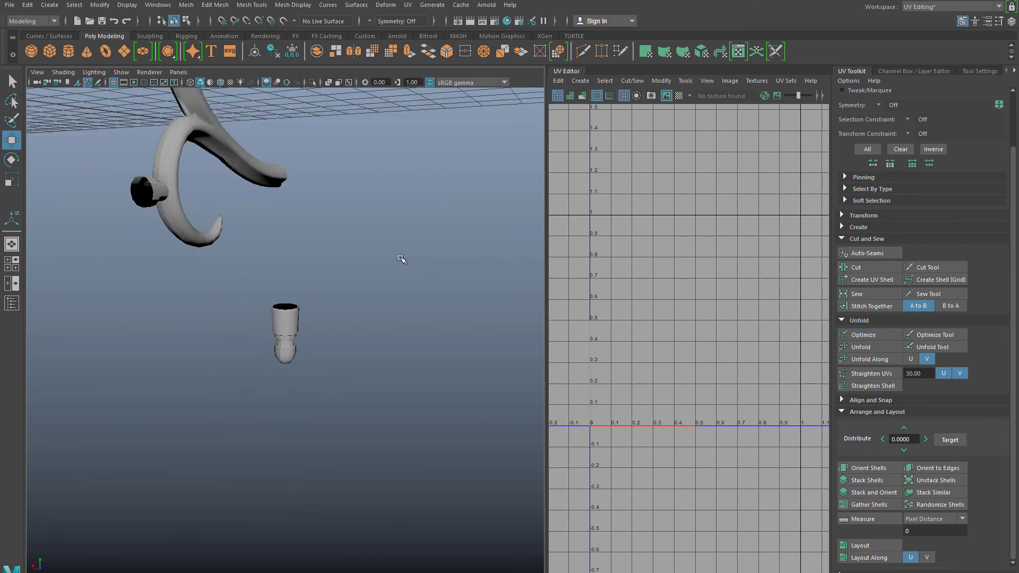
Step: Apply Soften/Harden Edges to the small loose cylinder closest to the bracket arm
alt+drag(403, 256, 239, 222)
alt+middle_drag(239, 210, 299, 369)
scroll(299, 368, up, 3)
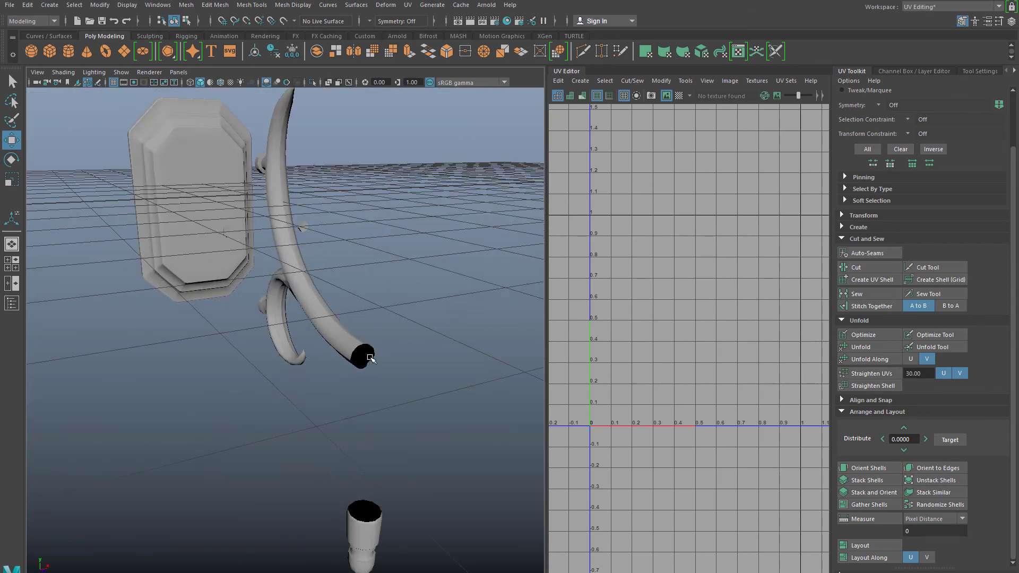
alt+drag(473, 293, 409, 302)
alt+middle_drag(409, 303, 390, 366)
scroll(390, 366, up, 3)
alt+drag(390, 366, 325, 404)
scroll(325, 405, up, 5)
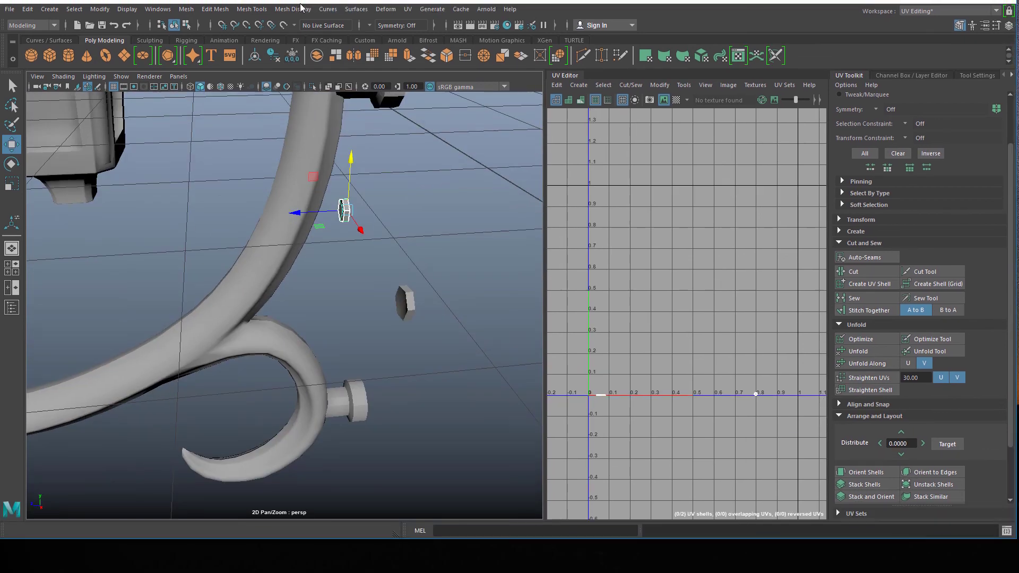
click(293, 5)
click(318, 103)
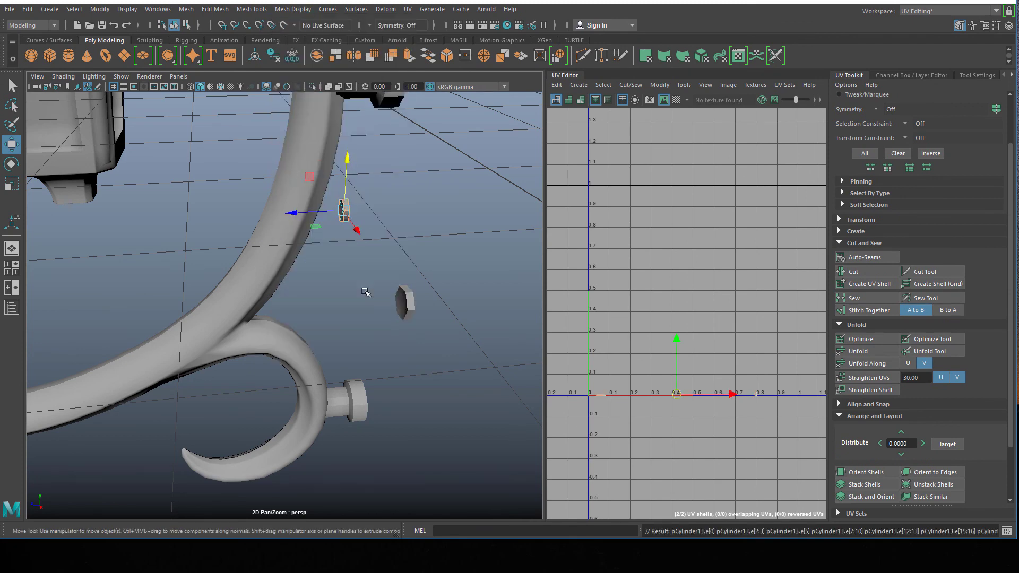
Step: Apply Soften/Harden Edges to the other loose cylinder, farther from the bracket arm
click(409, 312)
click(292, 10)
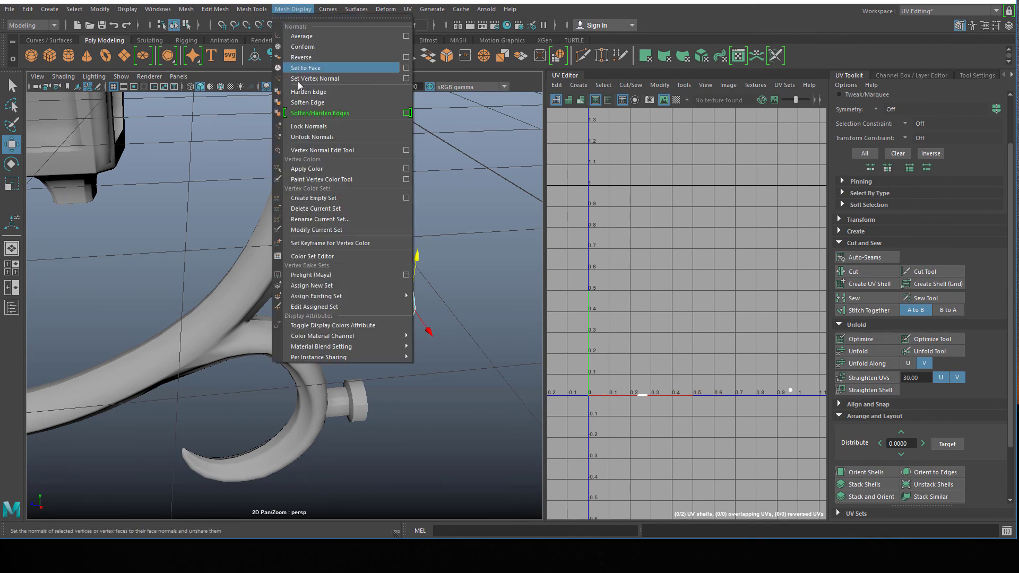
click(311, 112)
Step: Apply Soften/Harden Edges to the lamp's domed roof and return it to object mode
scroll(319, 299, down, 9)
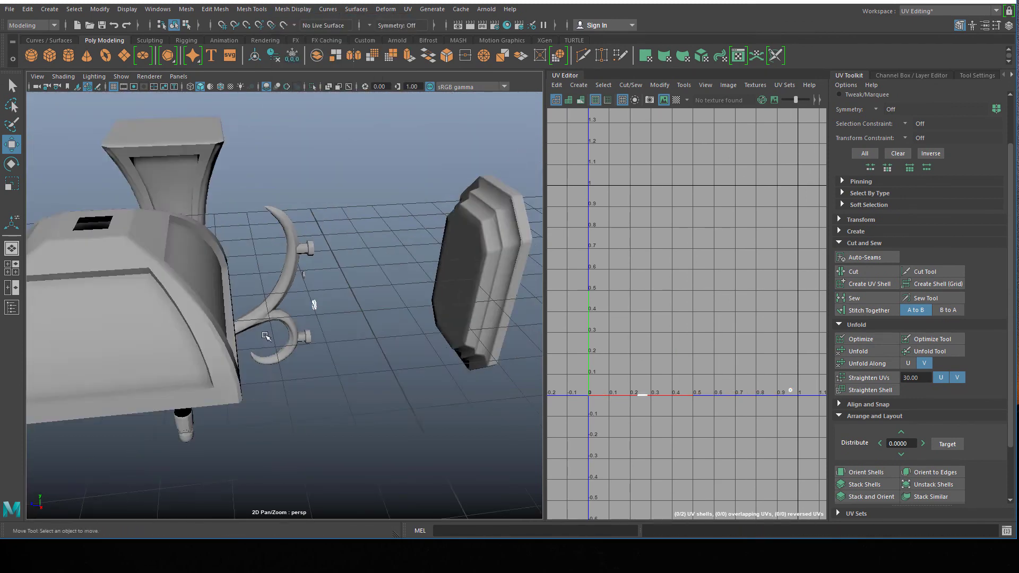
alt+drag(266, 337, 380, 343)
scroll(380, 343, down, 5)
click(400, 278)
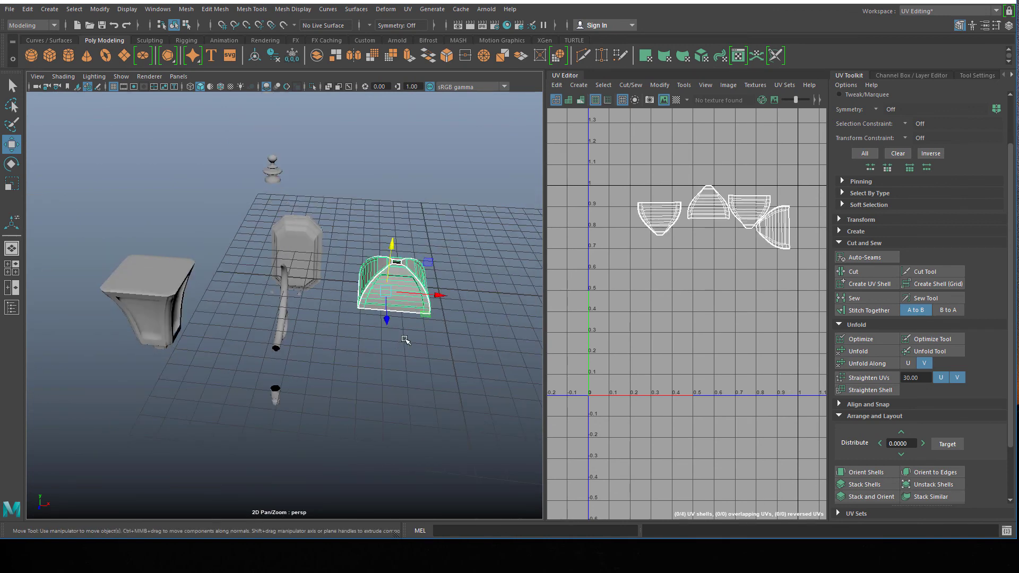
alt+drag(400, 278, 371, 286)
click(292, 10)
click(302, 112)
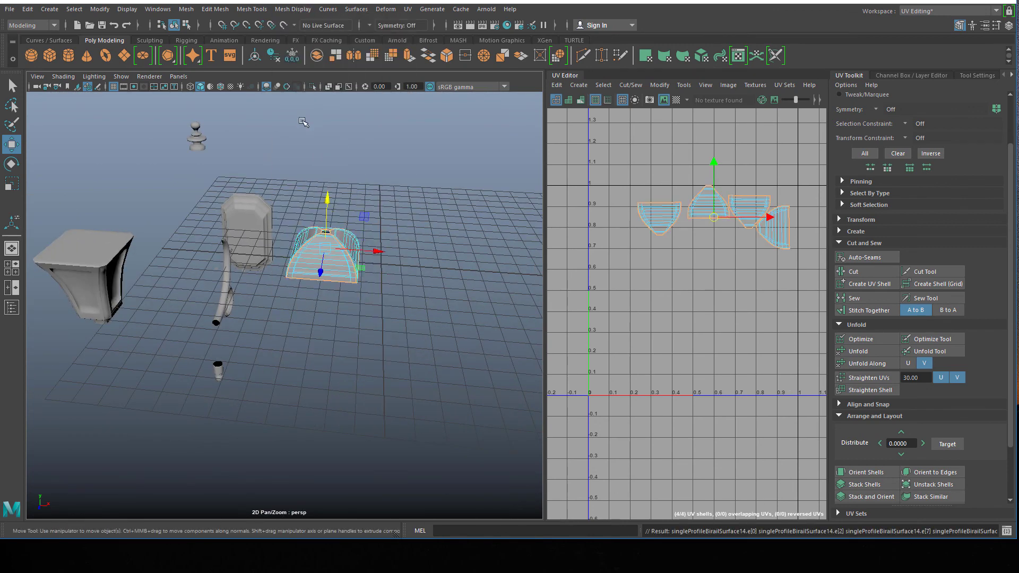
click(280, 299)
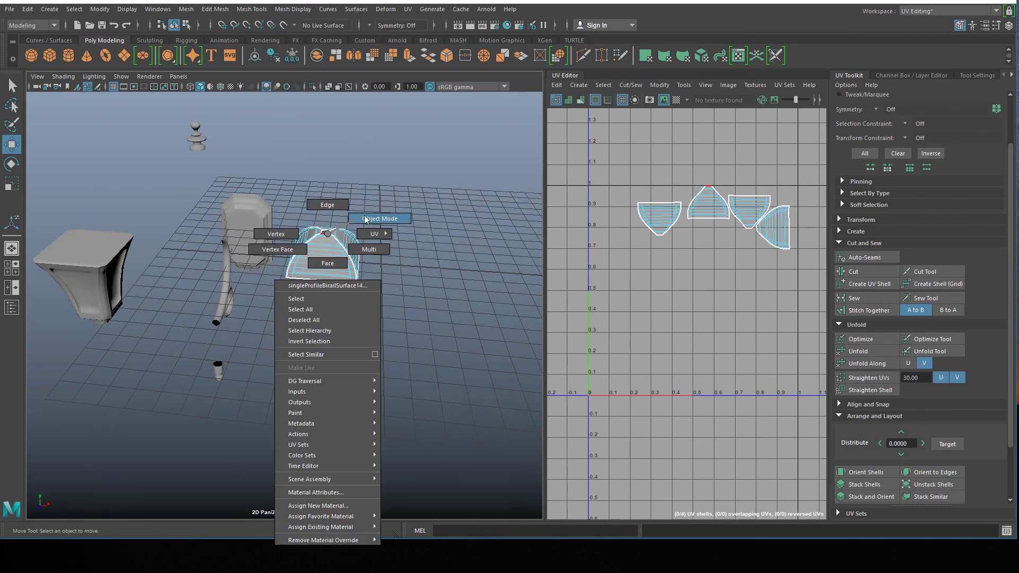
right_drag(328, 234, 380, 219)
scroll(290, 284, down, 3)
click(277, 336)
scroll(276, 336, up, 5)
alt+drag(267, 337, 416, 292)
scroll(416, 292, down, 6)
Step: Inspect the input history of the lantern body, lower fitting, bracket arm, domed roof and wall plate for soft-edge operations
click(927, 75)
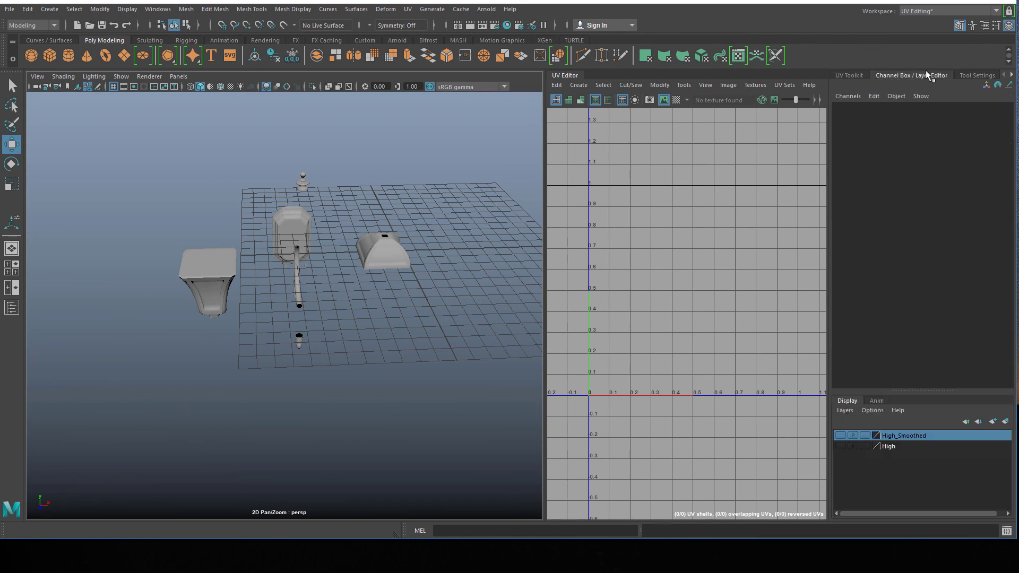
click(218, 272)
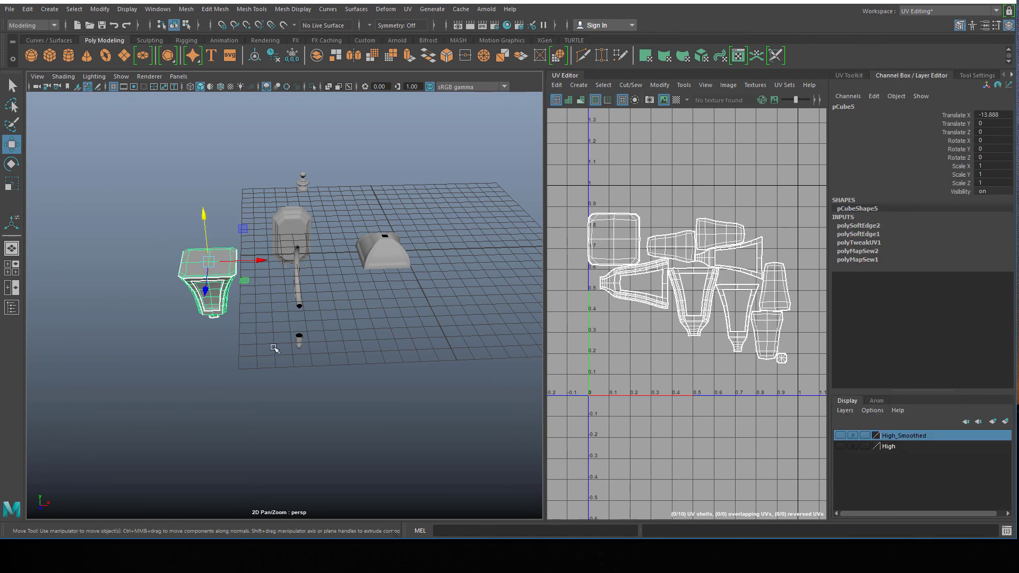
drag(275, 332, 325, 366)
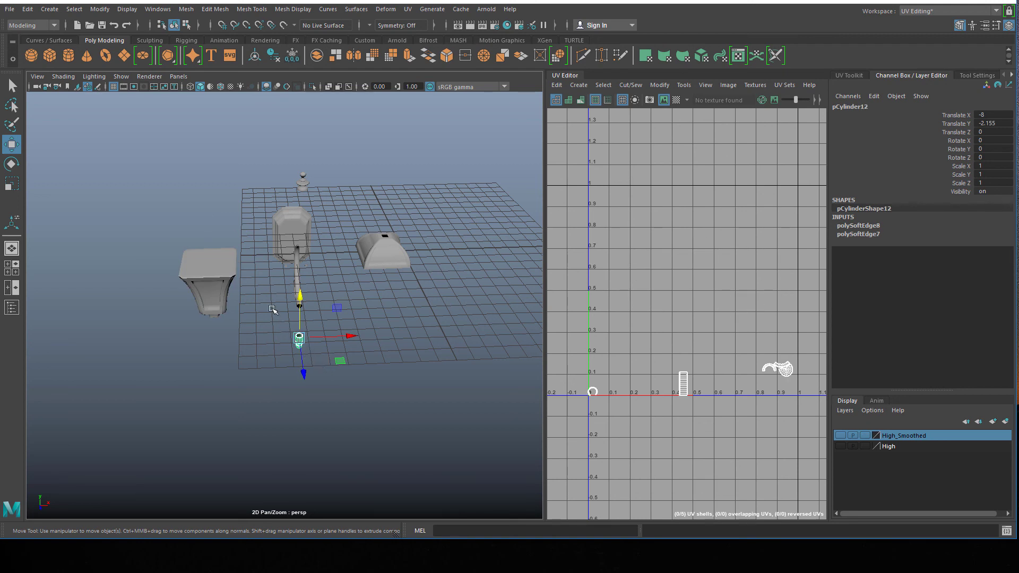
drag(287, 283, 312, 288)
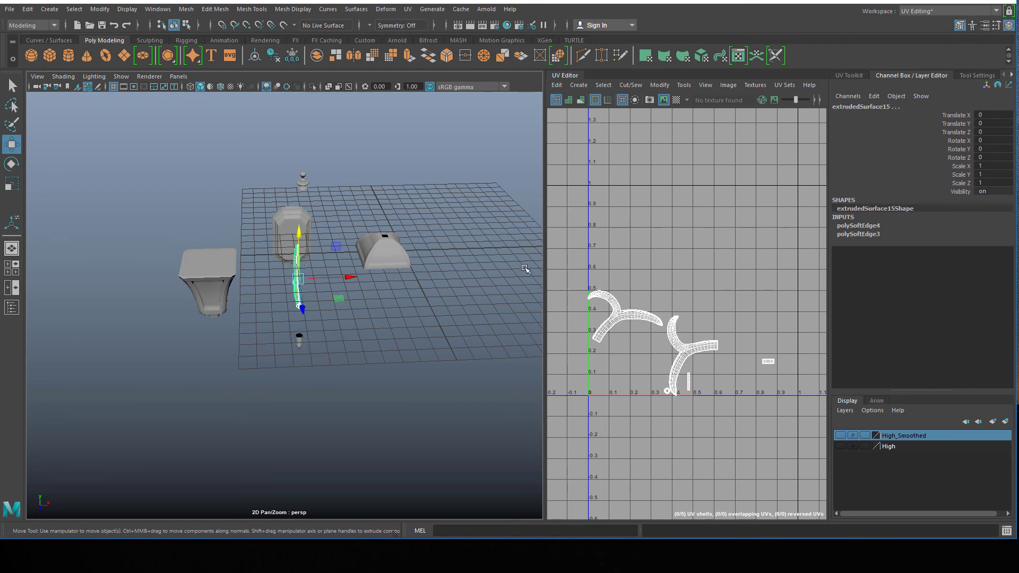
drag(384, 216, 444, 293)
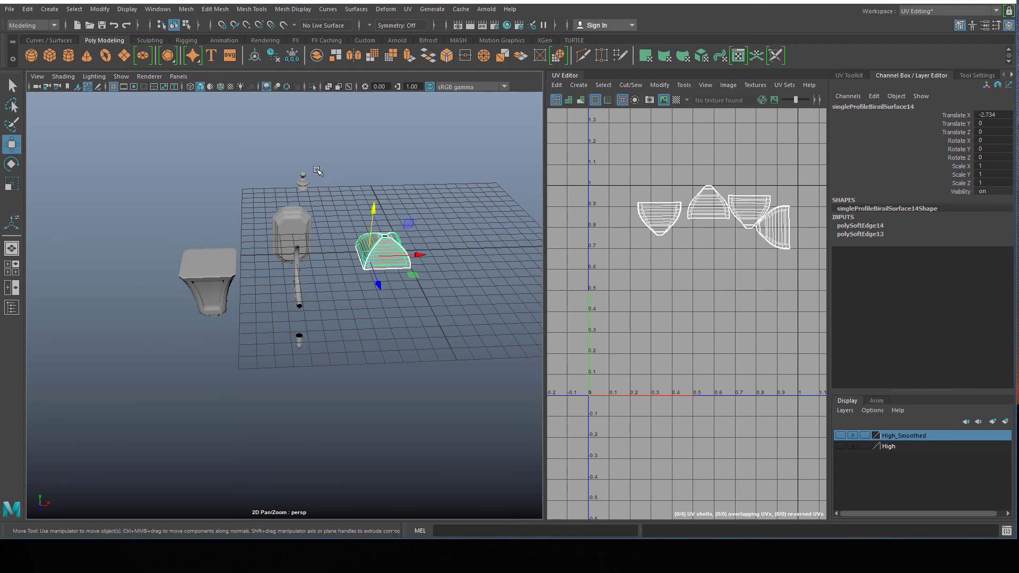
drag(289, 164, 323, 188)
drag(275, 224, 273, 229)
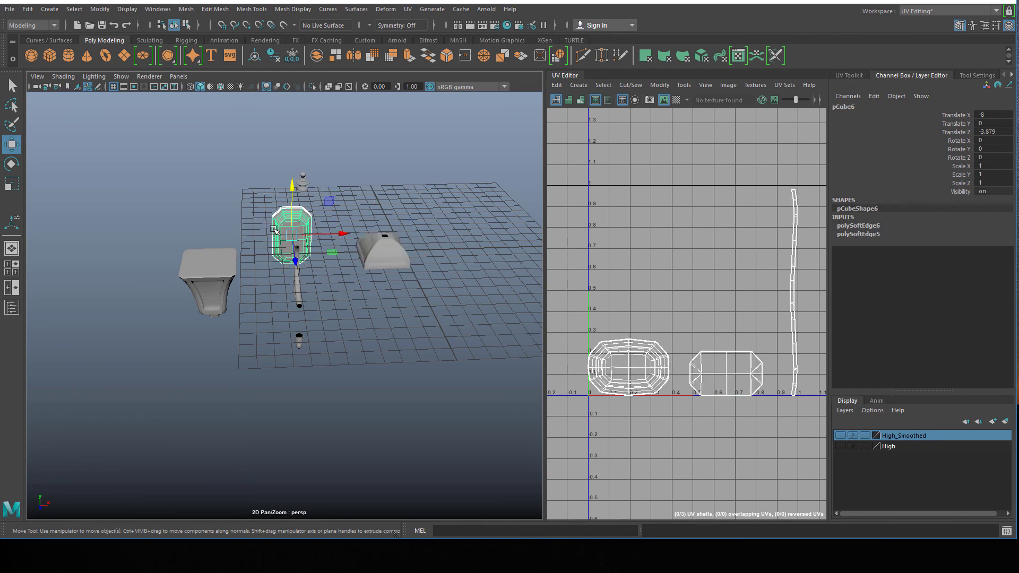
Step: Apply Soften/Harden Edges to the lamp's top finial and return it to object mode
drag(300, 158, 314, 185)
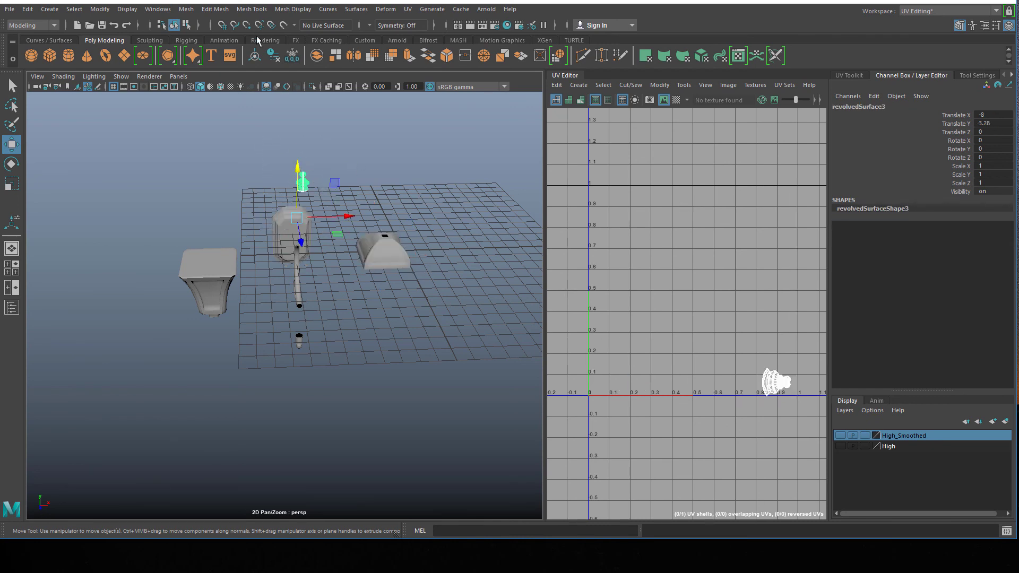
click(252, 9)
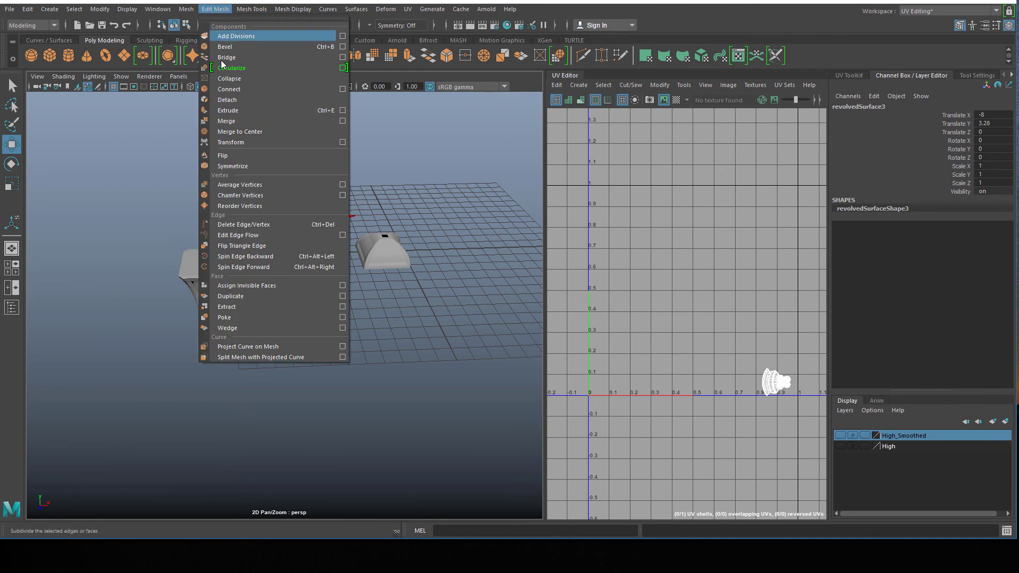
mouse_move(290, 10)
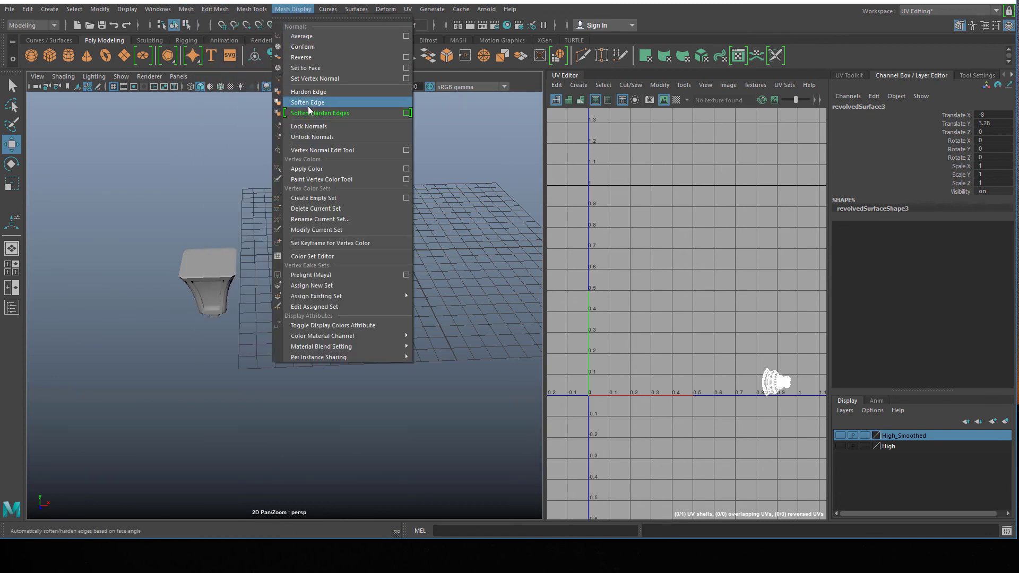
click(308, 103)
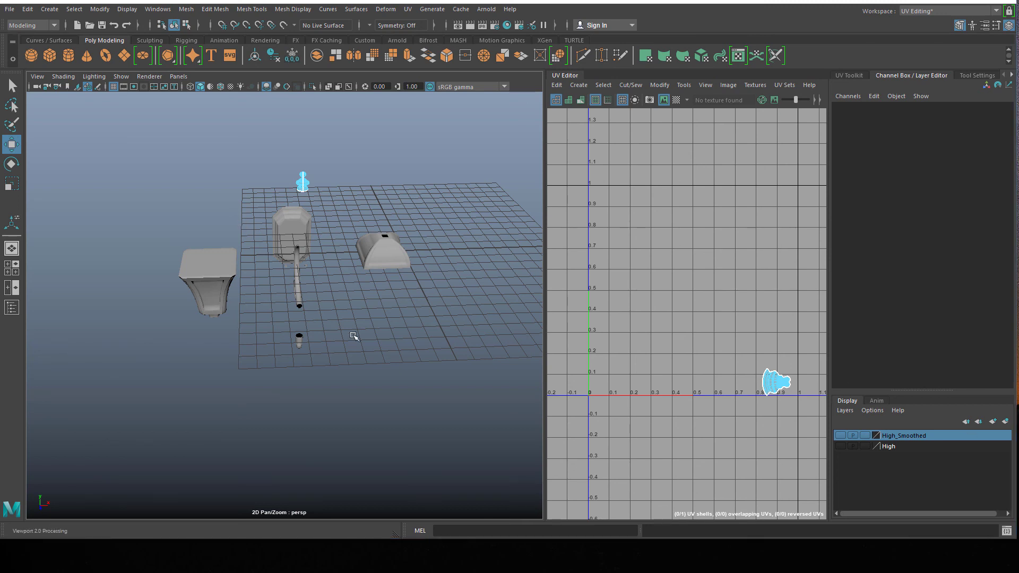
scroll(380, 350, up, 3)
alt+middle_drag(377, 344, 443, 350)
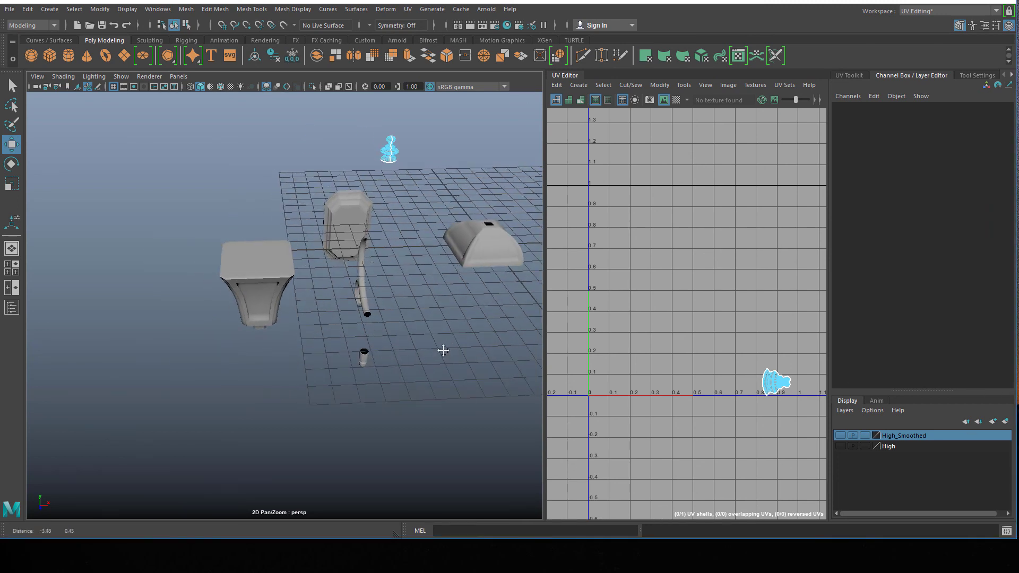
scroll(196, 208, down, 2)
drag(187, 170, 479, 333)
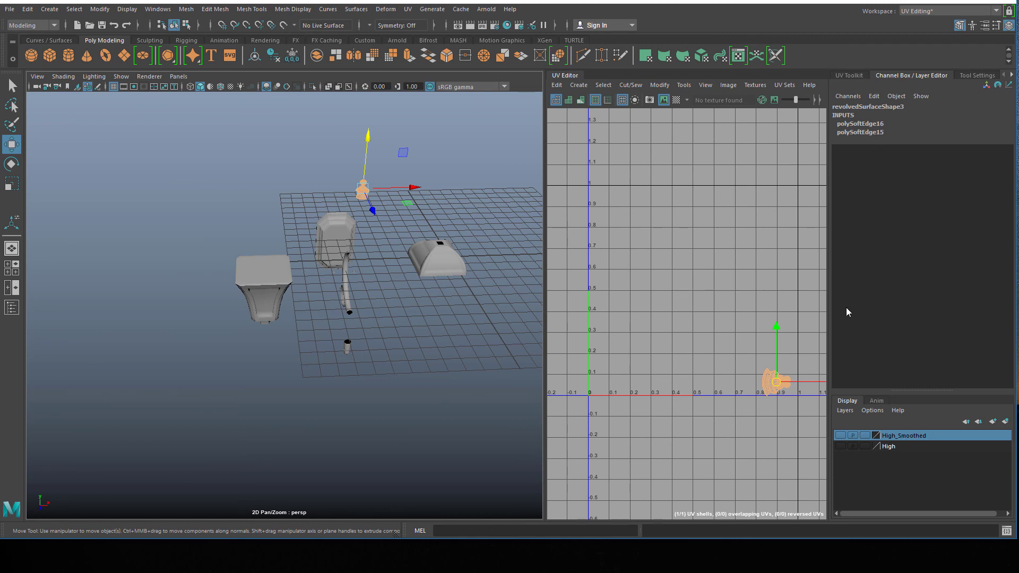
click(249, 162)
drag(229, 165, 487, 391)
right_drag(340, 231, 383, 216)
Step: Select all the separated lamp parts and set their Translate X, Y and Z to 0
click(212, 191)
drag(205, 165, 542, 410)
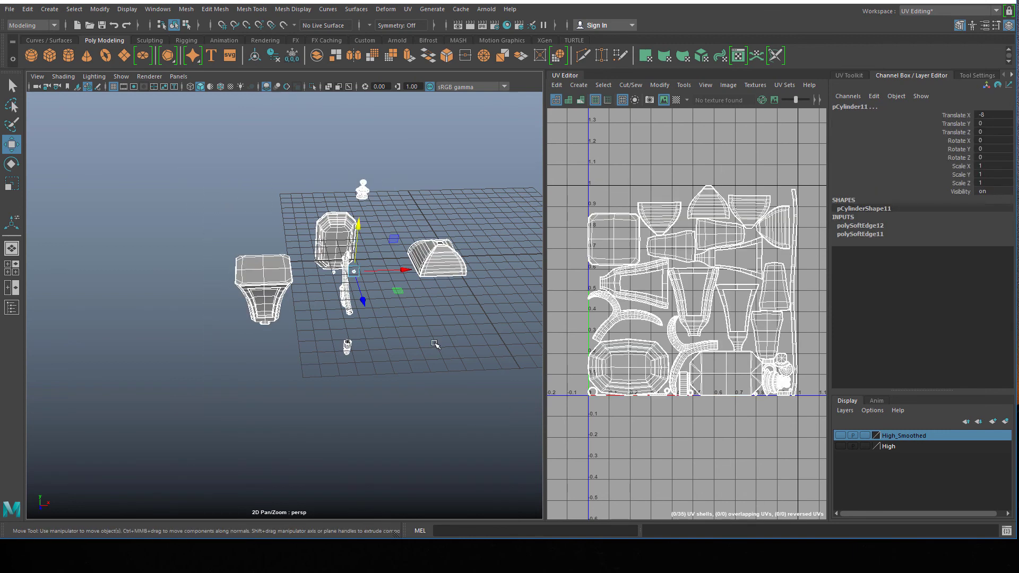
shift+click(991, 132)
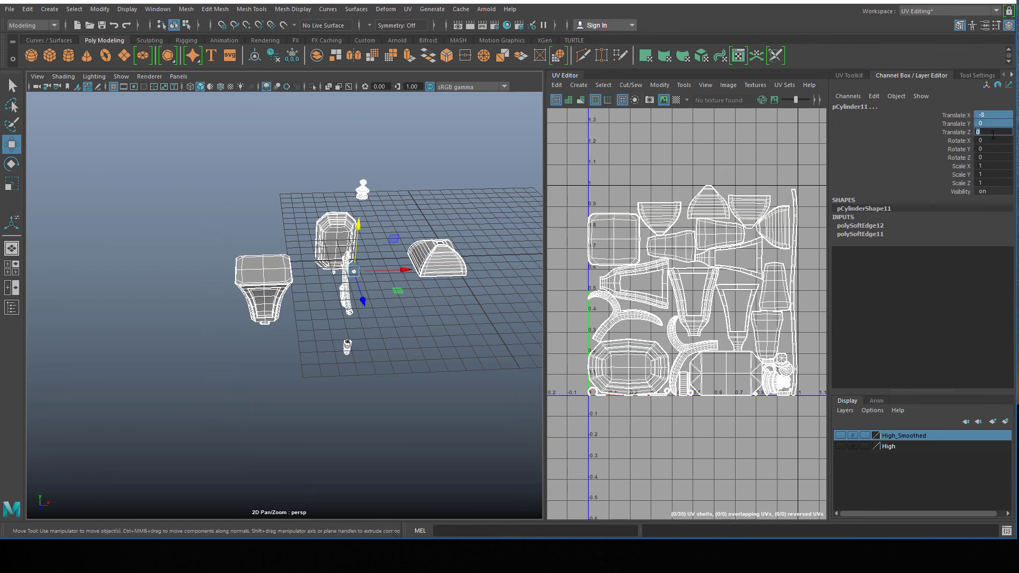
key(Return)
click(267, 303)
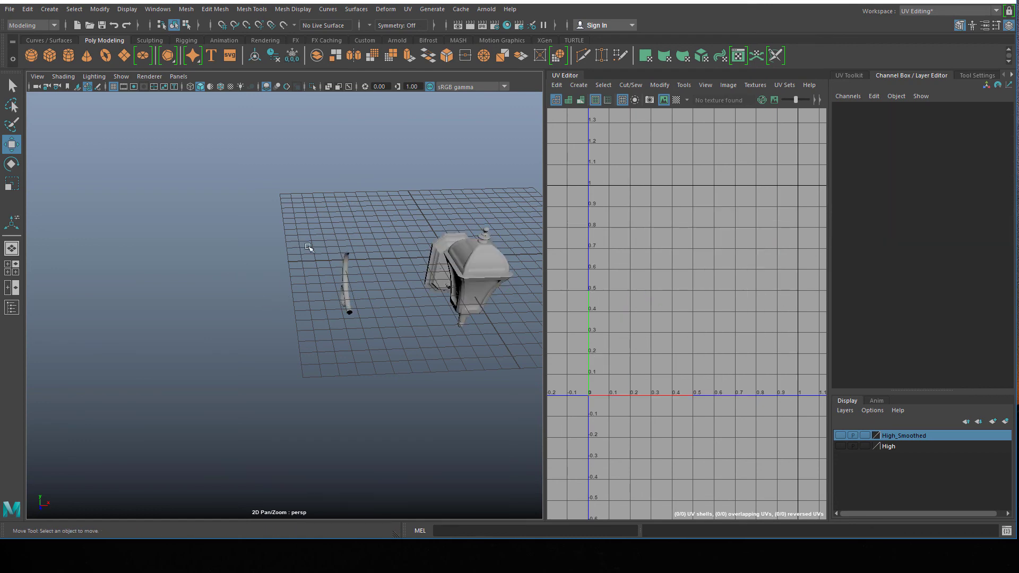
Step: Move the stray bracket arm along X so it lines up between the lantern body and the wall plate
drag(307, 247, 467, 292)
scroll(437, 283, down, 2)
scroll(390, 335, up, 4)
alt+drag(446, 364, 333, 360)
scroll(348, 353, up, 5)
scroll(334, 361, up, 2)
alt+drag(378, 332, 227, 371)
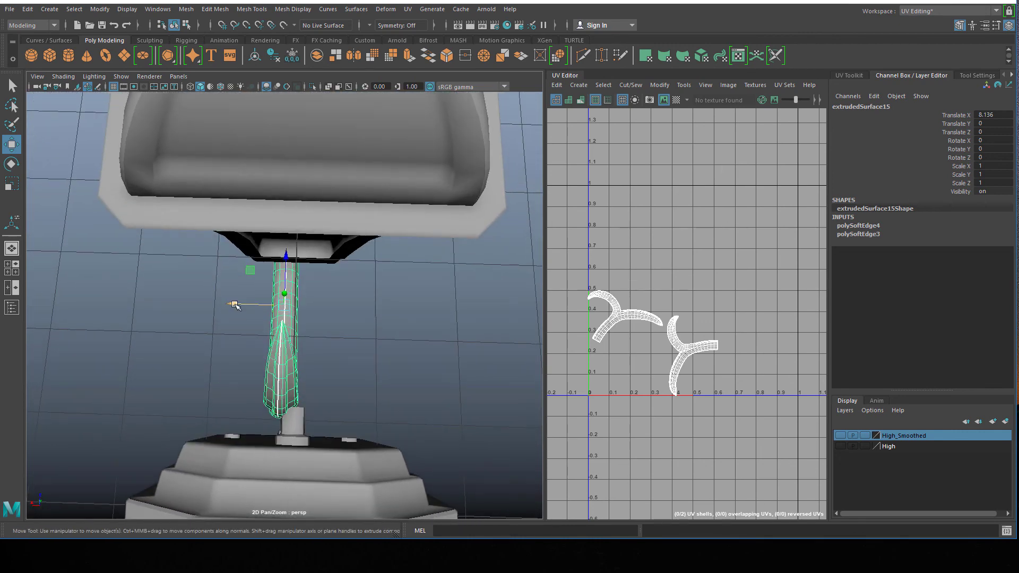
drag(234, 305, 244, 305)
click(102, 409)
alt+drag(102, 409, 148, 182)
Step: Select all parts of the reassembled lamp and examine the wireframe together with the combined UV layout
drag(139, 148, 480, 436)
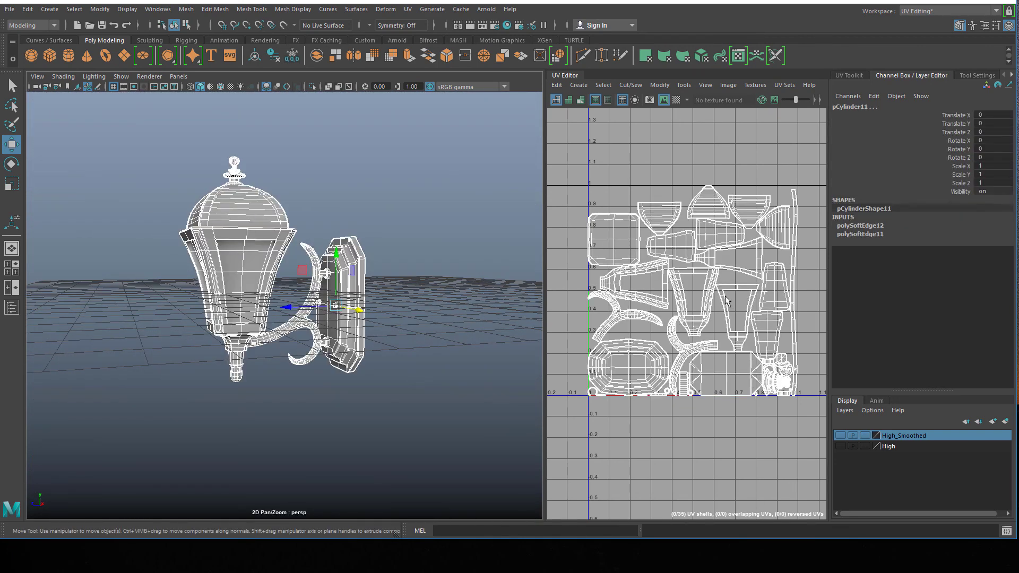
alt+drag(251, 396, 276, 398)
scroll(275, 400, up, 2)
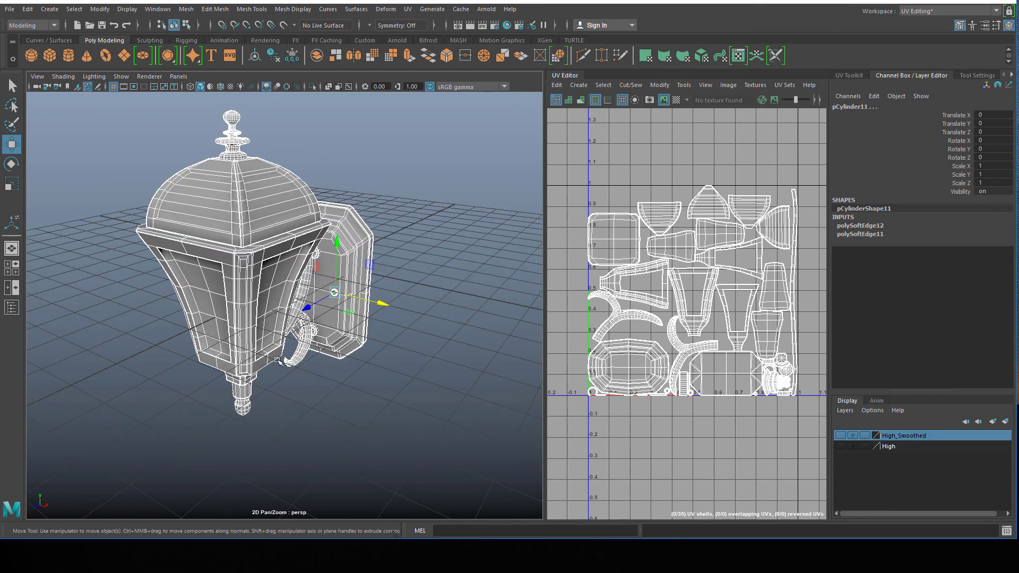
alt+middle_drag(277, 360, 266, 407)
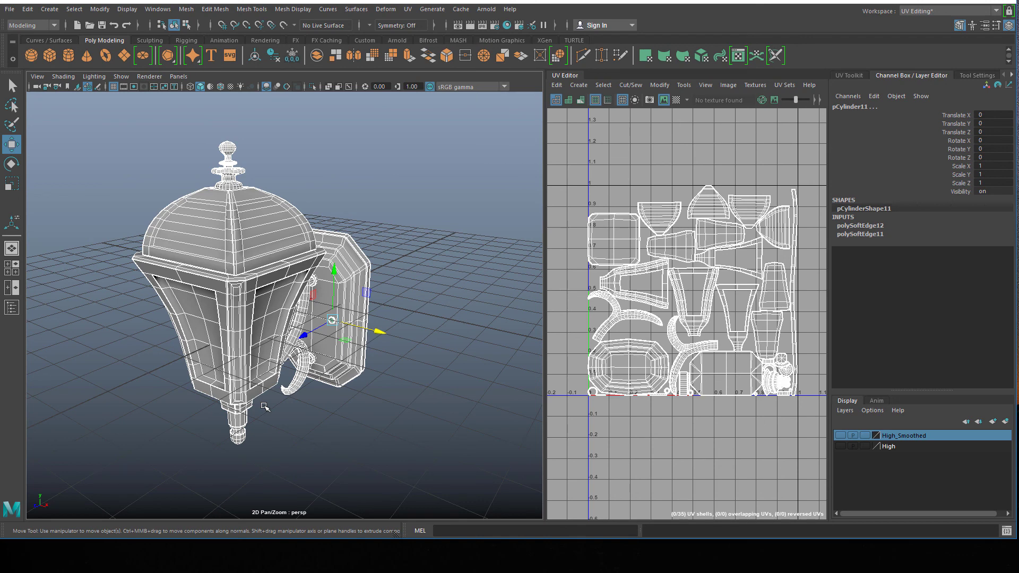